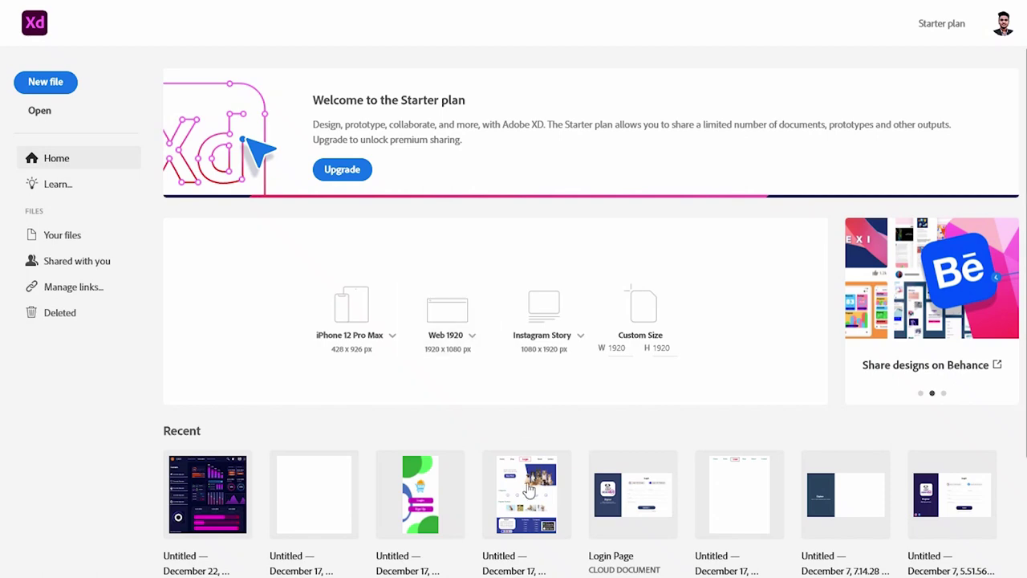
# - Create a new document from the iPhone 12 Pro Max artboard preset
pyautogui.click(350, 321)
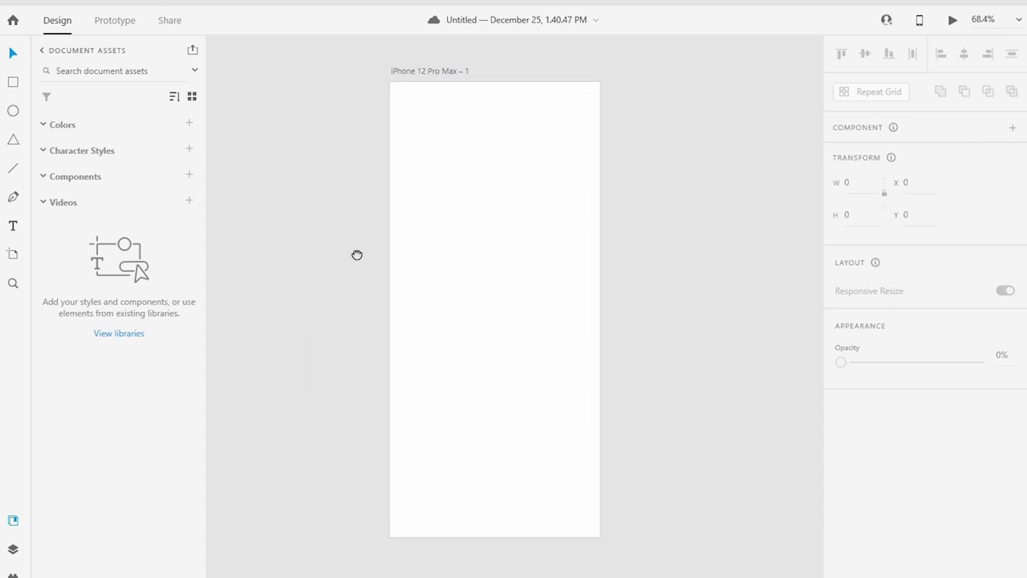
# - Add the name heading near the artboard's upper left in Segoe UI Bold
pyautogui.moveTo(357, 255); pyautogui.dragTo(359, 269)
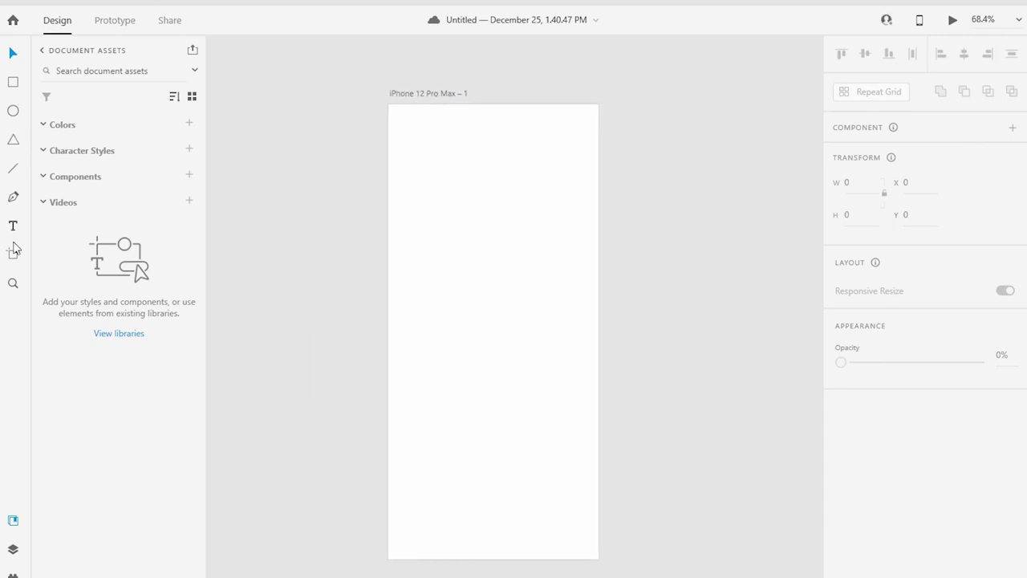
pyautogui.click(426, 203)
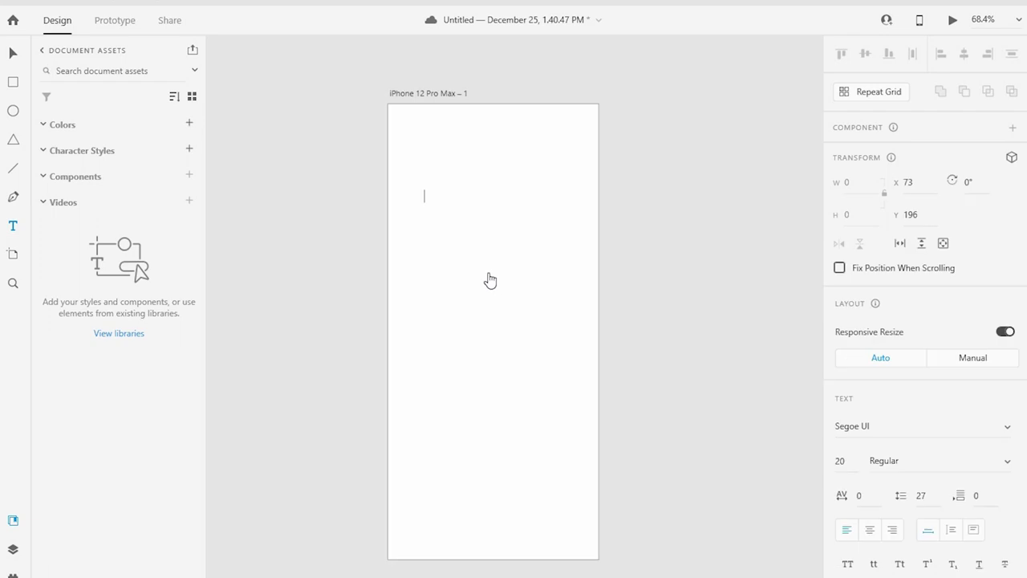
pyautogui.write('Ellen')
pyautogui.click(13, 54)
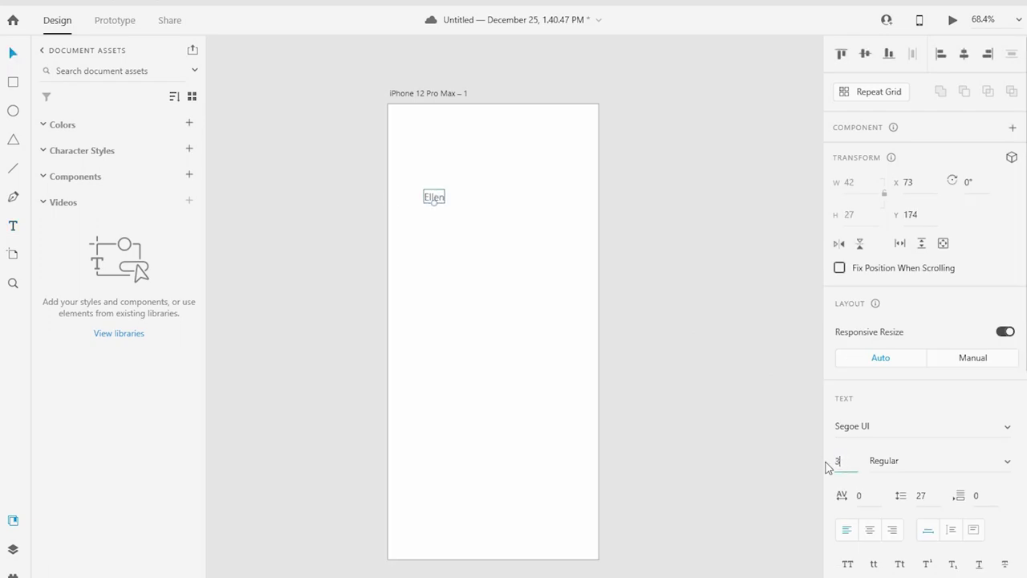
pyautogui.click(1007, 431)
pyautogui.scroll(-3, 978, 441)
pyautogui.scroll(-3, 942, 457)
pyautogui.scroll(-1, 934, 461)
pyautogui.press('Escape')
pyautogui.click(974, 460)
pyautogui.click(907, 488)
pyautogui.moveTo(445, 200); pyautogui.dragTo(434, 200)
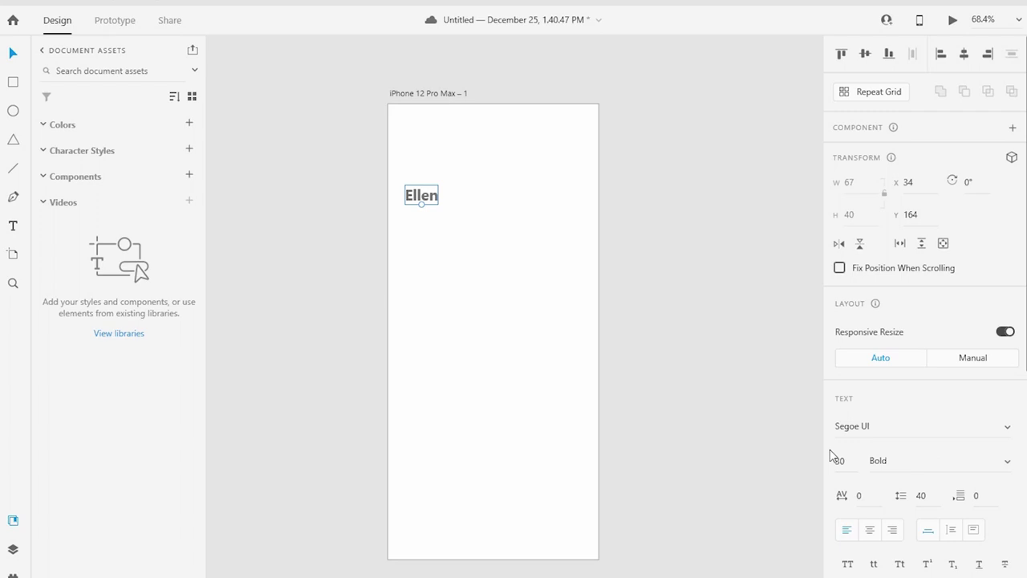
# - Colour the name heading black #000000 and shift it down slightly
pyautogui.scroll(-5, 888, 451)
pyautogui.click(869, 388)
pyautogui.write('000000')
pyautogui.press('Return')
pyautogui.moveTo(417, 201)
pyautogui.mouseDown()
pyautogui.moveTo(426, 252)
pyautogui.moveTo(432, 232)
pyautogui.mouseUp()
# - Turn the copied line into 'Good Morning', Segoe UI Regular size 18, beneath the name
pyautogui.doubleClick(431, 232)
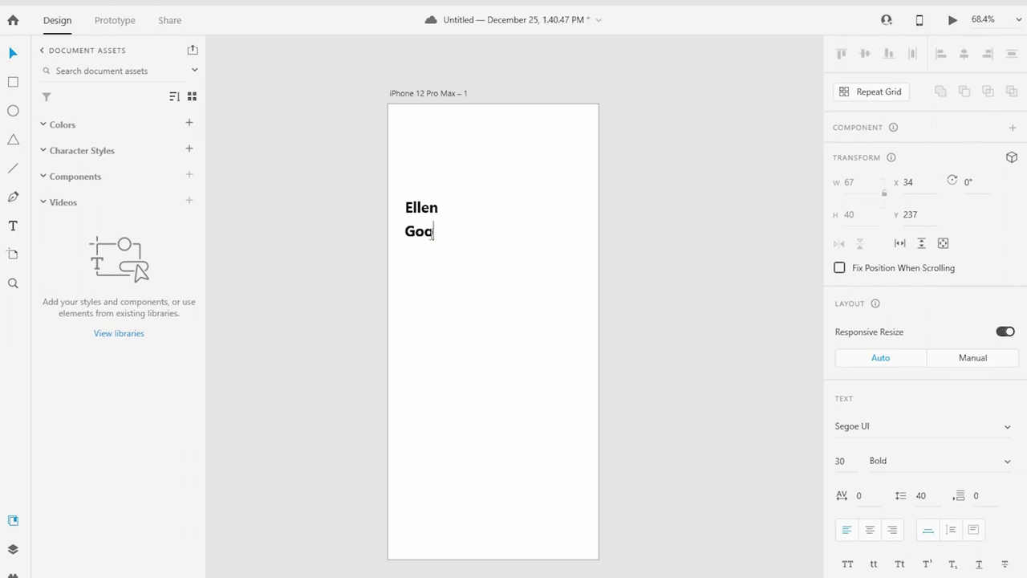
pyautogui.write('d Morning')
pyautogui.press('Escape')
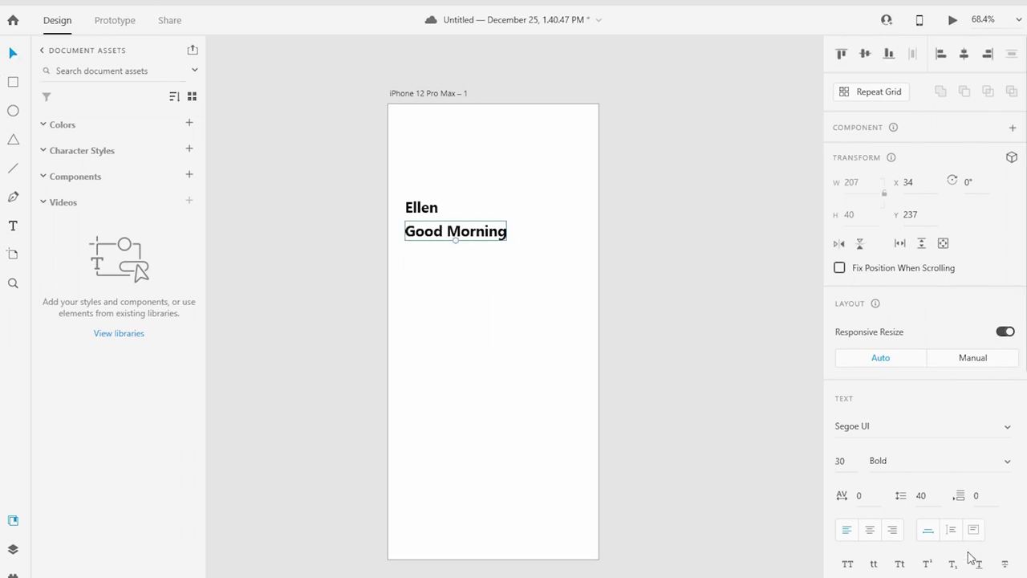
pyautogui.click(979, 460)
pyautogui.click(918, 348)
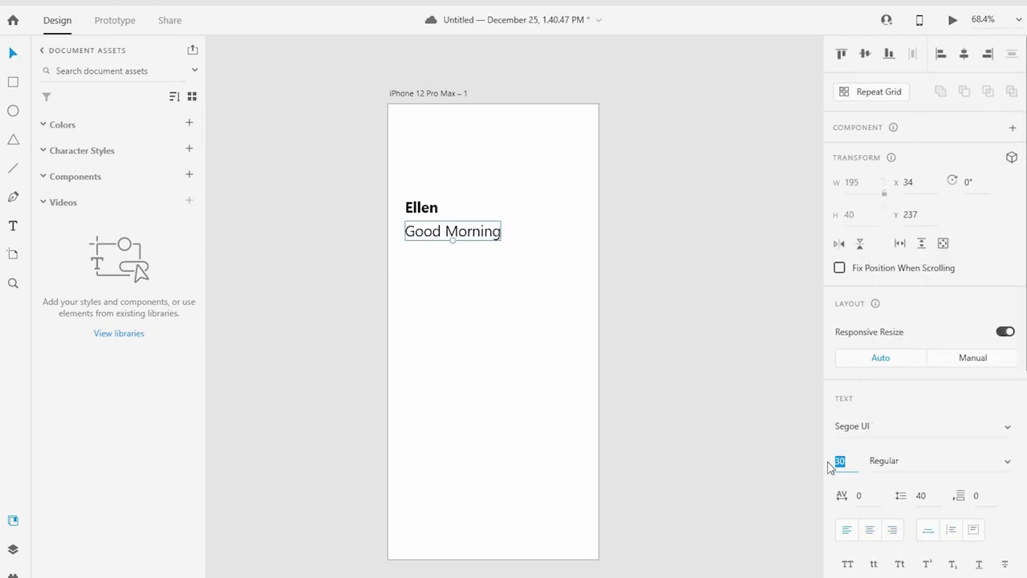
pyautogui.write('15')
pyautogui.press('Return')
pyautogui.moveTo(446, 234); pyautogui.dragTo(445, 226)
pyautogui.press('Down')
pyautogui.press('Down')
pyautogui.click(400, 436)
pyautogui.click(447, 224)
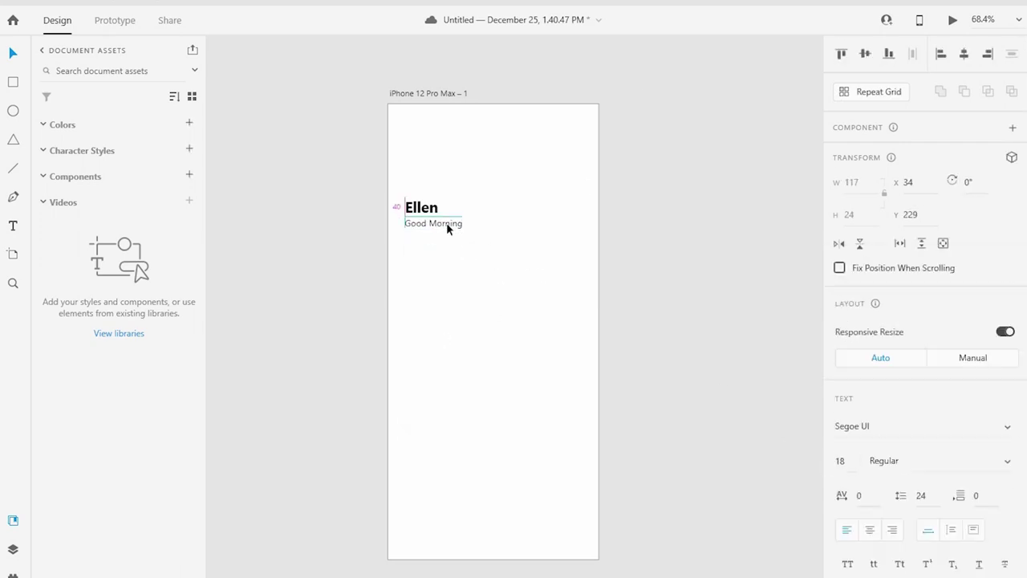
pyautogui.click(491, 338)
# - Draw a large borderless circle over the top-right corner filled green #22785D
pyautogui.moveTo(555, 156); pyautogui.dragTo(621, 220)
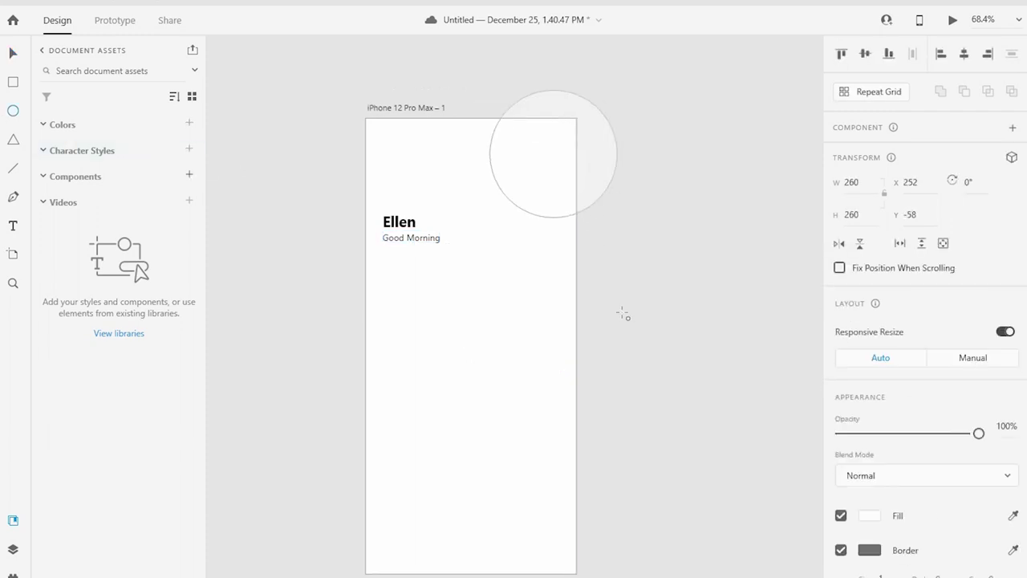
pyautogui.scroll(-3, 950, 467)
pyautogui.click(840, 297)
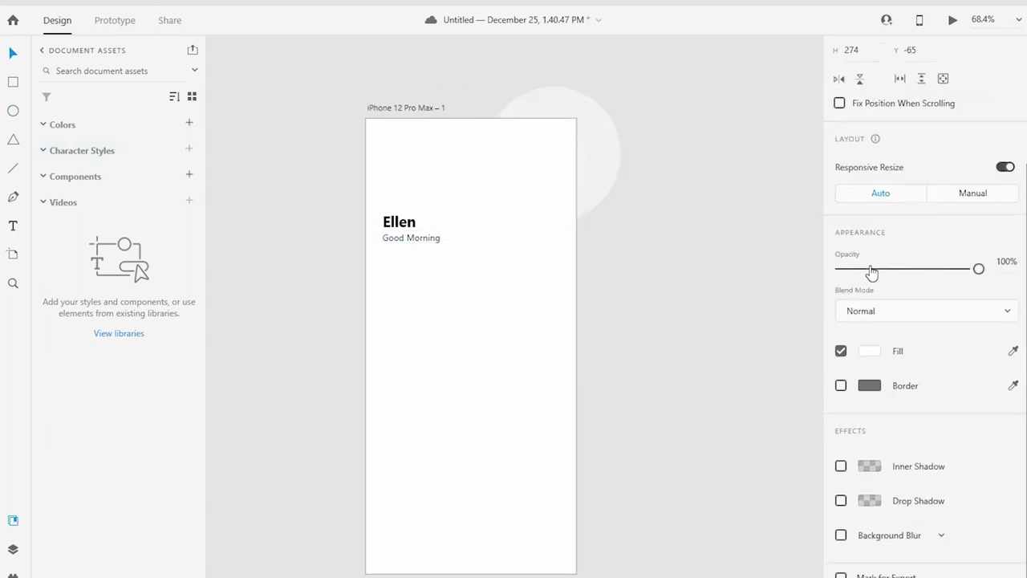
pyautogui.click(869, 351)
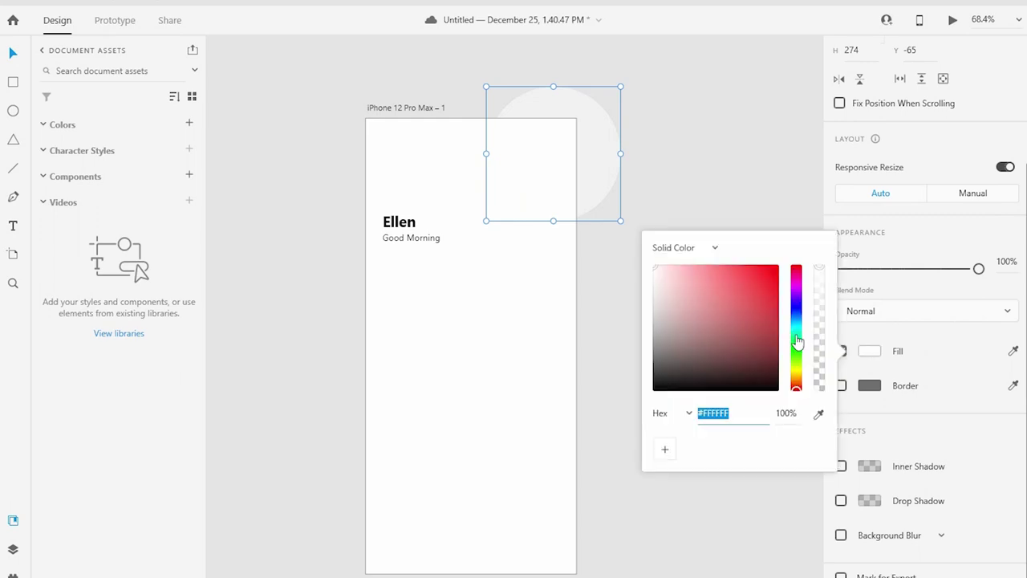
pyautogui.click(796, 336)
pyautogui.click(744, 332)
pyautogui.press('Escape')
# - Make the inner circle white so the shape becomes a ring clipped by the artboard
pyautogui.click(556, 187)
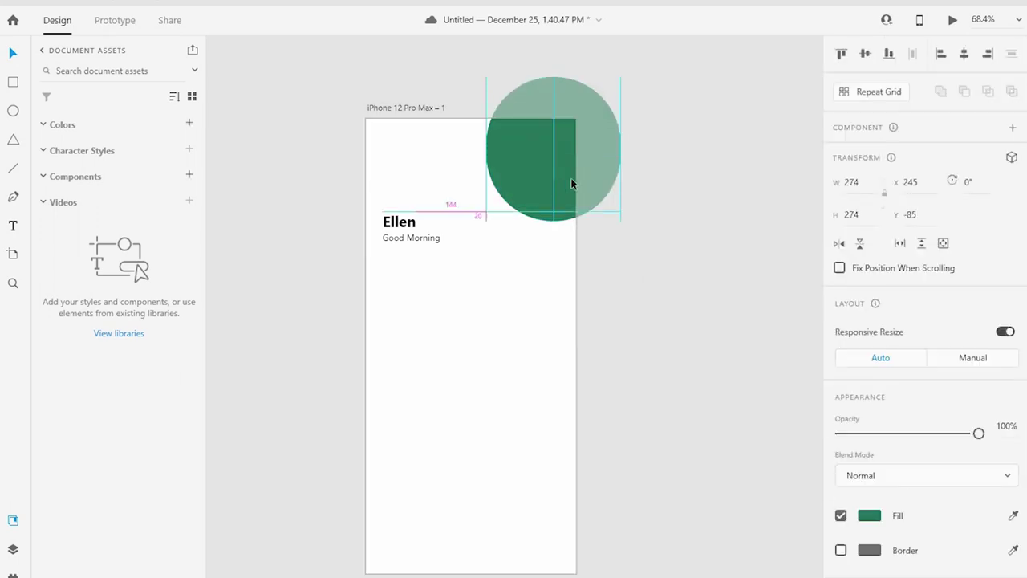
pyautogui.click(870, 515)
pyautogui.click(686, 410)
pyautogui.click(596, 210)
pyautogui.click(575, 197)
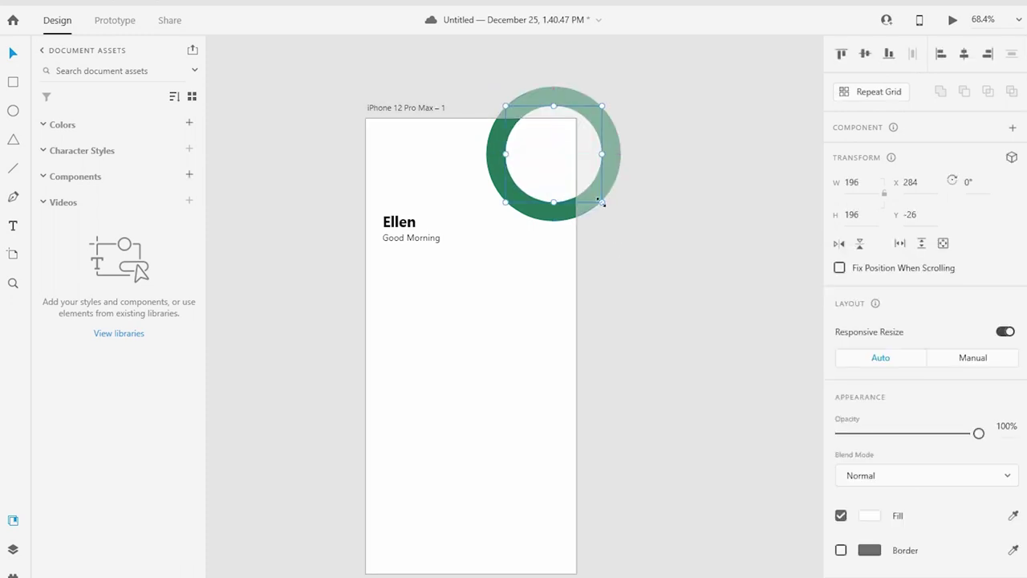
pyautogui.click(515, 301)
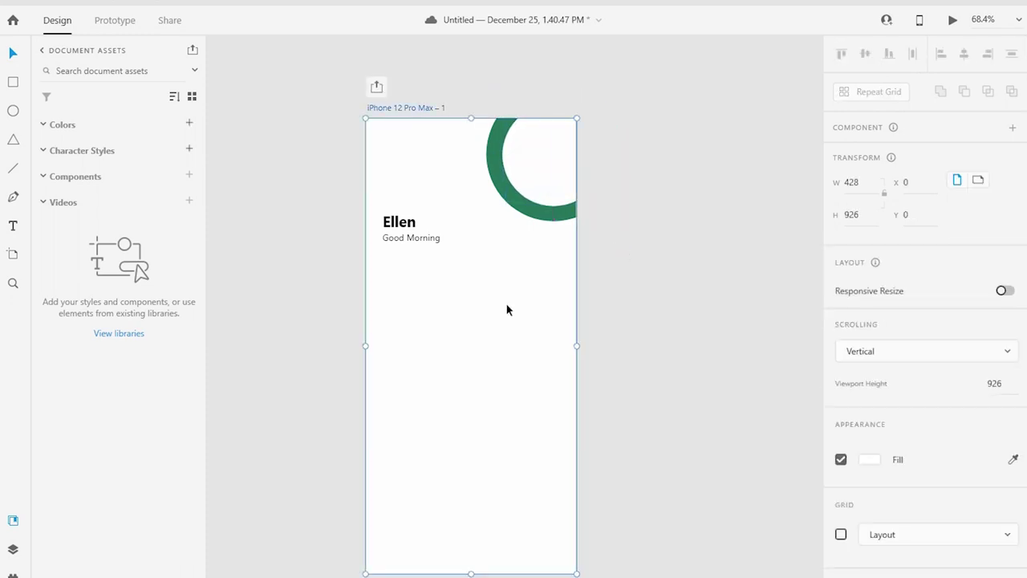
pyautogui.click(517, 300)
# - Shrink the green ring toward the top-right corner and place a copy at the left edge
pyautogui.click(534, 190)
pyautogui.moveTo(621, 220); pyautogui.dragTo(601, 201)
pyautogui.moveTo(553, 152)
pyautogui.mouseDown()
pyautogui.moveTo(570, 140)
pyautogui.moveTo(550, 184)
pyautogui.moveTo(346, 315)
pyautogui.moveTo(340, 361)
pyautogui.mouseUp()
pyautogui.click(556, 179)
pyautogui.hotkey('alt', 'space')
pyautogui.press('Escape')
pyautogui.click(648, 380)
pyautogui.scroll(-1, 556, 327)
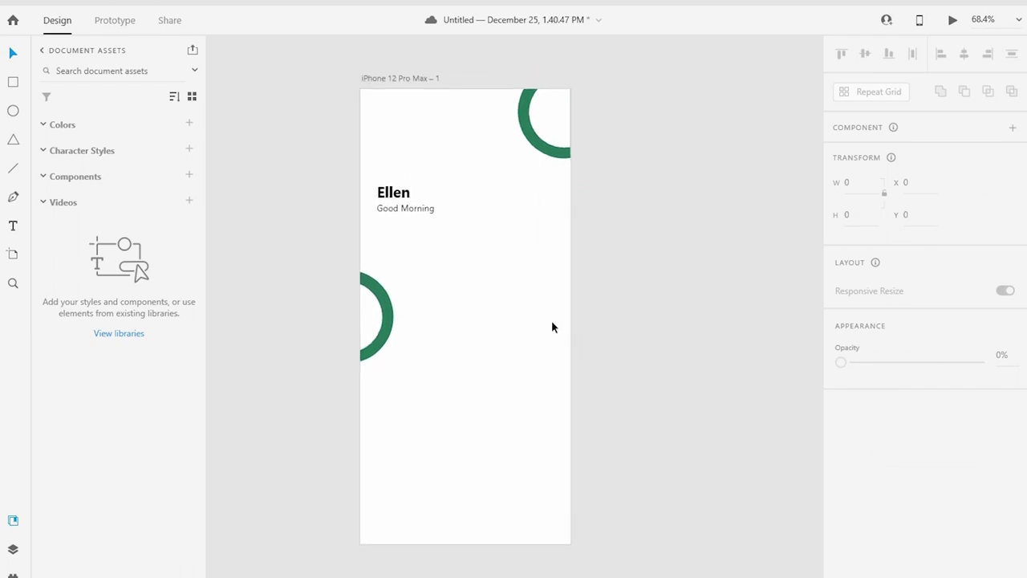
# - Draw a tiny dot in the ring's green near the top-left and duplicate it into a row of three
pyautogui.moveTo(328, 85); pyautogui.dragTo(527, 300)
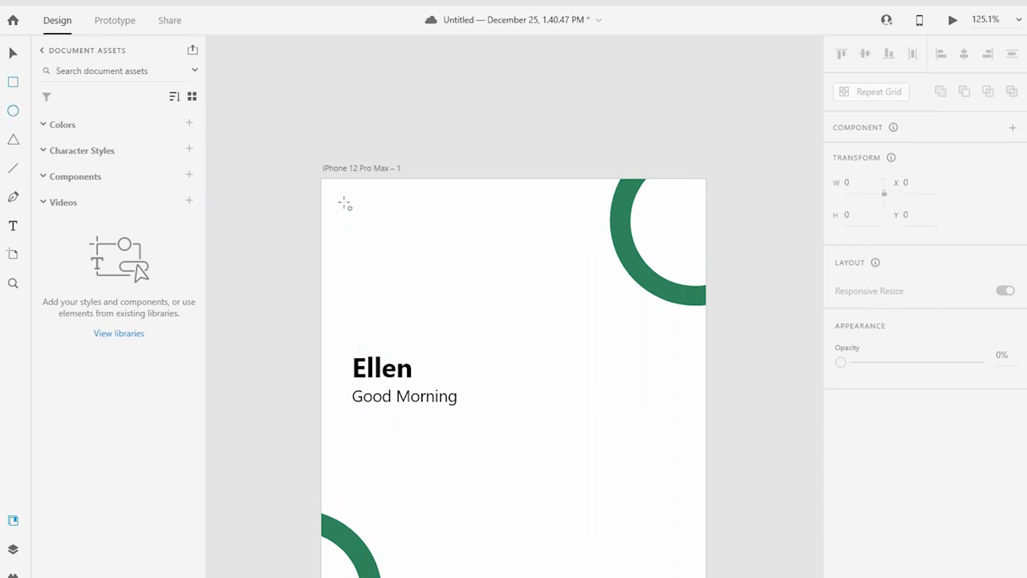
pyautogui.moveTo(344, 201); pyautogui.dragTo(350, 209)
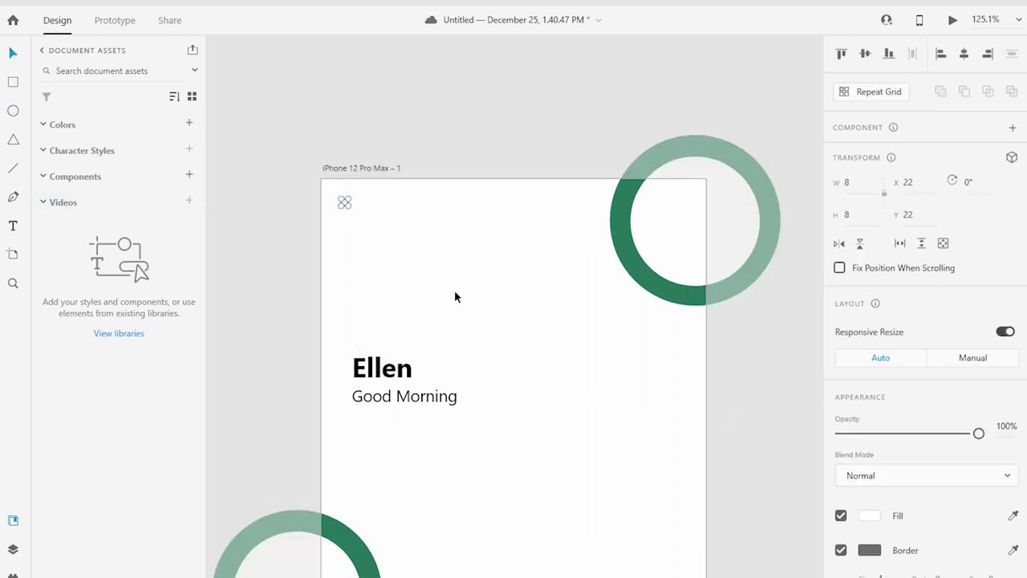
pyautogui.click(688, 293)
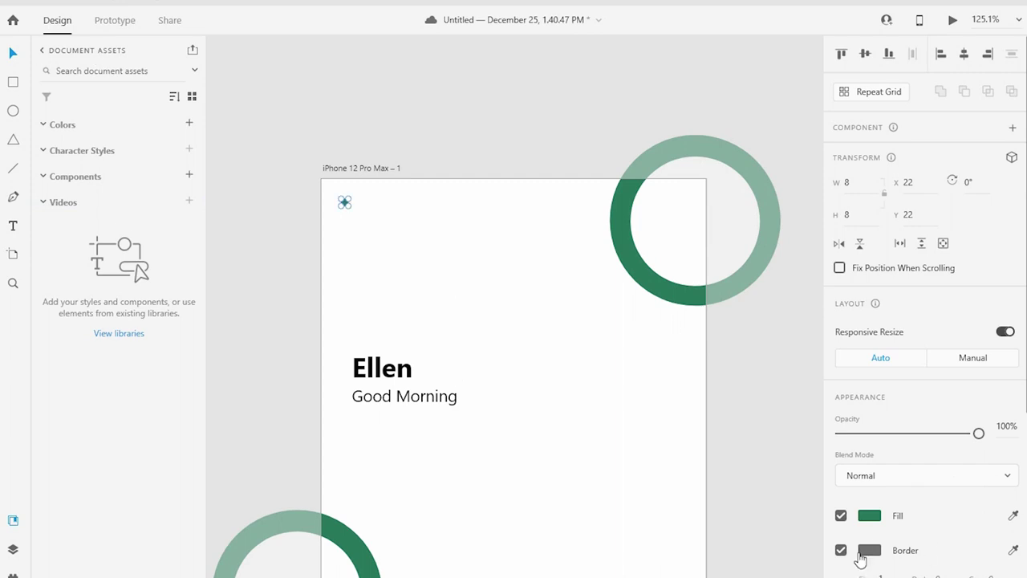
pyautogui.scroll(5, 324, 185)
pyautogui.moveTo(392, 232); pyautogui.dragTo(444, 239)
pyautogui.hotkey('ctrl', 'd')
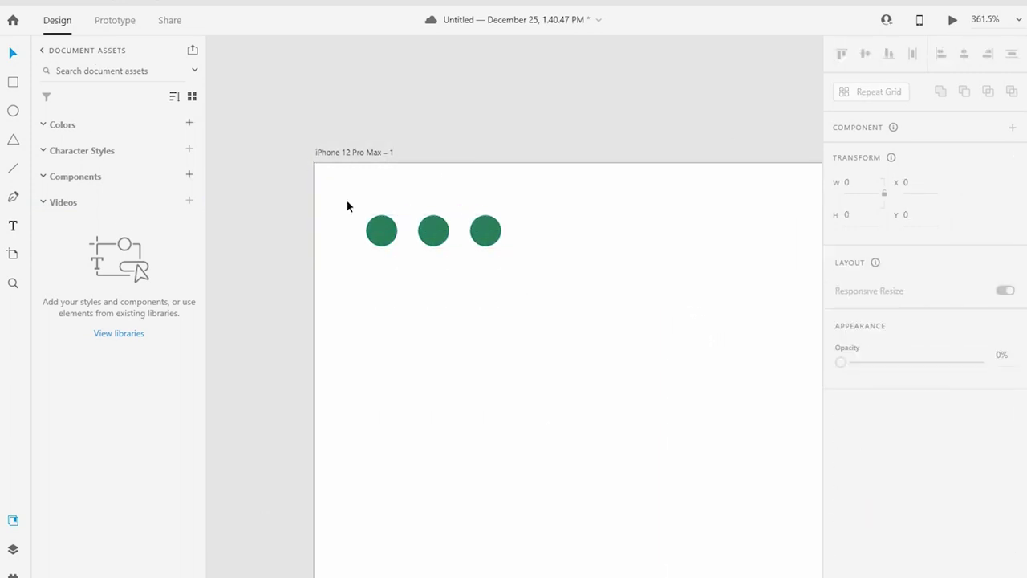
pyautogui.scroll(-3, 348, 206)
# - Arrange the green dots into a 3×3 grid in the artboard's top-left corner
pyautogui.moveTo(548, 296)
pyautogui.mouseDown()
pyautogui.moveTo(436, 104)
pyautogui.moveTo(439, 170)
pyautogui.mouseUp()
pyautogui.moveTo(428, 158); pyautogui.dragTo(365, 118)
pyautogui.press('Tab')
pyautogui.click(330, 131)
pyautogui.moveTo(325, 121)
pyautogui.mouseDown()
pyautogui.moveTo(365, 130)
pyautogui.moveTo(325, 117)
pyautogui.moveTo(364, 157)
pyautogui.moveTo(363, 178)
pyautogui.moveTo(394, 188)
pyautogui.moveTo(359, 141)
pyautogui.mouseUp()
pyautogui.click(404, 146)
pyautogui.hotkey('ctrl', '1')
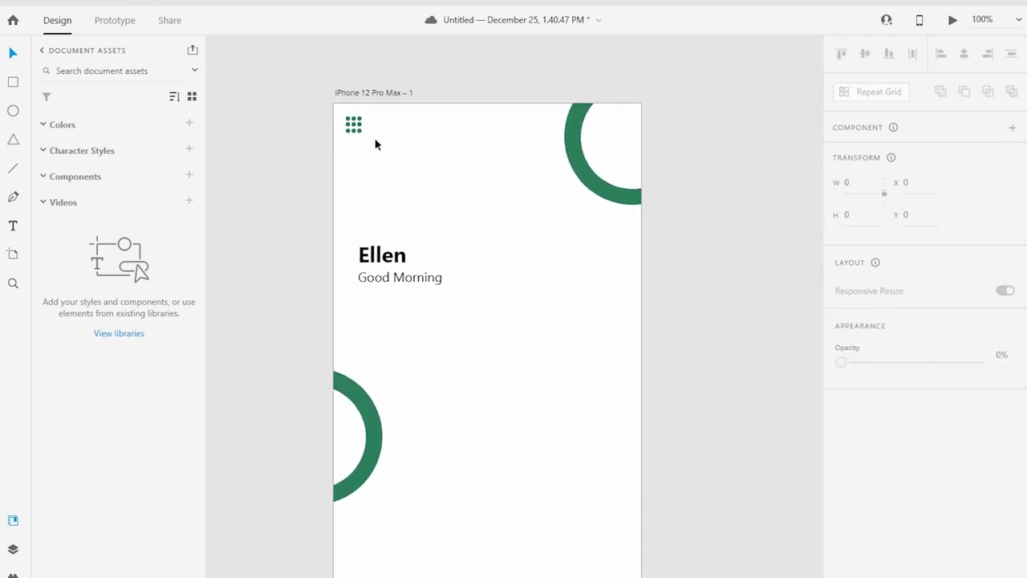
pyautogui.scroll(5, 473, 240)
pyautogui.click(518, 241)
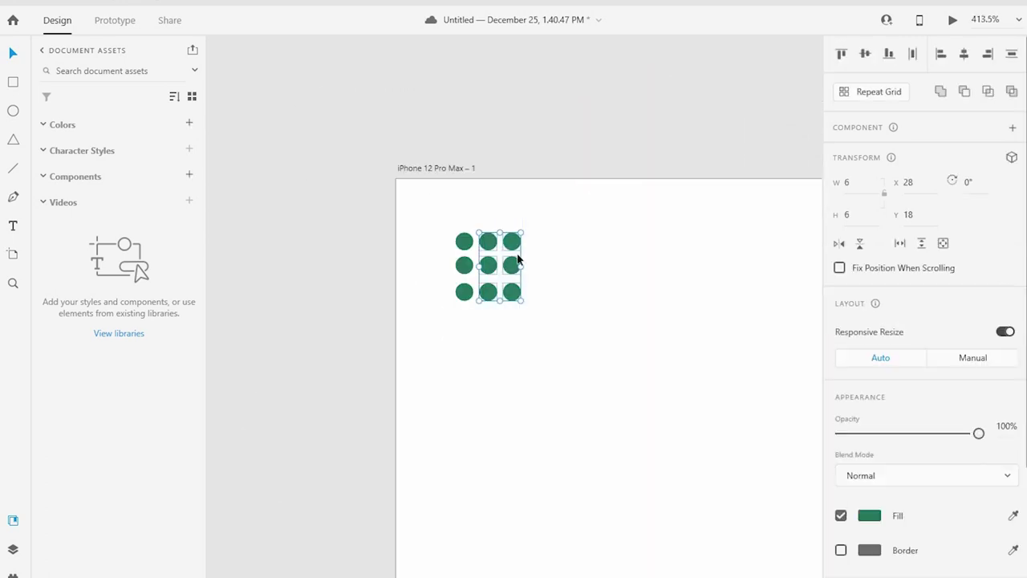
pyautogui.press('Escape')
pyautogui.hotkey('ctrl', '1')
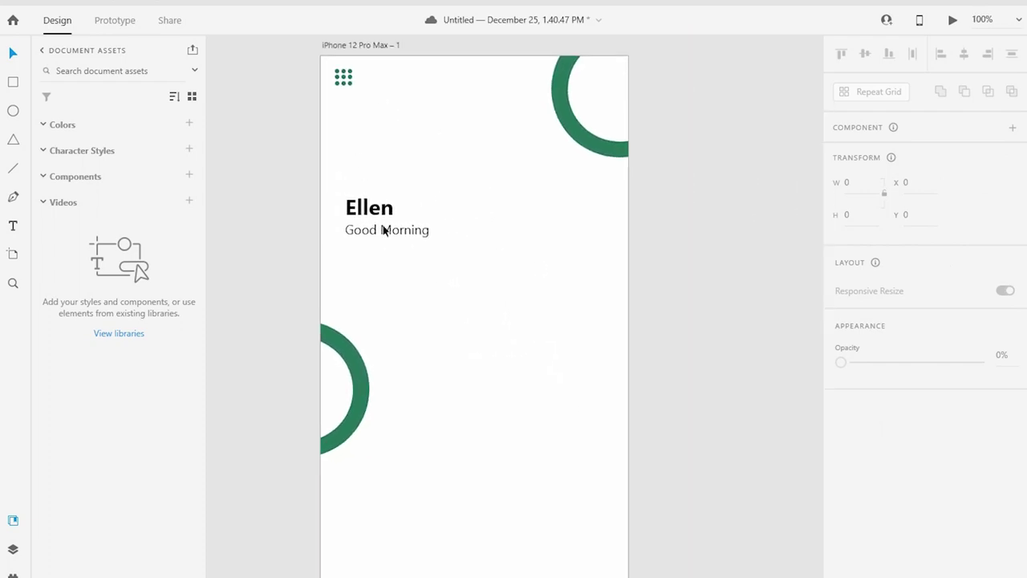
# - Draw a rectangle below the greeting
pyautogui.hotkey('ctrl', 'a')
pyautogui.click(493, 287)
pyautogui.scroll(-2, 484, 224)
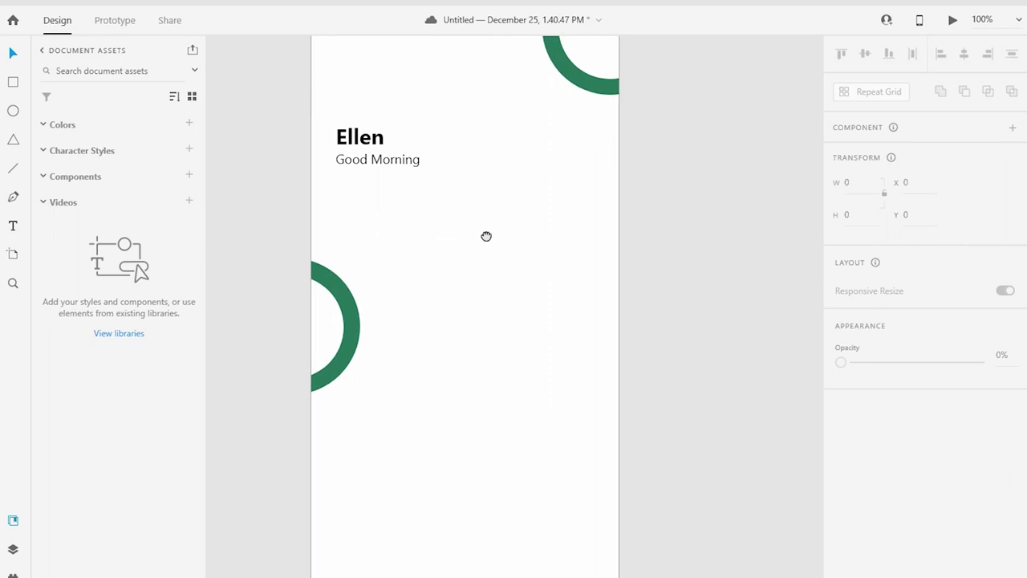
pyautogui.moveTo(339, 193); pyautogui.dragTo(488, 369)
pyautogui.scroll(-2, 488, 369)
pyautogui.scroll(2, 422, 252)
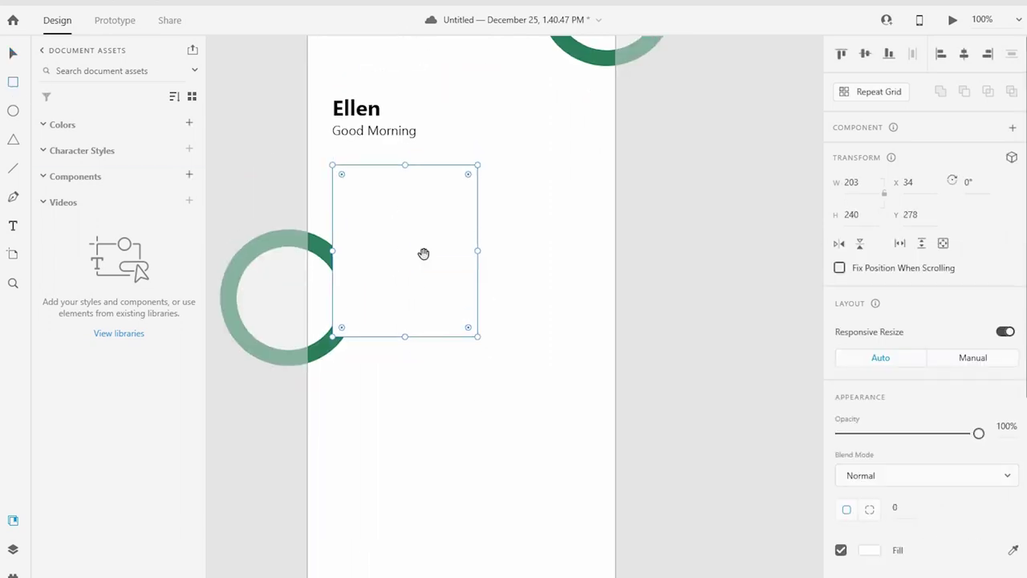
pyautogui.moveTo(326, 189); pyautogui.dragTo(333, 198)
pyautogui.scroll(-3, 867, 480)
pyautogui.scroll(-1, 867, 480)
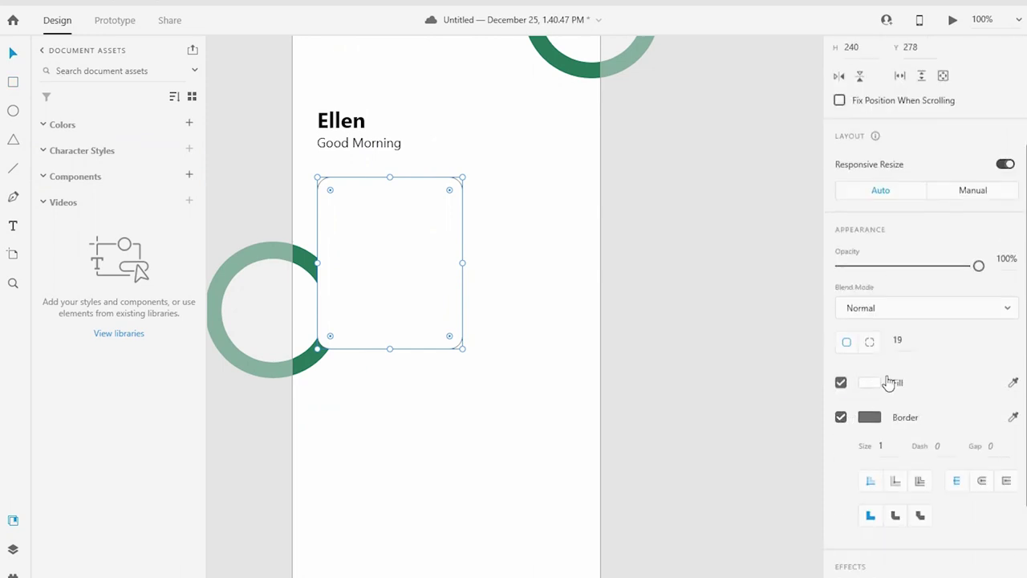
# - Remove the rectangle's border and fill it dark navy
pyautogui.click(841, 417)
pyautogui.click(869, 381)
pyautogui.moveTo(796, 385)
pyautogui.mouseDown()
pyautogui.moveTo(796, 338)
pyautogui.moveTo(758, 337)
pyautogui.mouseUp()
pyautogui.click(763, 361)
pyautogui.click(474, 371)
pyautogui.click(425, 328)
# - Duplicate the navy card to its right and shorten the copy from its top edge
pyautogui.click(415, 406)
pyautogui.hscroll(3, 415, 406)
pyautogui.click(419, 316)
pyautogui.moveTo(420, 316)
pyautogui.mouseDown()
pyautogui.moveTo(481, 349)
pyautogui.moveTo(493, 297)
pyautogui.mouseUp()
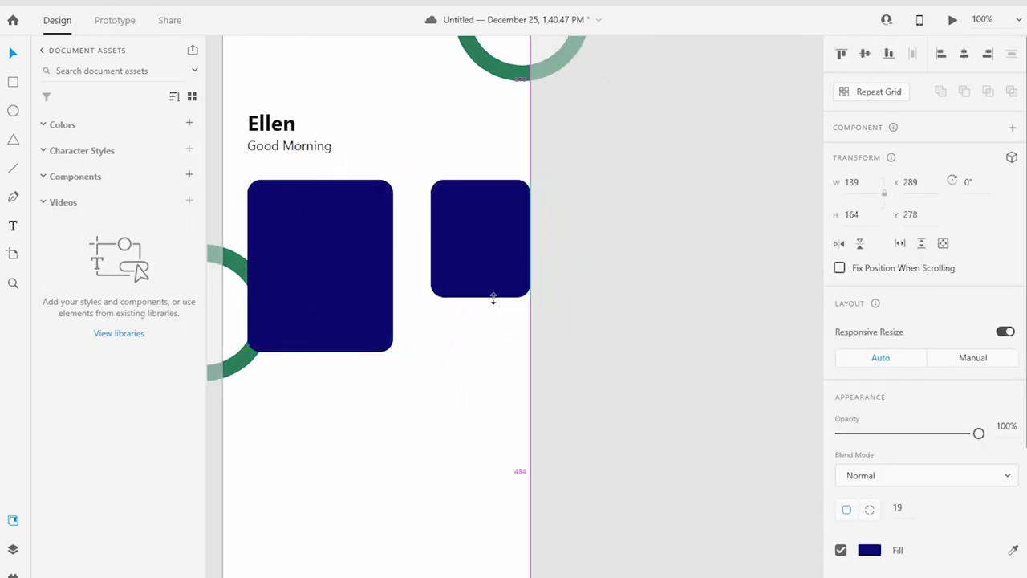
pyautogui.hotkey('ctrl', 'z')
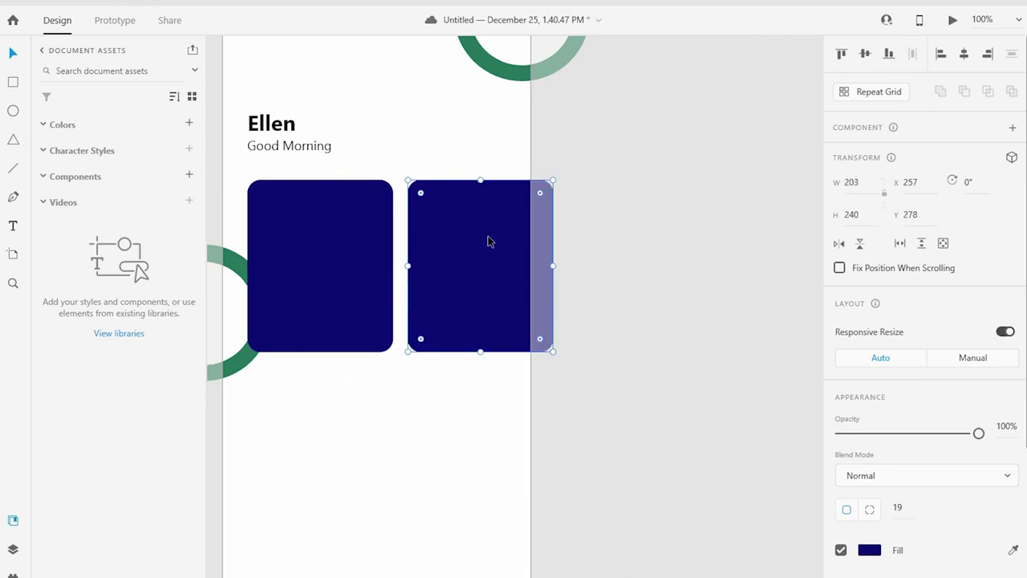
pyautogui.moveTo(479, 181); pyautogui.dragTo(479, 219)
pyautogui.click(408, 409)
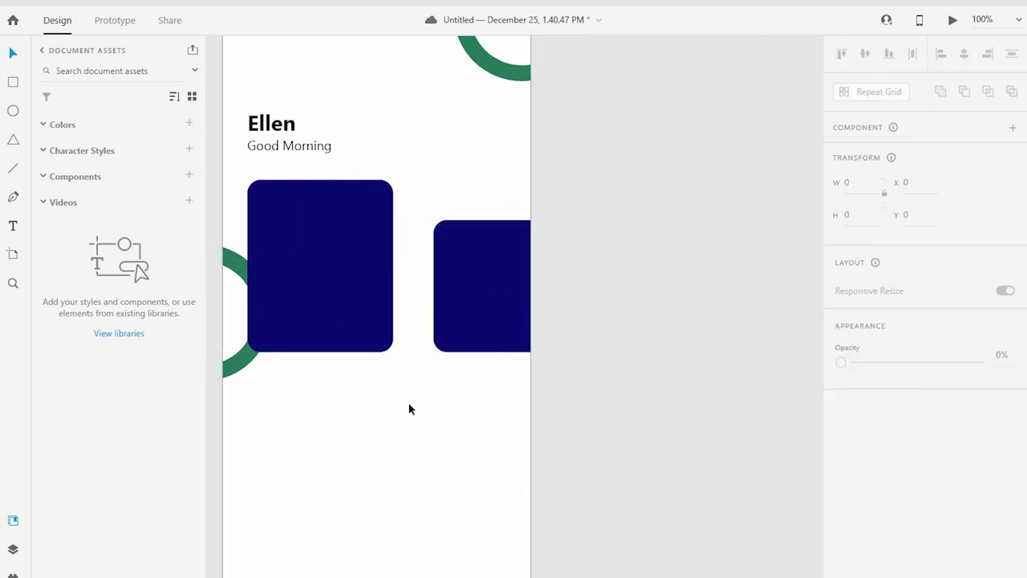
pyautogui.hotkey('ctrl', '0')
pyautogui.moveTo(413, 337); pyautogui.dragTo(428, 343)
pyautogui.click(466, 328)
pyautogui.click(406, 388)
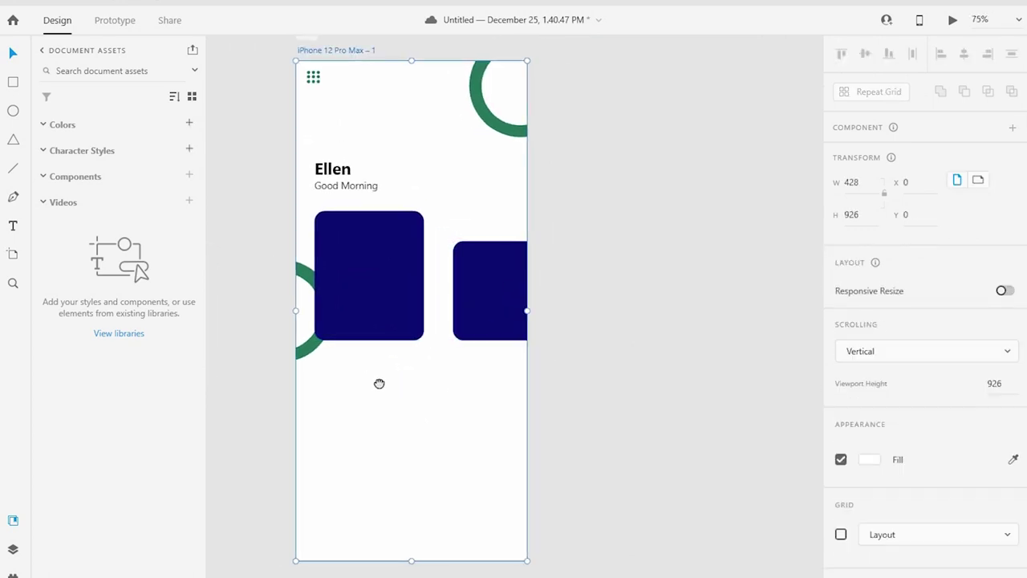
# - Select the smaller right-hand card
pyautogui.moveTo(381, 383); pyautogui.dragTo(396, 388)
pyautogui.click(399, 318)
pyautogui.click(490, 398)
pyautogui.click(518, 340)
pyautogui.click(479, 412)
pyautogui.scroll(-1, 479, 411)
pyautogui.click(501, 289)
pyautogui.scroll(-3, 882, 401)
pyautogui.scroll(-1, 882, 441)
# - Recolour the right card's fill to purple #8E3A91
pyautogui.click(869, 351)
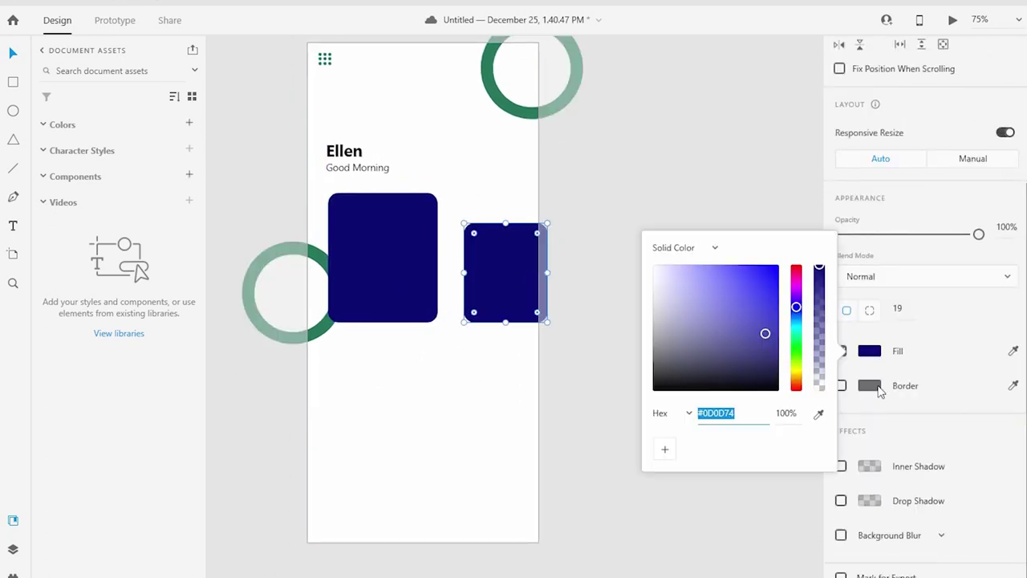
pyautogui.click(796, 377)
pyautogui.click(763, 275)
pyautogui.click(747, 305)
pyautogui.click(796, 385)
pyautogui.moveTo(800, 389); pyautogui.dragTo(799, 286)
pyautogui.click(732, 290)
pyautogui.moveTo(733, 290); pyautogui.dragTo(730, 319)
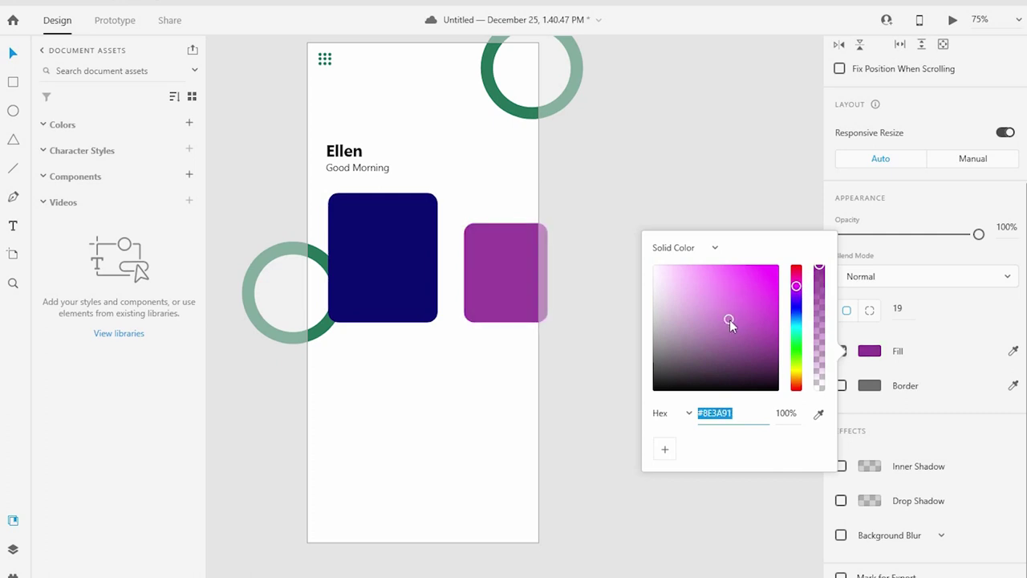
pyautogui.click(536, 362)
pyautogui.click(617, 368)
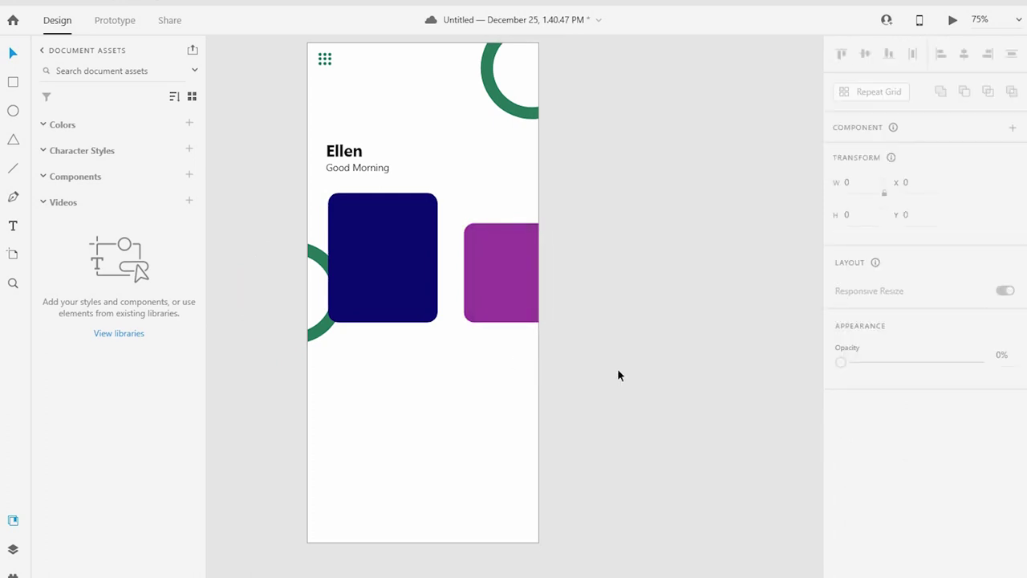
pyautogui.press('z')
pyautogui.moveTo(308, 136); pyautogui.dragTo(584, 417)
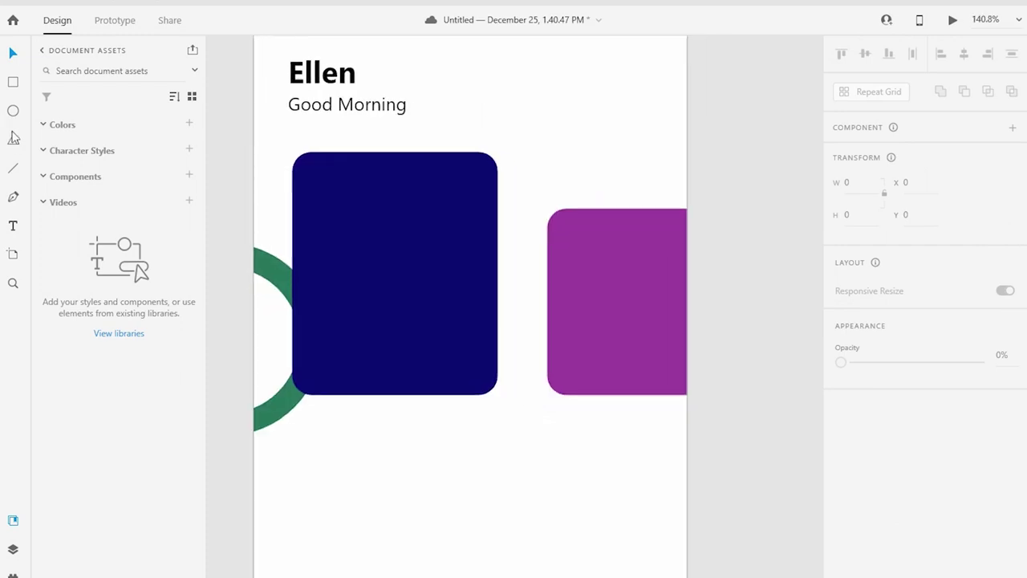
# - Change the navy card's text to Lorem in white #FFFFFF, placed low on the card
pyautogui.click(451, 360)
pyautogui.doubleClick(451, 356)
pyautogui.write('LORE')
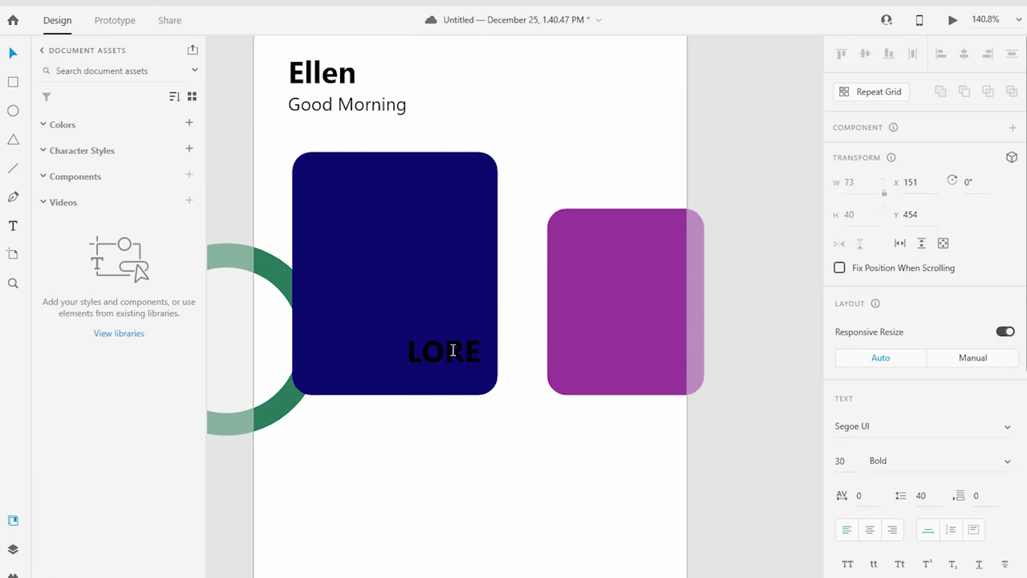
pyautogui.click(449, 353)
pyautogui.moveTo(452, 353); pyautogui.dragTo(433, 363)
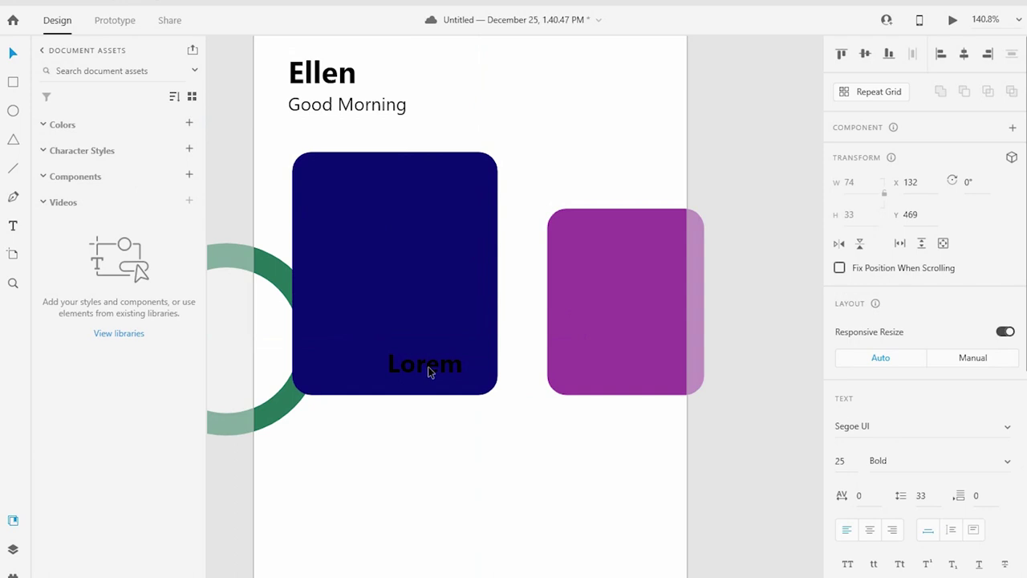
pyautogui.scroll(-5, 866, 499)
pyautogui.click(869, 472)
pyautogui.write('ffffff')
pyautogui.moveTo(451, 376); pyautogui.dragTo(451, 367)
pyautogui.hotkey('ctrl', '0')
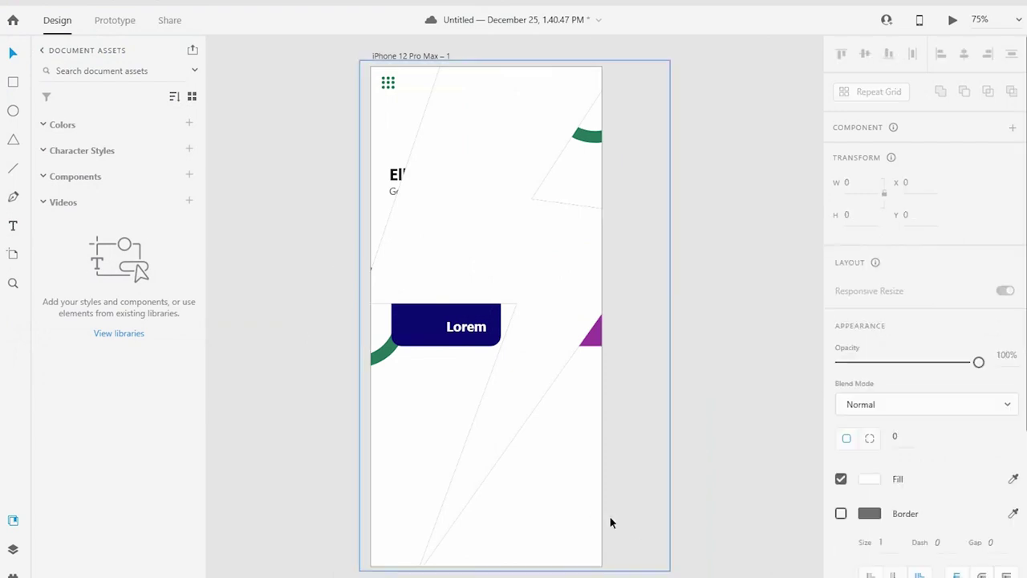
# - Move the lightning icon onto the navy card above Lorem
pyautogui.click(542, 329)
pyautogui.scroll(5, 542, 329)
pyautogui.moveTo(495, 282)
pyautogui.mouseDown()
pyautogui.moveTo(575, 381)
pyautogui.moveTo(563, 350)
pyautogui.moveTo(395, 335)
pyautogui.mouseUp()
pyautogui.click(503, 377)
pyautogui.scroll(-3, 529, 362)
pyautogui.click(447, 315)
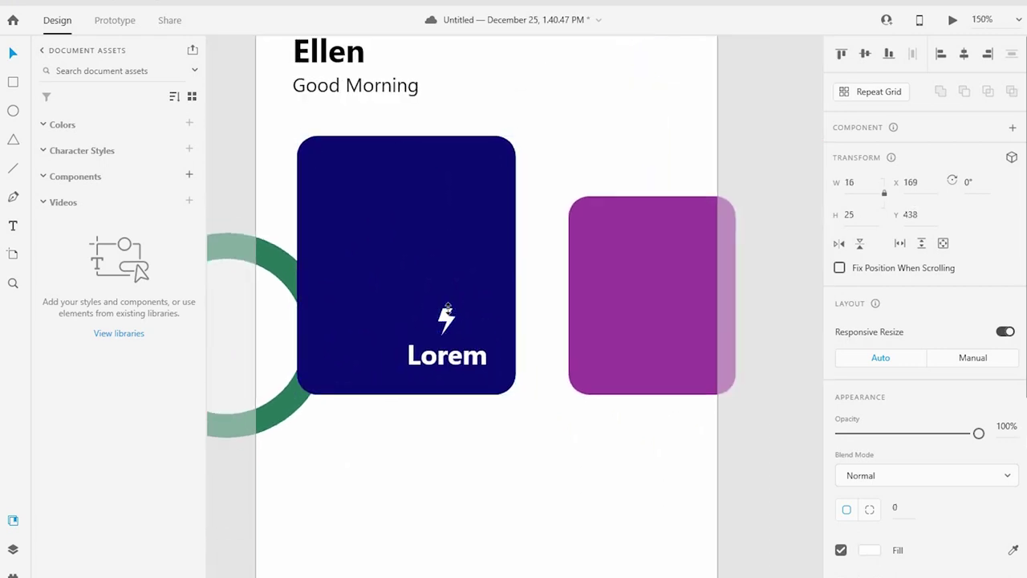
pyautogui.moveTo(573, 426); pyautogui.dragTo(520, 434)
# - Copy the Lorem label onto the purple card's bottom at font size 20
pyautogui.click(331, 363)
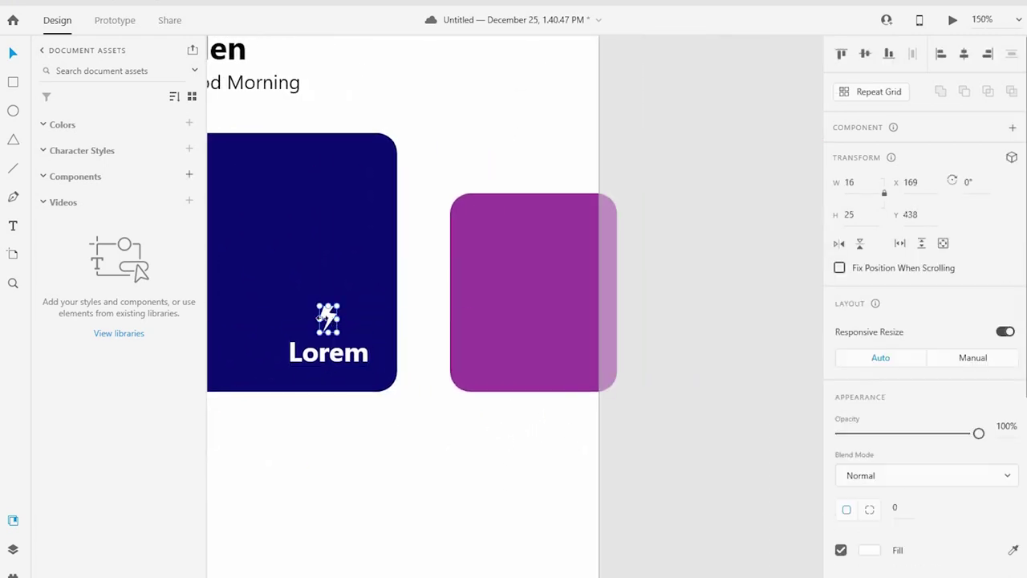
pyautogui.moveTo(329, 357)
pyautogui.mouseDown()
pyautogui.moveTo(569, 378)
pyautogui.moveTo(544, 385)
pyautogui.moveTo(604, 370)
pyautogui.mouseUp()
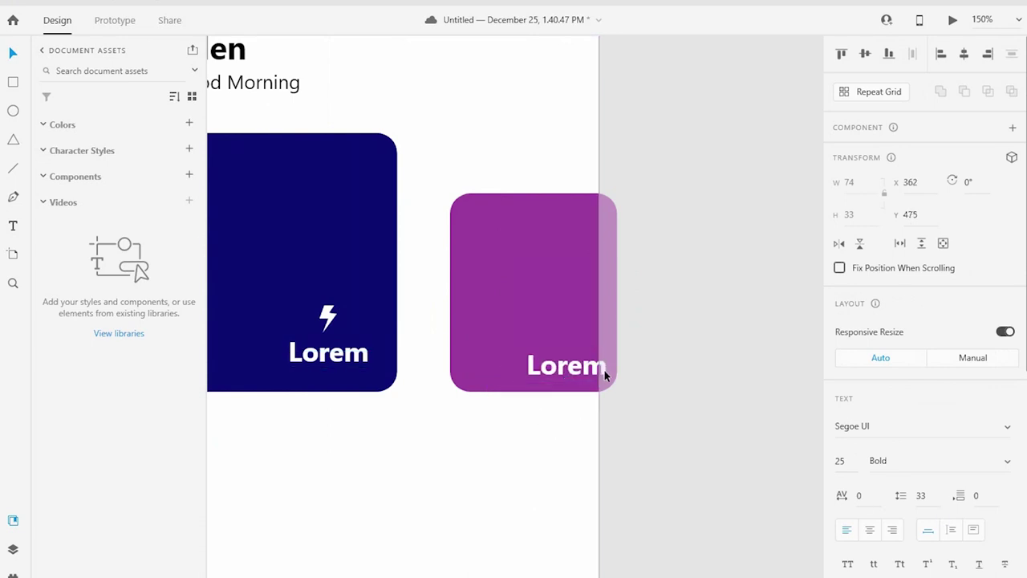
pyautogui.write('22')
pyautogui.press('Return')
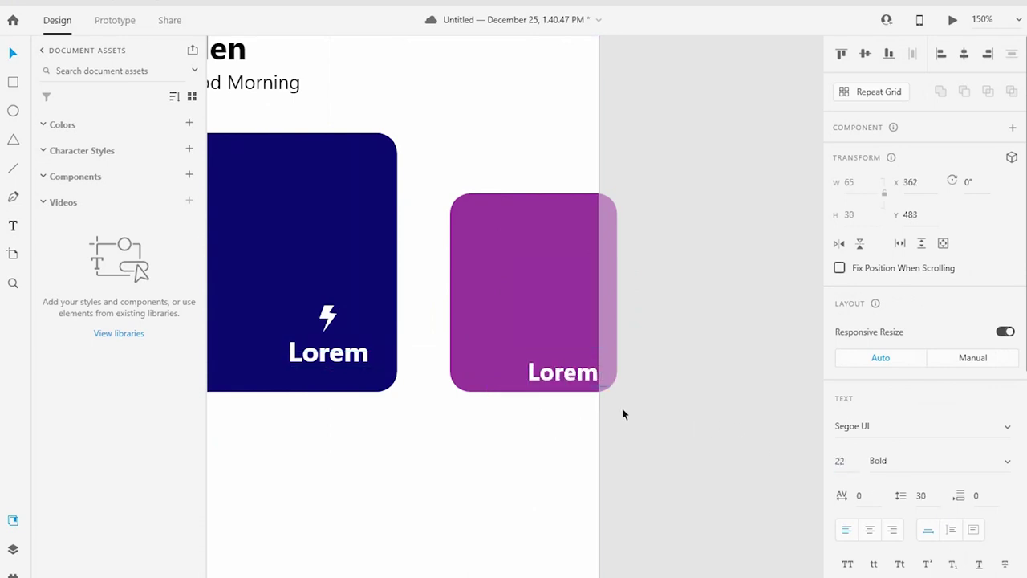
pyautogui.press('Return')
pyautogui.moveTo(574, 377); pyautogui.dragTo(574, 378)
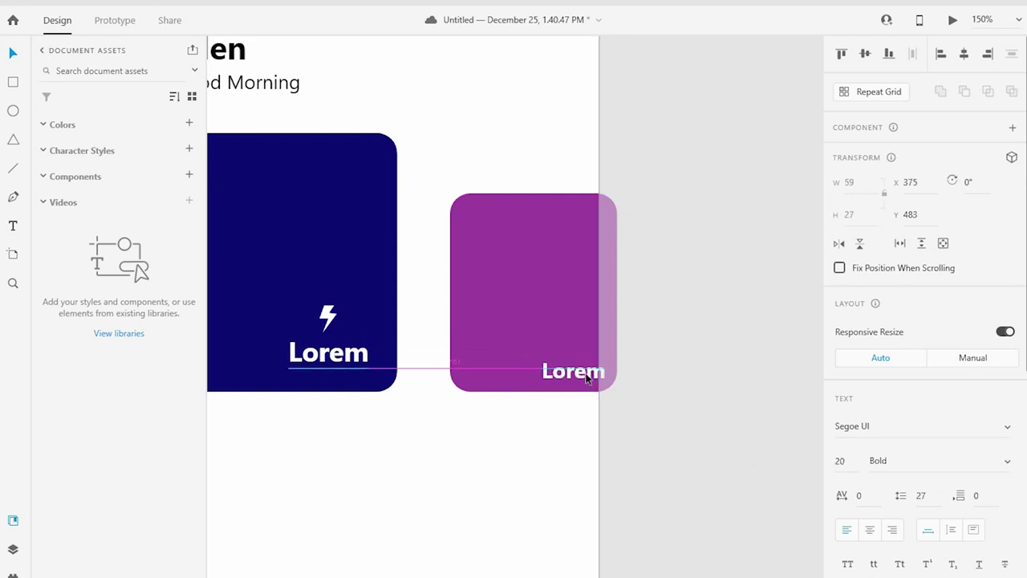
# - Draw a white 428x926 rectangle covering the whole artboard
pyautogui.click(647, 432)
pyautogui.scroll(-3, 554, 393)
pyautogui.scroll(1, 481, 321)
pyautogui.click(13, 82)
pyautogui.moveTo(348, 77); pyautogui.dragTo(578, 575)
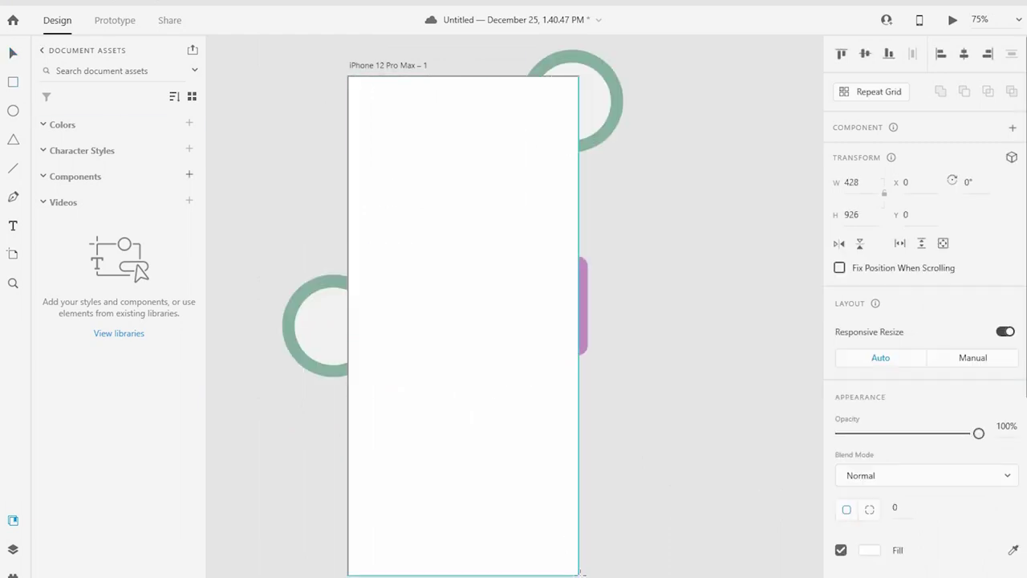
pyautogui.click(13, 53)
# - Select the white rectangle together with the left ring, top-right ring and purple card
pyautogui.moveTo(282, 223); pyautogui.dragTo(372, 365)
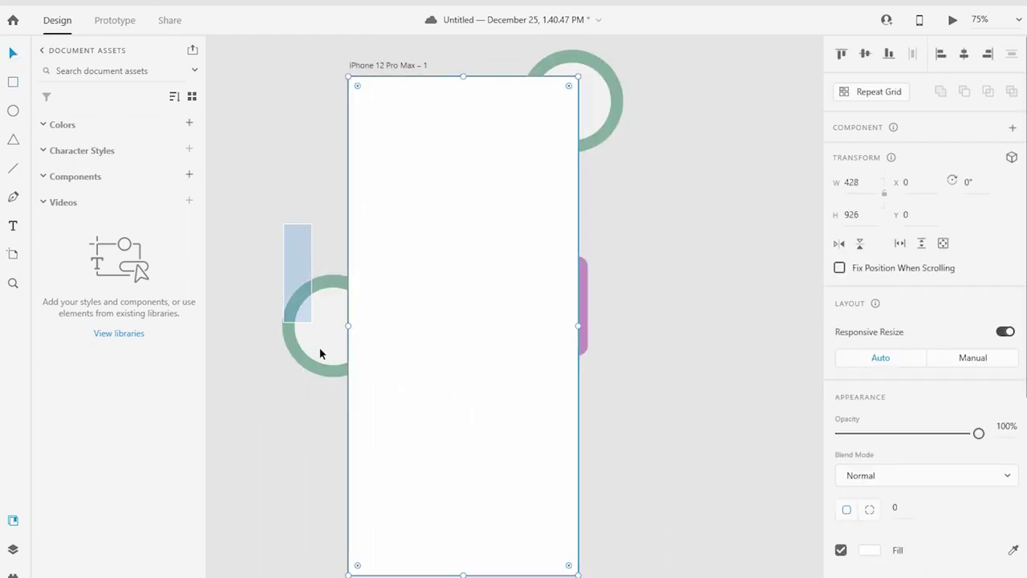
pyautogui.keyDown('shift'); pyautogui.click(614, 100); pyautogui.keyUp('shift')
pyautogui.keyDown('shift'); pyautogui.click(582, 305); pyautogui.keyUp('shift')
pyautogui.moveTo(270, 293); pyautogui.dragTo(373, 366)
pyautogui.keyDown('shift'); pyautogui.click(433, 317); pyautogui.keyUp('shift')
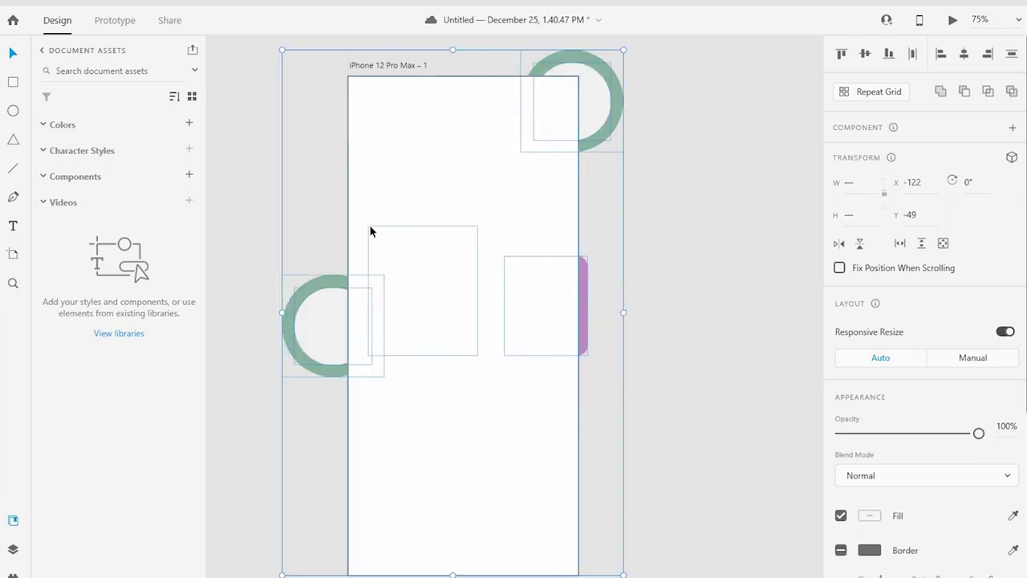
pyautogui.moveTo(270, 239); pyautogui.dragTo(366, 389)
pyautogui.moveTo(663, 247); pyautogui.dragTo(566, 337)
pyautogui.keyDown('shift'); pyautogui.click(565, 148); pyautogui.keyUp('shift')
# - Reselect the rings and purple card and apply Mask with Shape to trim them
pyautogui.rightClick(540, 417)
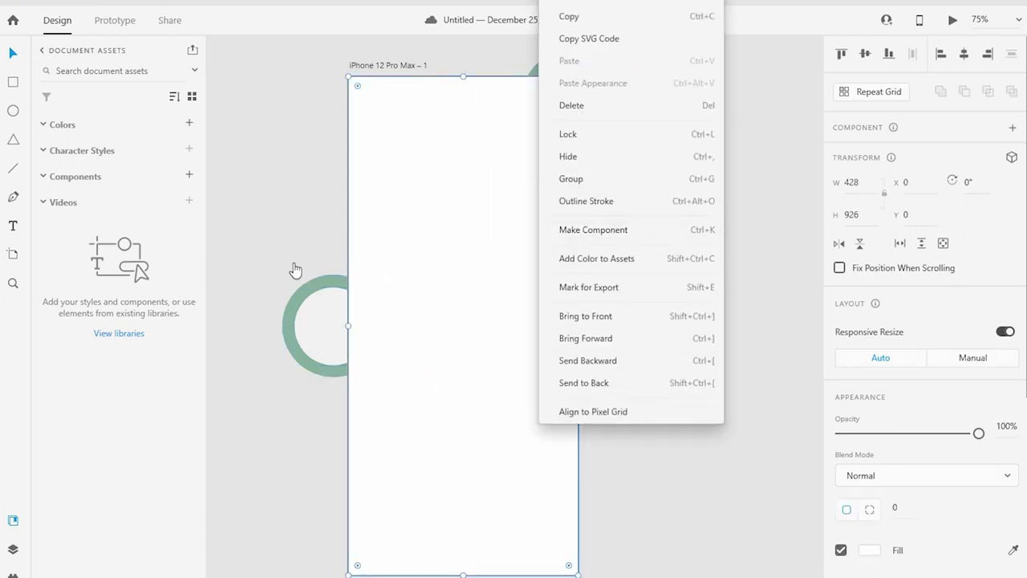
pyautogui.moveTo(292, 257); pyautogui.dragTo(360, 351)
pyautogui.keyDown('shift'); pyautogui.click(613, 100); pyautogui.keyUp('shift')
pyautogui.moveTo(610, 281); pyautogui.dragTo(564, 317)
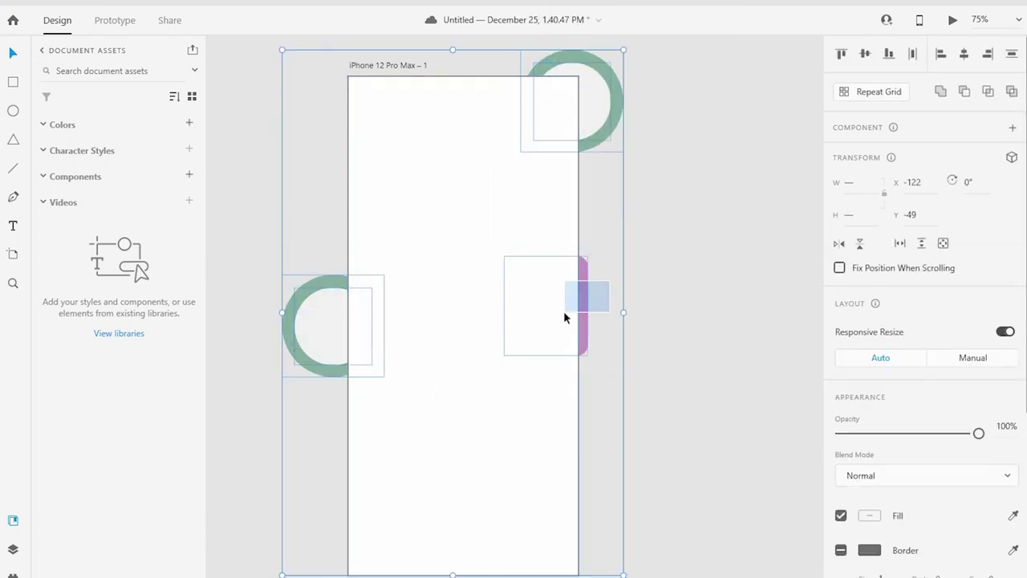
pyautogui.rightClick(562, 298)
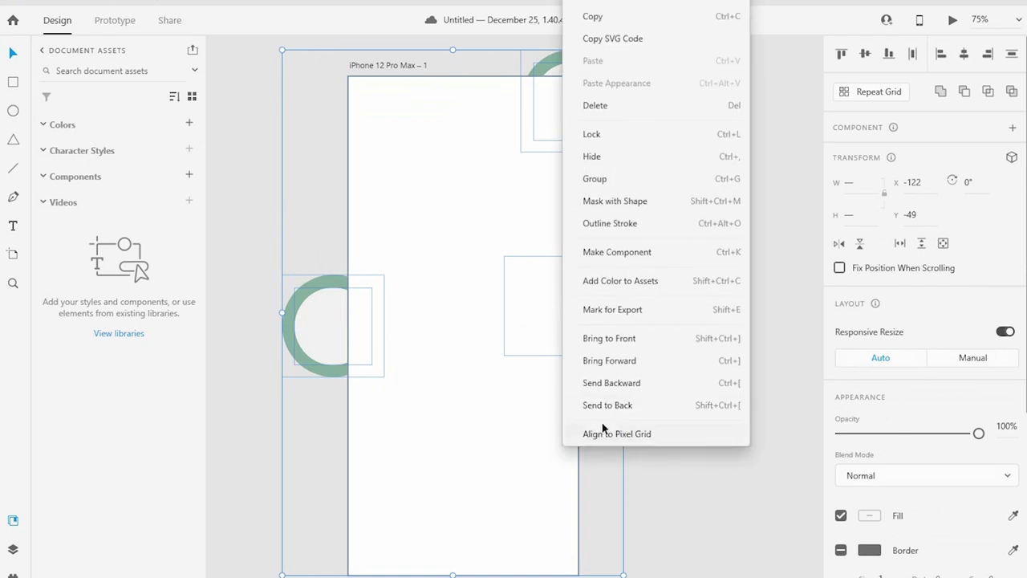
pyautogui.click(634, 365)
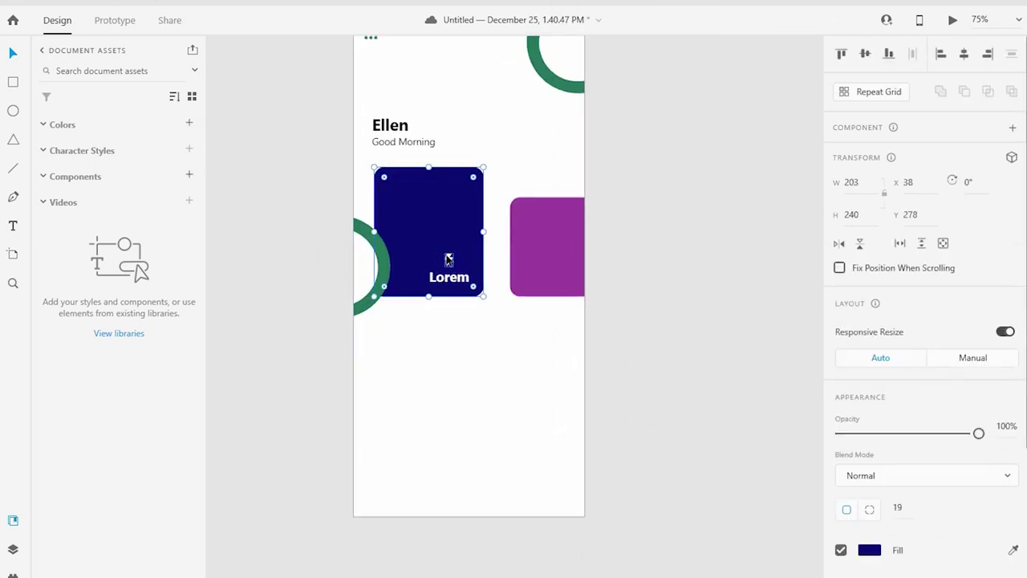
# - Zoom in on the purple card and draw a small white circle on it
pyautogui.keyDown('shift'); pyautogui.click(457, 279); pyautogui.keyUp('shift')
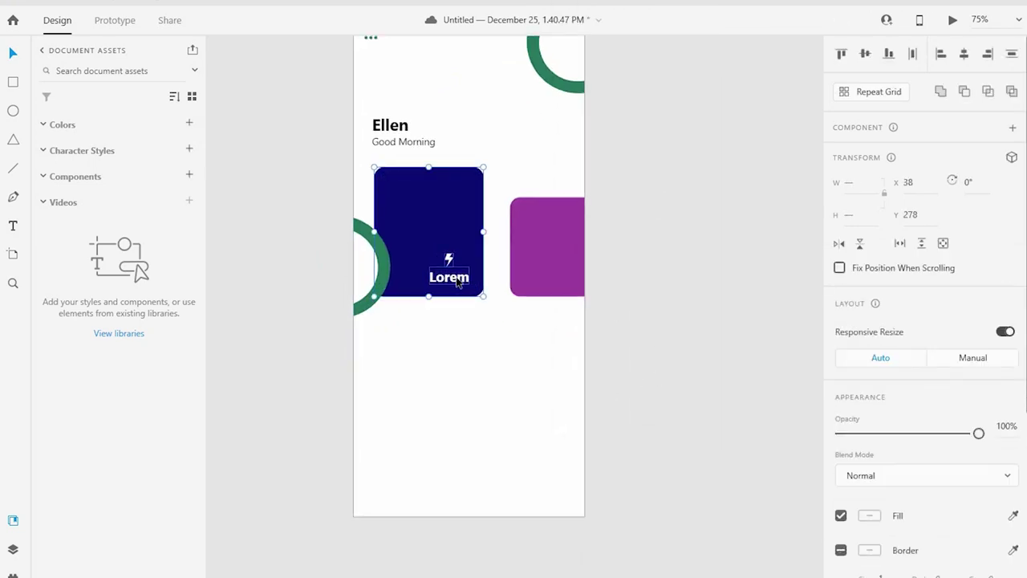
pyautogui.click(671, 343)
pyautogui.moveTo(575, 310); pyautogui.dragTo(623, 358)
pyautogui.click(595, 345)
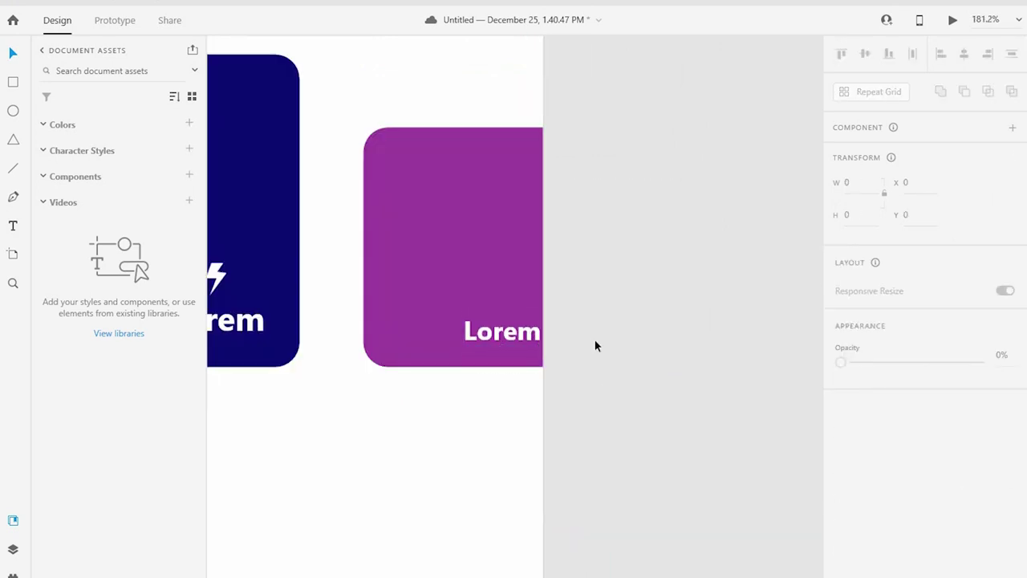
pyautogui.press('e')
pyautogui.scroll(3, 610, 365)
pyautogui.moveTo(390, 180); pyautogui.dragTo(454, 244)
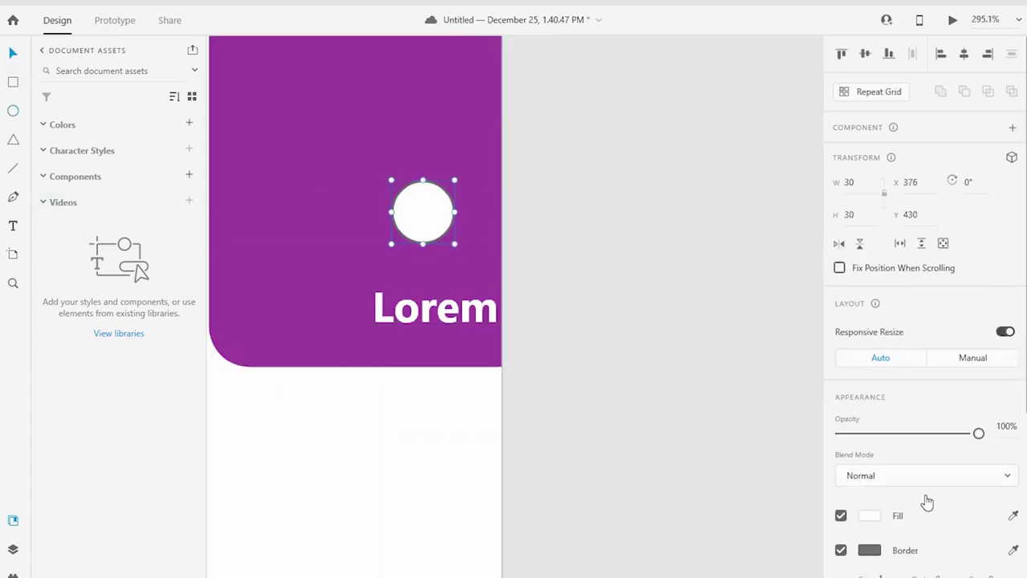
# - Make the circle a border-only outline with no fill and thickness 2
pyautogui.scroll(-3, 926, 501)
pyautogui.click(841, 385)
pyautogui.click(841, 350)
pyautogui.click(869, 385)
pyautogui.click(864, 412)
pyautogui.press('Return')
# - Draw a white vertical line of thickness 2 through the circle
pyautogui.press('l')
pyautogui.moveTo(424, 184); pyautogui.dragTo(422, 242)
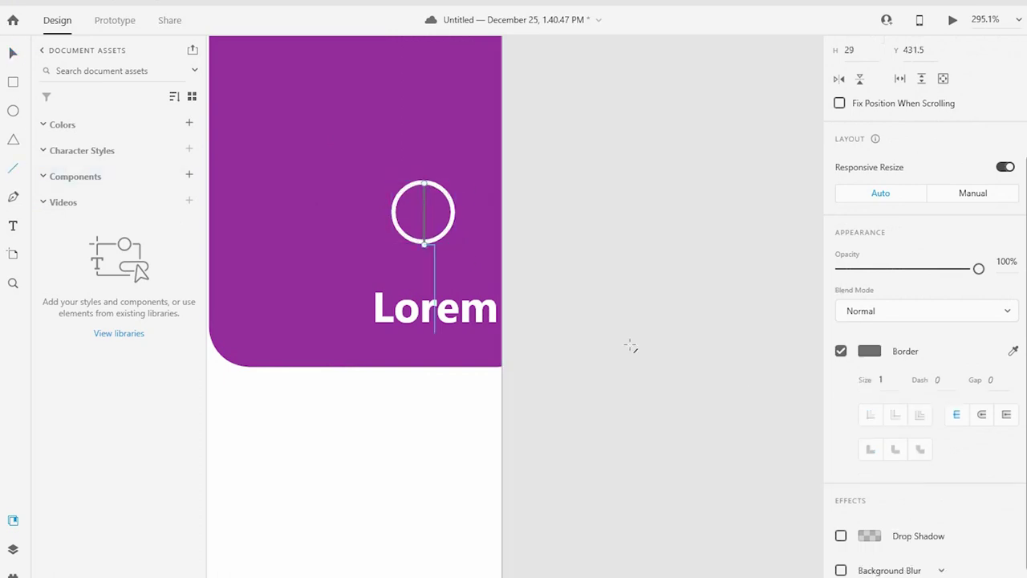
pyautogui.scroll(-1, 864, 499)
pyautogui.click(869, 315)
pyautogui.click(685, 255)
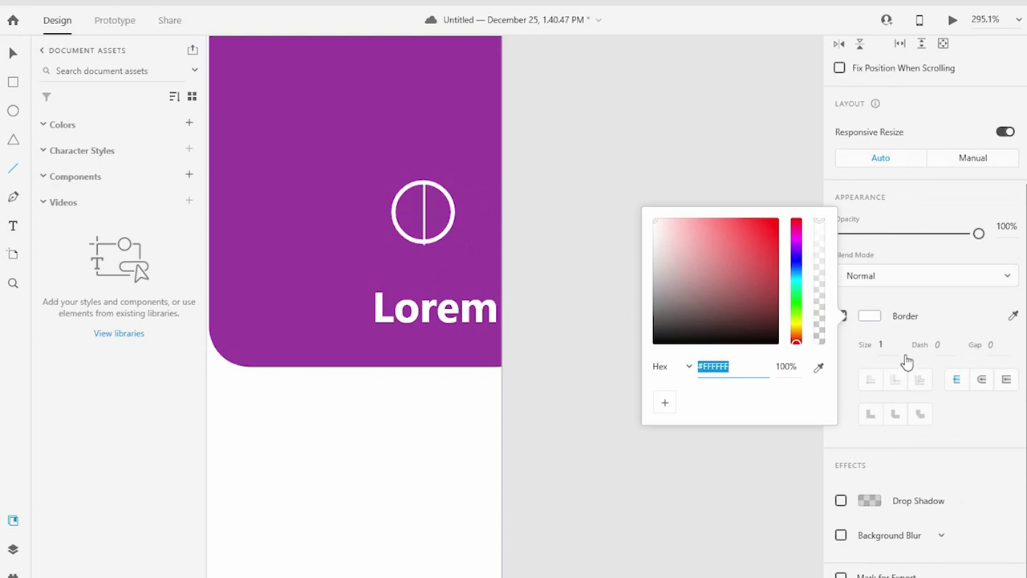
pyautogui.click(872, 345)
pyautogui.write('2')
pyautogui.press('Return')
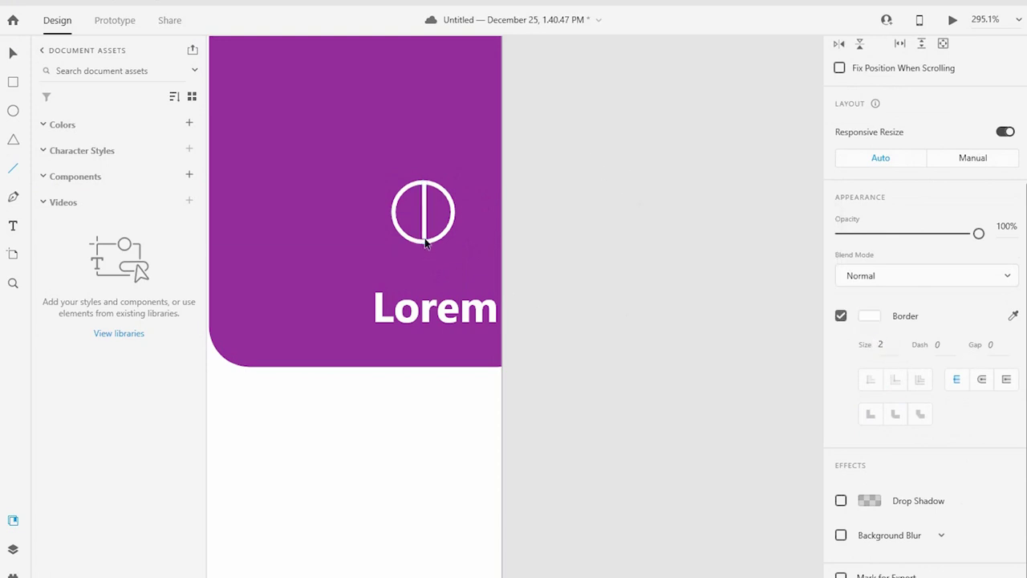
# - Draw a horizontal line across the circle with border colour #FFFFFF
pyautogui.moveTo(393, 213); pyautogui.dragTo(443, 214)
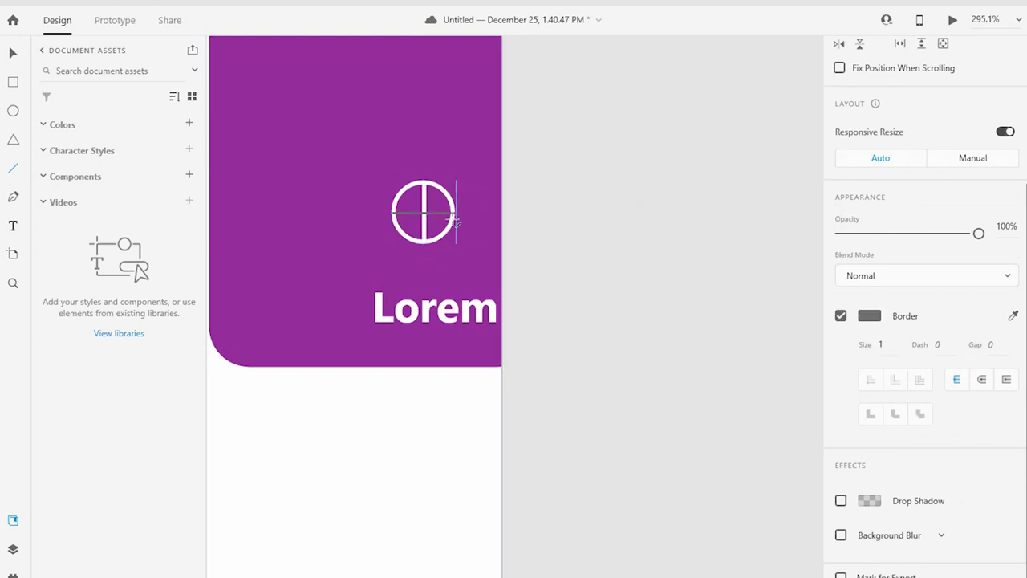
pyautogui.click(11, 53)
pyautogui.click(424, 193)
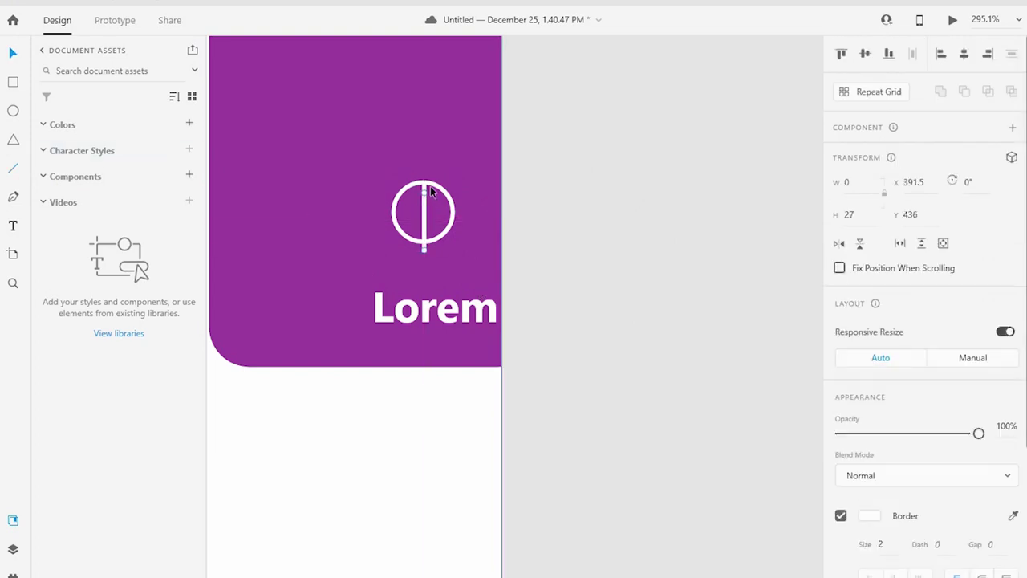
pyautogui.press('Escape')
pyautogui.moveTo(393, 214); pyautogui.dragTo(454, 215)
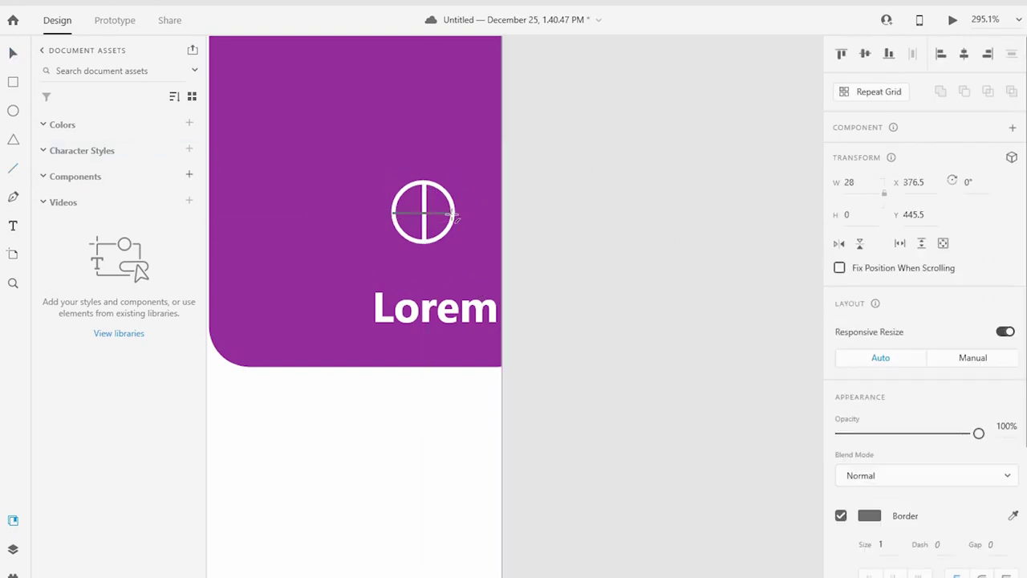
pyautogui.scroll(-2, 824, 485)
pyautogui.click(868, 431)
pyautogui.write('ffffff')
pyautogui.press('Return')
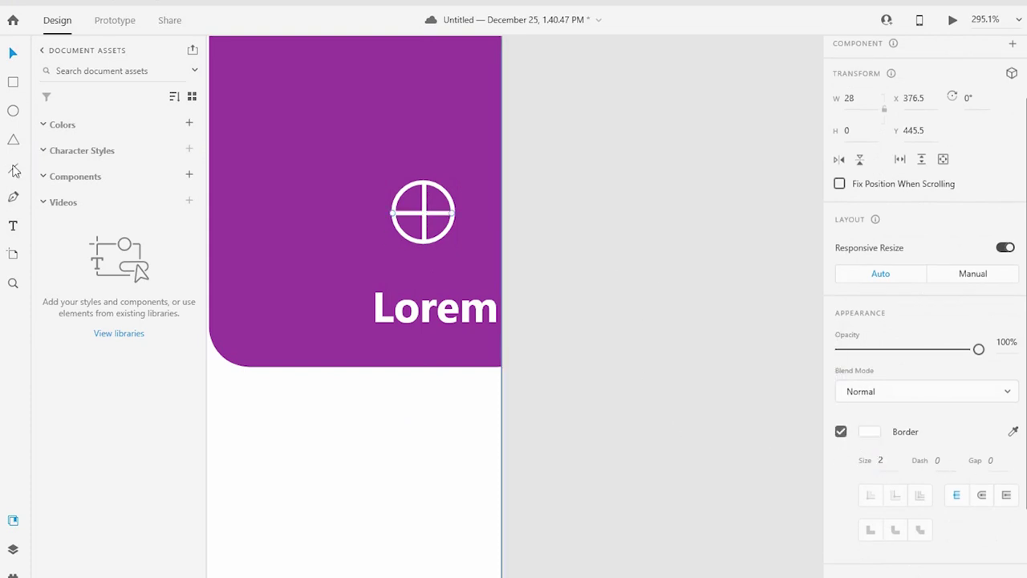
# - Draw an extra diagonal #FFFFFF line across the circle, then remove it
pyautogui.moveTo(405, 194); pyautogui.dragTo(446, 231)
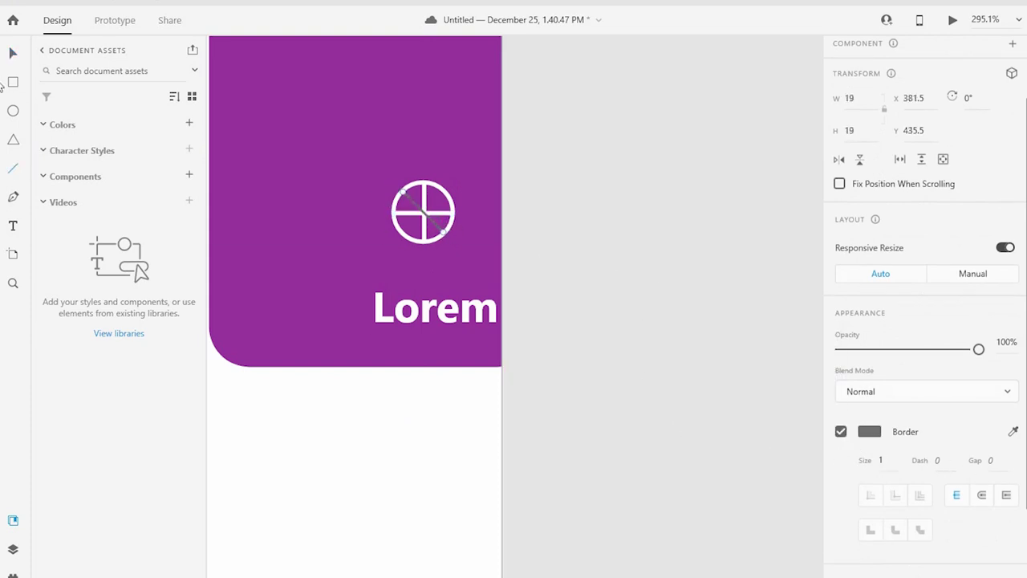
pyautogui.click(869, 431)
pyautogui.write('ffffff')
pyautogui.press('Return')
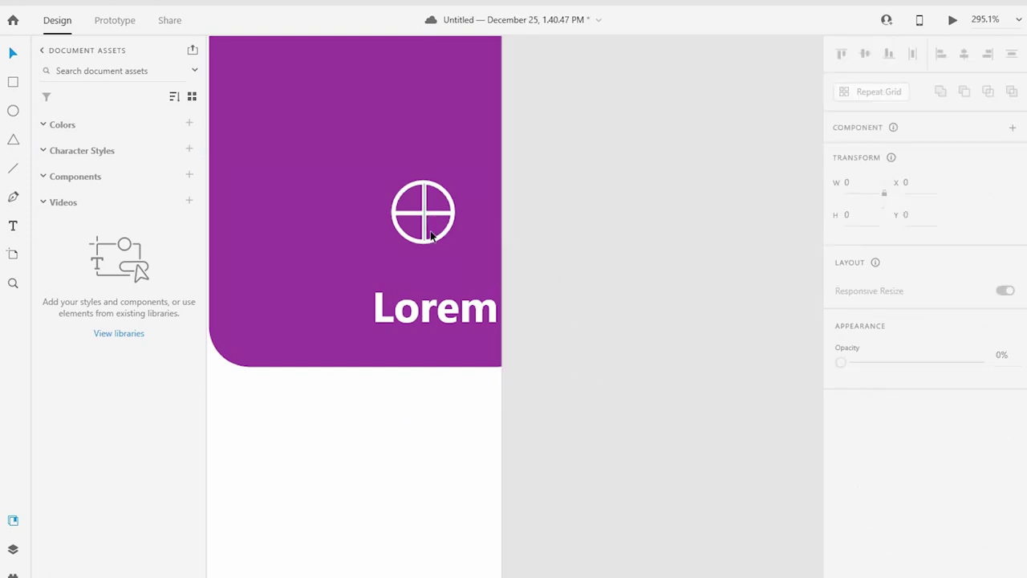
pyautogui.hotkey('ctrl', 'a')
# - Group the circle and lines with Ctrl+G and shrink the icon into place above Lorem
pyautogui.scroll(-2, 897, 486)
pyautogui.press('3')
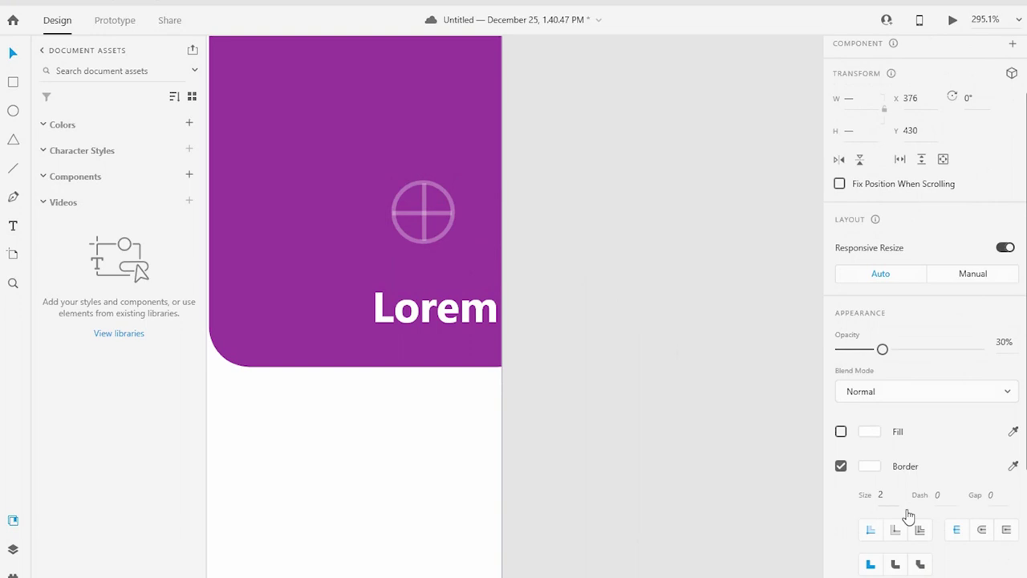
pyautogui.press('0')
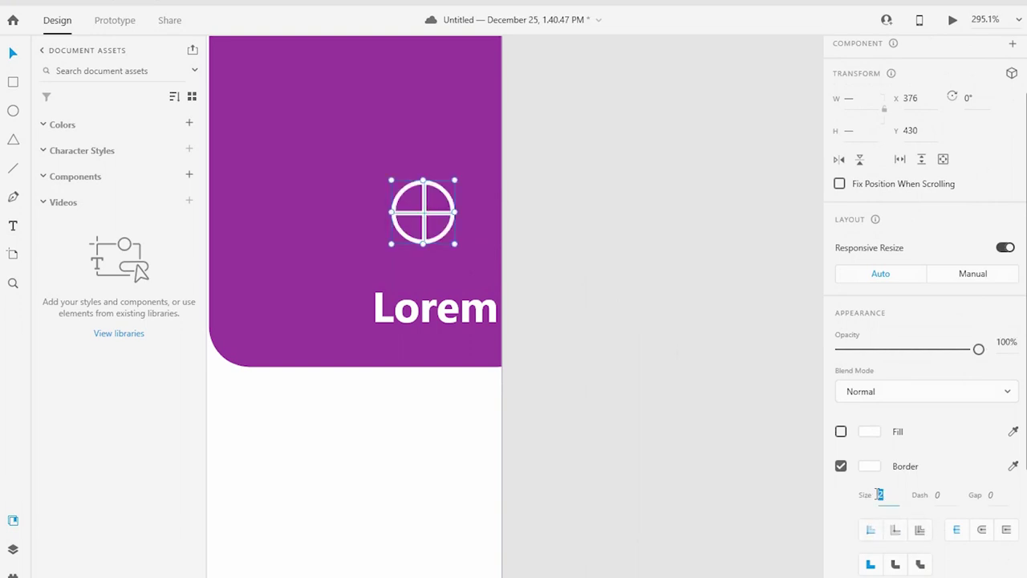
pyautogui.write('3')
pyautogui.hotkey('ctrl', 'g')
pyautogui.moveTo(423, 189)
pyautogui.mouseDown()
pyautogui.moveTo(445, 242)
pyautogui.moveTo(466, 219)
pyautogui.mouseUp()
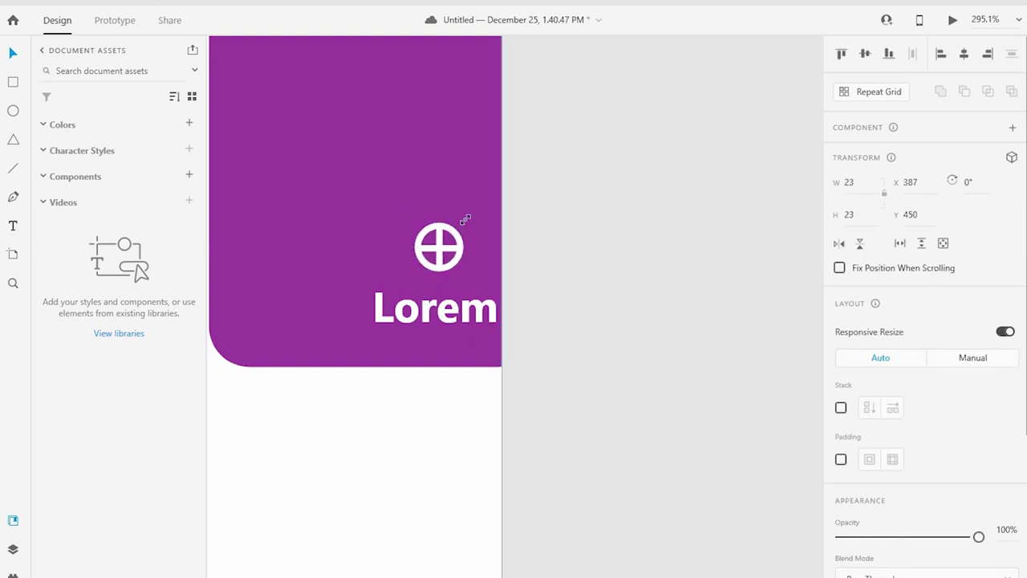
pyautogui.hotkey('ctrl', '1')
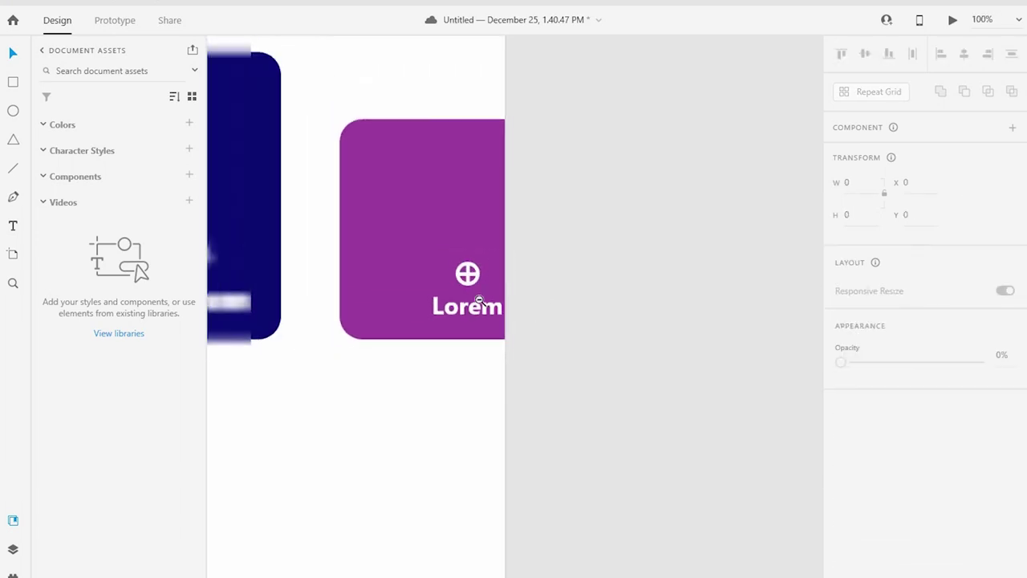
# - Alt-drag a copy of the Ellen heading lower down the screen
pyautogui.keyDown('alt'); pyautogui.click(478, 300); pyautogui.keyUp('alt')
pyautogui.keyDown('alt'); pyautogui.moveTo(306, 132); pyautogui.dragTo(307, 364); pyautogui.keyUp('alt')
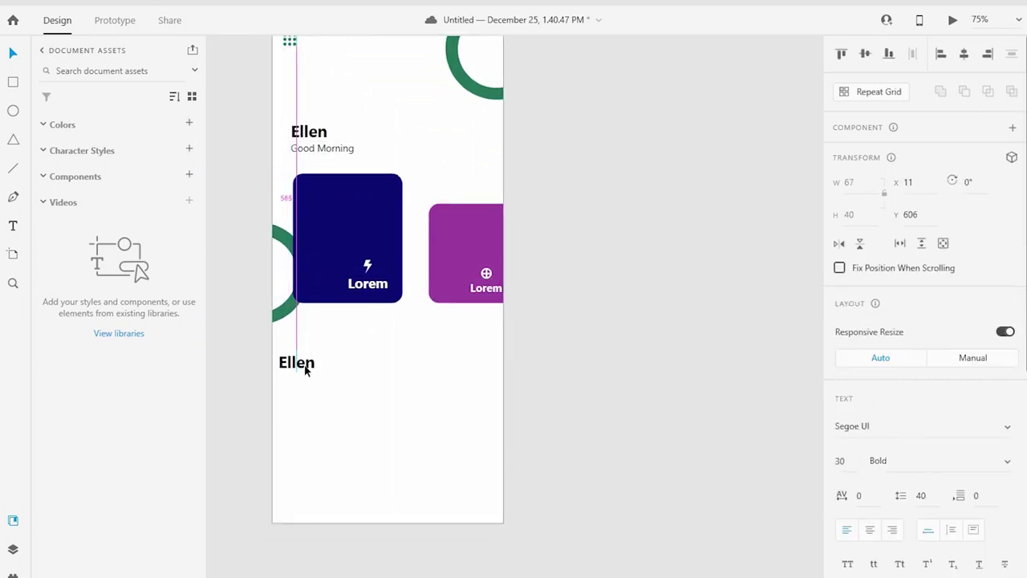
pyautogui.click(290, 307)
pyautogui.click(331, 160)
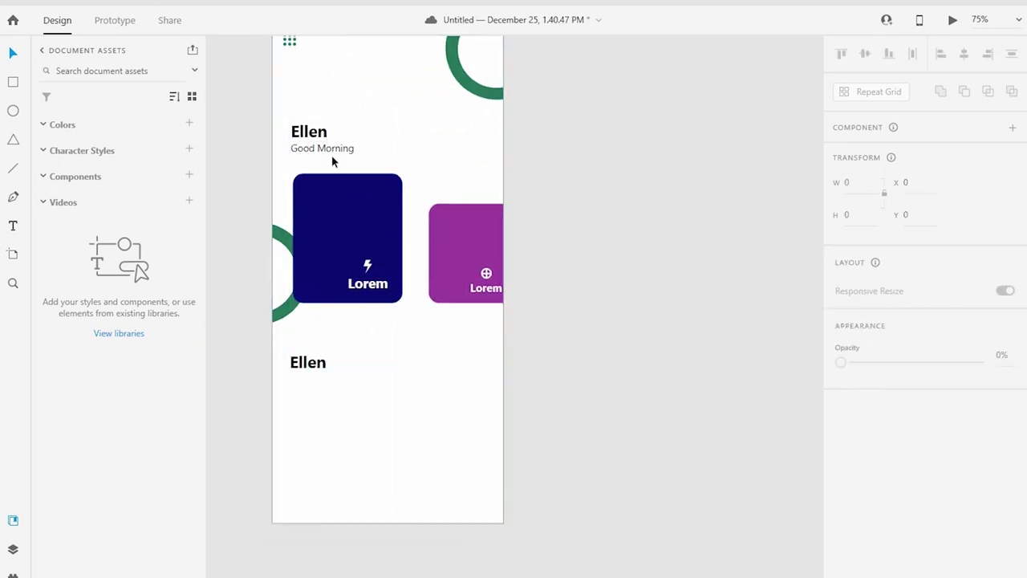
pyautogui.hotkey('ctrl', 'a')
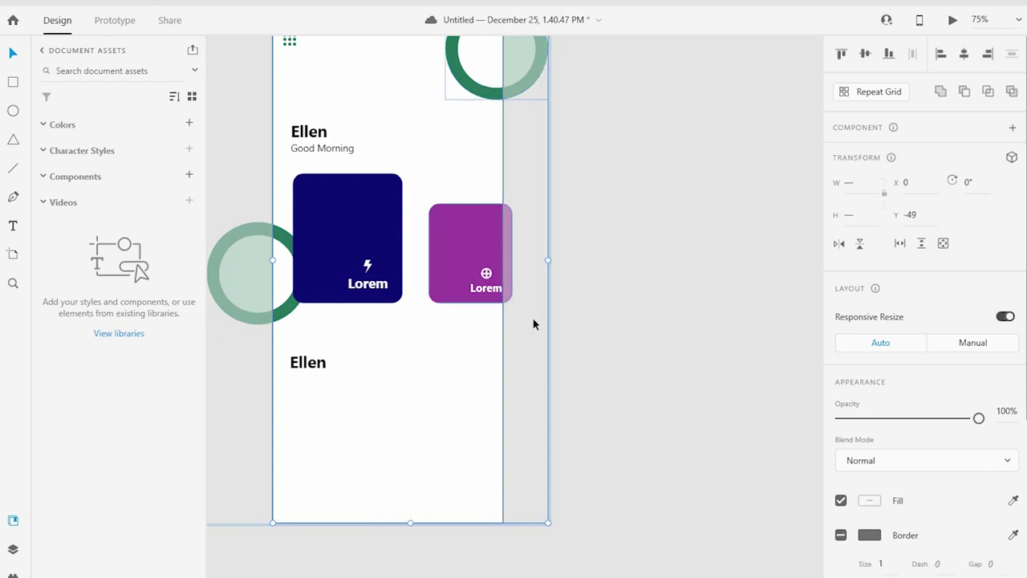
# - Change the green rings' fill to a brighter green (#17B27E)
pyautogui.scroll(-2, 916, 503)
pyautogui.click(294, 313)
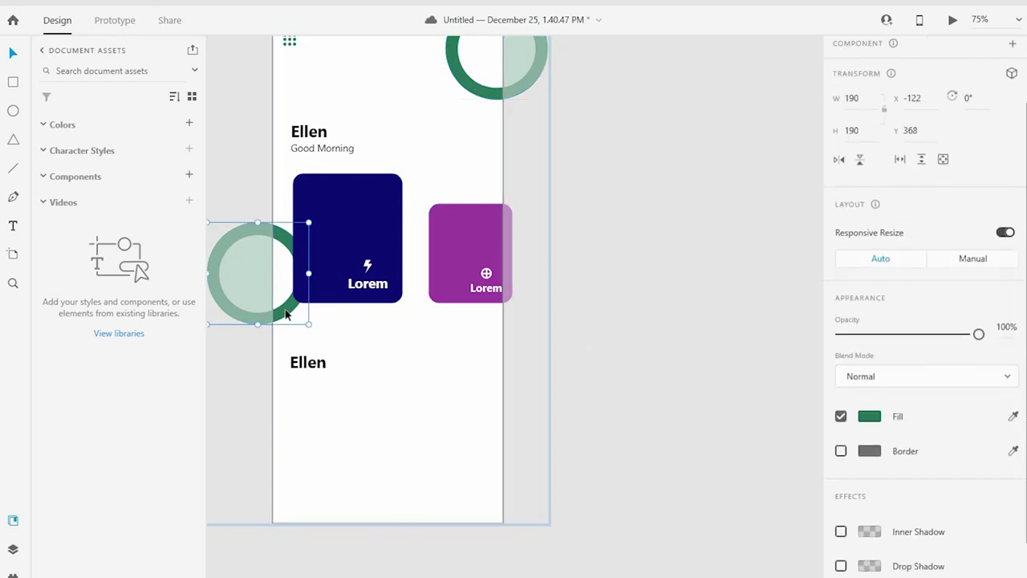
pyautogui.click(868, 415)
pyautogui.click(747, 374)
pyautogui.moveTo(763, 373); pyautogui.dragTo(774, 377)
pyautogui.click(460, 87)
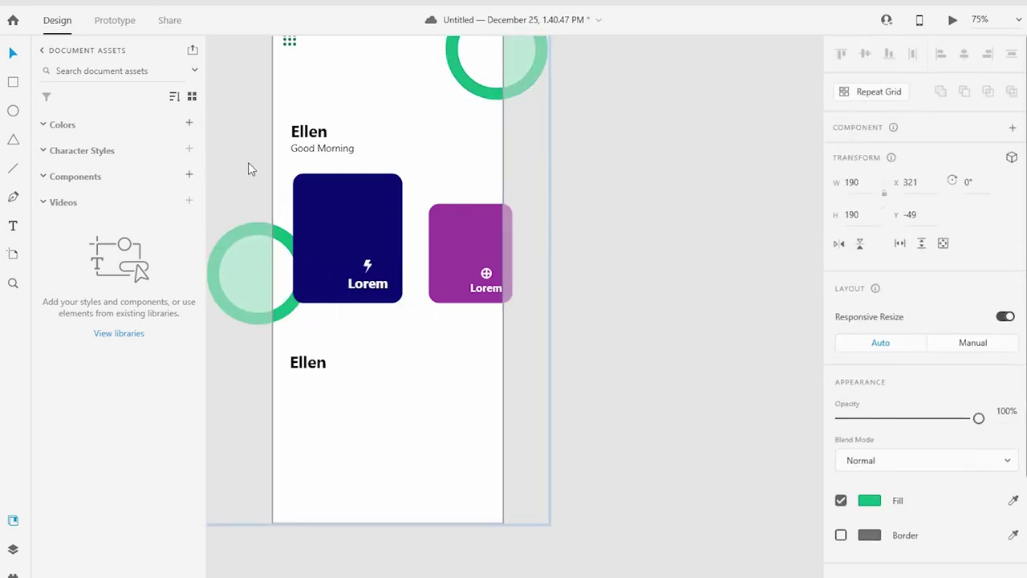
# - Eyedrop the ring's brighter green onto the dot-grid icon's fill
pyautogui.click(282, 88)
pyautogui.click(280, 83)
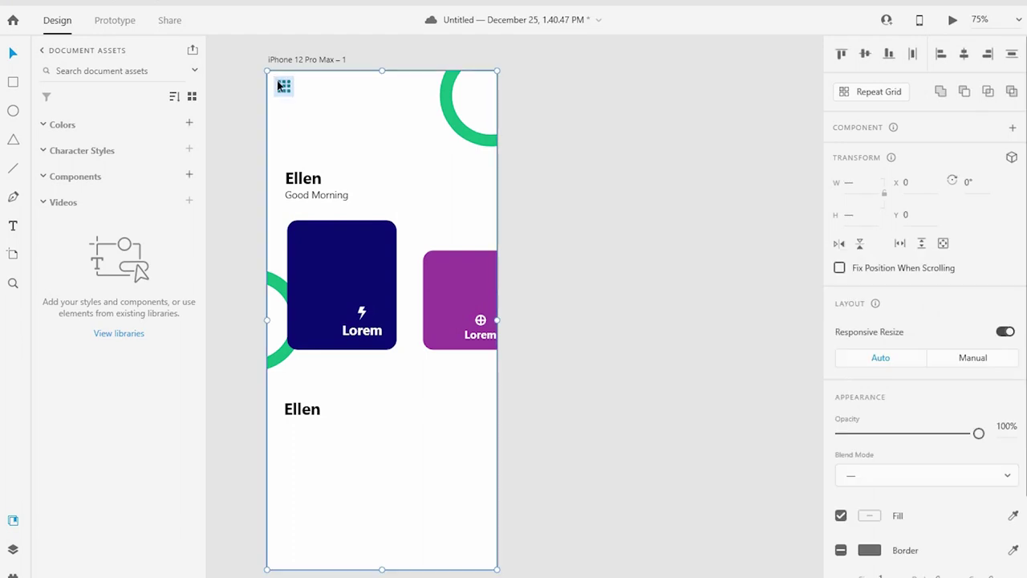
pyautogui.click(869, 515)
pyautogui.click(819, 535)
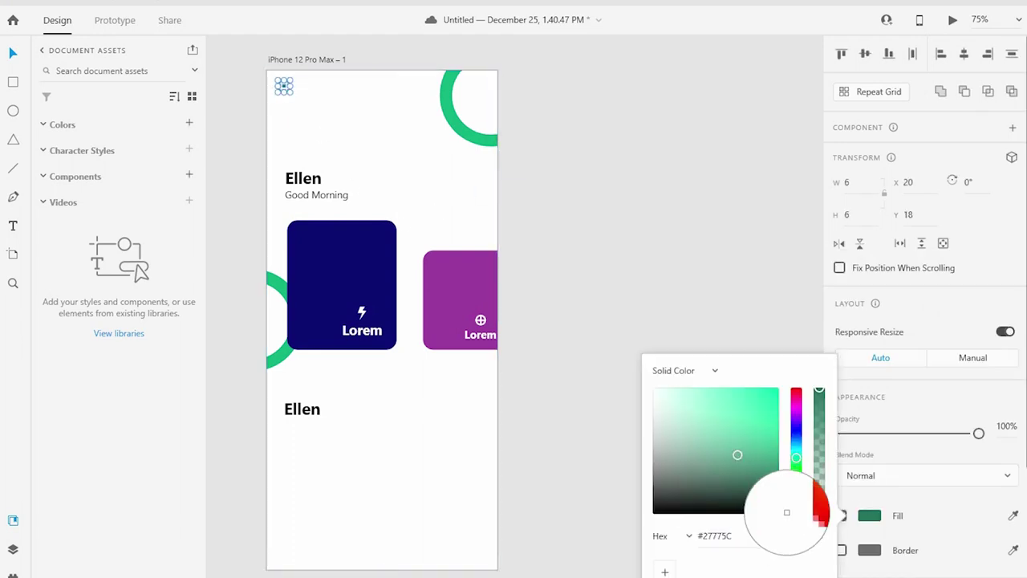
pyautogui.click(281, 352)
pyautogui.scroll(-1, 392, 341)
# - Retype the lower Ellen heading as 'Favourite' at size 40 and nudge it down and right
pyautogui.doubleClick(332, 365)
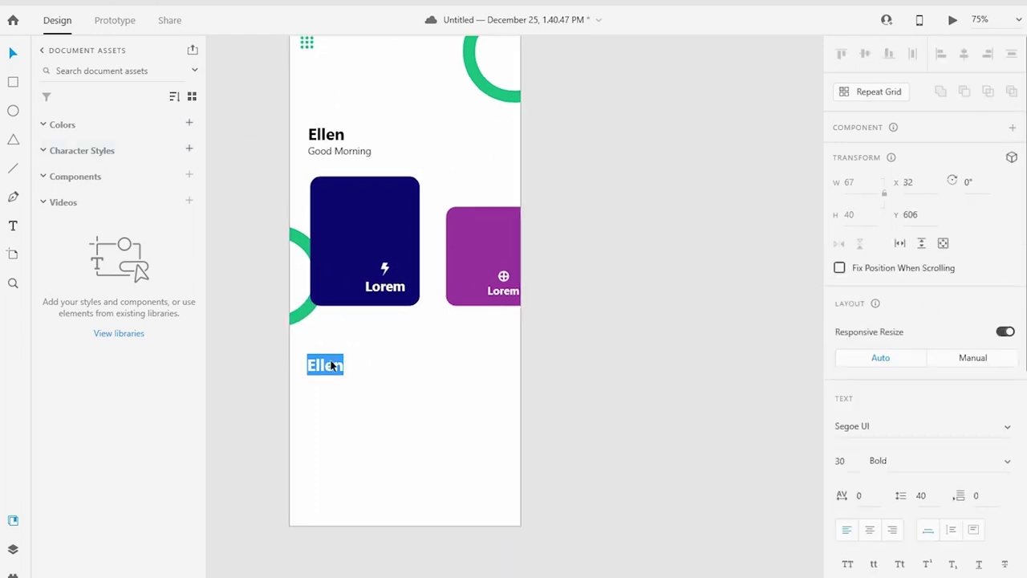
pyautogui.write('Fav')
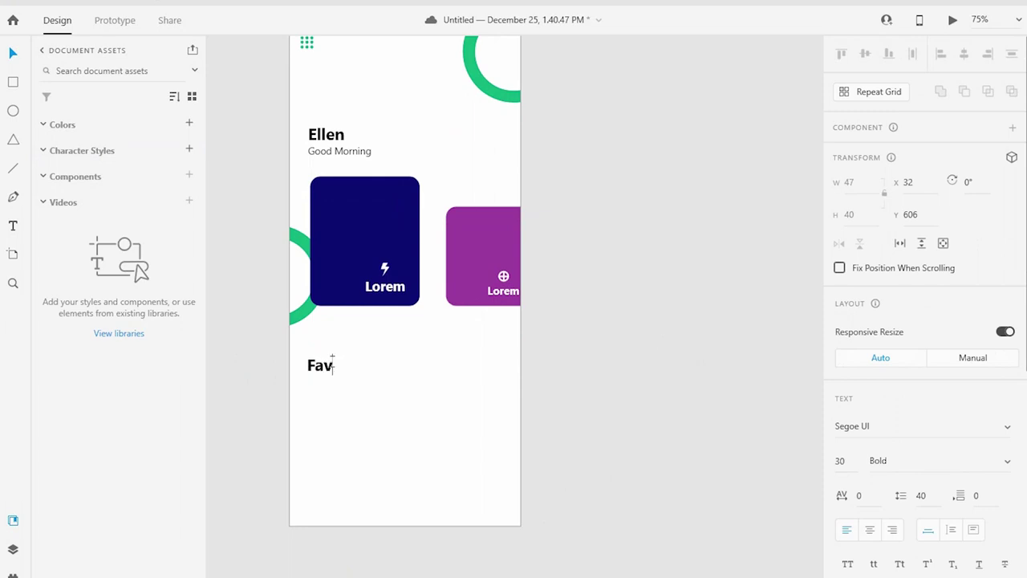
pyautogui.press('Escape')
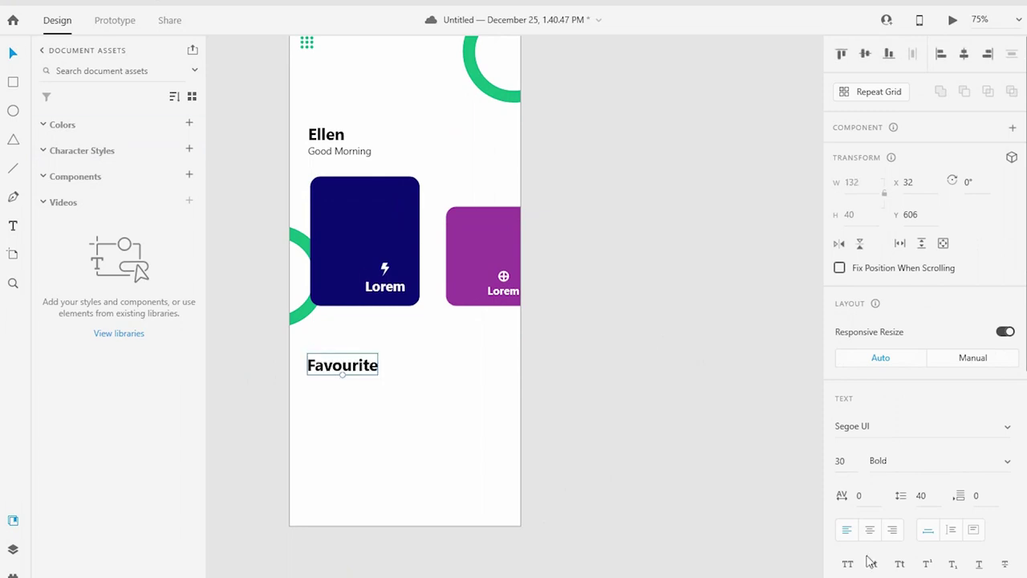
pyautogui.scroll(-2, 929, 305)
pyautogui.scroll(2, 901, 360)
pyautogui.press('Return')
pyautogui.moveTo(358, 355); pyautogui.dragTo(361, 383)
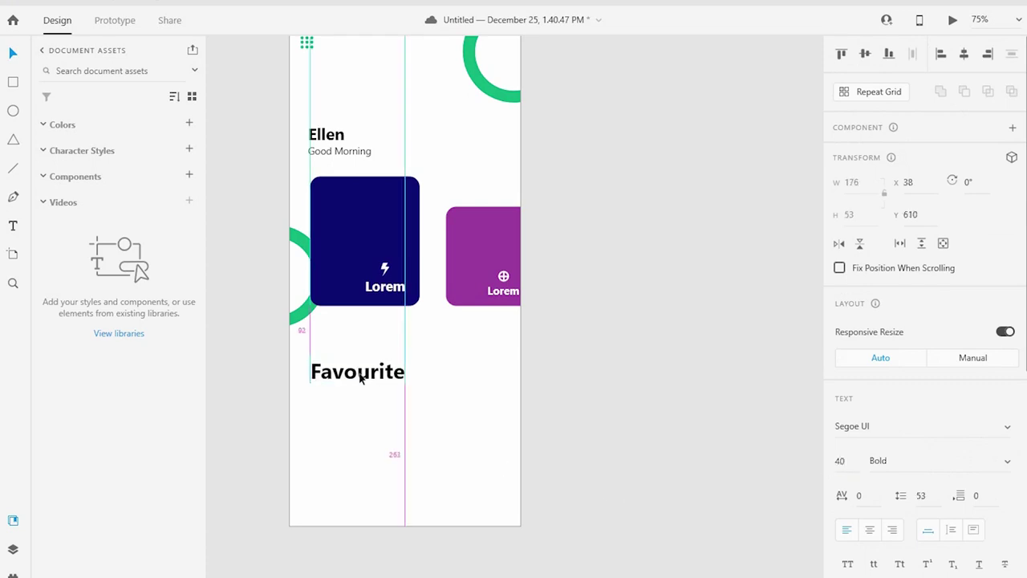
pyautogui.click(535, 433)
pyautogui.moveTo(534, 433)
pyautogui.mouseDown()
pyautogui.moveTo(524, 373)
pyautogui.moveTo(480, 350)
pyautogui.mouseUp()
pyautogui.click(385, 315)
pyautogui.click(590, 383)
pyautogui.moveTo(436, 367)
pyautogui.mouseDown()
pyautogui.moveTo(503, 435)
pyautogui.moveTo(461, 396)
pyautogui.moveTo(450, 402)
pyautogui.mouseUp()
# - Paste the pink music headphone image and shrink it to about 42 px below Favourite
pyautogui.hotkey('ctrl', 'v')
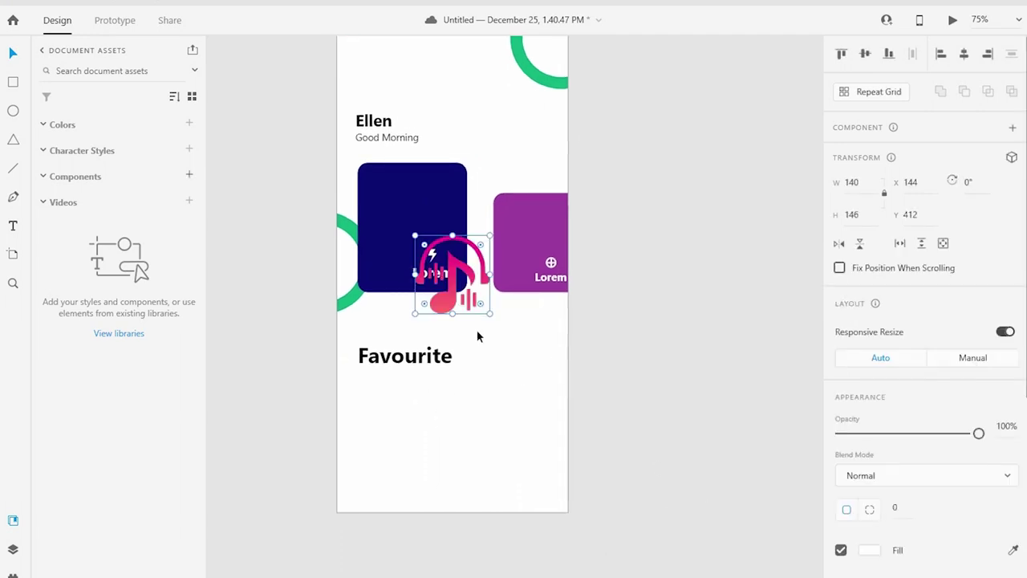
pyautogui.moveTo(436, 273); pyautogui.dragTo(388, 415)
pyautogui.moveTo(279, 307); pyautogui.dragTo(562, 513)
pyautogui.moveTo(466, 390)
pyautogui.mouseDown()
pyautogui.moveTo(420, 334)
pyautogui.moveTo(350, 287)
pyautogui.moveTo(354, 278)
pyautogui.mouseUp()
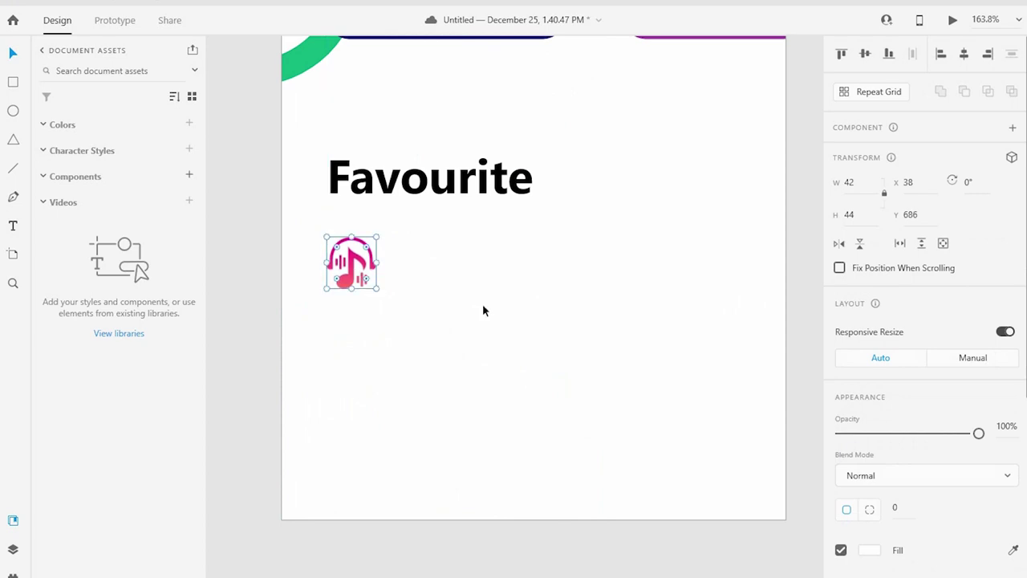
pyautogui.scroll(2, 482, 310)
pyautogui.hscroll(2, 401, 320)
pyautogui.moveTo(326, 345)
pyautogui.mouseDown()
pyautogui.moveTo(292, 308)
pyautogui.moveTo(319, 330)
pyautogui.mouseUp()
# - Remove the circle's border and mask the music icon inside it with Ctrl+Shift+M
pyautogui.click(841, 550)
pyautogui.click(869, 515)
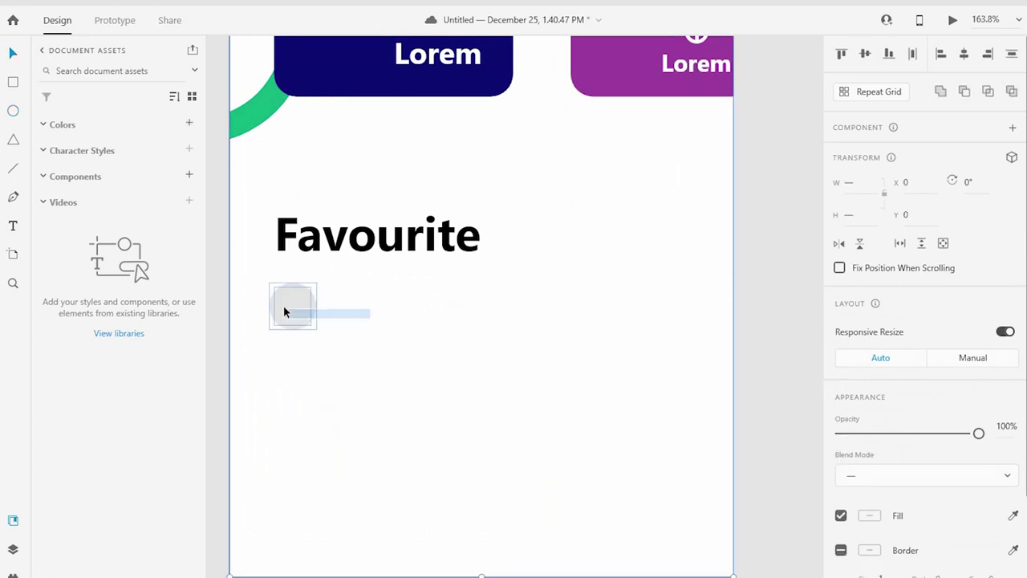
pyautogui.moveTo(398, 296); pyautogui.dragTo(247, 319)
pyautogui.hotkey('ctrl', 'shift', 'm')
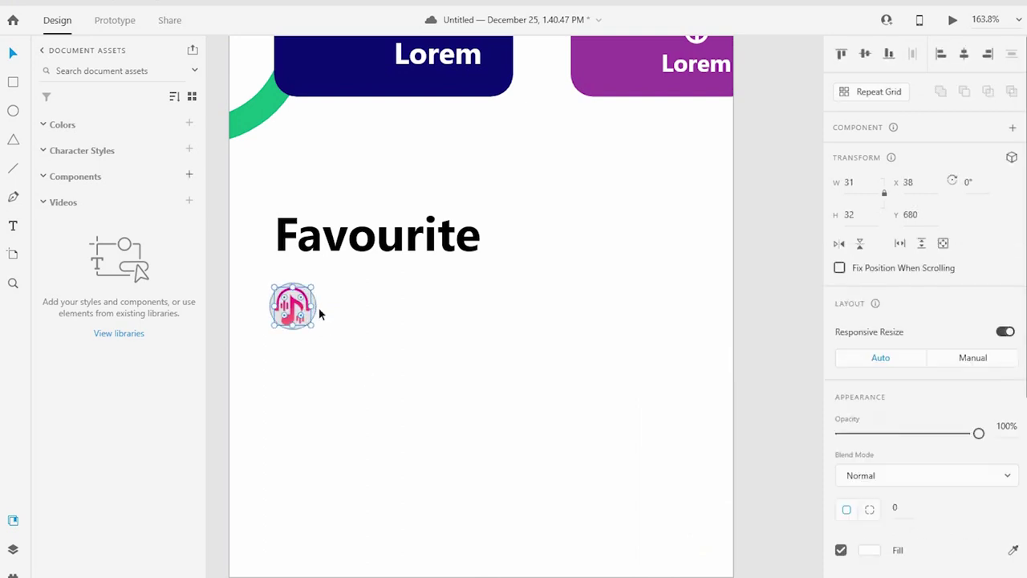
# - Set the mask circle's fill to light grey #F2F2F2 and nudge the icon slightly right and down
pyautogui.doubleClick(320, 325)
pyautogui.click(869, 515)
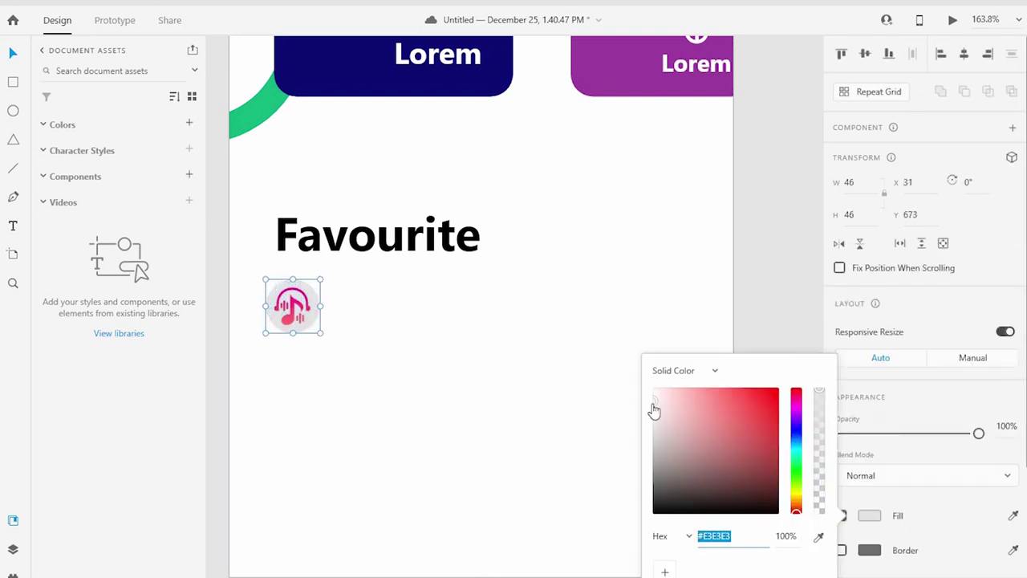
pyautogui.moveTo(656, 402); pyautogui.dragTo(652, 403)
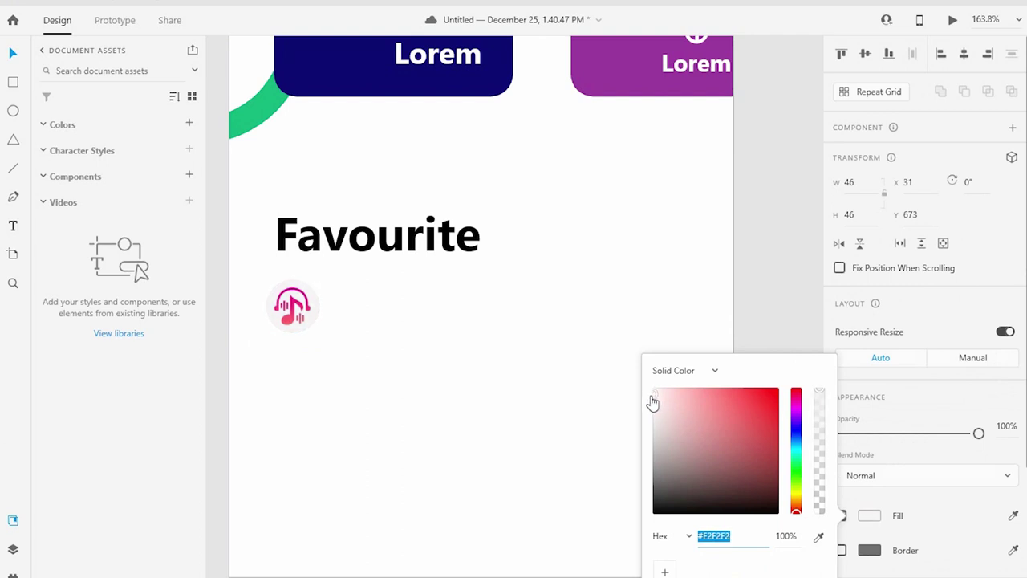
pyautogui.click(345, 345)
pyautogui.click(313, 319)
pyautogui.press('Escape')
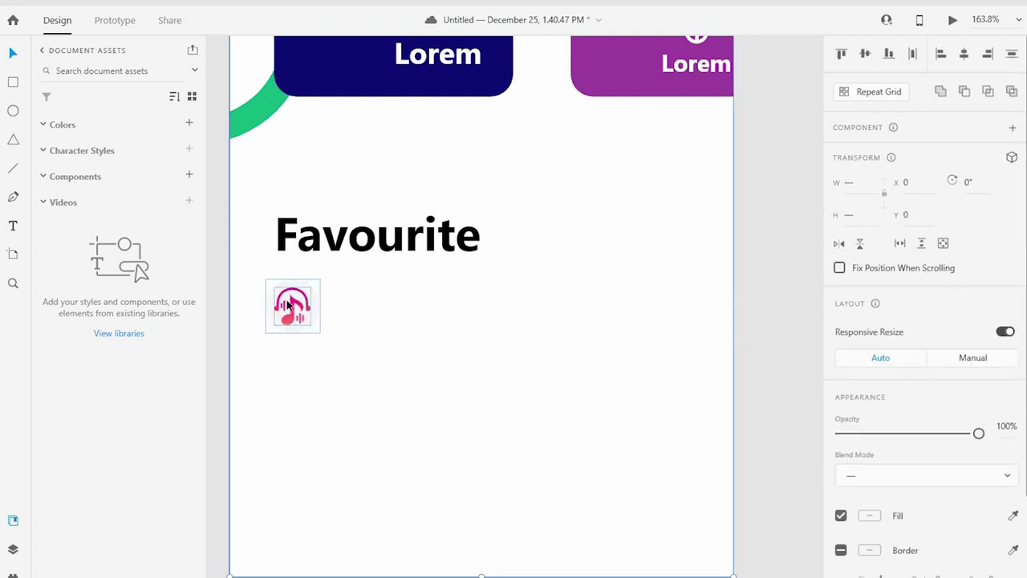
pyautogui.moveTo(337, 334)
pyautogui.mouseDown()
pyautogui.moveTo(307, 313)
pyautogui.moveTo(314, 329)
pyautogui.mouseUp()
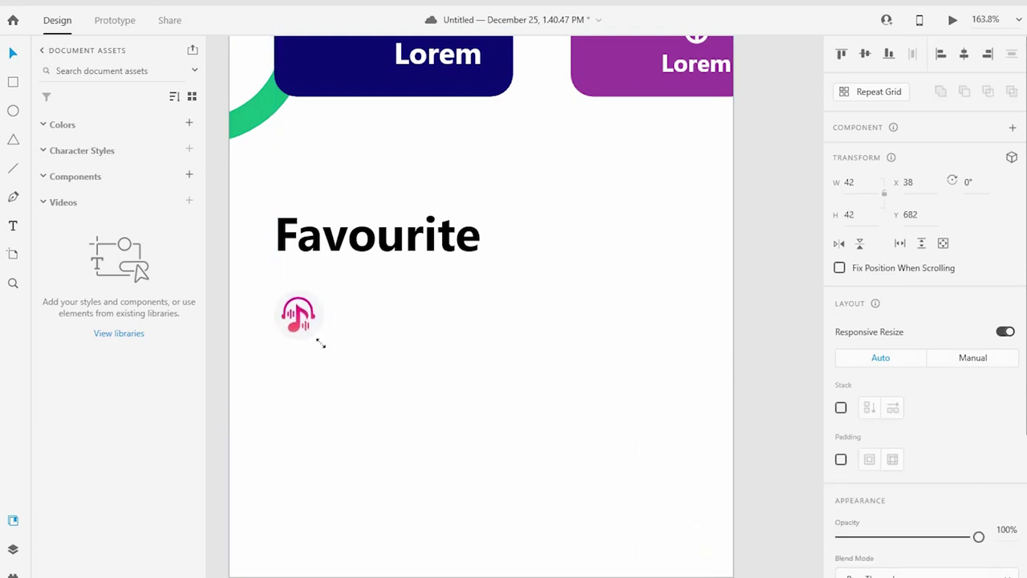
pyautogui.click(363, 389)
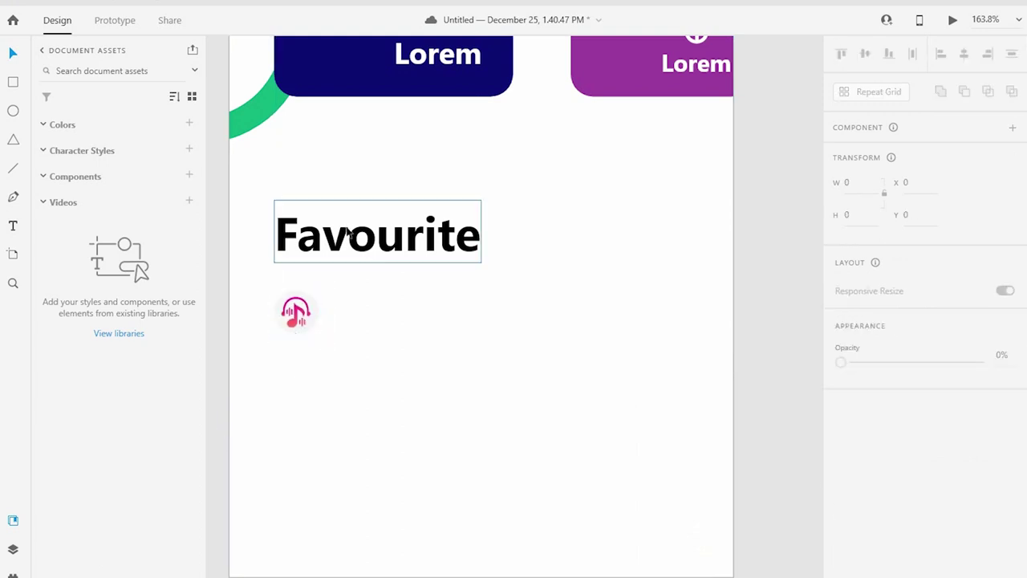
# - Alt-drag a copy of Favourite beside the music icon and set it to 18 pt
pyautogui.moveTo(377, 240); pyautogui.dragTo(442, 314)
pyautogui.write('20')
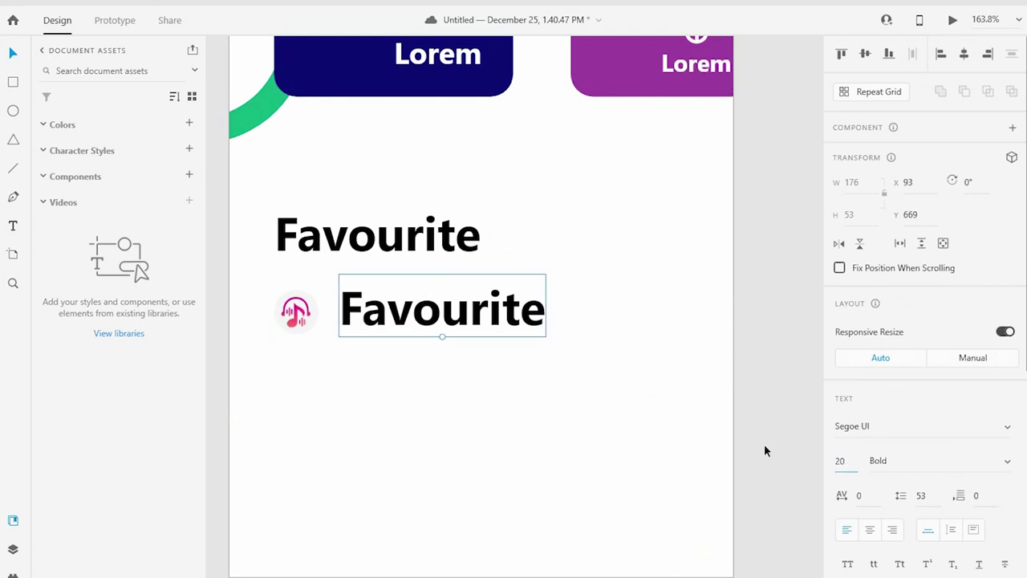
pyautogui.press('Return')
pyautogui.write('18')
pyautogui.press('Return')
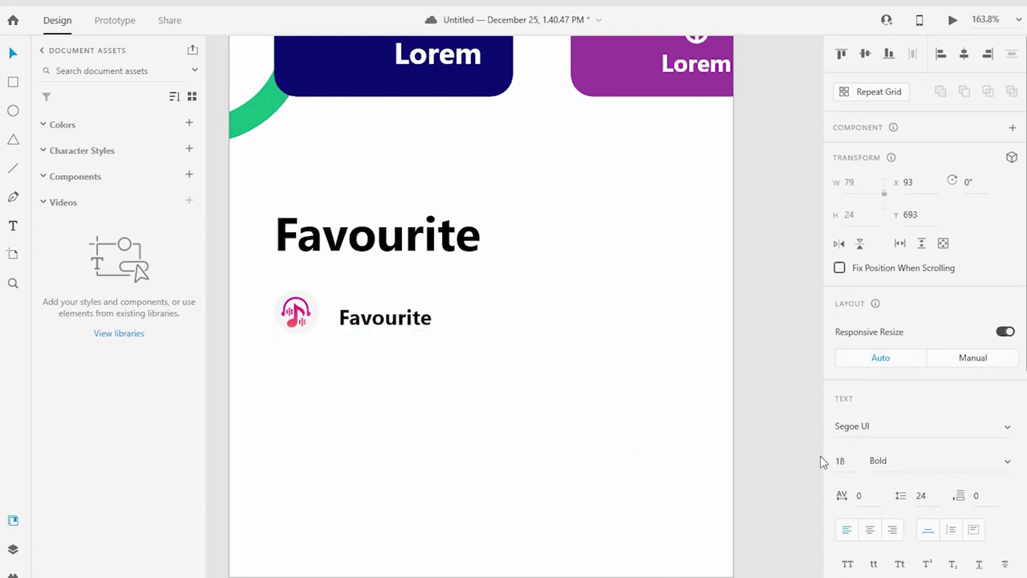
# - Retype the row label as 'Lorem Loren Lorem'
pyautogui.doubleClick(357, 306)
pyautogui.write('LOR')
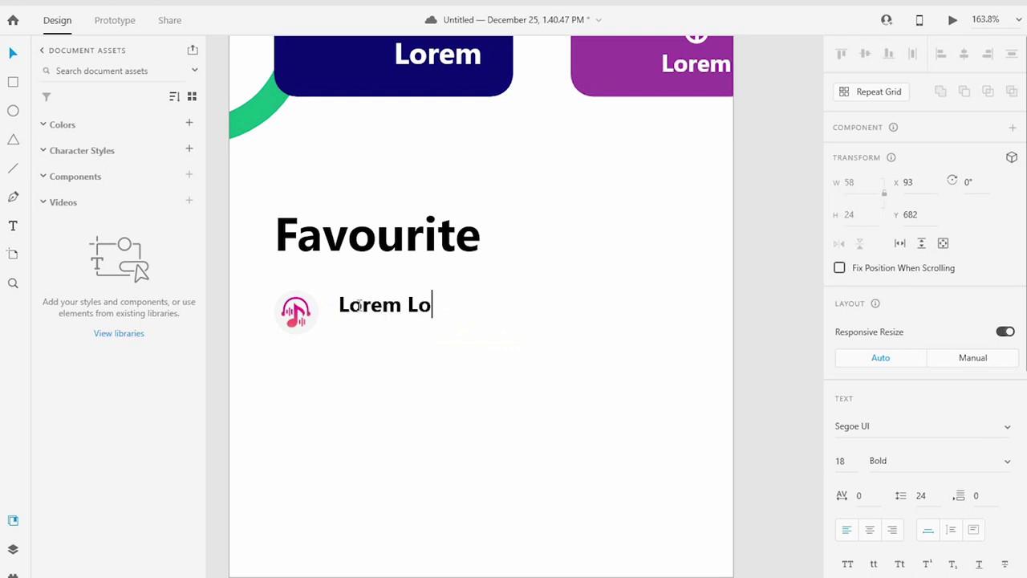
pyautogui.write('en Lorem')
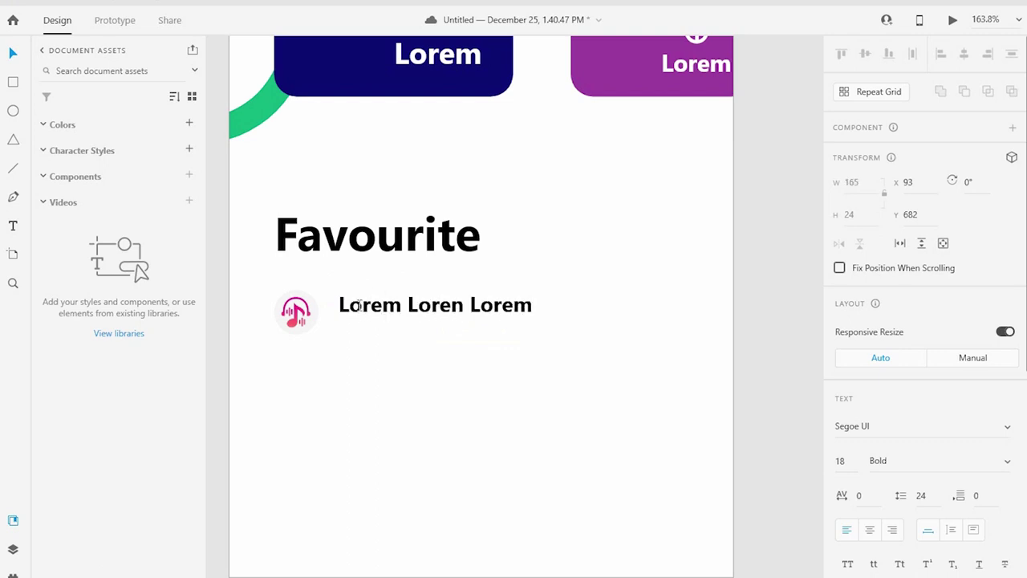
pyautogui.press('Escape')
pyautogui.press('Left')
pyautogui.press('Left')
pyautogui.press('Left')
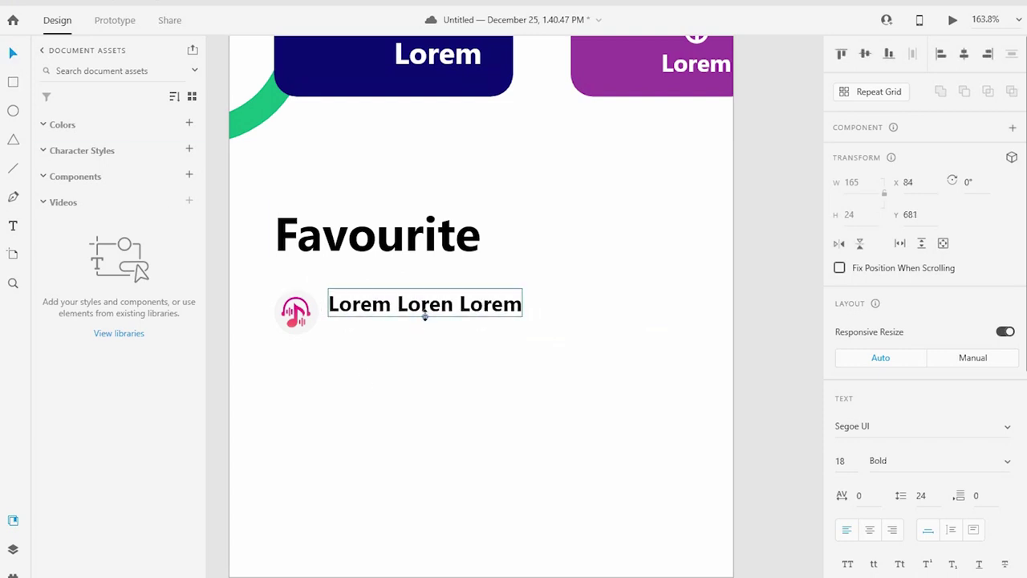
# - Duplicate the title just below at 10 pt and retype it as 'Loren lorem'
pyautogui.moveTo(425, 315); pyautogui.dragTo(425, 341)
pyautogui.click(840, 460)
pyautogui.write('10')
pyautogui.press('Return')
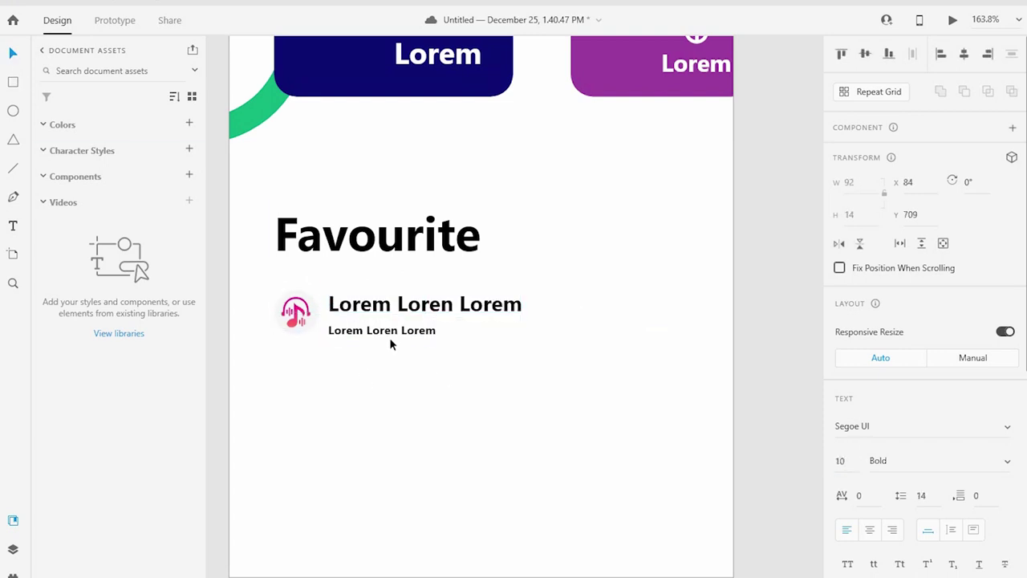
pyautogui.click(422, 371)
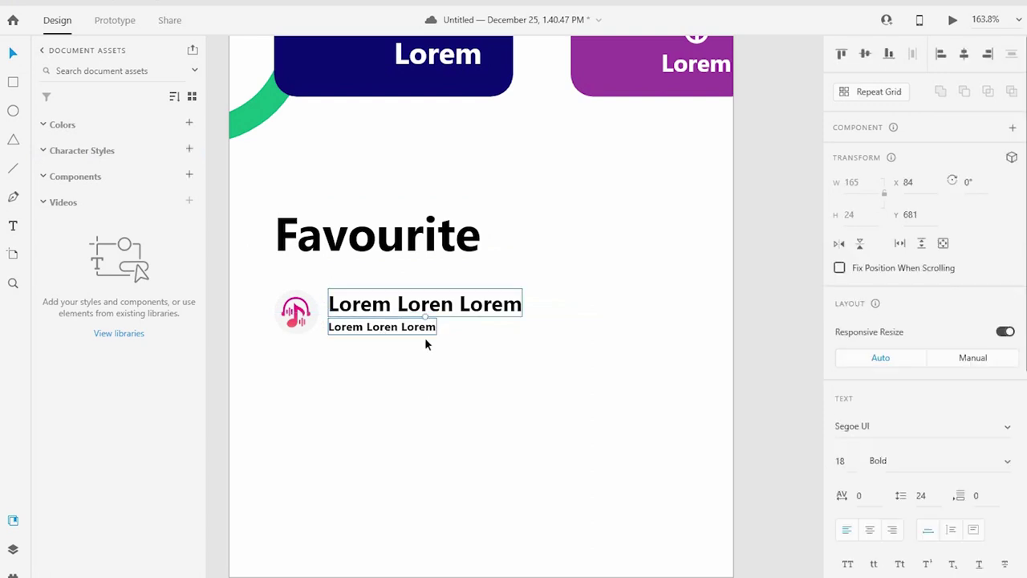
pyautogui.click(389, 327)
pyautogui.doubleClick(382, 326)
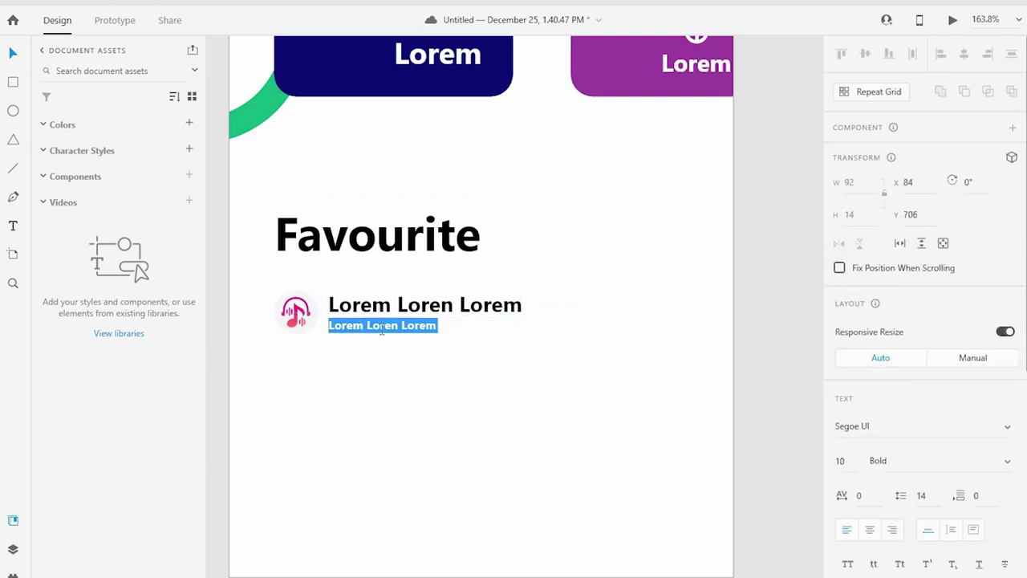
pyautogui.write('Loren lorem')
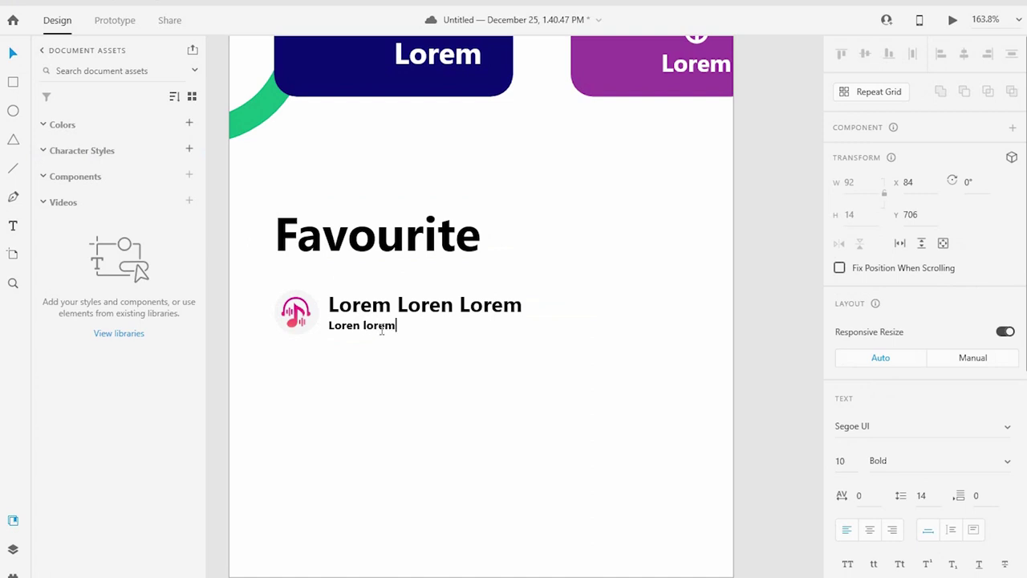
pyautogui.press('Escape')
# - Set the 'Loren lorem' subtitle to Regular weight and select the icon-and-text row group
pyautogui.scroll(-3, 905, 508)
pyautogui.scroll(-3, 888, 382)
pyautogui.scroll(3, 888, 383)
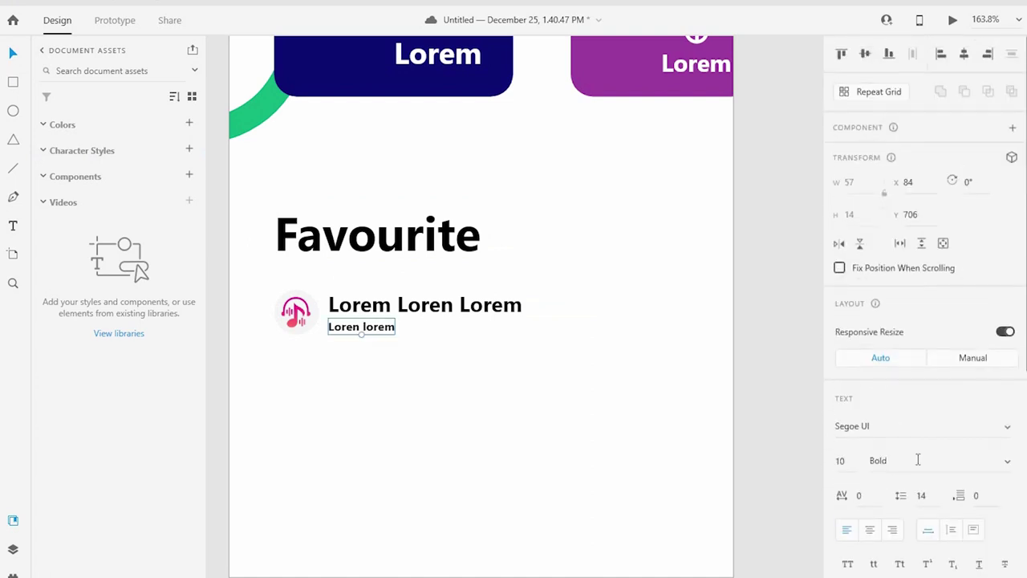
pyautogui.click(922, 458)
pyautogui.click(913, 342)
pyautogui.click(465, 399)
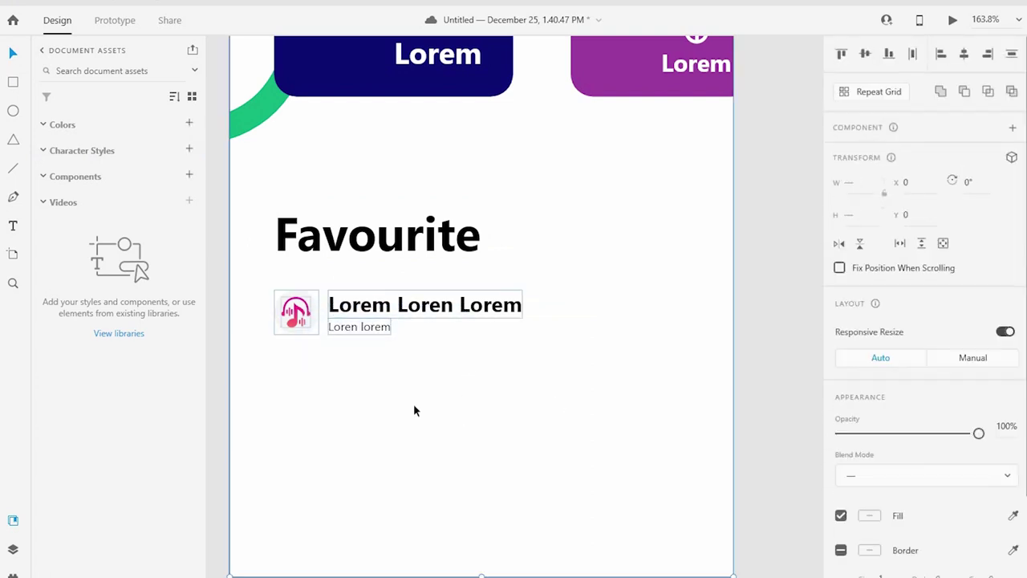
pyautogui.hotkey('ctrl', '=')
pyautogui.scroll(-1, 549, 366)
pyautogui.hscroll(-1, 550, 366)
pyautogui.hotkey('ctrl', '-')
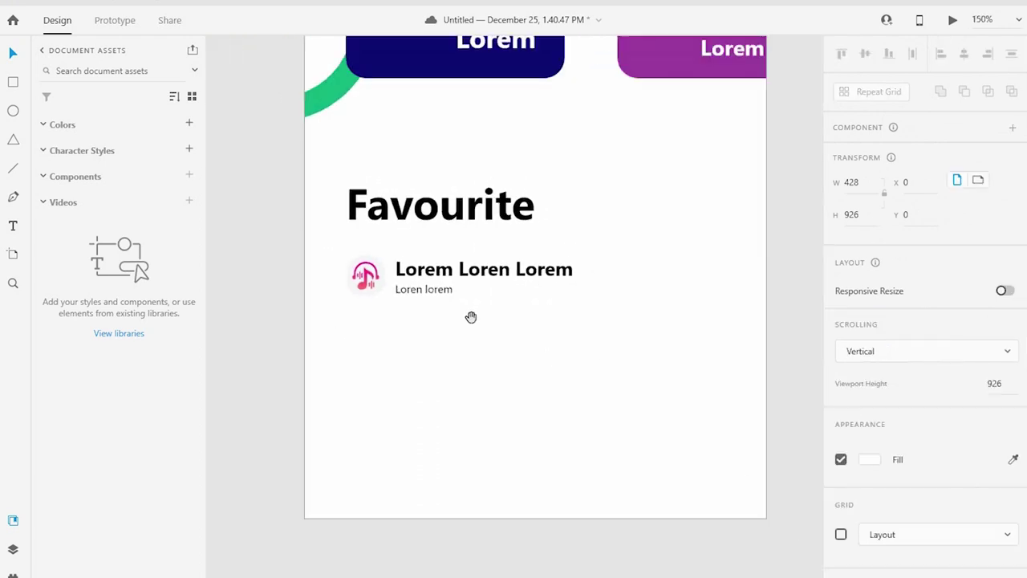
pyautogui.hscroll(2, 460, 309)
pyautogui.click(433, 278)
# - Alt-drag the song row down twice to make three evenly spaced rows
pyautogui.moveTo(317, 282); pyautogui.dragTo(322, 344)
pyautogui.scroll(-2, 378, 377)
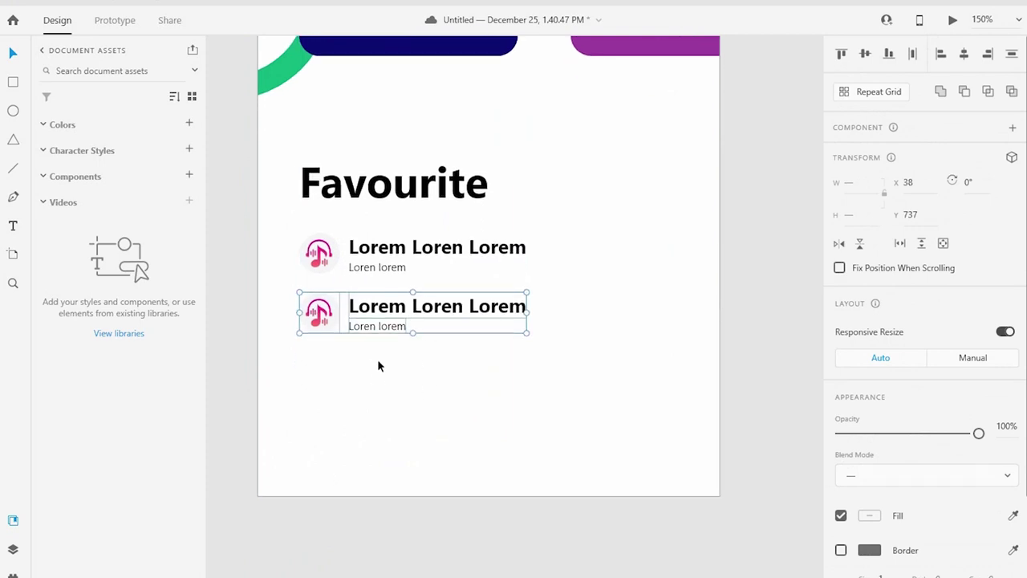
pyautogui.moveTo(388, 328); pyautogui.dragTo(381, 375)
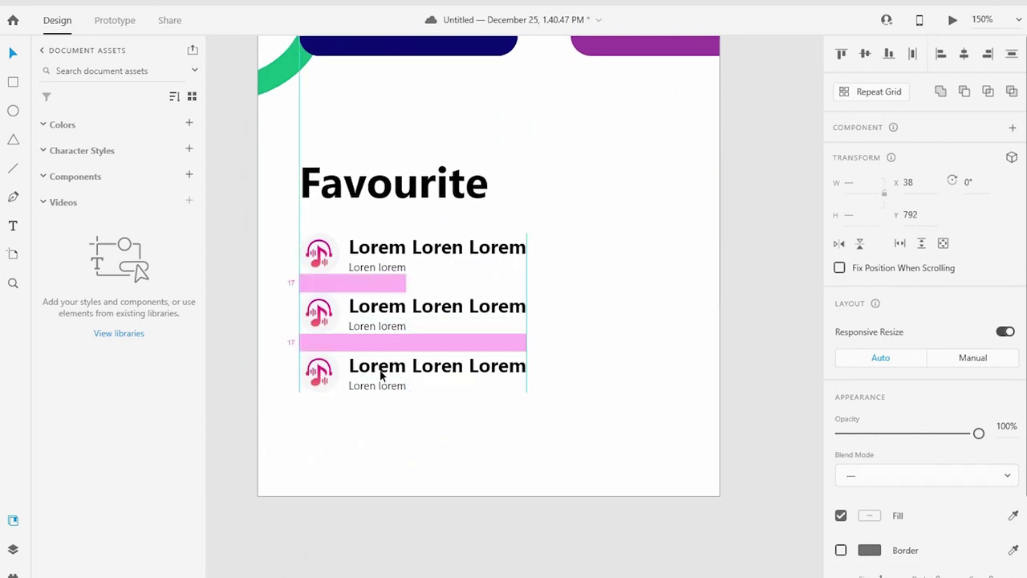
pyautogui.click(470, 408)
pyautogui.scroll(-5, 504, 360)
# - Draw a rectangle across the artboard's bottom edge and zoom in on it
pyautogui.click(13, 82)
pyautogui.moveTo(309, 439); pyautogui.dragTo(539, 479)
pyautogui.moveTo(270, 326); pyautogui.dragTo(654, 517)
# - Fill the bottom rectangle with the artboard's green using the eyedropper
pyautogui.scroll(1, 649, 377)
pyautogui.click(1012, 549)
pyautogui.click(317, 152)
pyautogui.scroll(-2, 832, 536)
pyautogui.scroll(-1, 802, 530)
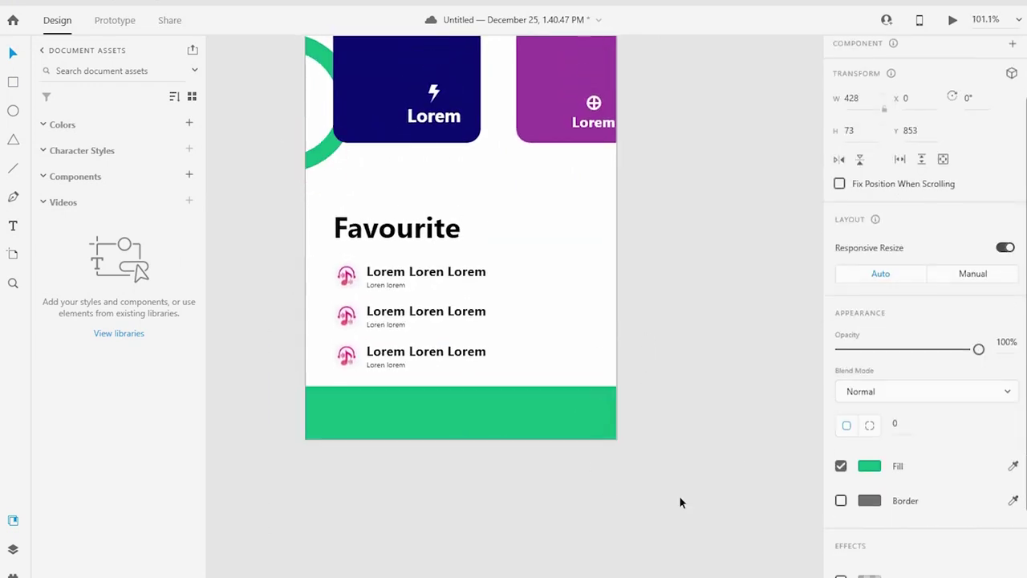
pyautogui.moveTo(616, 412); pyautogui.dragTo(618, 413)
pyautogui.hotkey('ctrl', 'z')
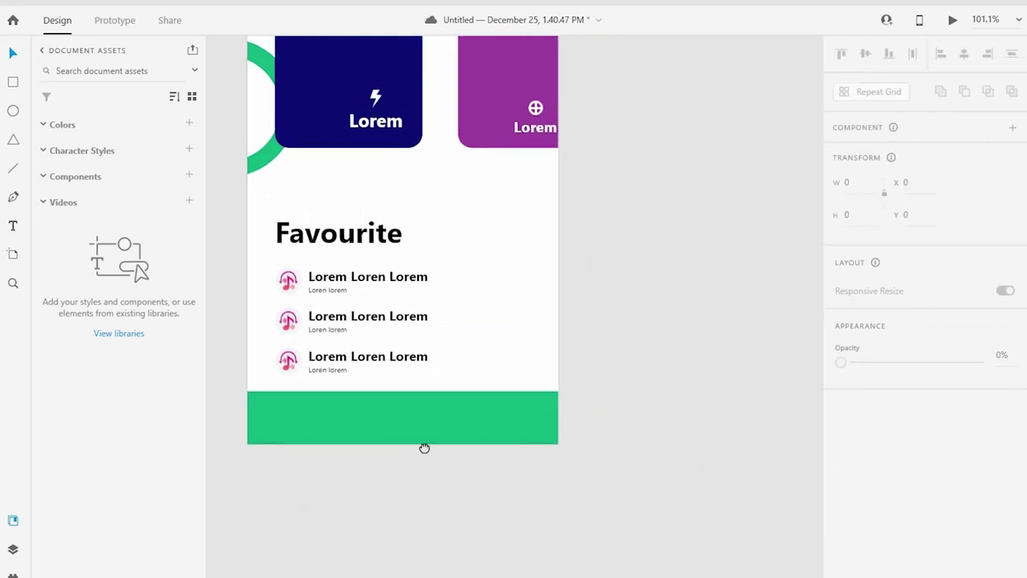
pyautogui.hscroll(2, 424, 447)
pyautogui.scroll(1, 424, 447)
pyautogui.click(238, 429)
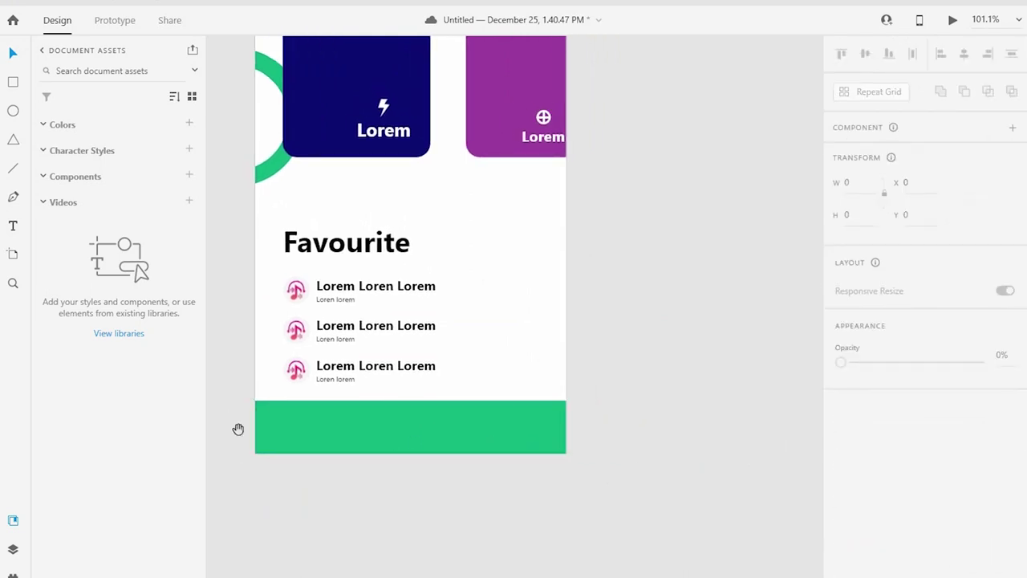
pyautogui.moveTo(237, 433); pyautogui.dragTo(273, 407)
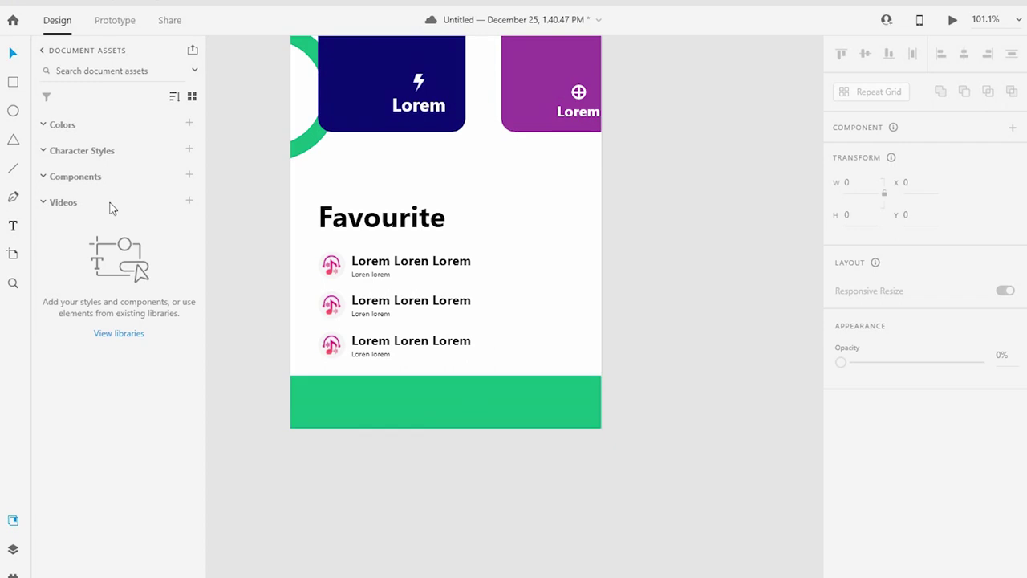
# - Copy the Favourite heading onto the green bar as a 20 pt 'Music' label
pyautogui.moveTo(378, 225); pyautogui.dragTo(357, 414)
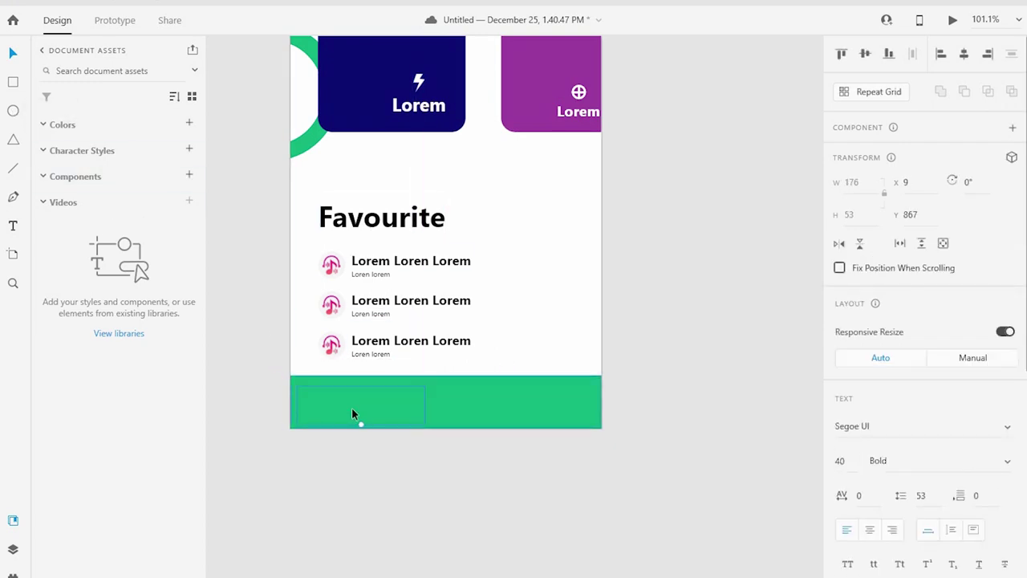
pyautogui.doubleClick(371, 409)
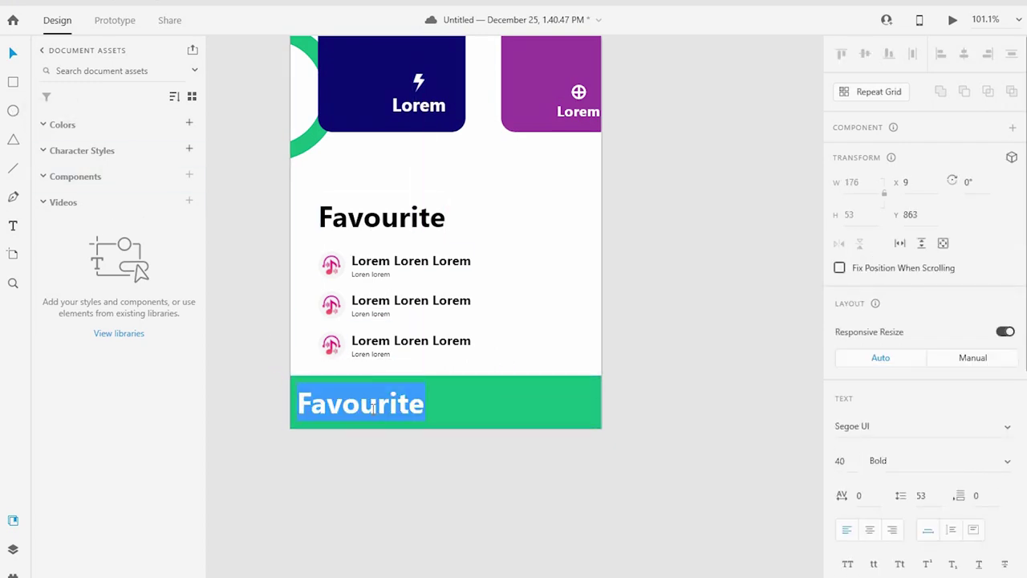
pyautogui.write('Music')
pyautogui.press('Escape')
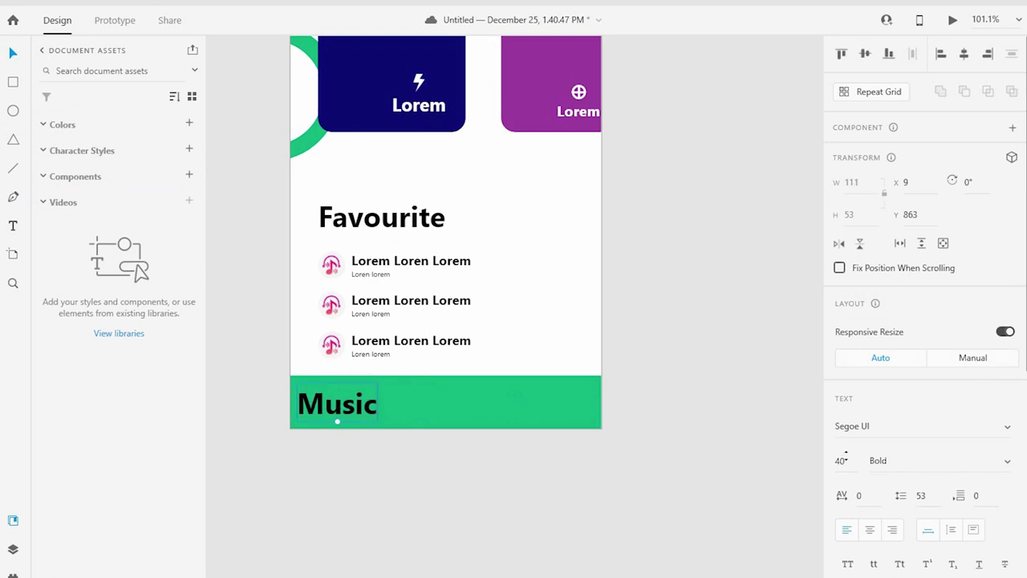
pyautogui.moveTo(844, 454); pyautogui.dragTo(842, 457)
pyautogui.scroll(-2, 842, 458)
pyautogui.write('20')
pyautogui.press('Return')
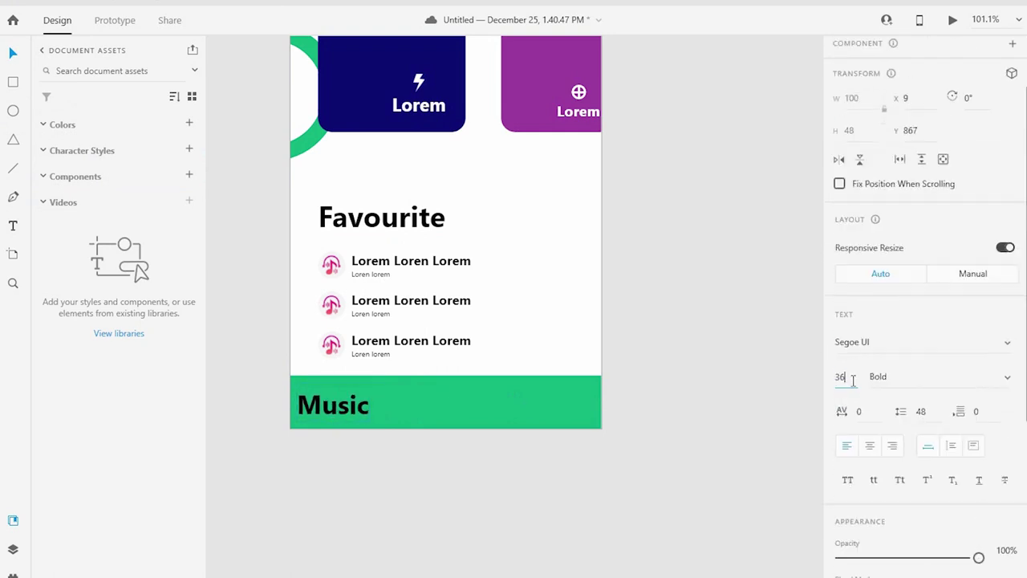
pyautogui.moveTo(313, 412); pyautogui.dragTo(337, 407)
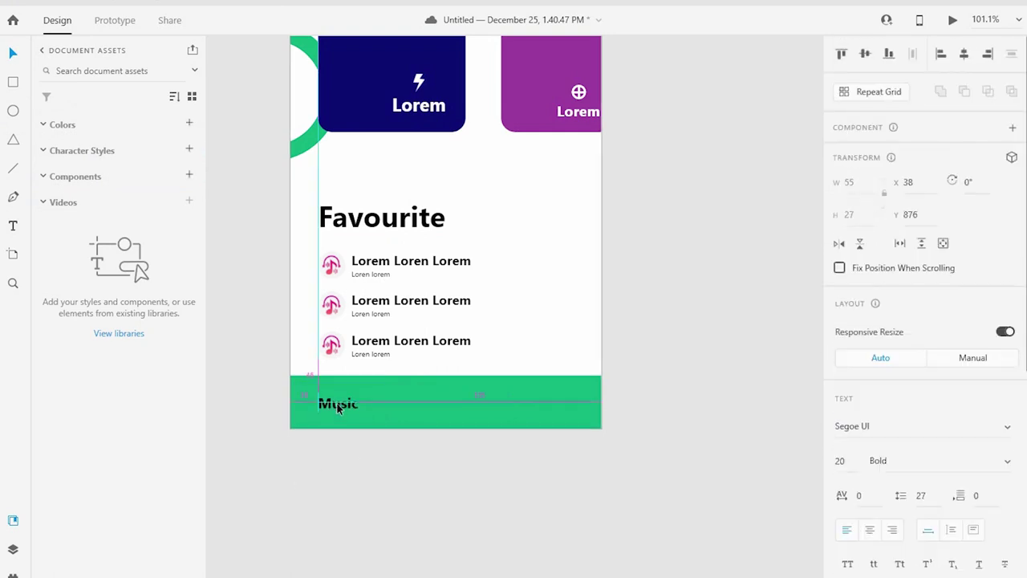
# - Change the Music label's fill colour to white
pyautogui.scroll(3, 386, 346)
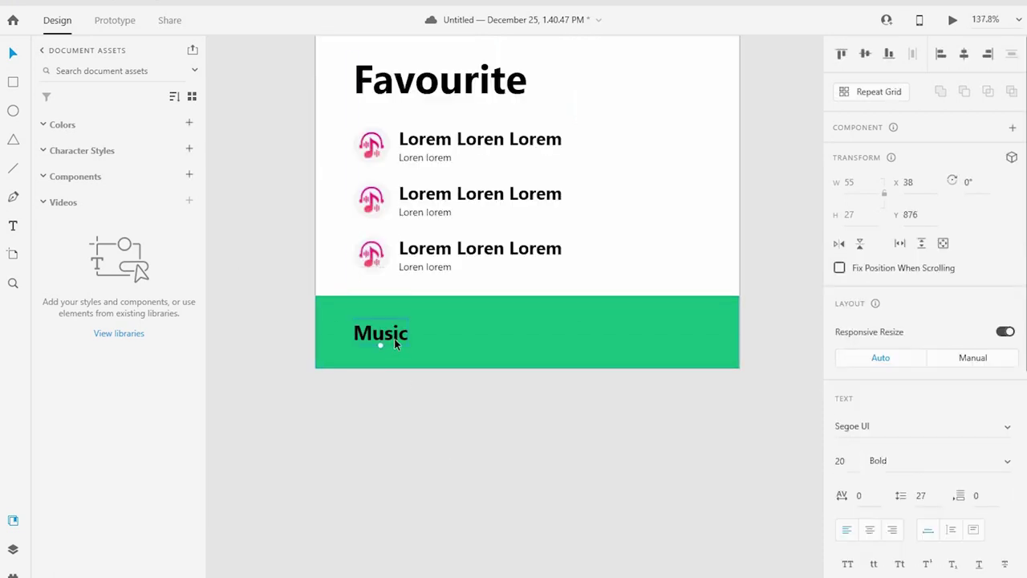
pyautogui.click(420, 339)
pyautogui.click(381, 343)
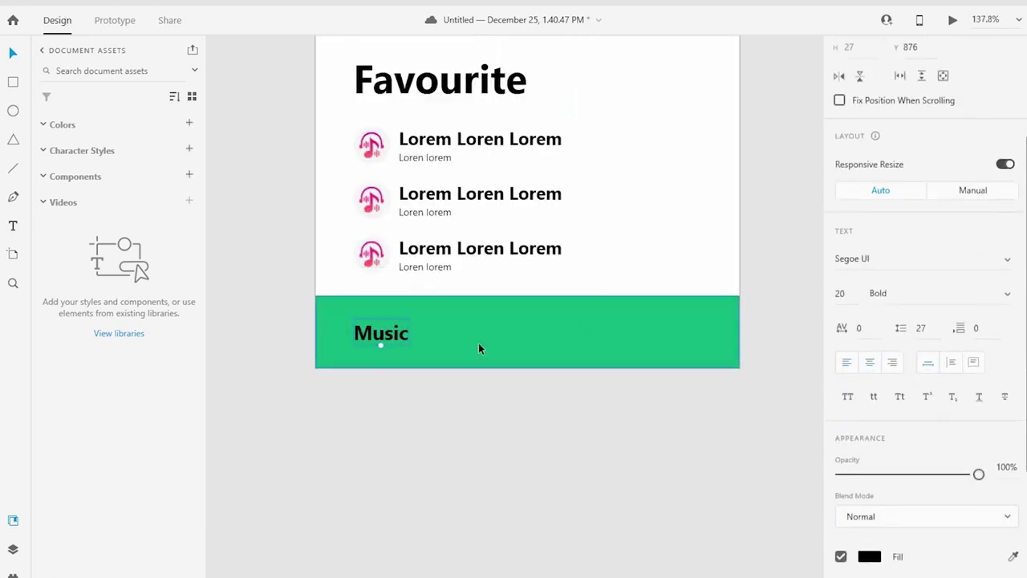
pyautogui.scroll(-1, 933, 466)
pyautogui.scroll(-3, 933, 465)
pyautogui.click(869, 350)
pyautogui.moveTo(765, 329); pyautogui.dragTo(784, 232)
pyautogui.click(704, 285)
pyautogui.moveTo(796, 375); pyautogui.dragTo(797, 358)
pyautogui.moveTo(750, 269); pyautogui.dragTo(731, 271)
pyautogui.moveTo(795, 358); pyautogui.dragTo(797, 298)
pyautogui.click(684, 268)
pyautogui.moveTo(684, 265); pyautogui.dragTo(655, 255)
# - Duplicate the Music label to the bar's centre and right, renaming the middle one Singer
pyautogui.click(393, 333)
pyautogui.moveTo(401, 335)
pyautogui.mouseDown()
pyautogui.moveTo(634, 351)
pyautogui.moveTo(687, 337)
pyautogui.mouseUp()
pyautogui.moveTo(522, 339); pyautogui.dragTo(524, 338)
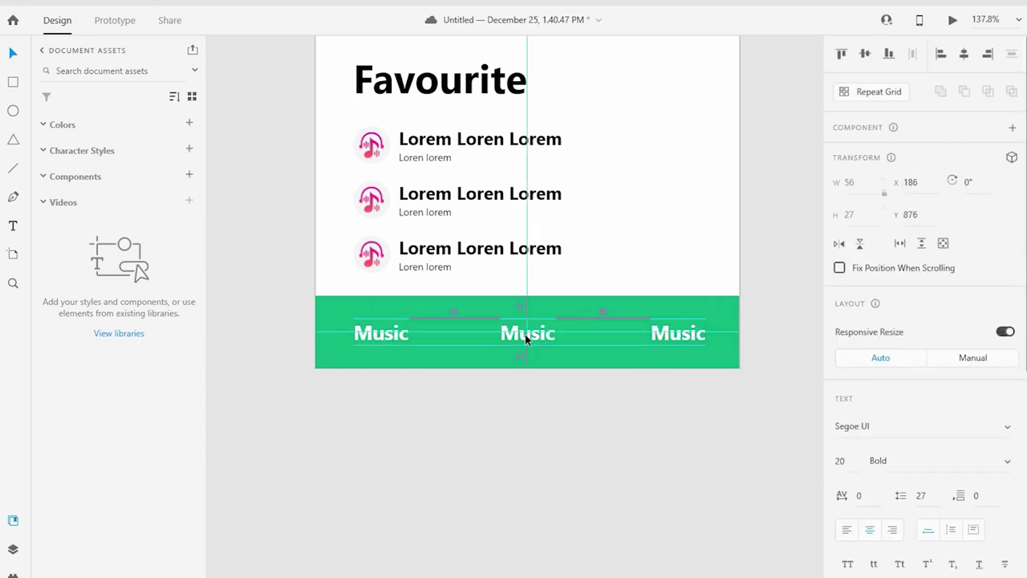
pyautogui.moveTo(391, 342); pyautogui.dragTo(388, 342)
pyautogui.press('Escape')
pyautogui.doubleClick(516, 333)
pyautogui.write('inger')
pyautogui.click(672, 330)
pyautogui.doubleClick(672, 328)
# - Rename the right-hand label Album and move the green tab bar slightly down
pyautogui.write('Album')
pyautogui.scroll(-2, 580, 303)
pyautogui.scroll(-2, 567, 284)
pyautogui.click(567, 283)
pyautogui.moveTo(351, 219); pyautogui.dragTo(779, 401)
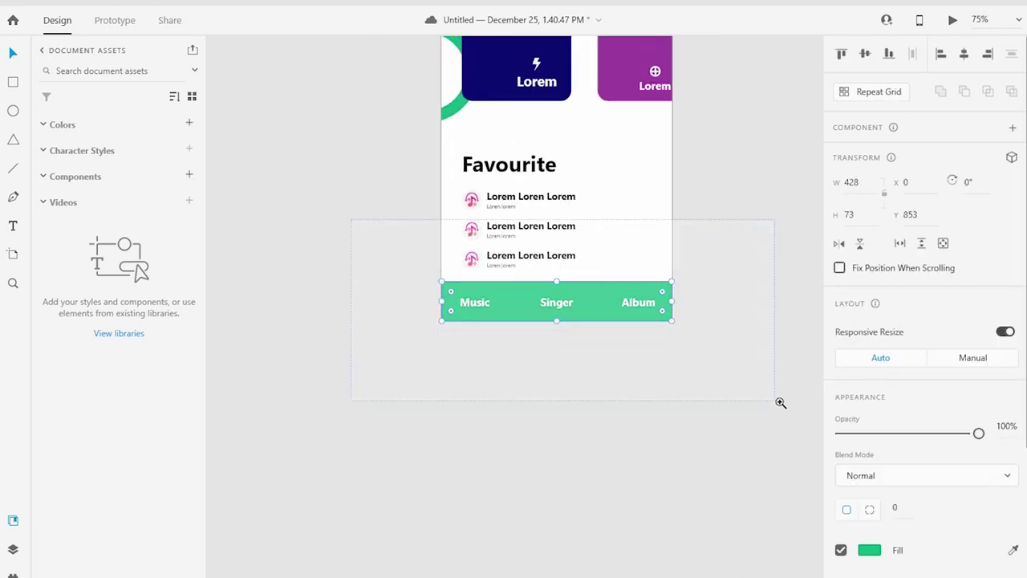
pyautogui.moveTo(554, 297); pyautogui.dragTo(556, 309)
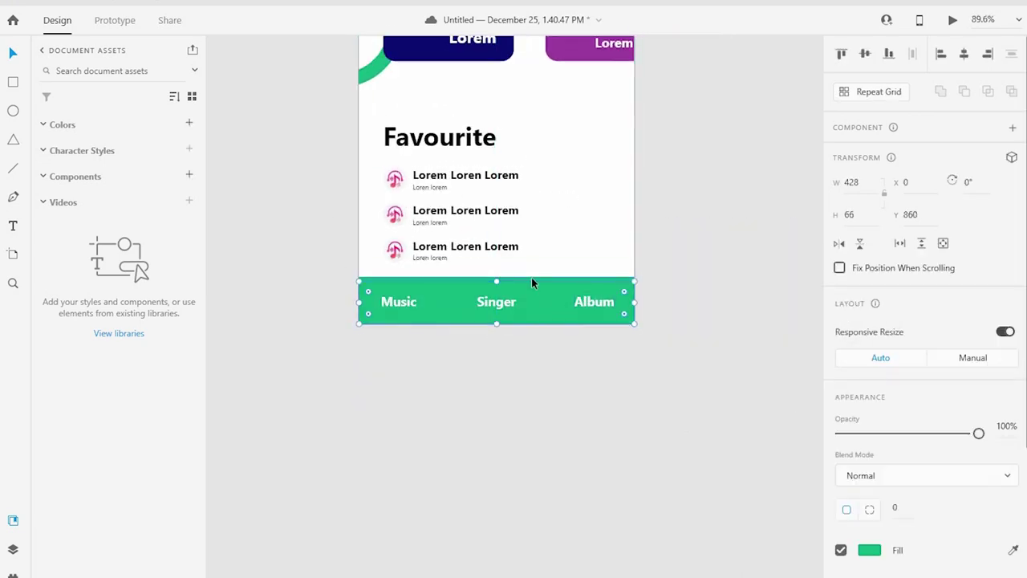
pyautogui.click(870, 549)
pyautogui.click(552, 412)
pyautogui.scroll(-2, 553, 361)
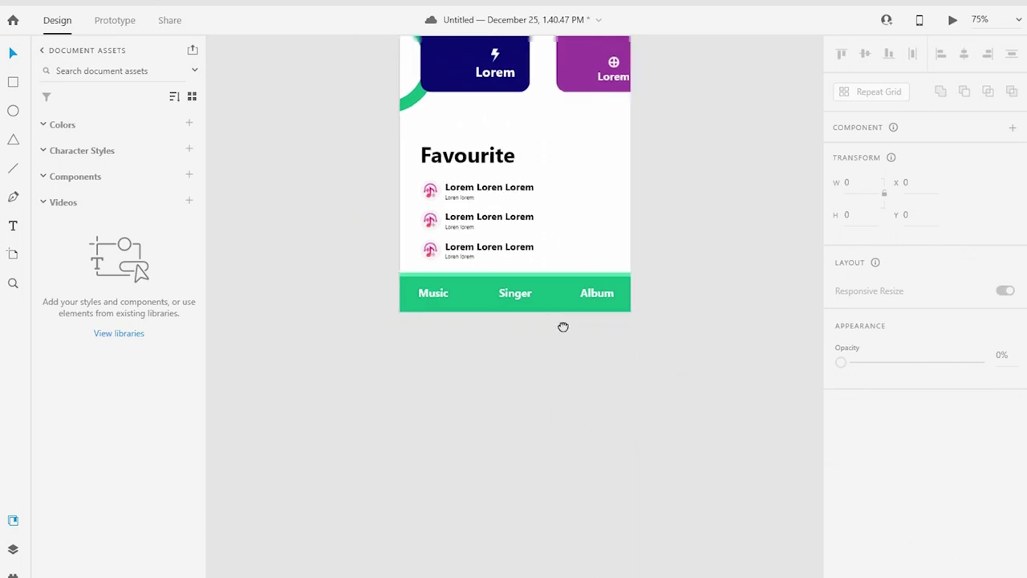
pyautogui.scroll(-2, 554, 337)
pyautogui.scroll(-1, 561, 385)
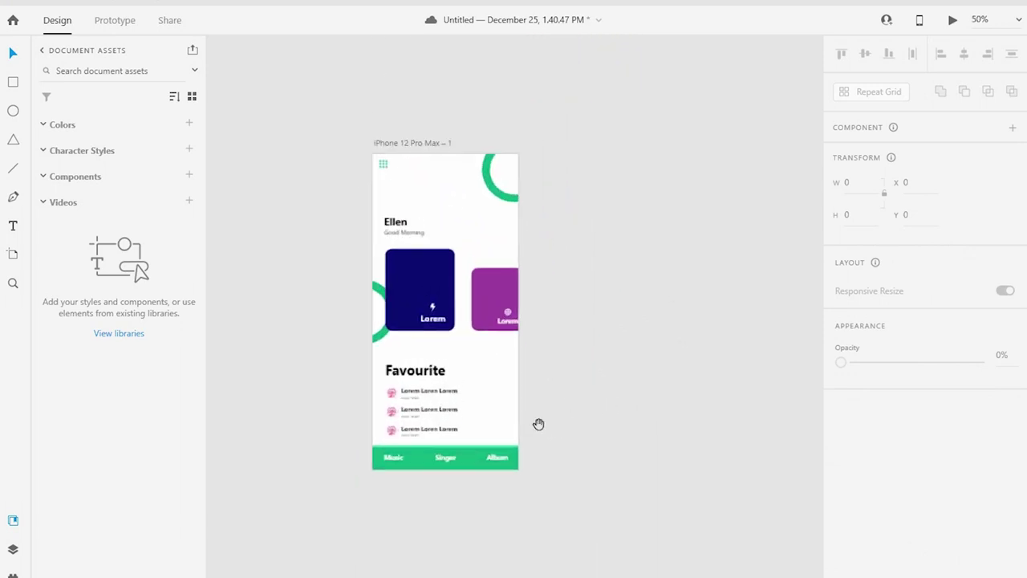
pyautogui.moveTo(539, 424); pyautogui.dragTo(493, 403)
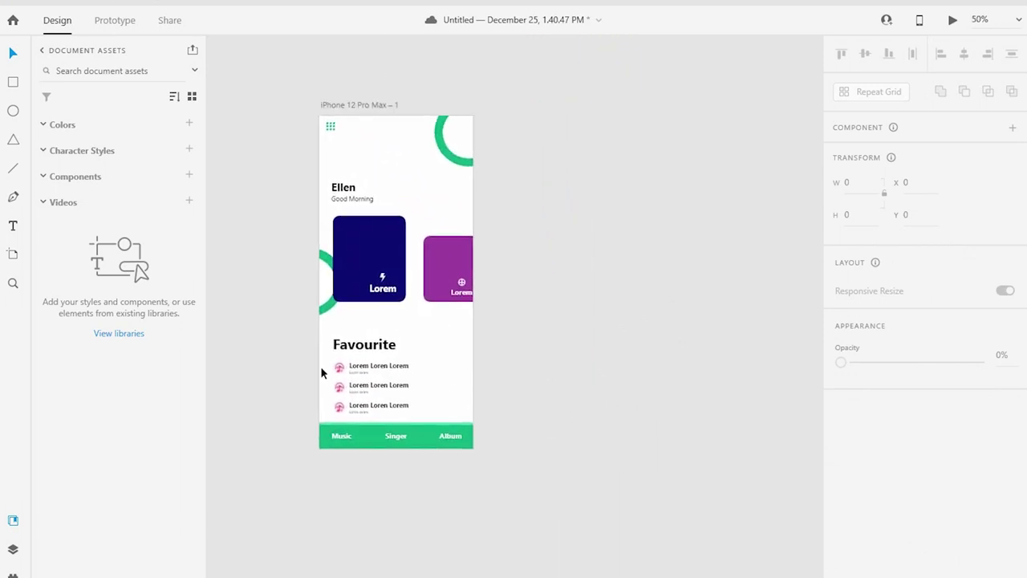
# - Rename the artboard 'First Page' and duplicate it alongside as 'Secend Page – 1'
pyautogui.doubleClick(342, 106)
pyautogui.write('irst Page')
pyautogui.press('Return')
pyautogui.moveTo(343, 105); pyautogui.dragTo(534, 125)
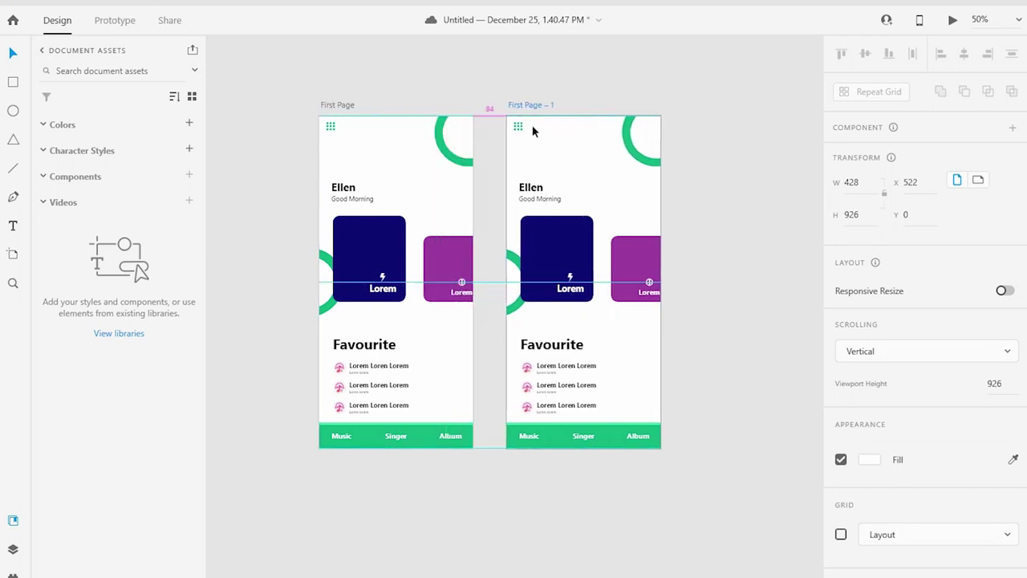
pyautogui.click(660, 208)
pyautogui.scroll(1, 484, 182)
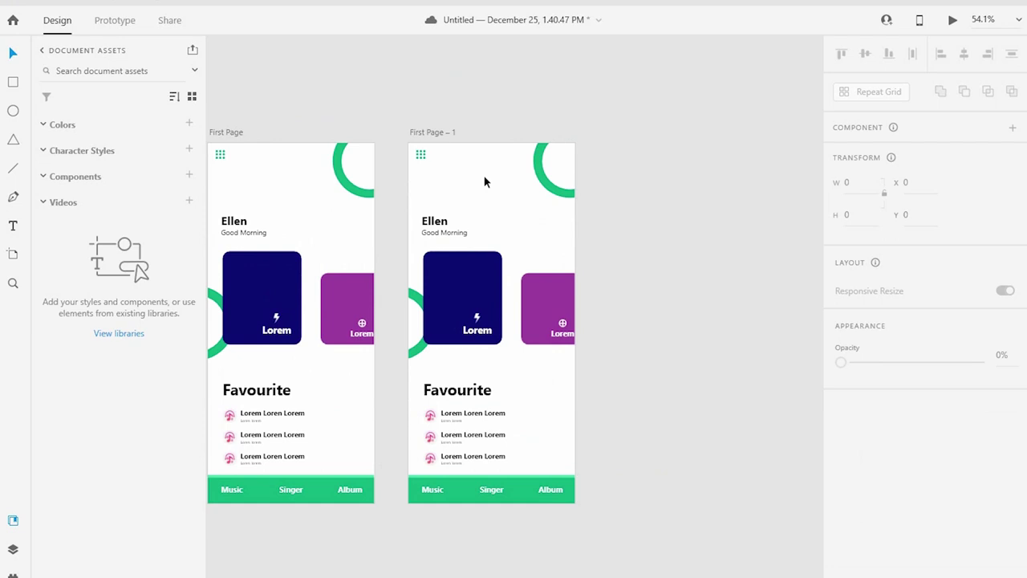
pyautogui.doubleClick(425, 131)
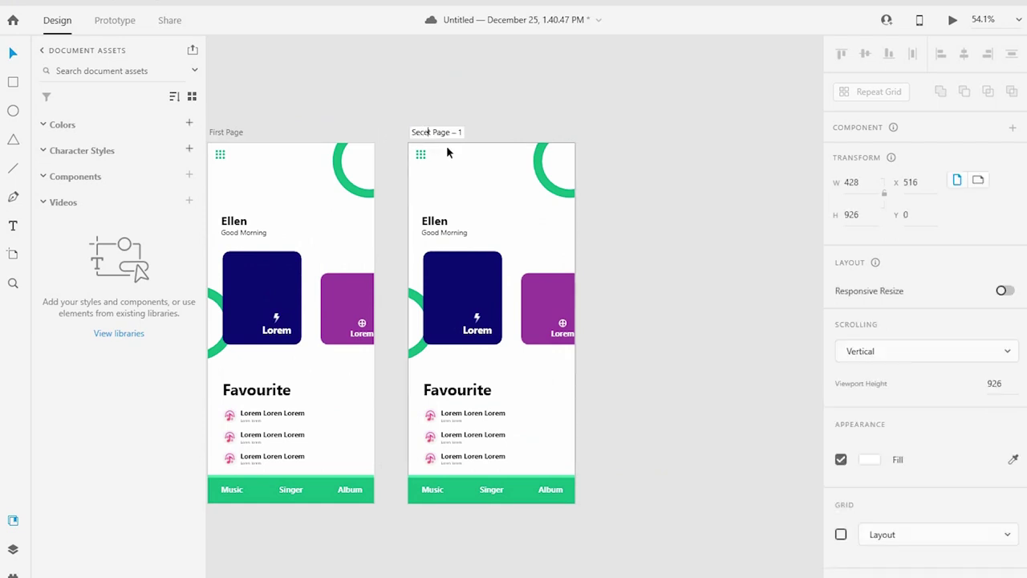
pyautogui.write('nd')
pyautogui.press('Return')
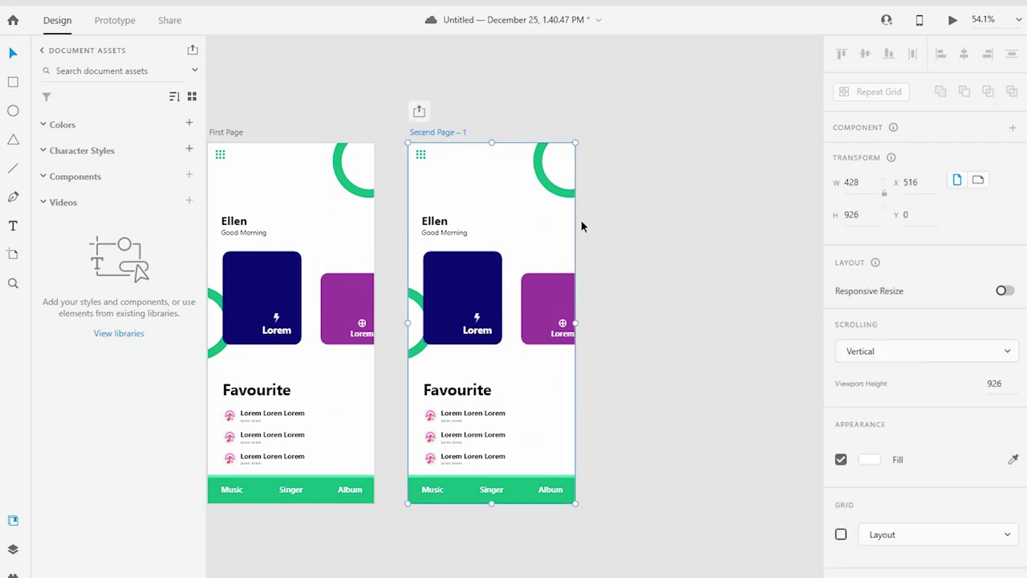
# - Delete the navy card, its Lorem label and bolt icon from the second page
pyautogui.click(454, 236)
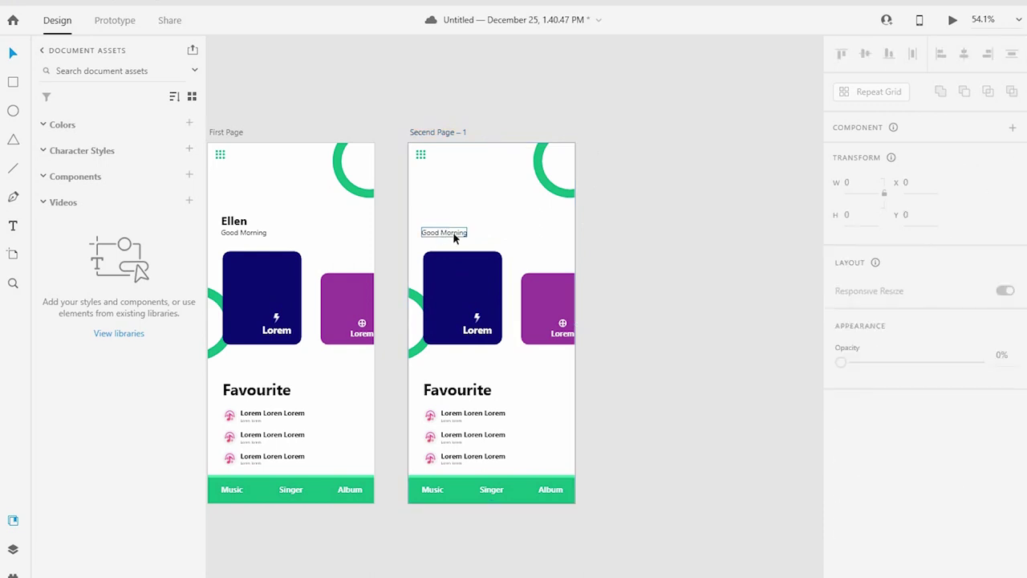
pyautogui.click(471, 288)
pyautogui.press('Delete')
pyautogui.click(475, 327)
pyautogui.press('Delete')
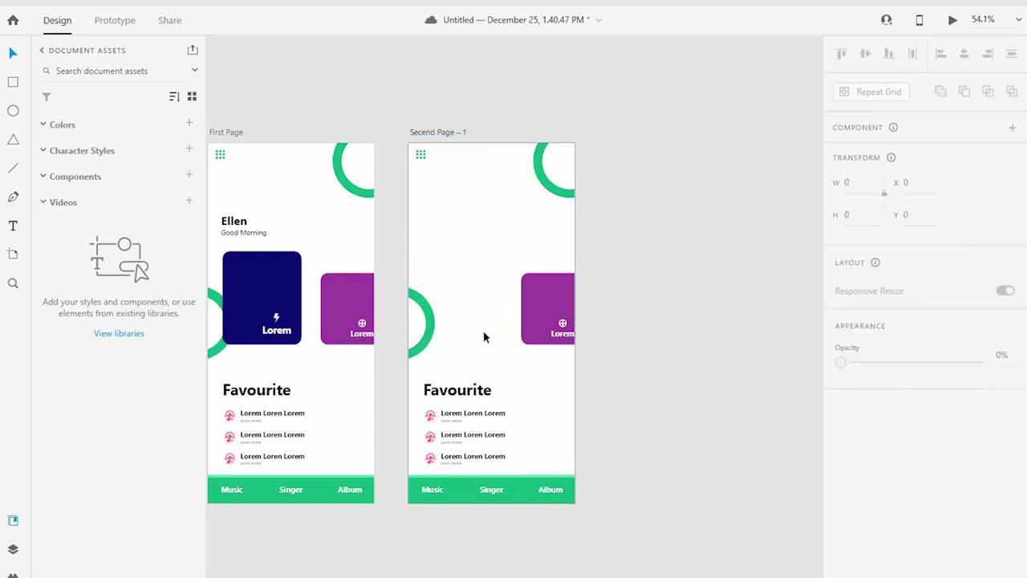
# - Remove the green rings and purple card from the second page
pyautogui.click(483, 329)
pyautogui.press('Delete')
pyautogui.press('Delete')
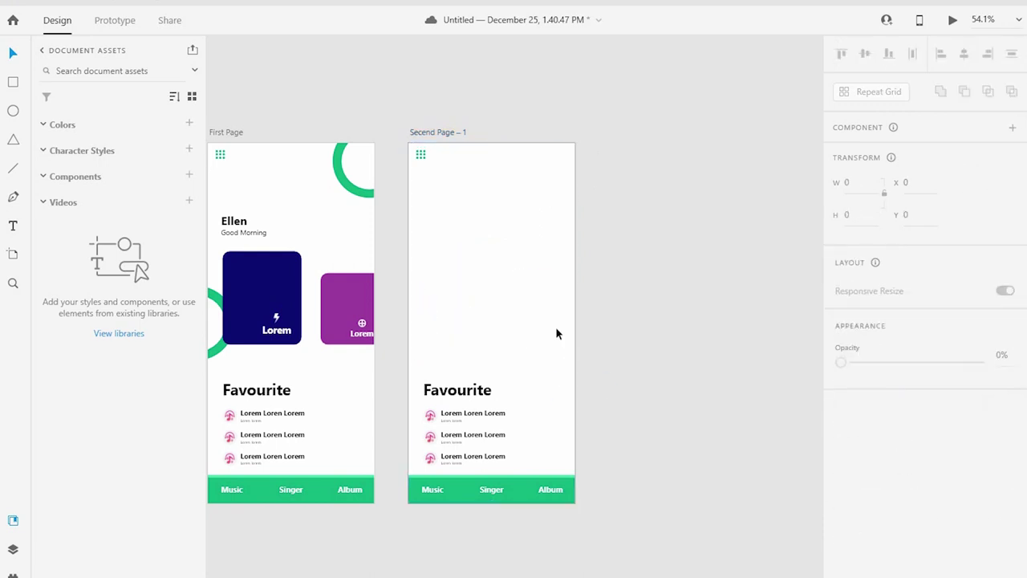
pyautogui.moveTo(555, 315); pyautogui.dragTo(596, 346)
pyautogui.hotkey('ctrl', 'z')
pyautogui.hotkey('ctrl', 'z')
pyautogui.rightClick(535, 334)
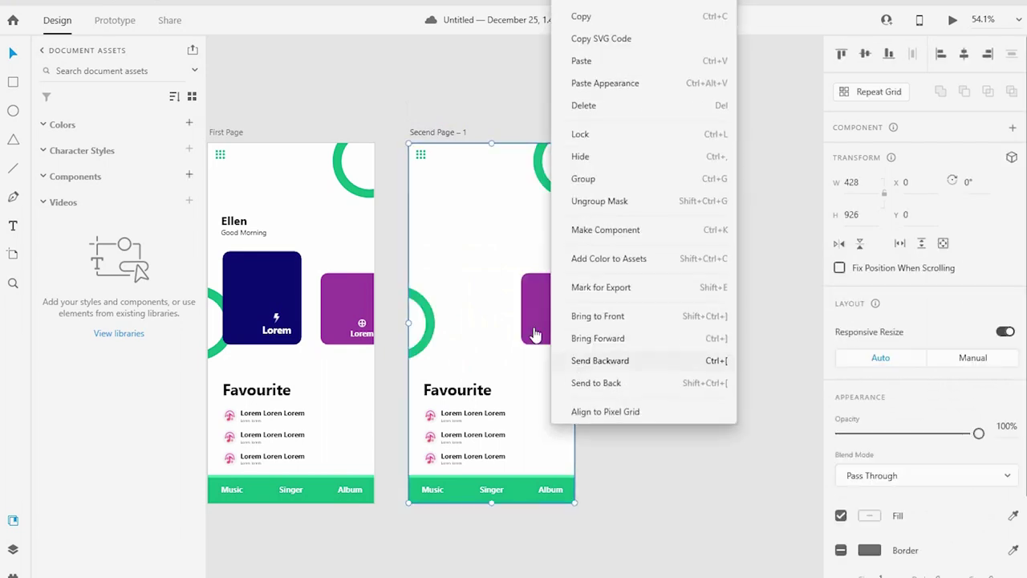
pyautogui.click(612, 201)
pyautogui.hotkey('ctrl', 'z')
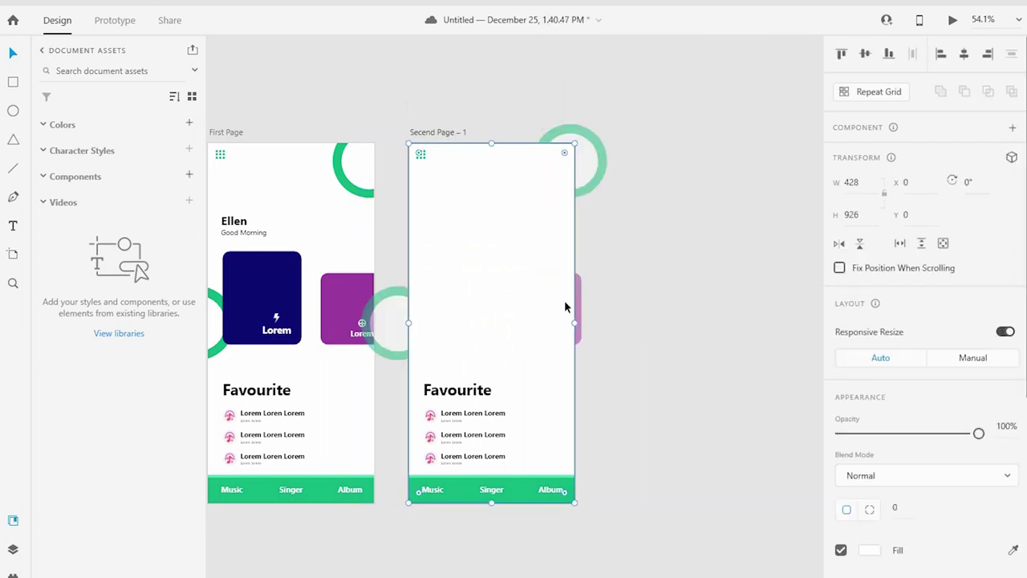
pyautogui.moveTo(568, 308); pyautogui.dragTo(788, 348)
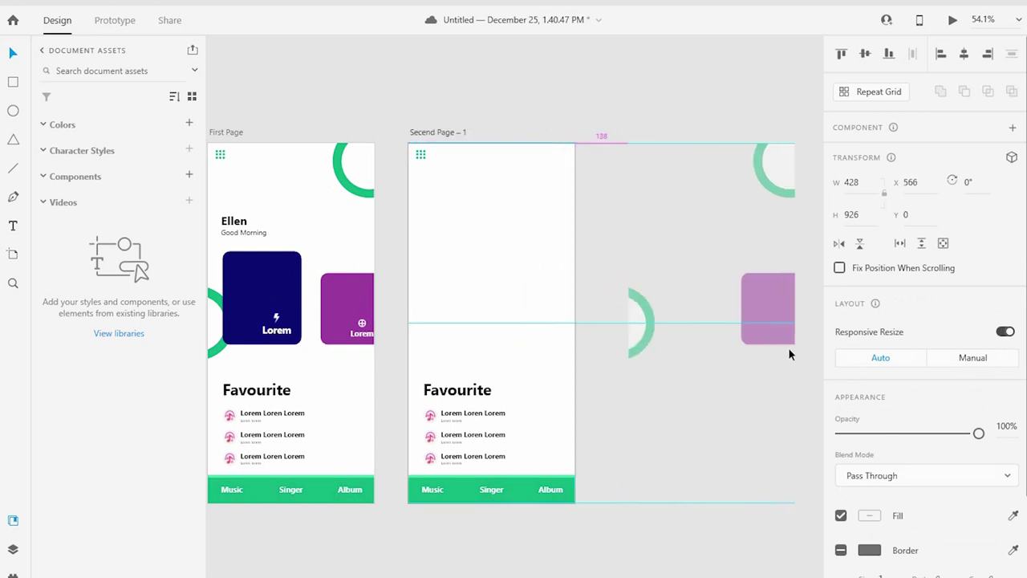
pyautogui.press('Delete')
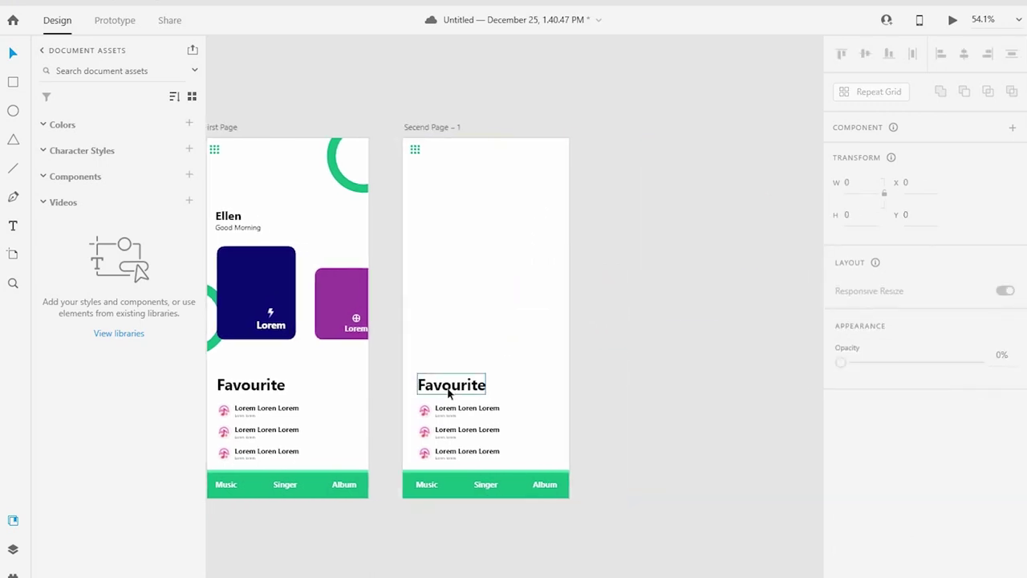
# - Delete the Favourite heading, song rows, green tab bar and grid icon from the second page
pyautogui.click(465, 392)
pyautogui.press('Delete')
pyautogui.press('Delete')
pyautogui.click(462, 429)
pyautogui.press('Delete')
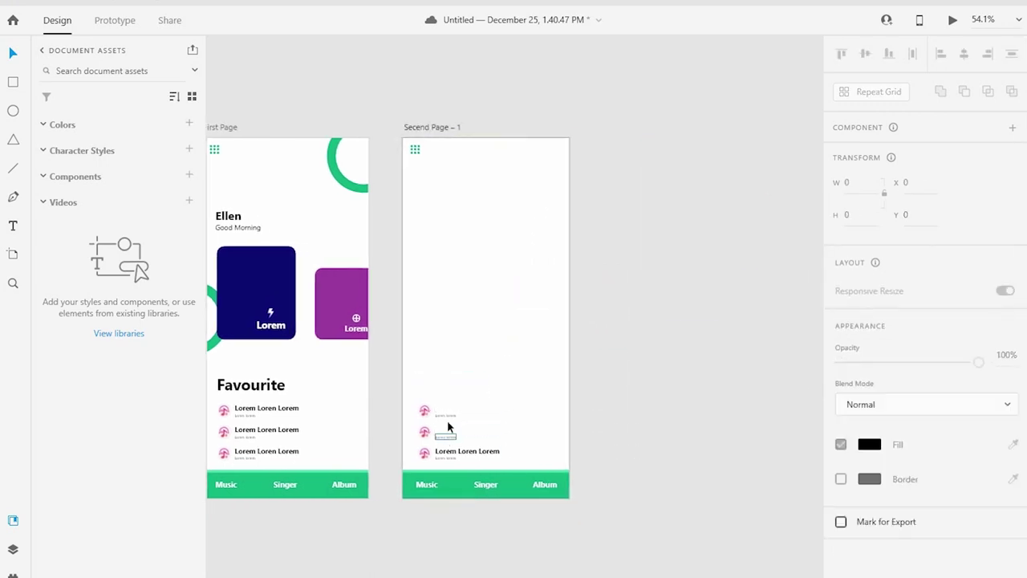
pyautogui.click(437, 451)
pyautogui.press('Delete')
pyautogui.click(433, 487)
pyautogui.press('Delete')
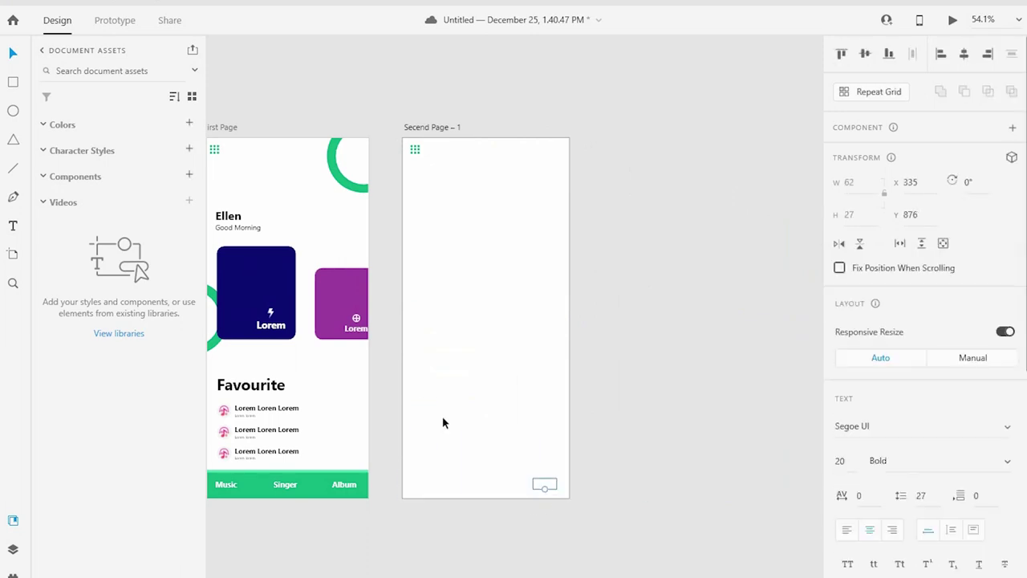
pyautogui.press('Delete')
pyautogui.click(415, 150)
pyautogui.press('Delete')
pyautogui.hotkey('ctrl', '0')
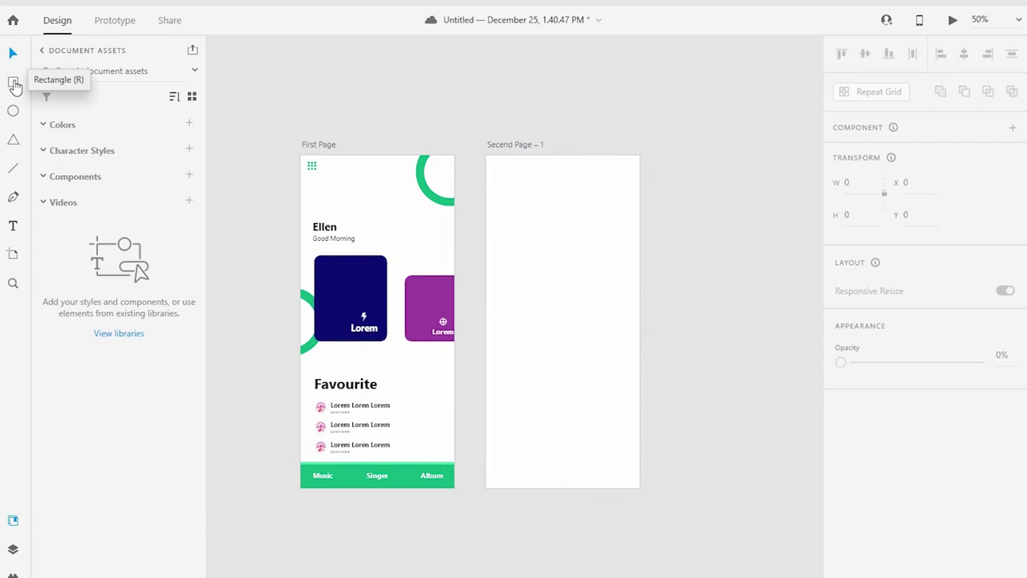
# - Cover the second page with a rectangle filled with First Page's card navy
pyautogui.click(14, 84)
pyautogui.moveTo(486, 156); pyautogui.dragTo(642, 483)
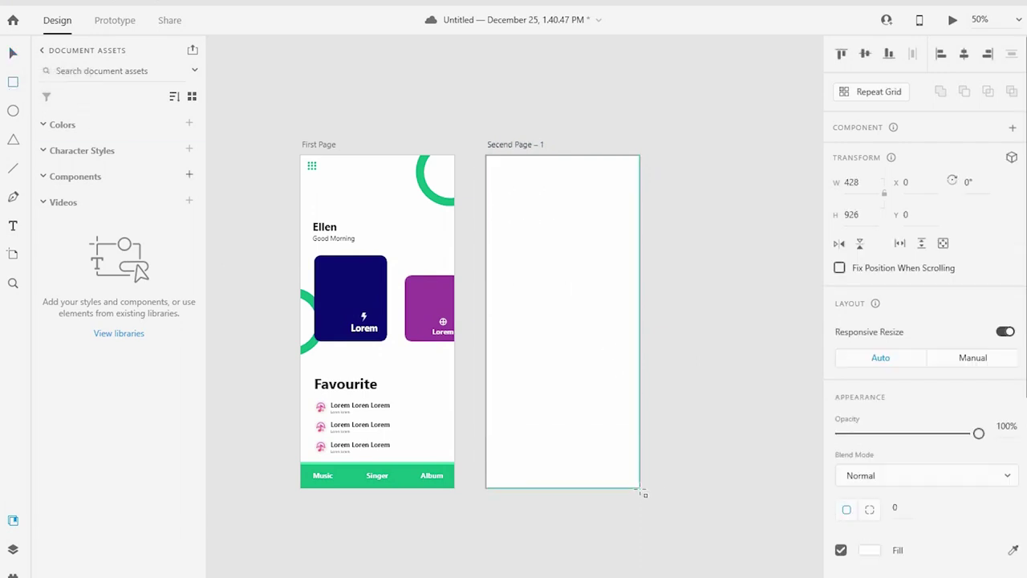
pyautogui.moveTo(665, 454); pyautogui.dragTo(636, 439)
pyautogui.scroll(-2, 849, 559)
pyautogui.click(1013, 465)
pyautogui.click(318, 266)
pyautogui.click(454, 100)
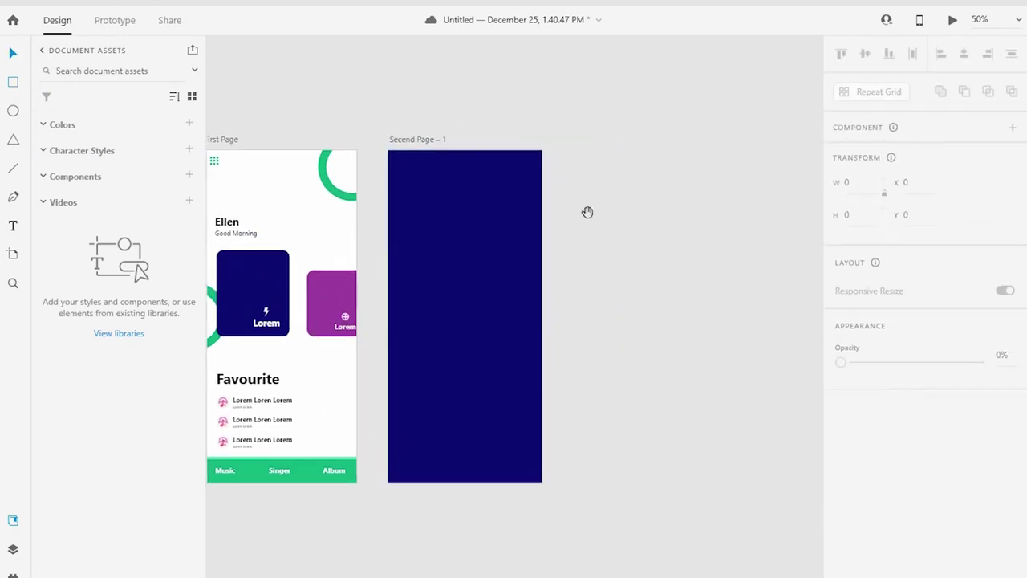
# - Copy First Page's green grid icon into the second page's top-left corner
pyautogui.moveTo(369, 156); pyautogui.dragTo(706, 554)
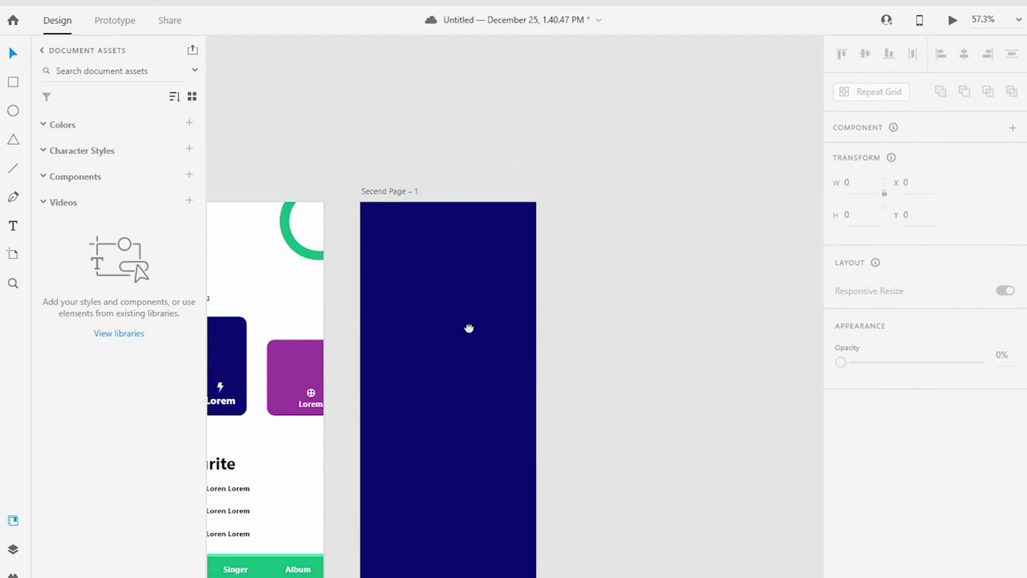
pyautogui.click(393, 220)
pyautogui.hscroll(-3, 264, 246)
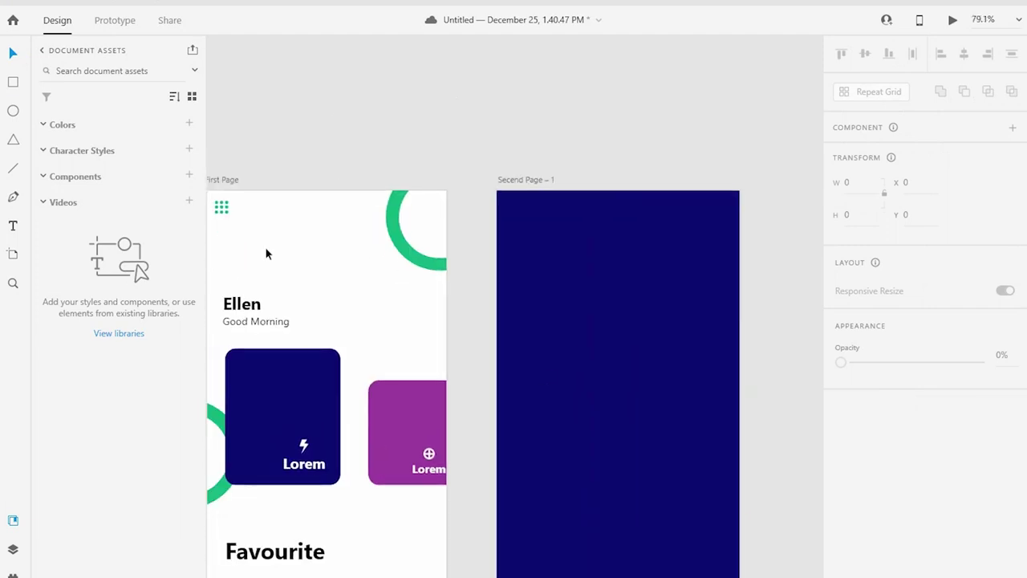
pyautogui.click(228, 213)
pyautogui.hscroll(-1, 241, 220)
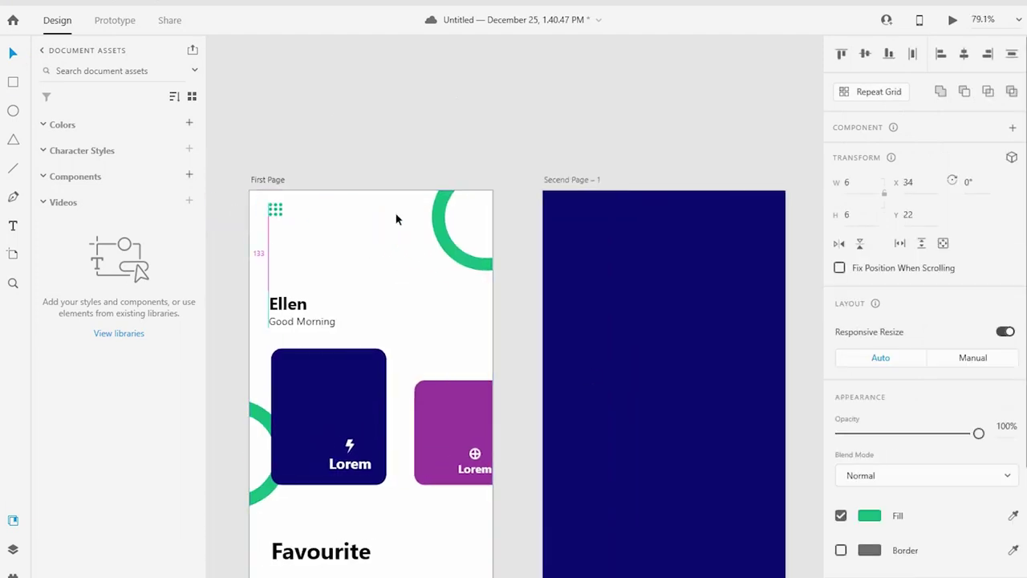
pyautogui.moveTo(395, 219); pyautogui.dragTo(568, 211)
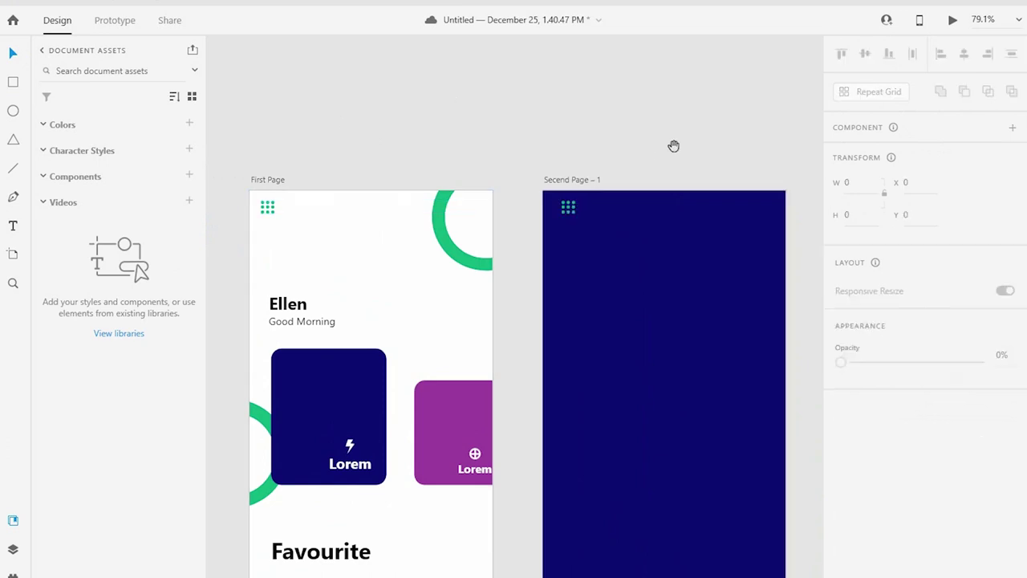
pyautogui.hscroll(2, 673, 145)
pyautogui.click(511, 215)
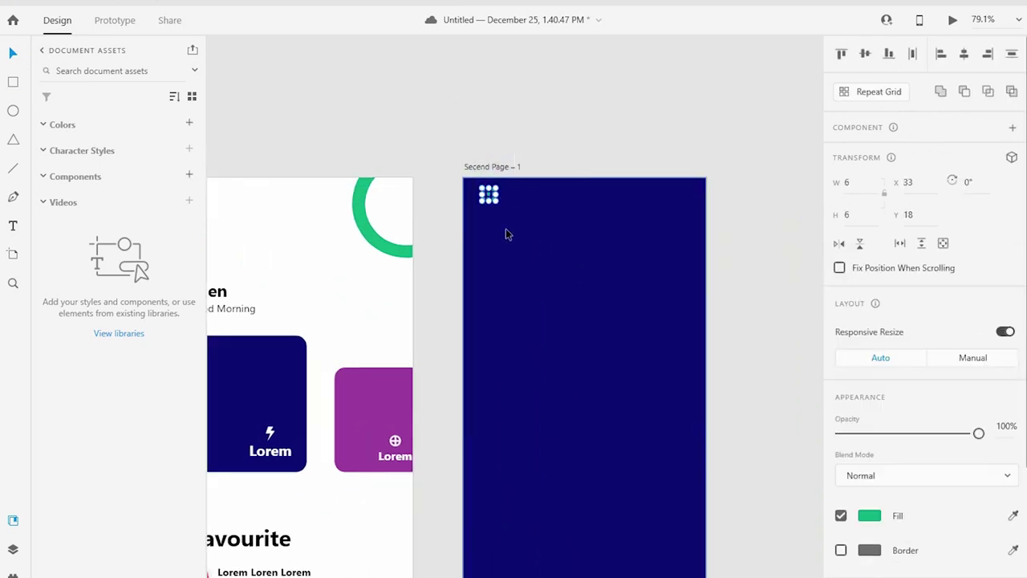
pyautogui.press('Left')
pyautogui.press('Left')
pyautogui.press('Left')
pyautogui.press('Left')
pyautogui.press('Left')
pyautogui.press('Left')
pyautogui.press('Down')
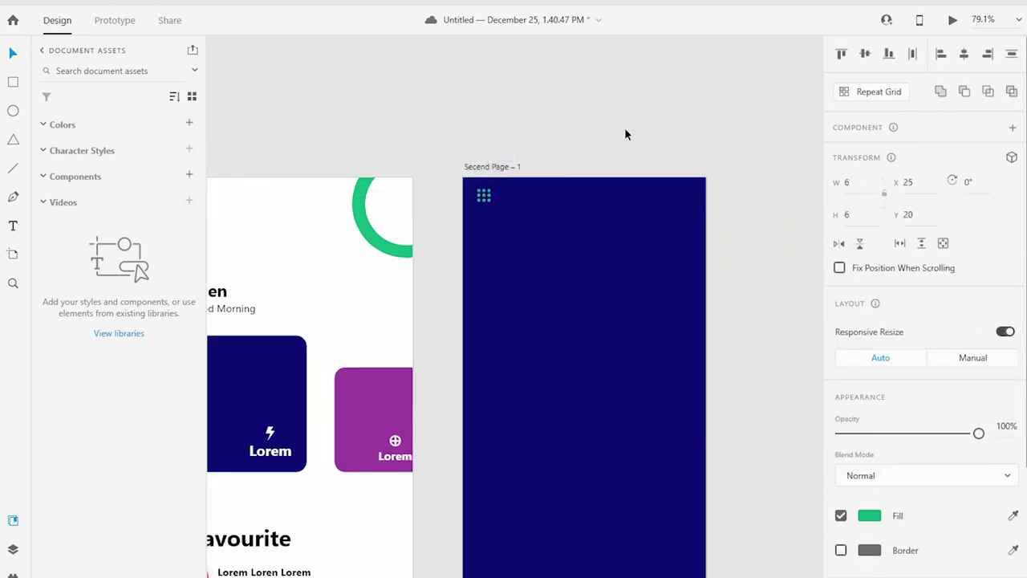
# - Draw a white bar without a border near the top right of the second page
pyautogui.click(644, 150)
pyautogui.moveTo(571, 275); pyautogui.dragTo(374, 264)
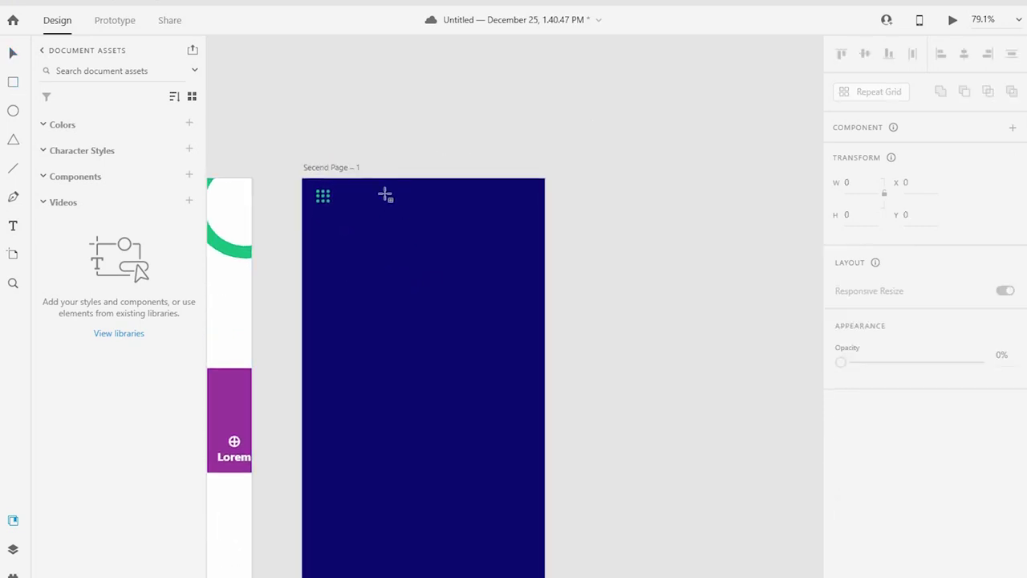
pyautogui.moveTo(401, 190)
pyautogui.mouseDown()
pyautogui.moveTo(572, 230)
pyautogui.moveTo(545, 227)
pyautogui.mouseUp()
pyautogui.scroll(-2, 905, 484)
pyautogui.scroll(-3, 838, 332)
pyautogui.click(839, 332)
pyautogui.scroll(2, 883, 432)
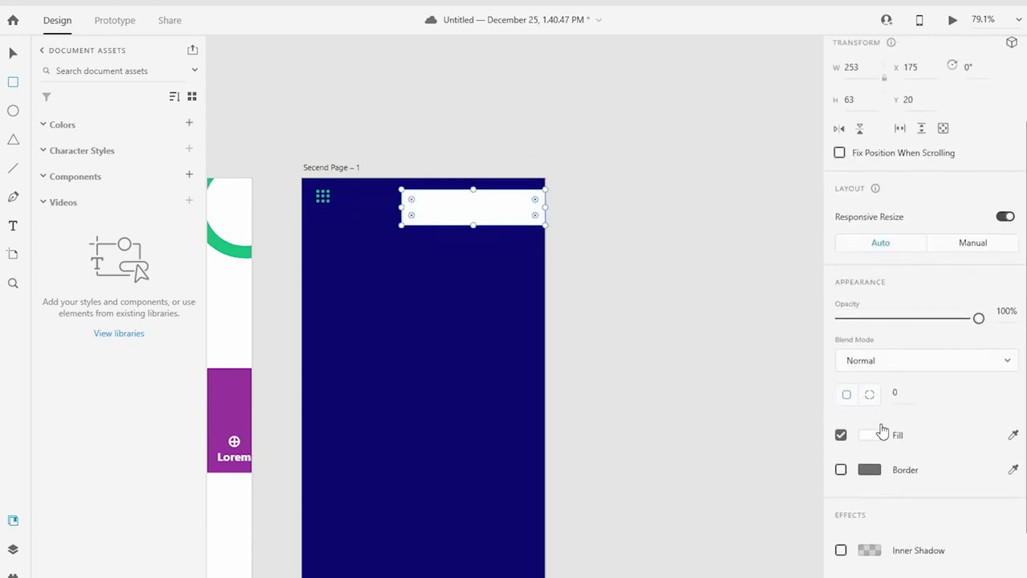
pyautogui.write('10')
# - Round the bar's corners and shorten its height to 47
pyautogui.press('Return')
pyautogui.press('Return')
pyautogui.press('Return')
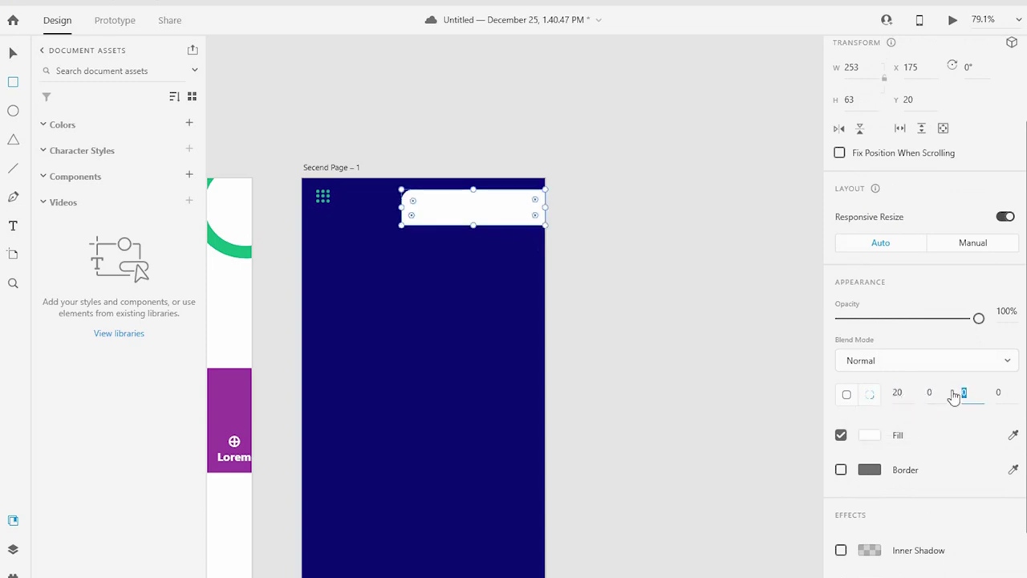
pyautogui.write('20')
pyautogui.click(995, 392)
pyautogui.write('20')
pyautogui.press('Return')
pyautogui.press('v')
pyautogui.moveTo(473, 224); pyautogui.dragTo(475, 216)
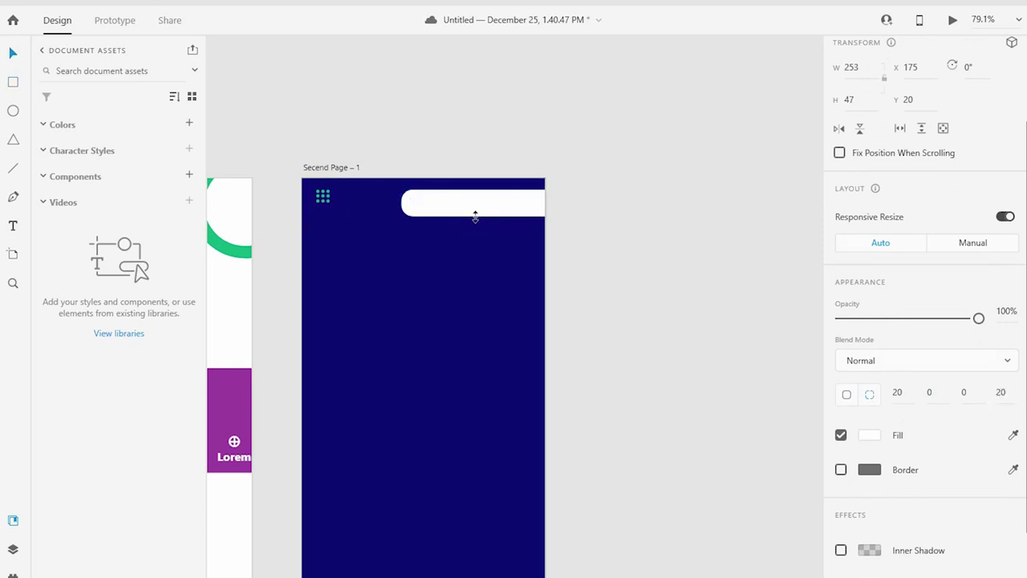
# - Set the bar's left corner radii to 30 to form a pill
pyautogui.click(282, 142)
pyautogui.scroll(1, 361, 209)
pyautogui.click(435, 277)
pyautogui.click(882, 425)
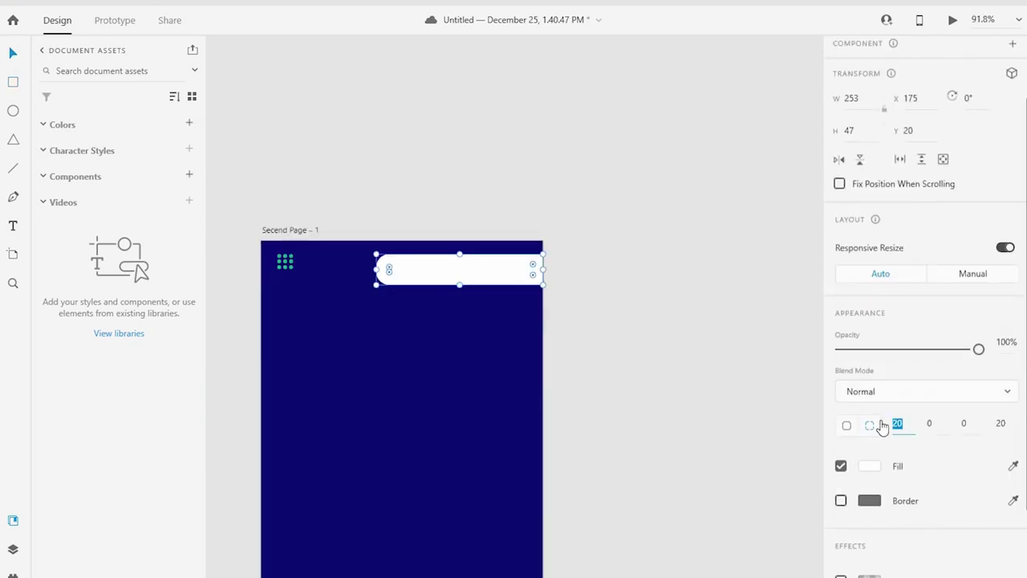
pyautogui.click(1000, 423)
pyautogui.write('30')
pyautogui.press('Return')
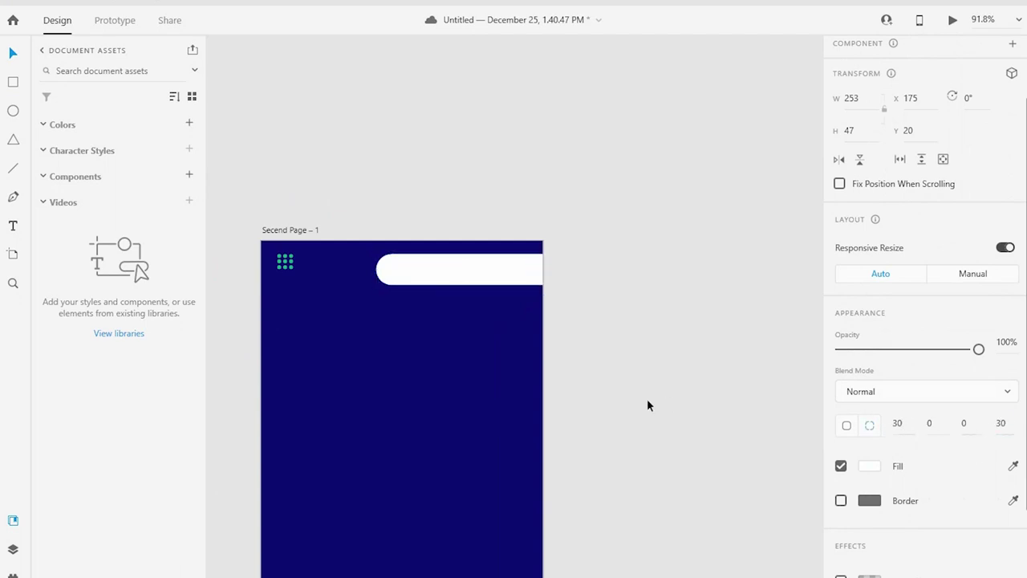
pyautogui.click(635, 397)
# - Fill the pill with light purple #7878EF at 91% opacity
pyautogui.click(497, 271)
pyautogui.scroll(-3, 493, 345)
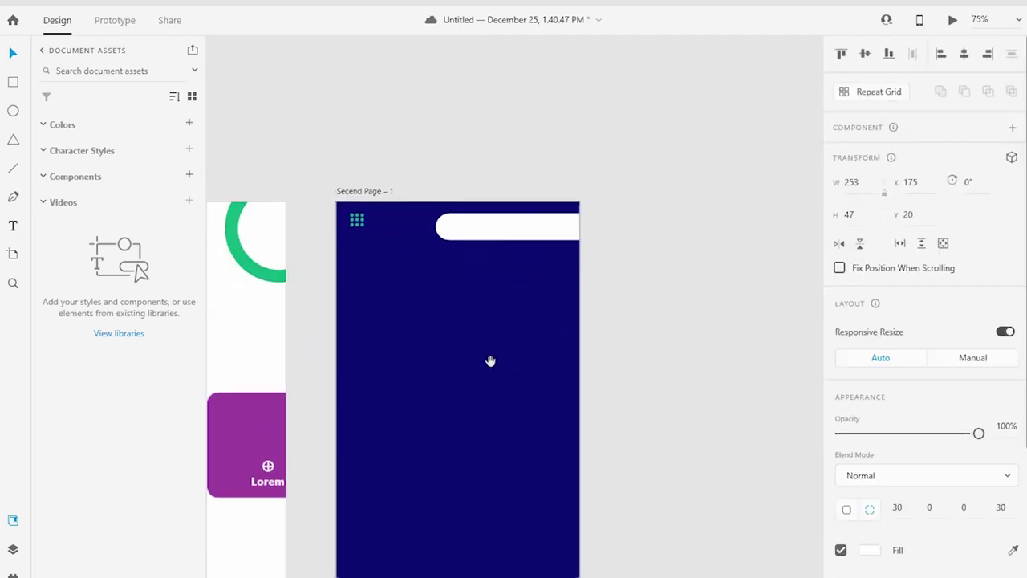
pyautogui.click(1010, 547)
pyautogui.click(870, 549)
pyautogui.moveTo(763, 455)
pyautogui.mouseDown()
pyautogui.moveTo(742, 430)
pyautogui.moveTo(765, 456)
pyautogui.mouseUp()
pyautogui.moveTo(818, 391); pyautogui.dragTo(819, 418)
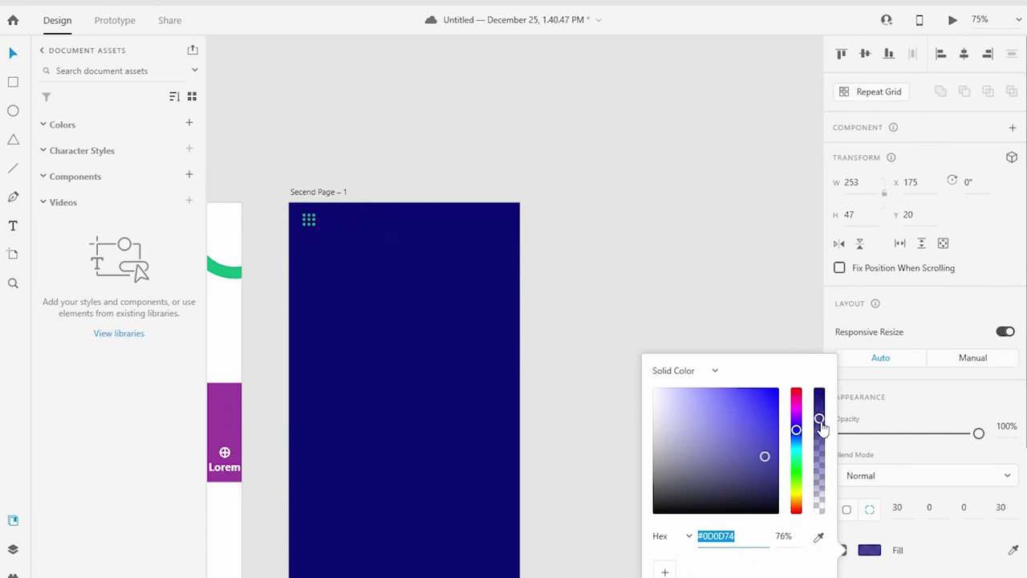
pyautogui.moveTo(764, 456)
pyautogui.mouseDown()
pyautogui.moveTo(704, 394)
pyautogui.moveTo(727, 402)
pyautogui.moveTo(718, 392)
pyautogui.mouseUp()
pyautogui.moveTo(819, 426)
pyautogui.mouseDown()
pyautogui.moveTo(820, 461)
pyautogui.moveTo(820, 407)
pyautogui.mouseUp()
pyautogui.moveTo(717, 409)
pyautogui.mouseDown()
pyautogui.moveTo(700, 412)
pyautogui.moveTo(738, 412)
pyautogui.moveTo(716, 403)
pyautogui.mouseUp()
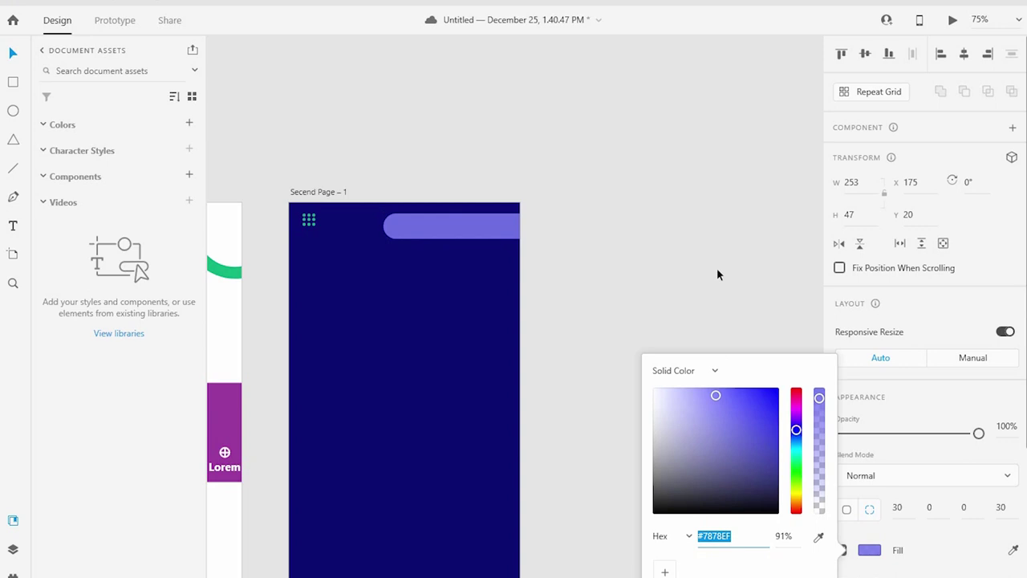
pyautogui.click(716, 274)
# - Move the pill bar lower to Y 59 and deepen its fill to blue-purple
pyautogui.moveTo(491, 207); pyautogui.dragTo(491, 227)
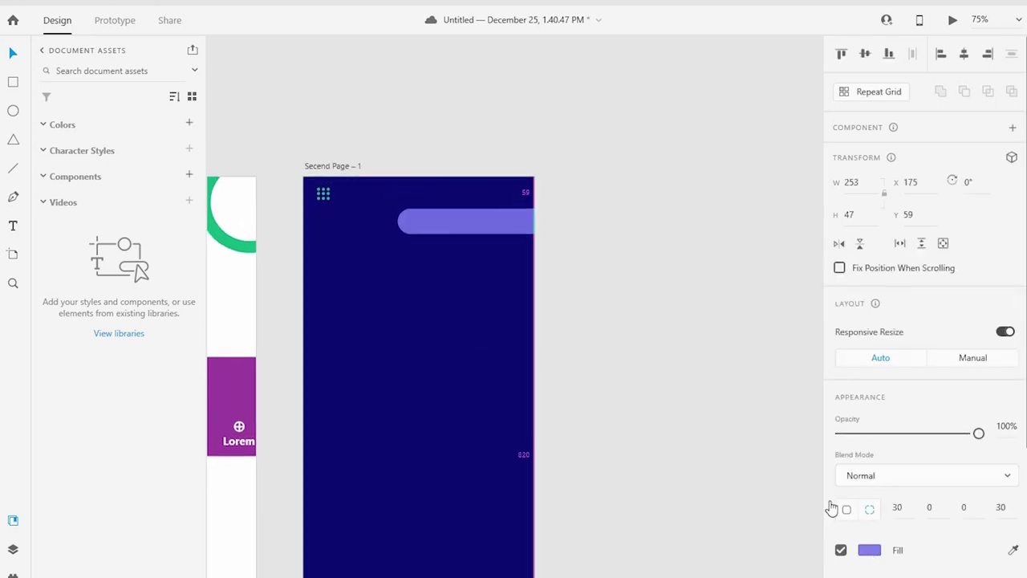
pyautogui.click(869, 550)
pyautogui.moveTo(713, 394); pyautogui.dragTo(733, 413)
pyautogui.click(503, 324)
# - Draw a small circle at the pill's left end with no fill and a white border of 3
pyautogui.scroll(5, 503, 325)
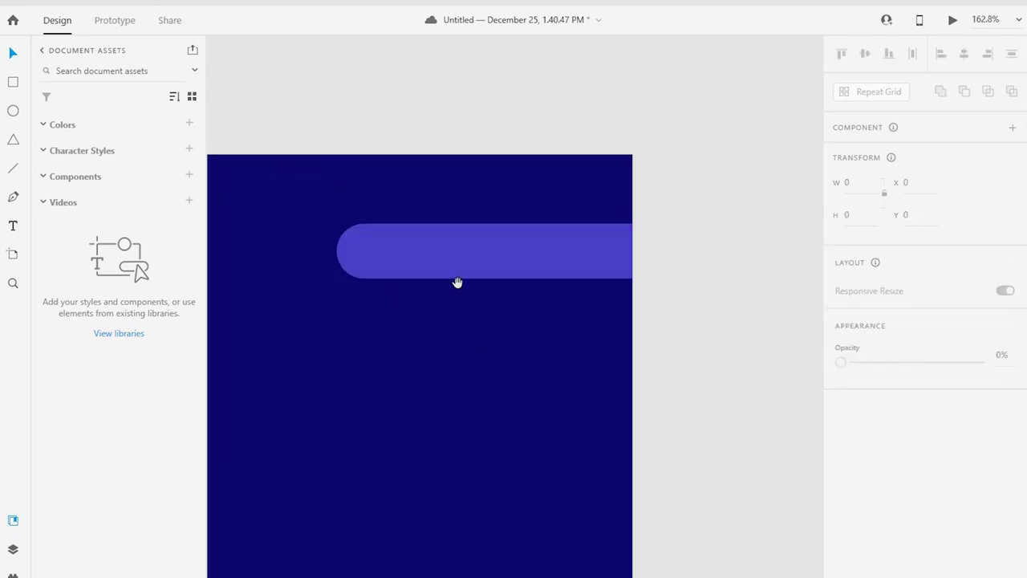
pyautogui.press('e')
pyautogui.moveTo(336, 258); pyautogui.dragTo(346, 268)
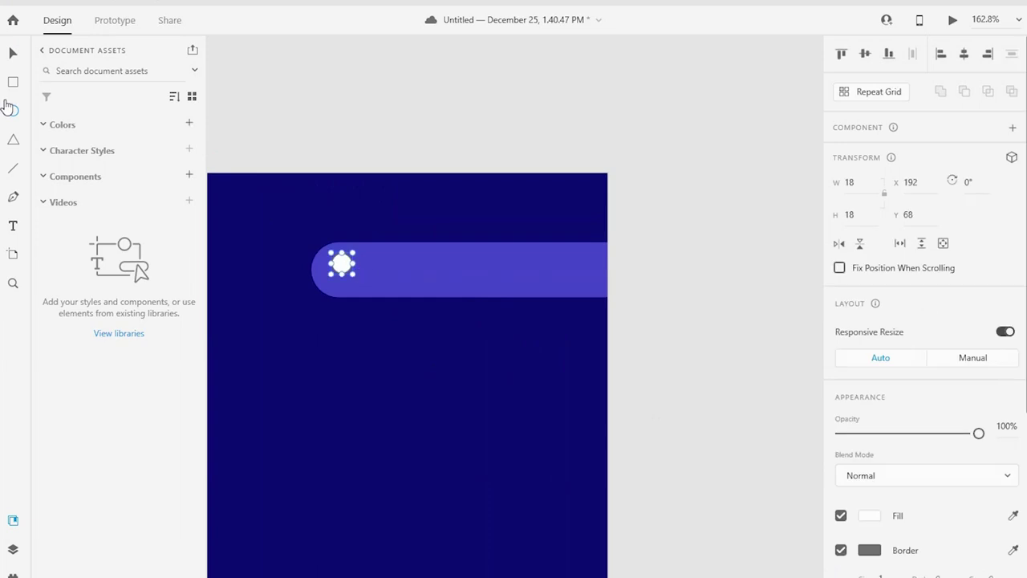
pyautogui.scroll(-2, 842, 445)
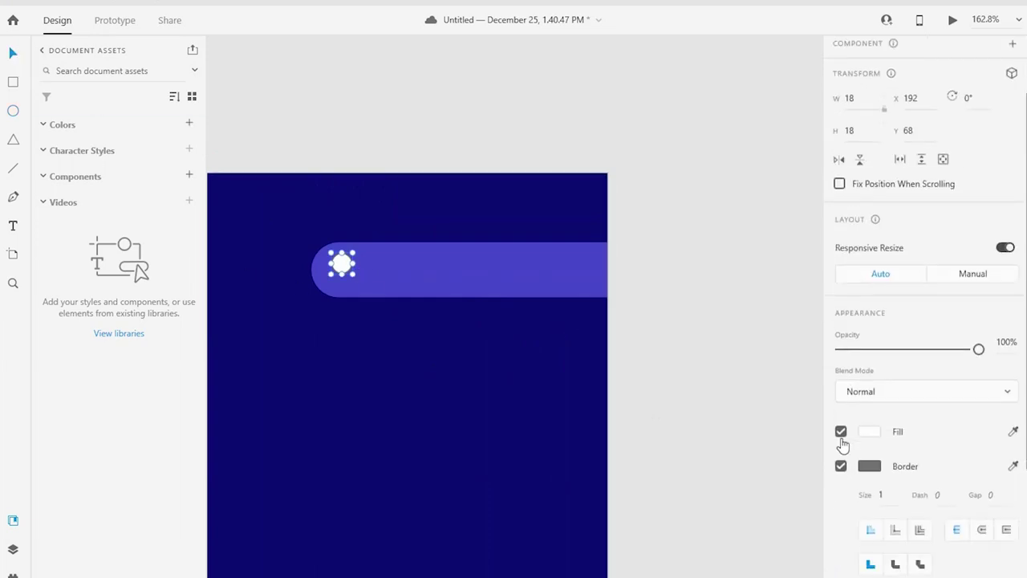
pyautogui.click(869, 467)
pyautogui.click(857, 488)
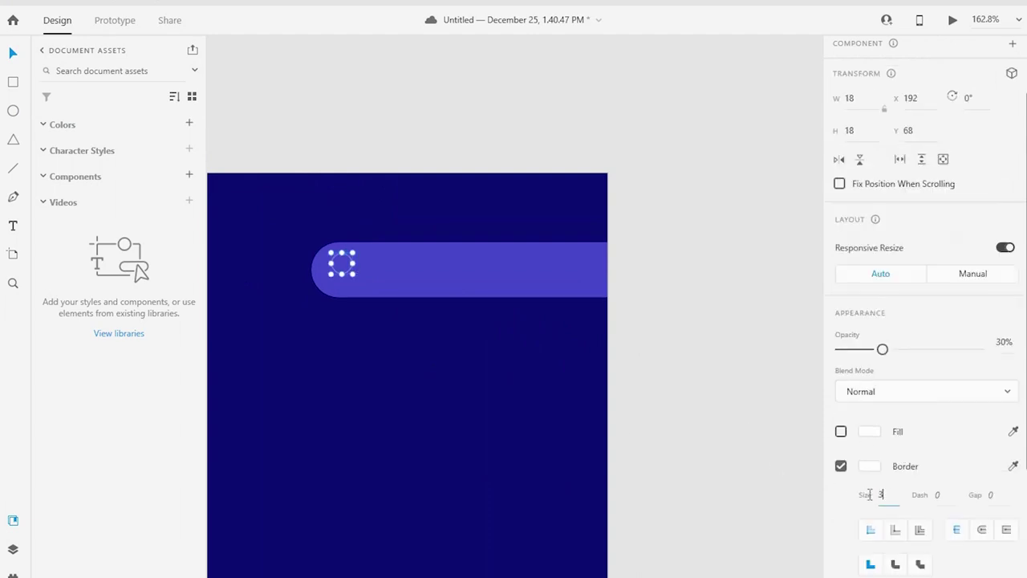
pyautogui.click(870, 466)
pyautogui.click(695, 325)
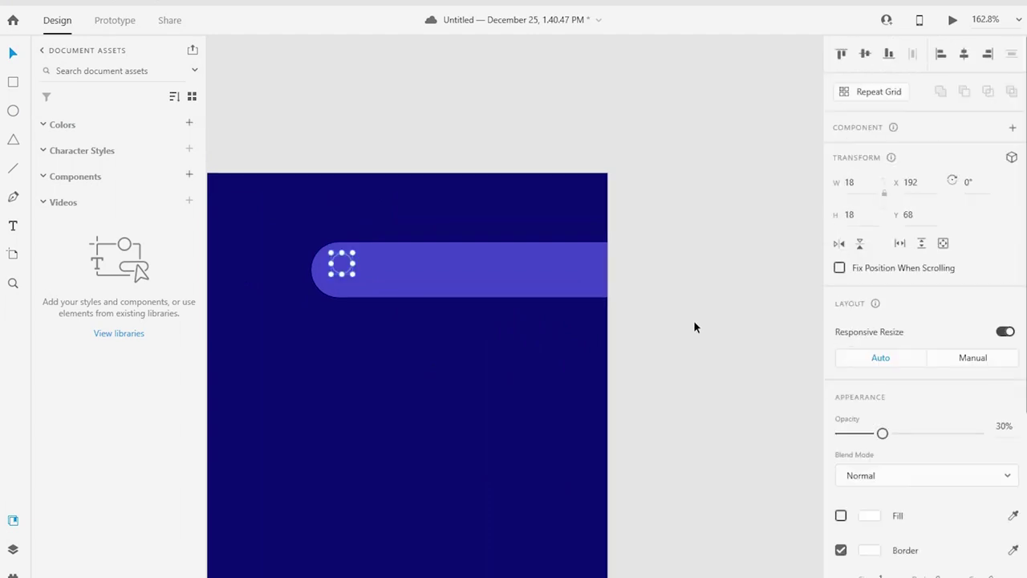
pyautogui.scroll(-3, 888, 529)
pyautogui.click(881, 411)
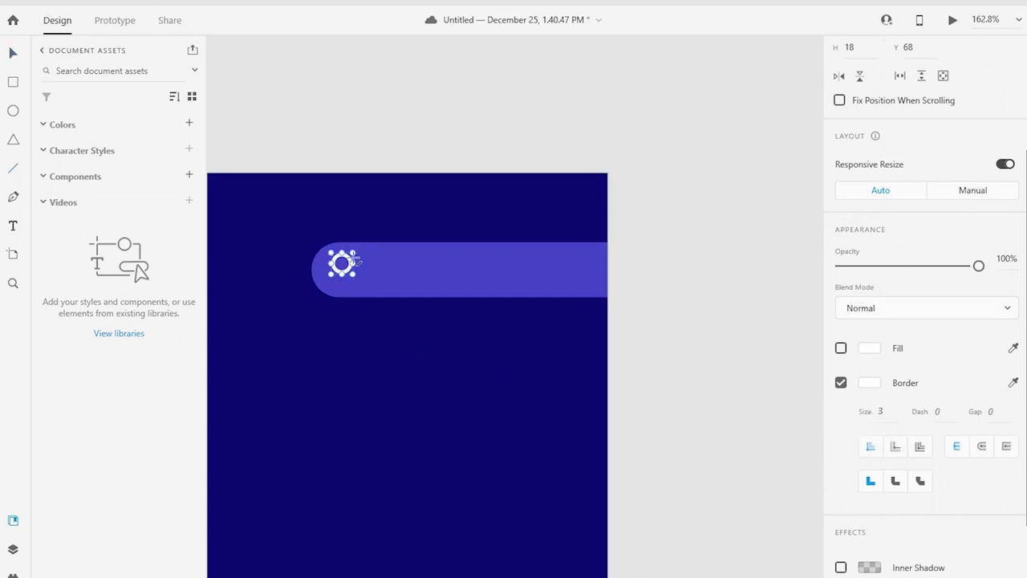
pyautogui.scroll(5, 359, 253)
# - Add a thick magnifier handle line, group it with the circle, and nudge the icon right
pyautogui.moveTo(350, 245); pyautogui.dragTo(379, 273)
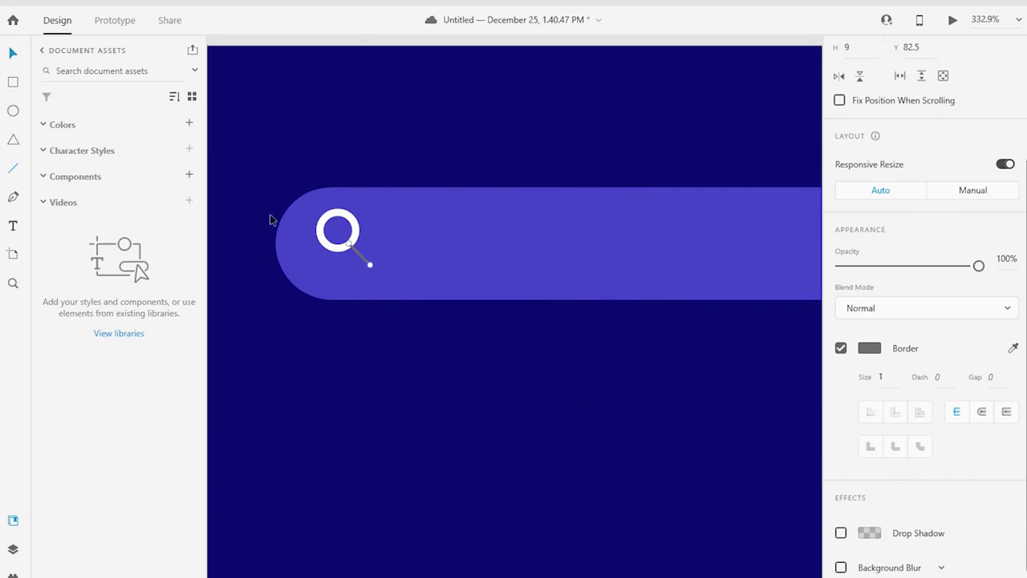
pyautogui.scroll(-1, 955, 436)
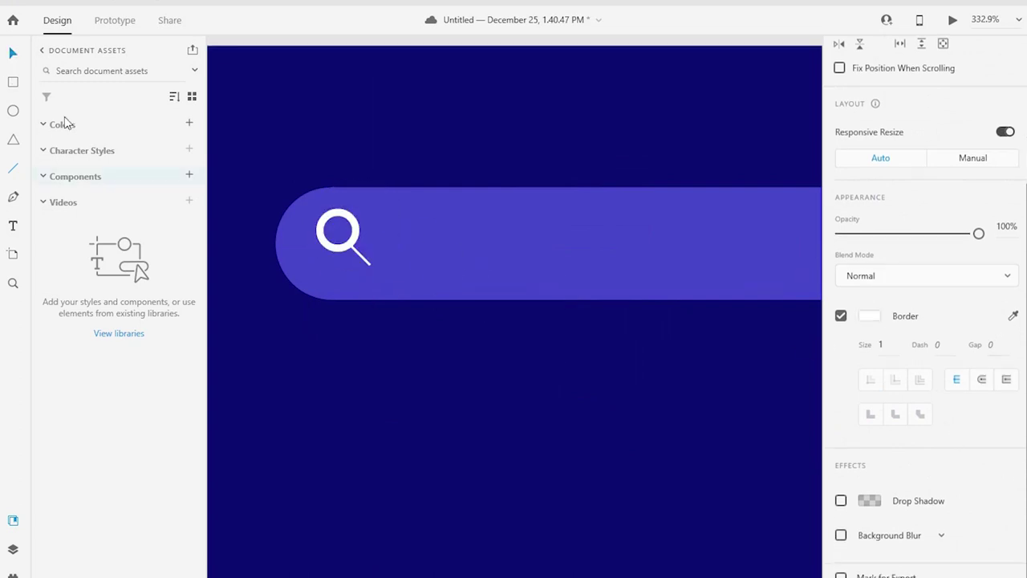
pyautogui.click(888, 344)
pyautogui.press('Up')
pyautogui.click(357, 241)
pyautogui.press('Escape')
pyautogui.click(377, 275)
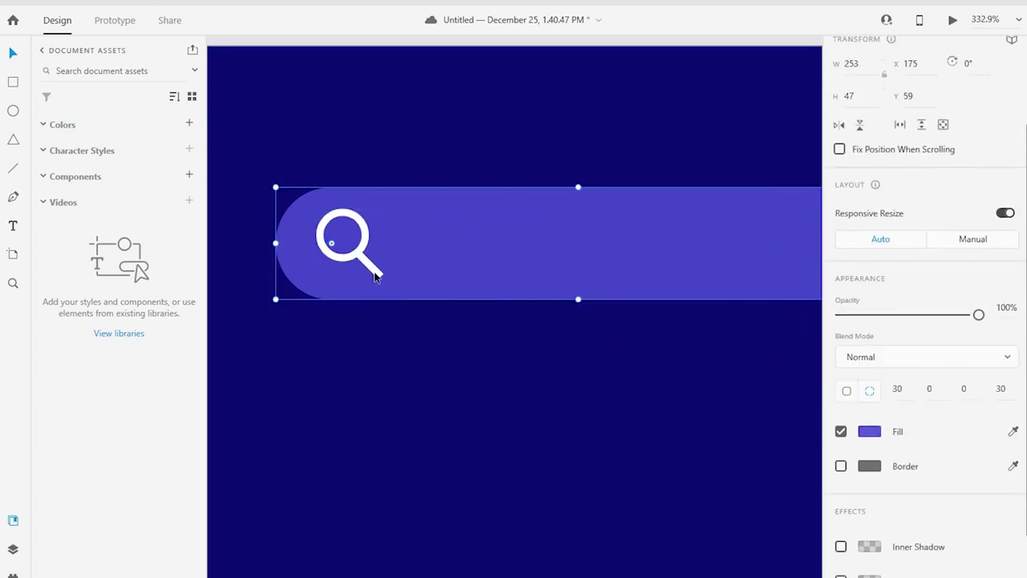
pyautogui.moveTo(377, 275); pyautogui.dragTo(384, 272)
pyautogui.hotkey('ctrl', '1')
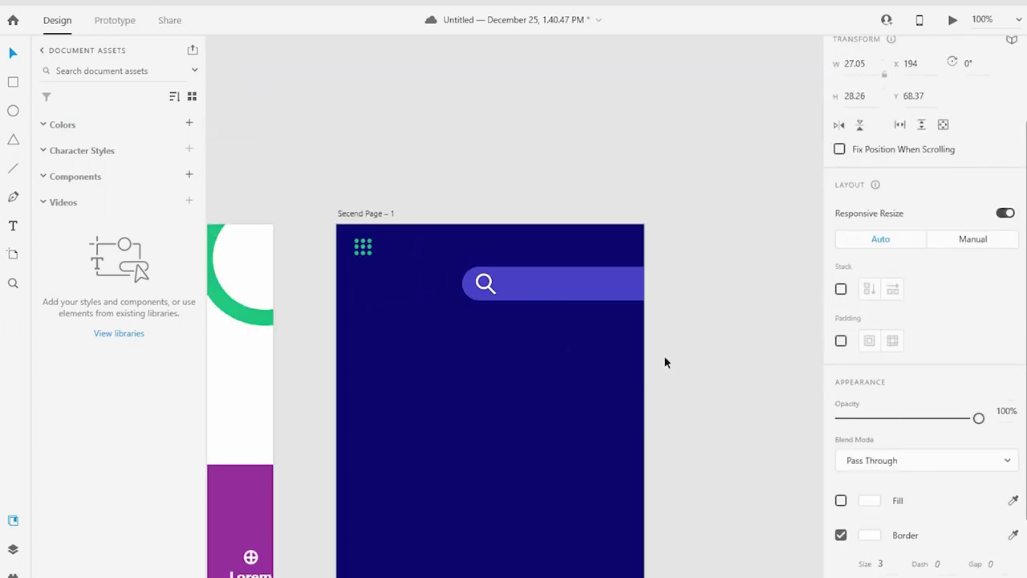
pyautogui.click(664, 363)
# - Copy the Music/Singer/Album tab bar onto the bottom of the navy page
pyautogui.scroll(-4, 532, 372)
pyautogui.scroll(-1, 520, 264)
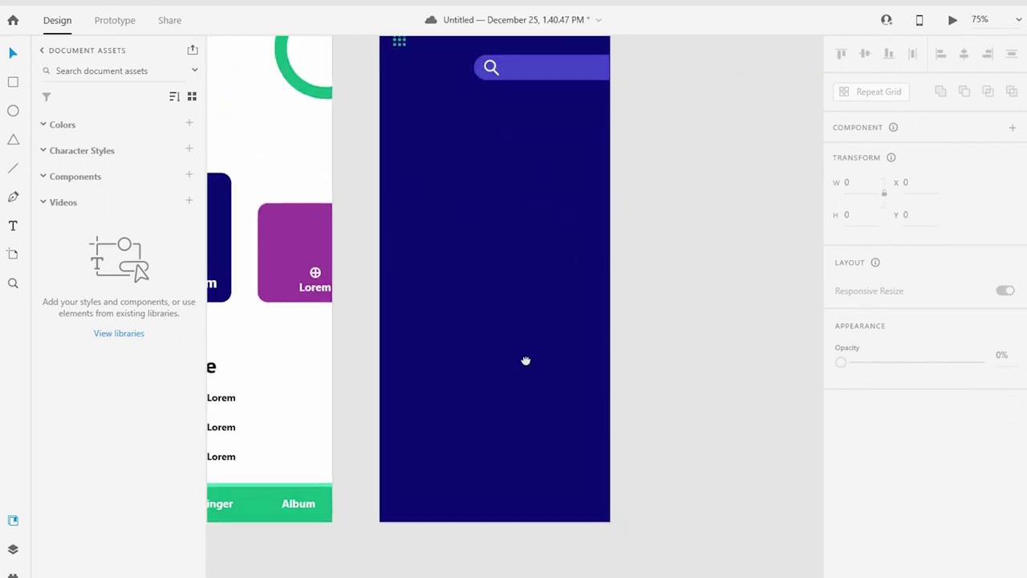
pyautogui.hscroll(-3, 332, 499)
pyautogui.click(242, 489)
pyautogui.click(428, 458)
pyautogui.click(241, 508)
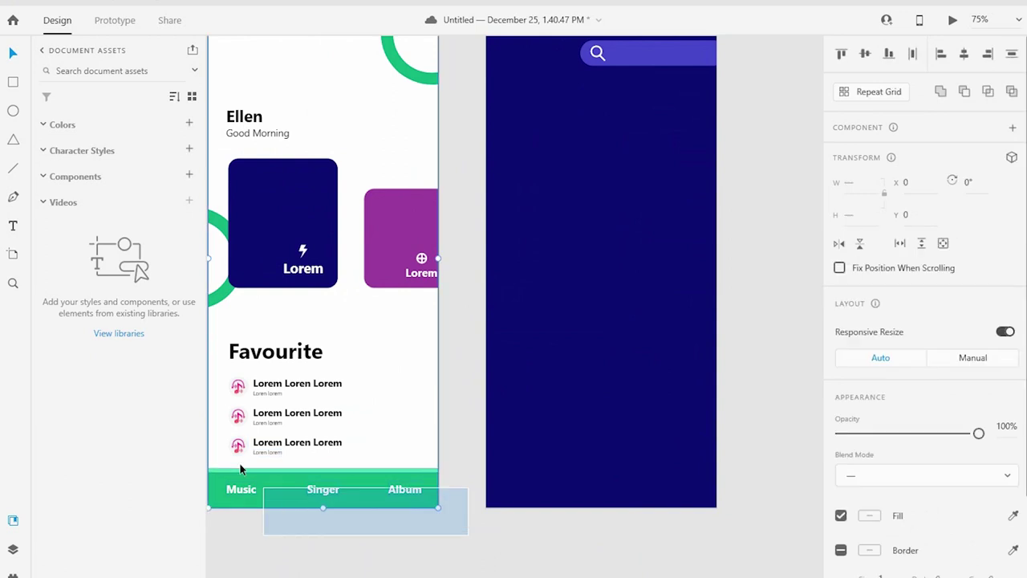
pyautogui.moveTo(406, 504); pyautogui.dragTo(688, 504)
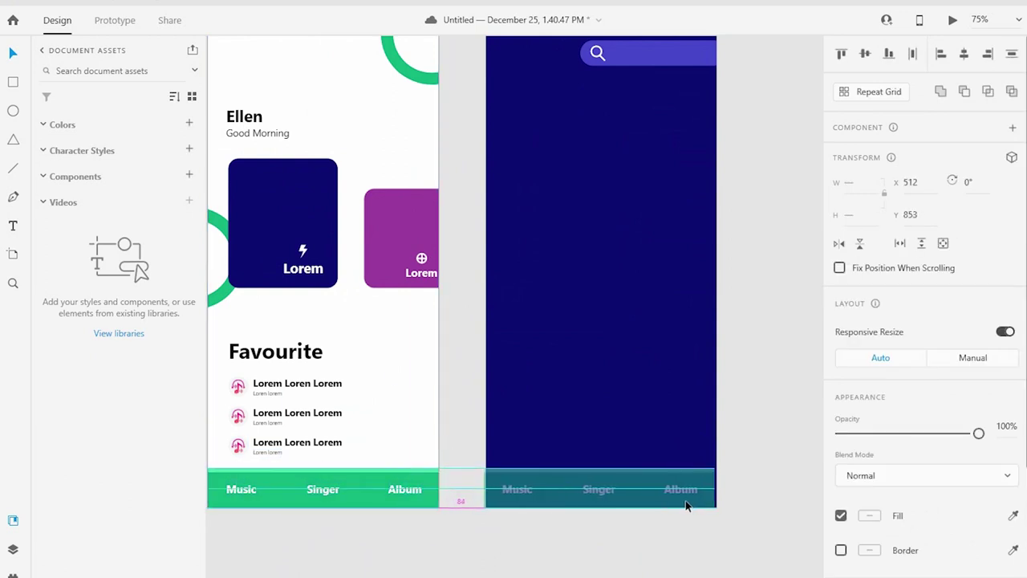
# - Highlight the copied bar's Singer label in bright green #00FFA8
pyautogui.hscroll(2, 706, 517)
pyautogui.scroll(-3, 1002, 476)
pyautogui.click(592, 462)
pyautogui.click(869, 472)
pyautogui.moveTo(763, 385)
pyautogui.mouseDown()
pyautogui.moveTo(725, 431)
pyautogui.moveTo(799, 378)
pyautogui.mouseUp()
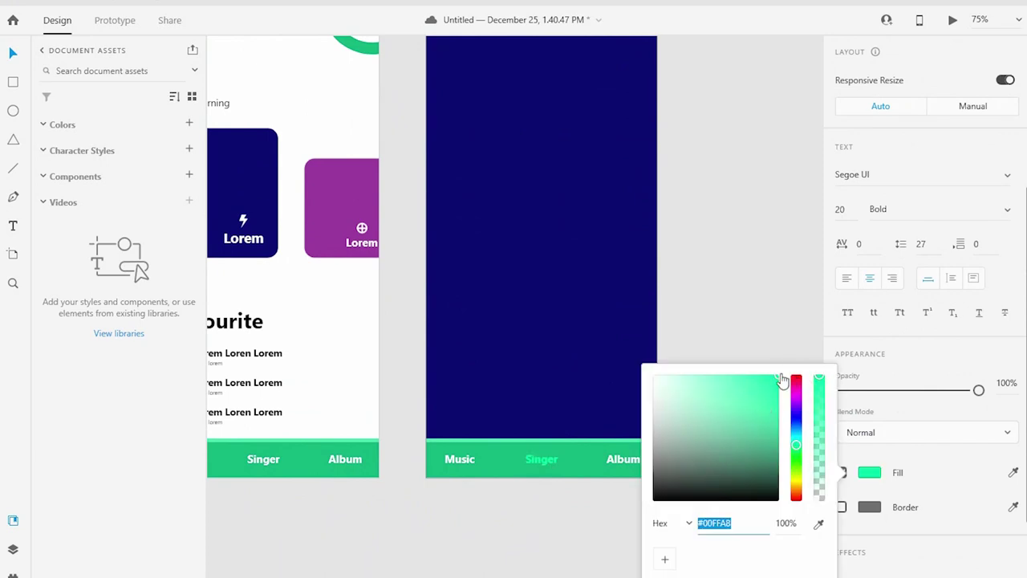
pyautogui.click(742, 329)
pyautogui.moveTo(653, 319)
pyautogui.mouseDown()
pyautogui.moveTo(655, 383)
pyautogui.moveTo(681, 362)
pyautogui.mouseUp()
pyautogui.moveTo(674, 493)
pyautogui.mouseDown()
pyautogui.moveTo(553, 362)
pyautogui.moveTo(544, 463)
pyautogui.moveTo(513, 409)
pyautogui.moveTo(482, 405)
pyautogui.mouseUp()
# - Draw a white 428×522 lower panel, then make Music green and Singer white again
pyautogui.moveTo(560, 385); pyautogui.dragTo(534, 334)
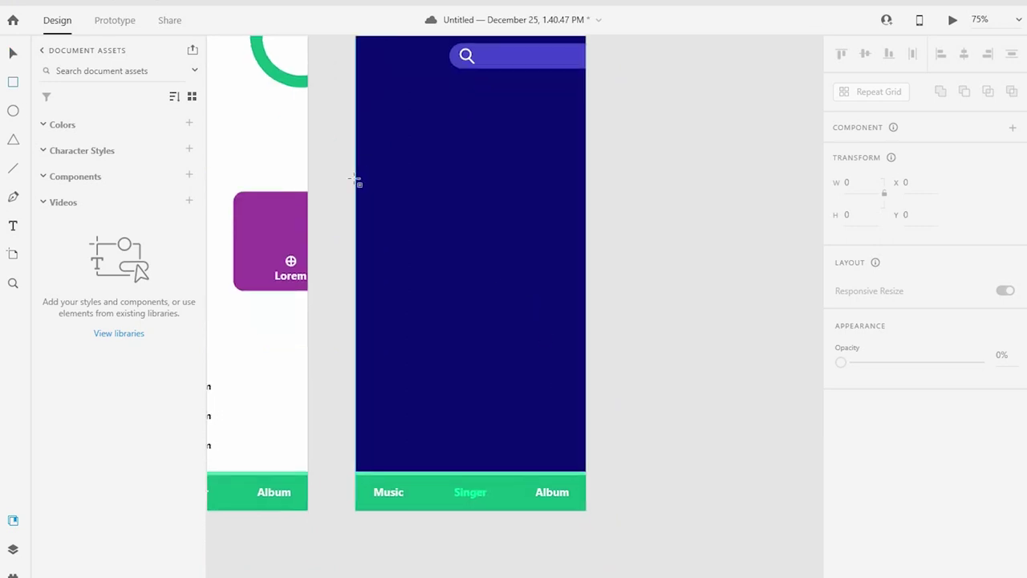
pyautogui.moveTo(355, 193)
pyautogui.mouseDown()
pyautogui.moveTo(568, 431)
pyautogui.moveTo(591, 473)
pyautogui.mouseUp()
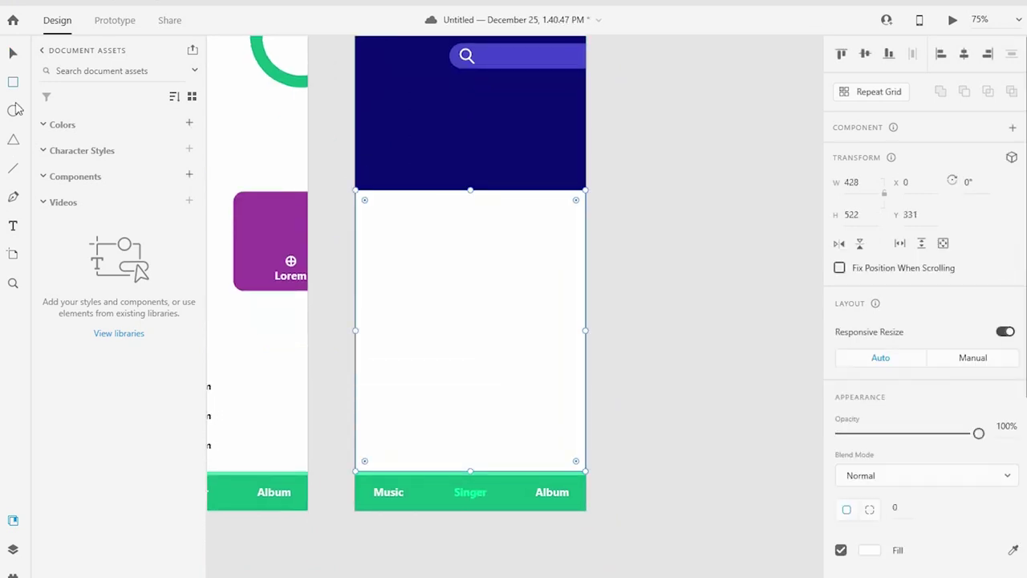
pyautogui.click(383, 493)
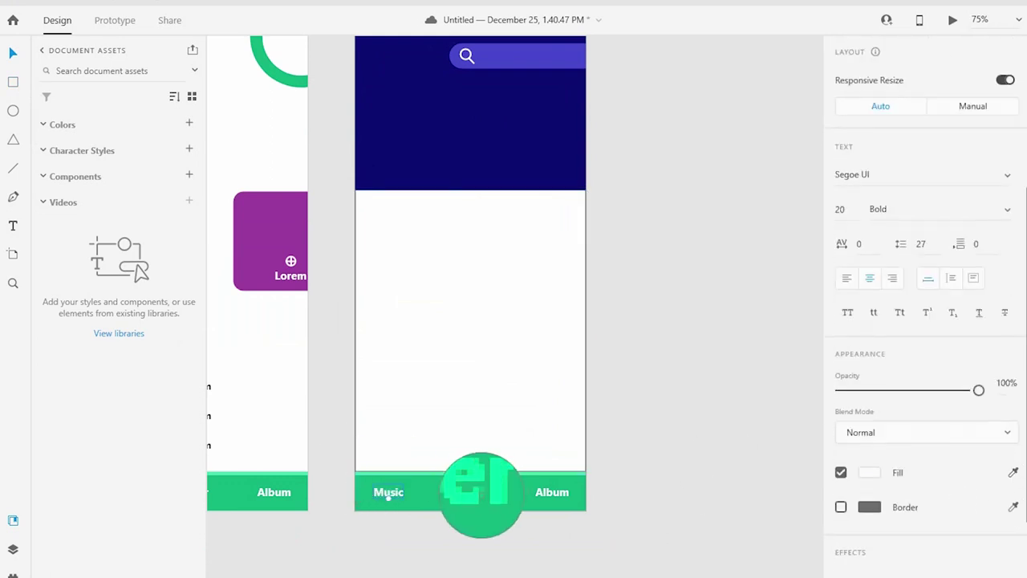
pyautogui.click(481, 491)
pyautogui.click(869, 472)
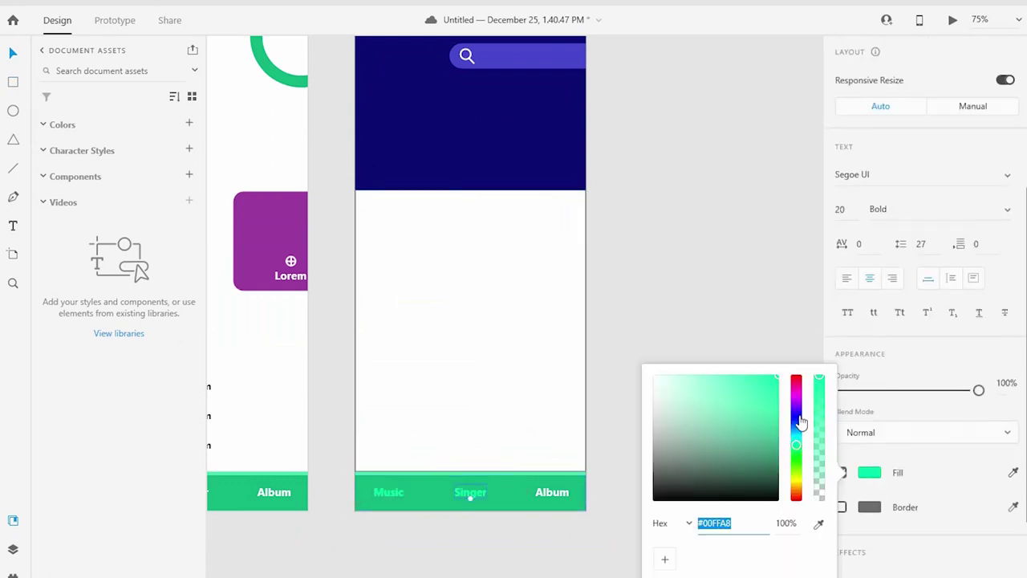
pyautogui.click(710, 329)
# - Give the white panel a 100 top-left corner radius and no border
pyautogui.scroll(1, 473, 301)
pyautogui.click(473, 300)
pyautogui.scroll(-4, 880, 267)
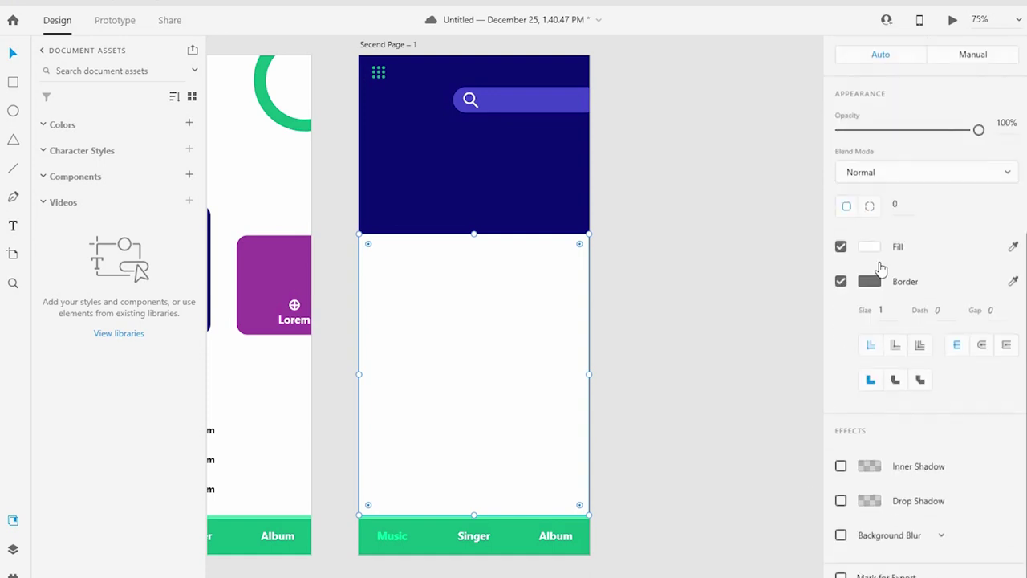
pyautogui.doubleClick(893, 206)
pyautogui.write('100')
pyautogui.press('Return')
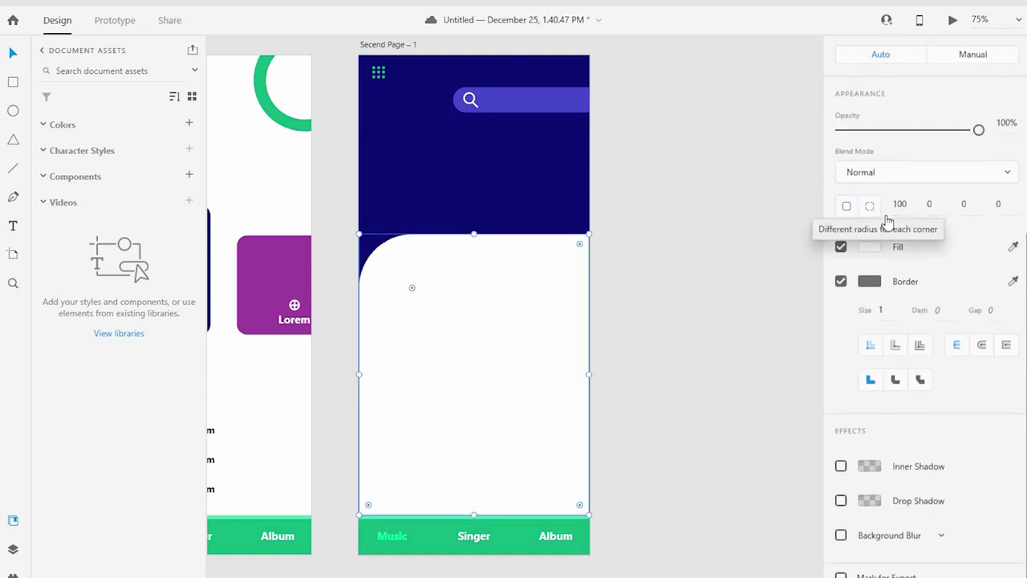
pyautogui.click(840, 281)
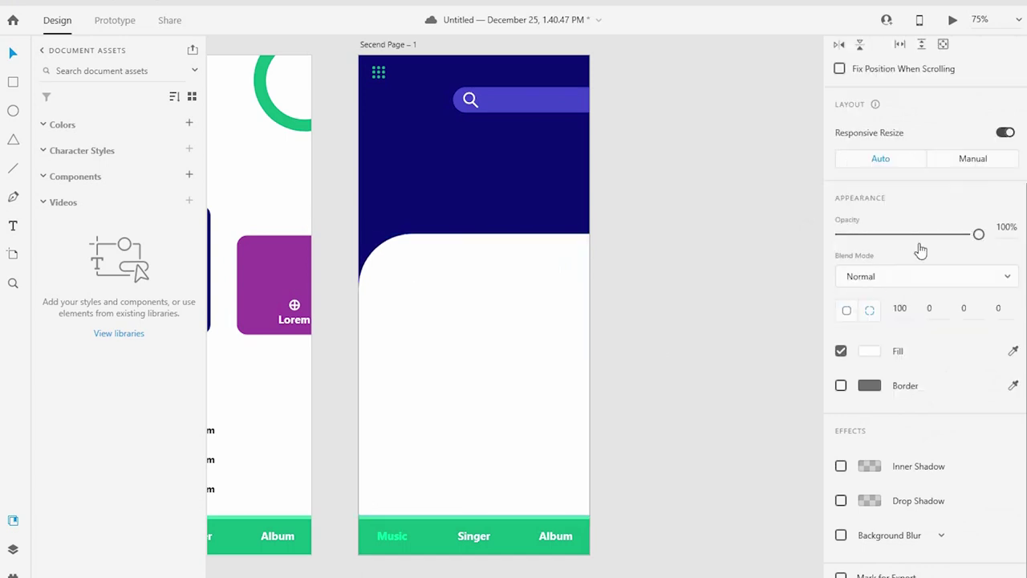
pyautogui.click(706, 363)
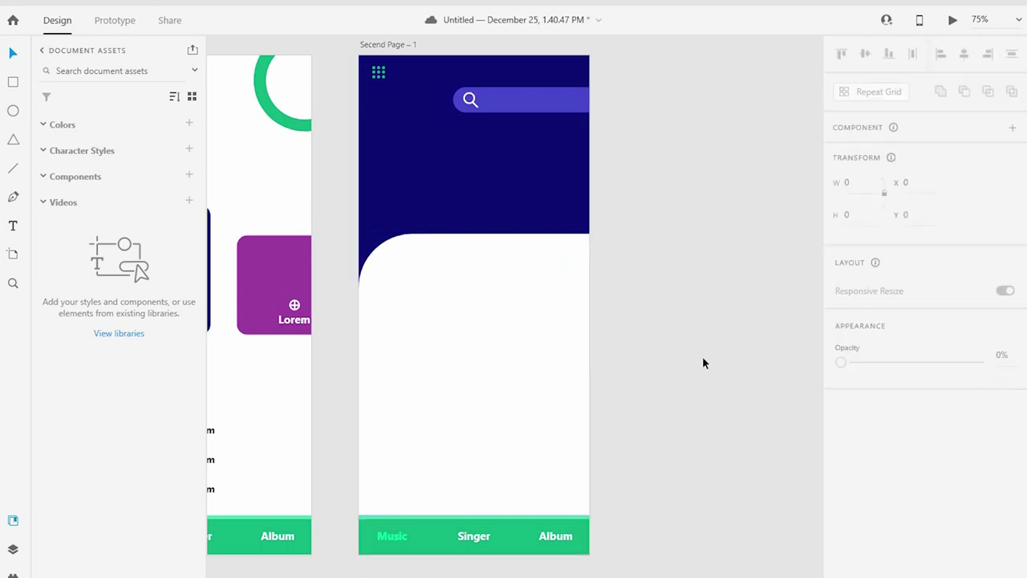
# - Shift the curved shape up slightly and fill it with blue-purple #4444C1
pyautogui.click(461, 291)
pyautogui.moveTo(571, 339); pyautogui.dragTo(581, 343)
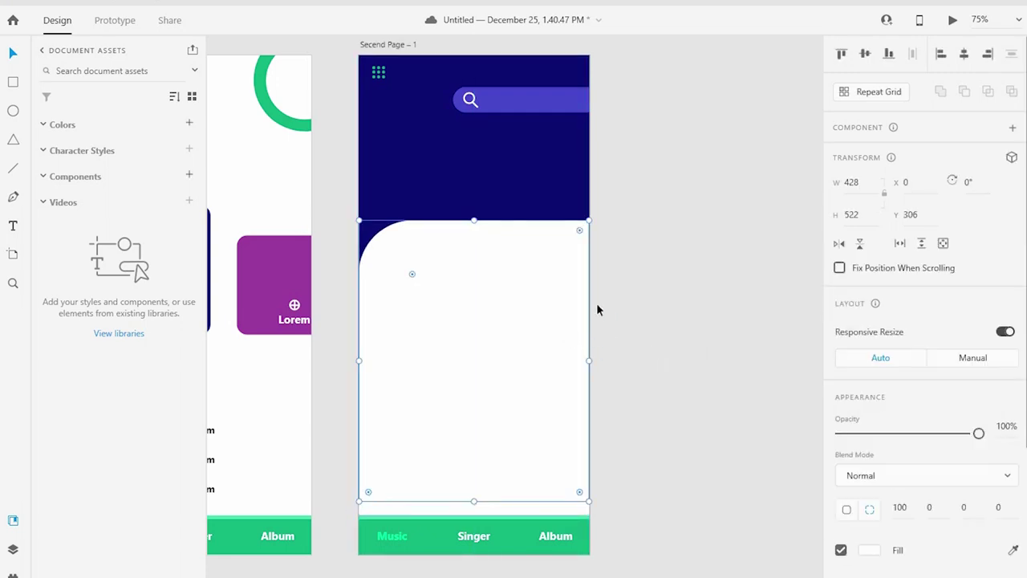
pyautogui.hotkey('ctrl', 'z')
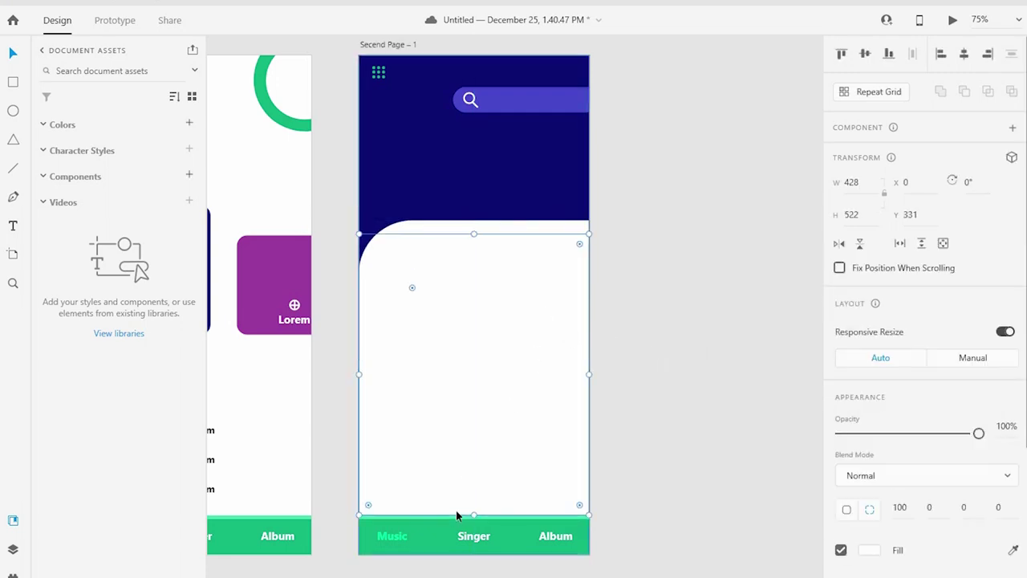
pyautogui.hotkey('ctrl', 'shift', 'z')
pyautogui.scroll(-2, 1014, 491)
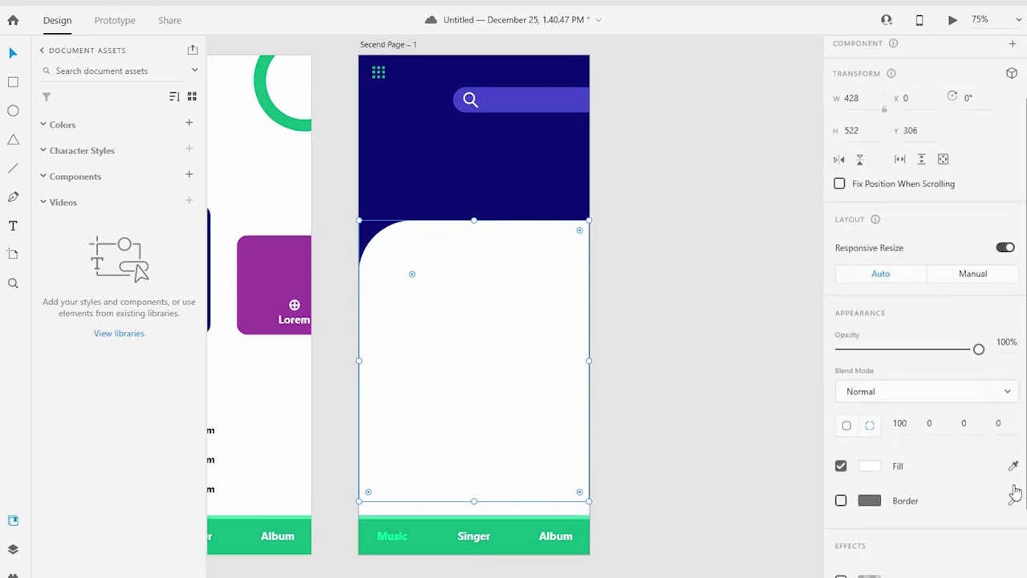
pyautogui.click(529, 176)
pyautogui.click(869, 466)
pyautogui.moveTo(763, 445)
pyautogui.mouseDown()
pyautogui.moveTo(726, 426)
pyautogui.moveTo(736, 416)
pyautogui.mouseUp()
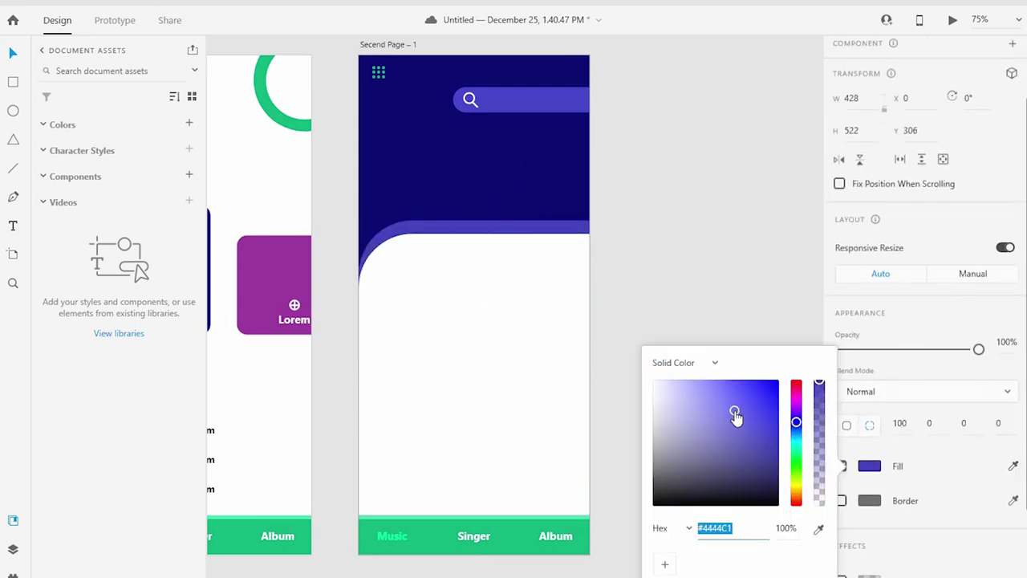
pyautogui.click(717, 305)
# - Refine the curve by nudging the shape down and raising its corner anchor two steps
pyautogui.press('Down')
pyautogui.press('Down')
pyautogui.press('Down')
pyautogui.press('Down')
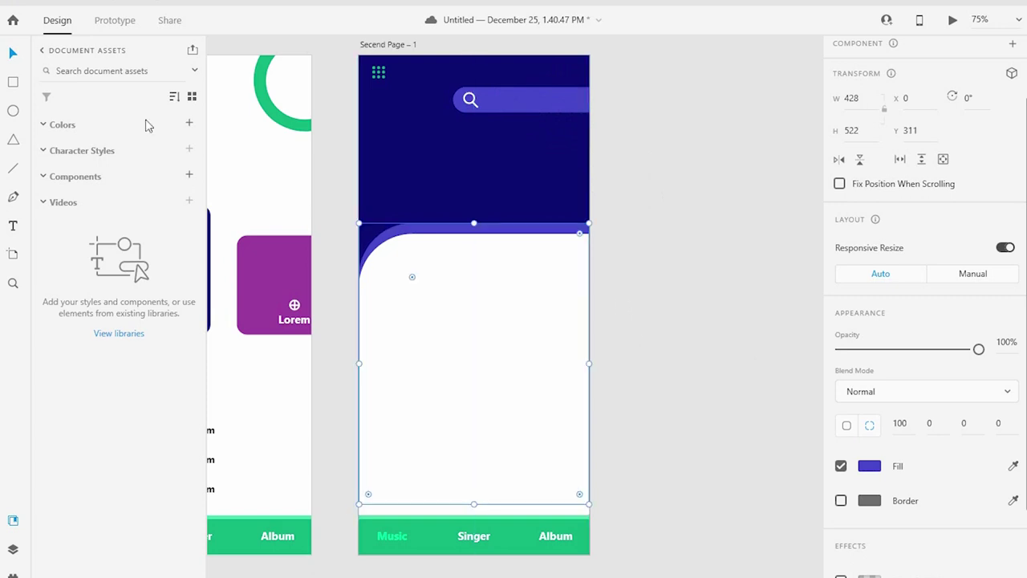
pyautogui.doubleClick(380, 238)
pyautogui.press('Up')
pyautogui.press('Up')
pyautogui.press('Up')
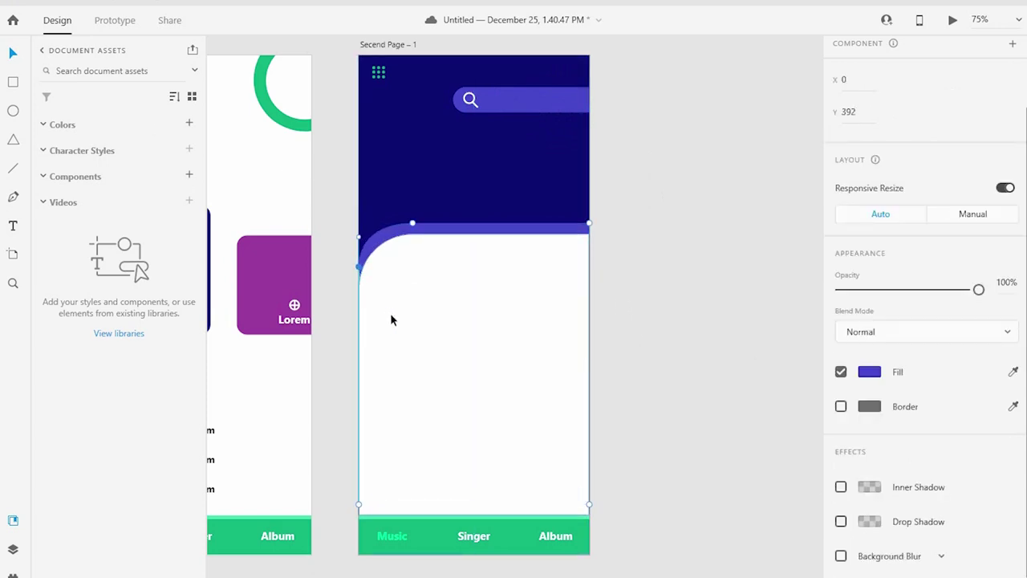
pyautogui.press('Up')
pyautogui.press('Up')
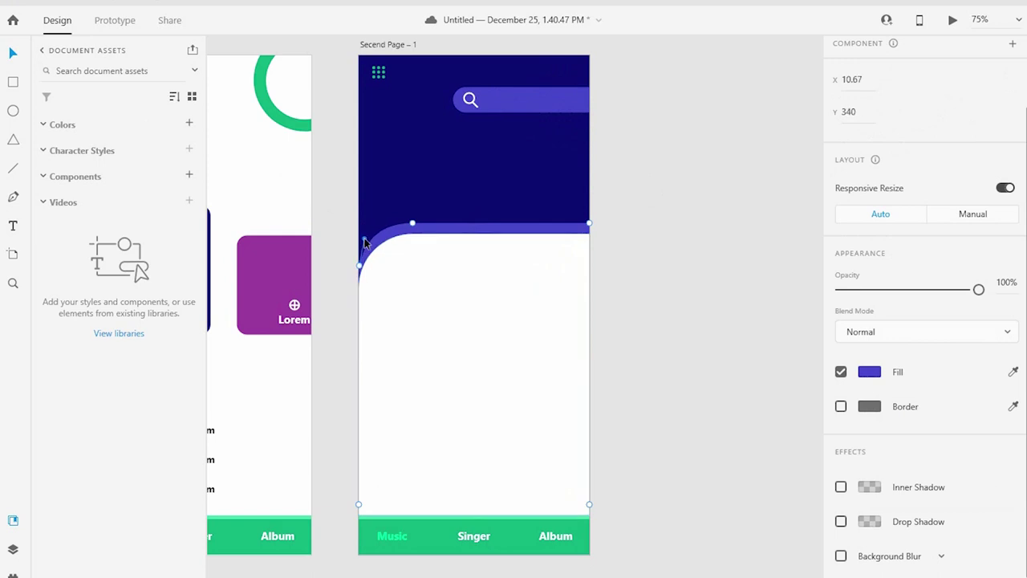
pyautogui.click(694, 299)
pyautogui.click(374, 323)
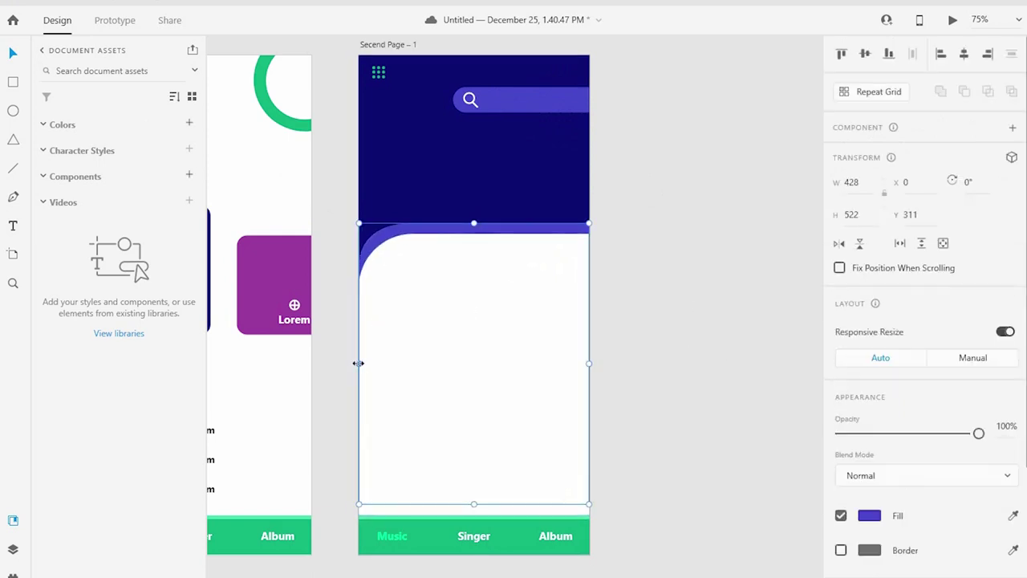
pyautogui.click(617, 391)
pyautogui.hotkey('ctrl', 'z')
pyautogui.click(683, 365)
pyautogui.scroll(-1, 680, 353)
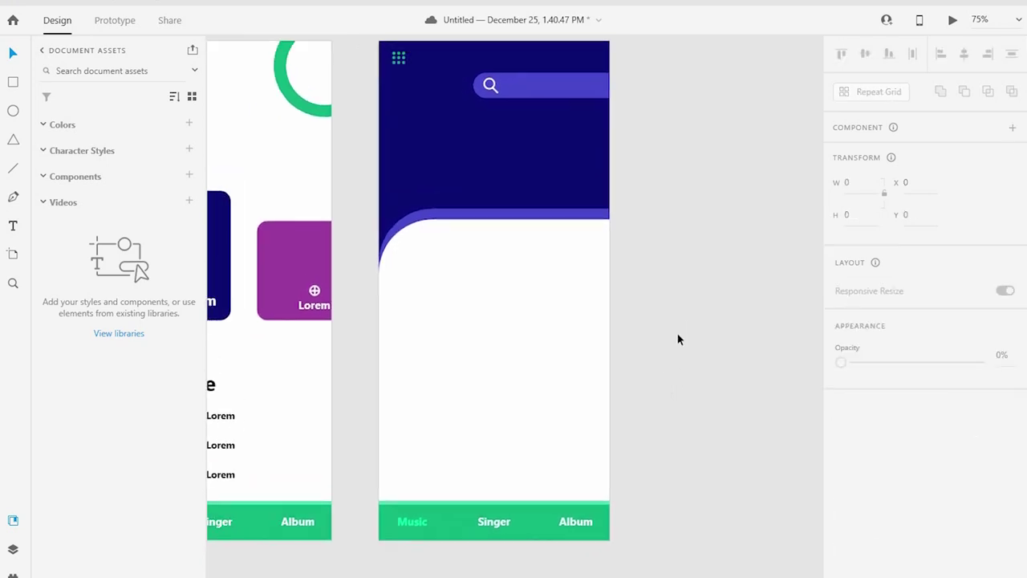
# - Copy the first Favourite song row onto the second page's white panel
pyautogui.hscroll(-5, 582, 425)
pyautogui.hotkey('alt', 'space')
pyautogui.press('Escape')
pyautogui.hscroll(3, 425, 382)
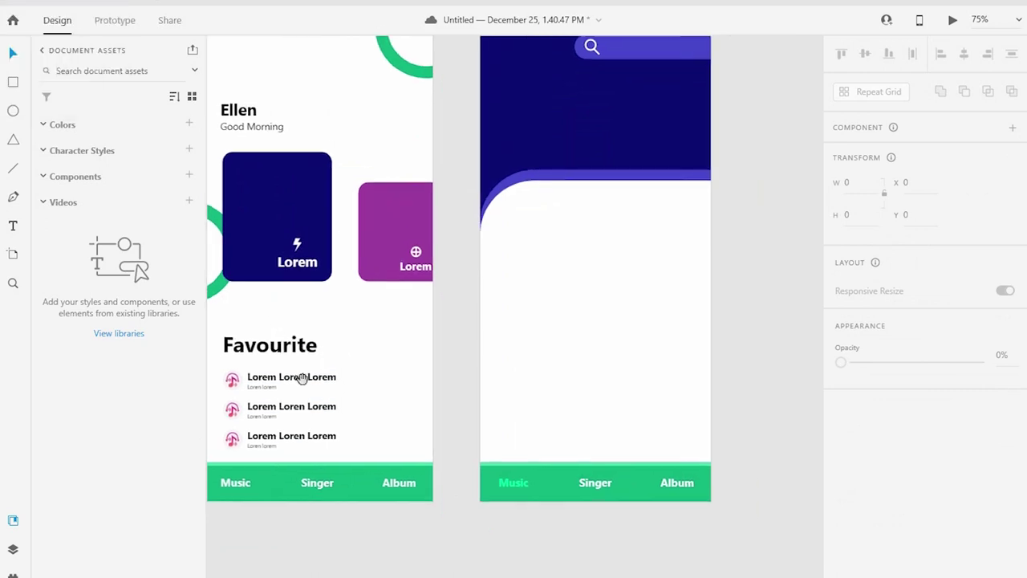
pyautogui.click(273, 377)
pyautogui.moveTo(230, 377); pyautogui.dragTo(508, 241)
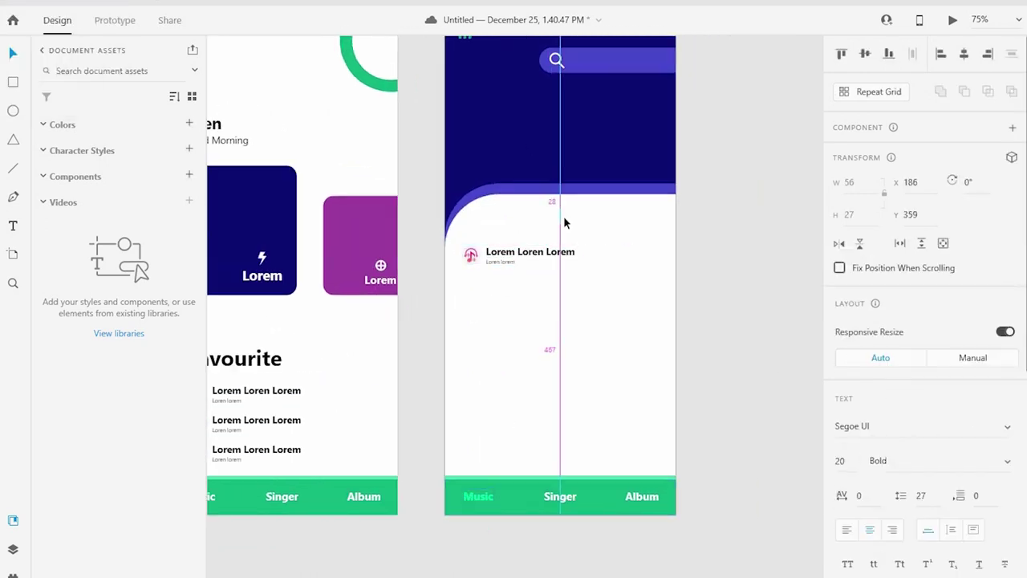
# - Make the Music heading black #000000 and set its font size to 37
pyautogui.scroll(-2, 867, 465)
pyautogui.scroll(-2, 867, 463)
pyautogui.scroll(-1, 824, 561)
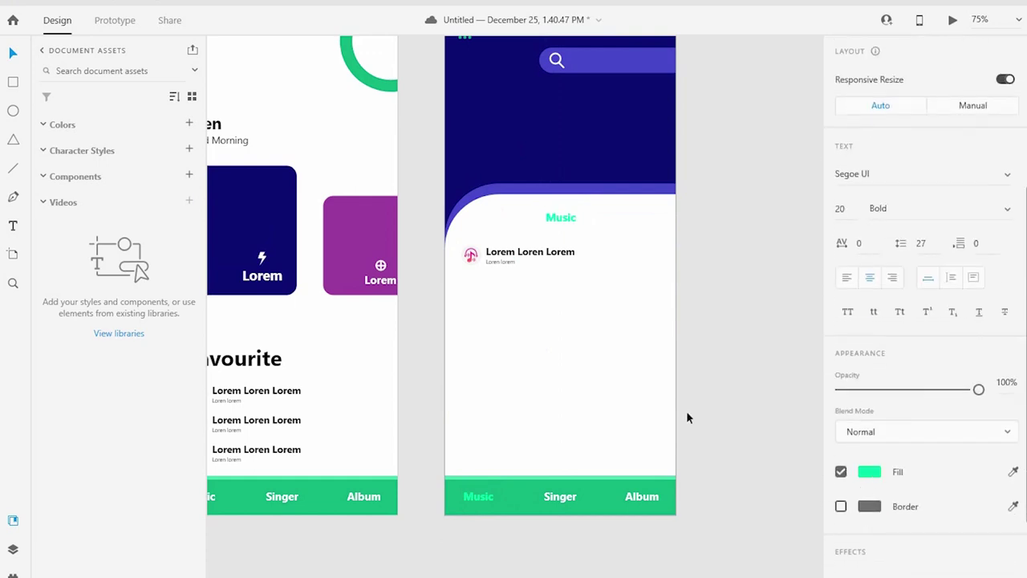
pyautogui.click(869, 471)
pyautogui.write('000000')
pyautogui.press('Return')
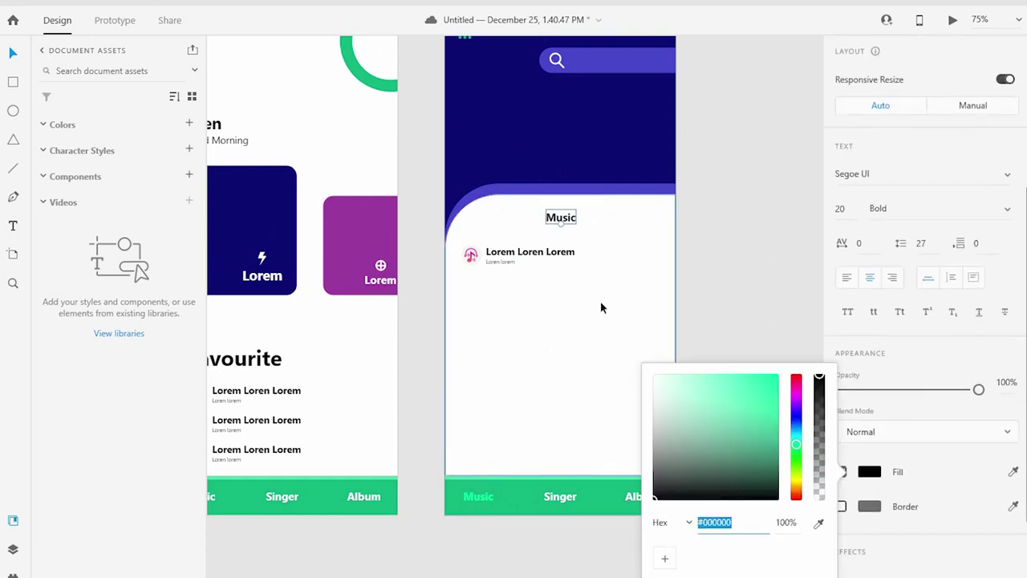
pyautogui.click(839, 207)
pyautogui.write('37')
pyautogui.press('Return')
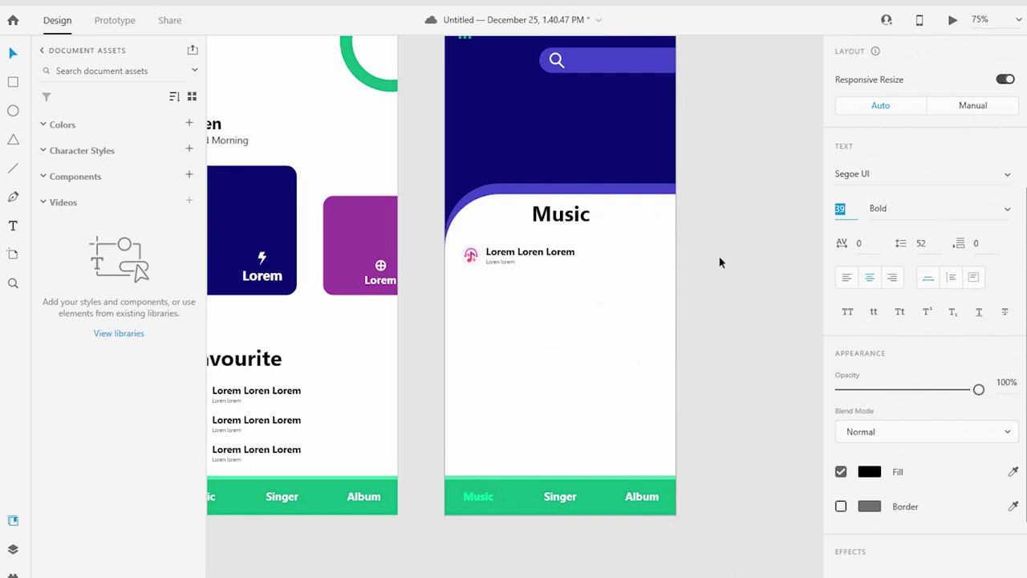
# - Draw a line under the Music heading and give it a black border
pyautogui.press('Escape')
pyautogui.press('Escape')
pyautogui.scroll(3, 562, 256)
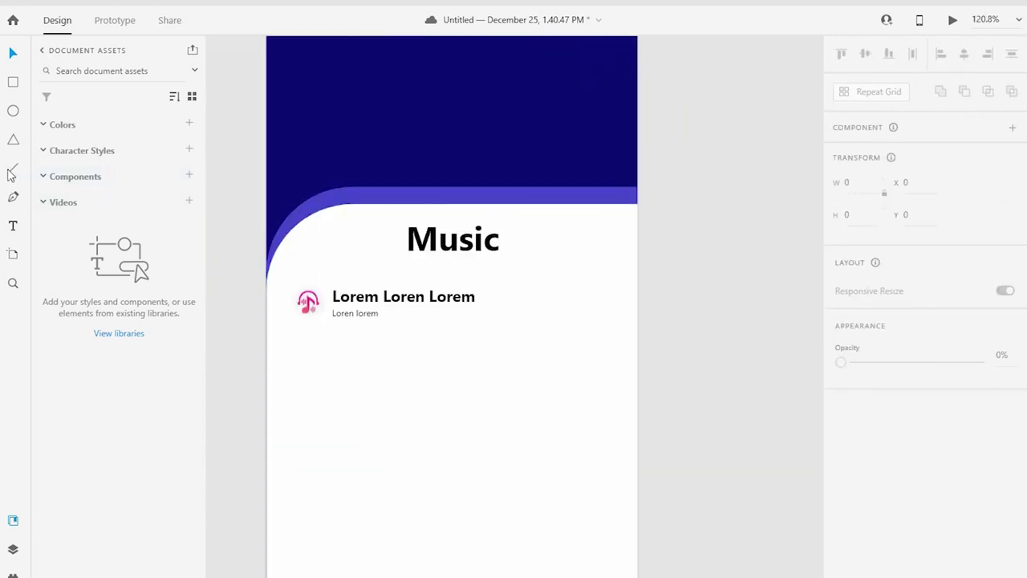
pyautogui.moveTo(407, 260); pyautogui.dragTo(498, 260)
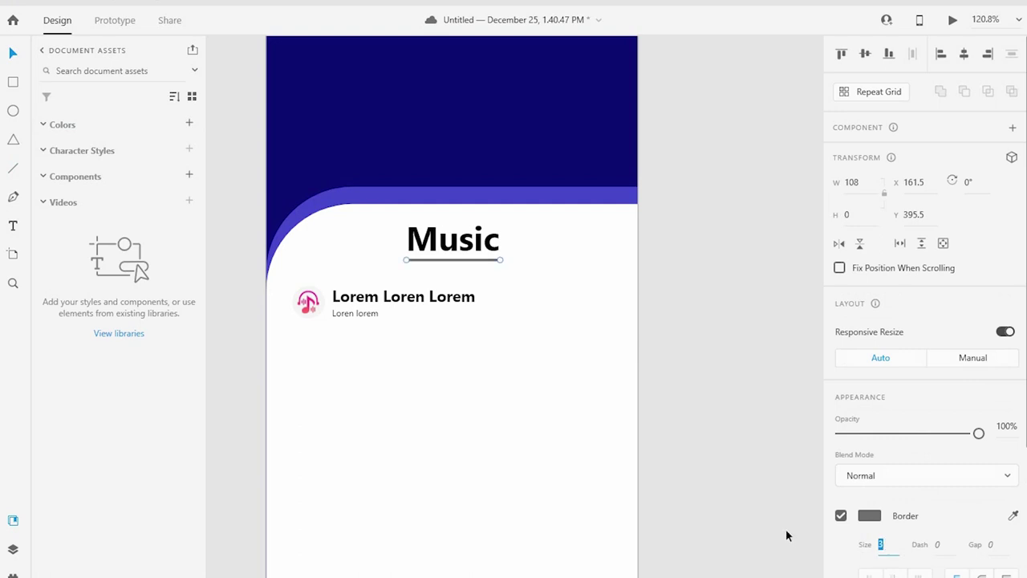
pyautogui.click(868, 515)
pyautogui.click(655, 511)
# - Try a grey fill on the Music heading, then undo it
pyautogui.click(496, 245)
pyautogui.scroll(-2, 889, 524)
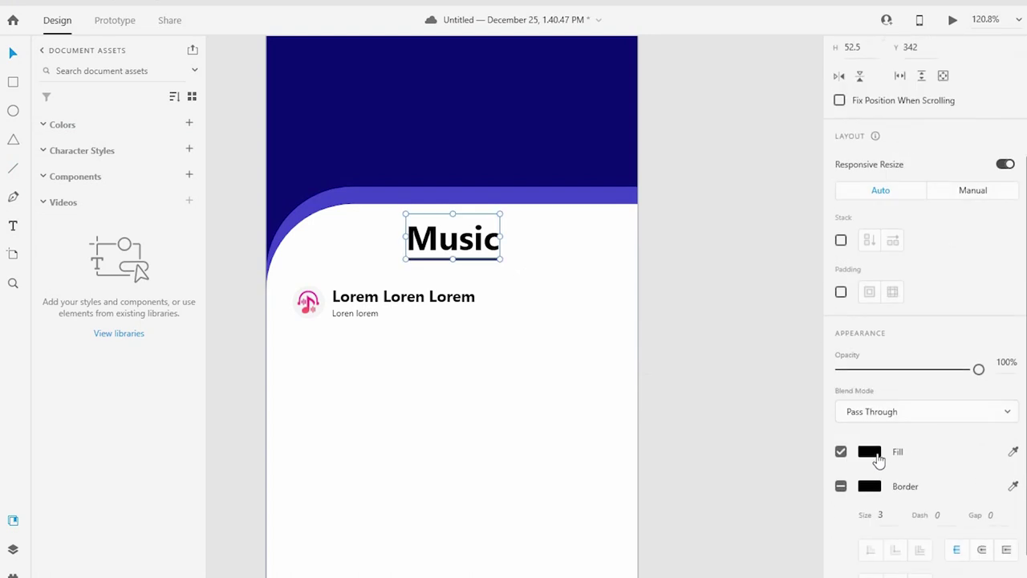
pyautogui.click(870, 453)
pyautogui.moveTo(660, 398); pyautogui.dragTo(654, 413)
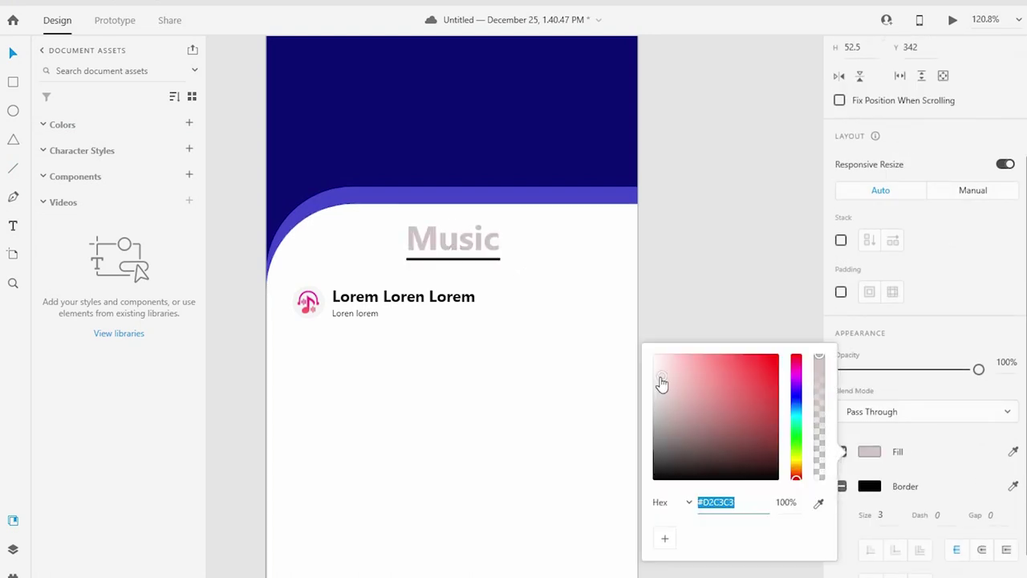
pyautogui.hotkey('ctrl', 'z')
pyautogui.click(678, 339)
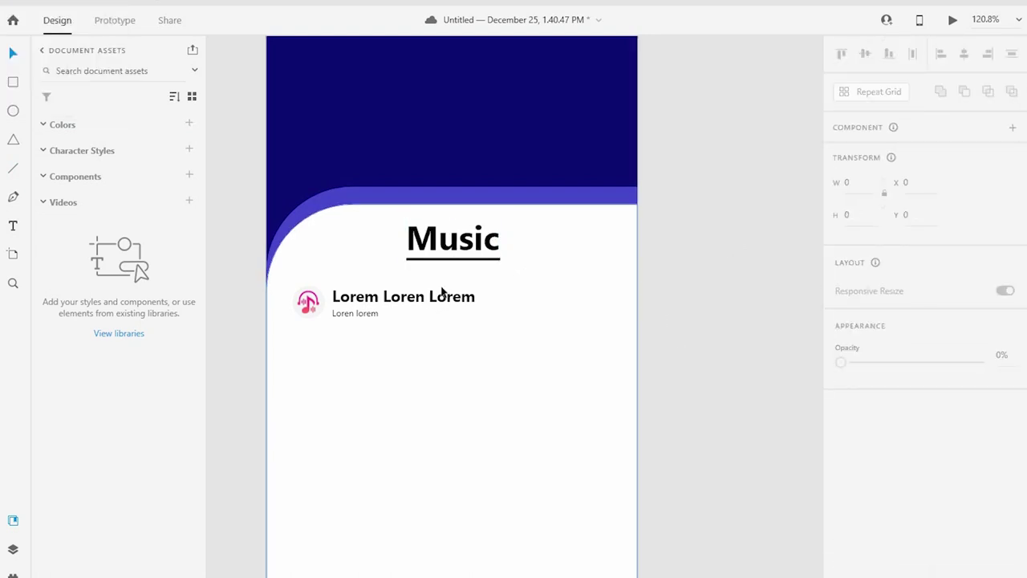
# - Set the Music heading's fill to light grey #D2CDCD
pyautogui.click(453, 238)
pyautogui.click(672, 353)
pyautogui.rightClick(500, 256)
pyautogui.press('Escape')
pyautogui.scroll(-2, 883, 401)
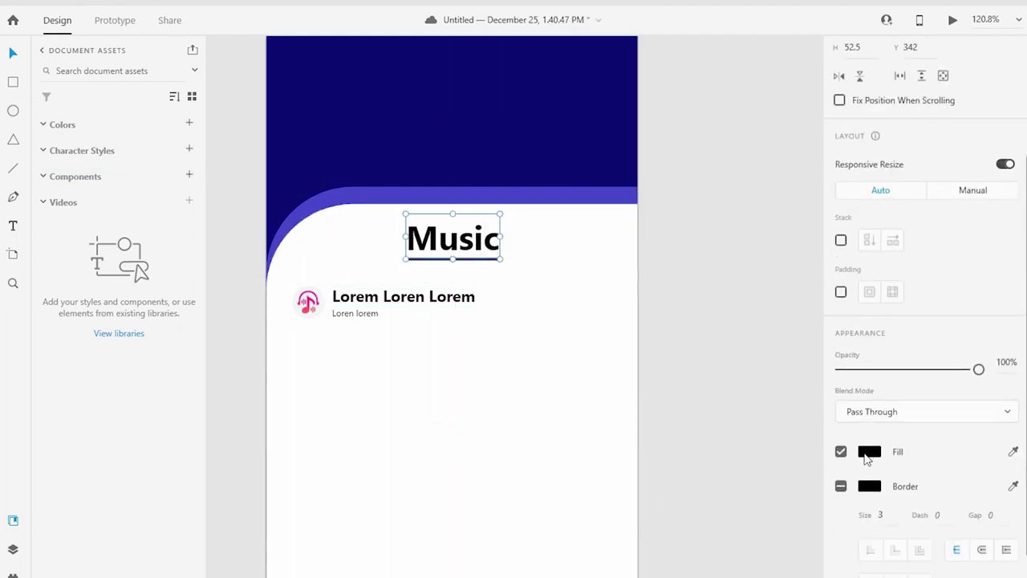
pyautogui.click(868, 450)
pyautogui.click(657, 407)
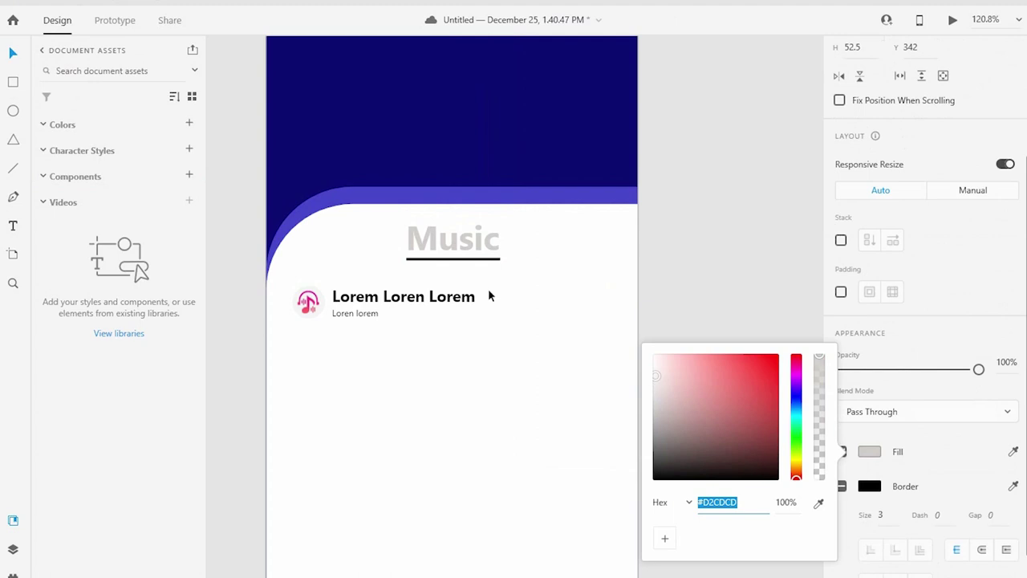
pyautogui.click(493, 263)
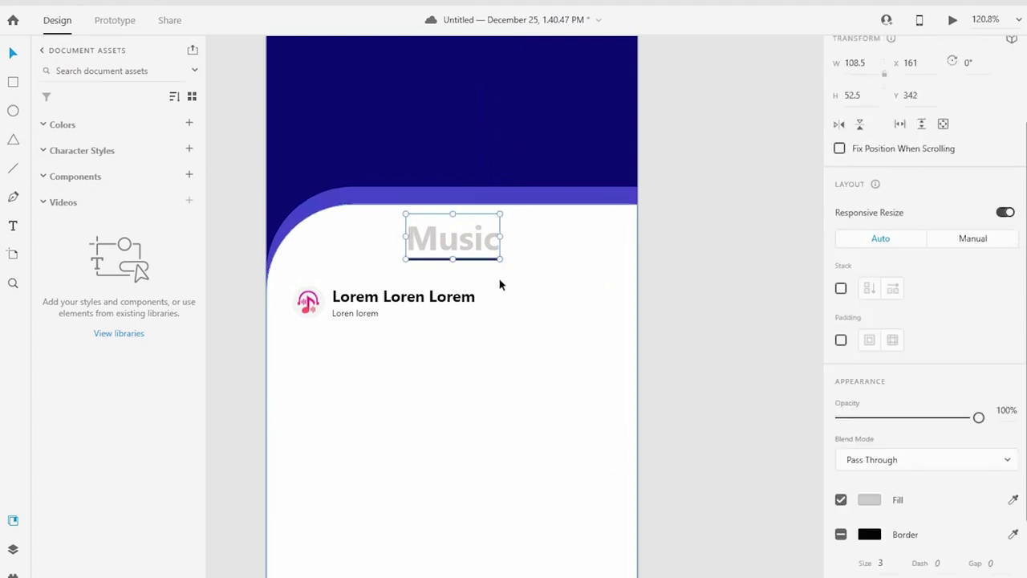
pyautogui.rightClick(464, 245)
pyautogui.press('Escape')
# - Make the underline's border light grey to match the heading
pyautogui.click(493, 259)
pyautogui.click(869, 515)
pyautogui.click(819, 536)
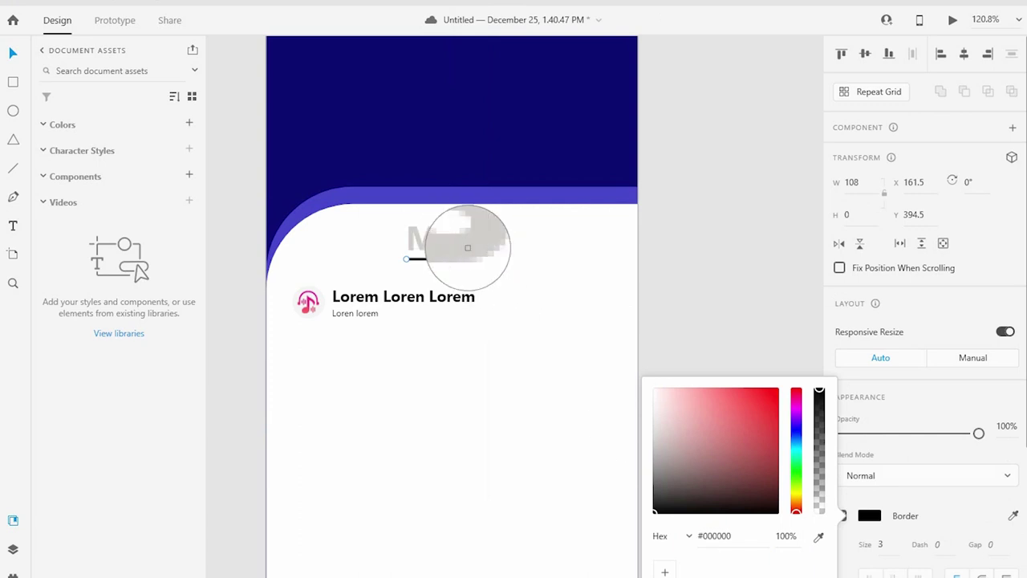
pyautogui.click(490, 251)
pyautogui.hotkey('ctrl', 'z')
pyautogui.press('Escape')
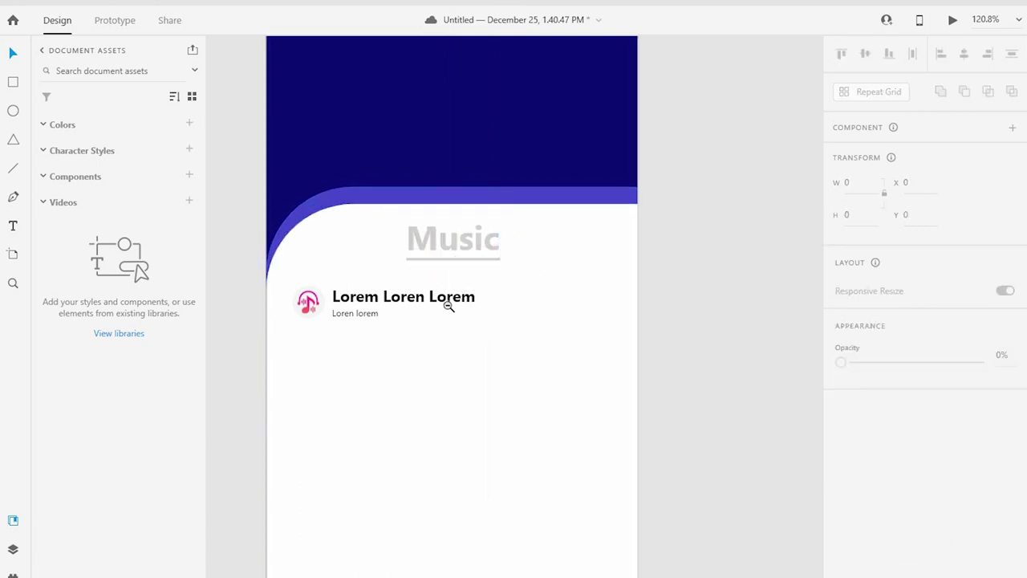
pyautogui.hotkey('ctrl', '1')
# - Duplicate the song title, retype it as 3.34, and move it to the row's right edge
pyautogui.moveTo(397, 255); pyautogui.dragTo(539, 257)
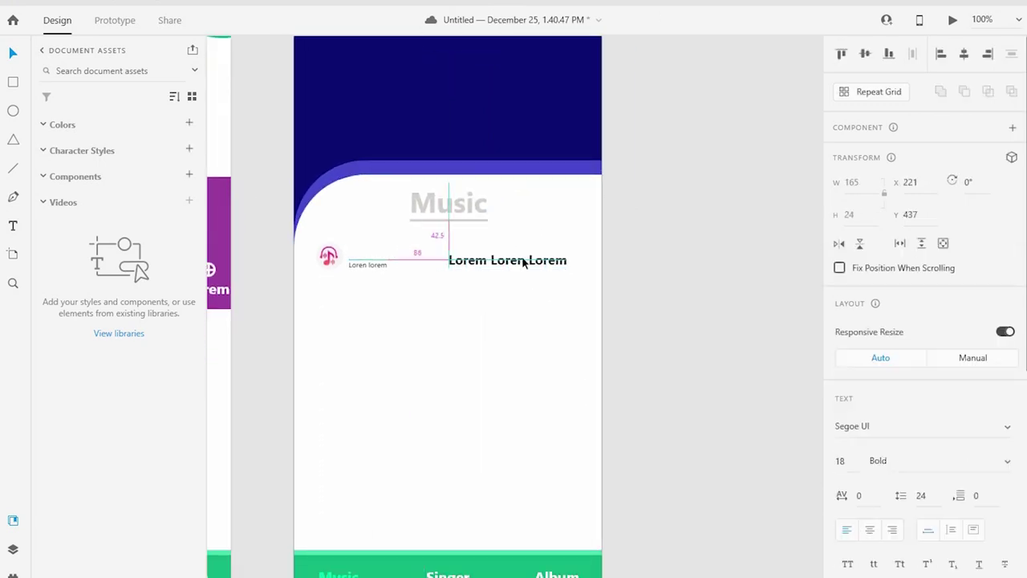
pyautogui.doubleClick(539, 256)
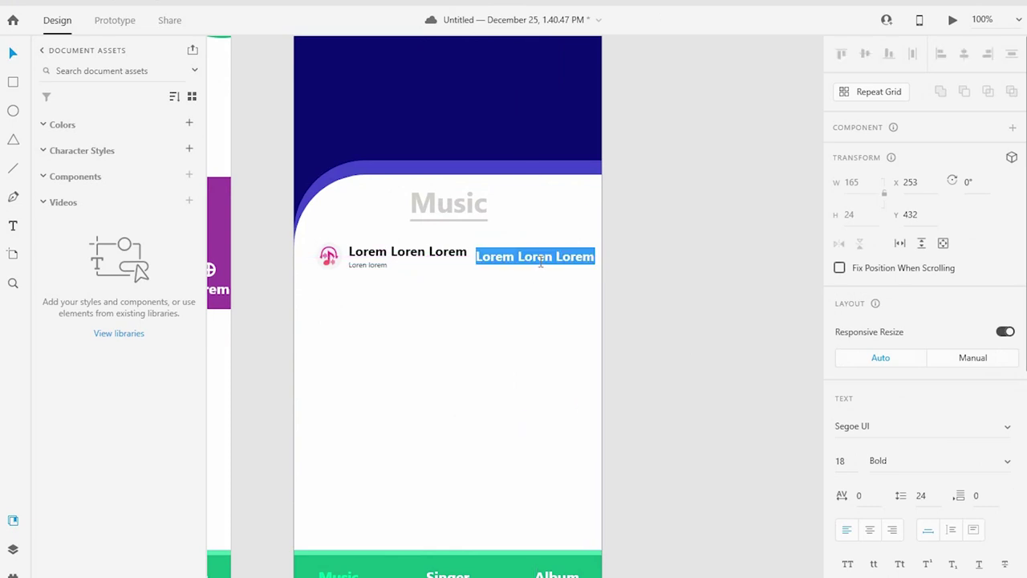
pyautogui.write('3.34')
pyautogui.press('Escape')
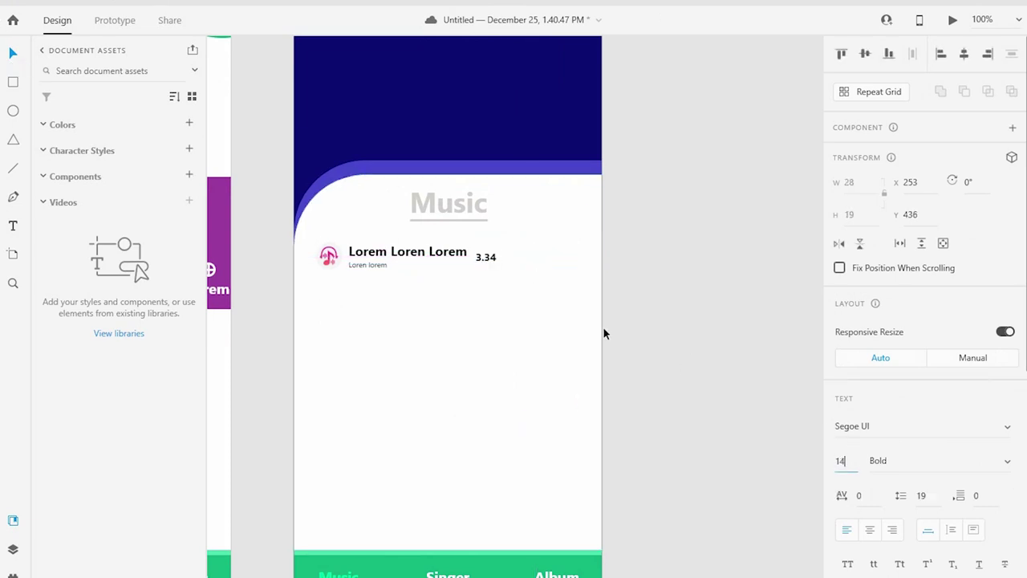
pyautogui.moveTo(568, 269)
pyautogui.mouseDown()
pyautogui.moveTo(578, 262)
pyautogui.moveTo(395, 257)
pyautogui.moveTo(371, 307)
pyautogui.moveTo(381, 405)
pyautogui.moveTo(374, 451)
pyautogui.mouseUp()
# - Group the song row and duplicate it into five rows below the heading
pyautogui.keyDown('shift'); pyautogui.click(394, 252); pyautogui.keyUp('shift')
pyautogui.keyDown('shift'); pyautogui.click(328, 256); pyautogui.keyUp('shift')
pyautogui.hotkey('ctrl', 'g')
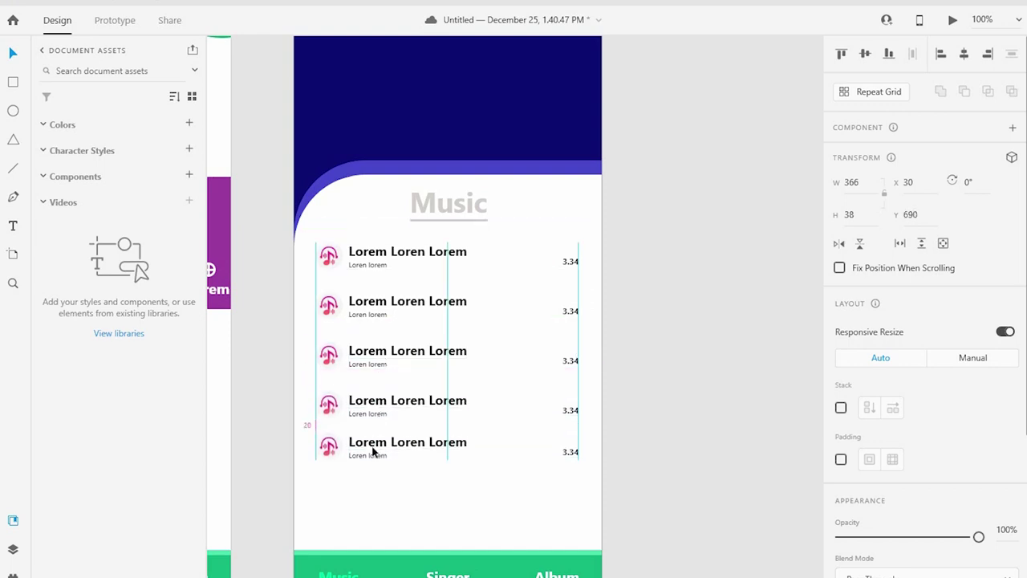
pyautogui.scroll(-2, 375, 451)
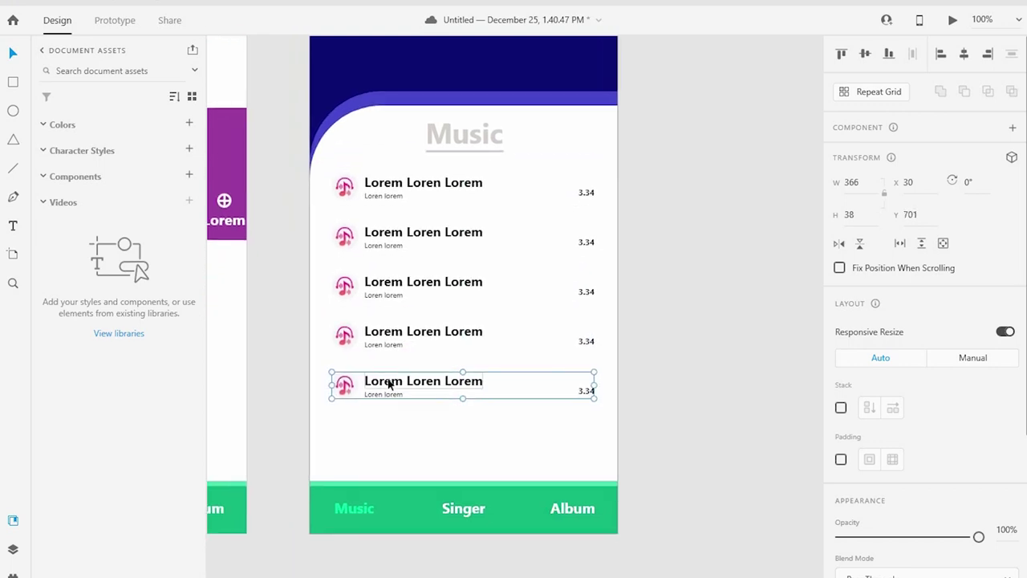
pyautogui.click(706, 481)
# - Draw a rectangle above the green tab bar and fill it navy #0E2D50
pyautogui.click(13, 108)
pyautogui.moveTo(616, 413); pyautogui.dragTo(417, 484)
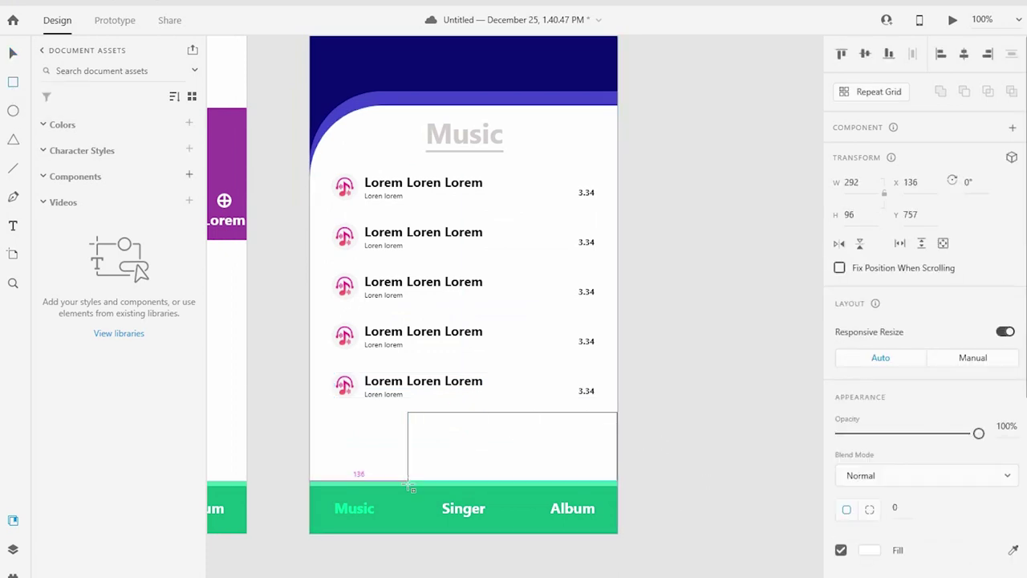
pyautogui.scroll(-2, 754, 449)
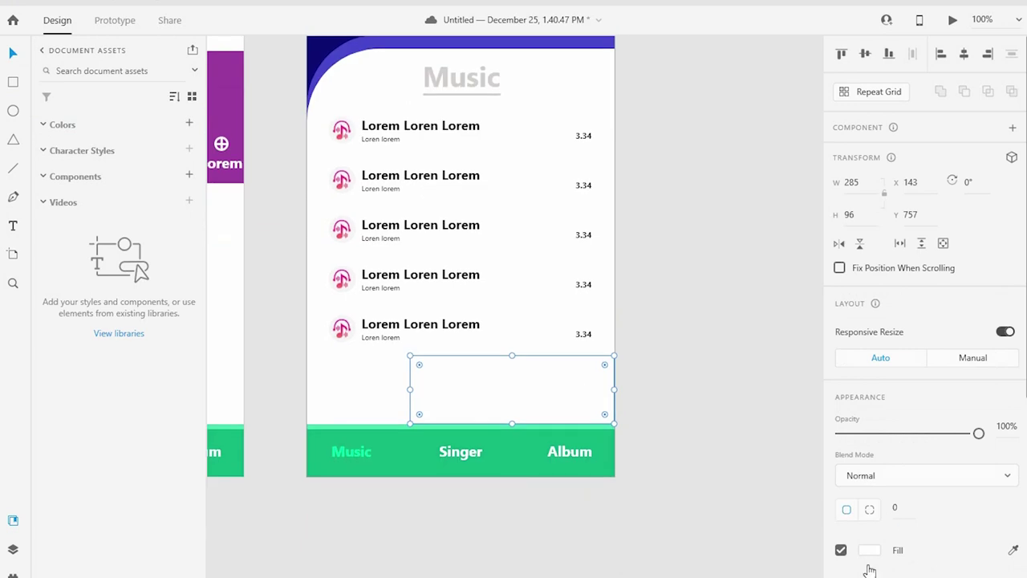
pyautogui.scroll(-3, 874, 356)
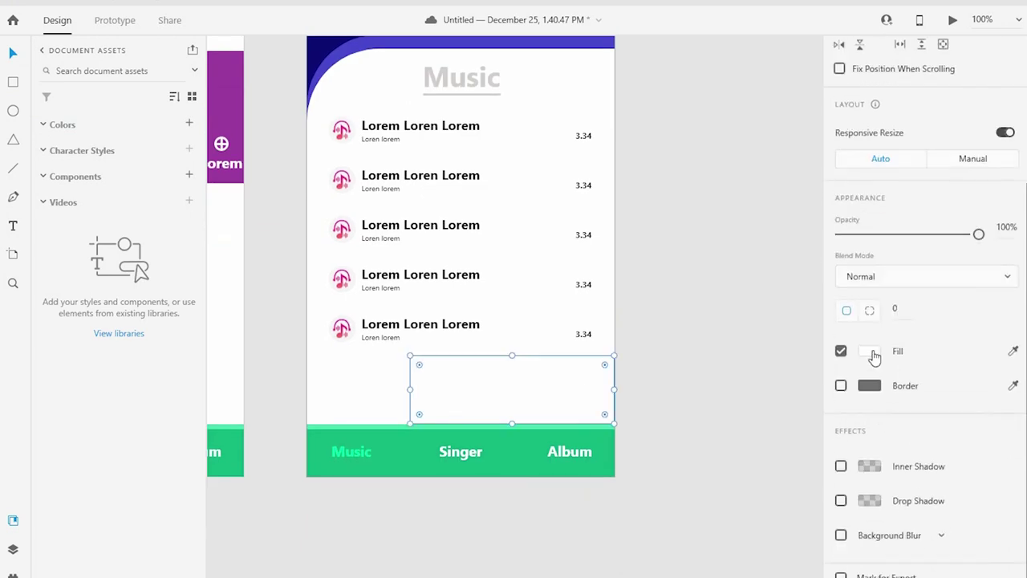
pyautogui.click(869, 351)
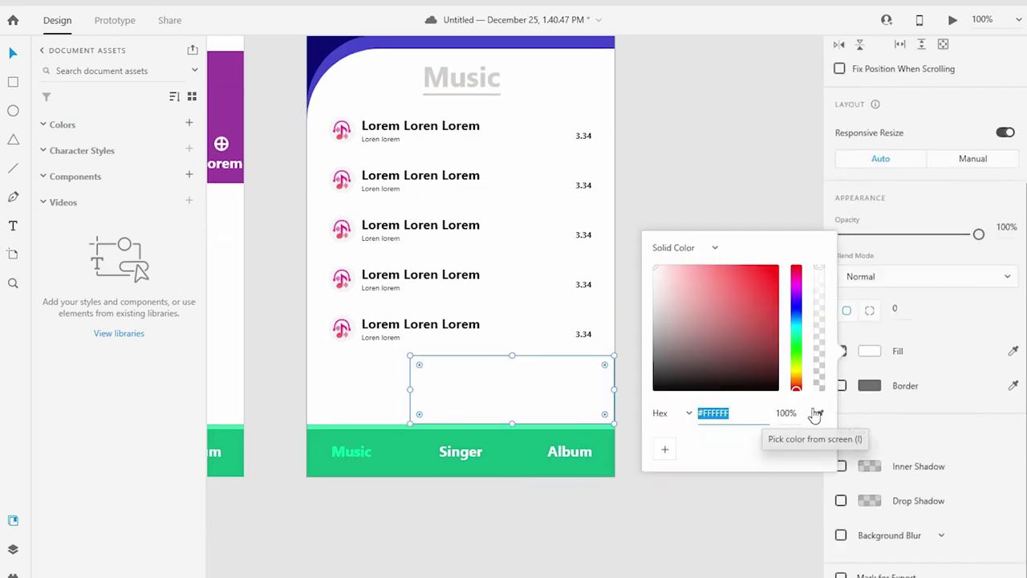
pyautogui.click(796, 317)
pyautogui.click(722, 375)
pyautogui.moveTo(722, 375); pyautogui.dragTo(755, 354)
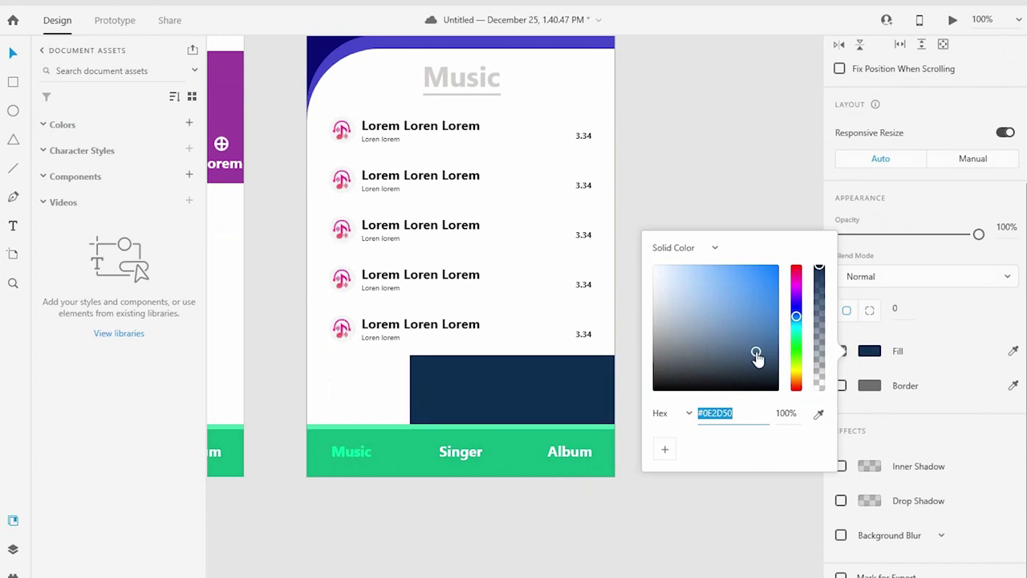
pyautogui.click(678, 234)
# - Round the navy box's top-left corner with a radius of 50
pyautogui.click(512, 397)
pyautogui.scroll(-4, 890, 529)
pyautogui.scroll(2, 883, 441)
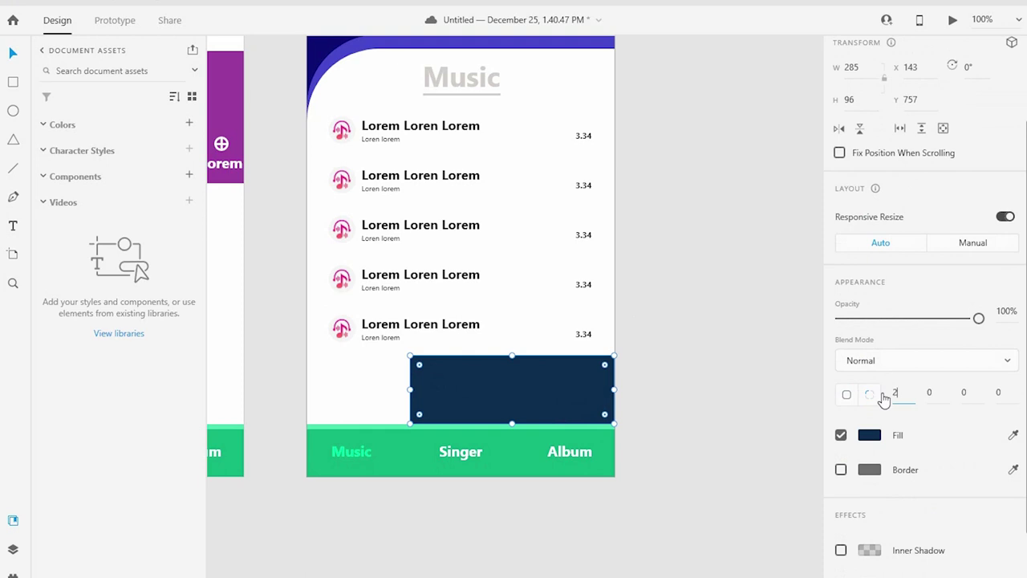
pyautogui.write('50')
pyautogui.press('Return')
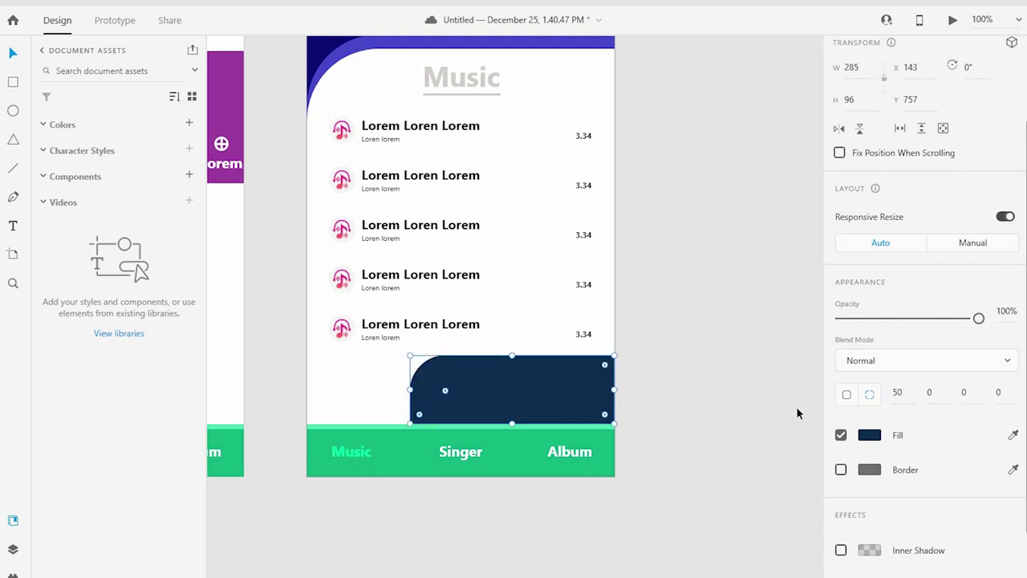
pyautogui.click(796, 405)
pyautogui.moveTo(683, 422); pyautogui.dragTo(696, 432)
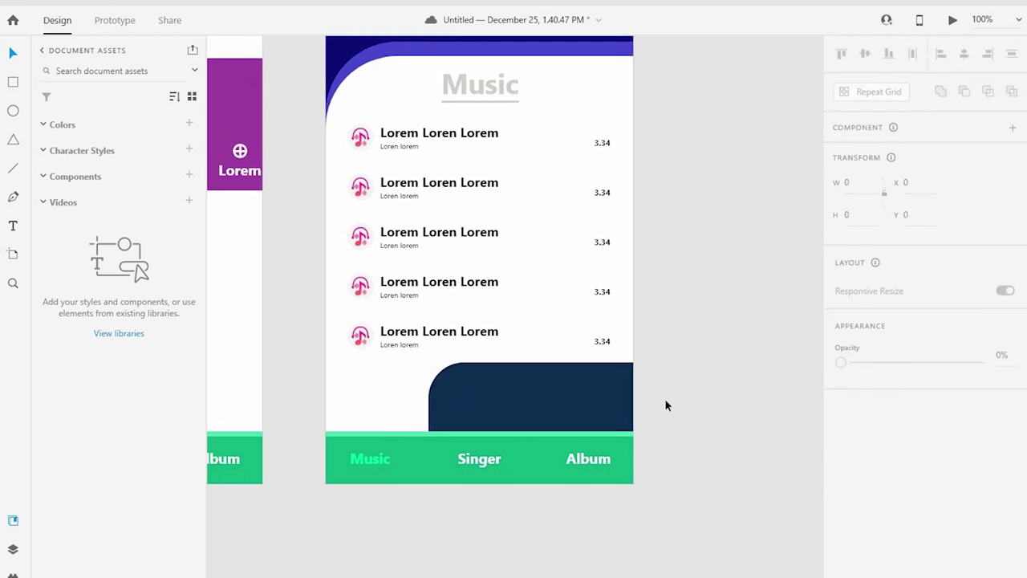
pyautogui.moveTo(665, 400); pyautogui.dragTo(641, 379)
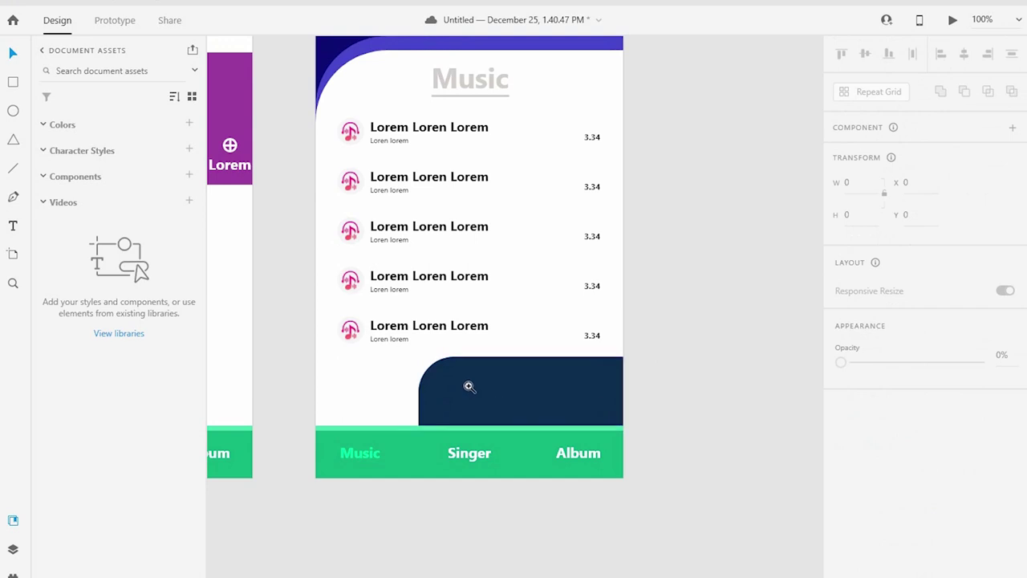
# - Shorten the navy panel by lowering its top edge
pyautogui.scroll(3, 538, 456)
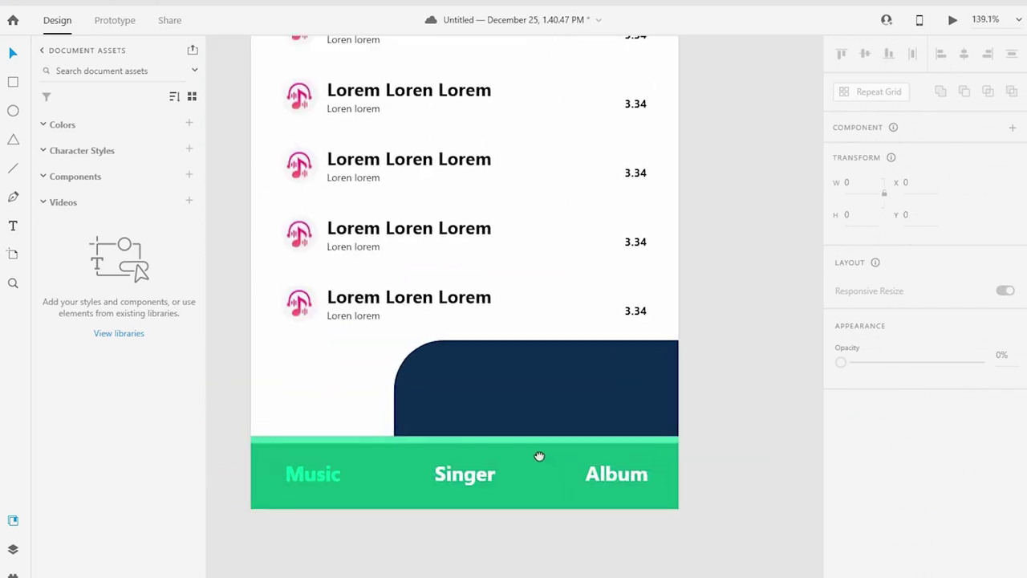
pyautogui.click(527, 385)
pyautogui.moveTo(527, 385); pyautogui.dragTo(527, 403)
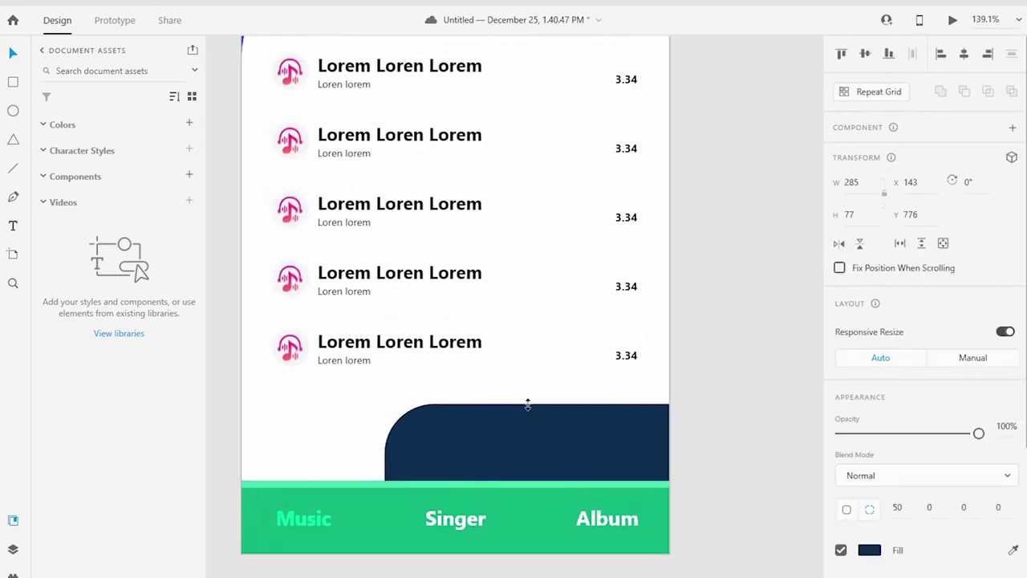
pyautogui.click(719, 436)
pyautogui.scroll(-1, 719, 438)
pyautogui.click(612, 401)
pyautogui.click(671, 454)
pyautogui.click(499, 458)
pyautogui.click(360, 454)
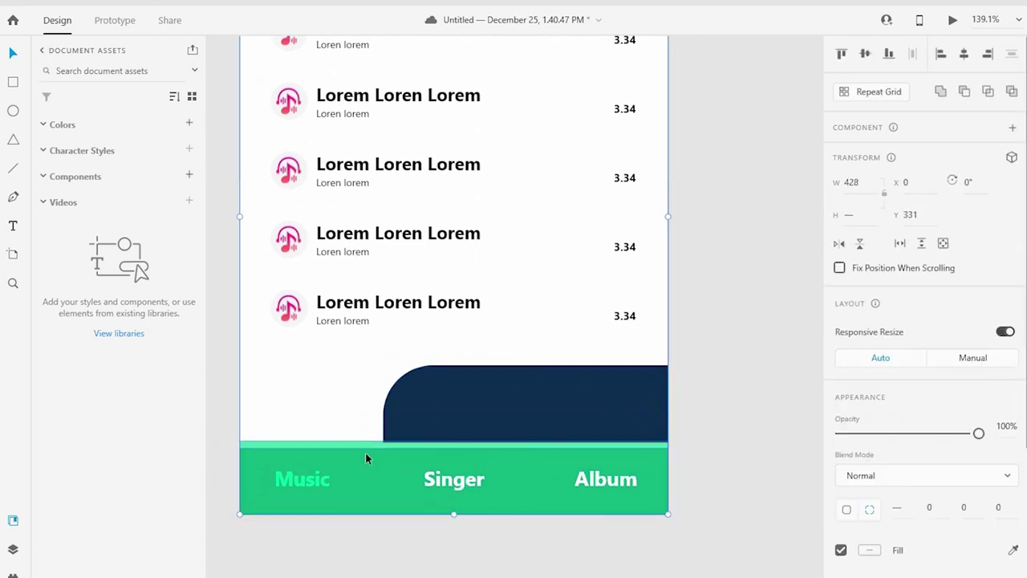
pyautogui.press('Escape')
pyautogui.click(642, 446)
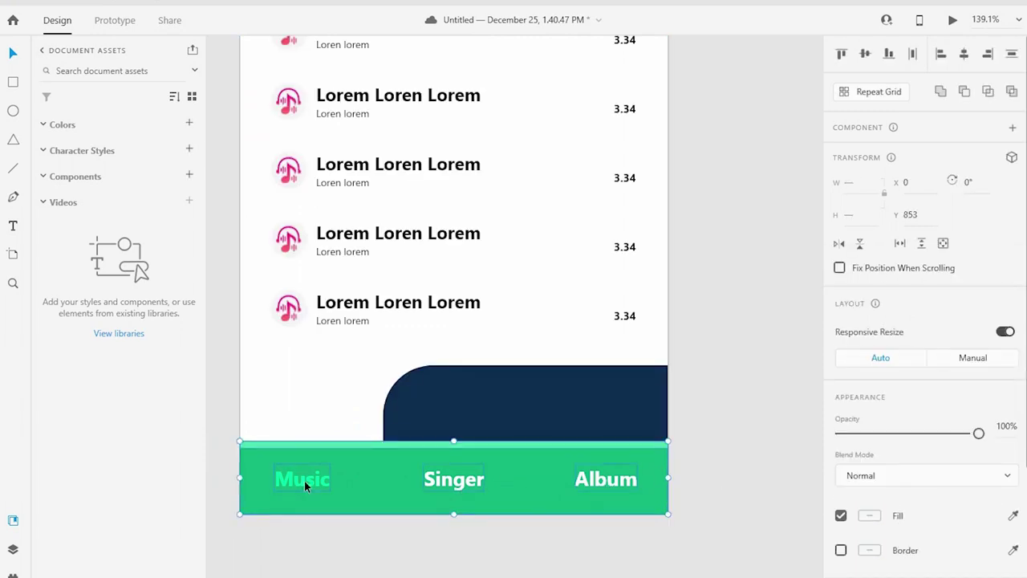
pyautogui.click(734, 475)
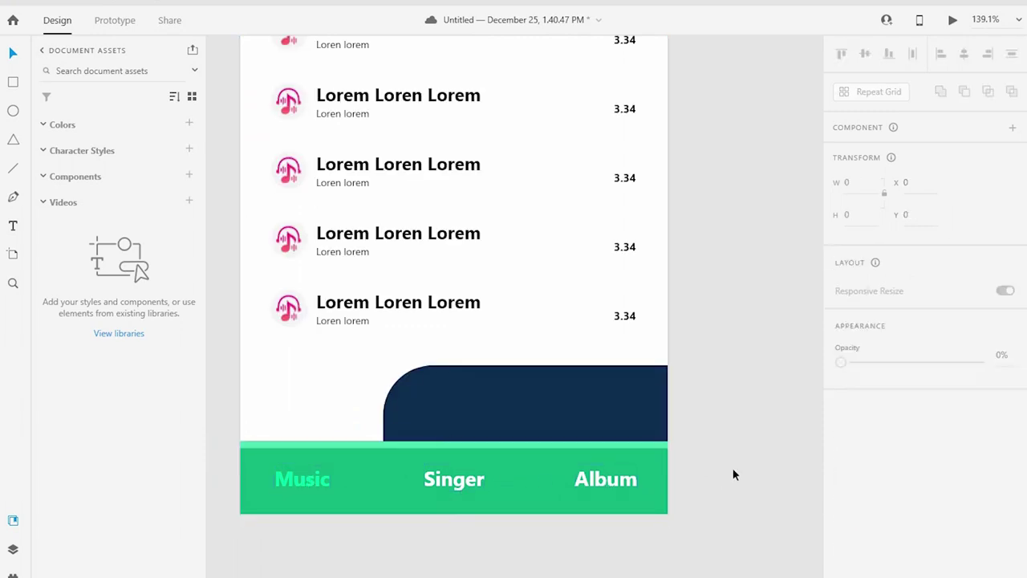
# - Copy the last song row's text onto the navy panel, make it white, right-align the subtitle
pyautogui.click(408, 300)
pyautogui.rightClick(419, 332)
pyautogui.press('Escape')
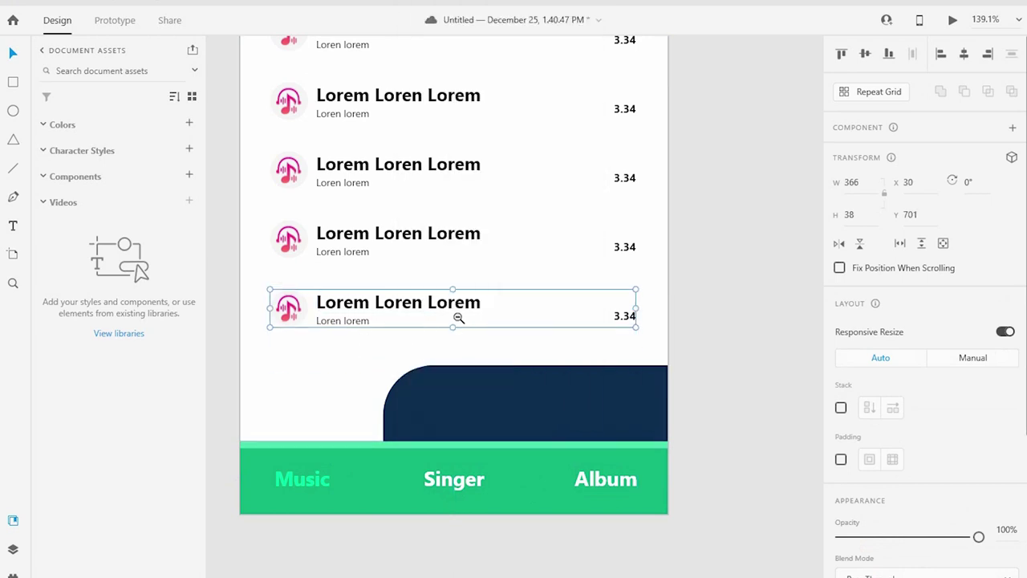
pyautogui.hotkey('ctrl', '-')
pyautogui.moveTo(291, 359); pyautogui.dragTo(742, 366)
pyautogui.scroll(3, 749, 431)
pyautogui.scroll(-5, 895, 451)
pyautogui.scroll(-1, 895, 452)
pyautogui.click(868, 472)
pyautogui.click(655, 368)
pyautogui.moveTo(507, 325)
pyautogui.mouseDown()
pyautogui.moveTo(621, 342)
pyautogui.moveTo(608, 340)
pyautogui.mouseUp()
pyautogui.click(528, 341)
pyautogui.click(686, 367)
# - Draw a no-fill circle with a thin white outline at the panel's left, beside the texts
pyautogui.press('z')
pyautogui.moveTo(298, 217); pyautogui.dragTo(722, 455)
pyautogui.press('e')
pyautogui.moveTo(396, 338); pyautogui.dragTo(416, 391)
pyautogui.click(13, 52)
pyautogui.click(840, 515)
pyautogui.click(869, 551)
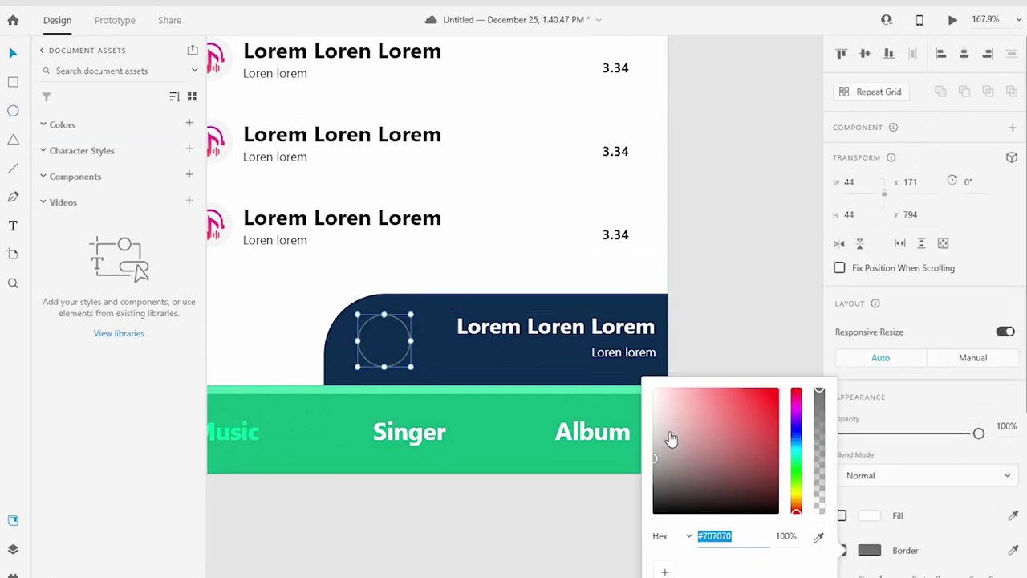
pyautogui.moveTo(671, 439); pyautogui.dragTo(653, 388)
pyautogui.click(882, 573)
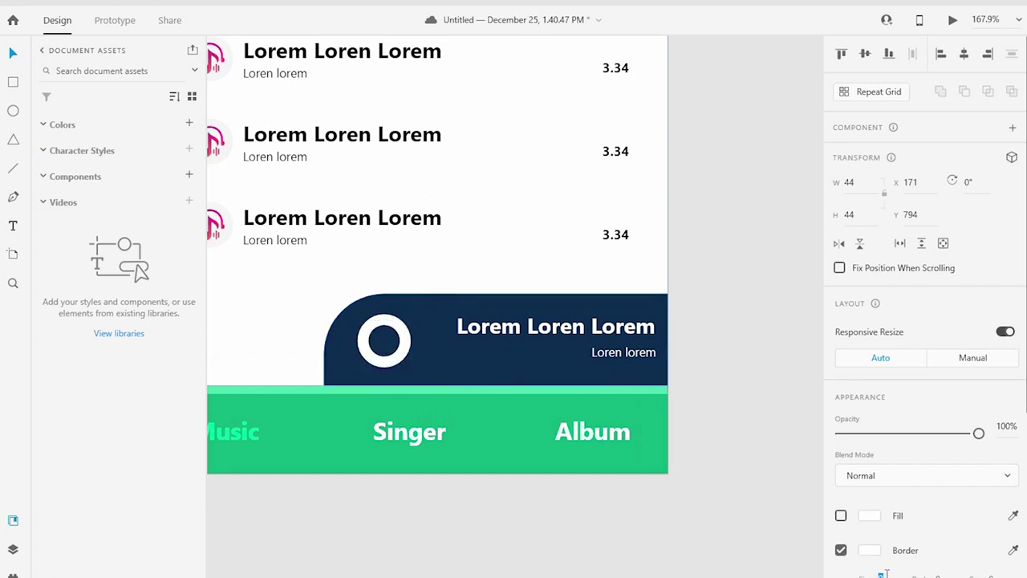
pyautogui.press('Down')
pyautogui.press('Down')
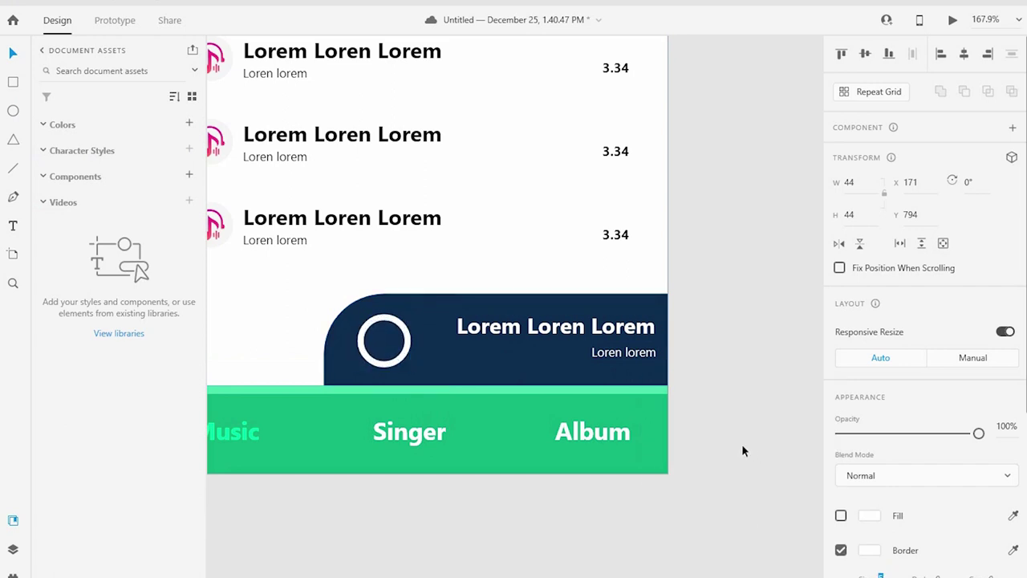
pyautogui.moveTo(417, 351); pyautogui.dragTo(438, 350)
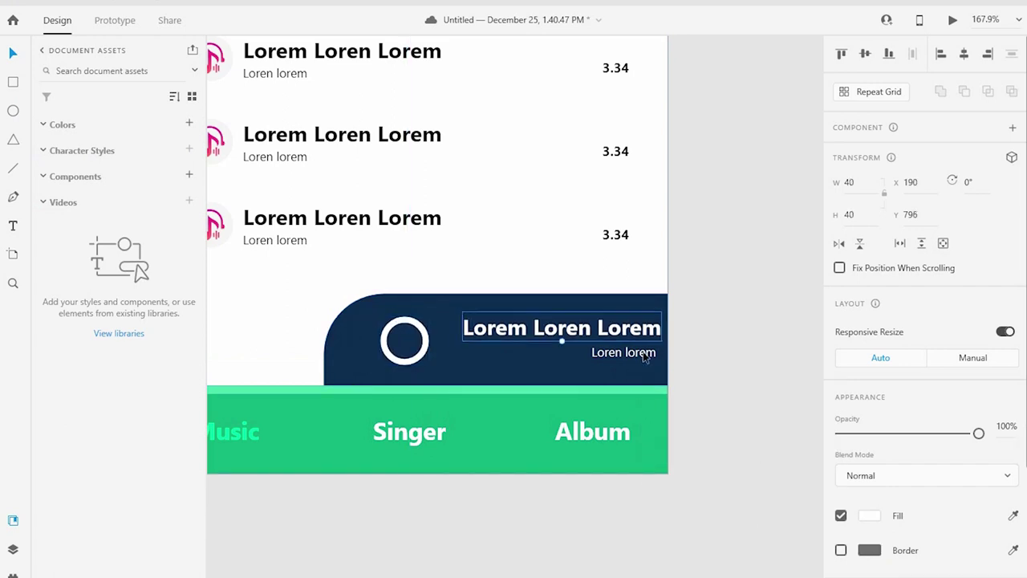
pyautogui.moveTo(658, 356); pyautogui.dragTo(632, 361)
pyautogui.click(426, 345)
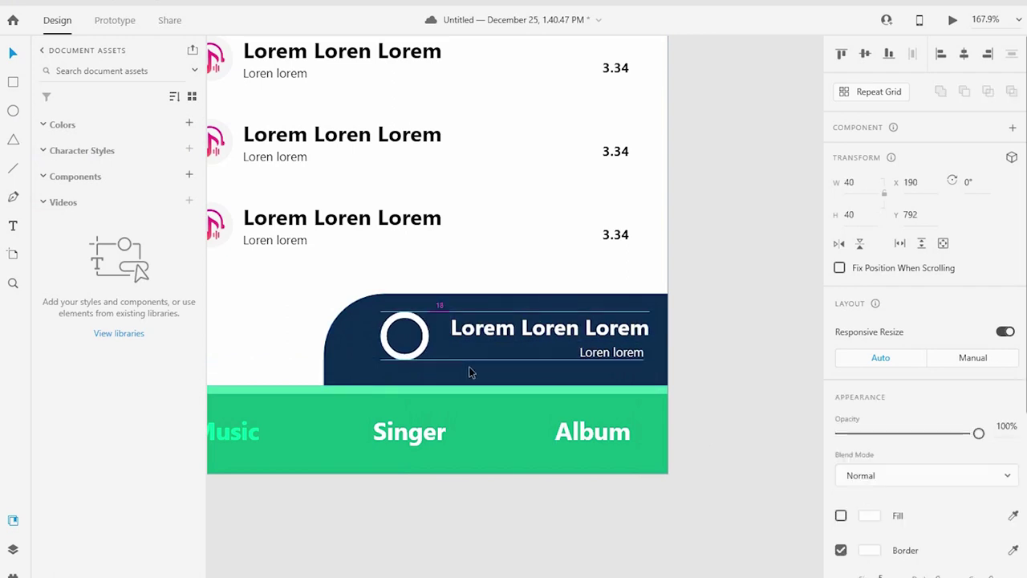
pyautogui.click(748, 386)
# - Draw a short vertical bar with a white stroke inside the circle
pyautogui.press('l')
pyautogui.moveTo(400, 329); pyautogui.dragTo(399, 343)
pyautogui.click(869, 515)
pyautogui.click(564, 381)
pyautogui.click(869, 515)
pyautogui.click(886, 545)
# - Add and lengthen a second pause bar, then shrink the pause icon
pyautogui.press('Escape')
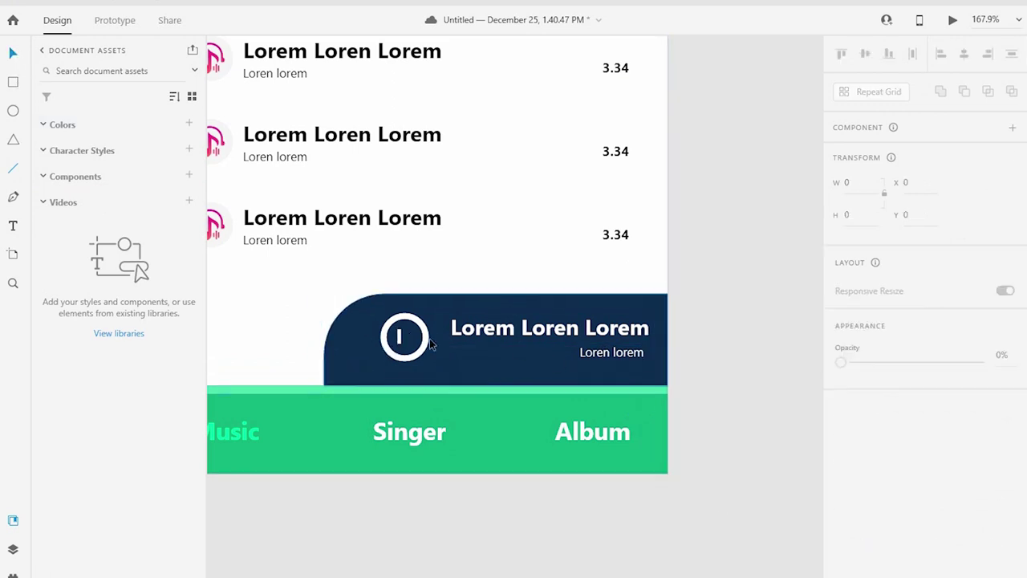
pyautogui.moveTo(399, 337)
pyautogui.mouseDown()
pyautogui.moveTo(413, 336)
pyautogui.moveTo(412, 370)
pyautogui.mouseUp()
pyautogui.scroll(5, 403, 341)
pyautogui.moveTo(421, 329); pyautogui.dragTo(419, 345)
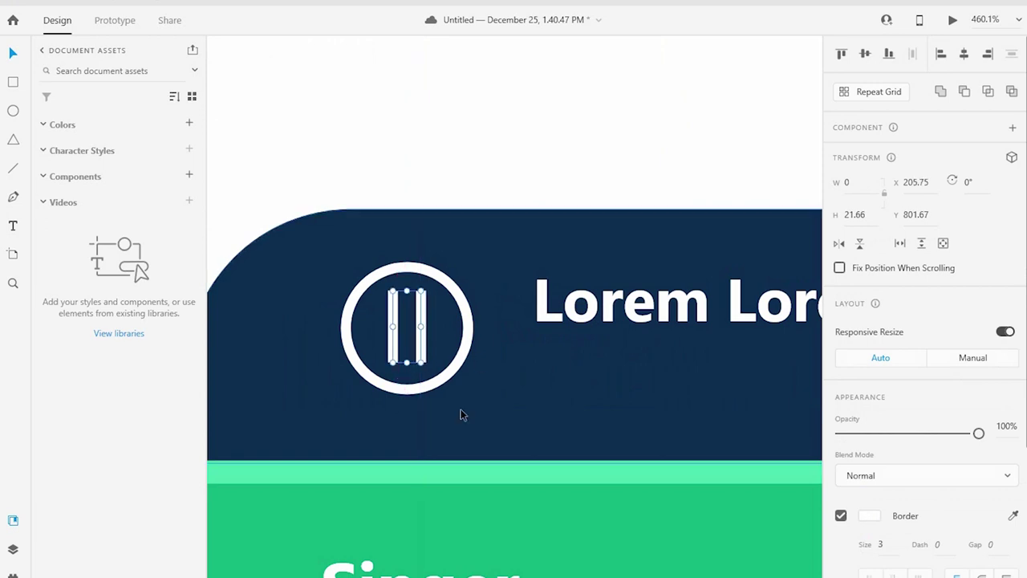
pyautogui.scroll(-3, 439, 359)
pyautogui.scroll(1, 439, 359)
pyautogui.press('Escape')
pyautogui.moveTo(430, 387); pyautogui.dragTo(421, 376)
# - Change the pause circle's outline join style, keeping the stroke gap at 0
pyautogui.click(388, 330)
pyautogui.doubleClick(388, 330)
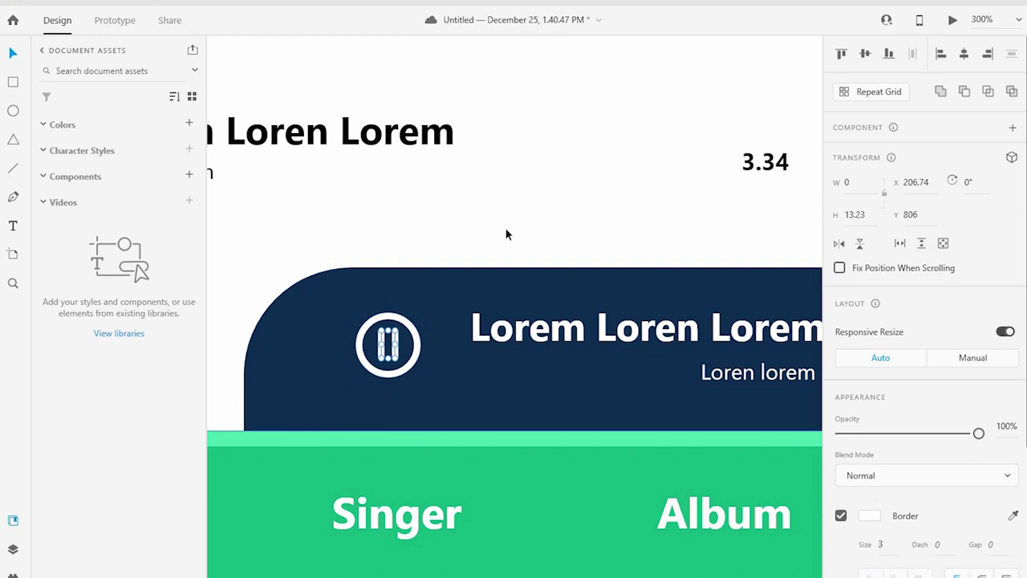
pyautogui.click(507, 233)
pyautogui.click(415, 357)
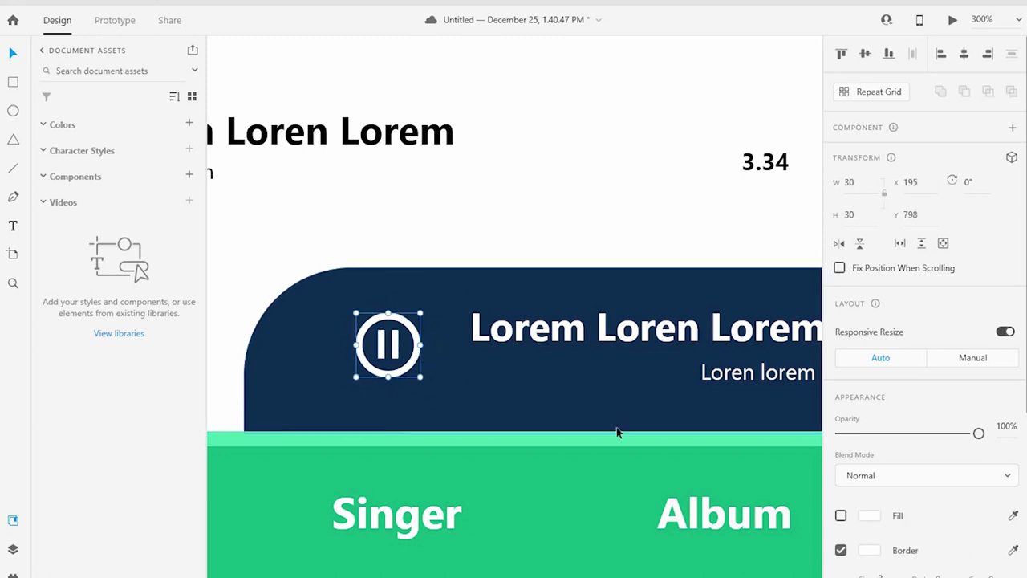
pyautogui.scroll(-3, 951, 481)
pyautogui.scroll(-3, 910, 447)
pyautogui.click(919, 381)
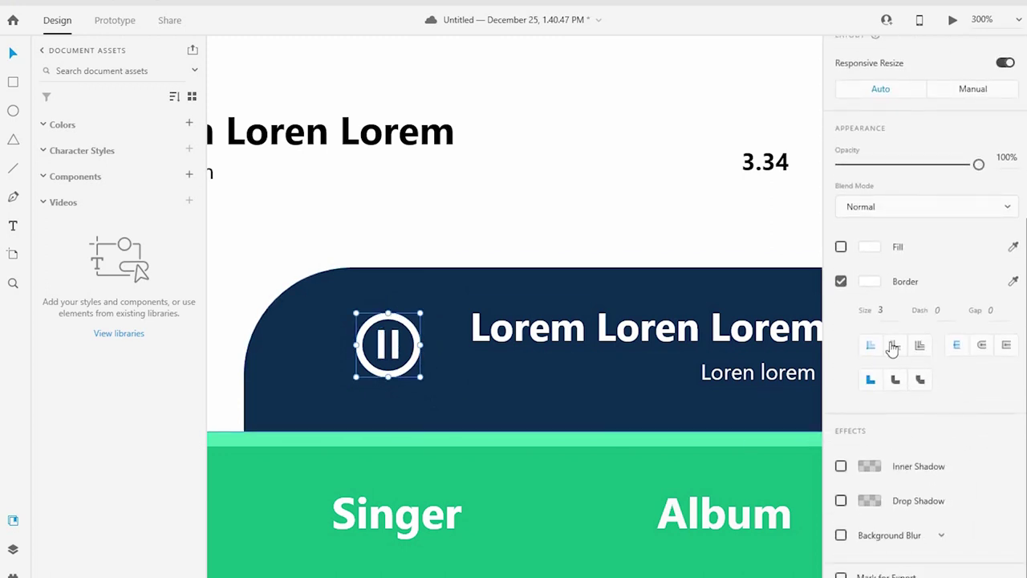
pyautogui.press('Escape')
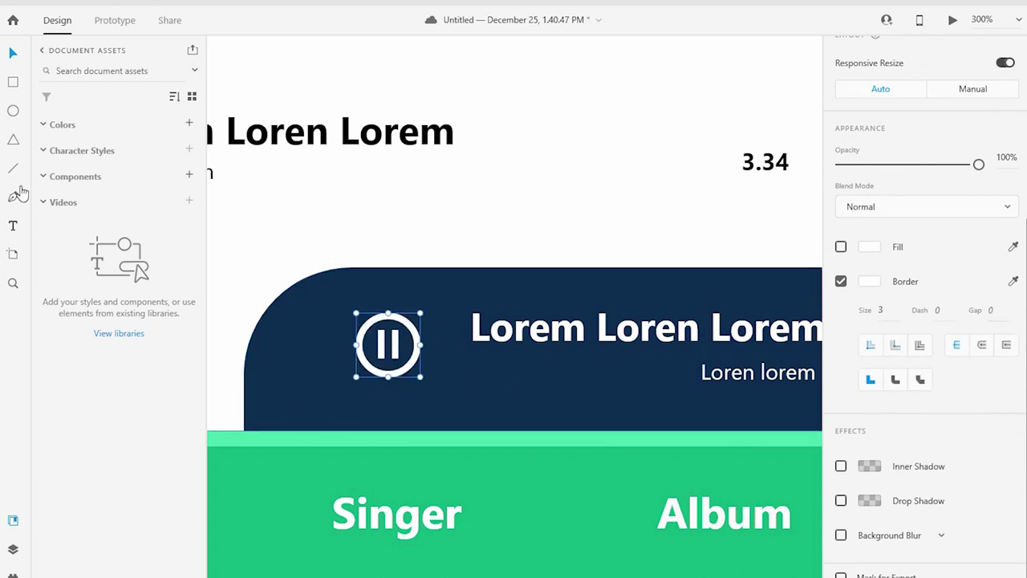
# - Draw a diagonal line across the pause icon and edit its points
pyautogui.click(14, 172)
pyautogui.moveTo(364, 305); pyautogui.dragTo(428, 376)
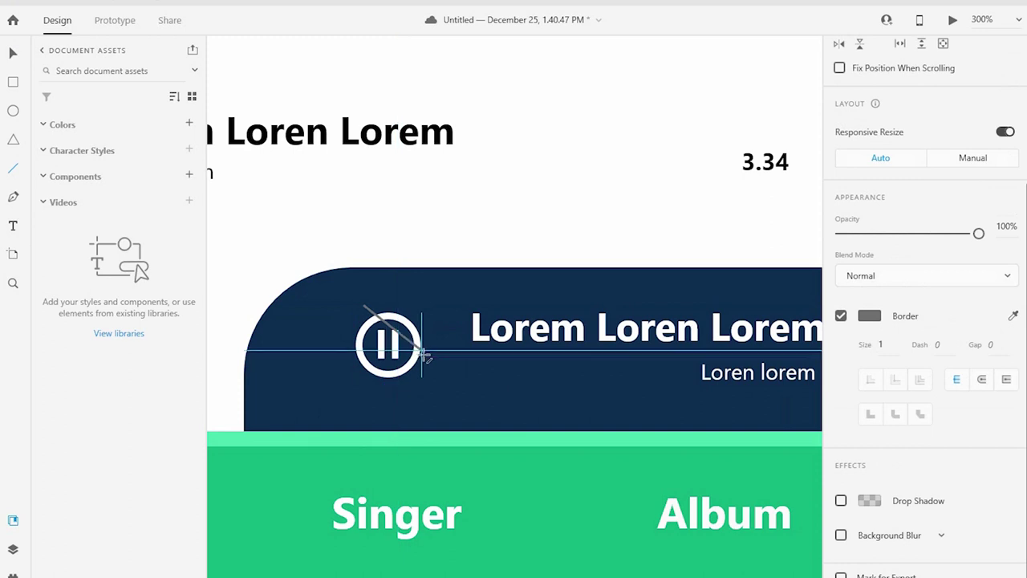
pyautogui.click(13, 52)
pyautogui.rightClick(413, 328)
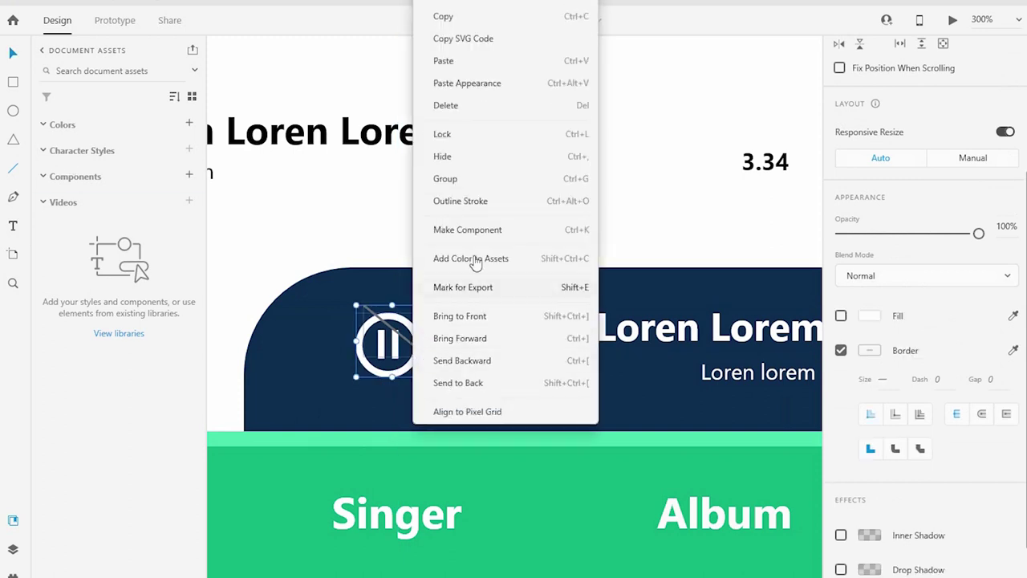
pyautogui.press('Escape')
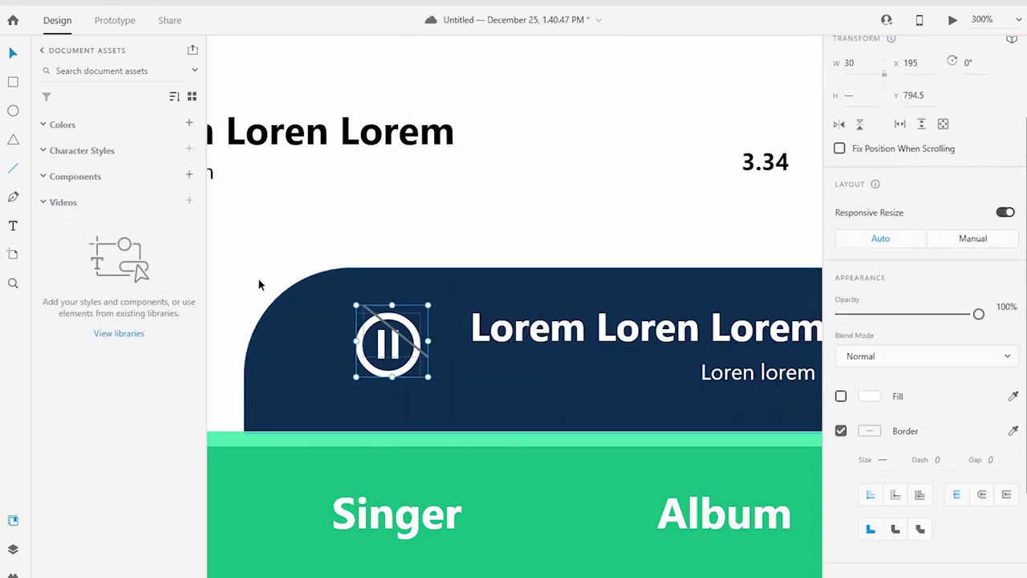
pyautogui.click(365, 308)
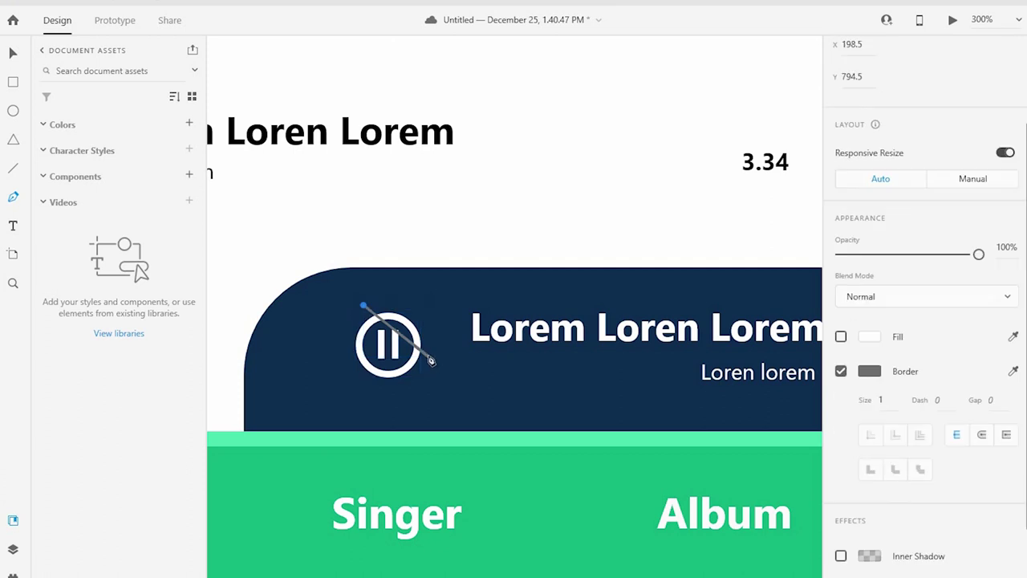
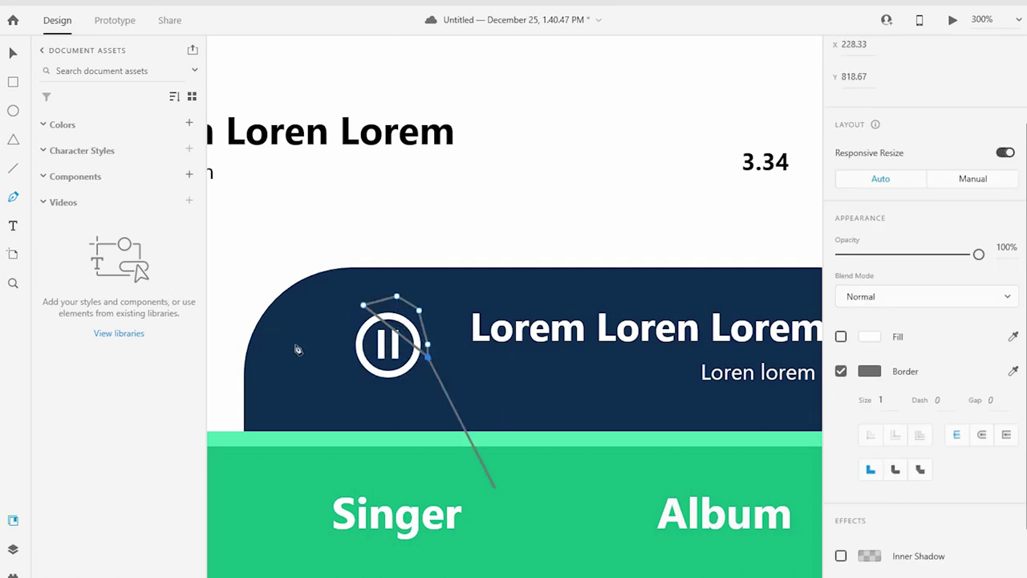
# - Close the Pen outline over the pause ring and use it as a mask on the icon
pyautogui.press('Escape')
pyautogui.press('p')
pyautogui.click(360, 305)
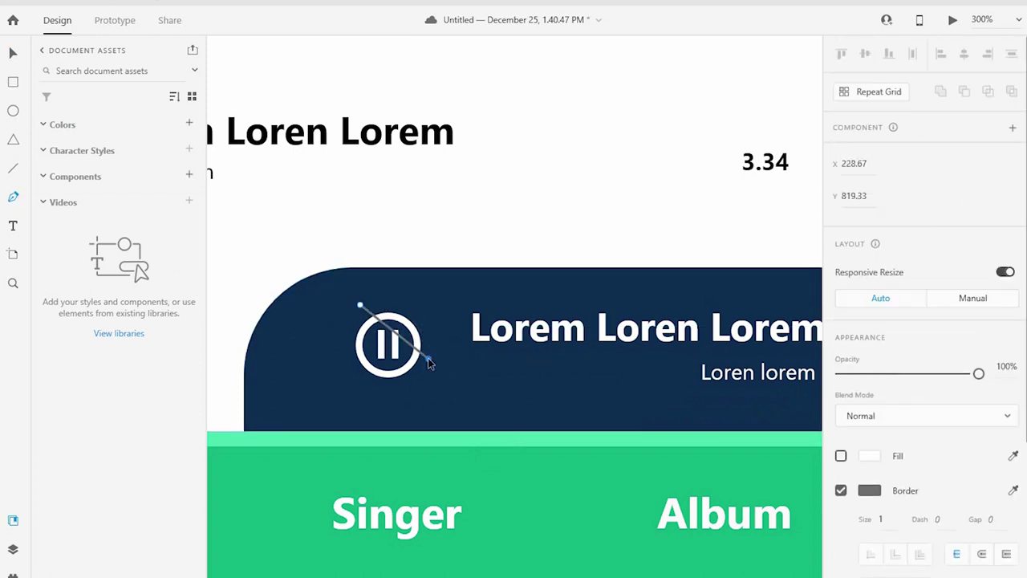
pyautogui.press('Escape')
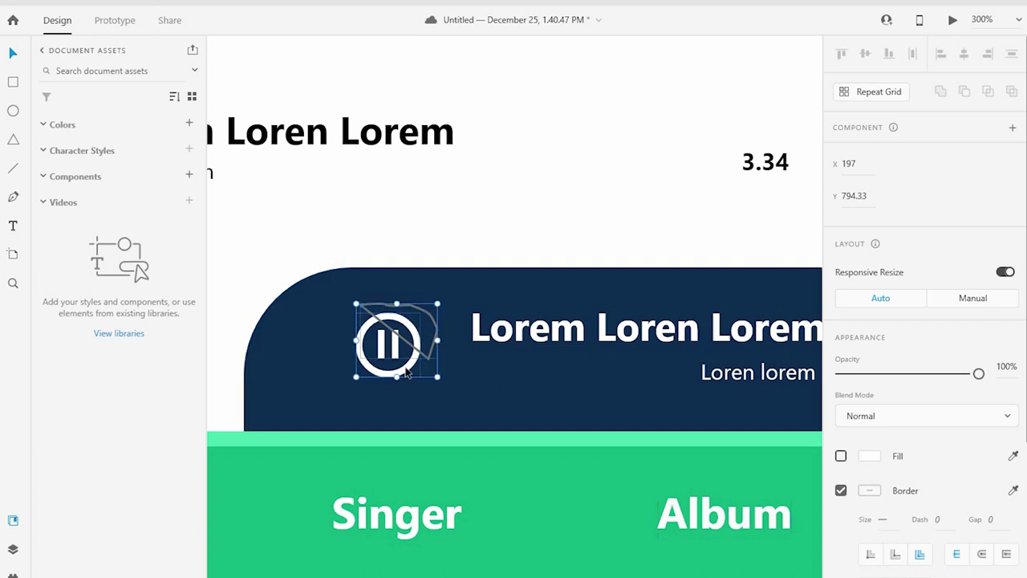
pyautogui.rightClick(406, 340)
pyautogui.click(497, 204)
# - Change the masked ring's border colour to blue #215B98
pyautogui.scroll(-2, 869, 467)
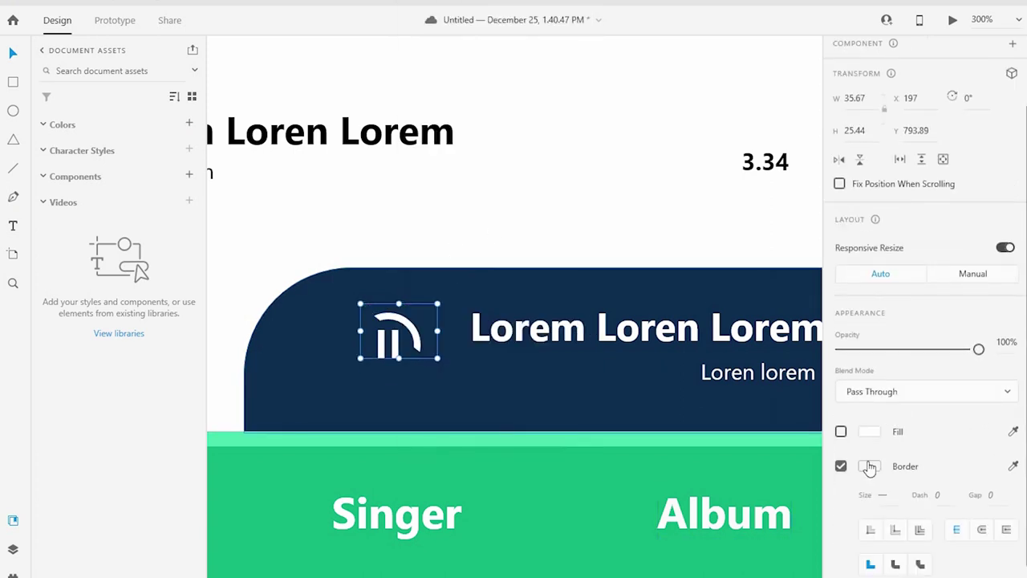
pyautogui.click(871, 432)
pyautogui.click(869, 465)
pyautogui.moveTo(761, 419)
pyautogui.mouseDown()
pyautogui.moveTo(717, 425)
pyautogui.moveTo(753, 424)
pyautogui.mouseUp()
pyautogui.click(819, 516)
pyautogui.click(672, 371)
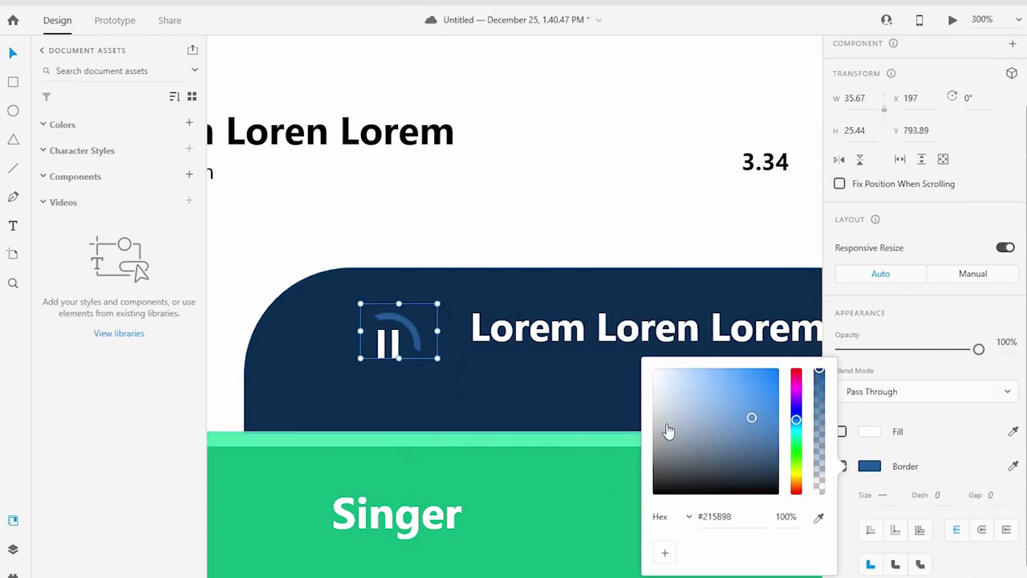
pyautogui.press('Escape')
pyautogui.keyDown('ctrl'); pyautogui.keyDown('alt'); pyautogui.click(474, 332); pyautogui.keyUp('alt'); pyautogui.keyUp('ctrl')
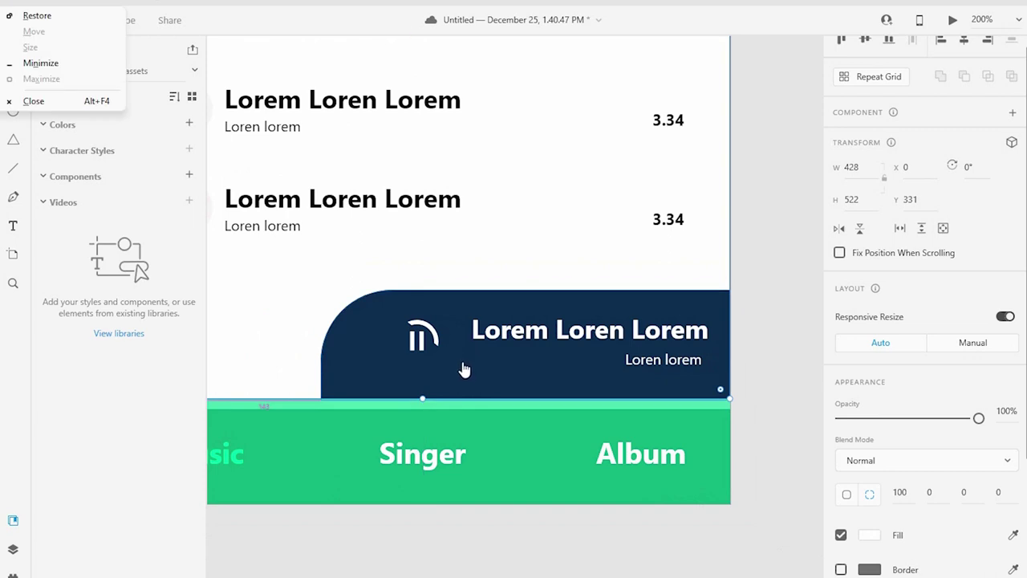
# - Zoom in on the pause icon and undo the last outline colour change
pyautogui.hscroll(2, 481, 257)
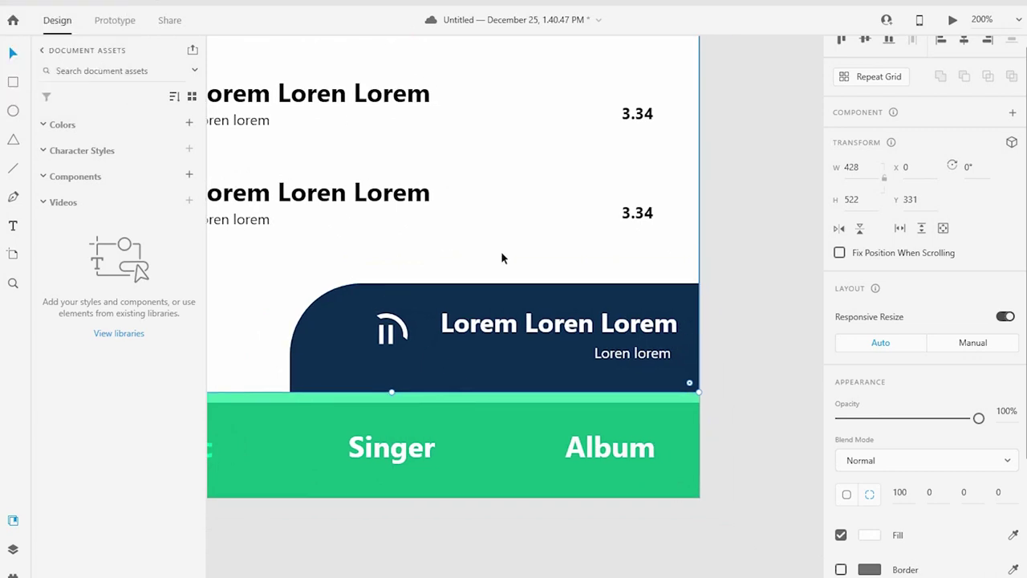
pyautogui.doubleClick(393, 329)
pyautogui.hotkey('ctrl', '3')
pyautogui.hotkey('ctrl', 'alt', 'v')
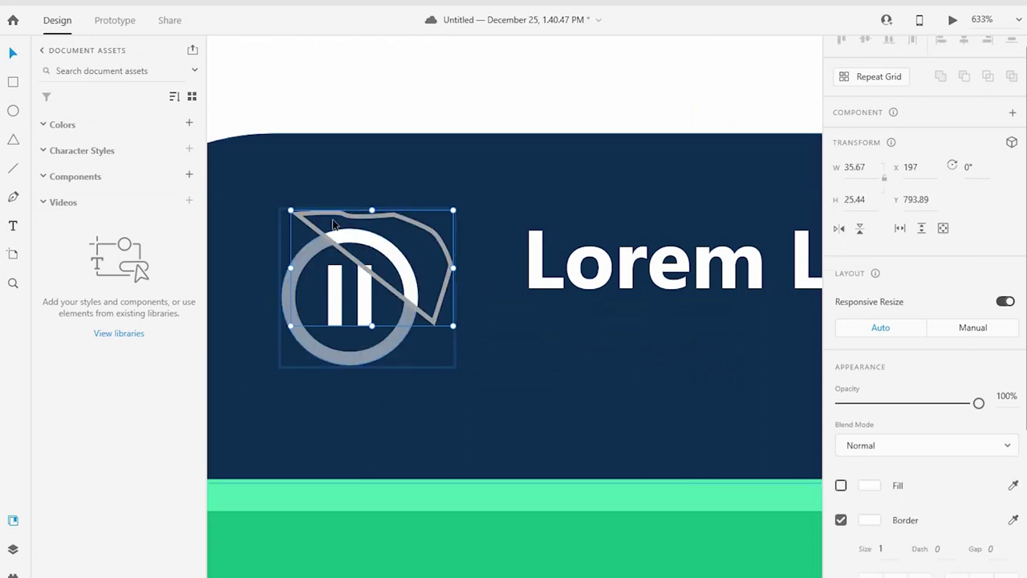
# - Move and add anchor points on the mask path to trim the arc's end
pyautogui.doubleClick(317, 214)
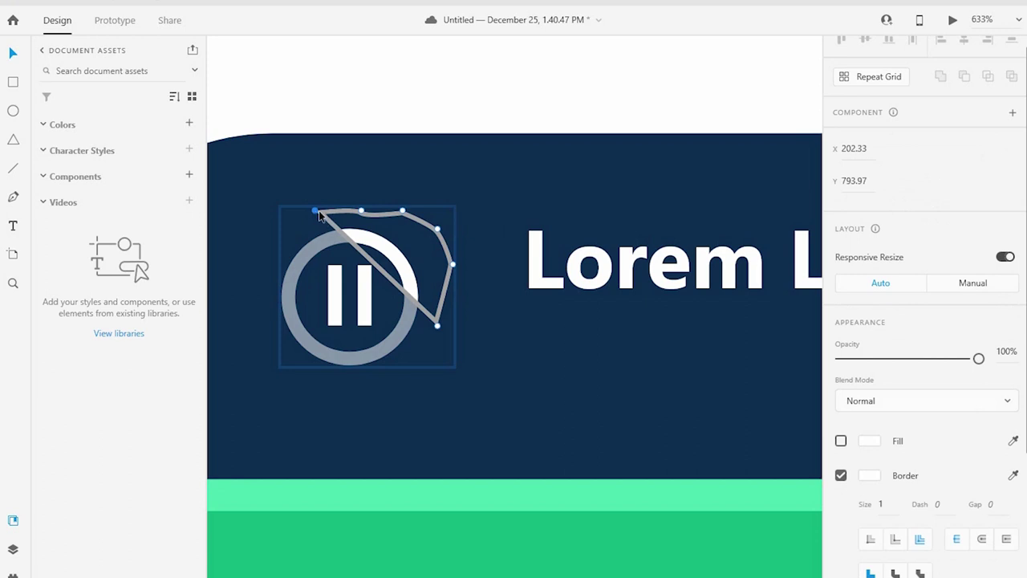
pyautogui.moveTo(437, 326); pyautogui.dragTo(428, 339)
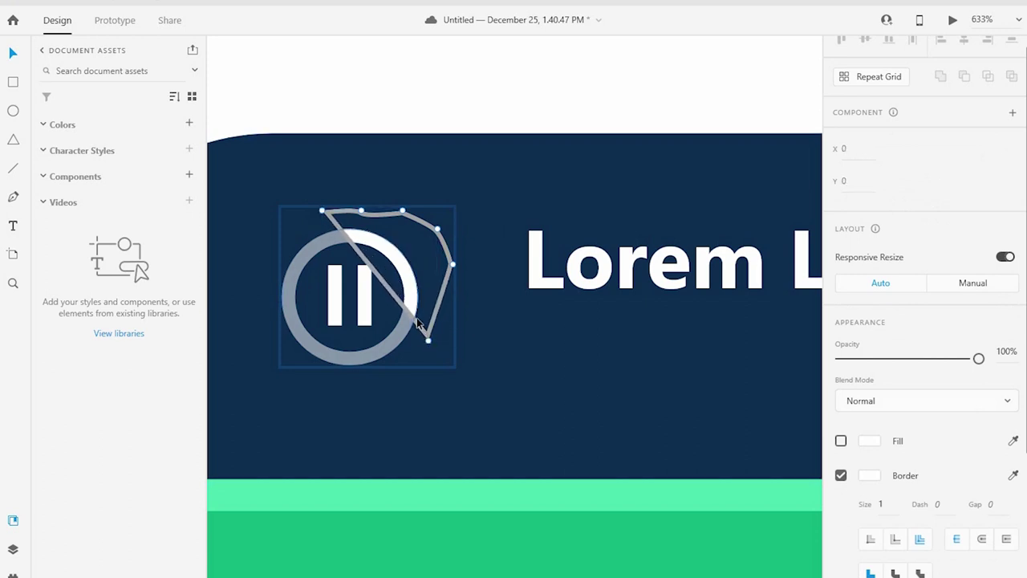
pyautogui.click(430, 322)
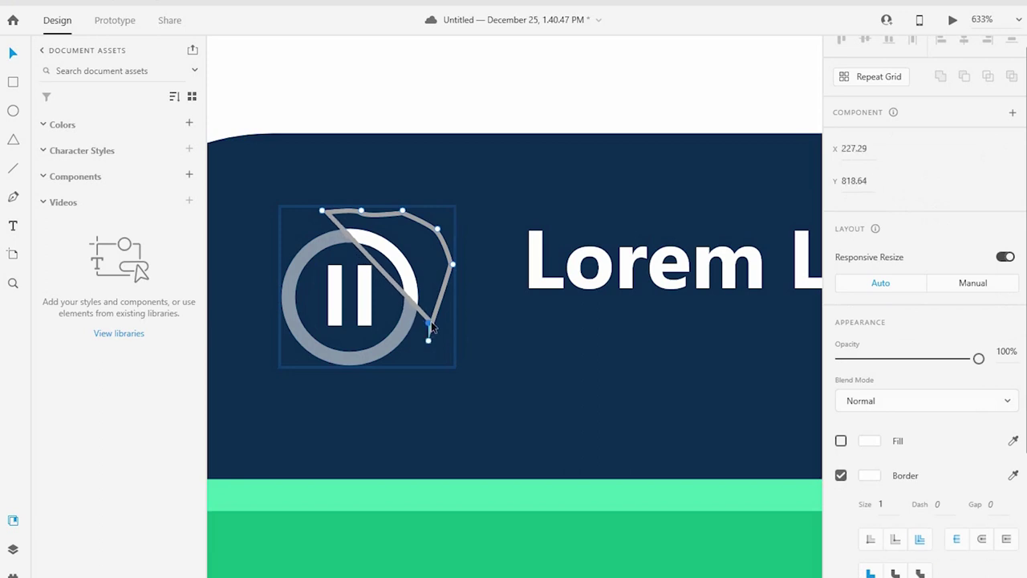
pyautogui.click(319, 214)
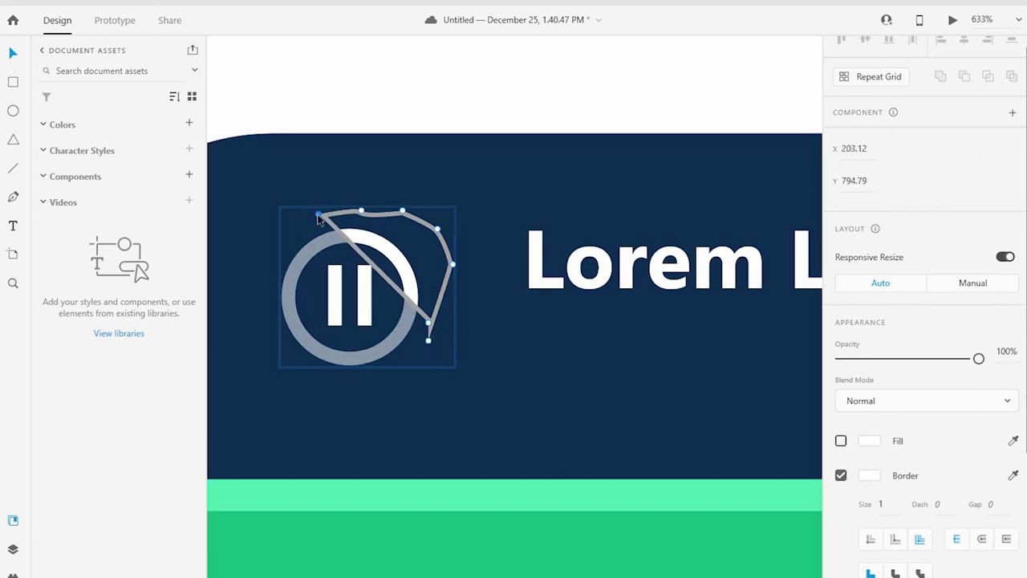
pyautogui.click(348, 213)
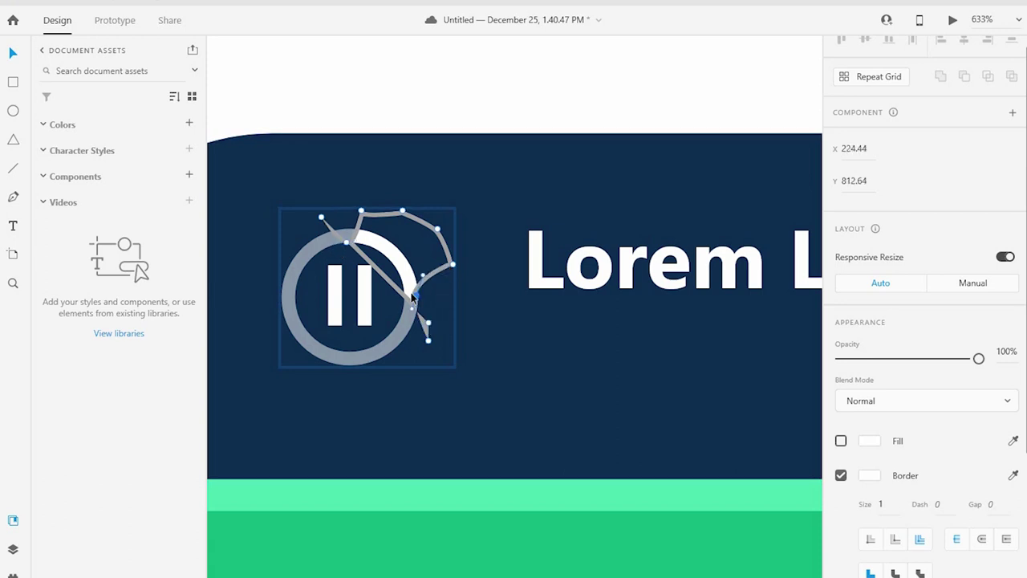
pyautogui.moveTo(408, 296); pyautogui.dragTo(406, 294)
pyautogui.press('Escape')
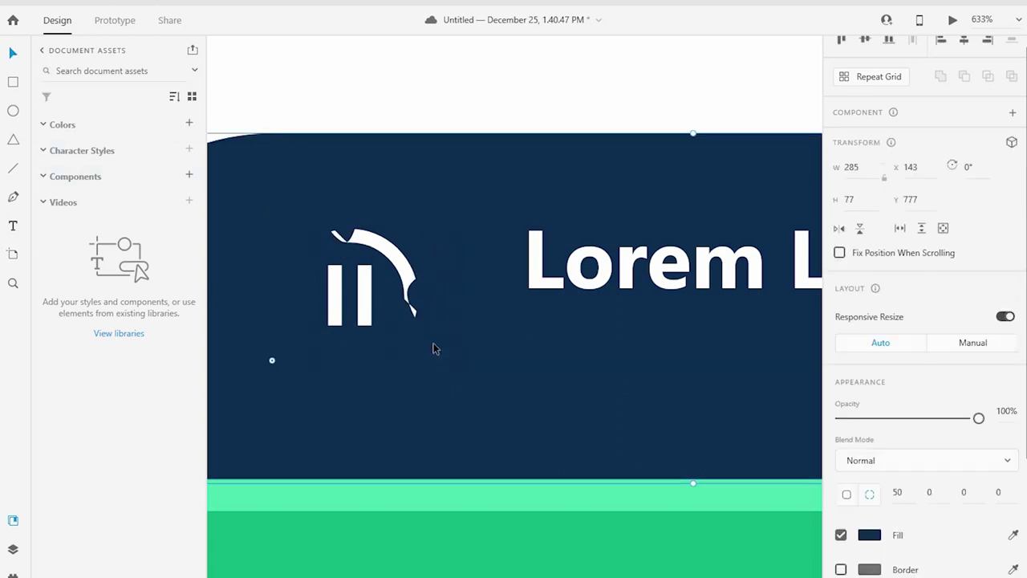
pyautogui.keyDown('alt'); pyautogui.click(479, 302); pyautogui.keyUp('alt')
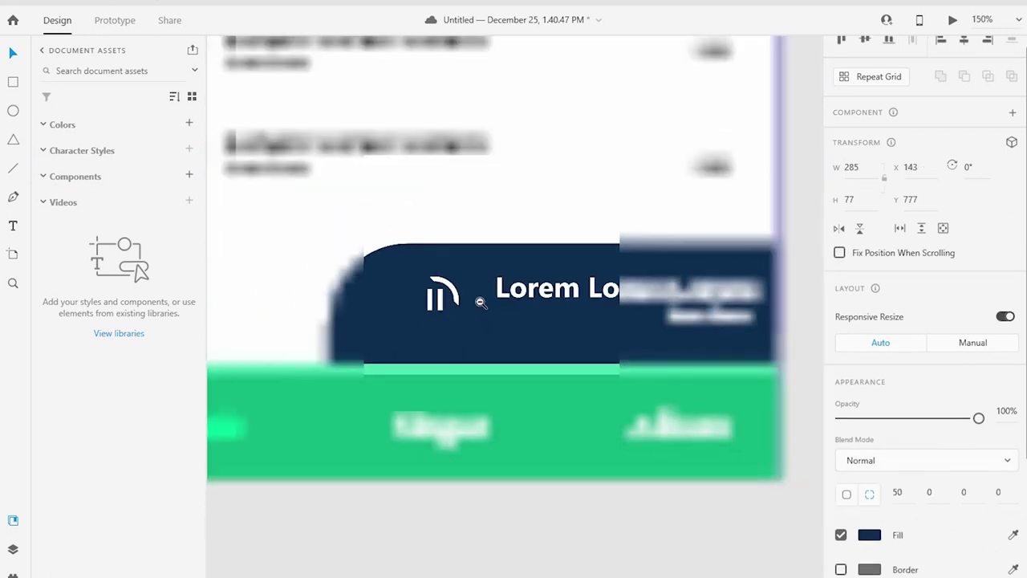
pyautogui.press('Escape')
pyautogui.click(433, 289)
# - Select the pause icon, its ring and the dark card, then view both artboards
pyautogui.click(422, 240)
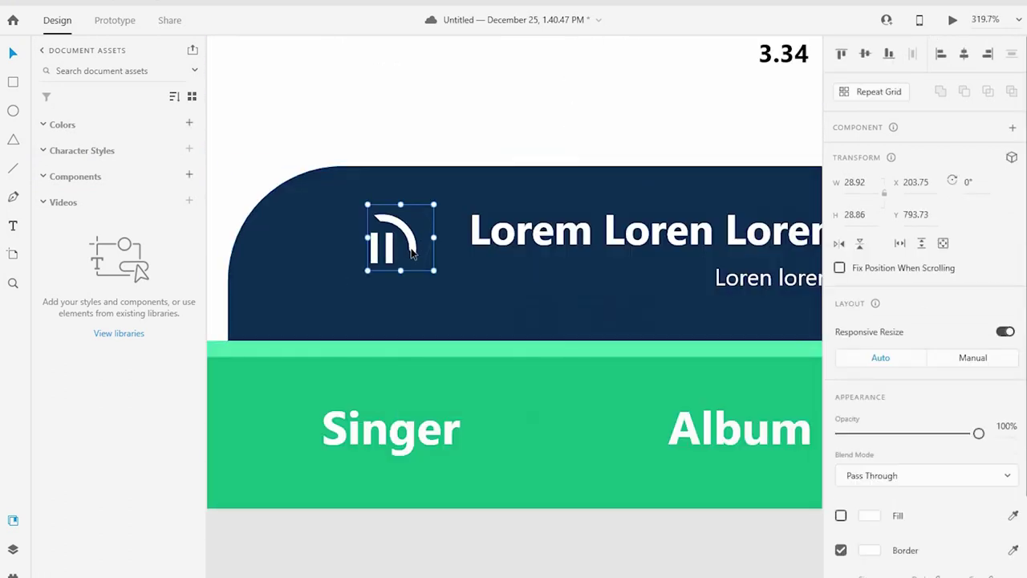
pyautogui.doubleClick(381, 249)
pyautogui.click(365, 278)
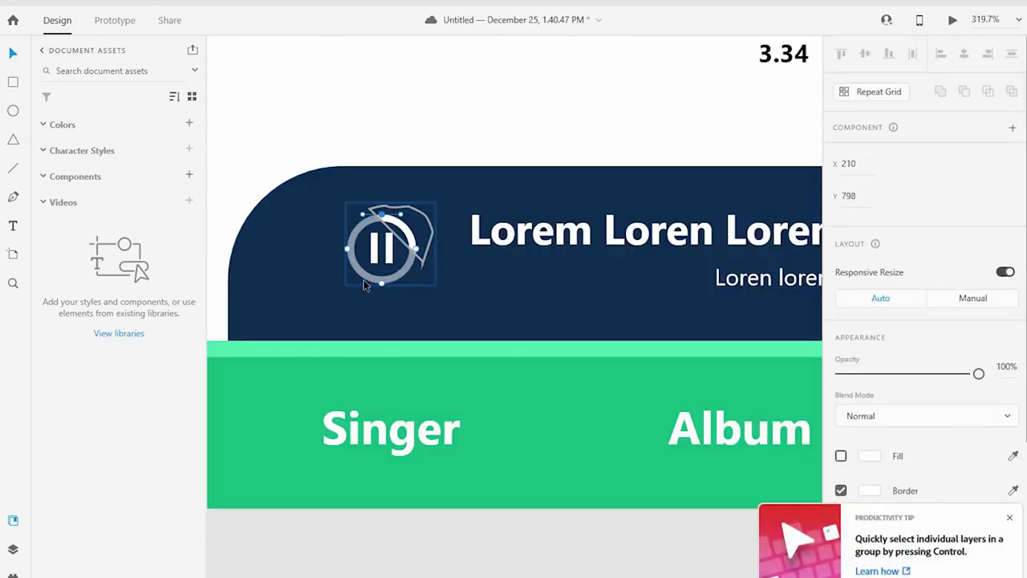
pyautogui.click(315, 286)
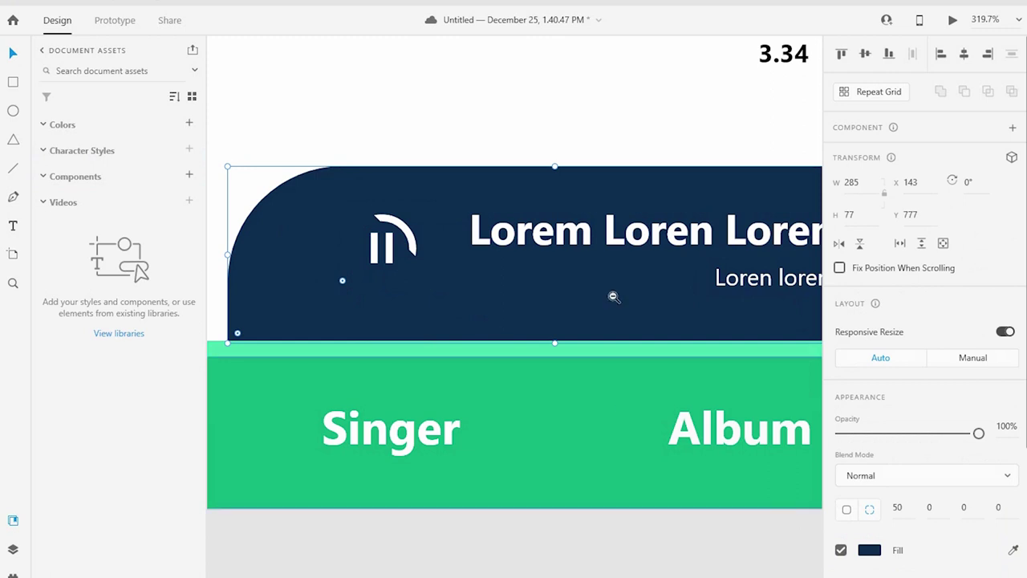
pyautogui.scroll(-5, 612, 295)
pyautogui.click(644, 353)
# - Alt-drag copies of the Lorem heading and lightning icon into Second Page's header
pyautogui.click(255, 313)
pyautogui.moveTo(255, 313)
pyautogui.mouseDown()
pyautogui.moveTo(535, 232)
pyautogui.moveTo(494, 235)
pyautogui.mouseUp()
pyautogui.click(855, 461)
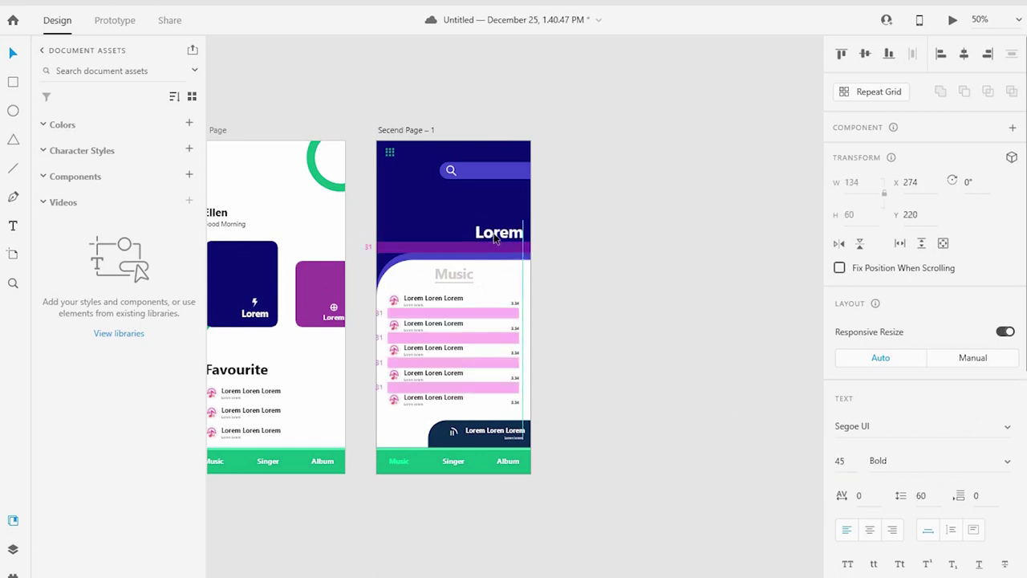
pyautogui.click(556, 252)
pyautogui.moveTo(255, 302)
pyautogui.mouseDown()
pyautogui.moveTo(424, 236)
pyautogui.moveTo(473, 251)
pyautogui.mouseUp()
pyautogui.click(564, 279)
pyautogui.moveTo(564, 279)
pyautogui.mouseDown()
pyautogui.moveTo(559, 268)
pyautogui.moveTo(634, 264)
pyautogui.moveTo(586, 272)
pyautogui.mouseUp()
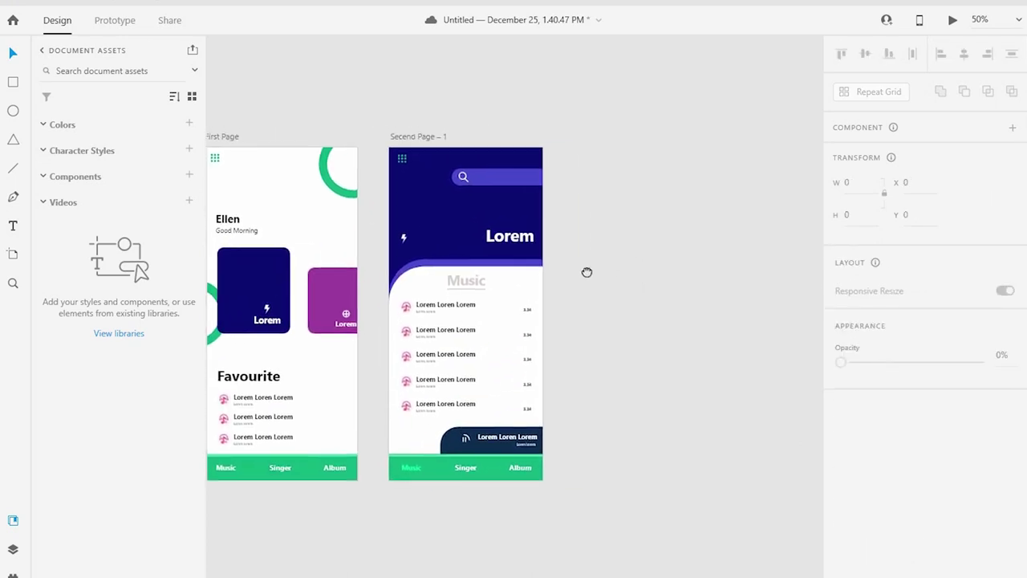
pyautogui.click(253, 330)
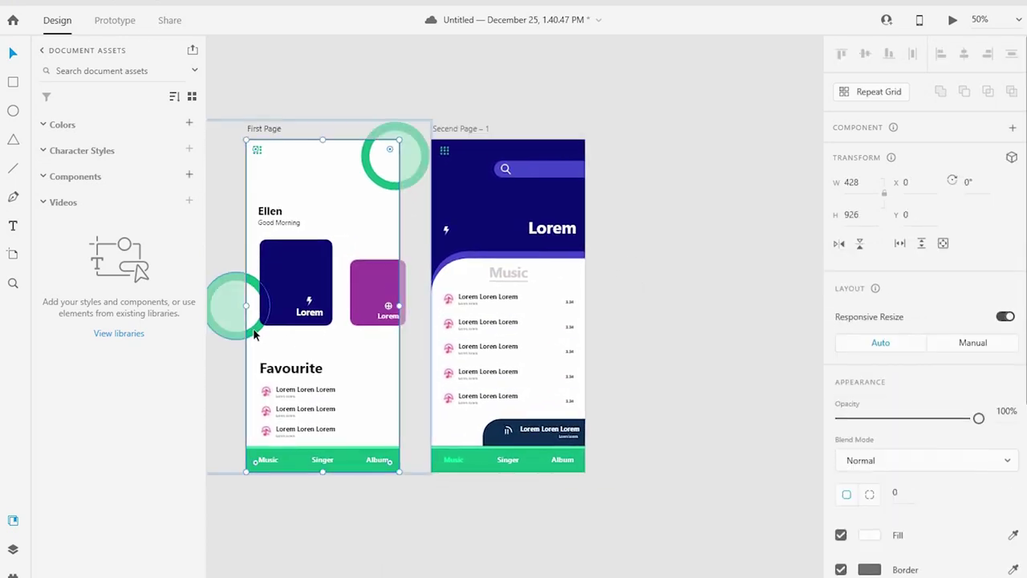
pyautogui.moveTo(255, 317); pyautogui.dragTo(257, 319)
pyautogui.click(268, 337)
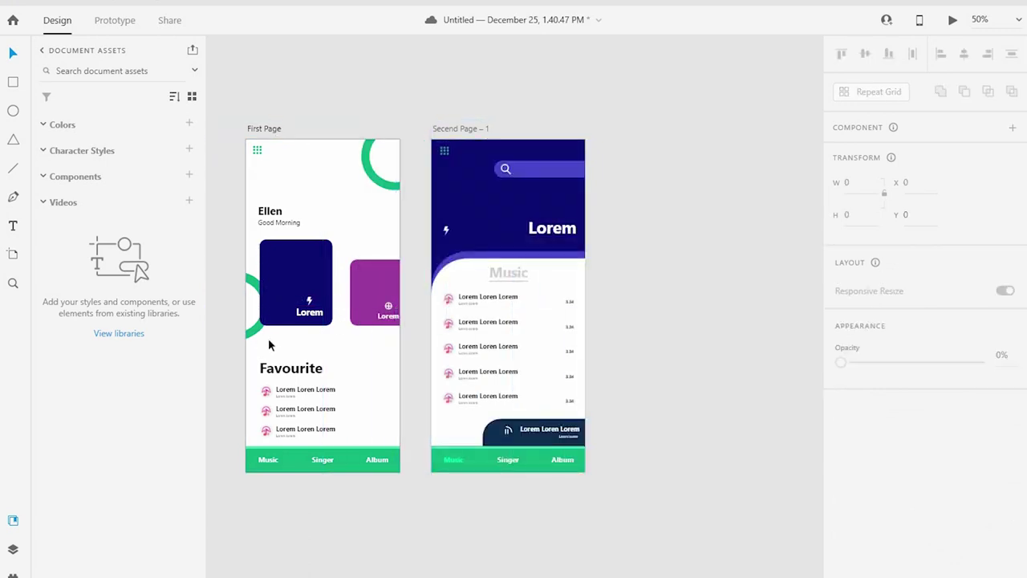
pyautogui.press('e')
pyautogui.keyDown('ctrl'); pyautogui.scroll(2, 367, 229); pyautogui.keyUp('ctrl')
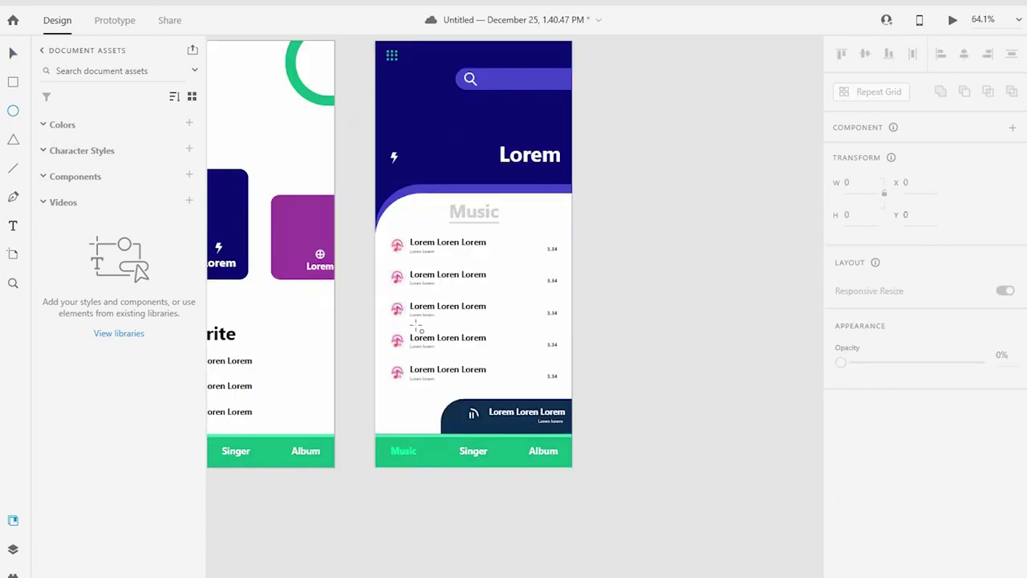
# - Draw a borderless circle filled with the eyedropped green at Second Page's left edge
pyautogui.moveTo(361, 241); pyautogui.dragTo(454, 335)
pyautogui.click(841, 550)
pyautogui.click(1014, 515)
pyautogui.click(315, 100)
pyautogui.moveTo(406, 299); pyautogui.dragTo(394, 335)
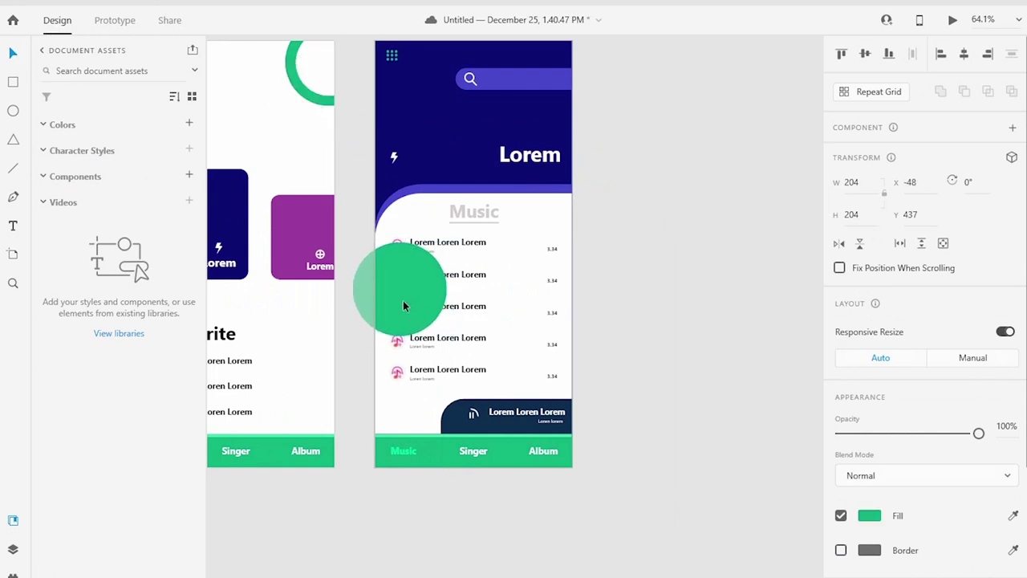
# - Duplicate the circle, shrink it to 172 with white #FFFFFF fill, and centre it inside
pyautogui.hotkey('ctrl', 'd')
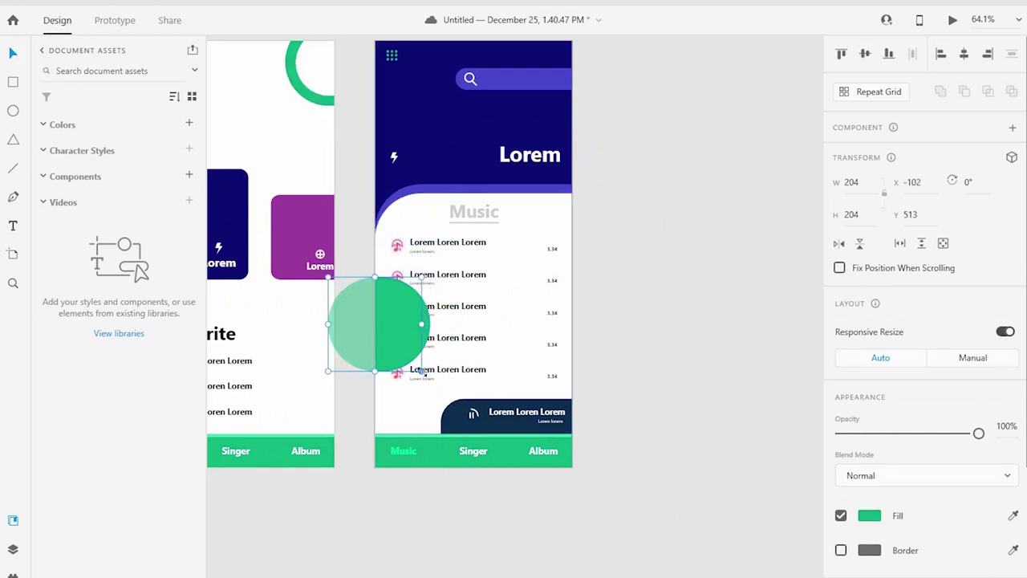
pyautogui.moveTo(429, 376); pyautogui.dragTo(421, 368)
pyautogui.click(868, 515)
pyautogui.write('FFFFFF')
pyautogui.click(397, 333)
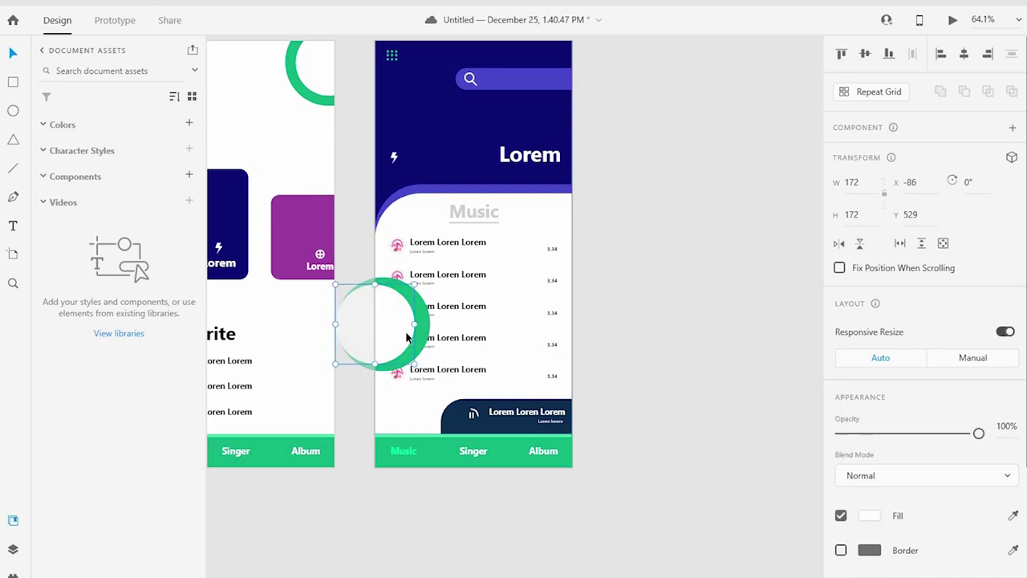
pyautogui.moveTo(412, 344); pyautogui.dragTo(418, 361)
pyautogui.keyDown('shift'); pyautogui.click(418, 361); pyautogui.keyUp('shift')
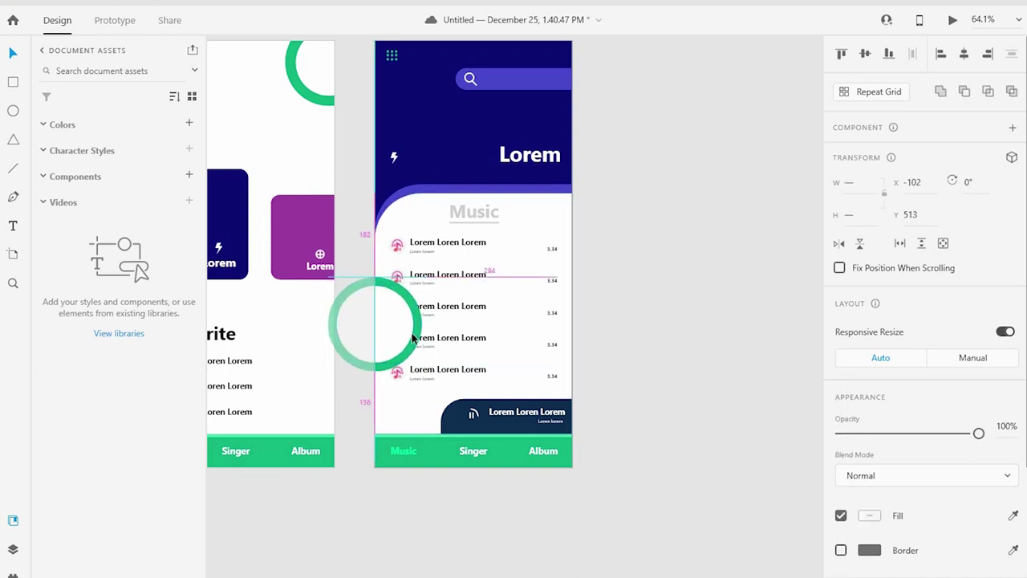
pyautogui.click(645, 393)
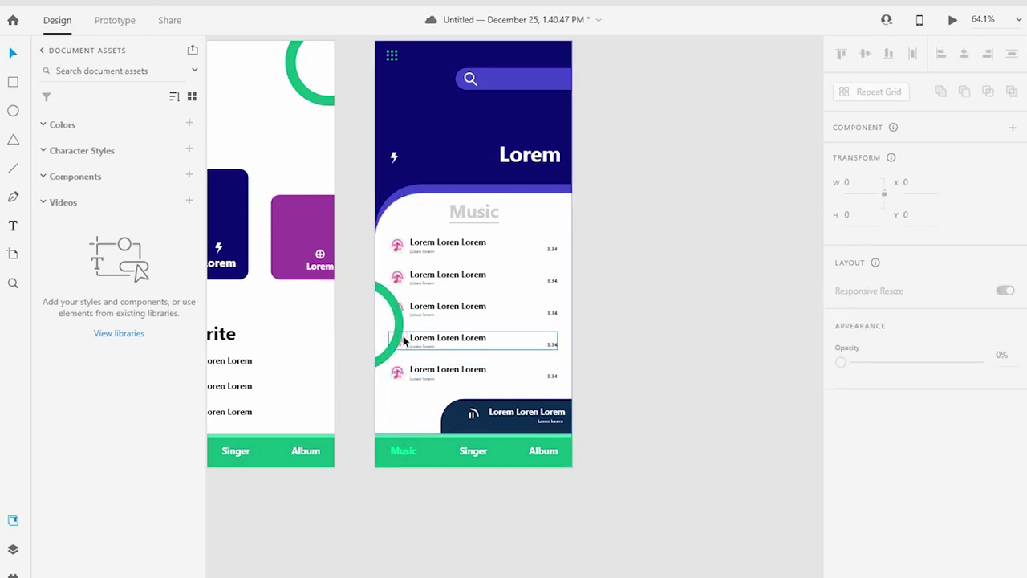
pyautogui.click(419, 309)
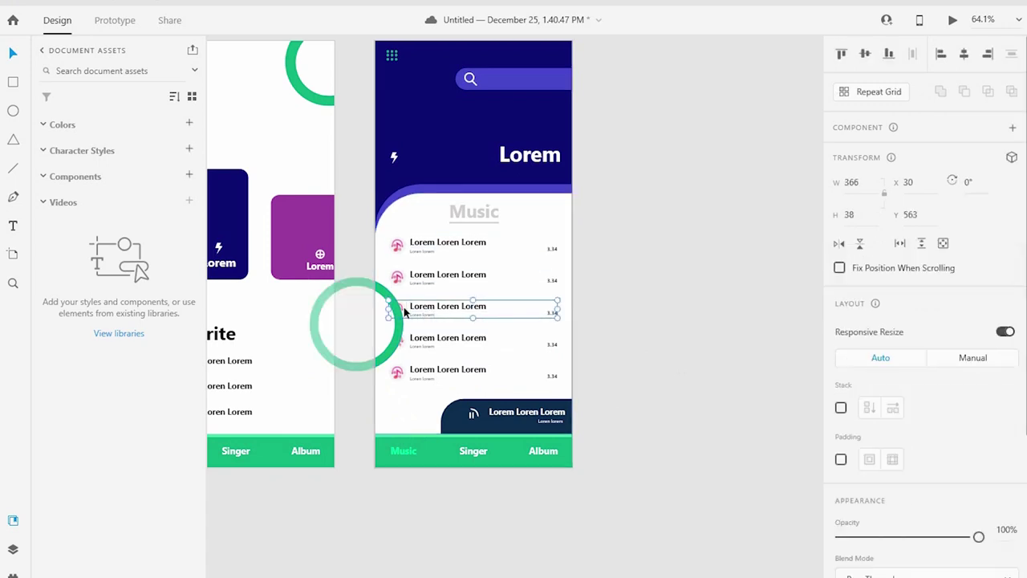
pyautogui.click(679, 394)
pyautogui.hotkey('ctrl', '-')
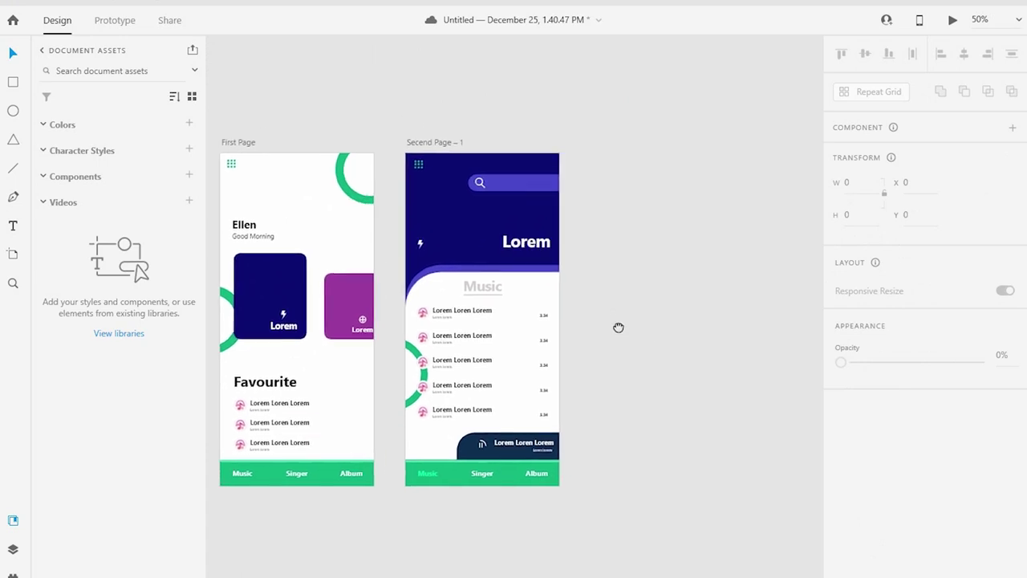
# - Duplicate Second Page to the right and rename the copy Third Page – 2
pyautogui.moveTo(619, 327); pyautogui.dragTo(588, 330)
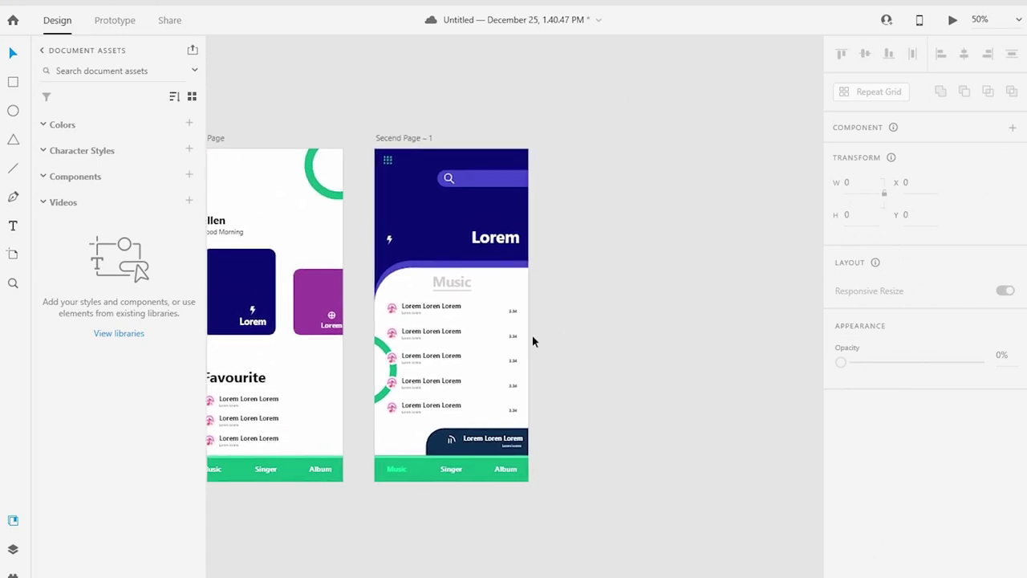
pyautogui.moveTo(532, 335); pyautogui.dragTo(484, 333)
pyautogui.click(394, 139)
pyautogui.moveTo(394, 140)
pyautogui.mouseDown()
pyautogui.moveTo(559, 155)
pyautogui.moveTo(544, 134)
pyautogui.mouseUp()
pyautogui.doubleClick(553, 136)
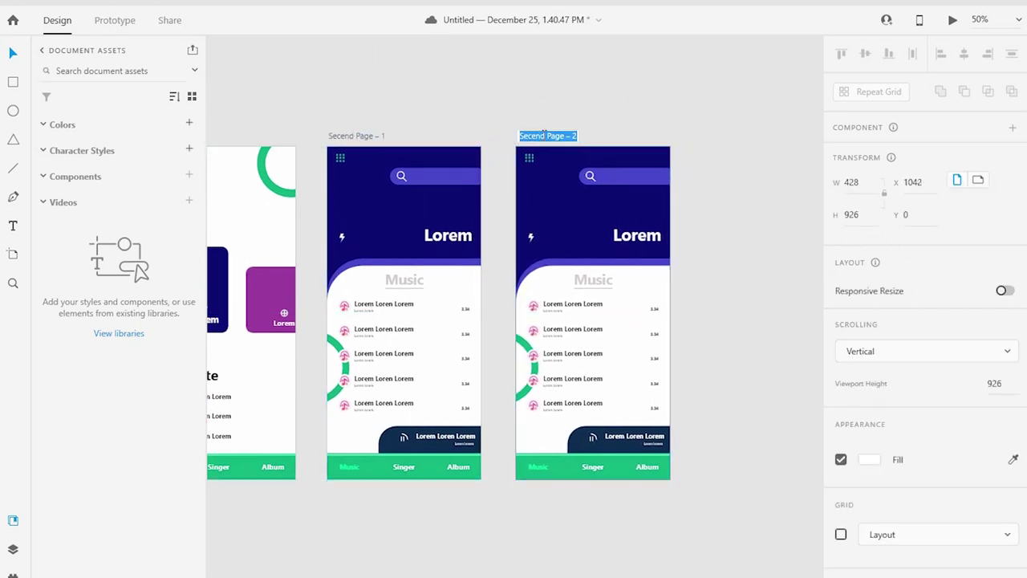
pyautogui.write('Third')
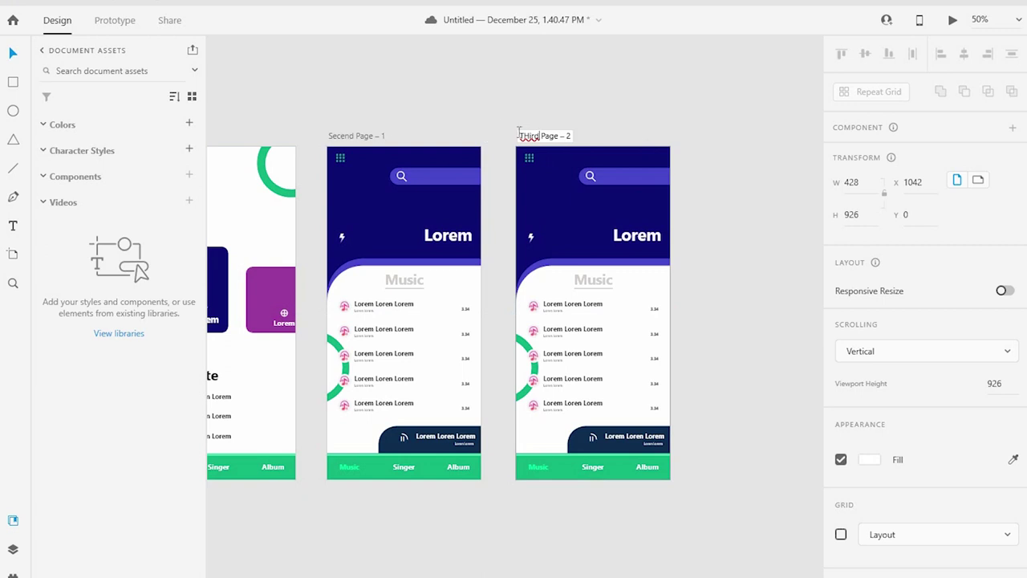
pyautogui.press('Return')
# - Marquee-select everything inside Third Page – 2 and delete it
pyautogui.moveTo(743, 153); pyautogui.dragTo(665, 145)
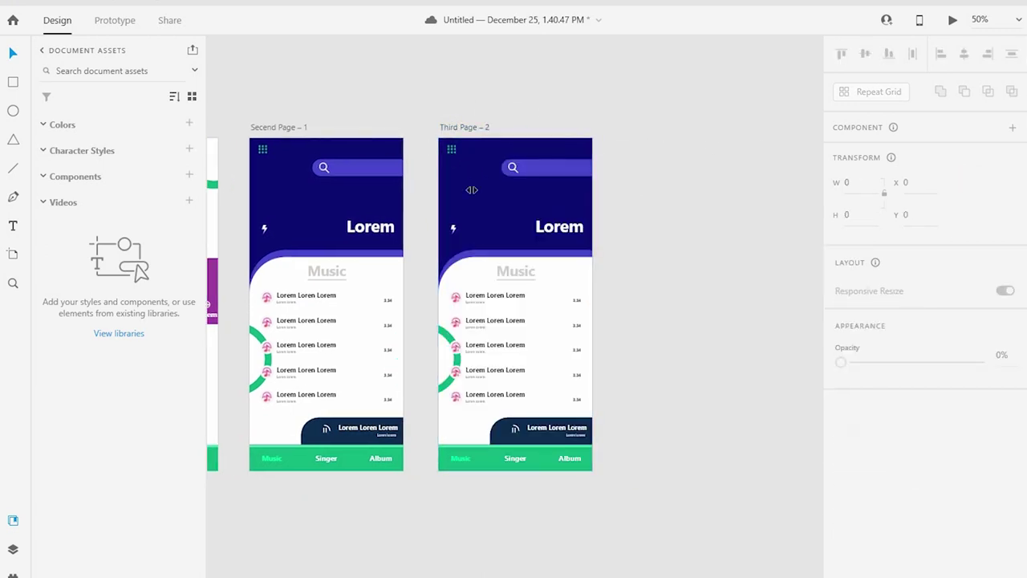
pyautogui.moveTo(605, 495); pyautogui.dragTo(433, 161)
pyautogui.press('Delete')
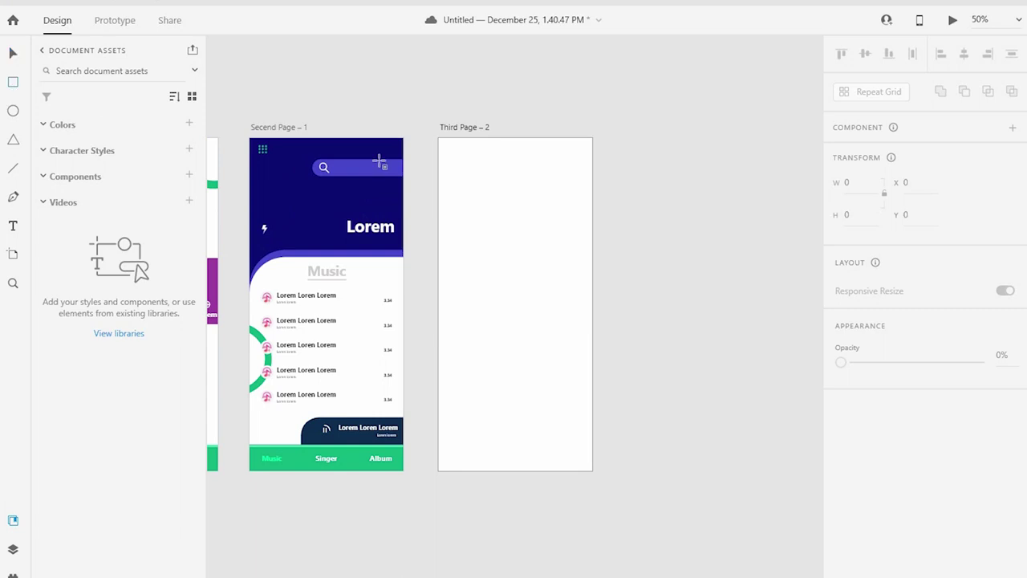
# - Draw a rectangle filling Third Page – 2 and fill it with navy sampled from Second Page
pyautogui.moveTo(438, 138); pyautogui.dragTo(588, 471)
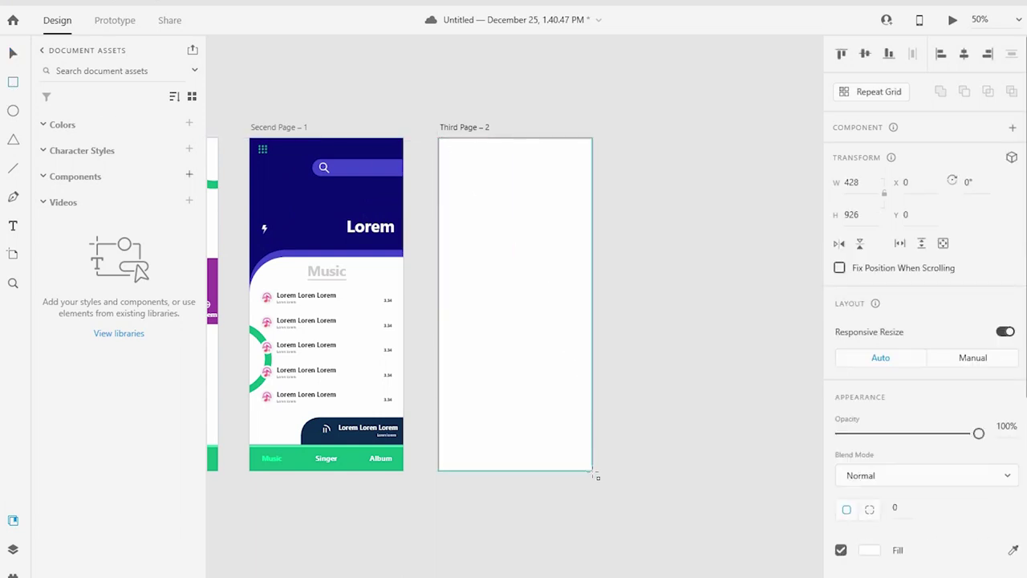
pyautogui.click(430, 138)
pyautogui.moveTo(520, 251); pyautogui.dragTo(592, 471)
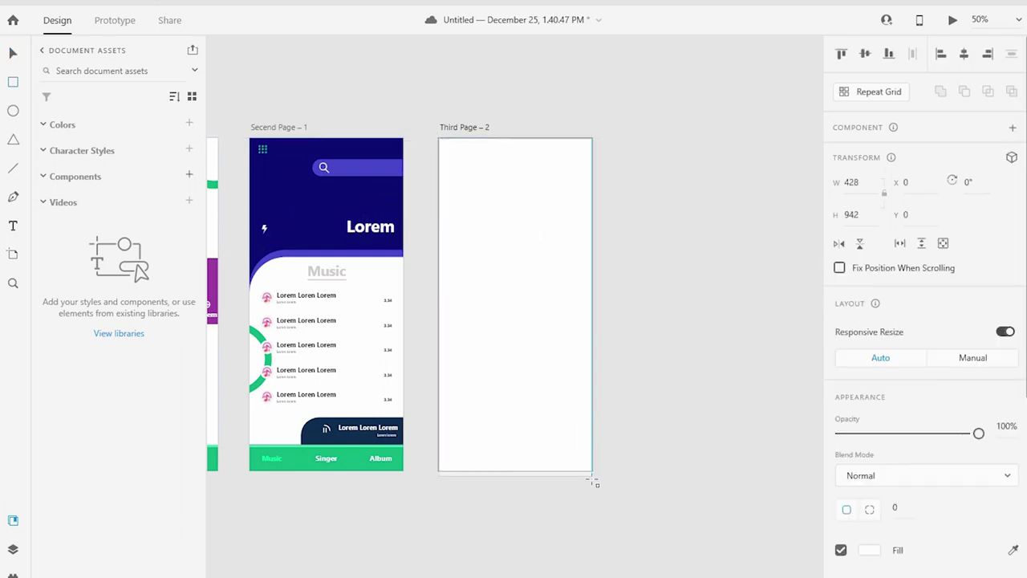
pyautogui.click(1012, 550)
pyautogui.click(337, 437)
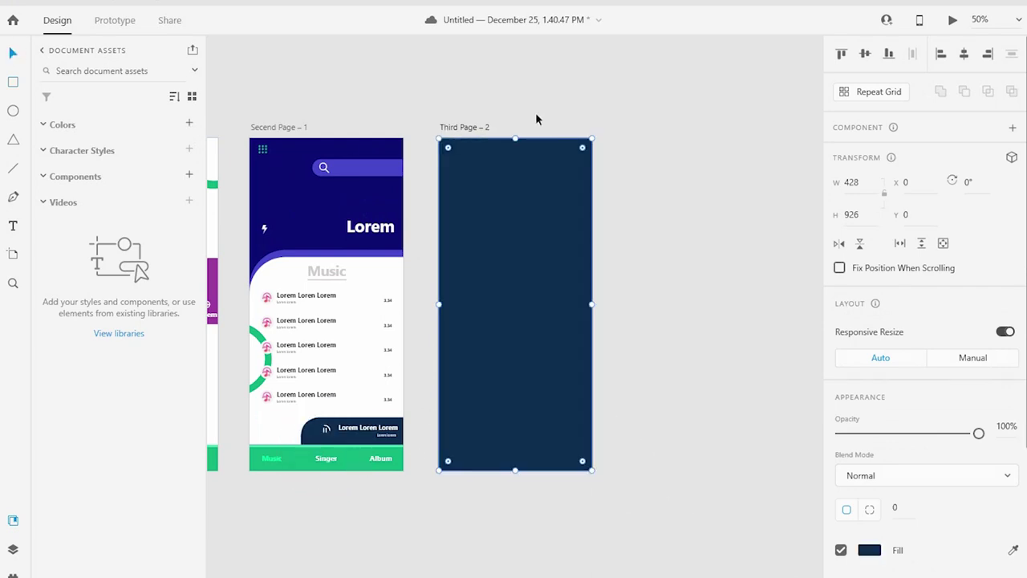
pyautogui.click(537, 119)
pyautogui.hscroll(1, 624, 133)
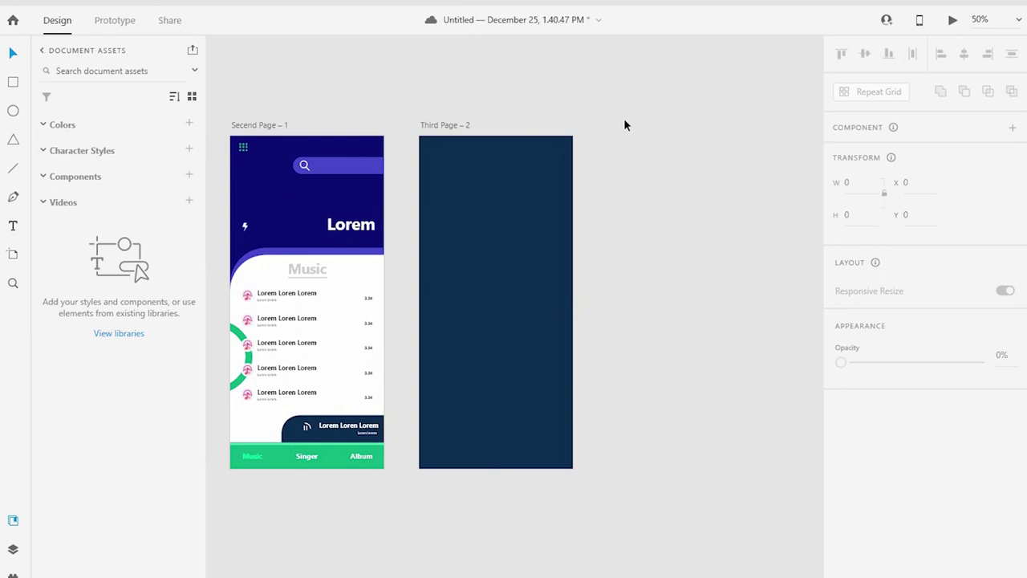
pyautogui.click(13, 84)
pyautogui.hscroll(-2, 321, 124)
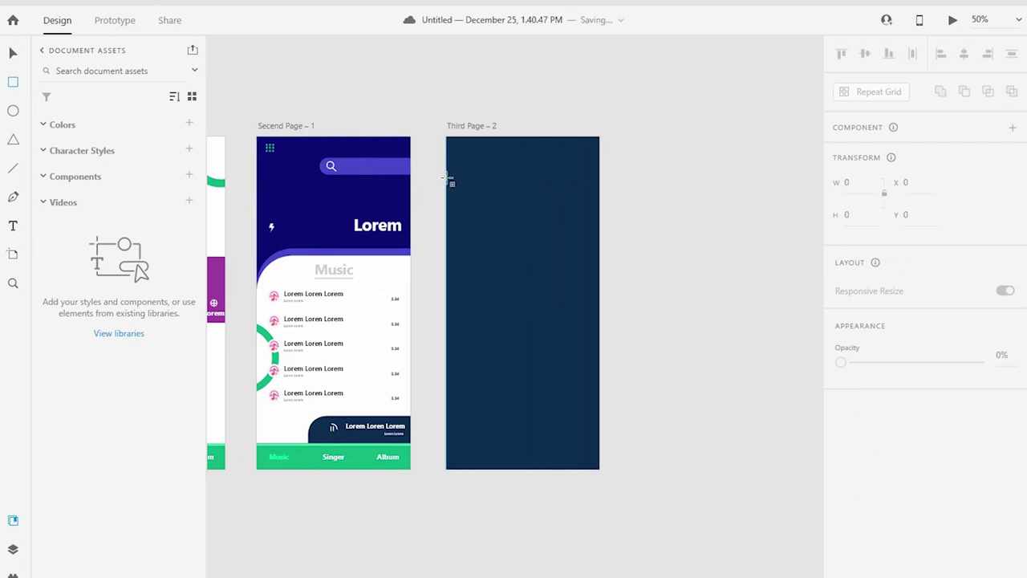
# - Draw a white panel from below the header to the bottom with top corner radii of 50
pyautogui.moveTo(447, 177); pyautogui.dragTo(600, 472)
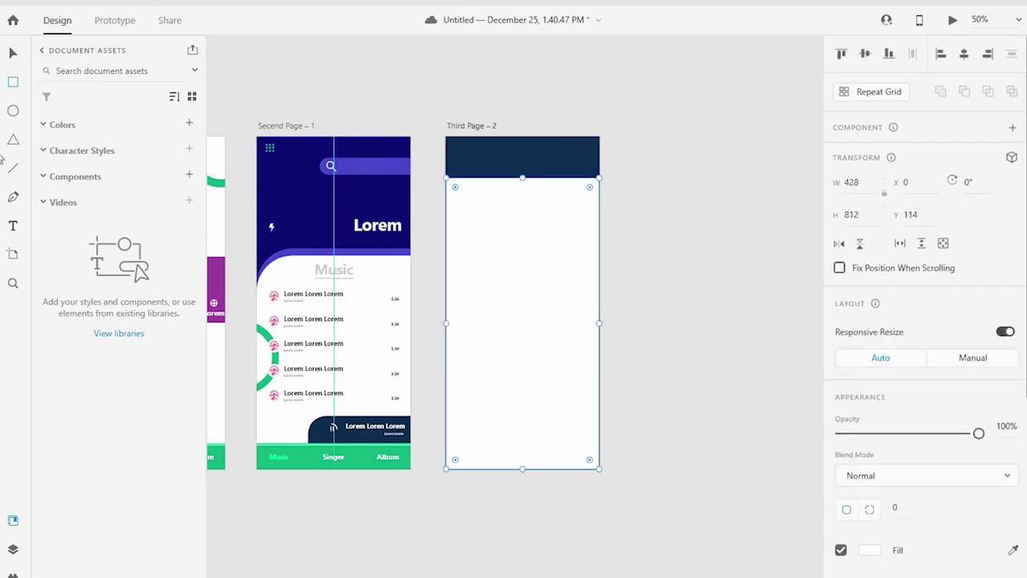
pyautogui.scroll(1, 407, 187)
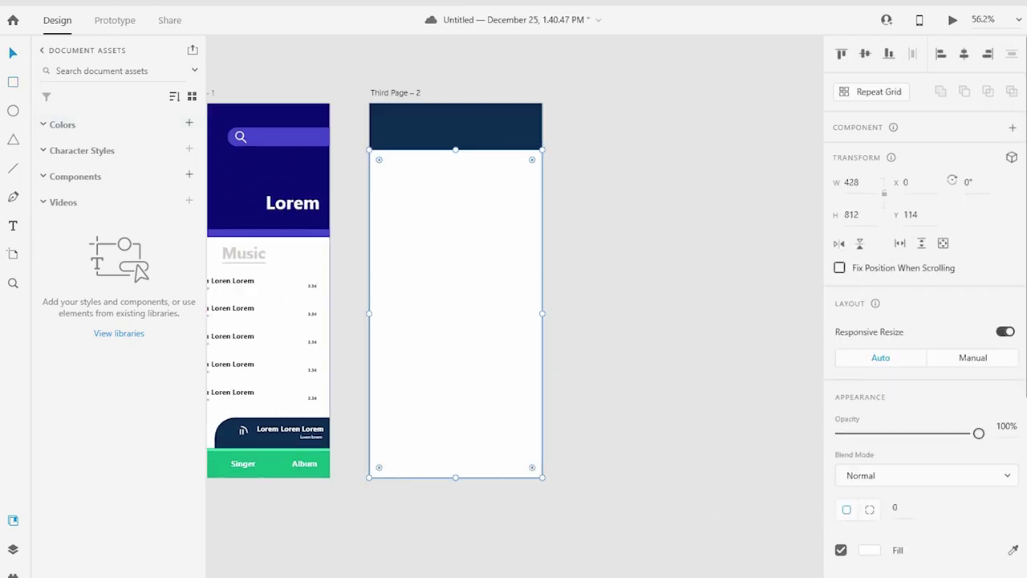
pyautogui.scroll(-5, 894, 468)
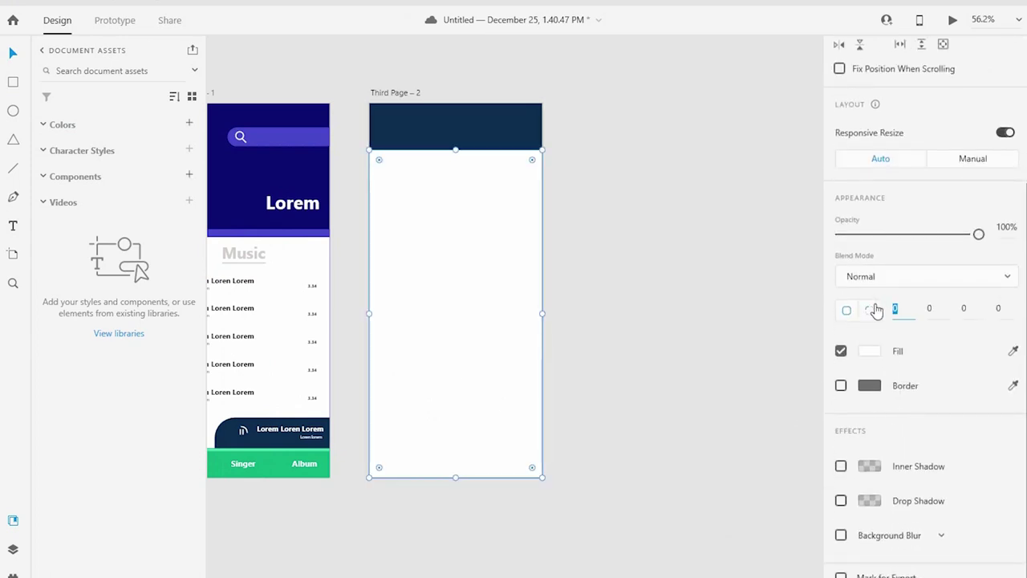
pyautogui.write('50')
pyautogui.press('Return')
pyautogui.click(1001, 308)
pyautogui.write('50')
pyautogui.press('Return')
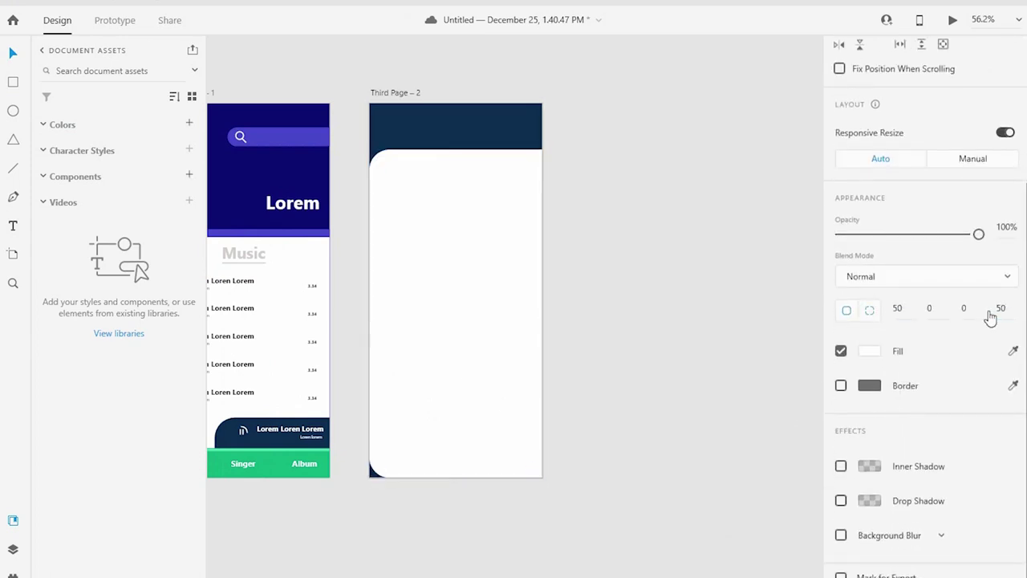
pyautogui.press('Return')
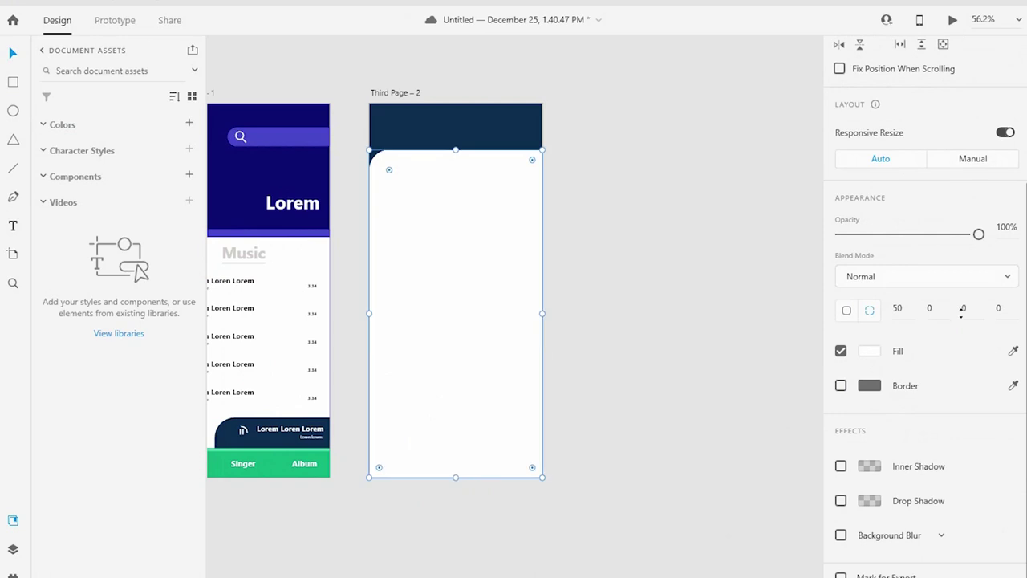
pyautogui.write('50')
pyautogui.press('Return')
pyautogui.click(616, 282)
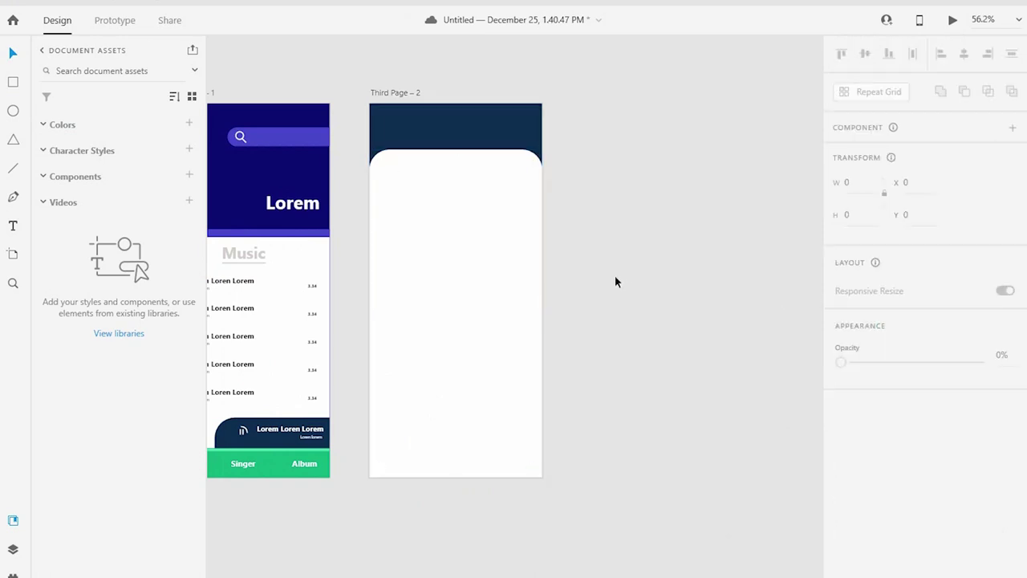
# - Check the rounded panel, then zoom in on the top of Third Page – 2
pyautogui.click(514, 339)
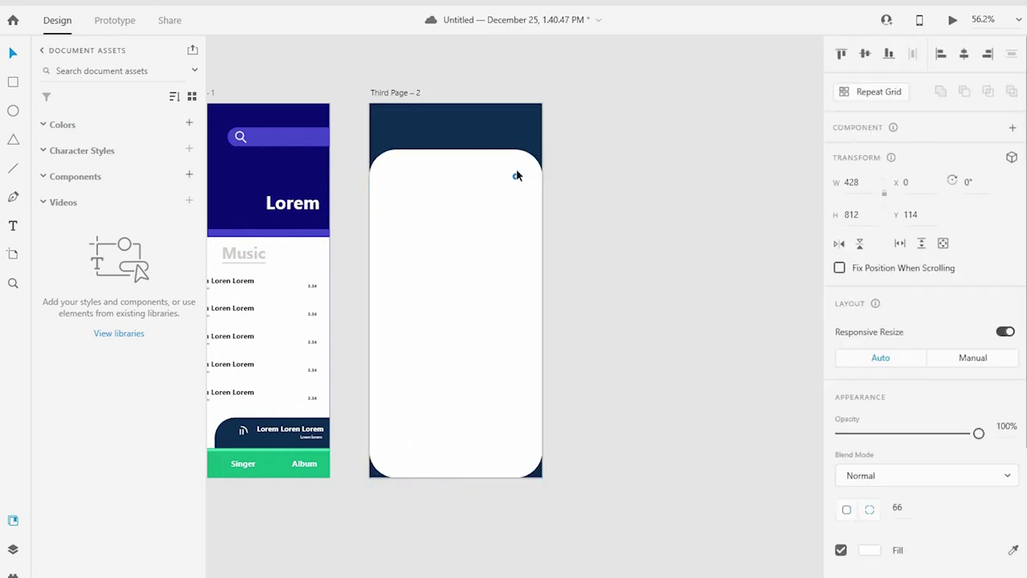
pyautogui.click(619, 284)
pyautogui.moveTo(618, 284); pyautogui.dragTo(626, 345)
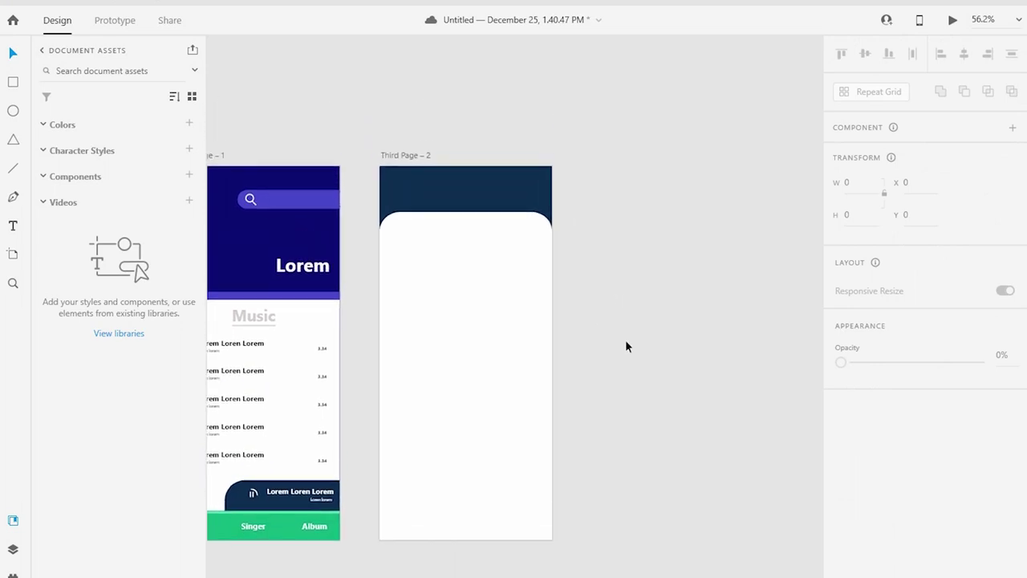
pyautogui.moveTo(365, 137); pyautogui.dragTo(515, 328)
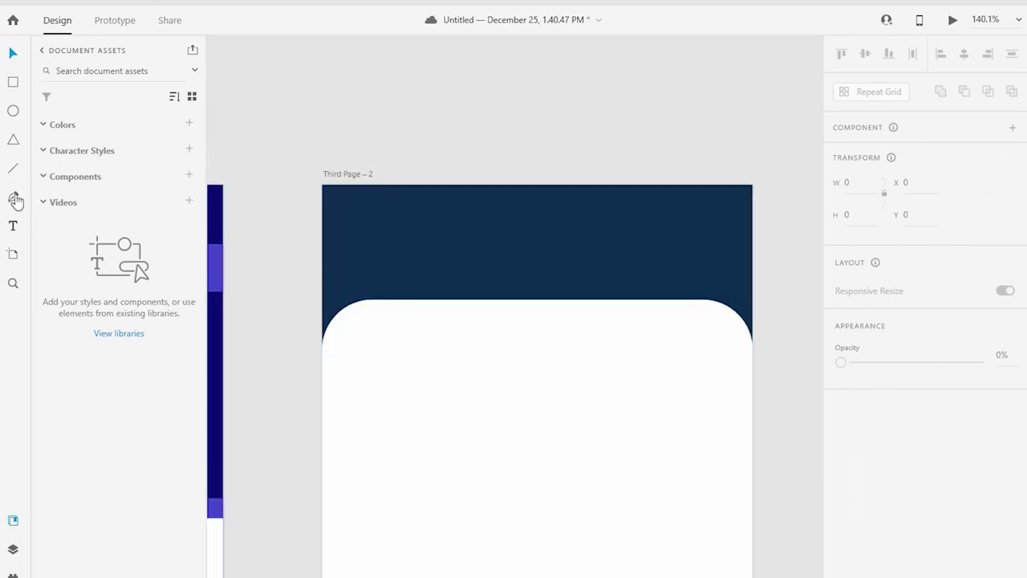
# - Draw a short line in the header's top-left with a white 3 px stroke
pyautogui.click(345, 219)
pyautogui.click(18, 53)
pyautogui.scroll(-2, 871, 454)
pyautogui.click(869, 431)
pyautogui.click(621, 294)
pyautogui.click(891, 460)
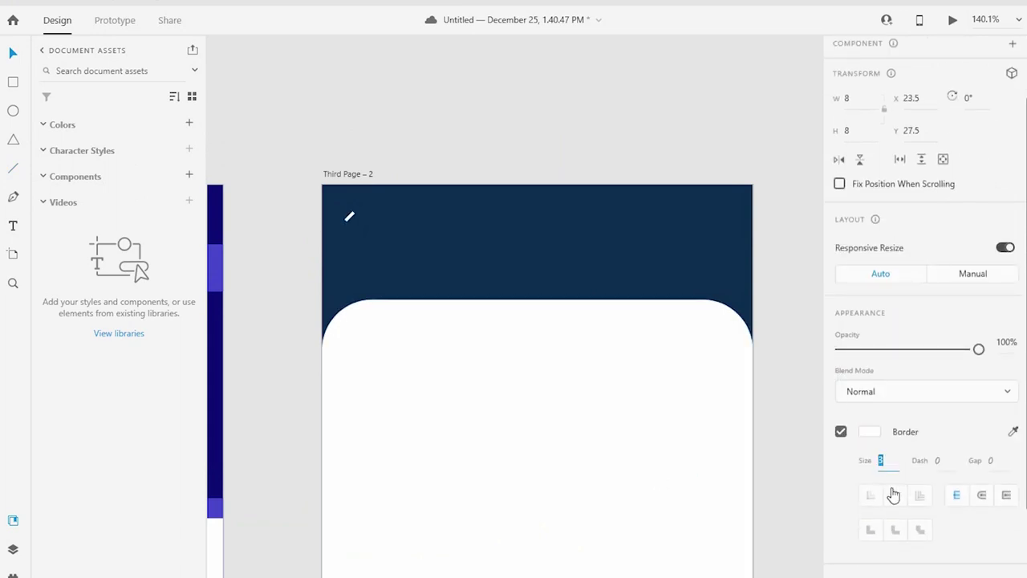
# - Alt-drag a copy of the line to form a < chevron and group both lines
pyautogui.click(350, 218)
pyautogui.moveTo(336, 219); pyautogui.dragTo(355, 228)
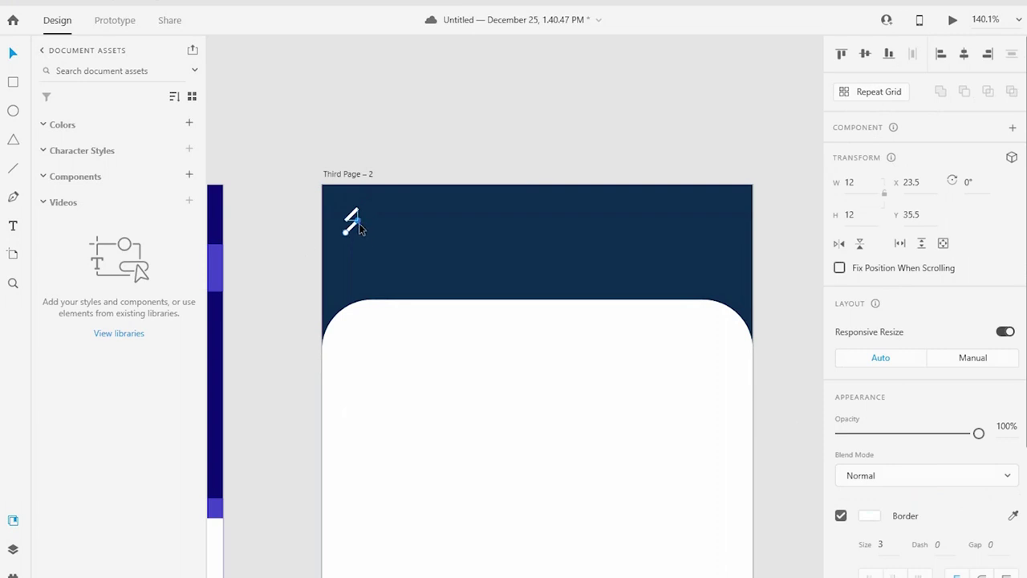
pyautogui.moveTo(360, 242); pyautogui.dragTo(359, 212)
pyautogui.click(335, 127)
pyautogui.moveTo(336, 200)
pyautogui.mouseDown()
pyautogui.moveTo(367, 235)
pyautogui.moveTo(351, 236)
pyautogui.mouseUp()
pyautogui.scroll(-2, 1010, 537)
pyautogui.hotkey('ctrl', 'g')
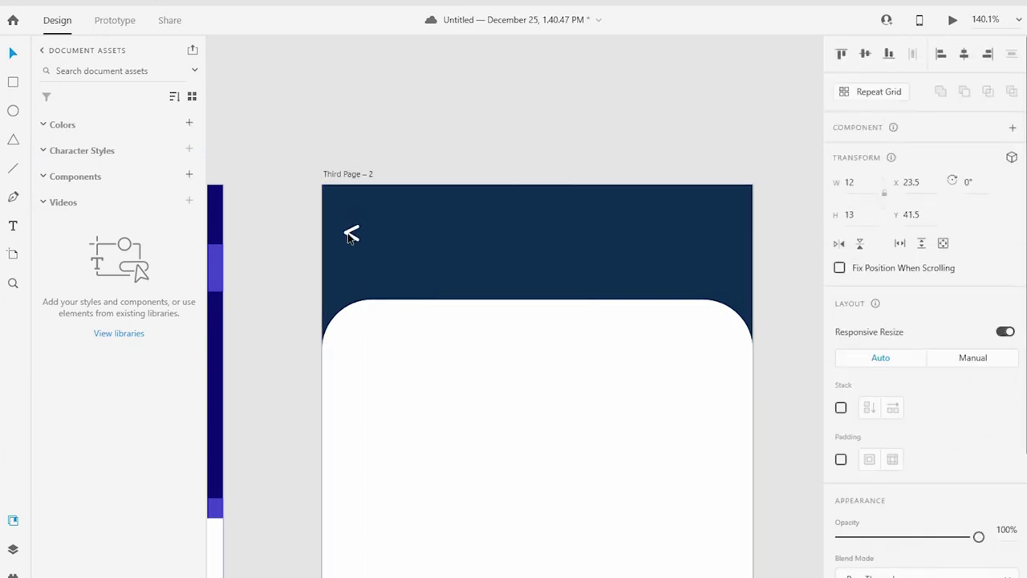
pyautogui.click(498, 120)
# - Copy the search icon onto the Third Page header and move it across
pyautogui.hotkey('ctrl', '1')
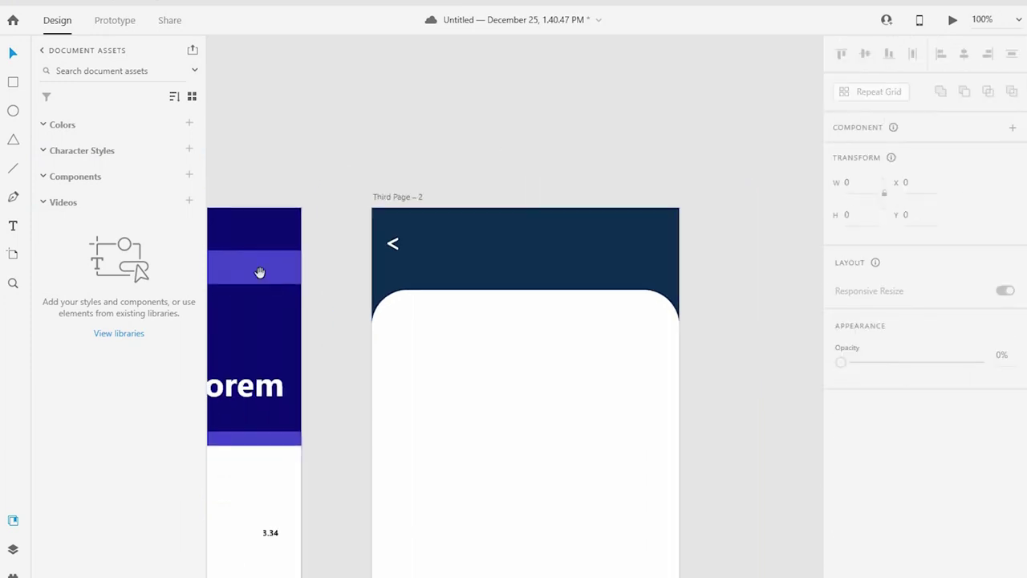
pyautogui.hscroll(-5, 259, 272)
pyautogui.moveTo(360, 270)
pyautogui.mouseDown()
pyautogui.moveTo(739, 238)
pyautogui.moveTo(742, 253)
pyautogui.mouseUp()
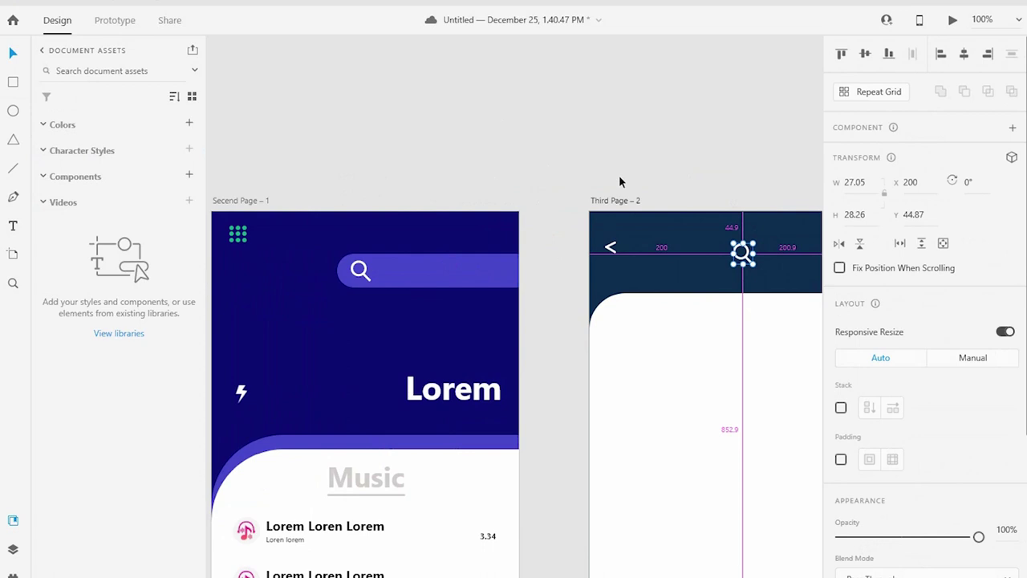
pyautogui.hscroll(5, 618, 179)
pyautogui.moveTo(487, 253); pyautogui.dragTo(620, 241)
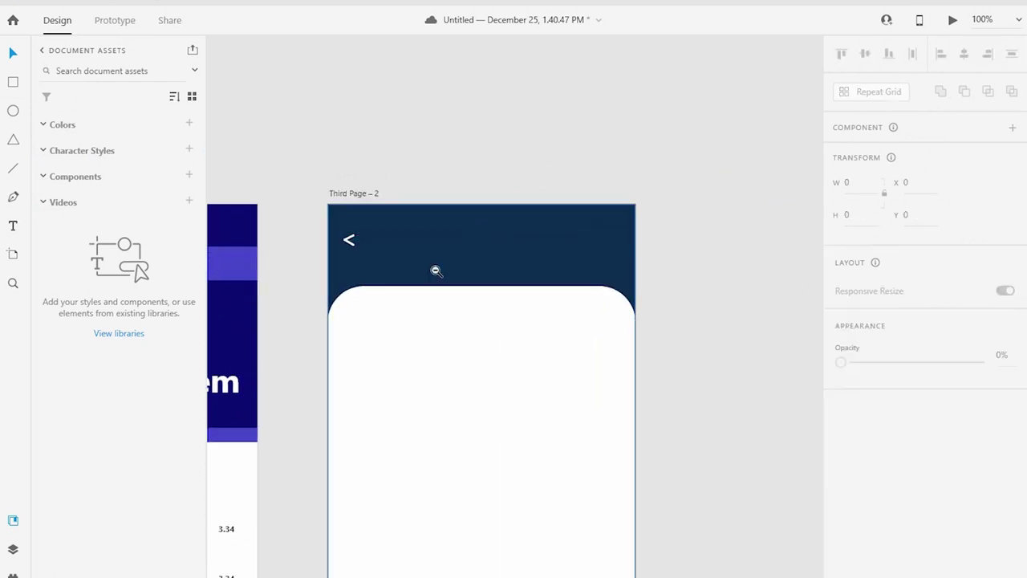
# - Copy the grid icon into Third Page's back-arrow row
pyautogui.click(288, 247)
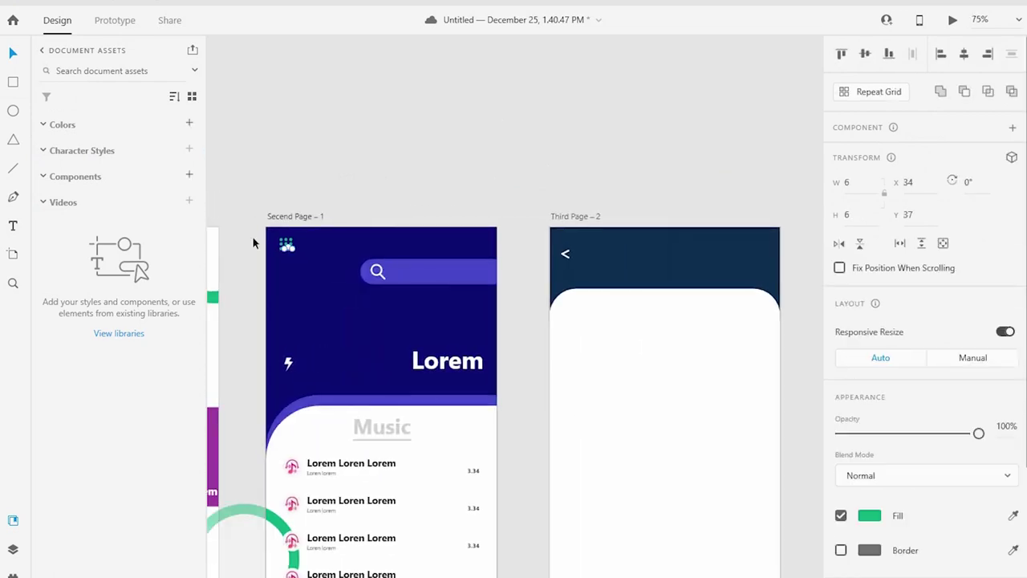
pyautogui.hscroll(-7, 253, 242)
pyautogui.click(394, 247)
pyautogui.doubleClick(394, 247)
pyautogui.hscroll(4, 458, 250)
pyautogui.hscroll(8, 278, 224)
pyautogui.hotkey('ctrl', 'v')
pyautogui.moveTo(540, 217); pyautogui.dragTo(538, 225)
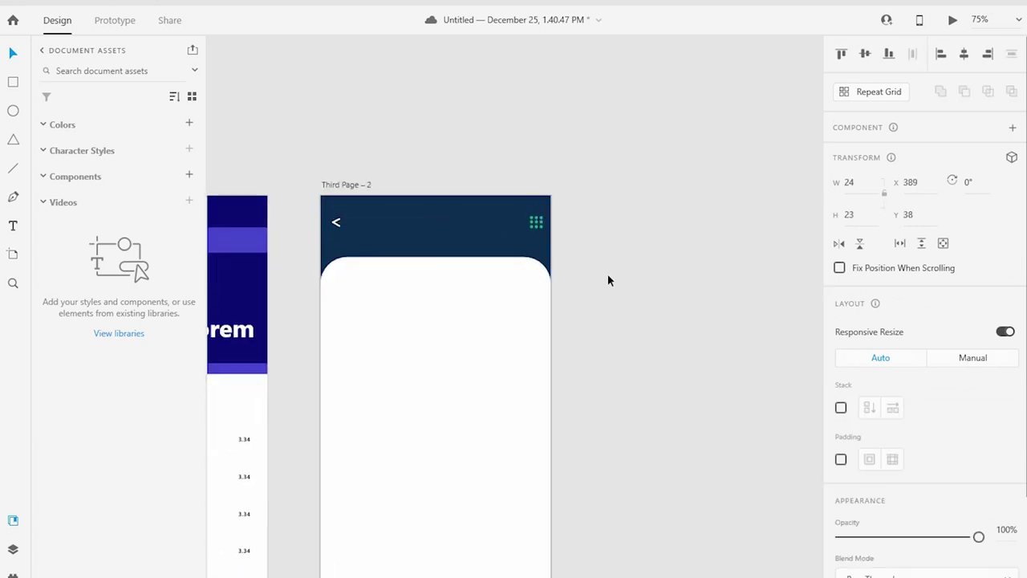
# - Stack the grid icon's dots and give it a white fill with Normal blending
pyautogui.scroll(-3, 863, 434)
pyautogui.click(841, 289)
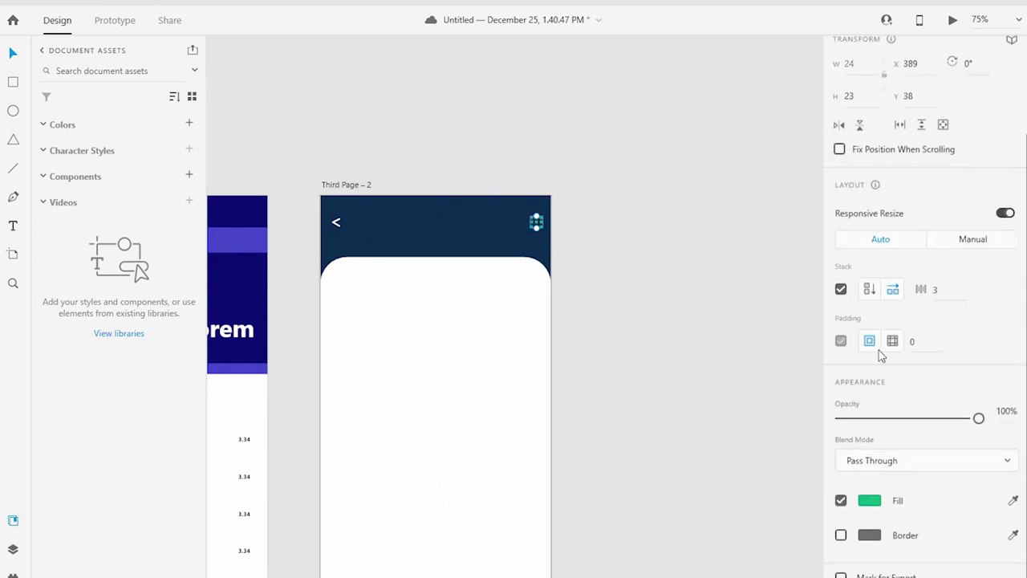
pyautogui.click(869, 501)
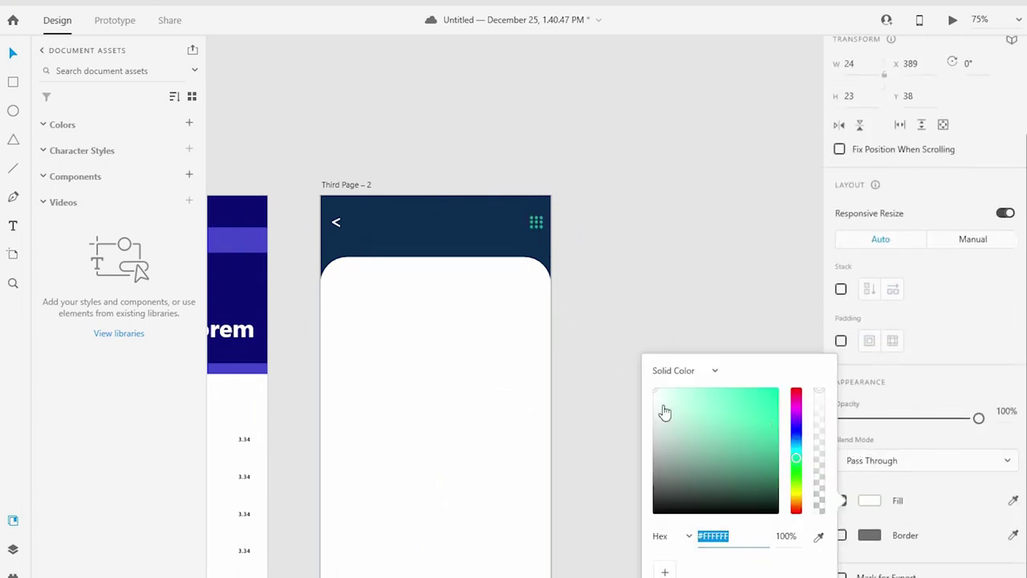
pyautogui.click(890, 488)
pyautogui.click(870, 500)
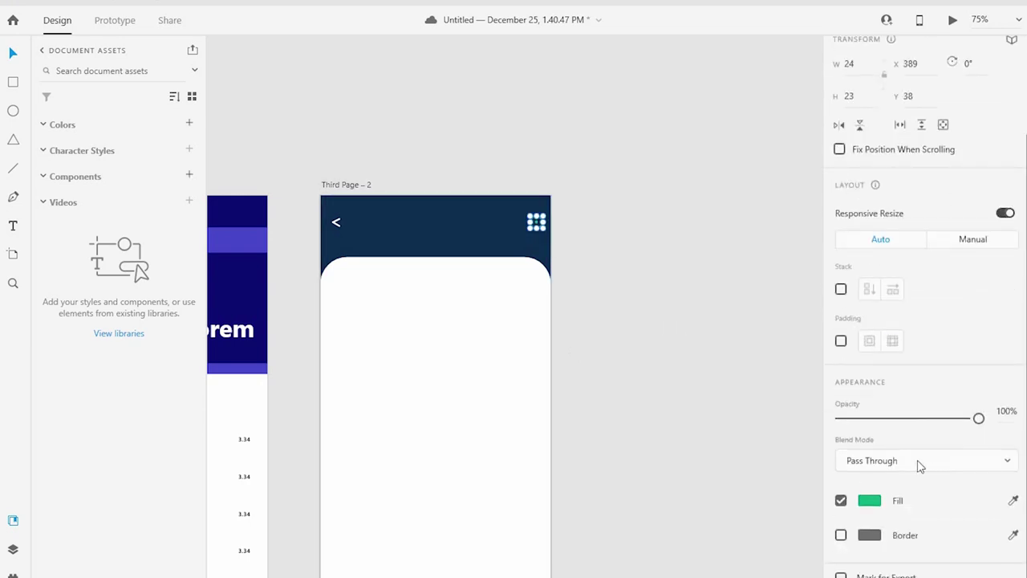
pyautogui.click(921, 461)
pyautogui.click(877, 290)
pyautogui.click(869, 501)
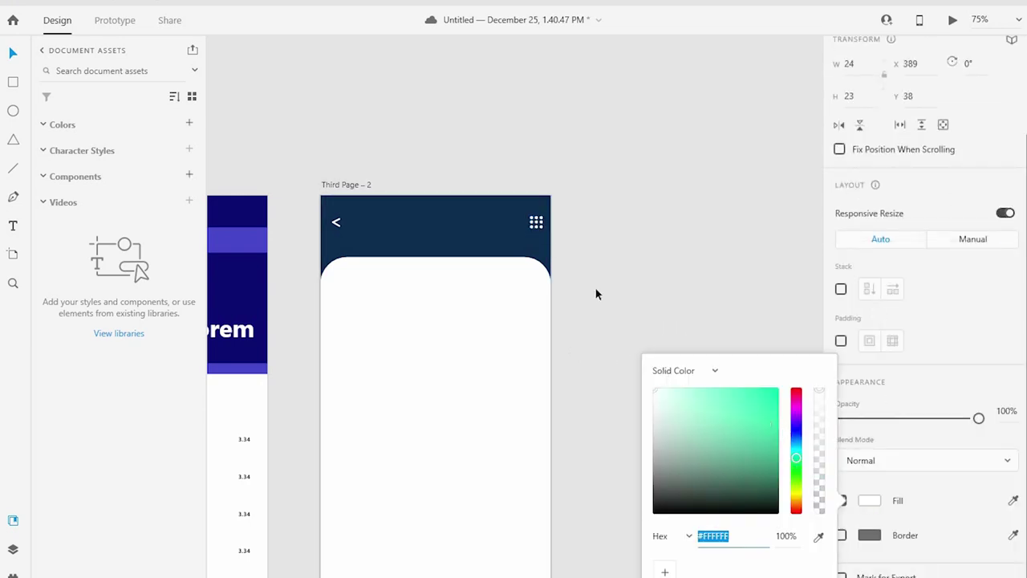
pyautogui.click(641, 286)
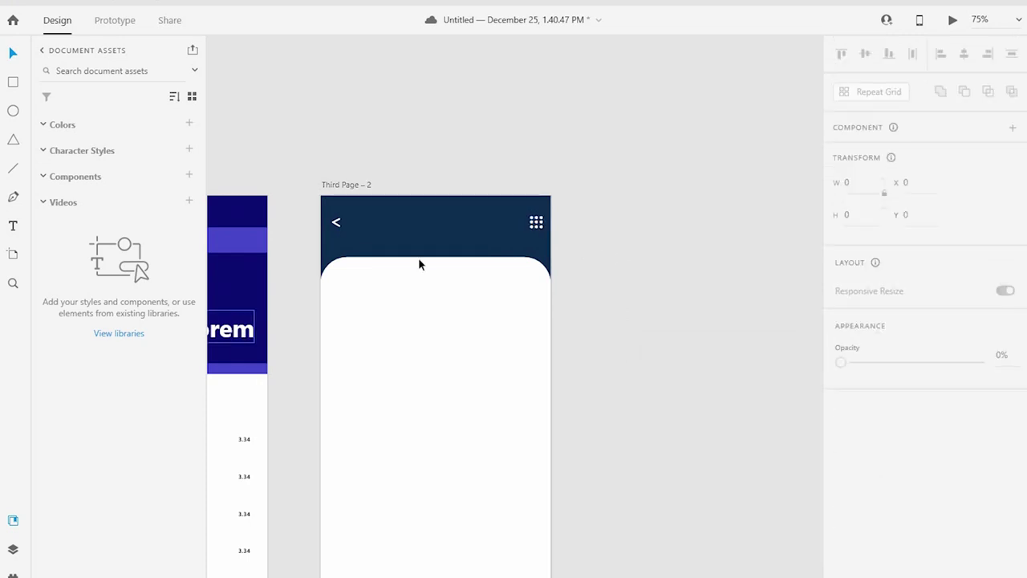
# - Paste a bold 'Lorem' title into the header, resize it and centre it
pyautogui.hotkey('ctrl', 'v')
pyautogui.moveTo(460, 226); pyautogui.dragTo(454, 228)
pyautogui.press('Up')
pyautogui.press('Up')
pyautogui.press('Up')
pyautogui.press('Up')
pyautogui.press('Up')
pyautogui.press('Up')
pyautogui.press('Up')
pyautogui.press('Up')
pyautogui.press('Up')
pyautogui.press('Down')
pyautogui.press('Down')
pyautogui.write('34')
pyautogui.press('Return')
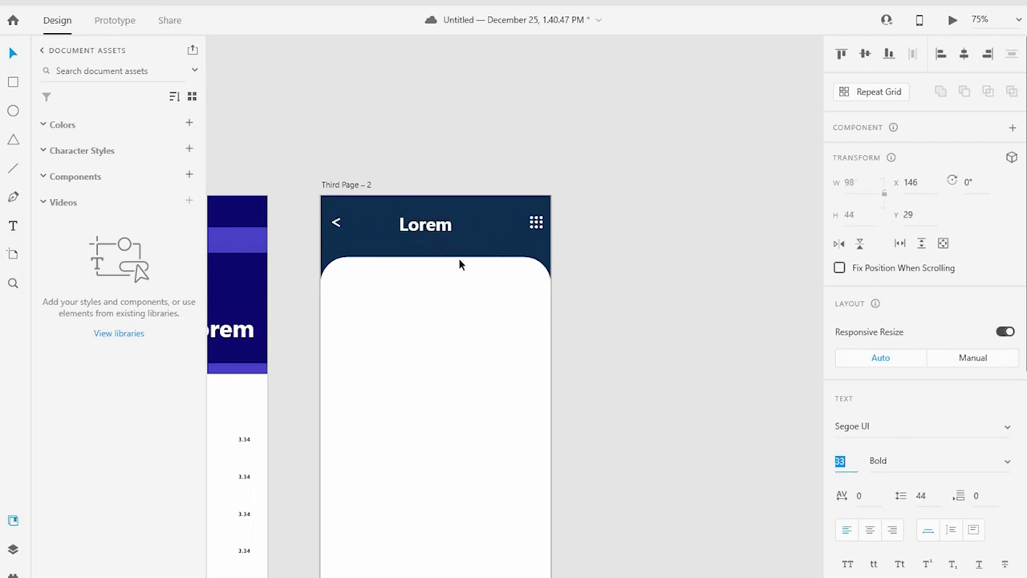
pyautogui.moveTo(415, 227); pyautogui.dragTo(438, 231)
pyautogui.click(531, 227)
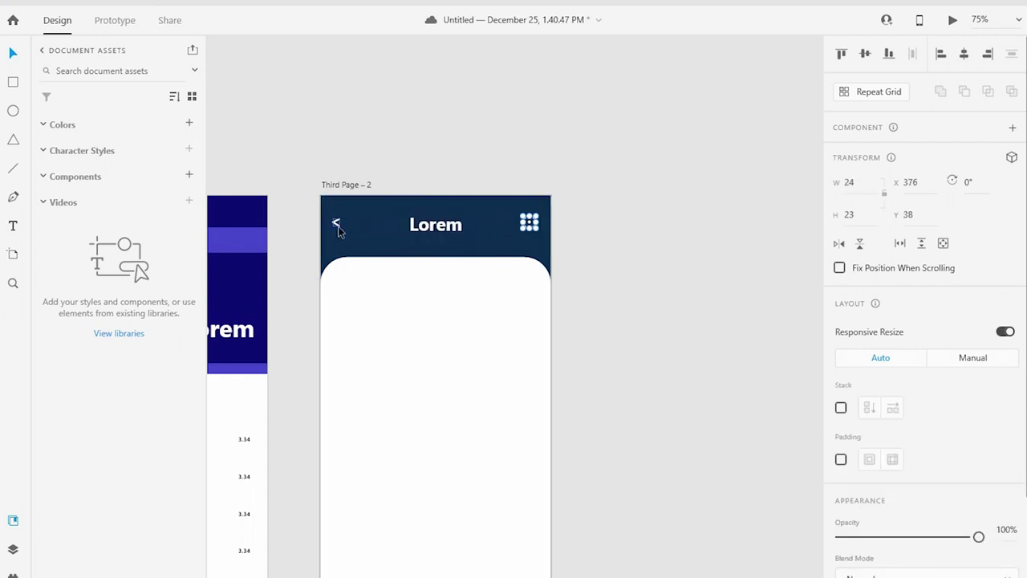
pyautogui.click(436, 224)
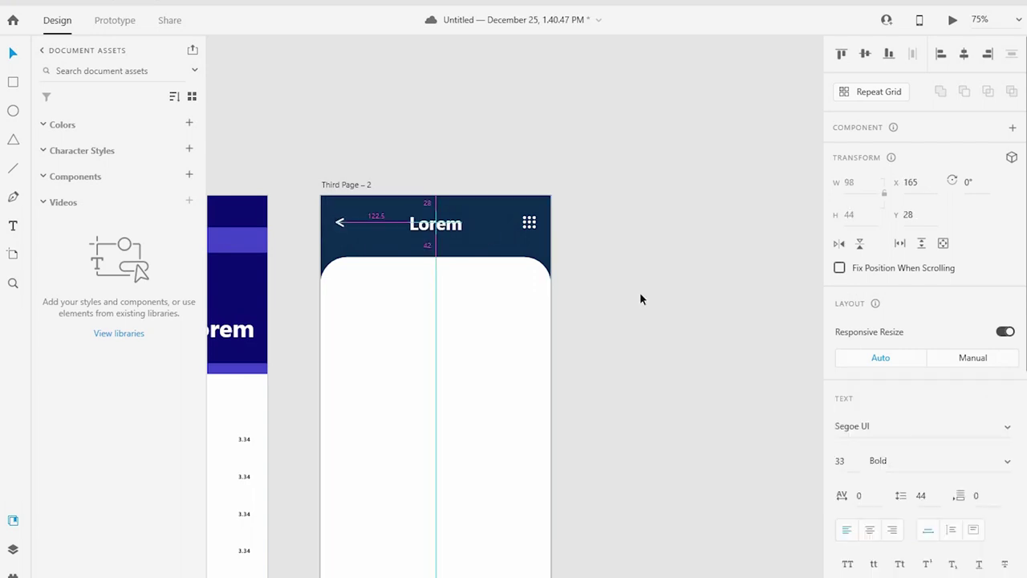
pyautogui.press('Tab')
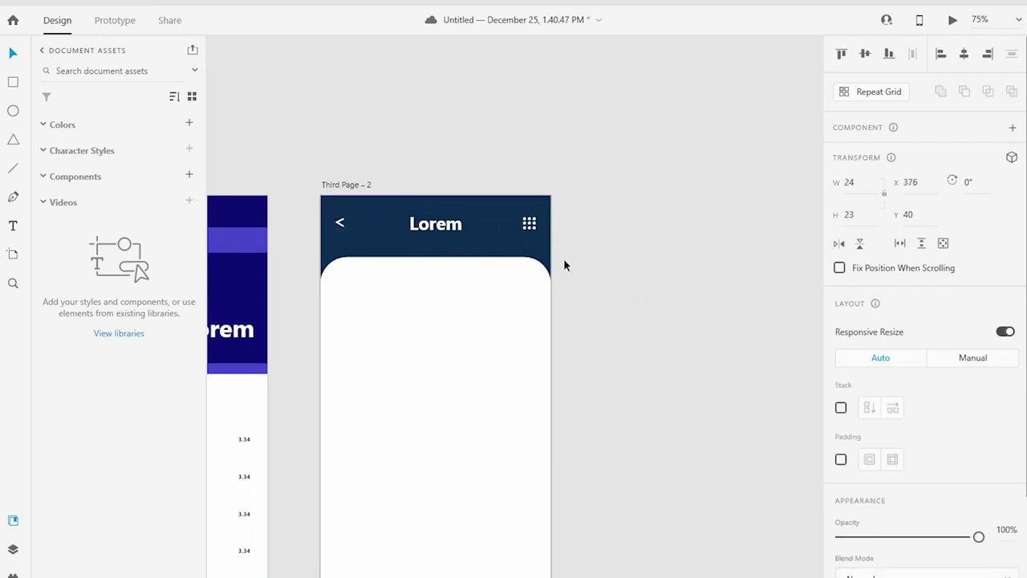
pyautogui.moveTo(594, 284)
pyautogui.mouseDown()
pyautogui.moveTo(656, 238)
pyautogui.moveTo(672, 240)
pyautogui.moveTo(663, 315)
pyautogui.mouseUp()
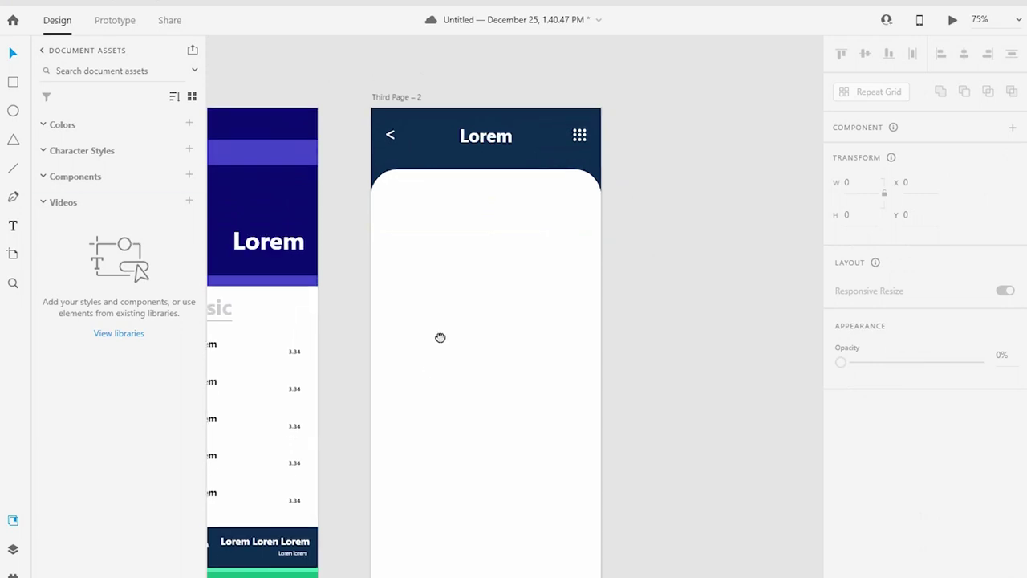
pyautogui.scroll(-3, 440, 337)
# - Draw a circle atop the white panel with no fill and a border size of 3
pyautogui.click(11, 112)
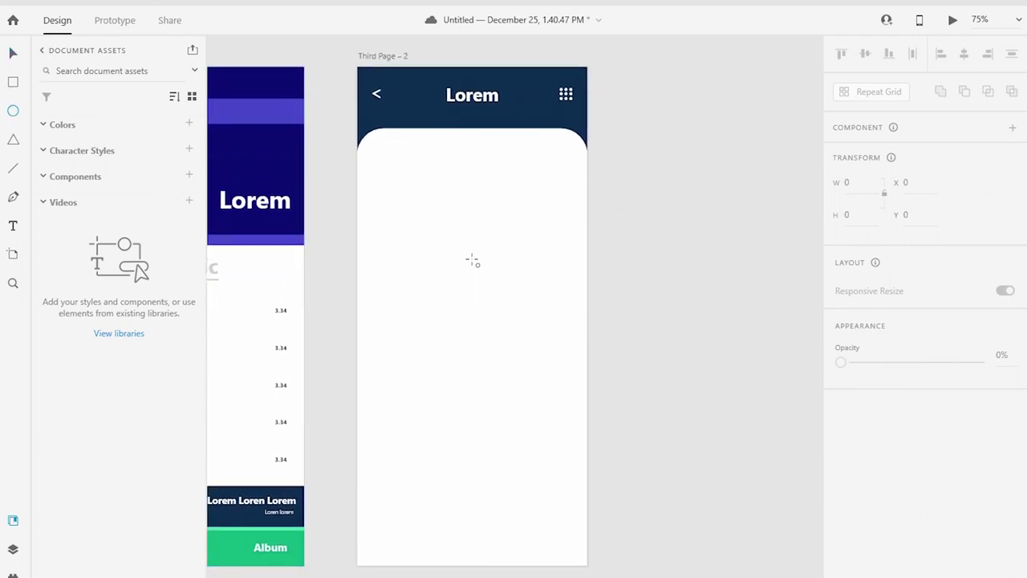
pyautogui.moveTo(472, 261); pyautogui.dragTo(549, 369)
pyautogui.press('v')
pyautogui.scroll(-1, 450, 333)
pyautogui.click(840, 515)
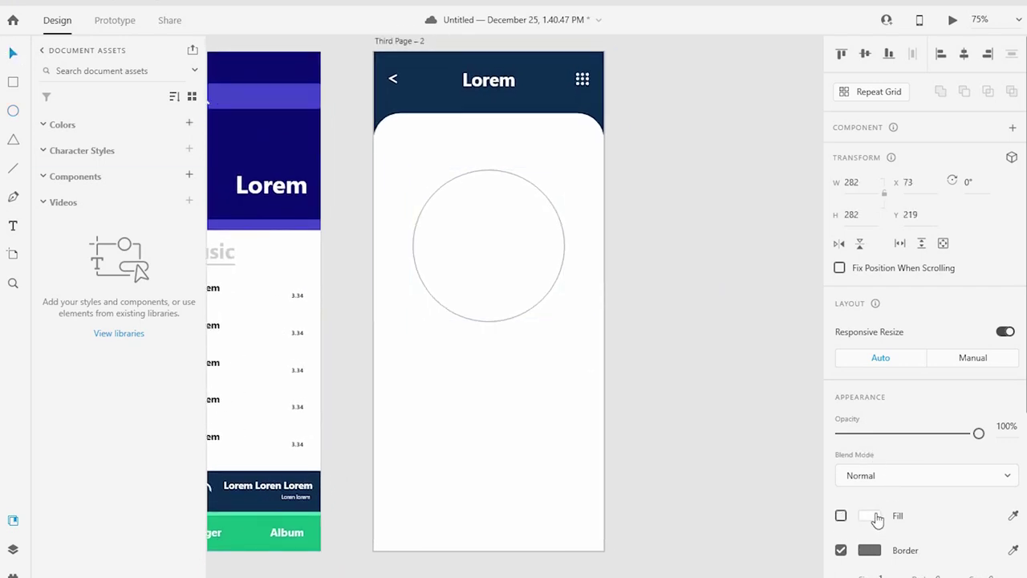
pyautogui.scroll(-2, 877, 520)
pyautogui.click(870, 466)
pyautogui.click(878, 494)
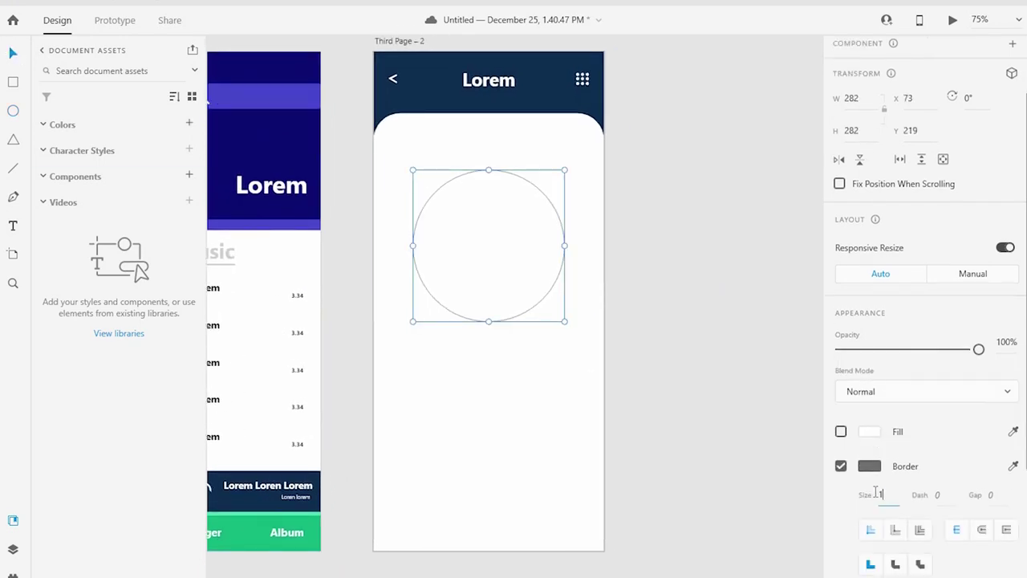
pyautogui.write('13')
pyautogui.press('Return')
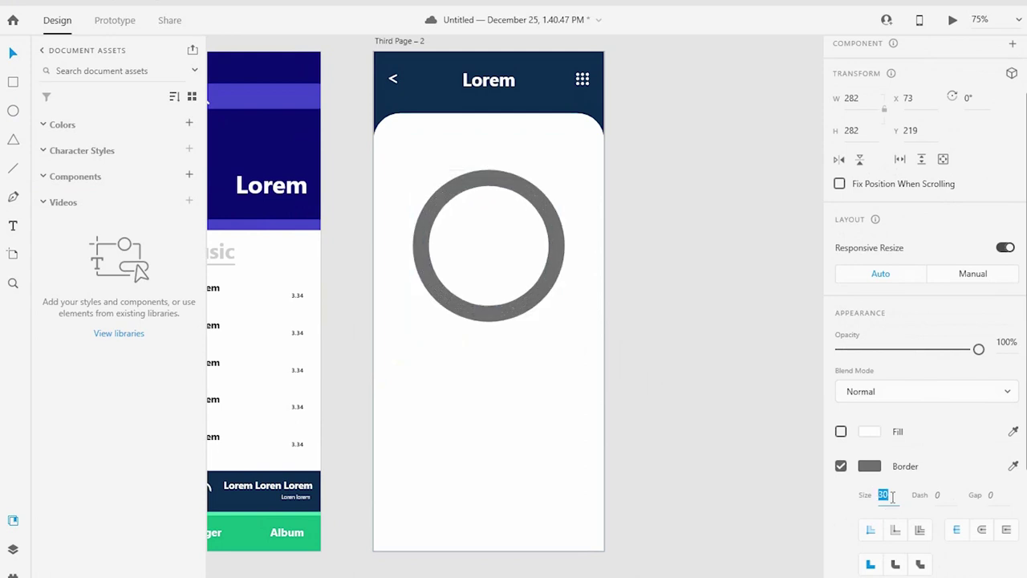
pyautogui.press('Down')
pyautogui.press('Down')
pyautogui.press('Down')
pyautogui.press('Down')
pyautogui.press('Down')
pyautogui.press('Down')
pyautogui.press('Down')
pyautogui.press('Down')
pyautogui.press('Down')
pyautogui.click(722, 458)
# - Place the music icon in the ring, enlarge and centre it, and eyedropper the navy header fill
pyautogui.hscroll(-3, 350, 394)
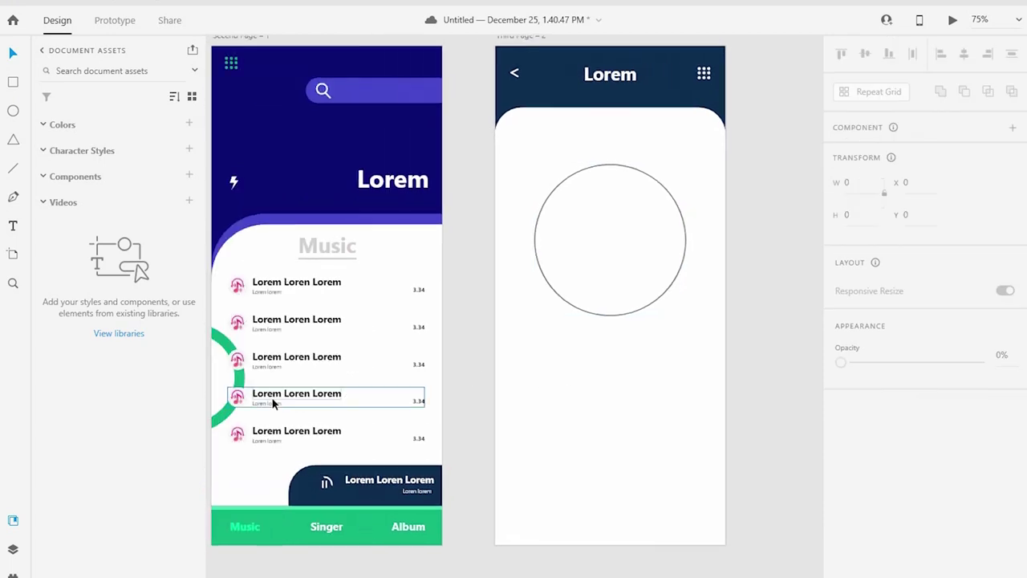
pyautogui.hscroll(-7, 321, 397)
pyautogui.moveTo(255, 416)
pyautogui.mouseDown()
pyautogui.moveTo(510, 223)
pyautogui.moveTo(517, 206)
pyautogui.mouseUp()
pyautogui.click(517, 226)
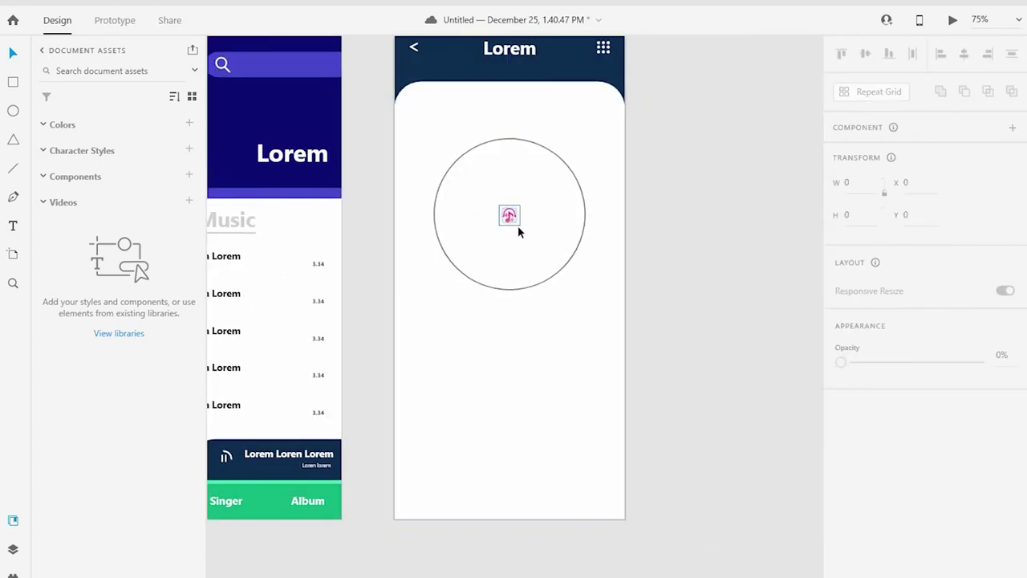
pyautogui.click(517, 223)
pyautogui.moveTo(537, 248); pyautogui.dragTo(576, 282)
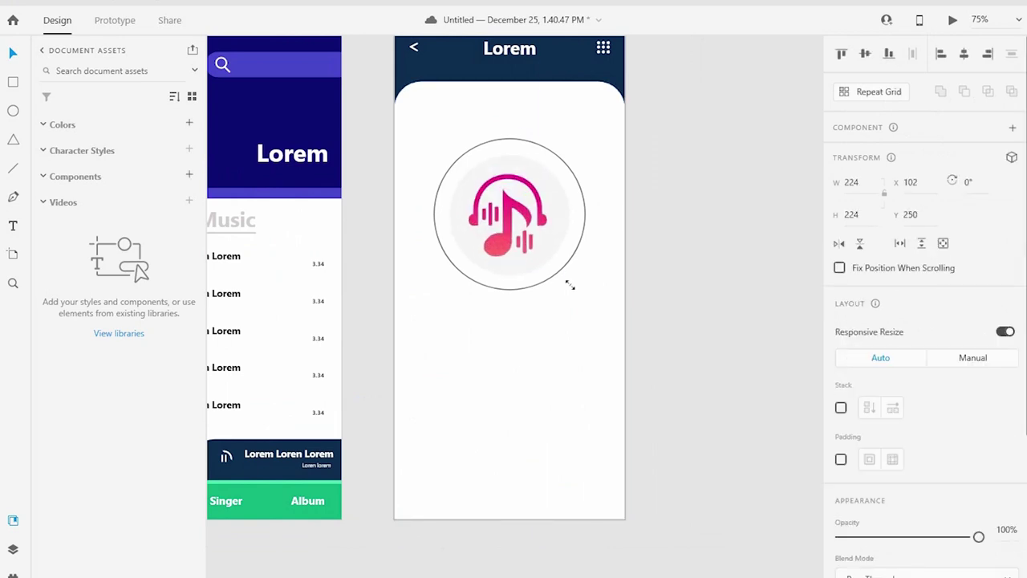
pyautogui.moveTo(529, 253); pyautogui.dragTo(529, 252)
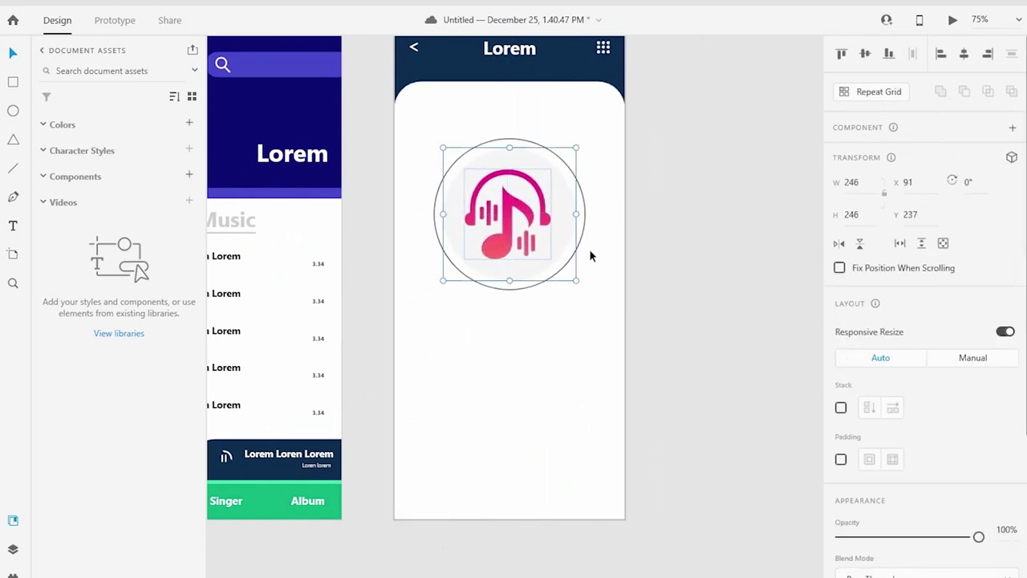
pyautogui.click(872, 504)
pyautogui.click(817, 537)
pyautogui.click(471, 68)
pyautogui.press('Escape')
pyautogui.click(564, 270)
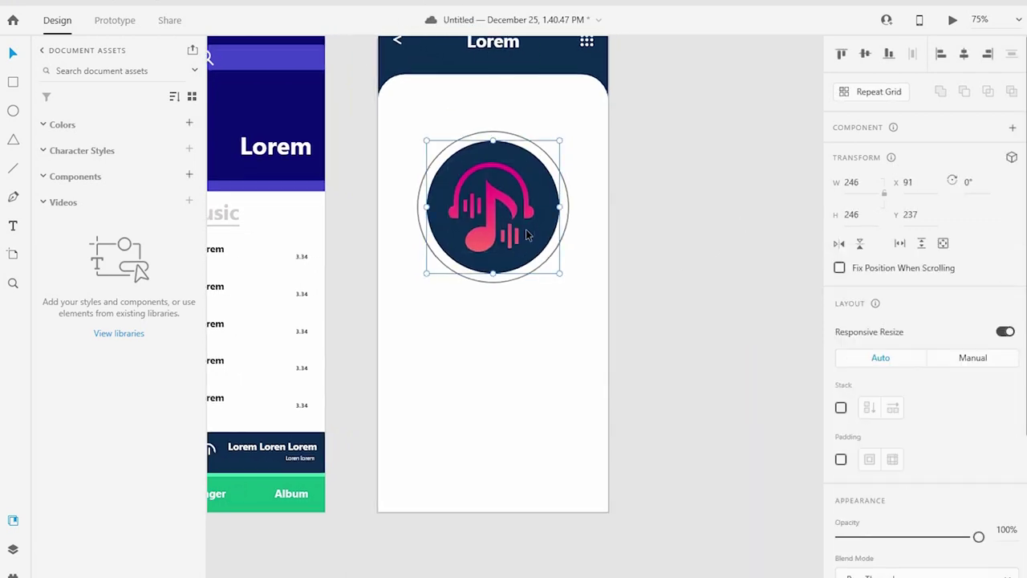
# - Ungroup the music icon and enable a drop shadow on its circle
pyautogui.rightClick(541, 238)
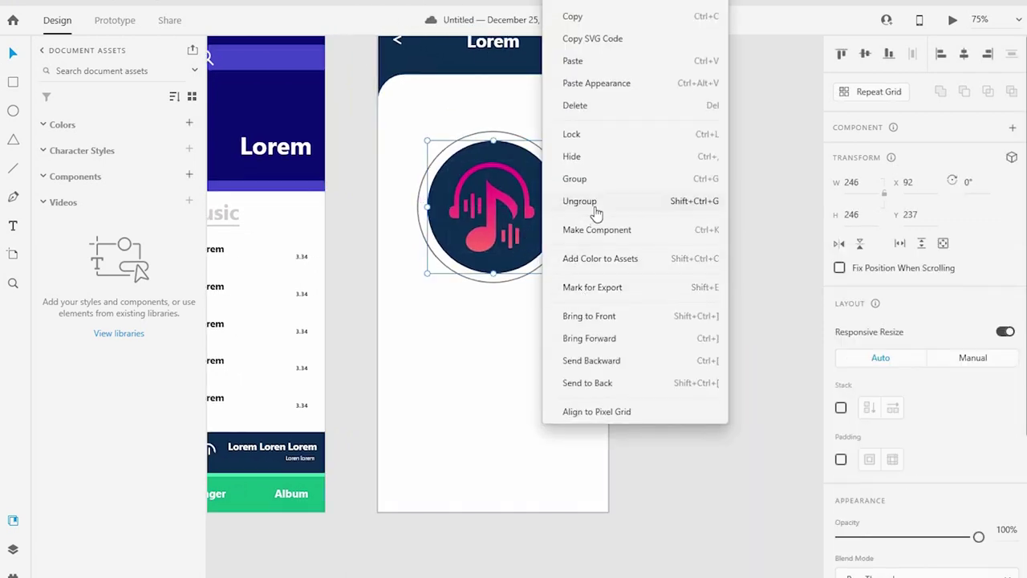
pyautogui.click(562, 200)
pyautogui.scroll(-3, 883, 478)
pyautogui.click(840, 502)
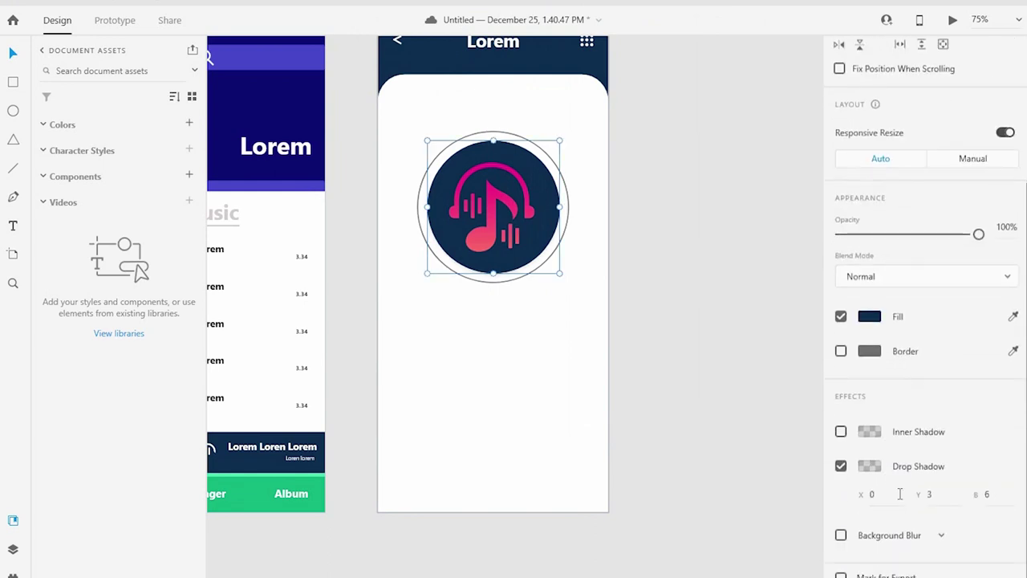
# - Set initial shadow offsets of 10 and a blur of 20
pyautogui.write('10')
pyautogui.click(871, 494)
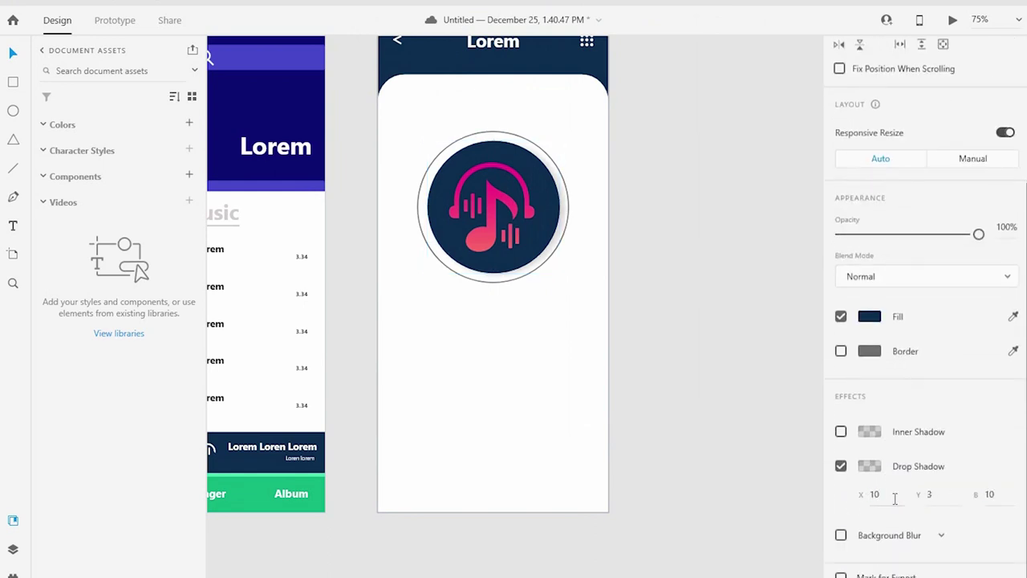
pyautogui.click(869, 466)
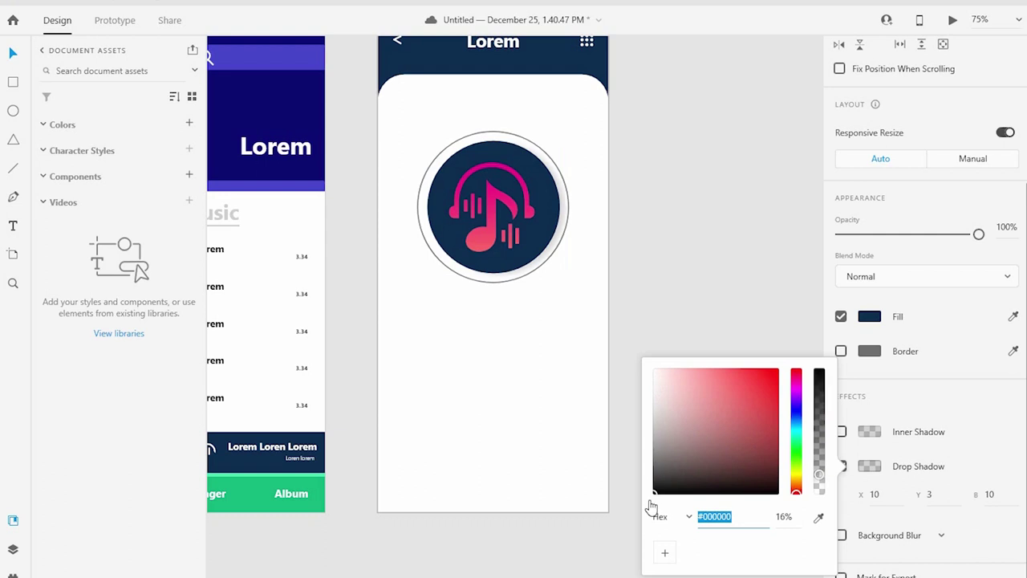
pyautogui.click(928, 494)
pyautogui.write('10')
pyautogui.press('Tab')
pyautogui.write('20')
pyautogui.press('Return')
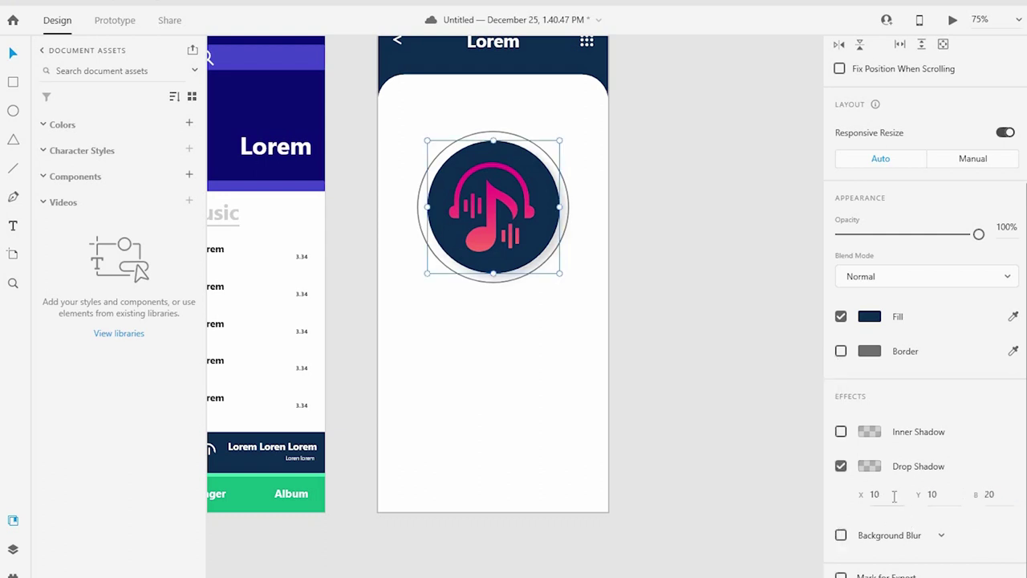
# - Raise the shadow colour's opacity and pick a lighter shadow colour
pyautogui.click(867, 468)
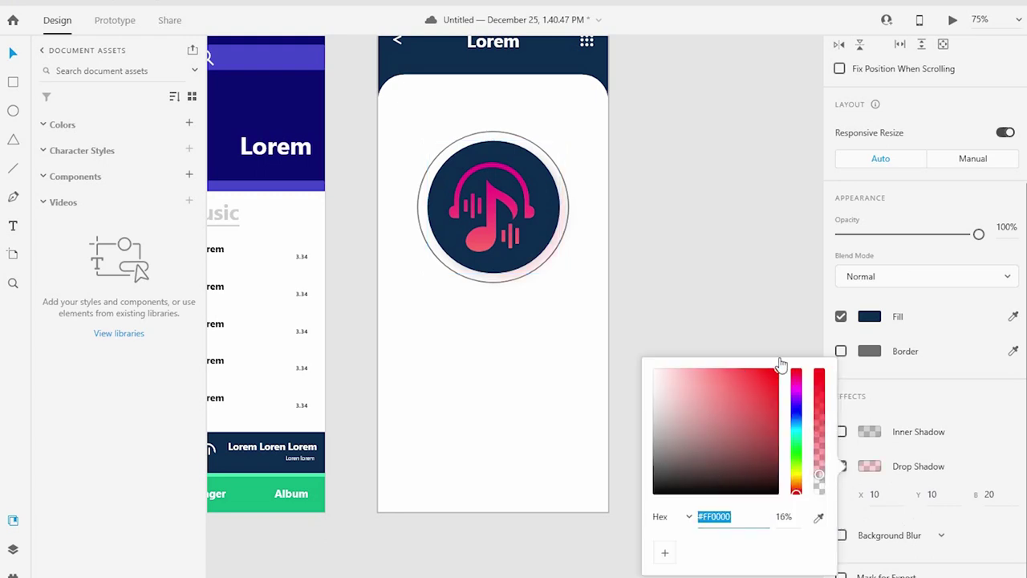
pyautogui.click(781, 517)
pyautogui.press('Up')
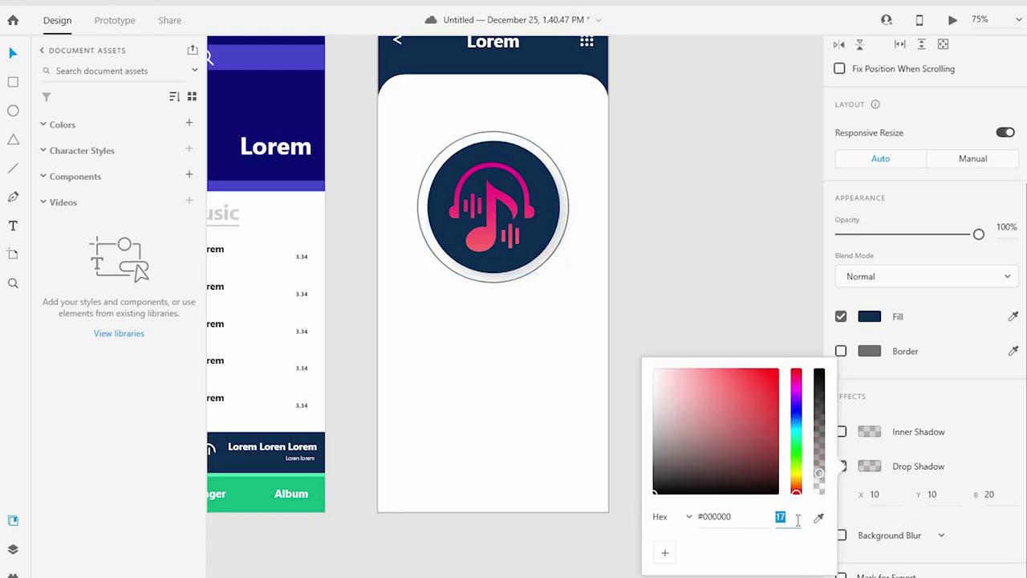
pyautogui.moveTo(818, 465)
pyautogui.mouseDown()
pyautogui.moveTo(818, 408)
pyautogui.moveTo(818, 440)
pyautogui.mouseUp()
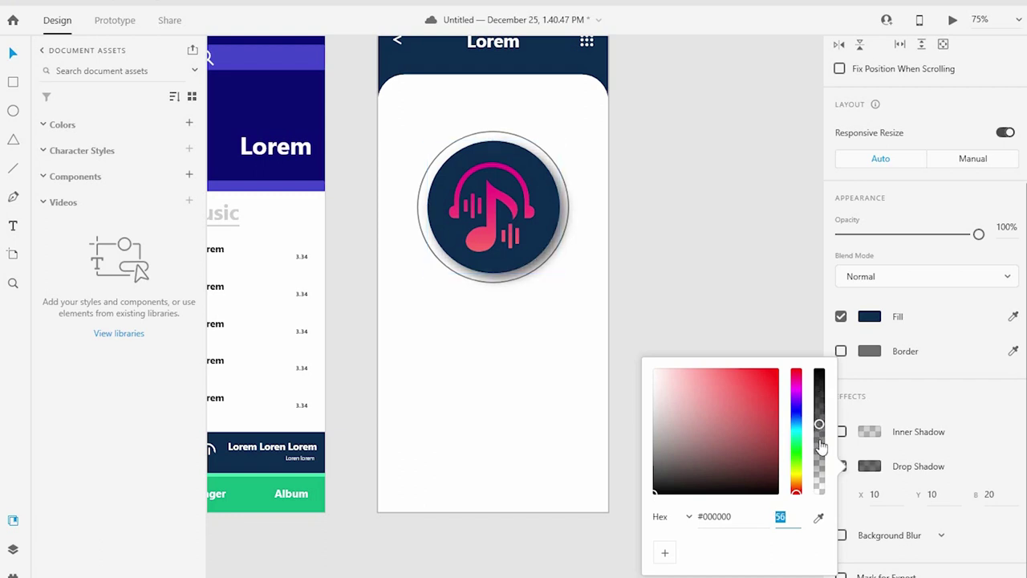
pyautogui.moveTo(818, 437); pyautogui.dragTo(831, 353)
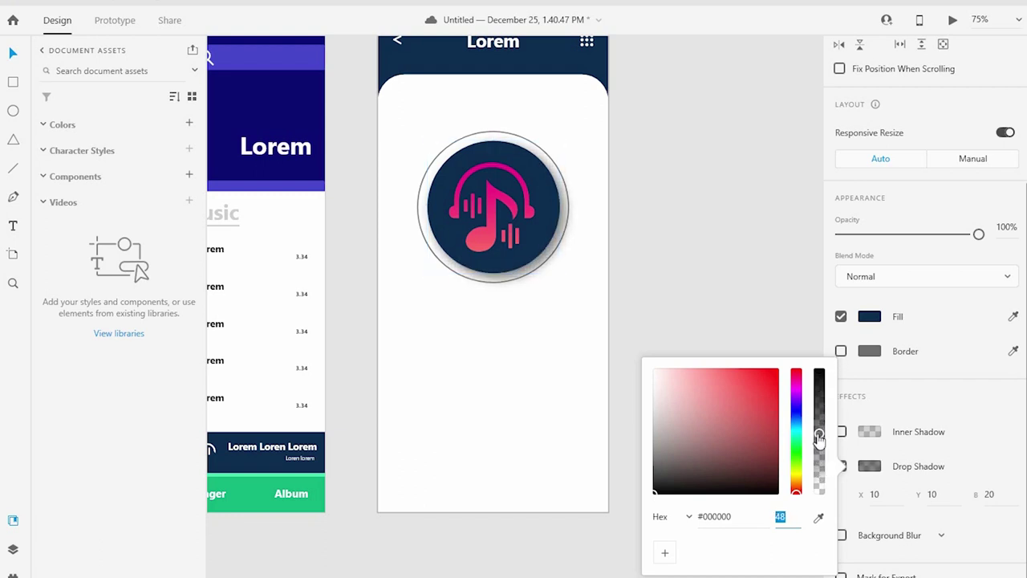
pyautogui.moveTo(676, 449)
pyautogui.mouseDown()
pyautogui.moveTo(673, 406)
pyautogui.moveTo(656, 431)
pyautogui.mouseUp()
# - Try a vertical shadow offset of 30 and a horizontal offset of 10
pyautogui.click(891, 494)
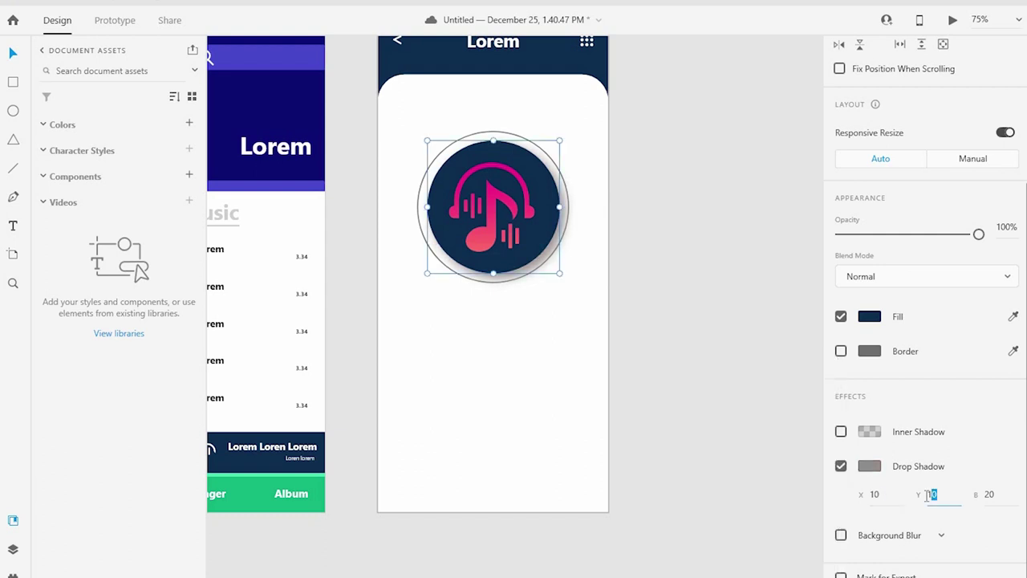
pyautogui.click(943, 494)
pyautogui.write('2')
pyautogui.press('Return')
pyautogui.write('0')
pyautogui.press('Return')
pyautogui.doubleClick(928, 493)
pyautogui.write('30')
pyautogui.press('Return')
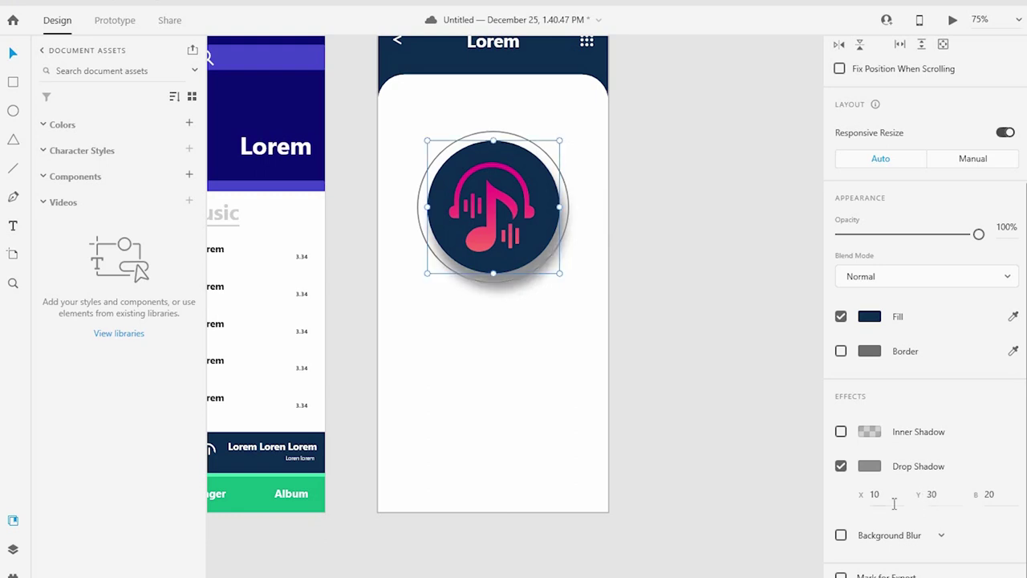
pyautogui.write('2010')
pyautogui.press('Return')
# - Test a vertical shadow offset of 50, then settle it at 1
pyautogui.doubleClick(937, 495)
pyautogui.write('1')
pyautogui.press('Return')
pyautogui.write('50')
pyautogui.press('Return')
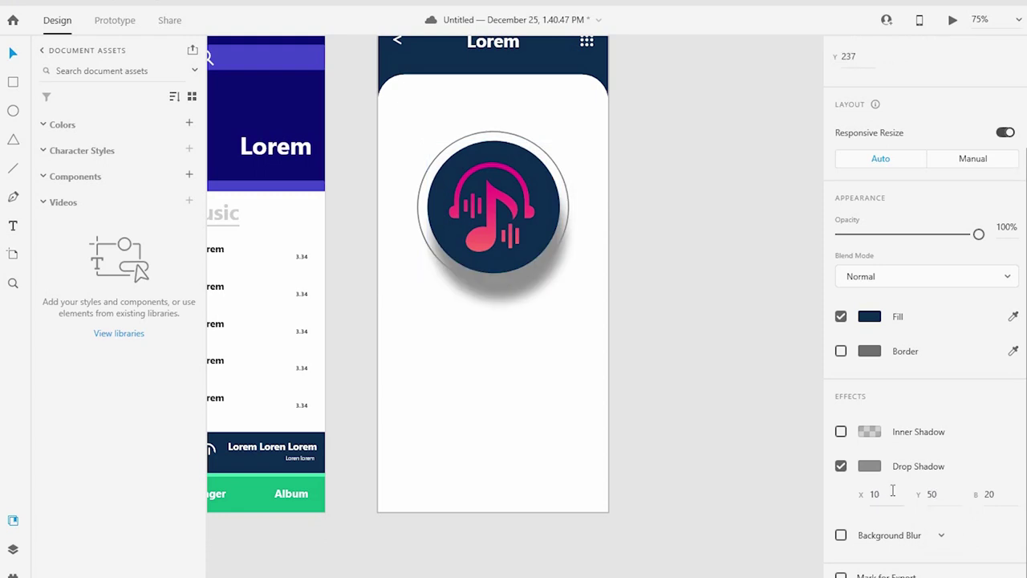
pyautogui.scroll(2, 930, 507)
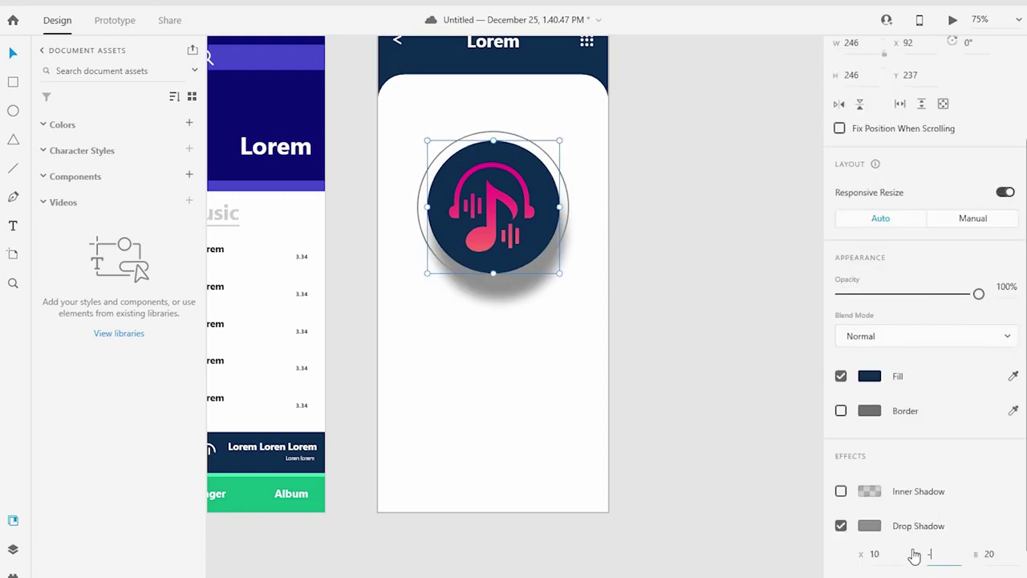
pyautogui.write('1')
pyautogui.press('Return')
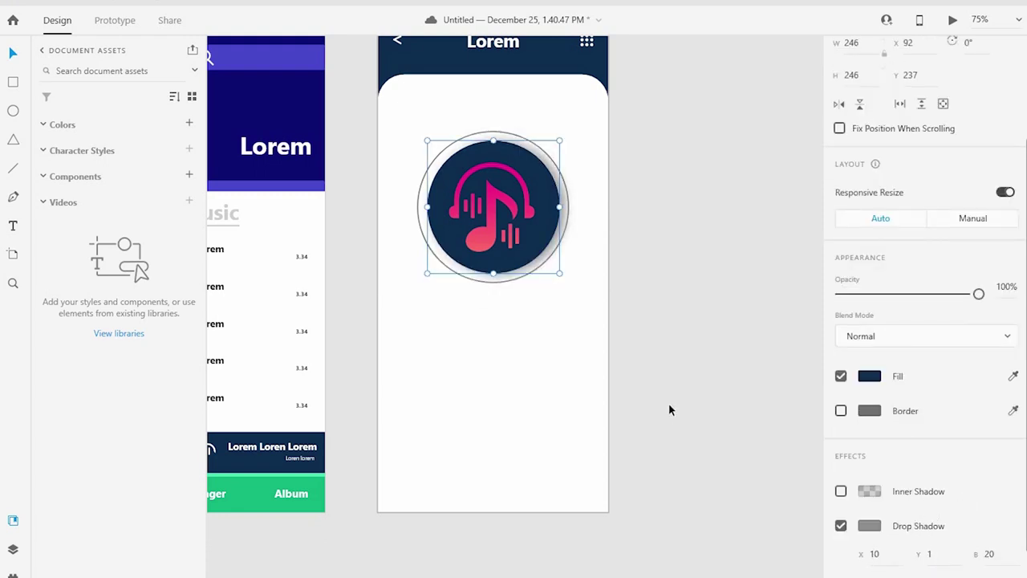
# - Set the shadow's horizontal offset to 0 and deselect the circle
pyautogui.scroll(-1, 670, 409)
pyautogui.click(573, 252)
pyautogui.scroll(-5, 913, 498)
pyautogui.click(857, 492)
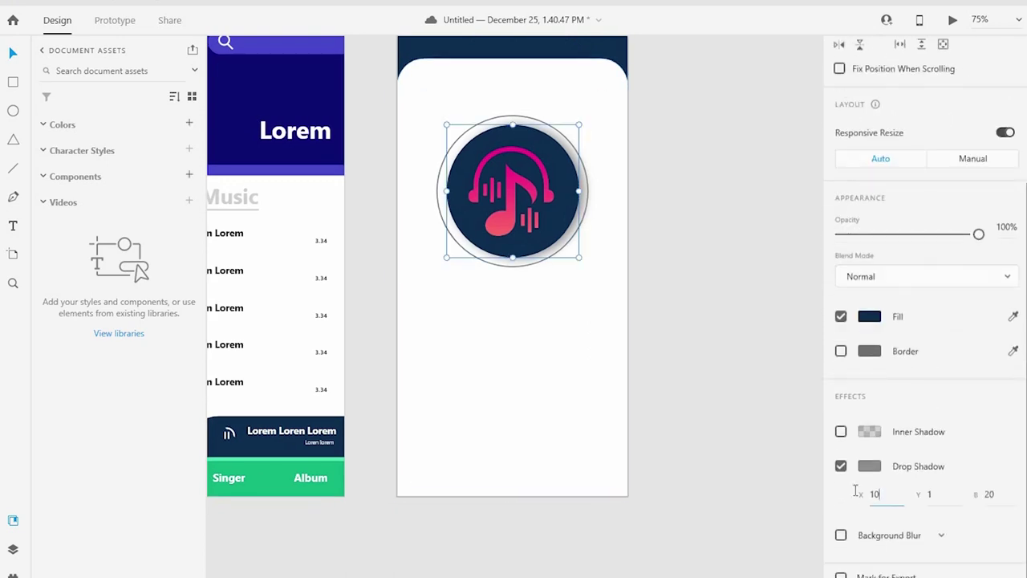
pyautogui.write('0')
pyautogui.press('Tab')
pyautogui.click(762, 488)
pyautogui.scroll(1, 610, 308)
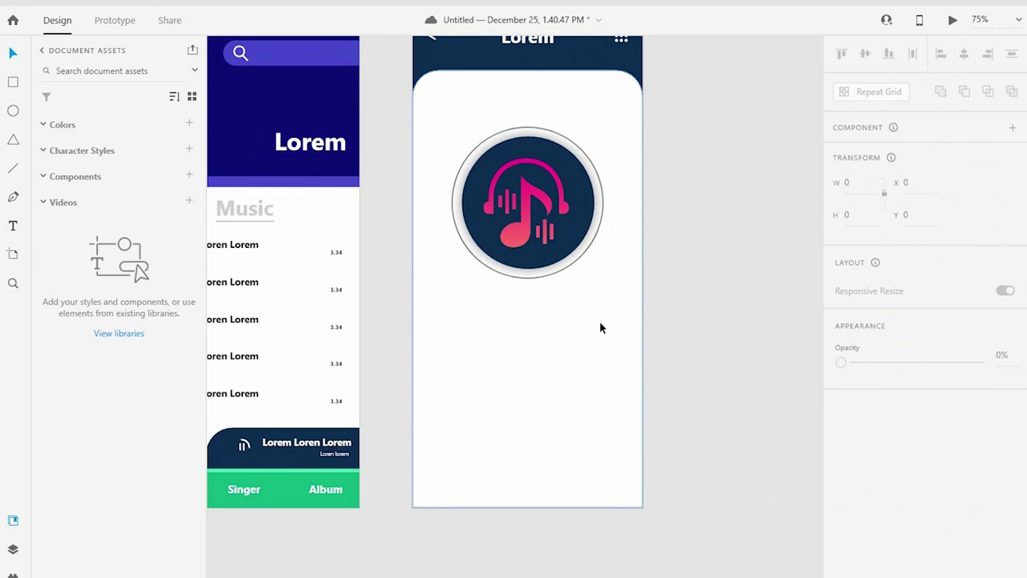
# - Copy the first song row onto Third Page, ungroup it, remove the icon and duration, and centre the texts
pyautogui.hscroll(-2, 348, 270)
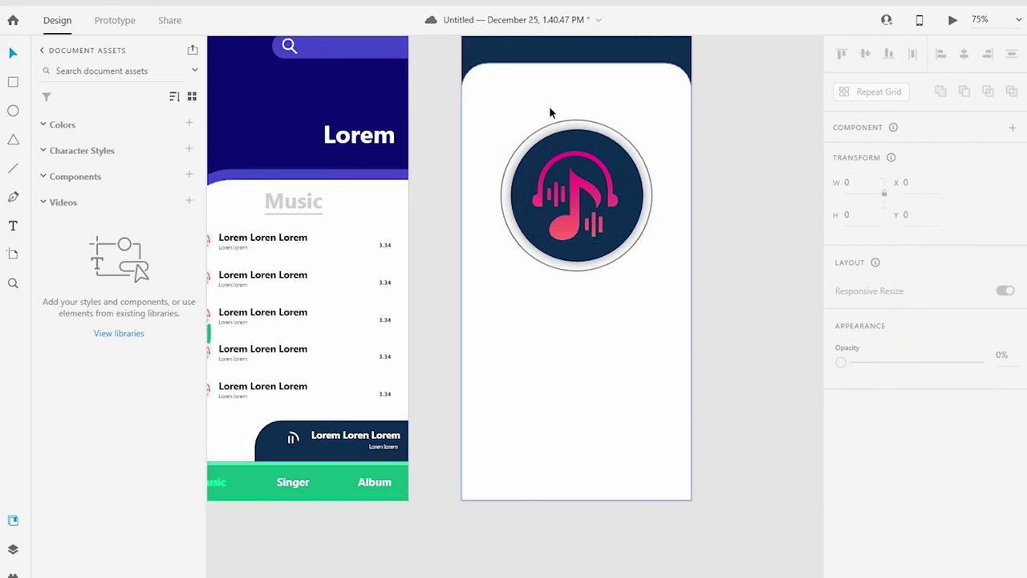
pyautogui.moveTo(280, 236); pyautogui.dragTo(568, 293)
pyautogui.rightClick(569, 293)
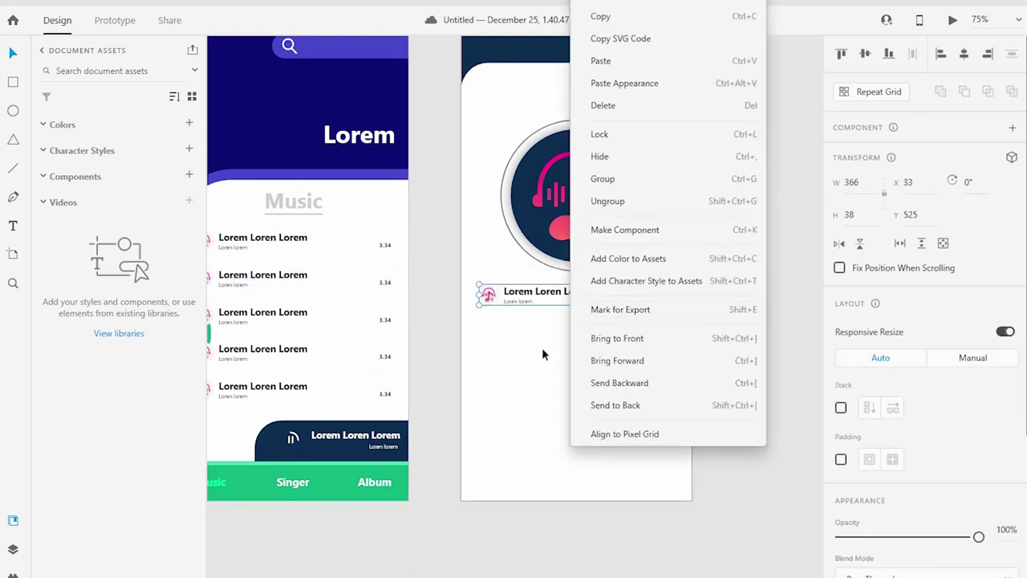
pyautogui.click(537, 367)
pyautogui.click(670, 298)
pyautogui.press('Delete')
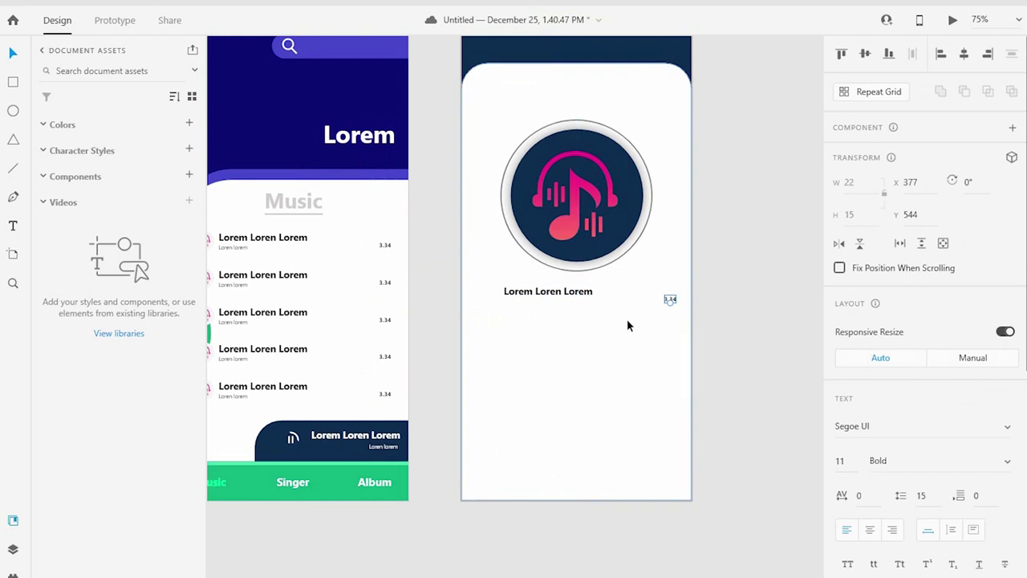
pyautogui.hotkey('ctrl', 'z')
pyautogui.moveTo(568, 297); pyautogui.dragTo(597, 297)
pyautogui.moveTo(518, 301); pyautogui.dragTo(576, 306)
# - Set the 'Lorem Loren Lorem' title to size 26 and re-centre it
pyautogui.click(576, 291)
pyautogui.click(853, 463)
pyautogui.write('26')
pyautogui.press('Return')
pyautogui.moveTo(642, 292); pyautogui.dragTo(598, 314)
# - Set the 'Loren lorem' subtitle to size 20 and centre it beneath the title
pyautogui.click(577, 307)
pyautogui.press('Return')
pyautogui.write('20')
pyautogui.press('Return')
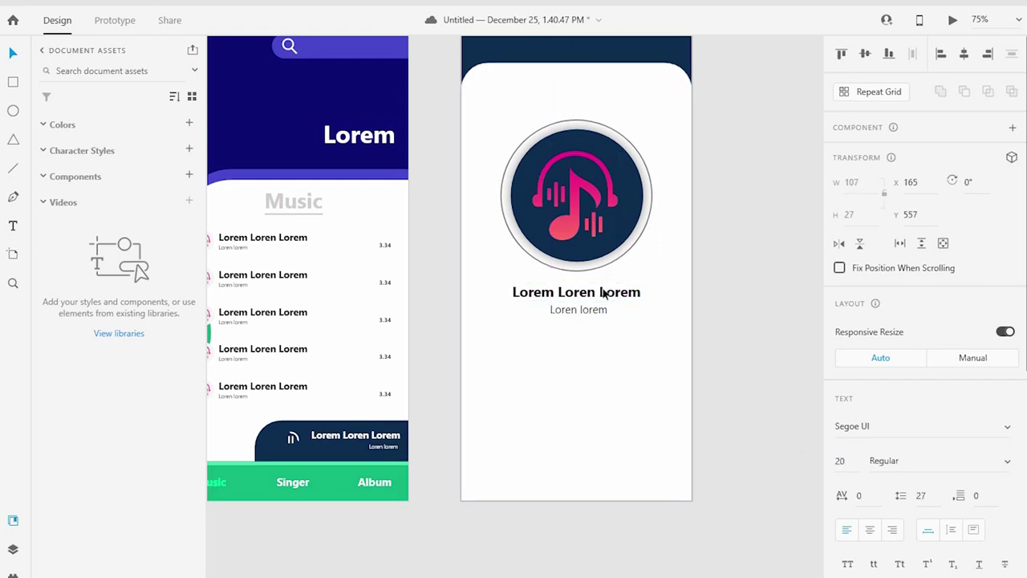
pyautogui.moveTo(596, 315); pyautogui.dragTo(608, 308)
pyautogui.keyDown('shift'); pyautogui.click(608, 300); pyautogui.keyUp('shift')
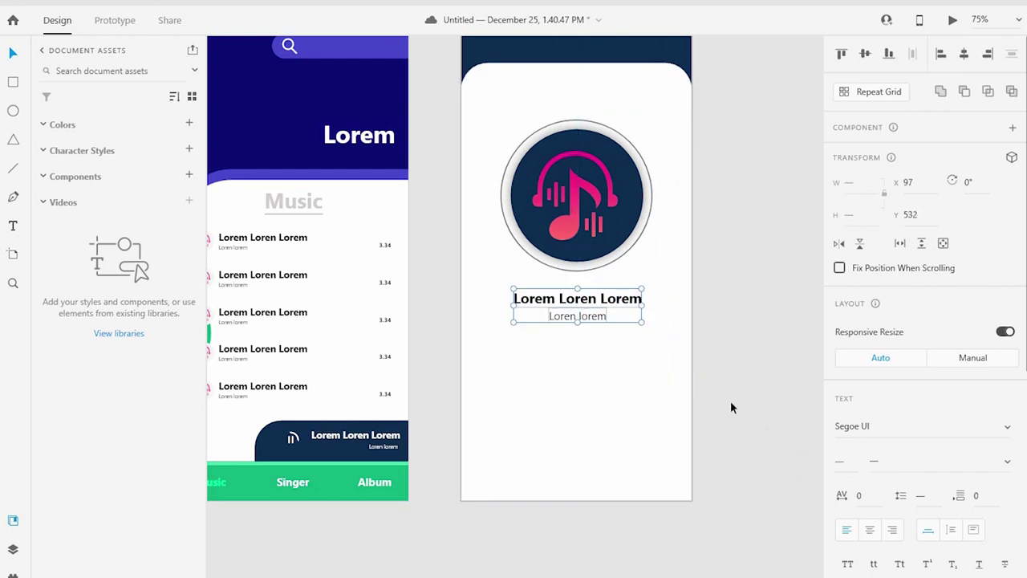
pyautogui.click(689, 408)
pyautogui.moveTo(676, 372); pyautogui.dragTo(547, 328)
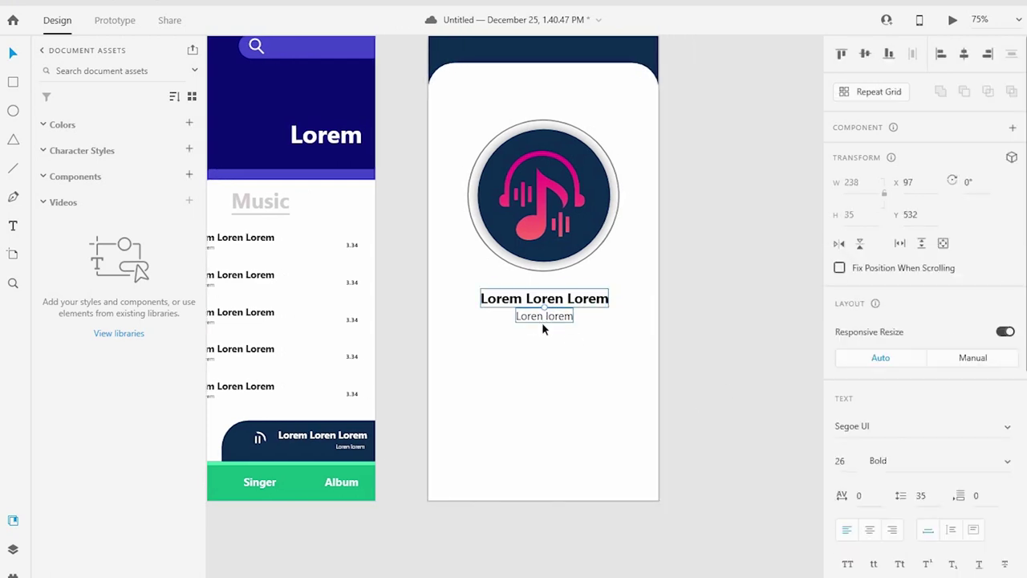
# - Draw a small circle below the song title with no border and the search bar's purple fill
pyautogui.press('Escape')
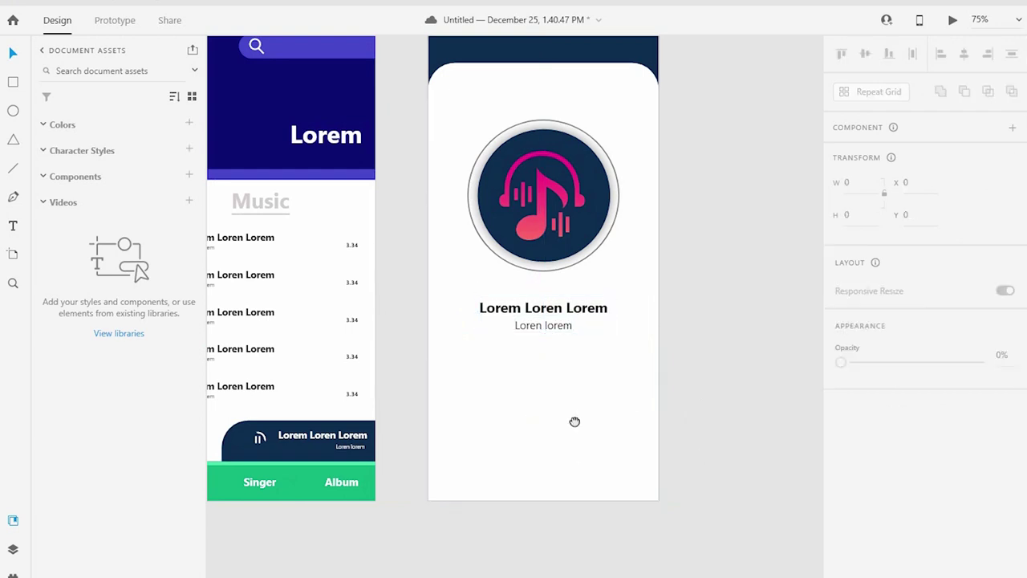
pyautogui.scroll(-2, 573, 419)
pyautogui.scroll(3, 793, 442)
pyautogui.click(13, 110)
pyautogui.moveTo(490, 385); pyautogui.dragTo(514, 410)
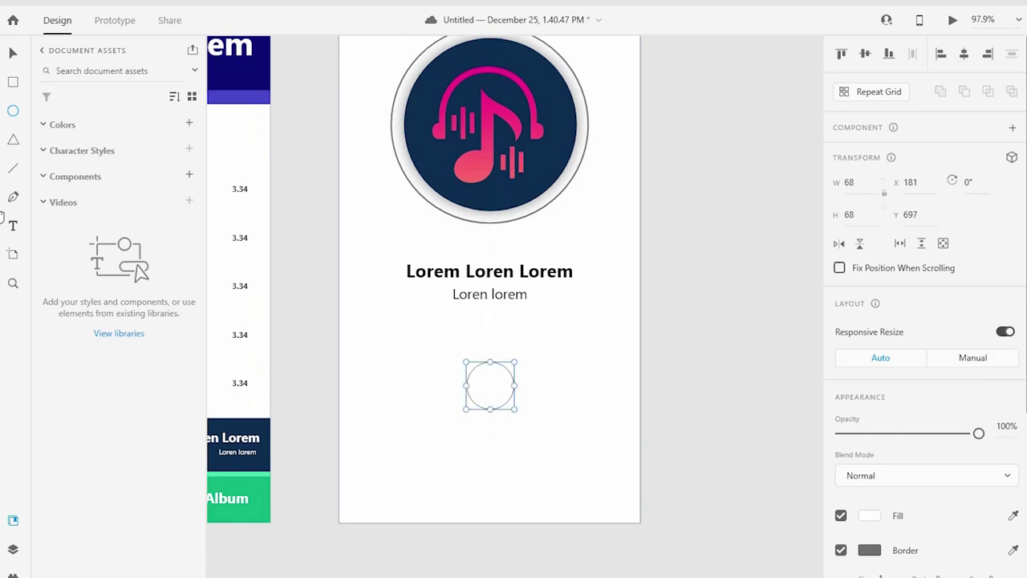
pyautogui.click(13, 53)
pyautogui.hscroll(-3, 669, 422)
pyautogui.scroll(-2, 653, 357)
pyautogui.click(840, 549)
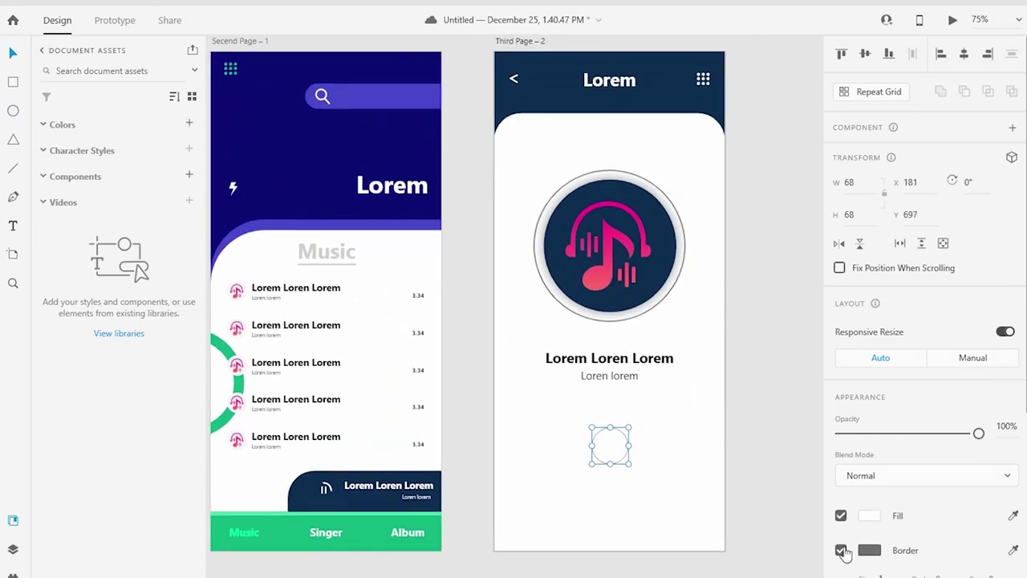
pyautogui.click(1013, 516)
pyautogui.click(317, 100)
# - Draw a small white polygon triangle on the purple circle
pyautogui.scroll(-1, 610, 402)
pyautogui.hscroll(1, 609, 401)
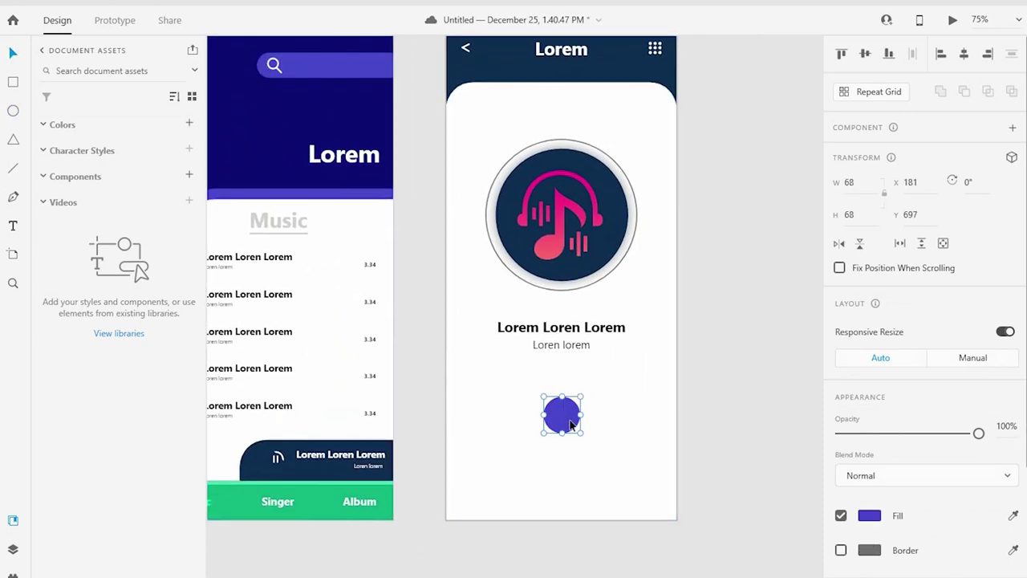
pyautogui.scroll(3, 744, 497)
pyautogui.click(449, 385)
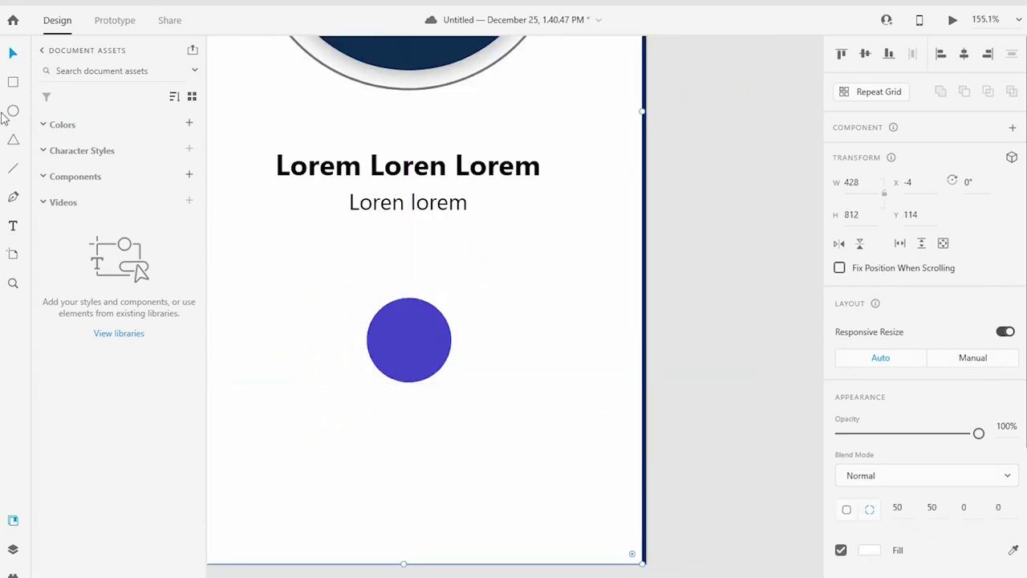
pyautogui.click(12, 141)
pyautogui.moveTo(394, 327); pyautogui.dragTo(422, 353)
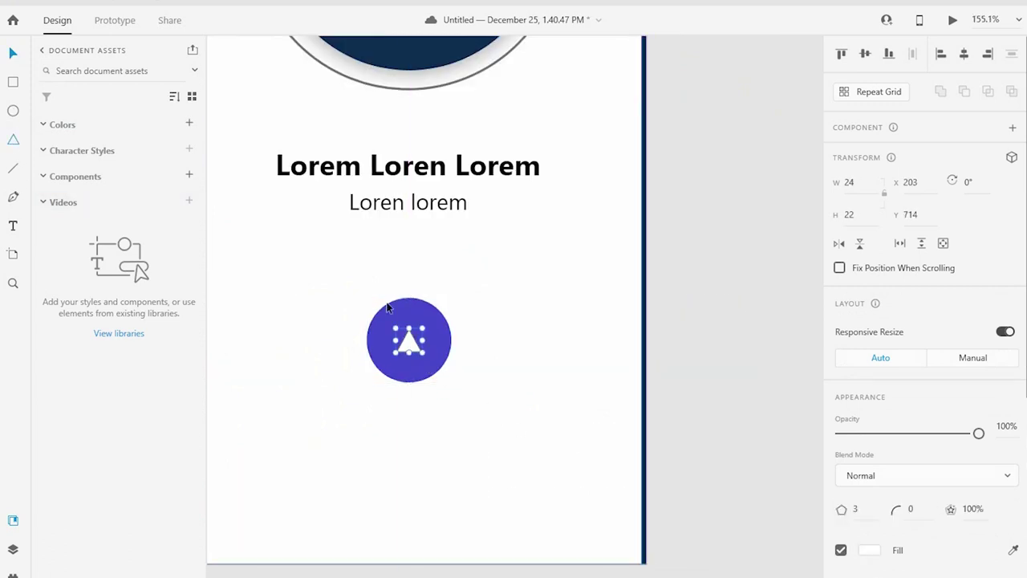
pyautogui.click(598, 434)
pyautogui.scroll(-3, 562, 385)
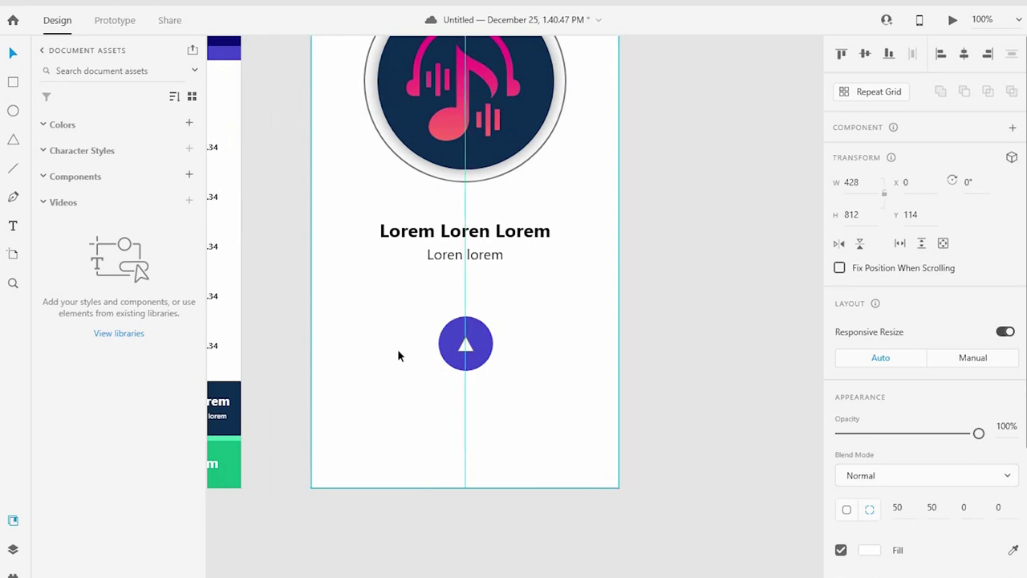
# - Rotate the triangle to point right, enlarge it and round its corners
pyautogui.click(470, 351)
pyautogui.scroll(3, 478, 337)
pyautogui.moveTo(485, 280); pyautogui.dragTo(482, 303)
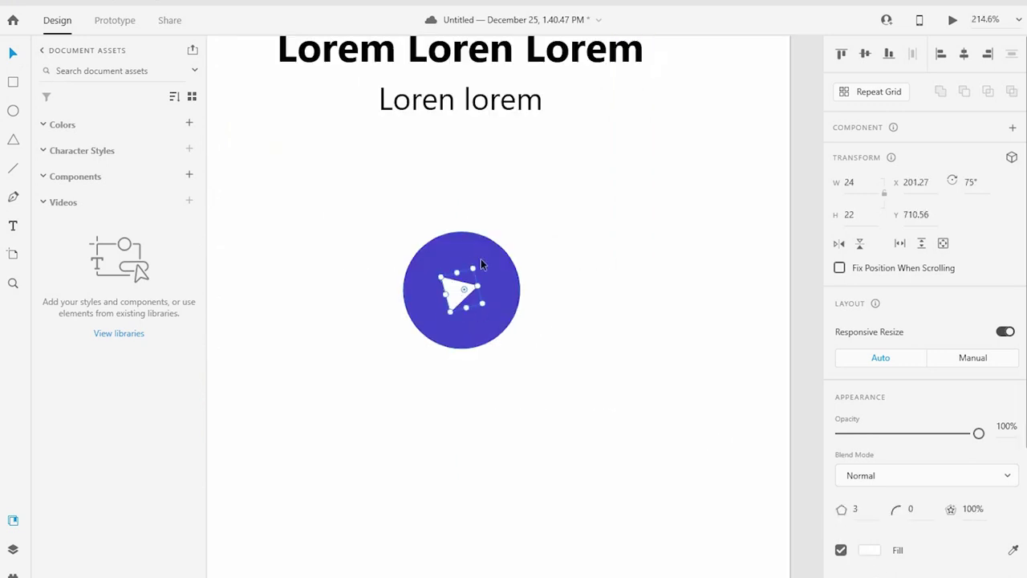
pyautogui.moveTo(476, 262)
pyautogui.mouseDown()
pyautogui.moveTo(486, 290)
pyautogui.moveTo(474, 300)
pyautogui.mouseUp()
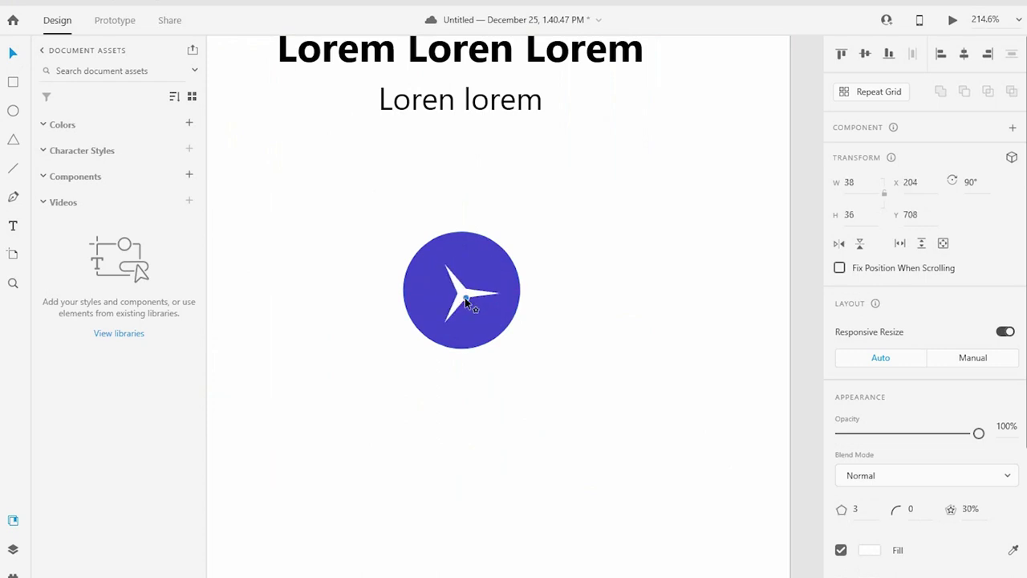
pyautogui.moveTo(471, 307)
pyautogui.mouseDown()
pyautogui.moveTo(468, 296)
pyautogui.moveTo(485, 300)
pyautogui.moveTo(501, 327)
pyautogui.moveTo(458, 303)
pyautogui.mouseUp()
# - Group the circle and triangle into a play button and nudge it into place
pyautogui.click(502, 314)
pyautogui.doubleClick(452, 295)
pyautogui.press('Escape')
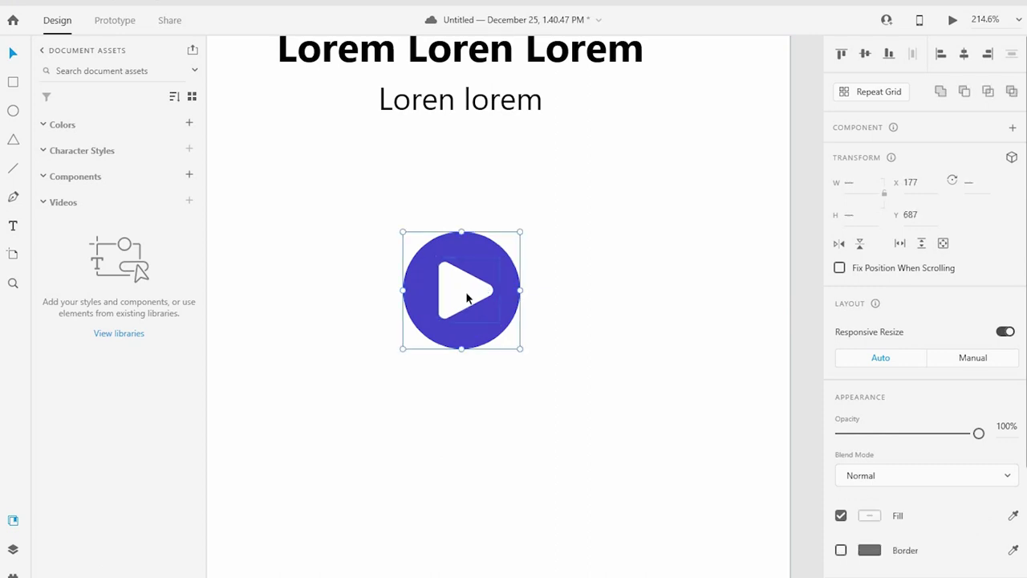
pyautogui.keyDown('alt'); pyautogui.click(553, 298); pyautogui.keyUp('alt')
pyautogui.moveTo(510, 279); pyautogui.dragTo(510, 278)
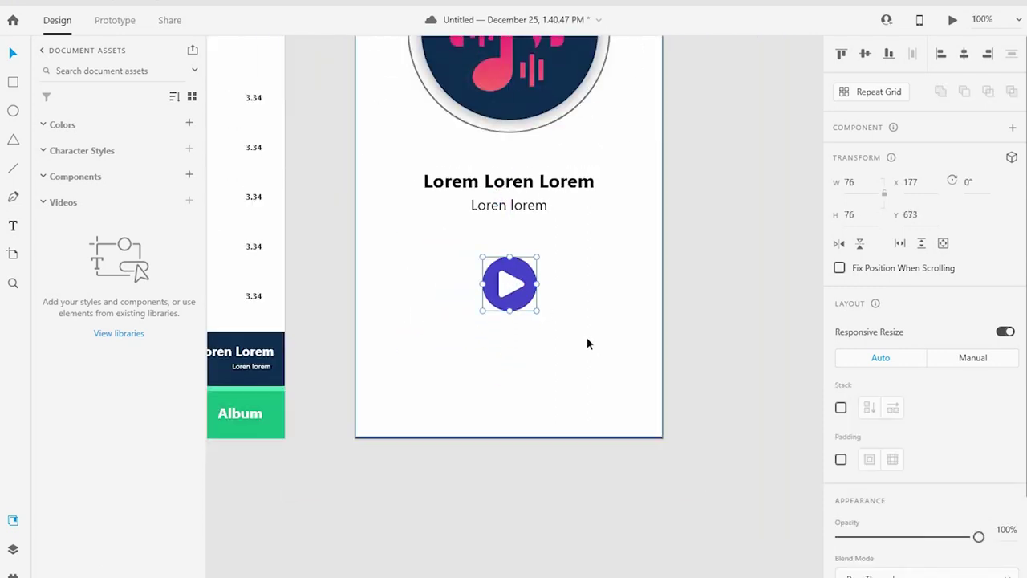
pyautogui.hscroll(1, 690, 376)
pyautogui.scroll(1, 690, 376)
pyautogui.click(484, 317)
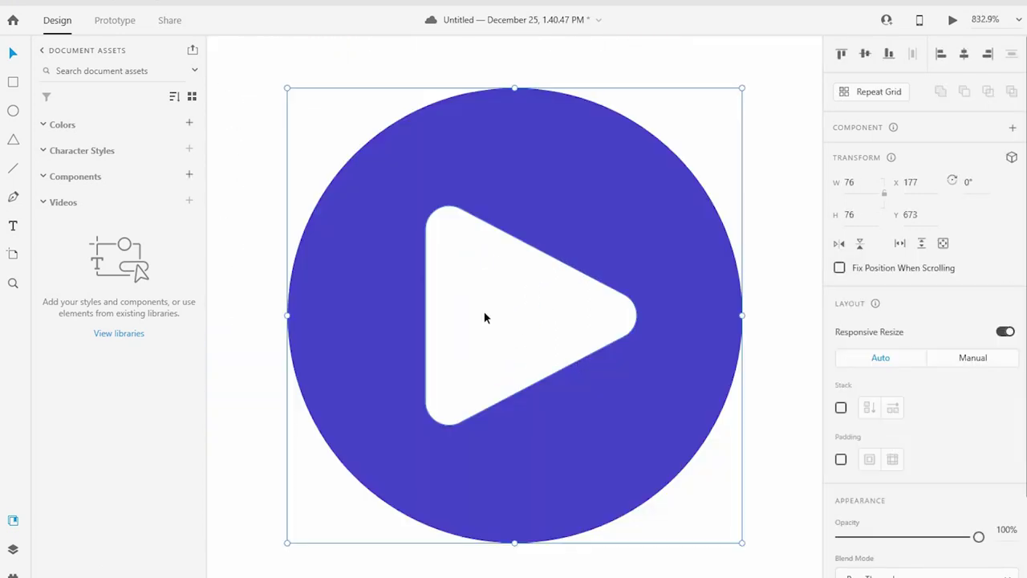
pyautogui.moveTo(554, 321); pyautogui.dragTo(549, 366)
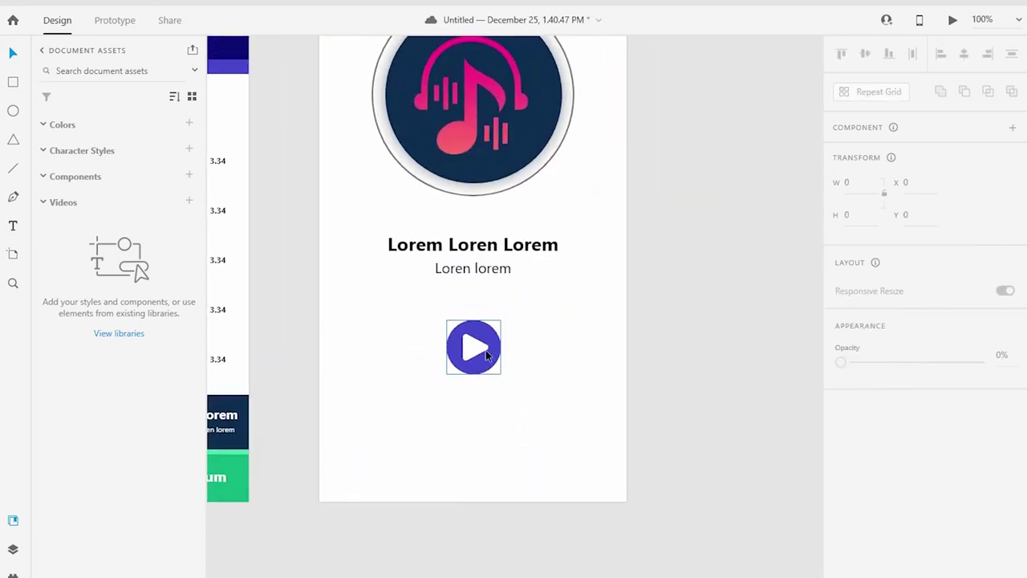
# - Draw a black triangle, rotate it and group two triangles into a double arrow
pyautogui.press('y')
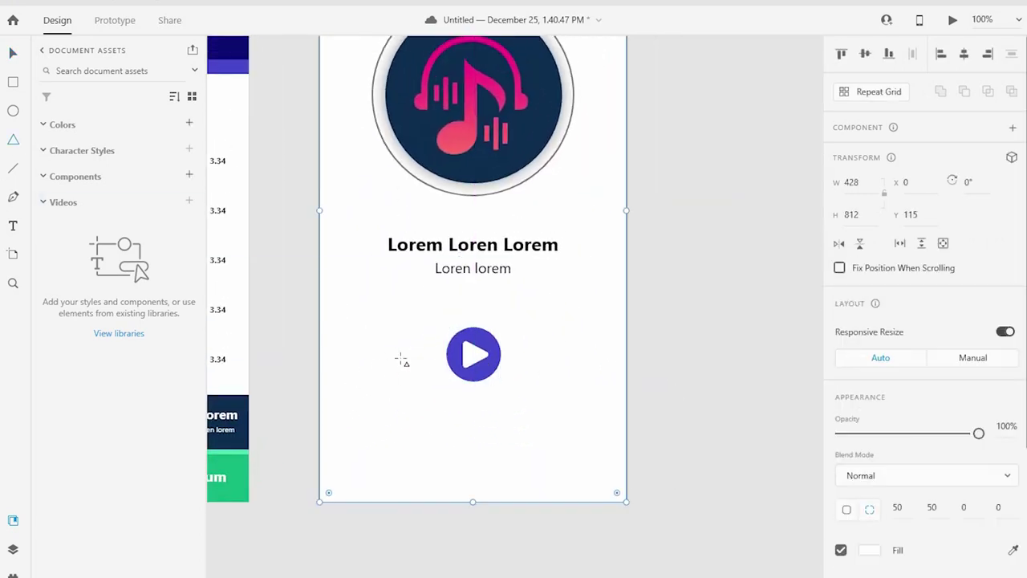
pyautogui.moveTo(400, 359); pyautogui.dragTo(411, 369)
pyautogui.scroll(3, 457, 406)
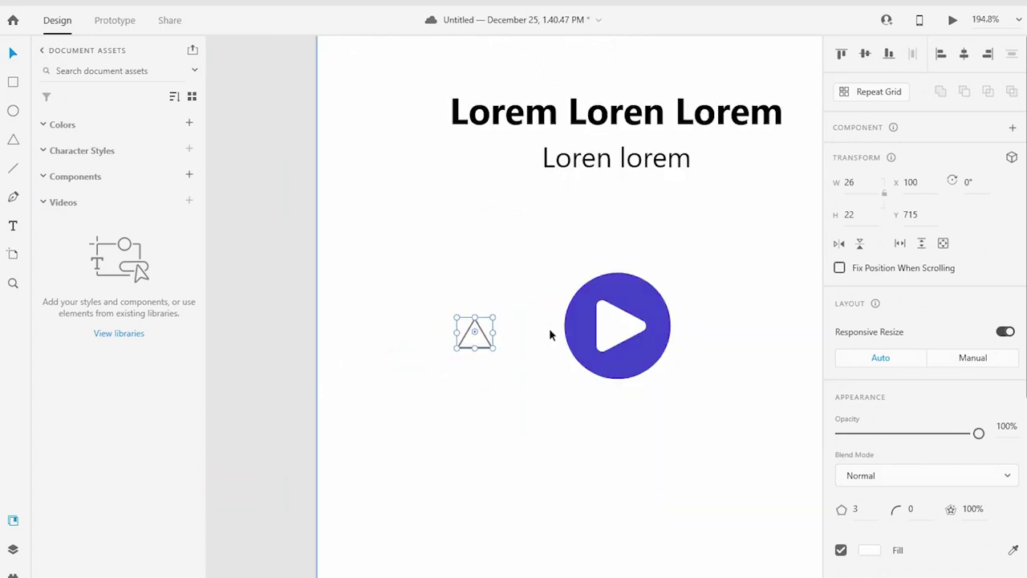
pyautogui.scroll(-5, 894, 497)
pyautogui.click(869, 382)
pyautogui.moveTo(495, 312)
pyautogui.mouseDown()
pyautogui.moveTo(448, 321)
pyautogui.moveTo(519, 344)
pyautogui.moveTo(499, 340)
pyautogui.mouseUp()
pyautogui.click(474, 336)
pyautogui.hotkey('ctrl', 'g')
# - Place the arrows either side of the play button and centre it between them
pyautogui.keyDown('alt'); pyautogui.click(532, 335); pyautogui.keyUp('alt')
pyautogui.scroll(-2, 565, 305)
pyautogui.moveTo(564, 317)
pyautogui.mouseDown()
pyautogui.moveTo(409, 327)
pyautogui.moveTo(557, 332)
pyautogui.moveTo(535, 347)
pyautogui.mouseUp()
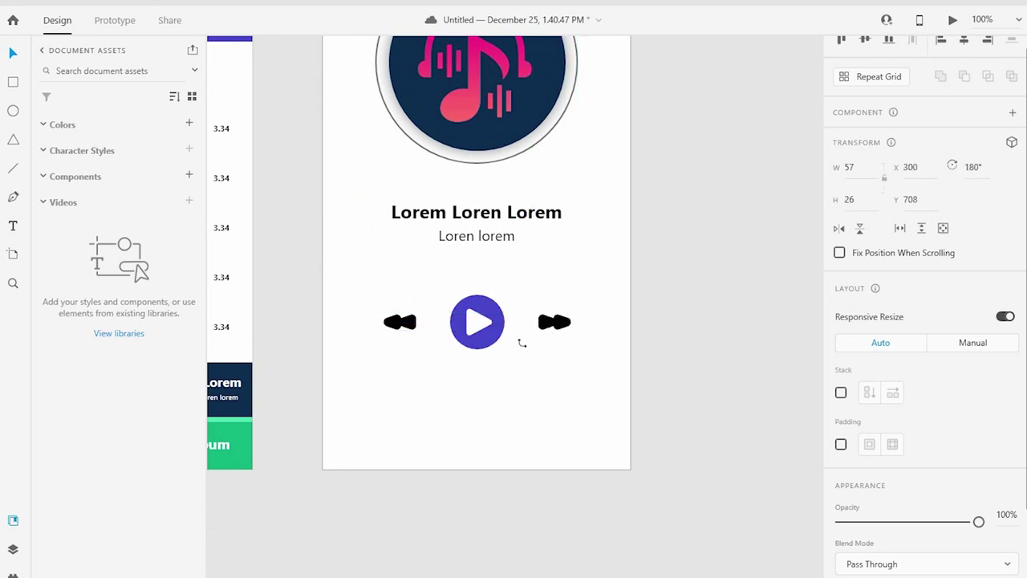
pyautogui.moveTo(485, 323); pyautogui.dragTo(483, 324)
pyautogui.click(671, 416)
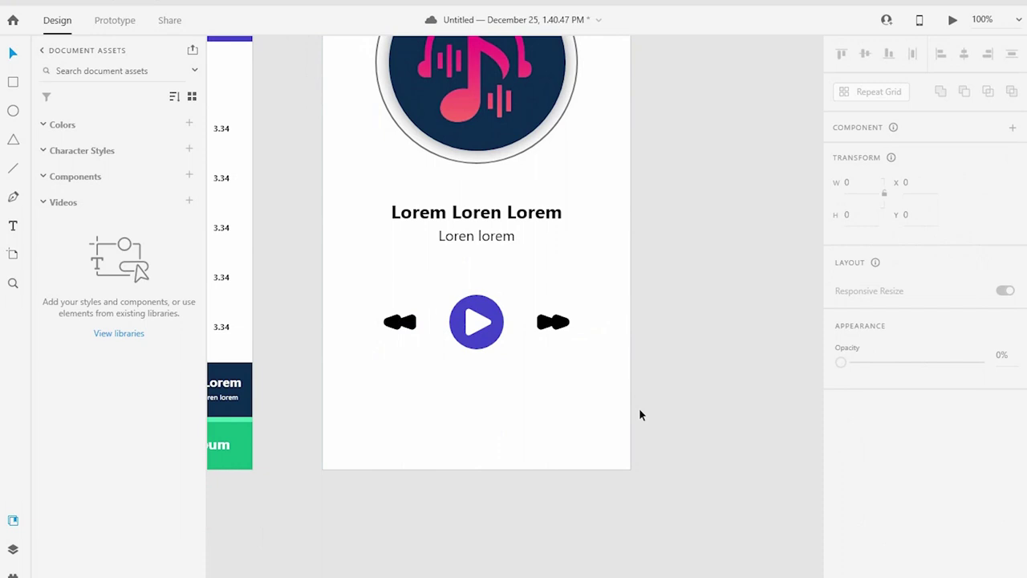
pyautogui.moveTo(640, 413); pyautogui.dragTo(369, 289)
# - Try a lighter blue fill on the selected playback controls
pyautogui.scroll(-2, 923, 320)
pyautogui.click(869, 500)
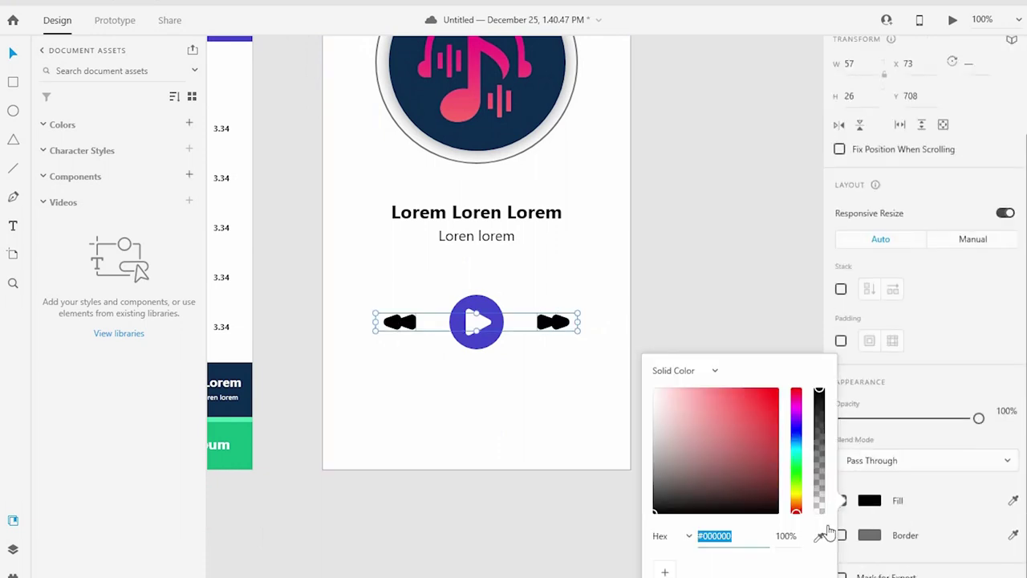
pyautogui.click(796, 429)
pyautogui.click(750, 401)
pyautogui.moveTo(733, 437)
pyautogui.mouseDown()
pyautogui.moveTo(688, 409)
pyautogui.moveTo(722, 478)
pyautogui.mouseUp()
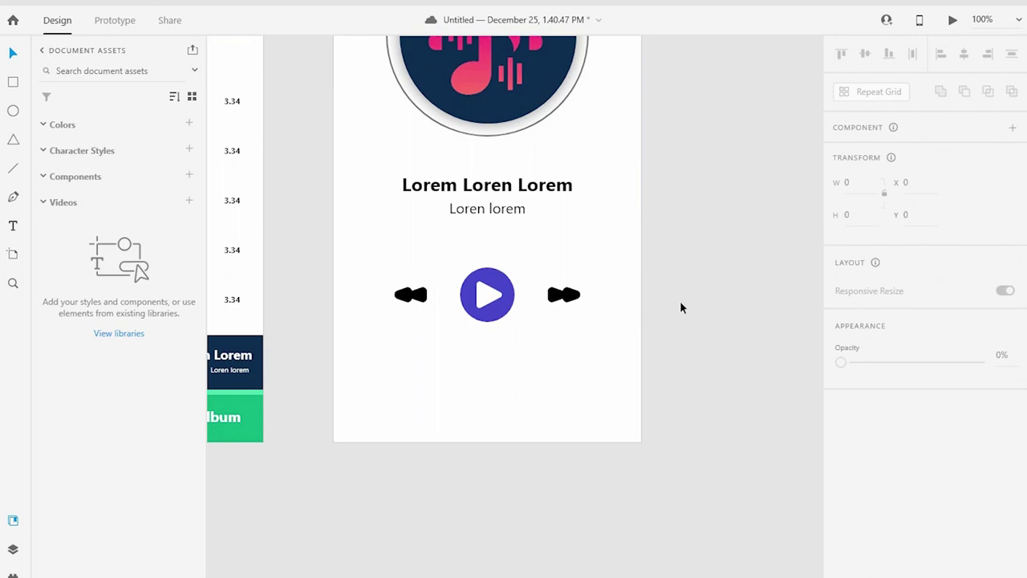
pyautogui.moveTo(719, 387)
pyautogui.mouseDown()
pyautogui.moveTo(646, 238)
pyautogui.moveTo(567, 475)
pyautogui.mouseUp()
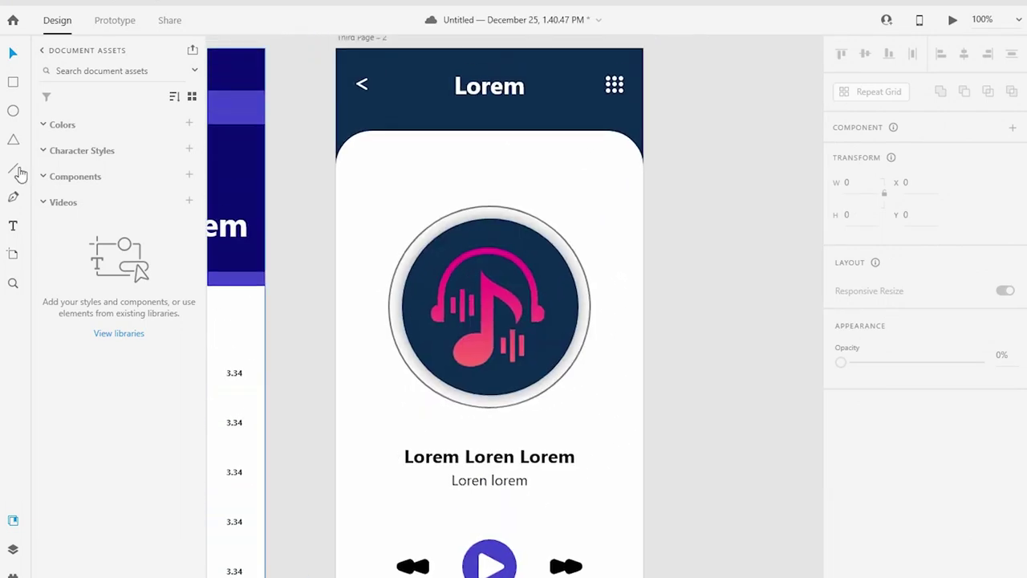
# - Draw a curved path along the top-right of the logo ring
pyautogui.click(12, 196)
pyautogui.moveTo(393, 142); pyautogui.dragTo(773, 425)
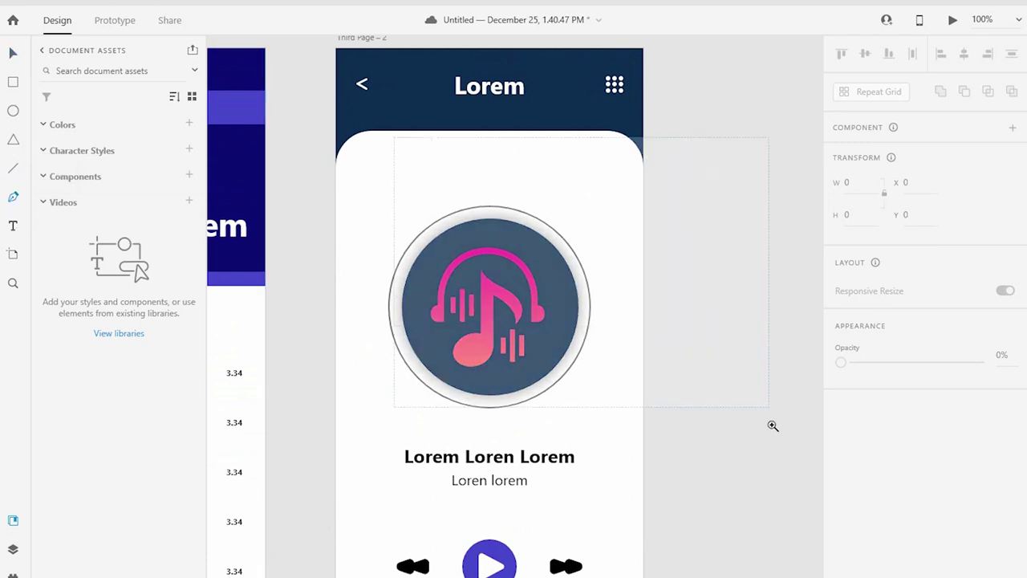
pyautogui.click(386, 212)
pyautogui.moveTo(503, 272); pyautogui.dragTo(543, 333)
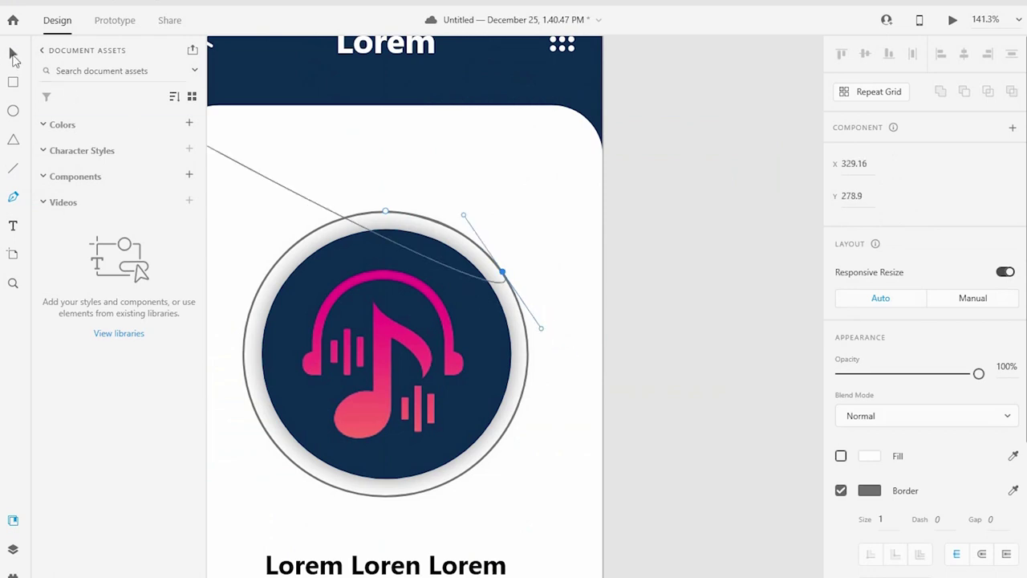
pyautogui.click(13, 52)
# - Set the arc's stroke width and give it the search bar's blue stroke colour
pyautogui.scroll(-1, 962, 515)
pyautogui.click(880, 494)
pyautogui.write('714')
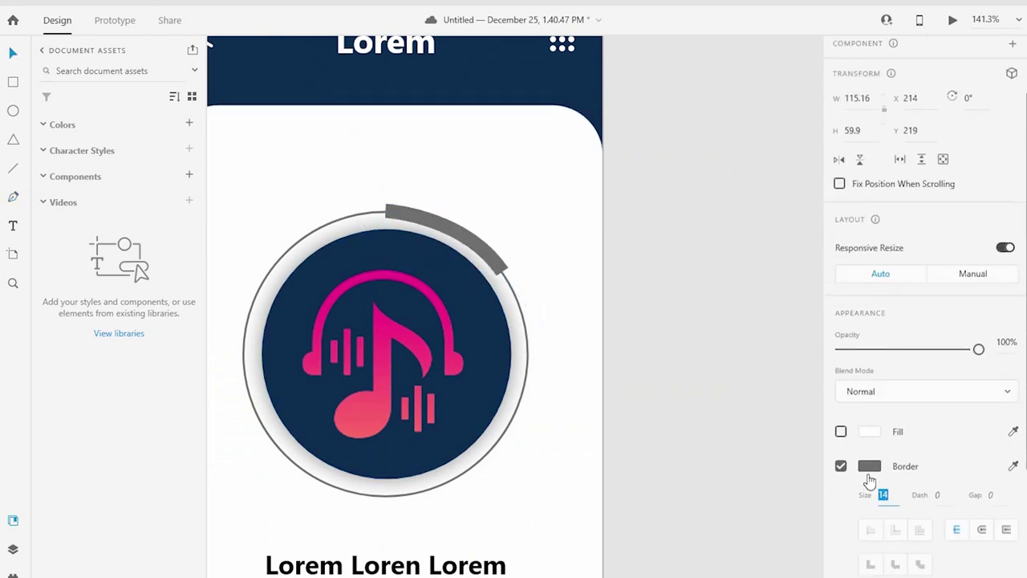
pyautogui.click(869, 466)
pyautogui.click(820, 518)
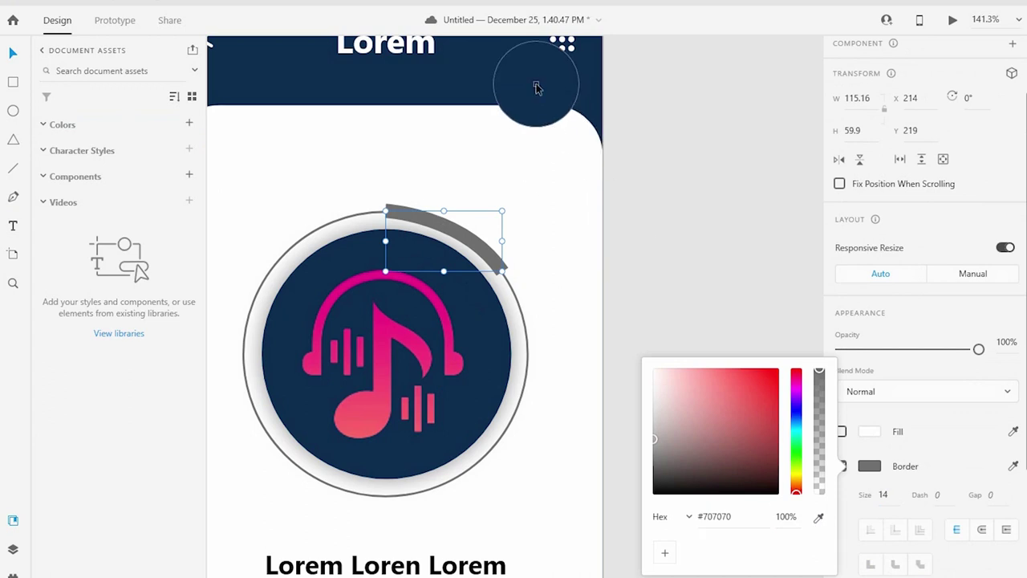
pyautogui.click(536, 86)
pyautogui.scroll(-3, 712, 361)
pyautogui.click(818, 517)
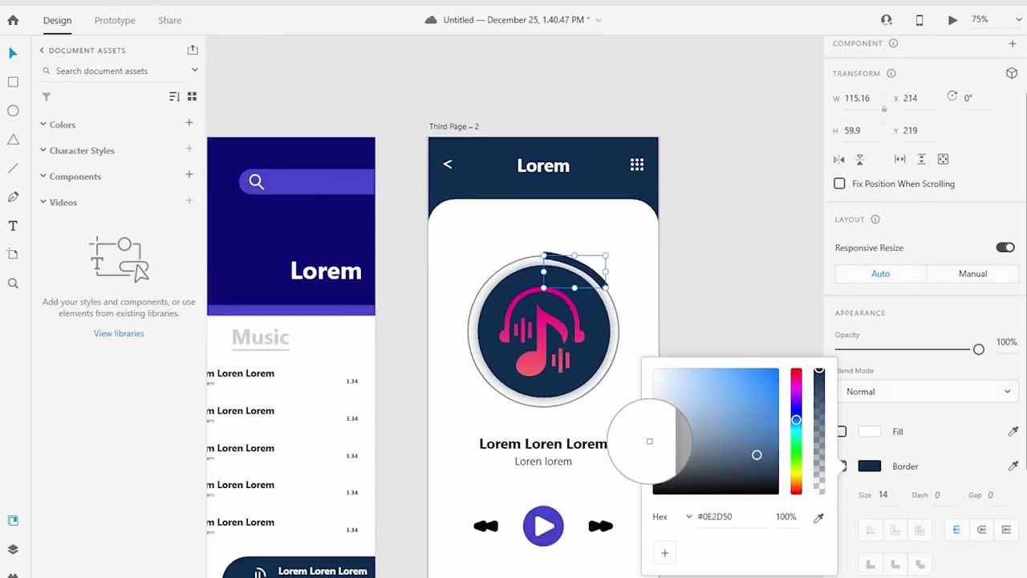
pyautogui.click(321, 229)
pyautogui.click(819, 518)
pyautogui.click(349, 192)
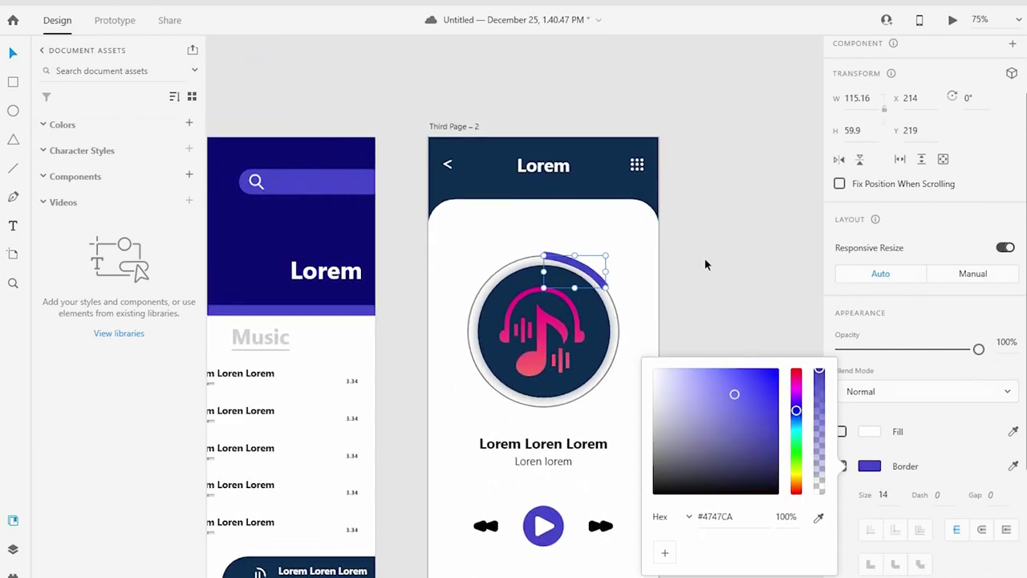
pyautogui.press('Escape')
# - Draw a borderless knob circle at the arc's end, filled with the arc's blue
pyautogui.scroll(5, 690, 261)
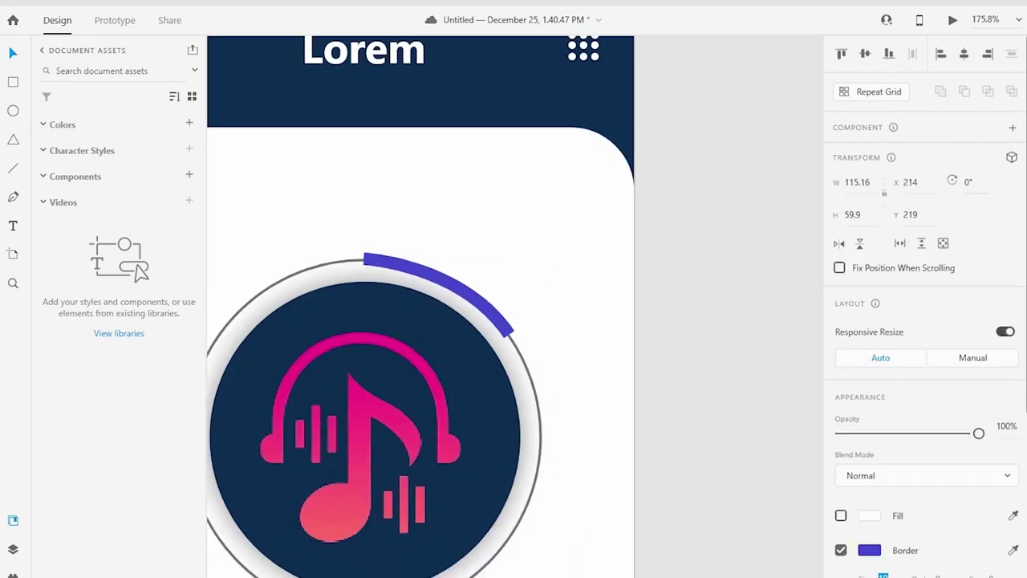
pyautogui.scroll(-3, 981, 490)
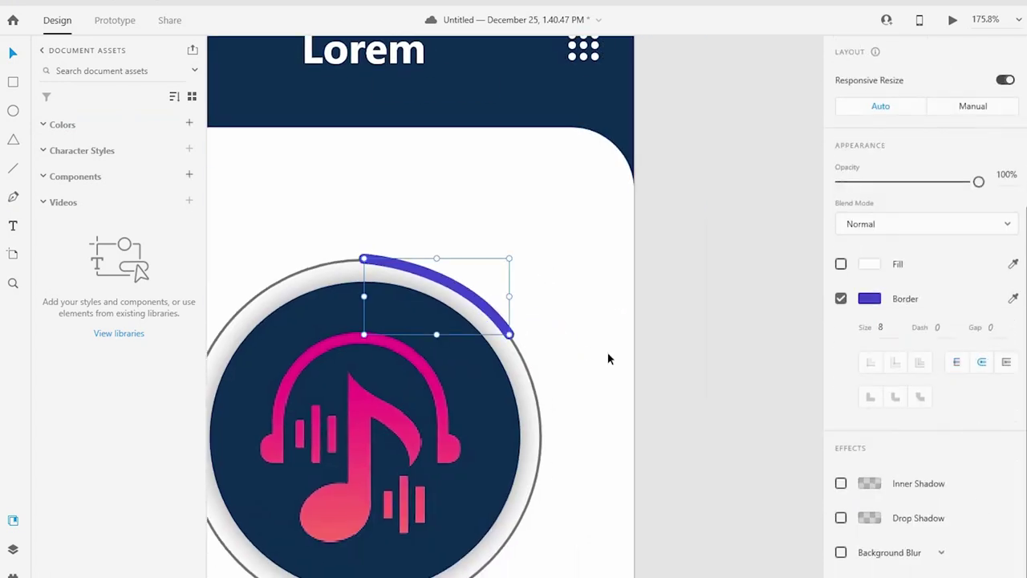
pyautogui.click(608, 359)
pyautogui.click(449, 288)
pyautogui.press('Escape')
pyautogui.click(13, 111)
pyautogui.moveTo(496, 328); pyautogui.dragTo(522, 353)
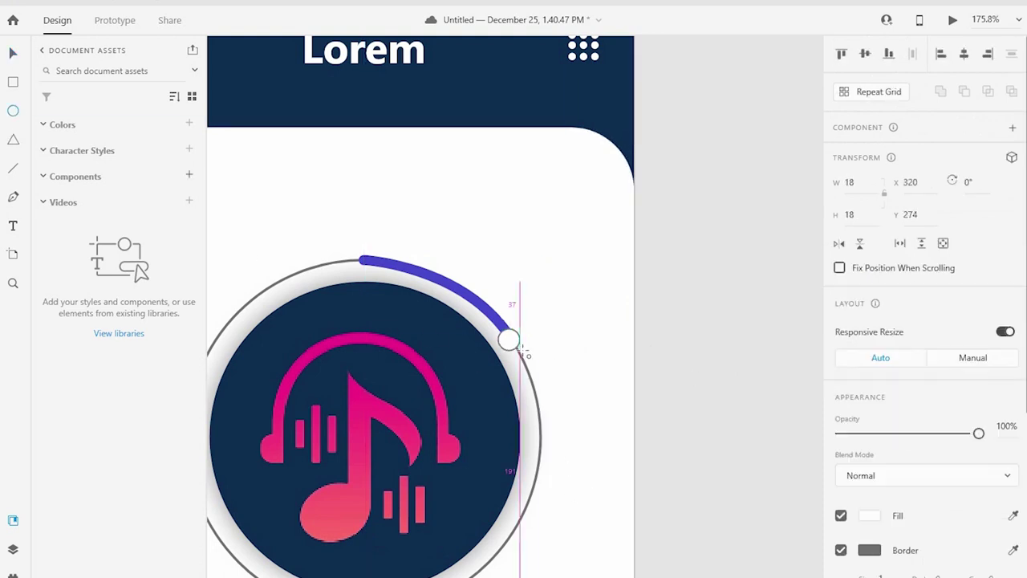
pyautogui.click(842, 551)
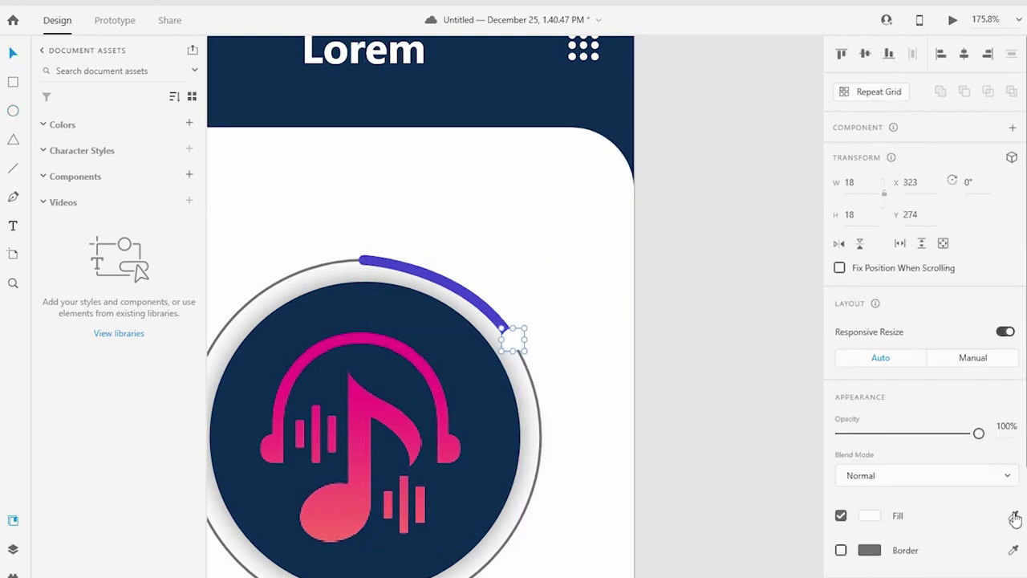
pyautogui.click(1012, 515)
pyautogui.click(515, 340)
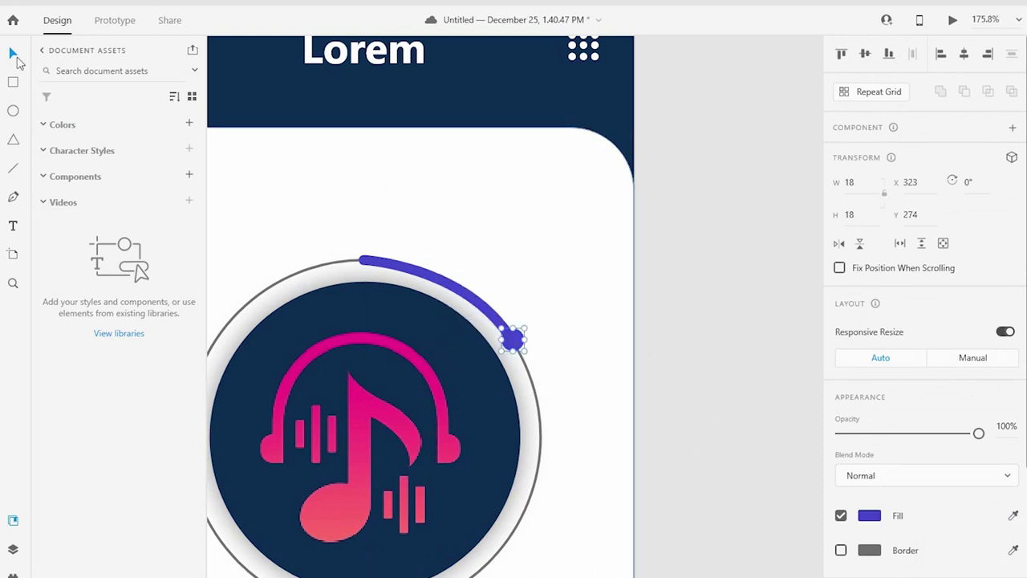
# - Give the knob a drop shadow in its own blue (#4747CA), Y 0, blur 10
pyautogui.moveTo(436, 252); pyautogui.dragTo(623, 402)
pyautogui.scroll(-3, 905, 476)
pyautogui.click(841, 501)
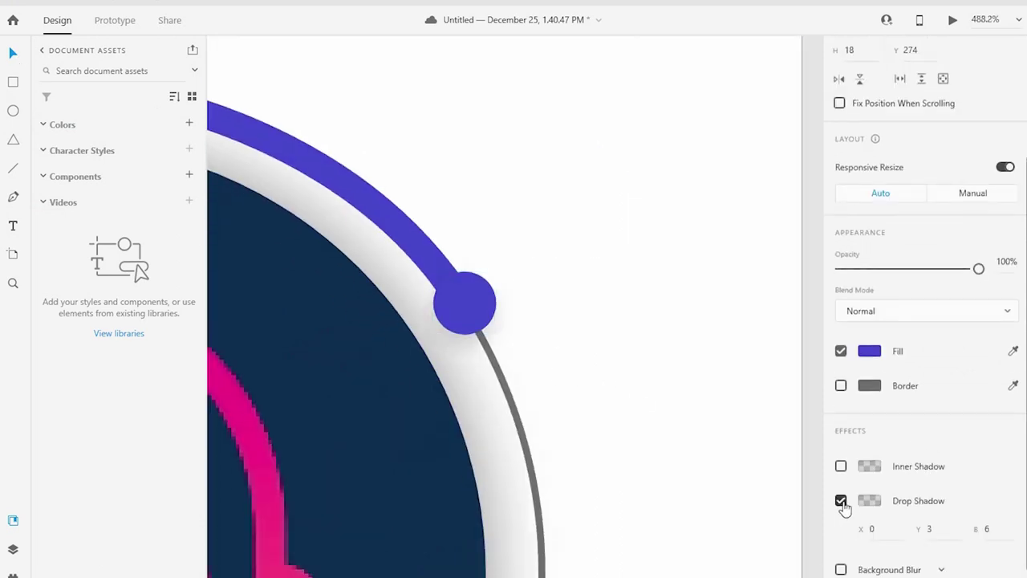
pyautogui.click(869, 501)
pyautogui.click(818, 535)
pyautogui.click(490, 319)
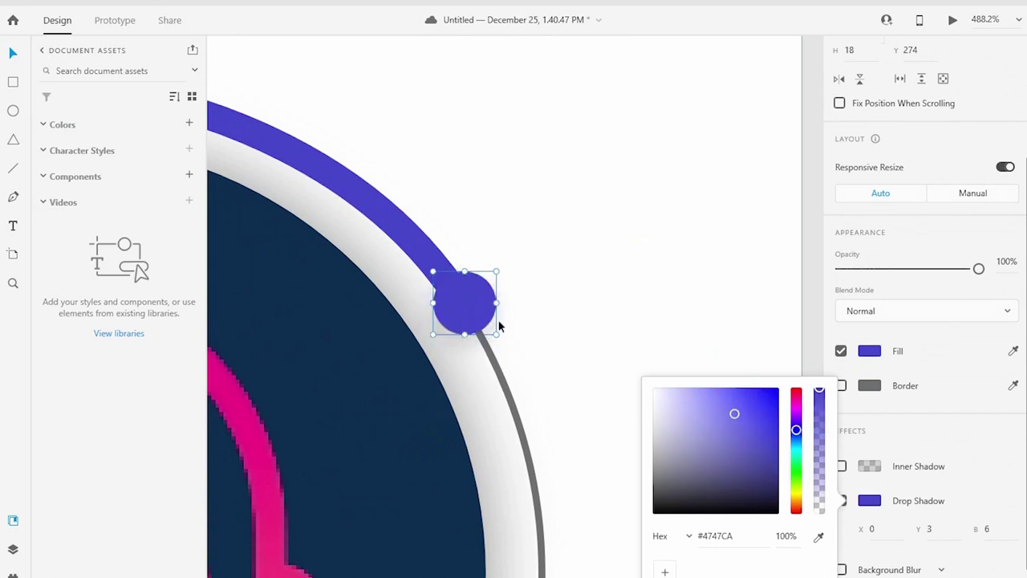
pyautogui.click(929, 532)
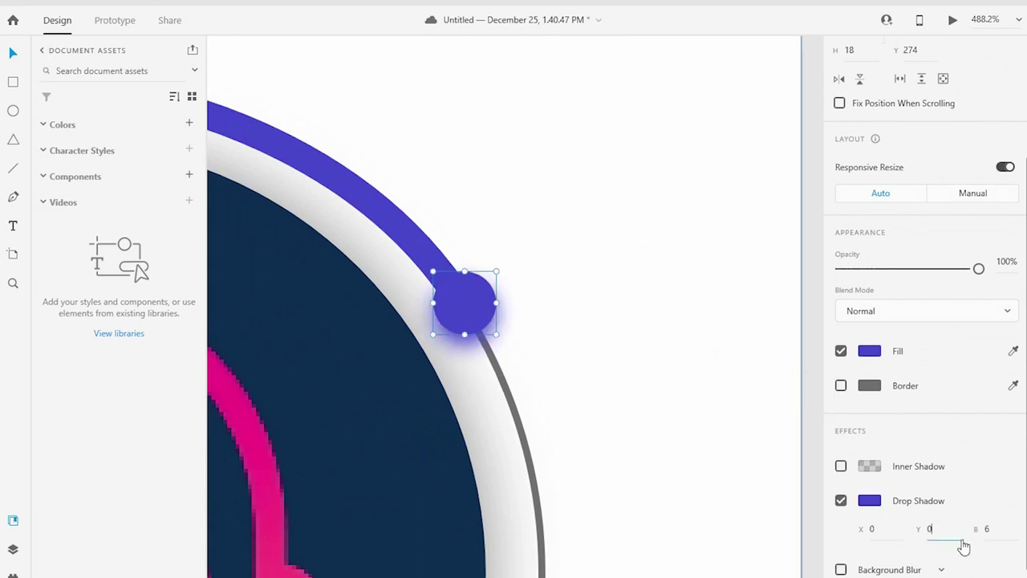
pyautogui.press('Return')
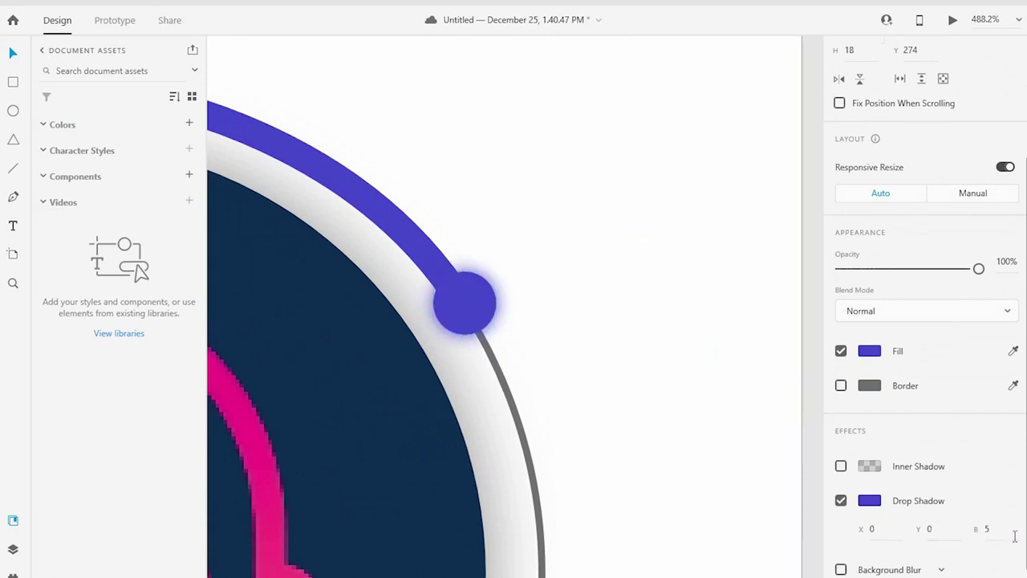
pyautogui.moveTo(975, 527); pyautogui.dragTo(986, 528)
pyautogui.press('Return')
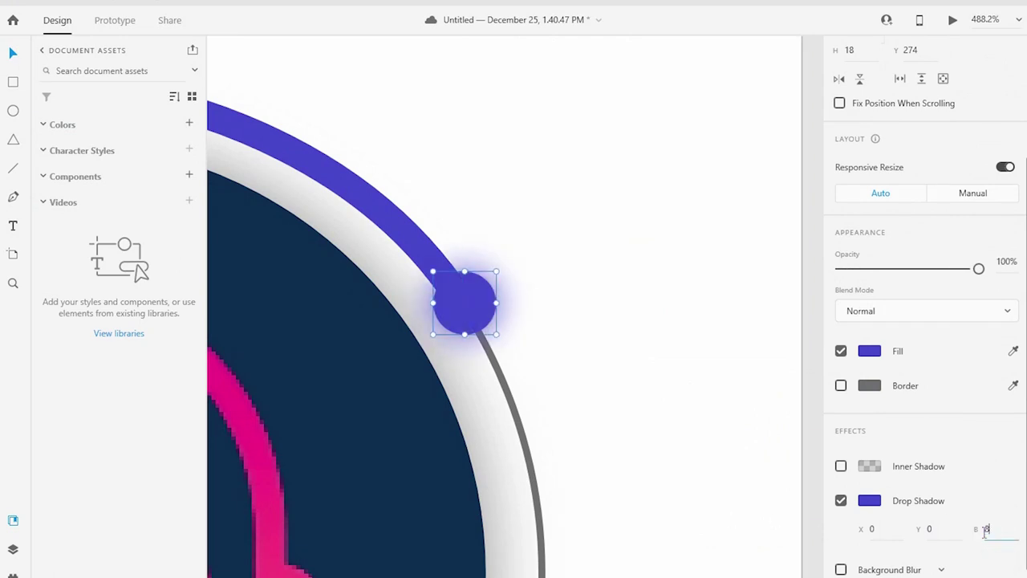
# - Draw a small white dot centred inside the knob
pyautogui.press('e')
pyautogui.moveTo(464, 303); pyautogui.dragTo(482, 331)
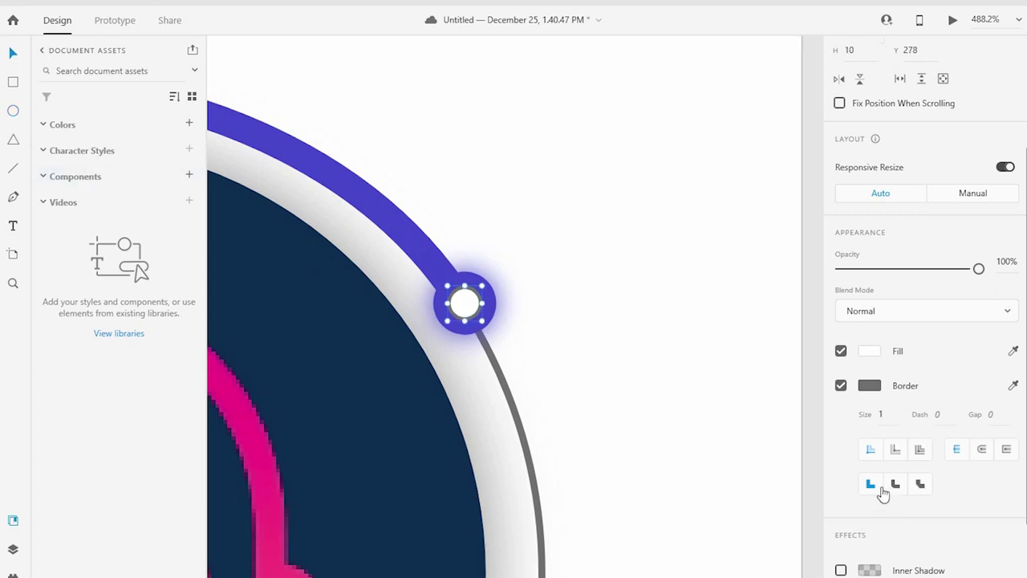
pyautogui.click(840, 385)
pyautogui.click(623, 365)
pyautogui.scroll(-8, 561, 353)
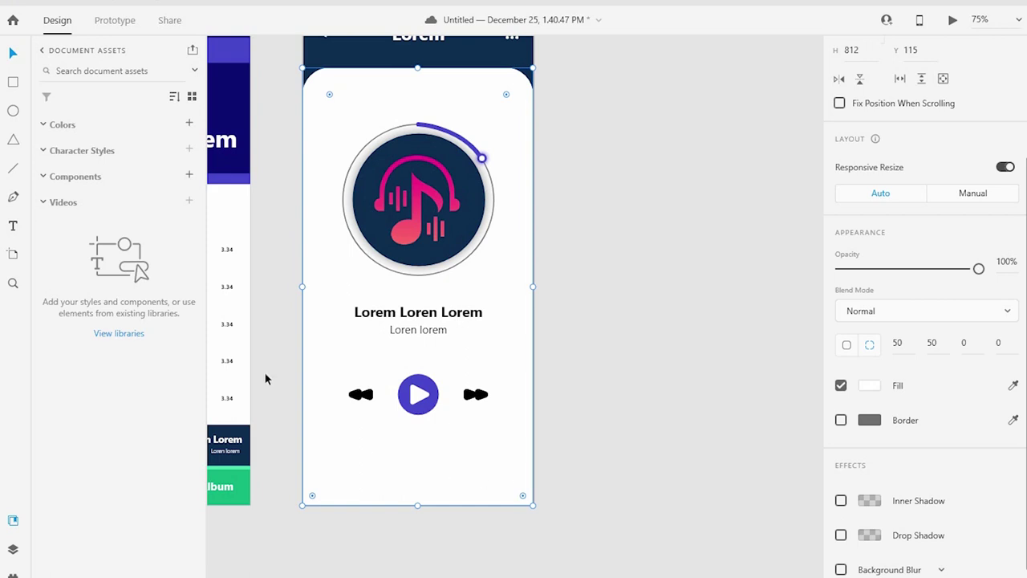
pyautogui.scroll(3, 264, 378)
# - Draw a notched bookmark shape below the controls with #000000 fill and no border
pyautogui.moveTo(333, 336); pyautogui.dragTo(352, 354)
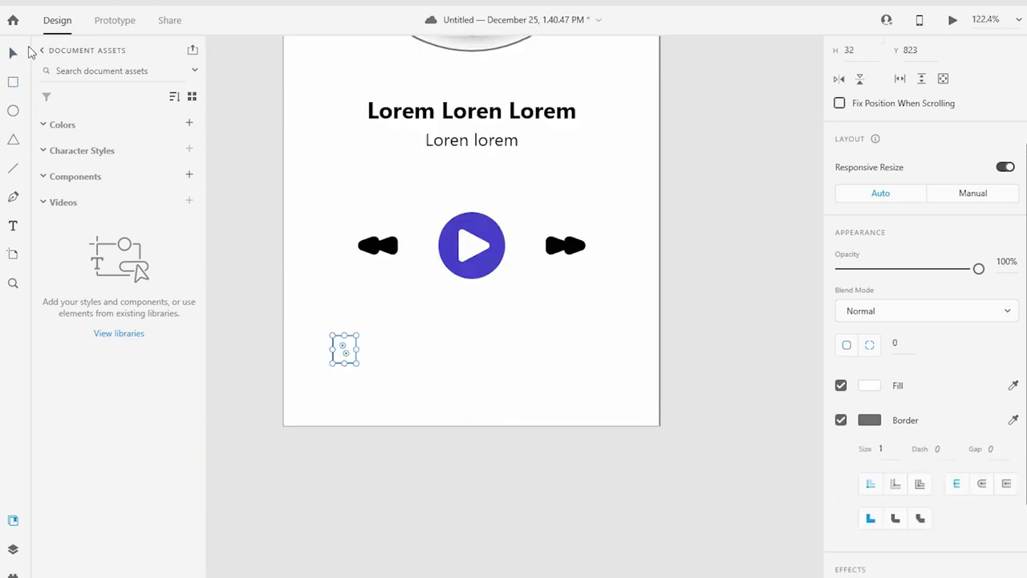
pyautogui.doubleClick(384, 333)
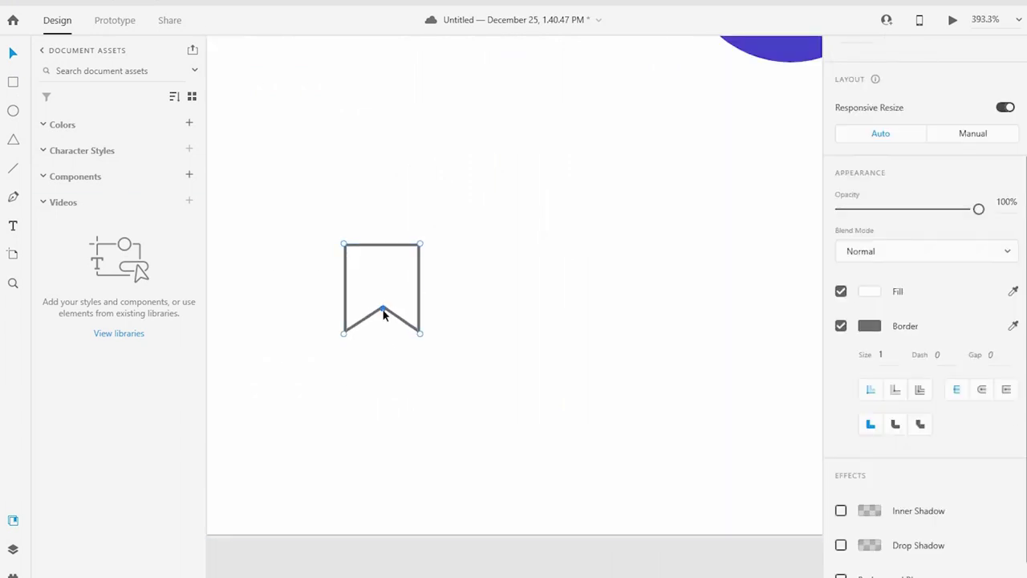
pyautogui.moveTo(562, 344); pyautogui.dragTo(516, 364)
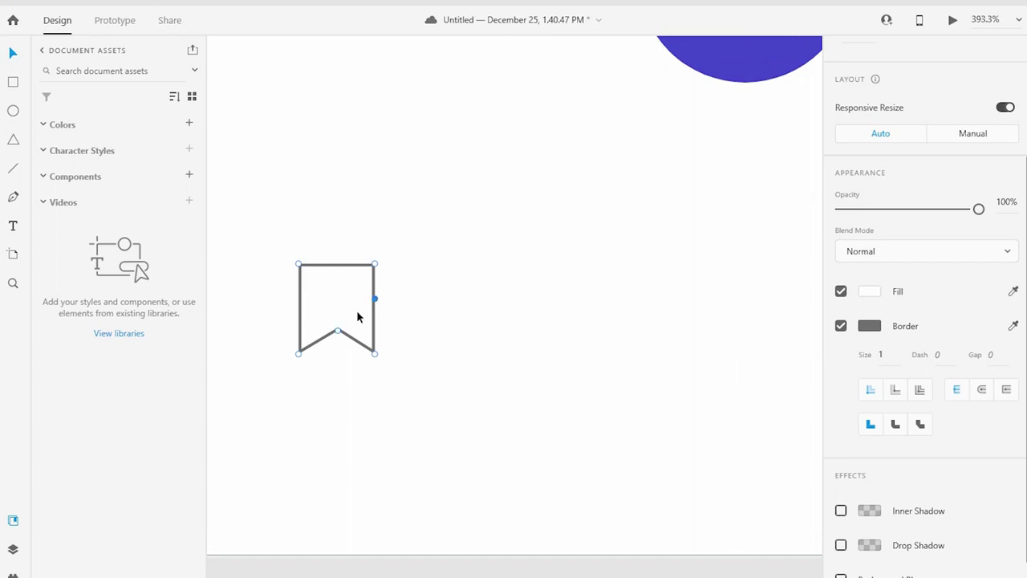
pyautogui.click(841, 326)
pyautogui.click(869, 350)
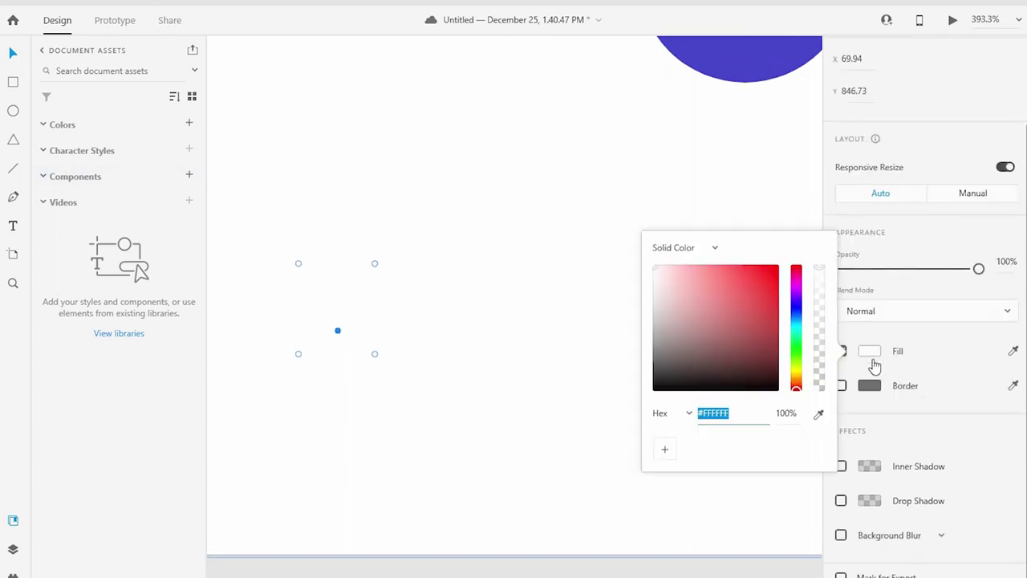
pyautogui.write('000000')
pyautogui.press('Return')
pyautogui.click(337, 318)
pyautogui.moveTo(365, 319); pyautogui.dragTo(393, 345)
# - Zoom out and try duplicating the bookmark, then delete the copy
pyautogui.hotkey('ctrl', '-')
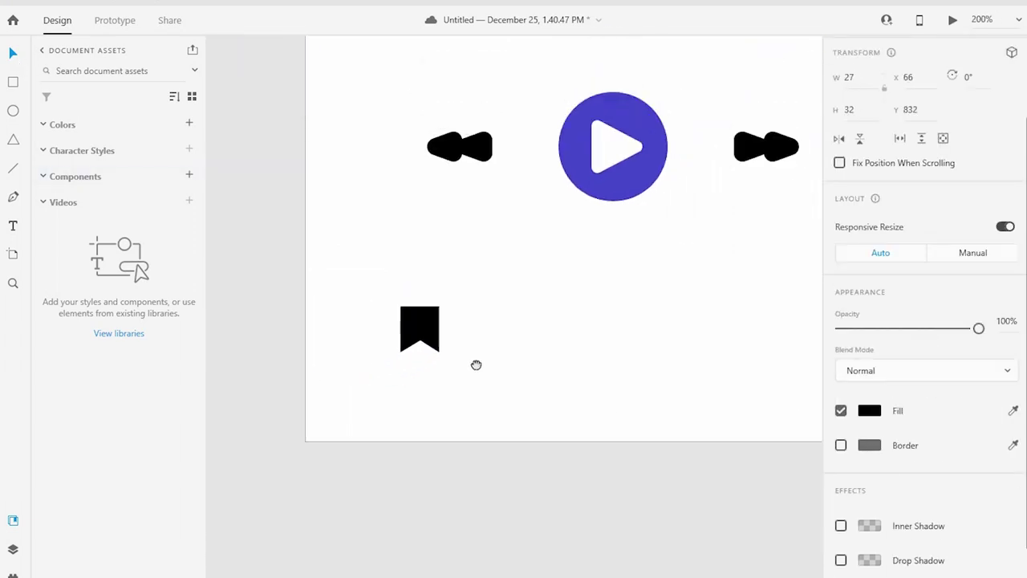
pyautogui.hotkey('ctrl', '-')
pyautogui.moveTo(387, 393)
pyautogui.mouseDown()
pyautogui.moveTo(393, 417)
pyautogui.moveTo(308, 393)
pyautogui.moveTo(397, 389)
pyautogui.mouseUp()
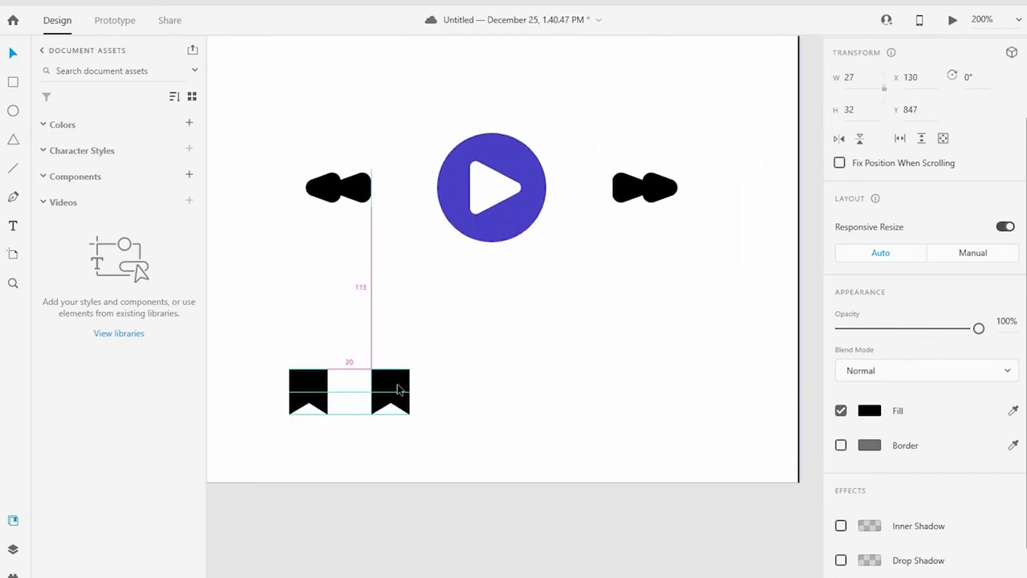
pyautogui.press('Delete')
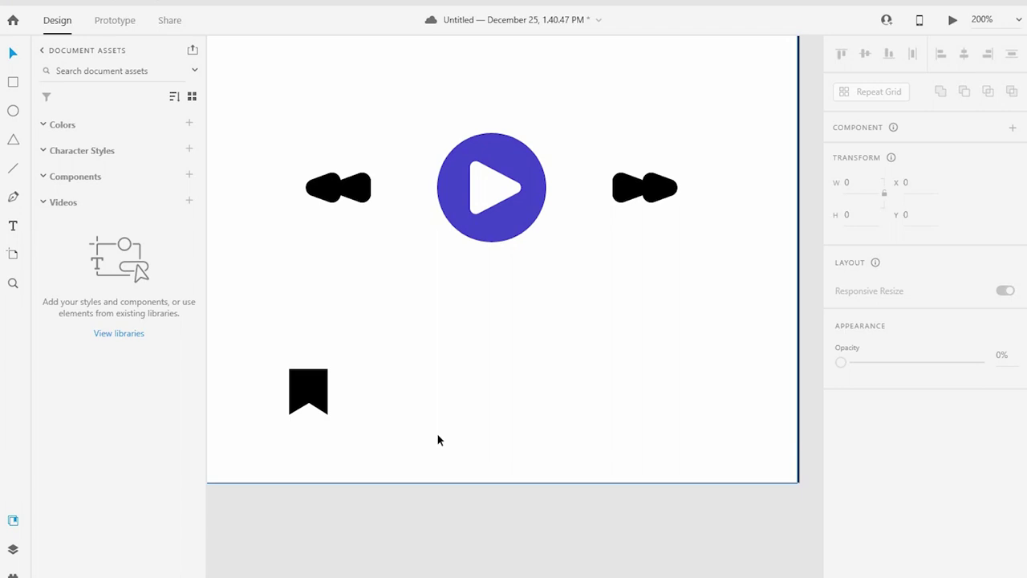
# - Draw a diagonal line beside the bookmark, undoing a stray duplicate
pyautogui.moveTo(404, 246); pyautogui.dragTo(335, 323)
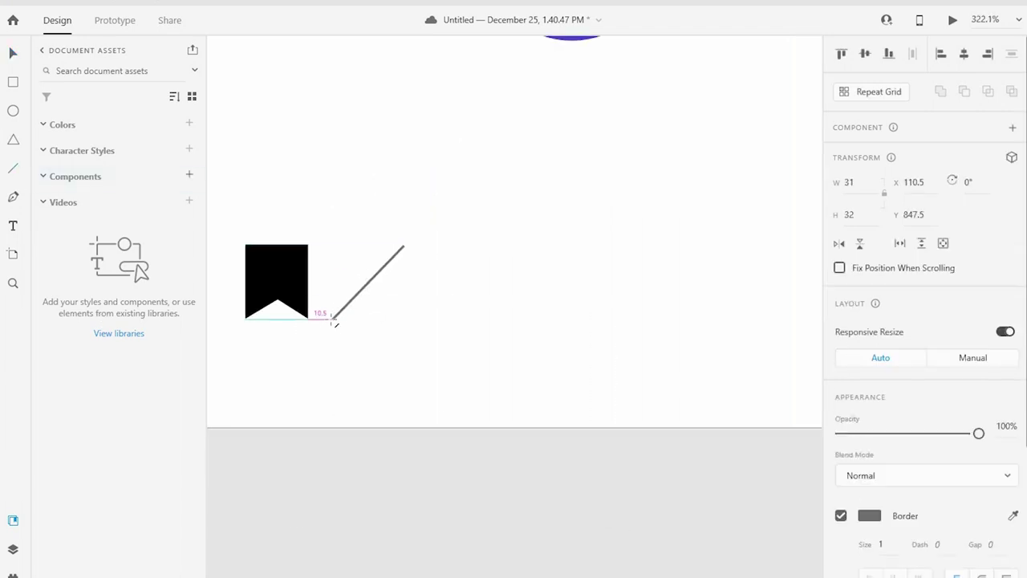
pyautogui.moveTo(412, 251); pyautogui.dragTo(402, 251)
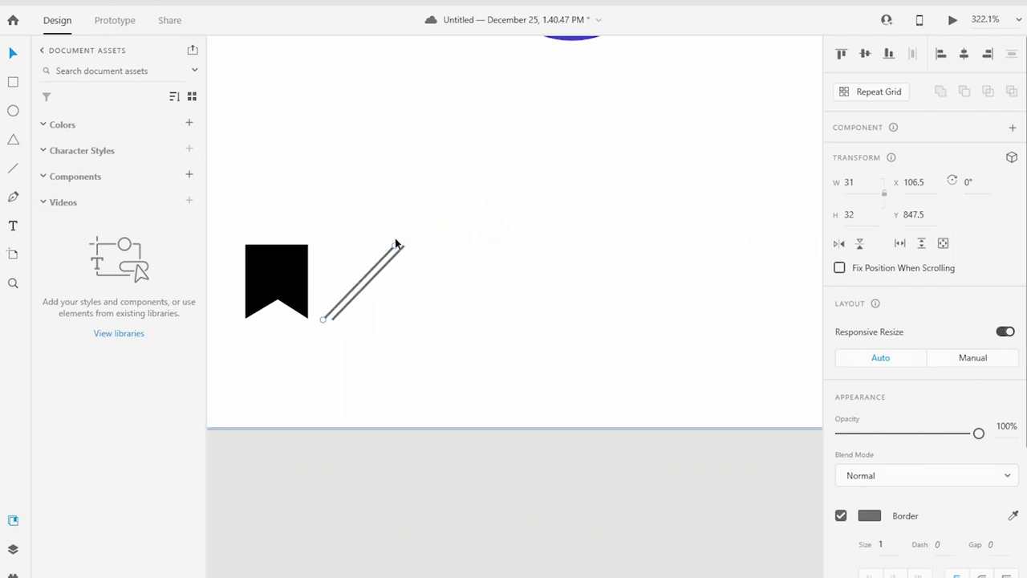
pyautogui.scroll(-5, 852, 345)
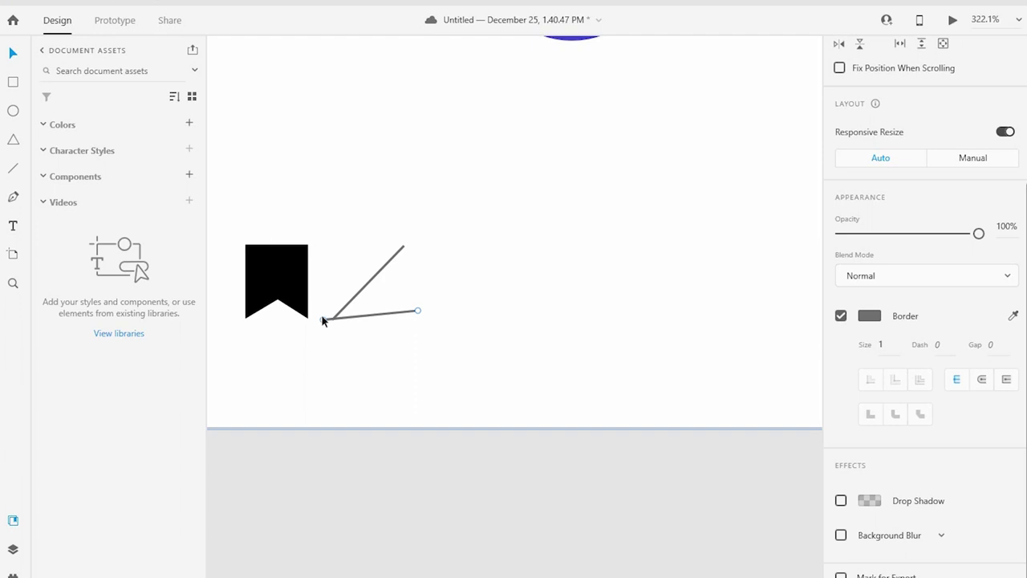
pyautogui.hotkey('ctrl', 'z')
pyautogui.hotkey('ctrl', 'z')
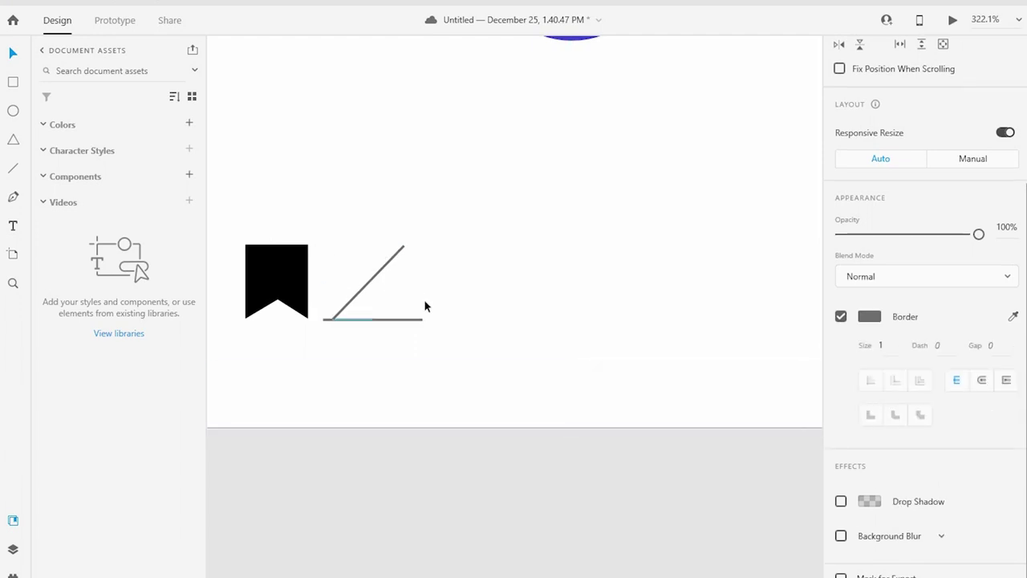
pyautogui.hotkey('ctrl', 'z')
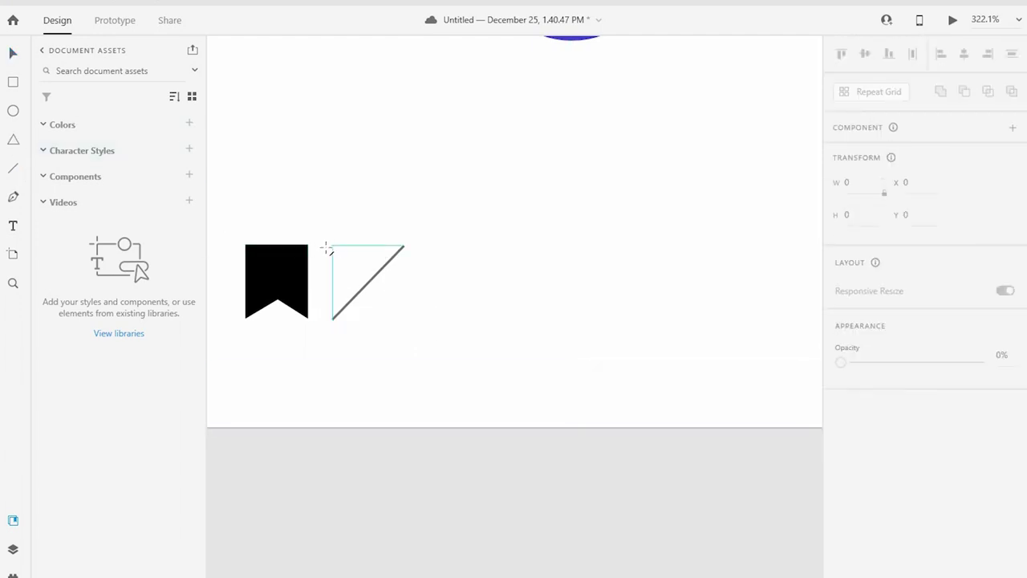
# - Draw a second crossing line and align both lines' endpoints into an X
pyautogui.moveTo(330, 250); pyautogui.dragTo(403, 311)
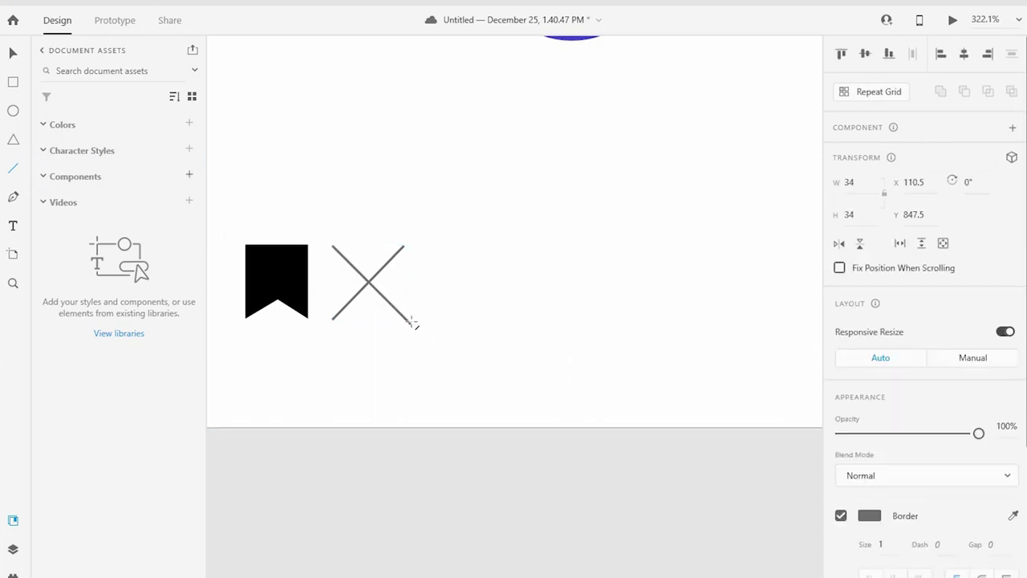
pyautogui.keyDown('shift'); pyautogui.click(394, 259); pyautogui.keyUp('shift')
pyautogui.moveTo(299, 194); pyautogui.dragTo(514, 388)
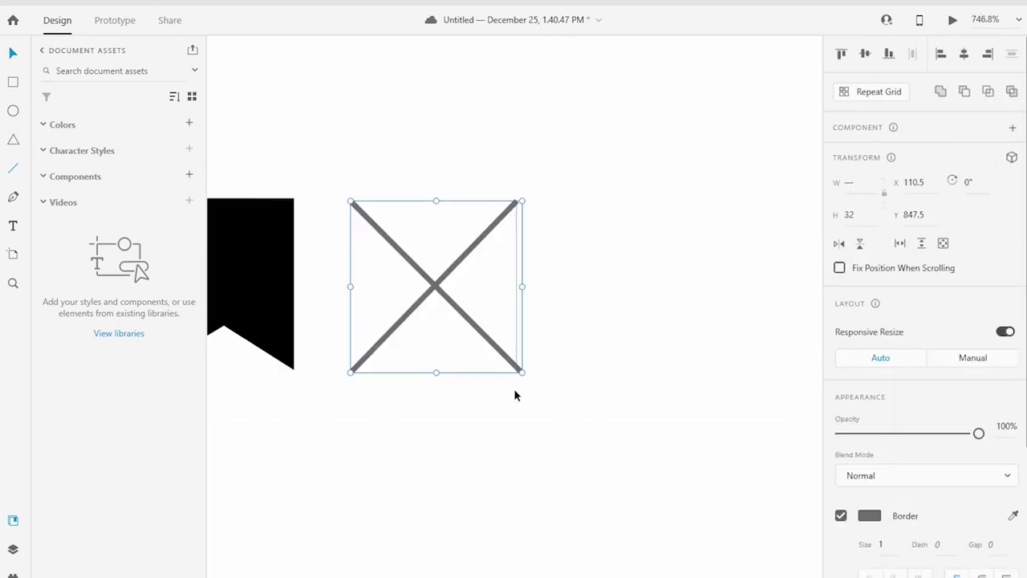
pyautogui.click(521, 369)
pyautogui.click(466, 265)
pyautogui.moveTo(353, 370); pyautogui.dragTo(361, 373)
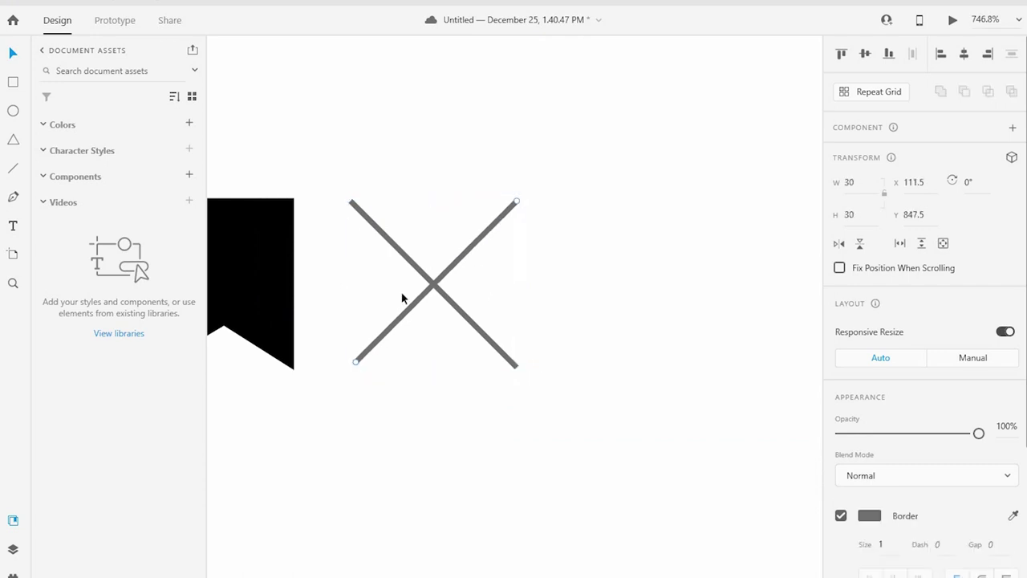
pyautogui.moveTo(348, 203); pyautogui.dragTo(353, 207)
pyautogui.moveTo(356, 363); pyautogui.dragTo(356, 366)
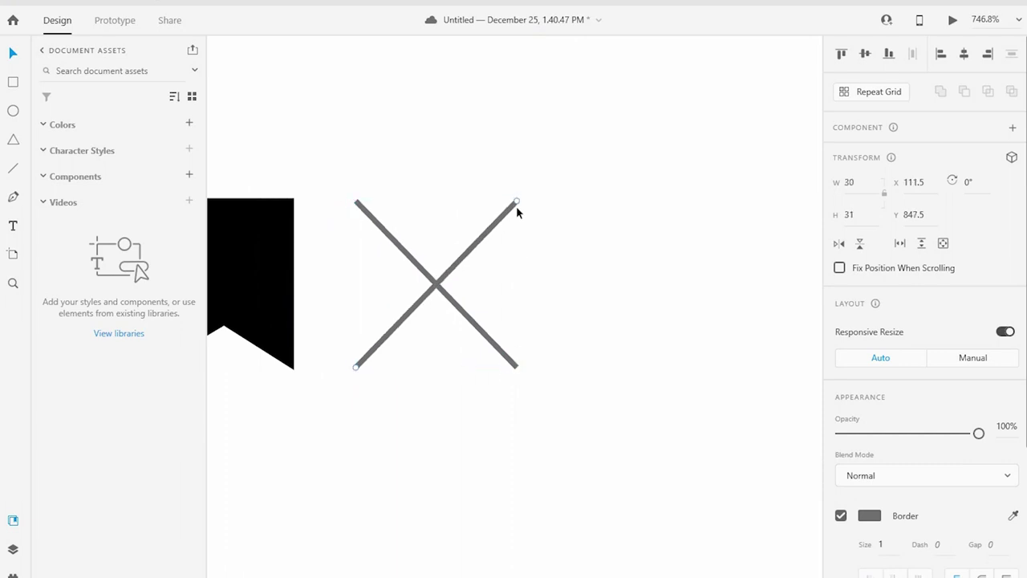
# - Group the two lines and give them a black border of size 3
pyautogui.keyDown('shift'); pyautogui.click(462, 319); pyautogui.keyUp('shift')
pyautogui.hotkey('ctrl', 'g')
pyautogui.scroll(-3, 853, 447)
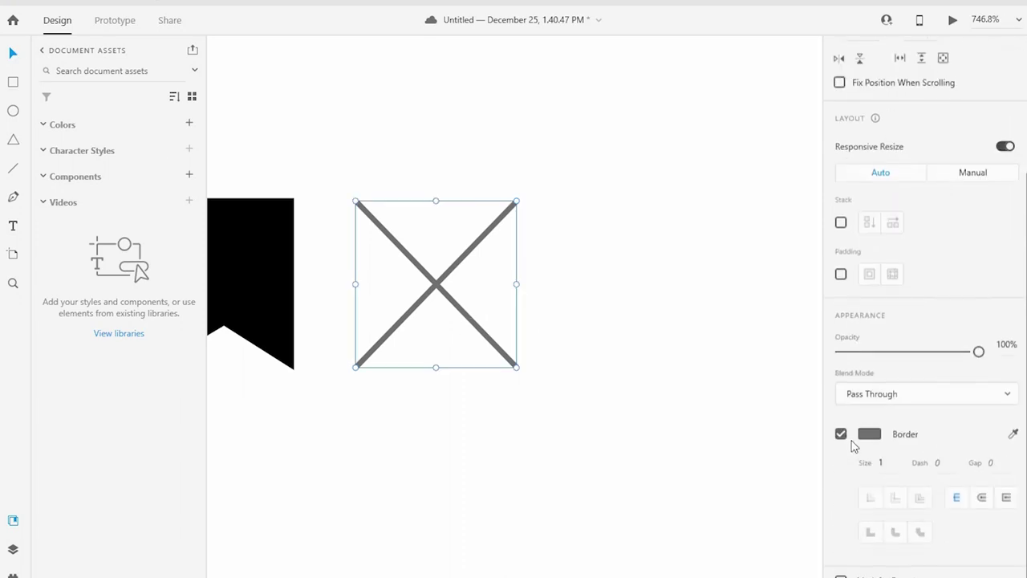
pyautogui.click(868, 431)
pyautogui.moveTo(745, 430); pyautogui.dragTo(654, 461)
pyautogui.click(885, 459)
pyautogui.write('3')
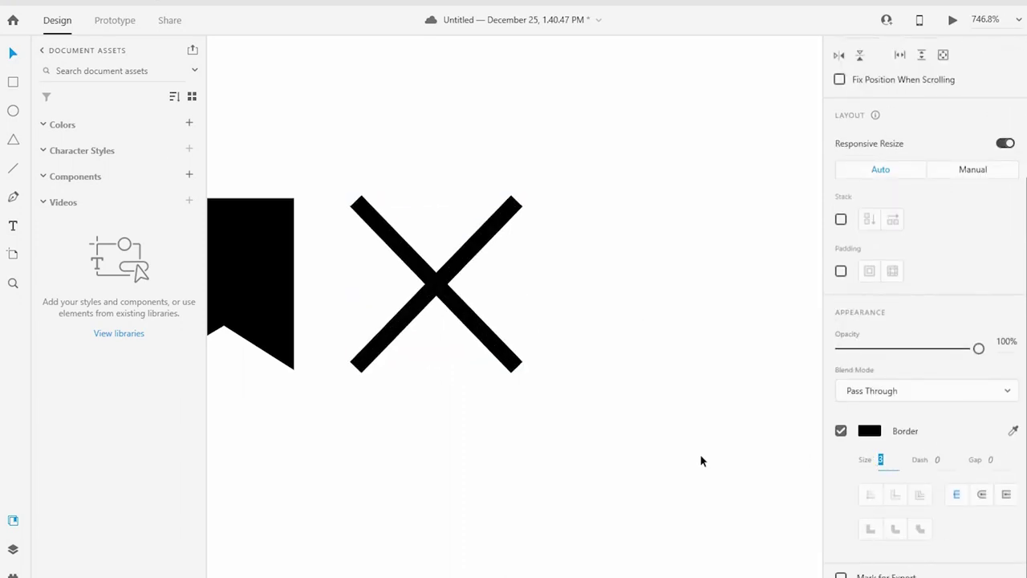
# - Reposition the X beside the bookmark and give its lines round caps
pyautogui.moveTo(450, 282); pyautogui.dragTo(525, 284)
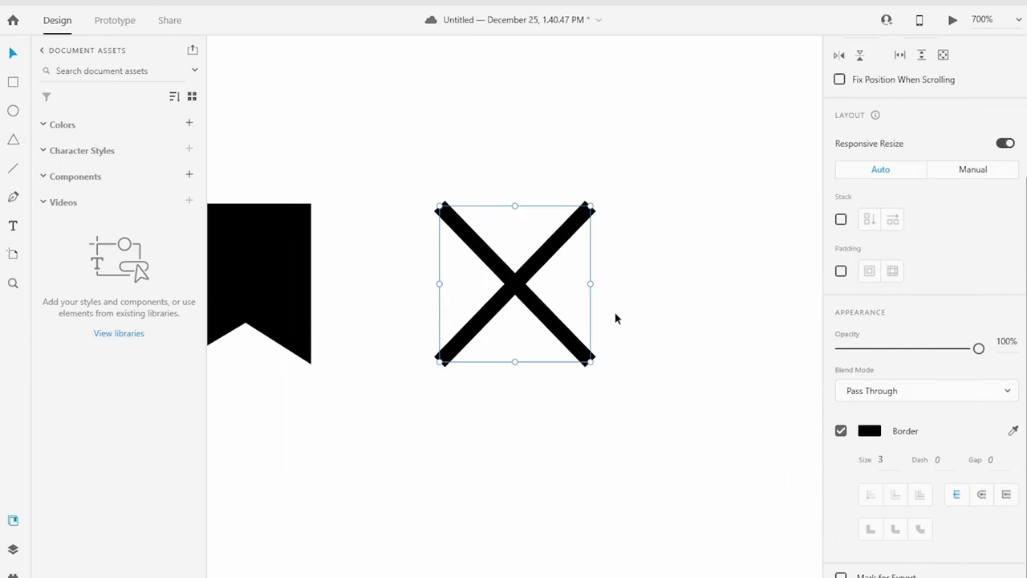
pyautogui.click(405, 276)
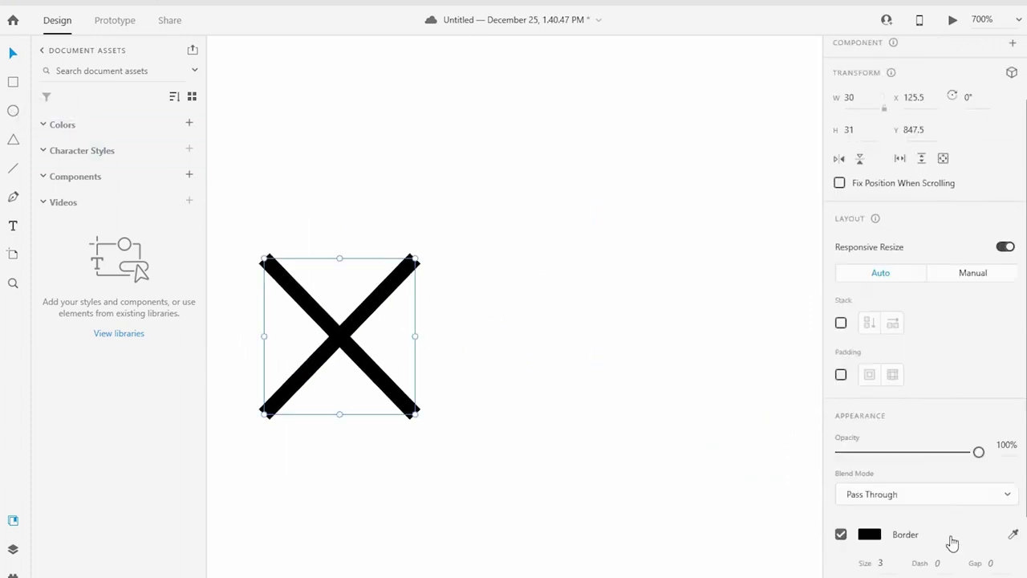
pyautogui.scroll(-2, 952, 543)
pyautogui.click(984, 495)
pyautogui.click(981, 494)
pyautogui.click(285, 143)
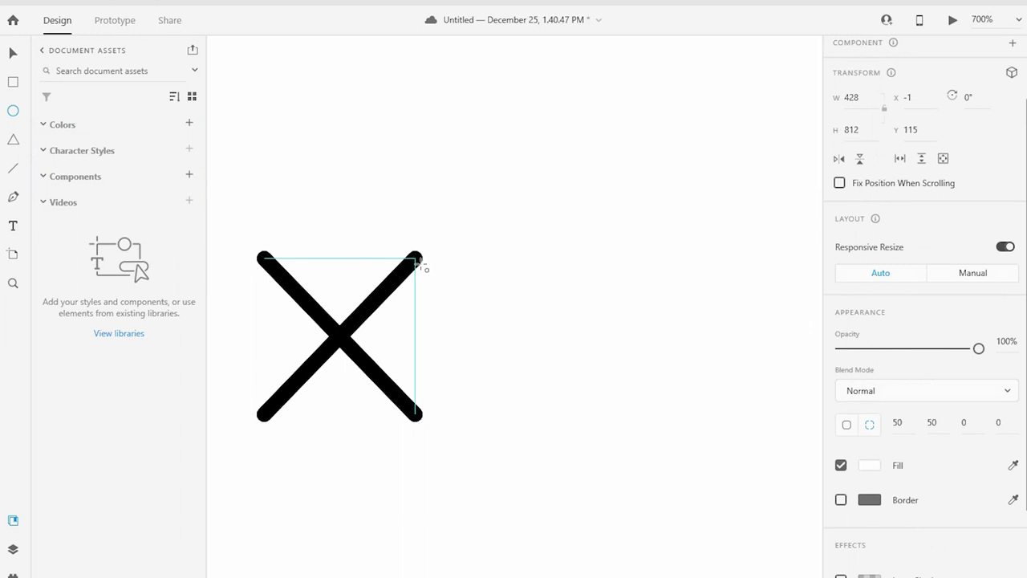
# - Add a small black, outline-free dot at the X's top-right line end
pyautogui.moveTo(417, 261); pyautogui.dragTo(434, 277)
pyautogui.click(866, 433)
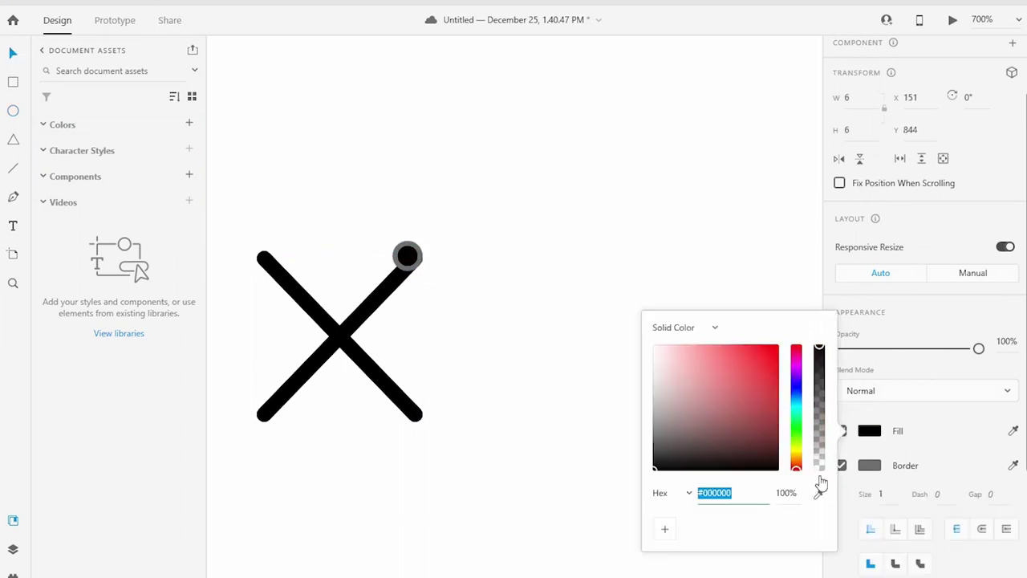
pyautogui.click(844, 470)
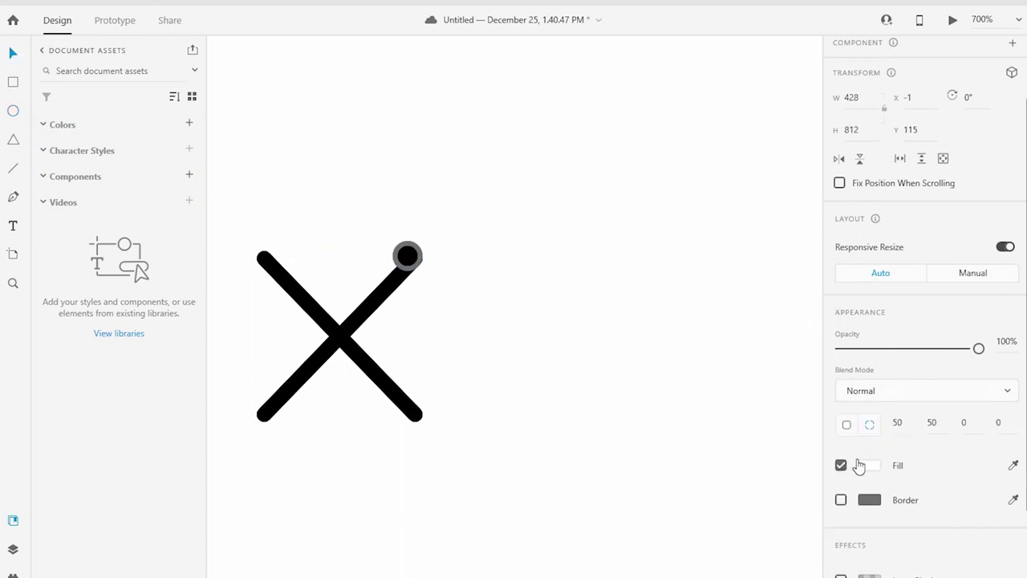
pyautogui.click(842, 467)
pyautogui.moveTo(415, 264); pyautogui.dragTo(420, 415)
pyautogui.scroll(-3, 513, 315)
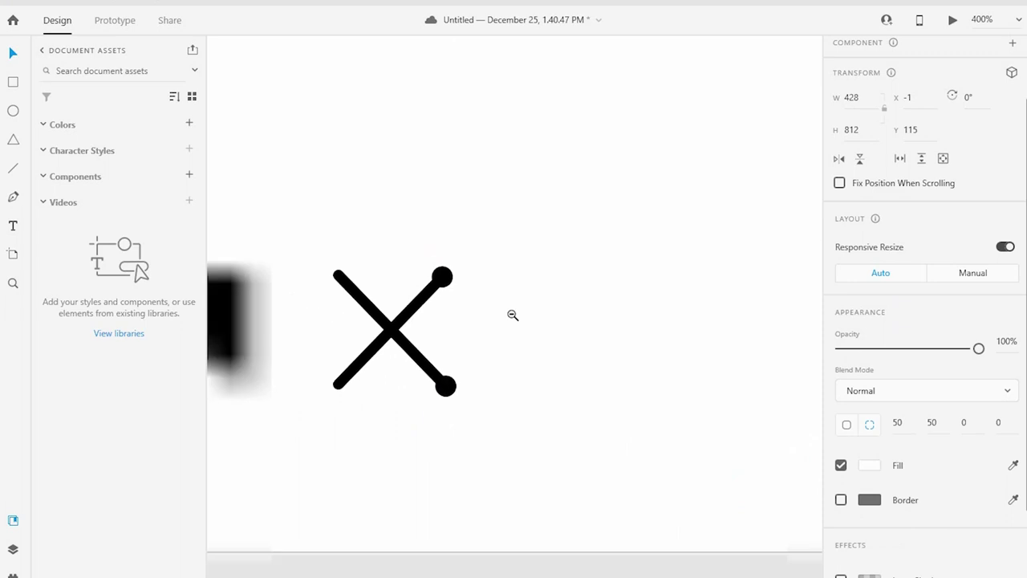
pyautogui.scroll(-1, 512, 316)
# - Group the X lines with their round end dots
pyautogui.moveTo(493, 373); pyautogui.dragTo(397, 281)
pyautogui.hotkey('ctrl', 'g')
pyautogui.press('Right')
pyautogui.scroll(-2, 562, 325)
# - Duplicate the X icon, delete the extra copy, and move the X beside the bookmark
pyautogui.doubleClick(510, 331)
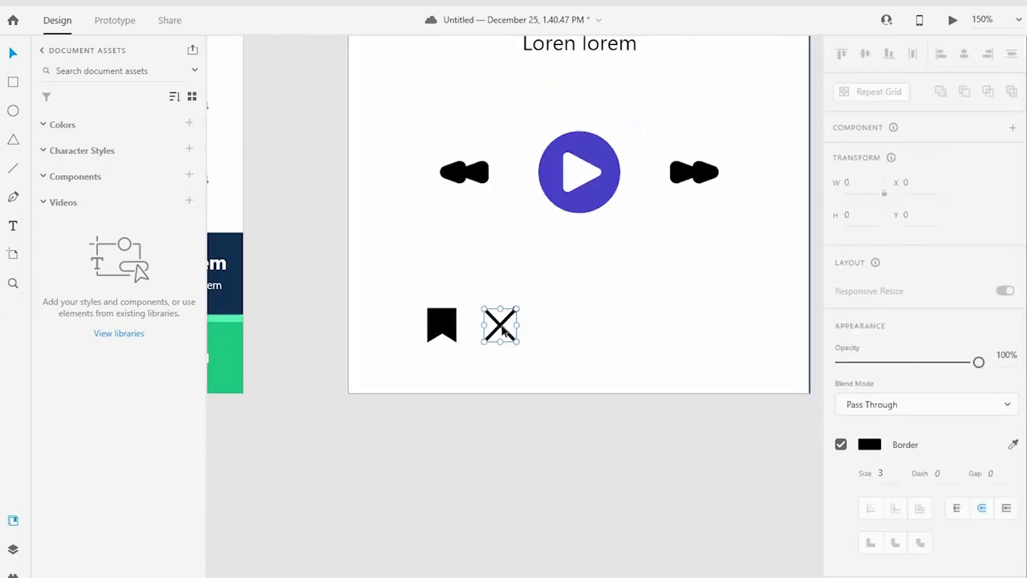
pyautogui.click(510, 330)
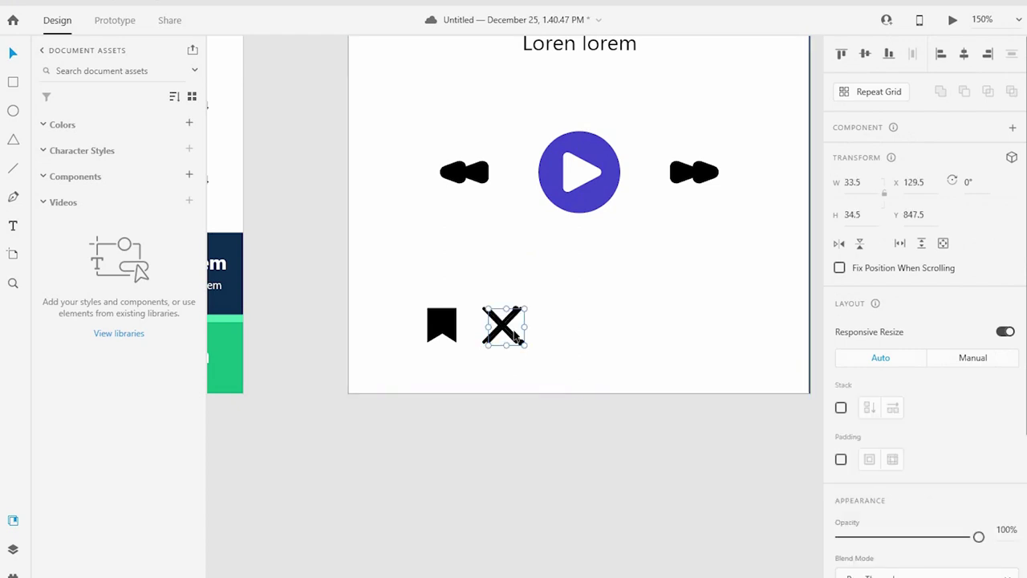
pyautogui.moveTo(510, 331); pyautogui.dragTo(569, 331)
pyautogui.doubleClick(510, 333)
pyautogui.press('Delete')
pyautogui.hotkey('ctrl', 'z')
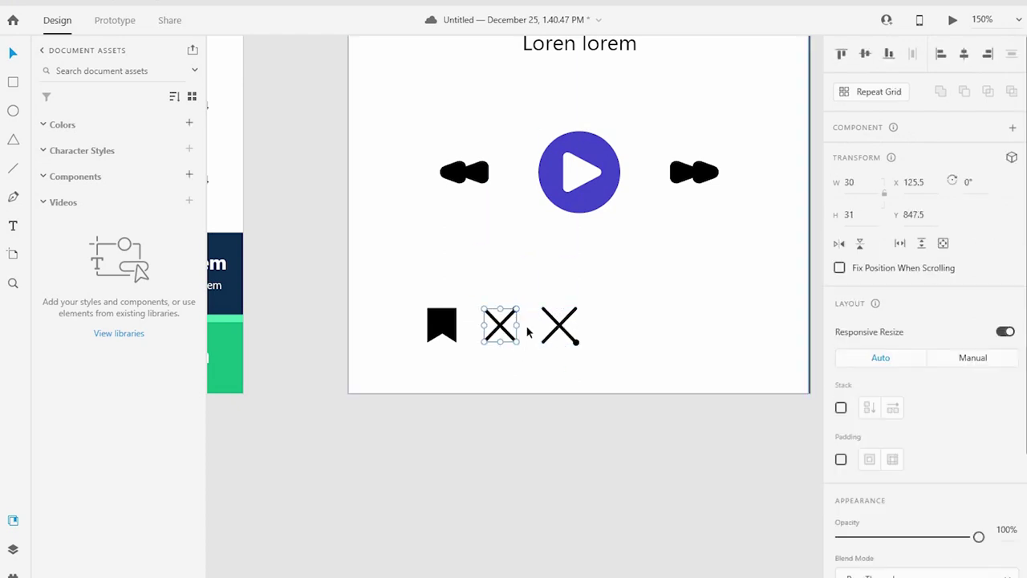
pyautogui.hotkey('ctrl', 'shift', 'z')
pyautogui.moveTo(559, 328); pyautogui.dragTo(499, 329)
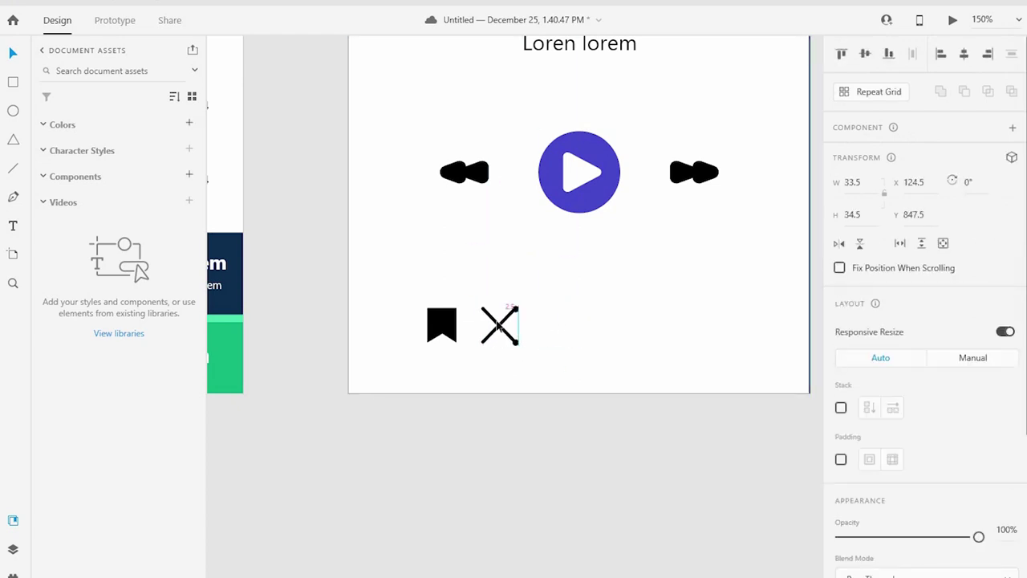
# - Shrink the X icon to about 28 by 32 with a corner handle
pyautogui.moveTo(458, 277); pyautogui.dragTo(565, 347)
pyautogui.click(536, 284)
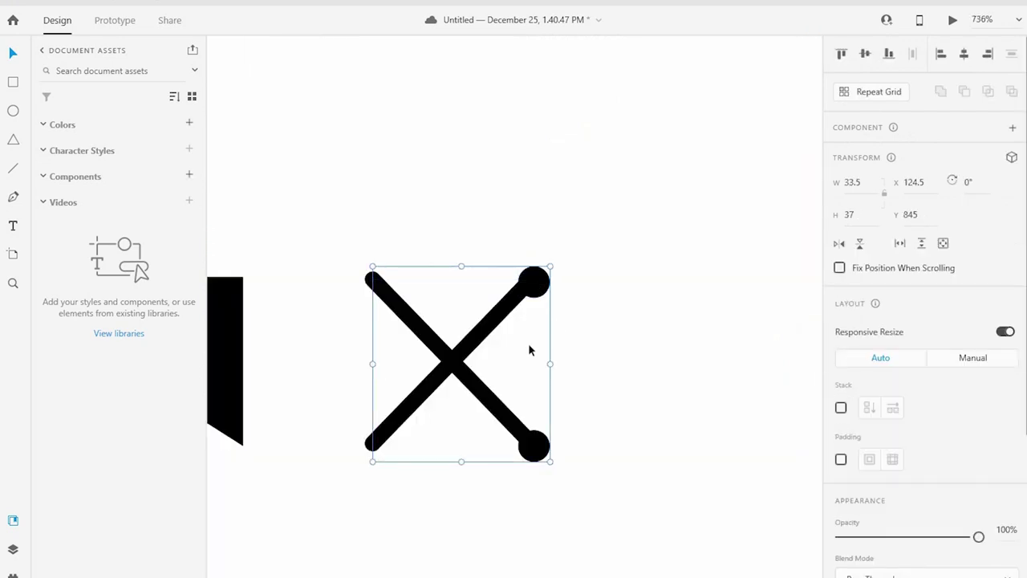
pyautogui.hotkey('ctrl', '-')
pyautogui.hotkey('ctrl', '-')
pyautogui.hotkey('ctrl', '-')
pyautogui.moveTo(474, 384); pyautogui.dragTo(477, 383)
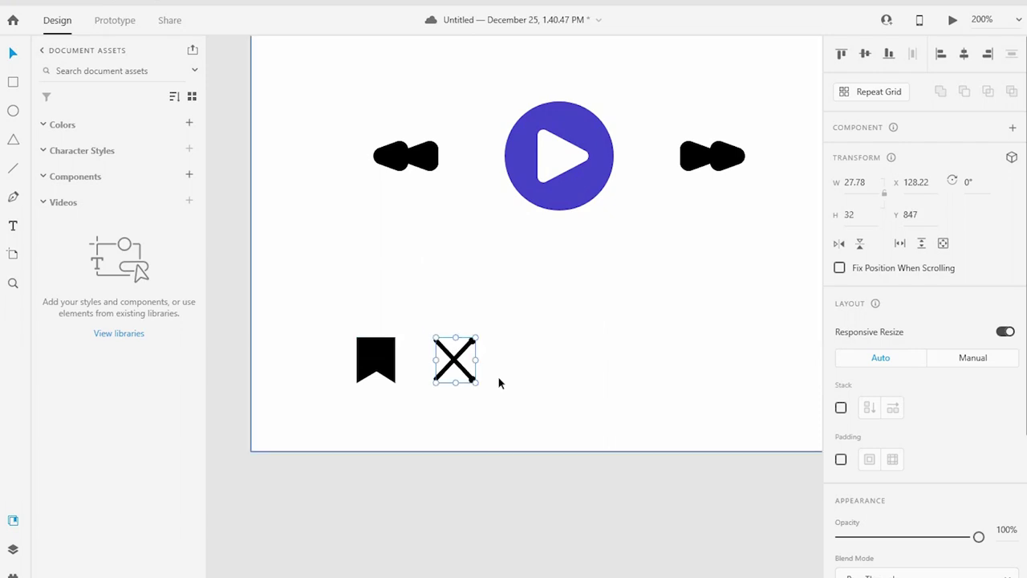
pyautogui.click(514, 388)
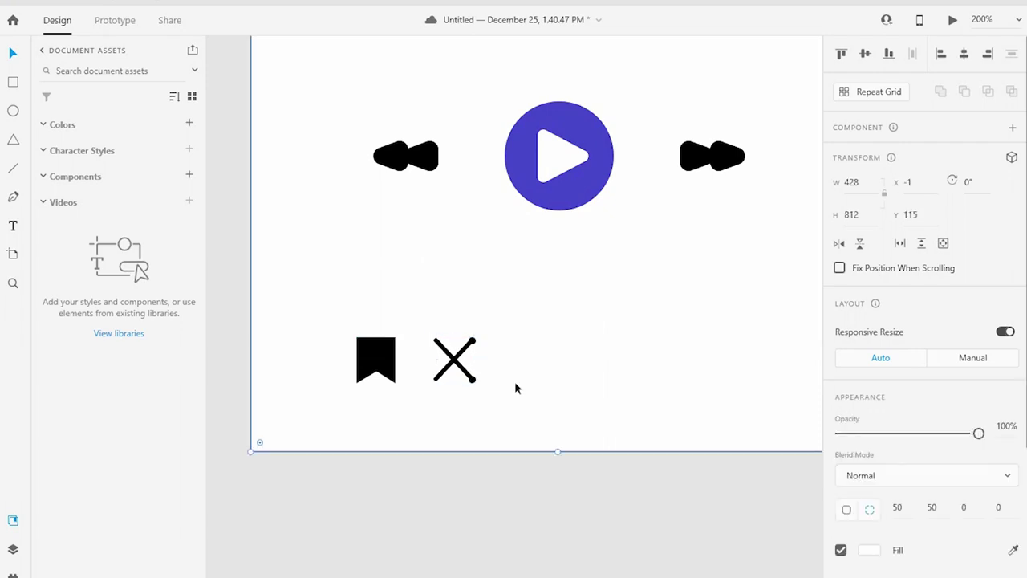
# - Reselect the X icon and zoom in on the bottom icon row
pyautogui.hscroll(3, 557, 378)
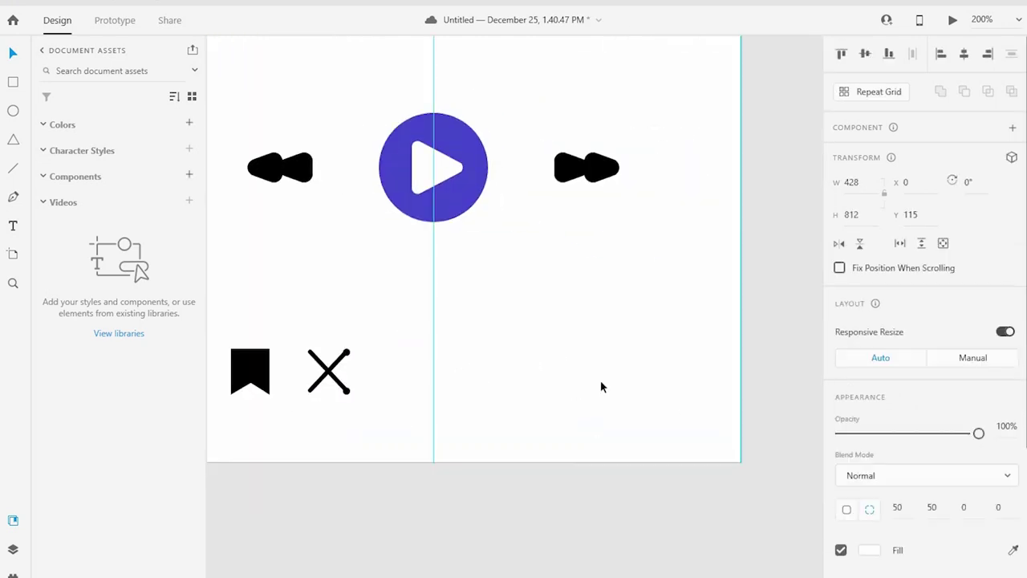
pyautogui.click(647, 500)
pyautogui.hscroll(-5, 740, 371)
pyautogui.hscroll(5, 497, 367)
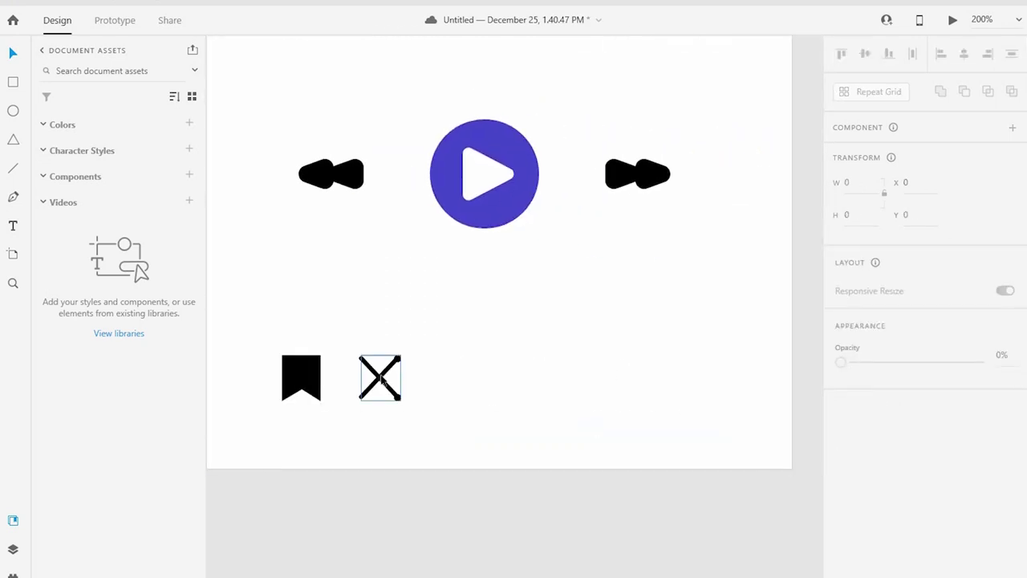
pyautogui.click(382, 382)
pyautogui.click(422, 291)
pyautogui.scroll(2, 434, 387)
pyautogui.scroll(1, 434, 387)
# - Draw a short black horizontal line to the right of the X
pyautogui.click(13, 169)
pyautogui.moveTo(432, 329); pyautogui.dragTo(478, 329)
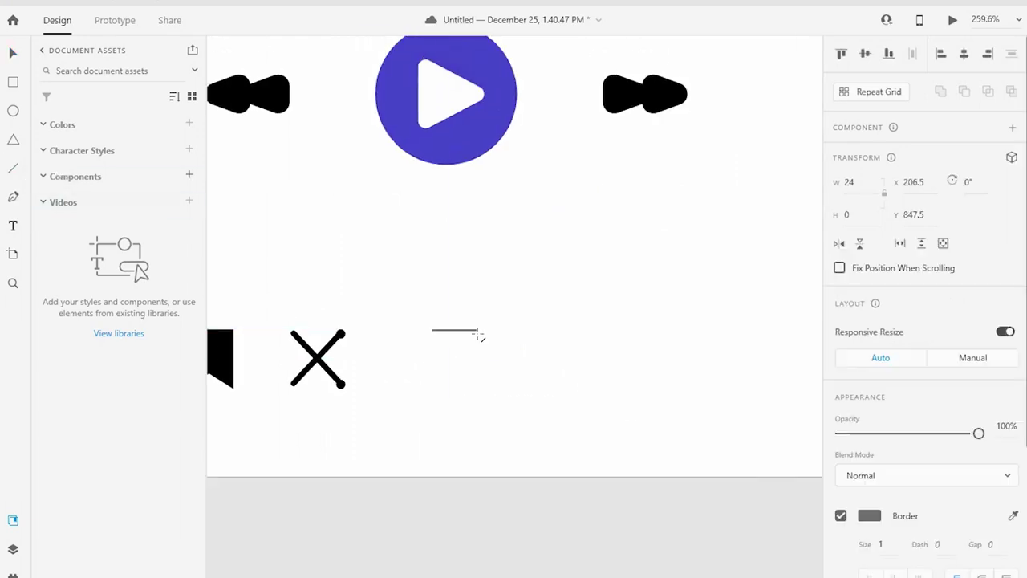
pyautogui.scroll(-2, 909, 447)
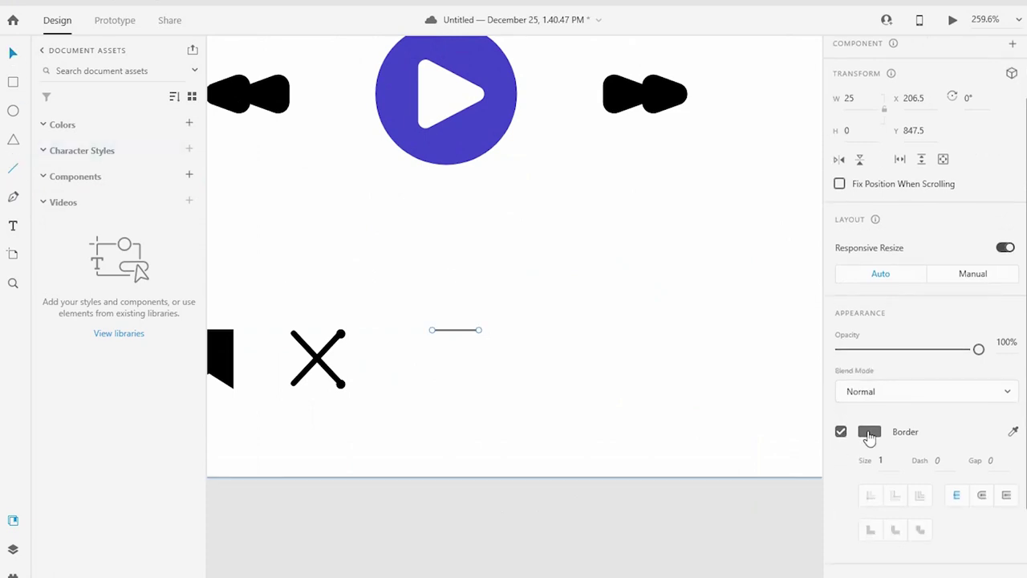
pyautogui.click(868, 432)
pyautogui.click(654, 464)
pyautogui.click(572, 447)
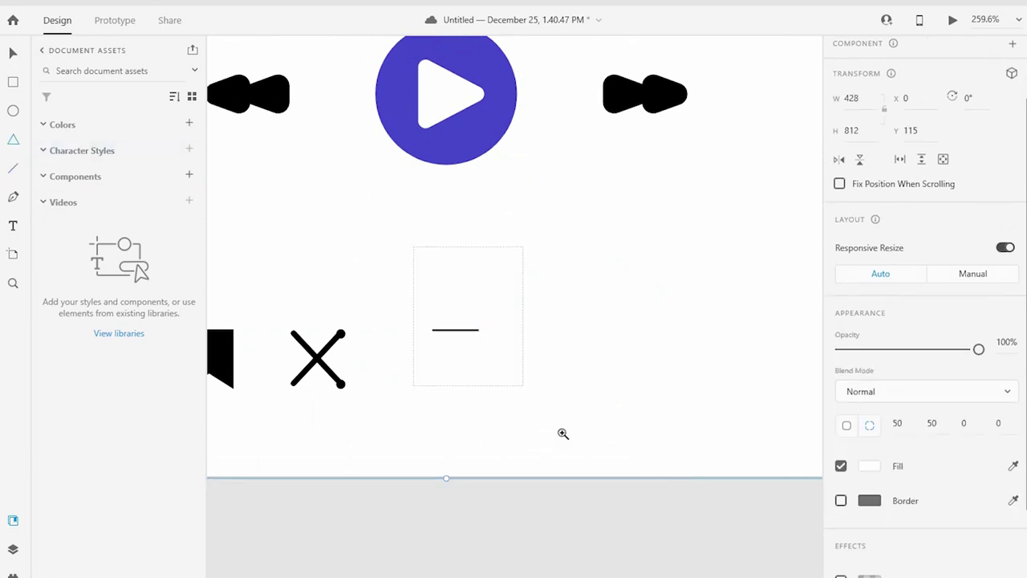
# - Add a small black triangle arrowhead at the line's right end
pyautogui.moveTo(562, 433); pyautogui.dragTo(413, 239)
pyautogui.moveTo(492, 293); pyautogui.dragTo(494, 297)
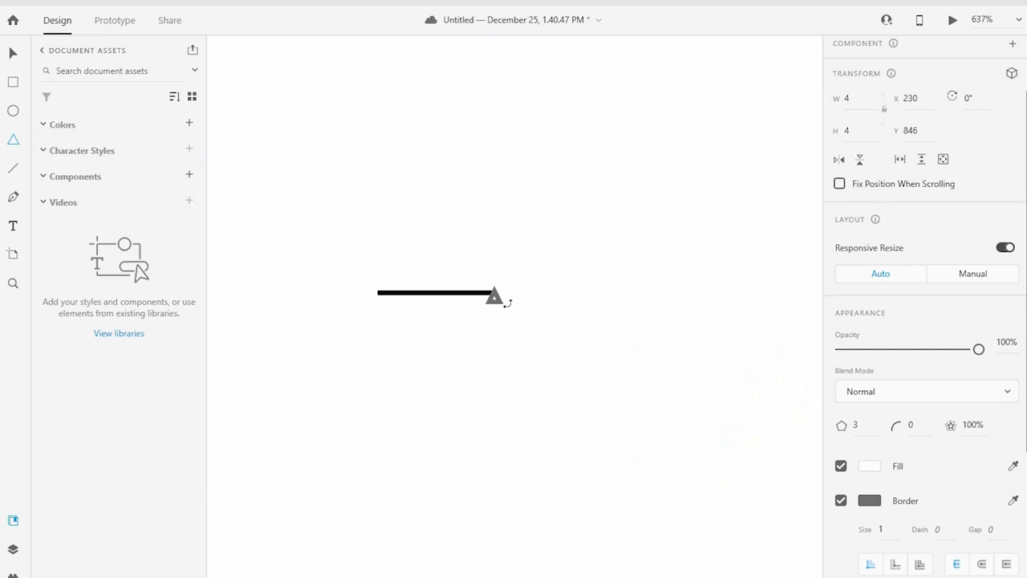
pyautogui.press('Up')
pyautogui.click(869, 465)
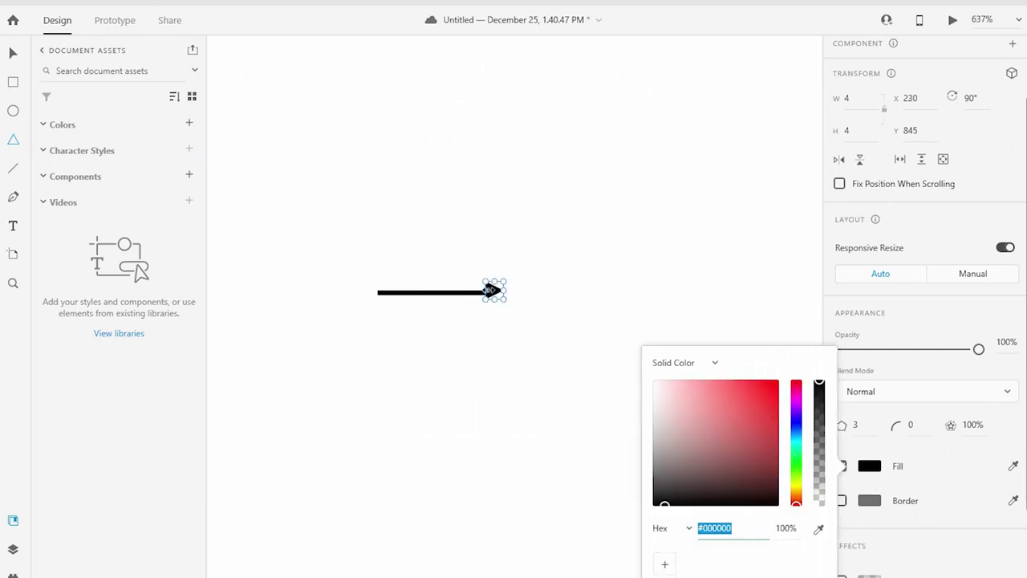
pyautogui.click(24, 83)
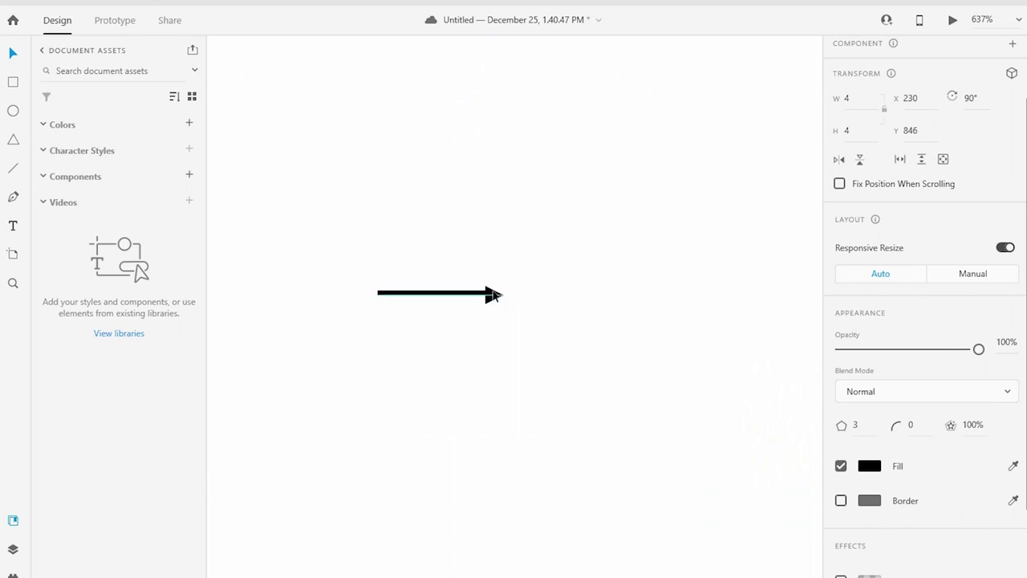
# - Group the line and arrowhead into one arrow and place a copy just below
pyautogui.click(454, 296)
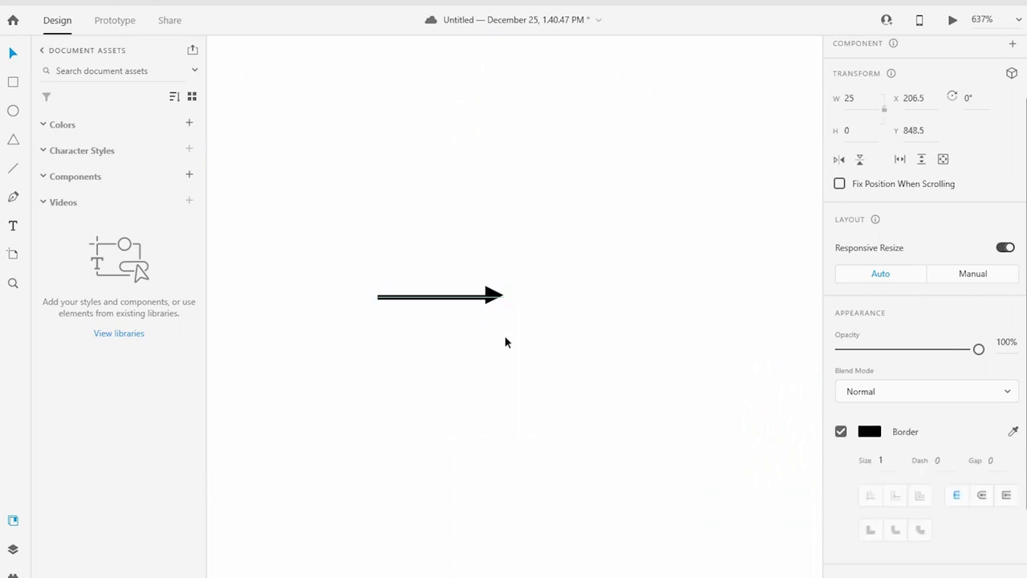
pyautogui.keyDown('shift'); pyautogui.click(489, 293); pyautogui.keyUp('shift')
pyautogui.hotkey('ctrl', 'g')
pyautogui.moveTo(481, 294)
pyautogui.mouseDown()
pyautogui.moveTo(477, 344)
pyautogui.moveTo(477, 325)
pyautogui.moveTo(360, 367)
pyautogui.mouseUp()
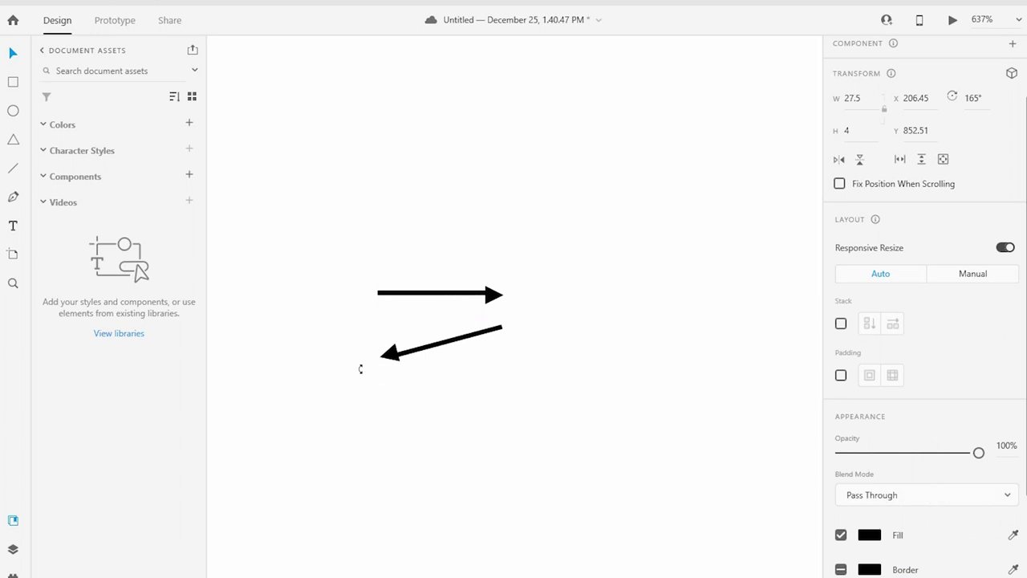
pyautogui.doubleClick(458, 294)
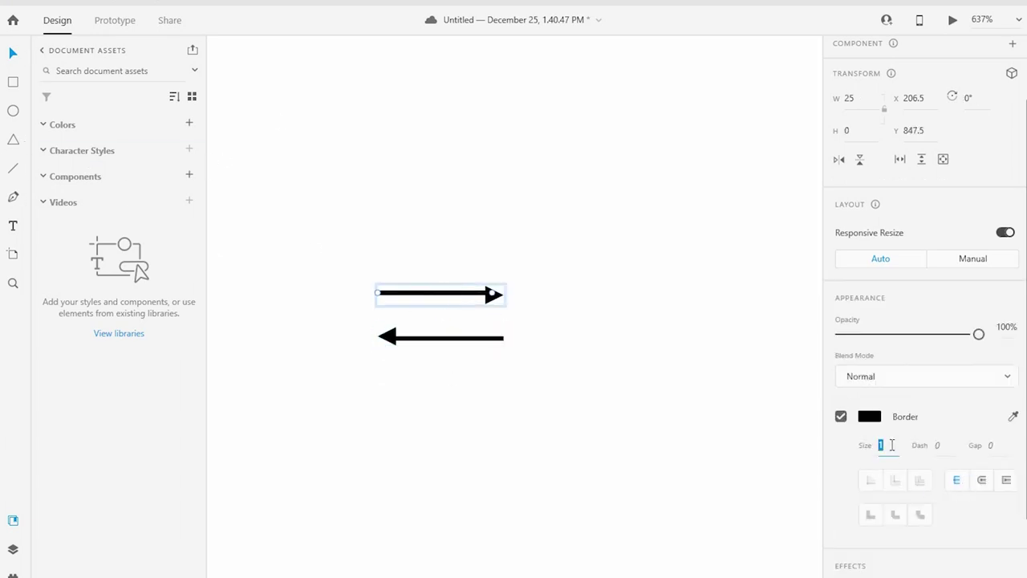
pyautogui.write('2')
pyautogui.hotkey('ctrl', 'z')
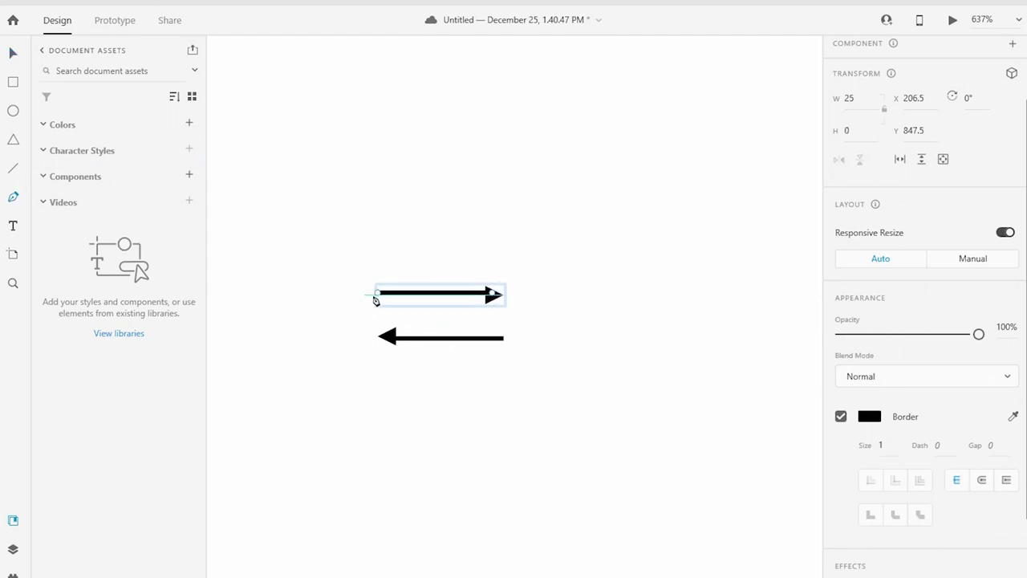
# - Draw short vertical strokes joining the two arrows' left and right ends
pyautogui.click(378, 312)
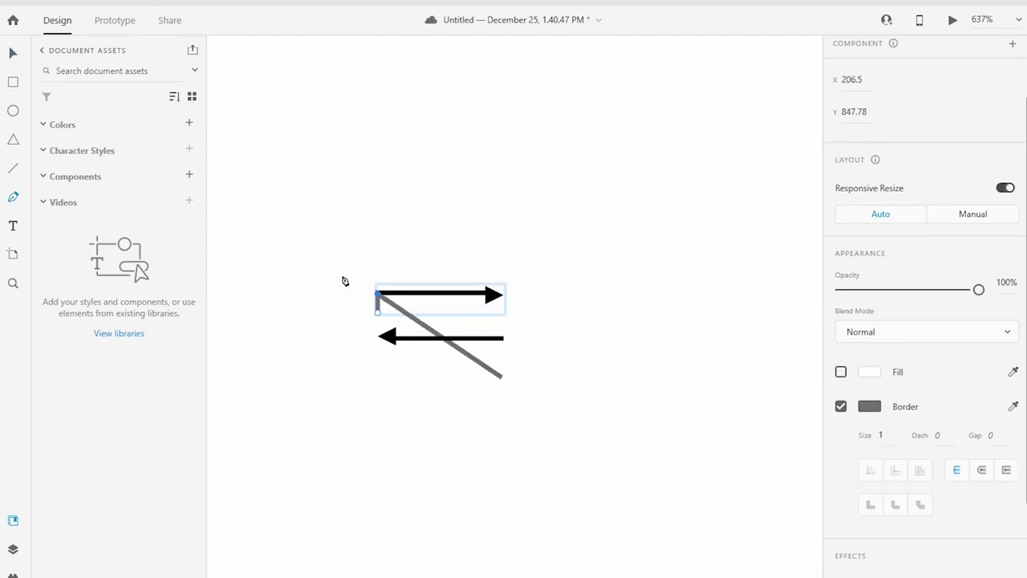
pyautogui.press('Escape')
pyautogui.click(379, 296)
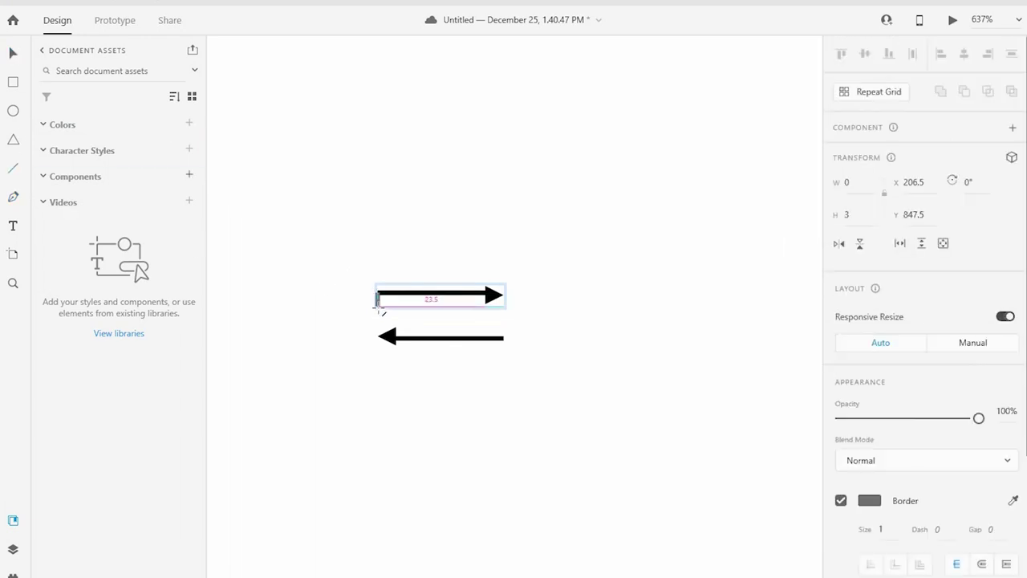
pyautogui.click(505, 339)
pyautogui.click(504, 323)
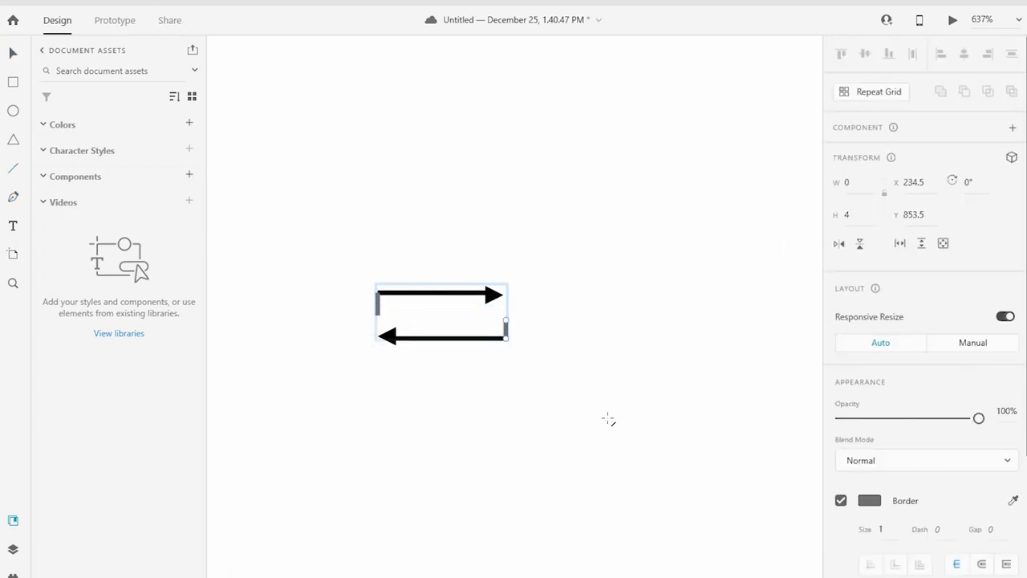
# - Make the vertical joining strokes black to complete the loop icon
pyautogui.keyDown('shift'); pyautogui.click(507, 332); pyautogui.keyUp('shift')
pyautogui.keyDown('shift'); pyautogui.click(488, 344); pyautogui.keyUp('shift')
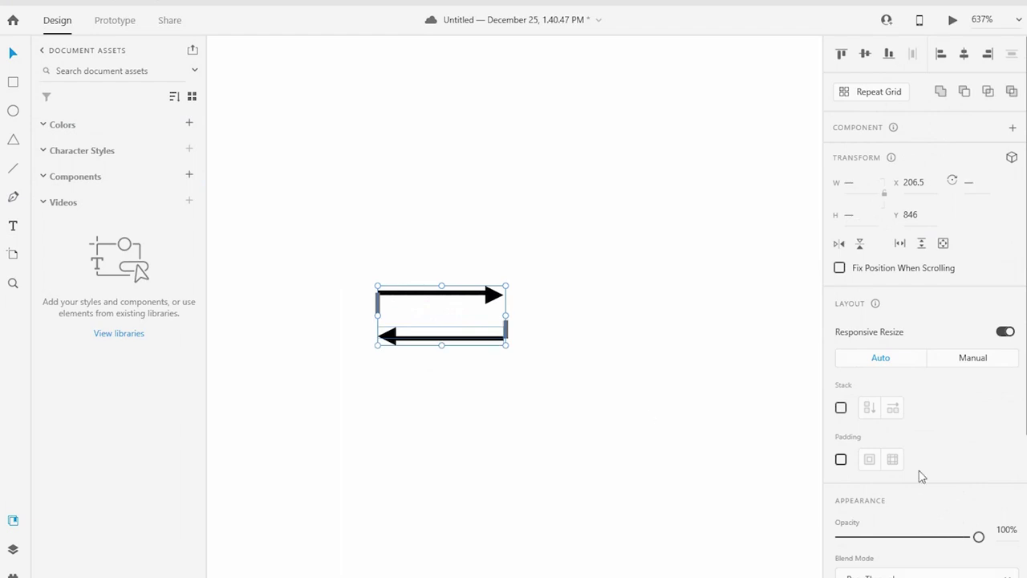
pyautogui.scroll(-3, 919, 474)
pyautogui.click(980, 498)
pyautogui.click(870, 396)
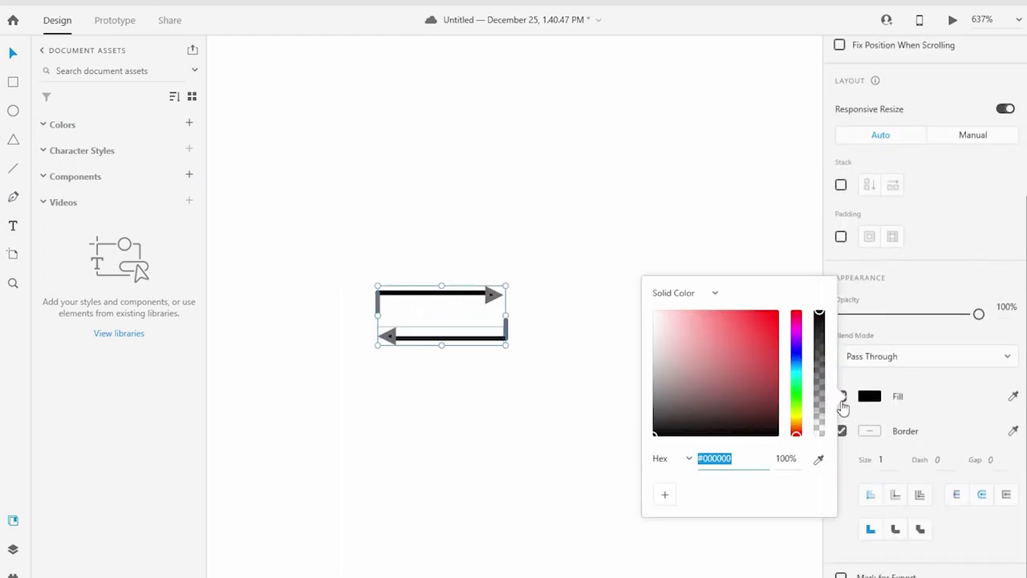
pyautogui.click(840, 431)
pyautogui.click(495, 388)
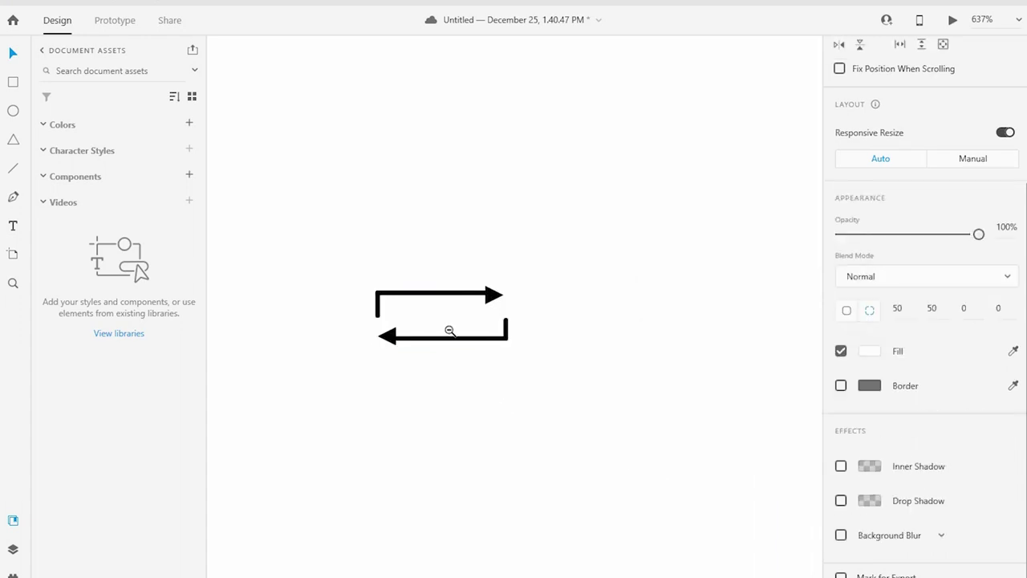
pyautogui.keyDown('alt'); pyautogui.click(449, 330); pyautogui.keyUp('alt')
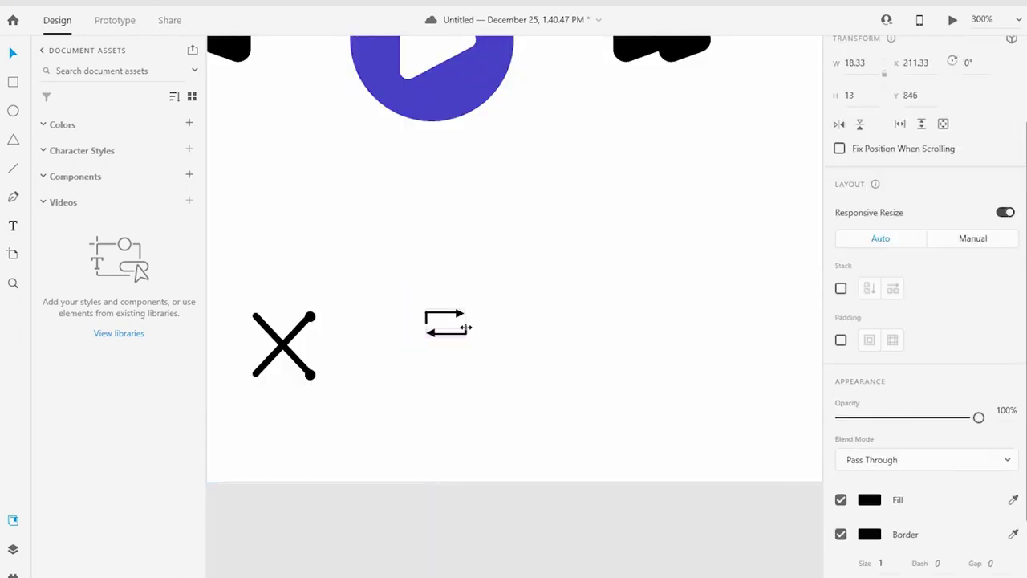
# - Resize the repeat icon to match the X's height and set stroke width 5
pyautogui.moveTo(466, 328)
pyautogui.mouseDown()
pyautogui.moveTo(481, 355)
pyautogui.moveTo(454, 359)
pyautogui.moveTo(482, 404)
pyautogui.mouseUp()
pyautogui.moveTo(449, 357); pyautogui.dragTo(443, 347)
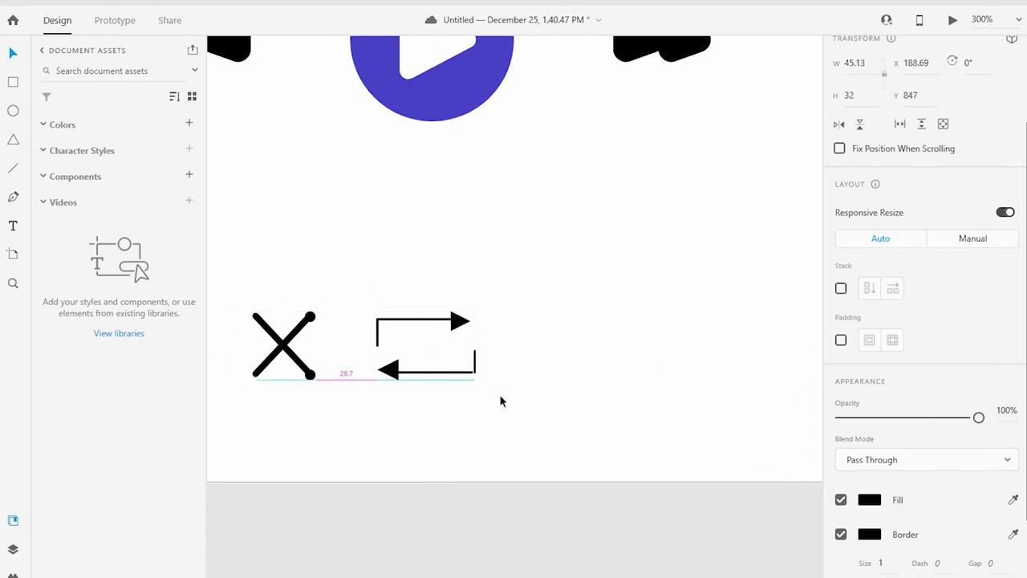
pyautogui.scroll(-3, 894, 417)
pyautogui.click(890, 459)
pyautogui.write('5')
pyautogui.press('Return')
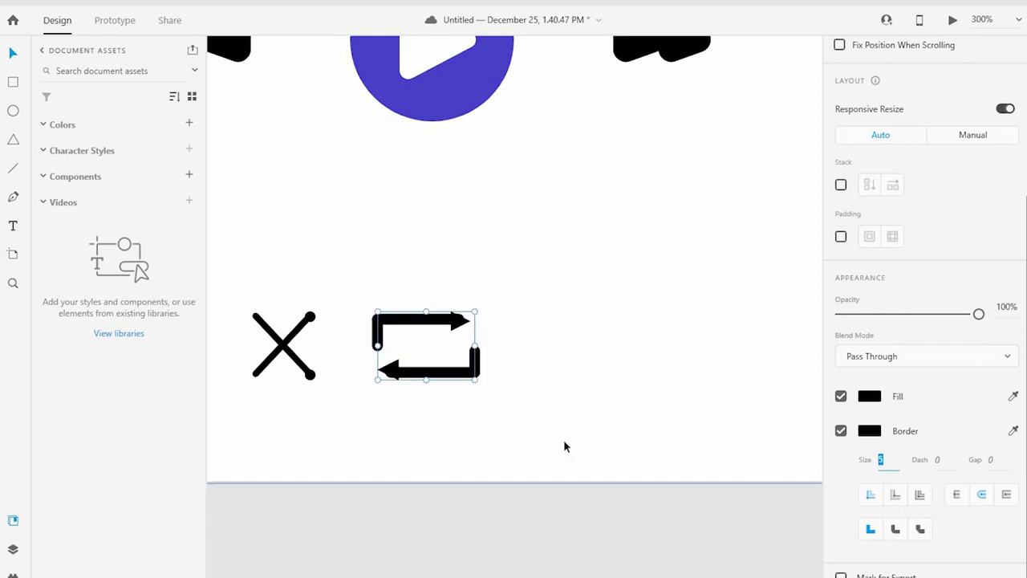
# - Ungroup the repeat icon and delete its top arrow, then restore it with undo
pyautogui.rightClick(475, 353)
pyautogui.click(517, 202)
pyautogui.click(385, 376)
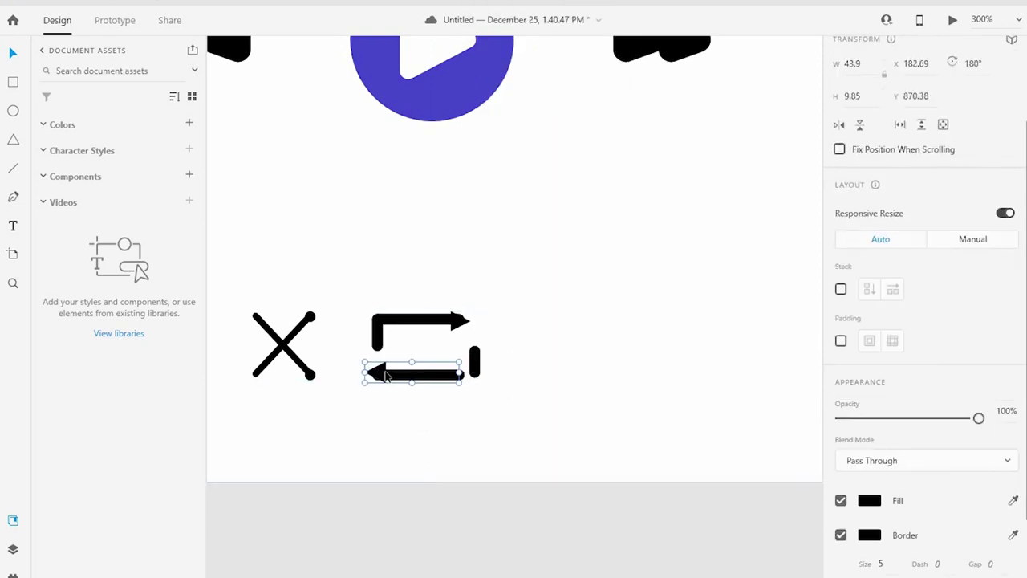
pyautogui.rightClick(427, 401)
pyautogui.click(385, 366)
pyautogui.rightClick(395, 362)
pyautogui.click(454, 199)
pyautogui.click(459, 324)
pyautogui.press('Delete')
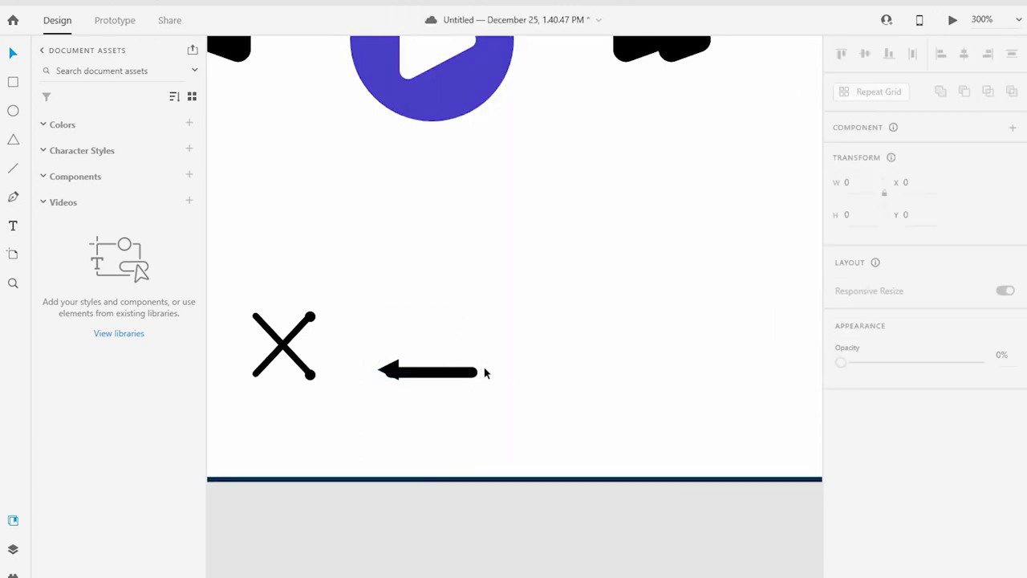
pyautogui.hotkey('ctrl', 'z')
# - Ungroup again, delete the top arrow and left vertical piece, and nudge the arrowhead left
pyautogui.rightClick(475, 353)
pyautogui.click(522, 201)
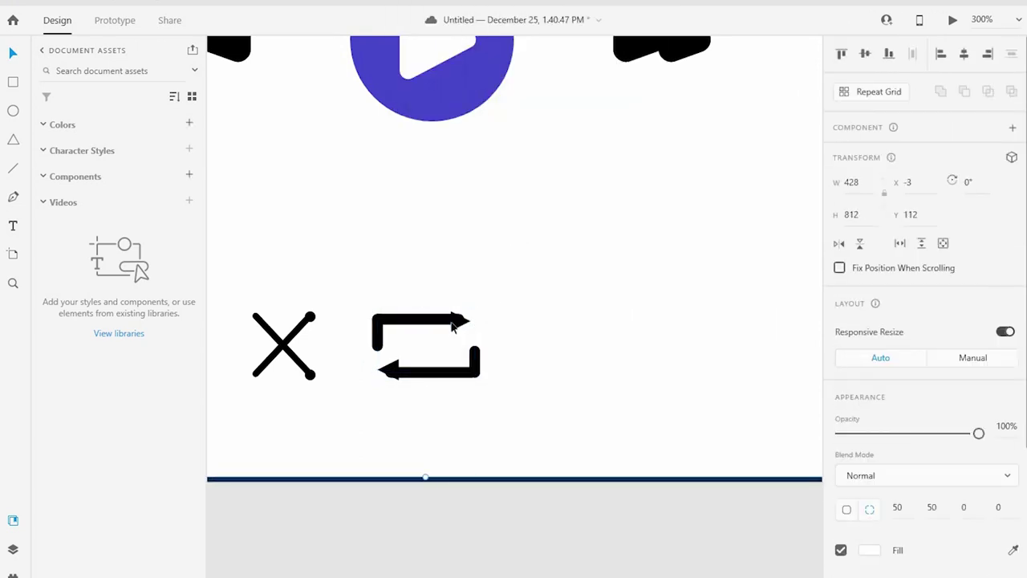
pyautogui.click(425, 319)
pyautogui.press('Delete')
pyautogui.click(377, 323)
pyautogui.press('Delete')
pyautogui.click(393, 377)
pyautogui.moveTo(393, 379); pyautogui.dragTo(391, 379)
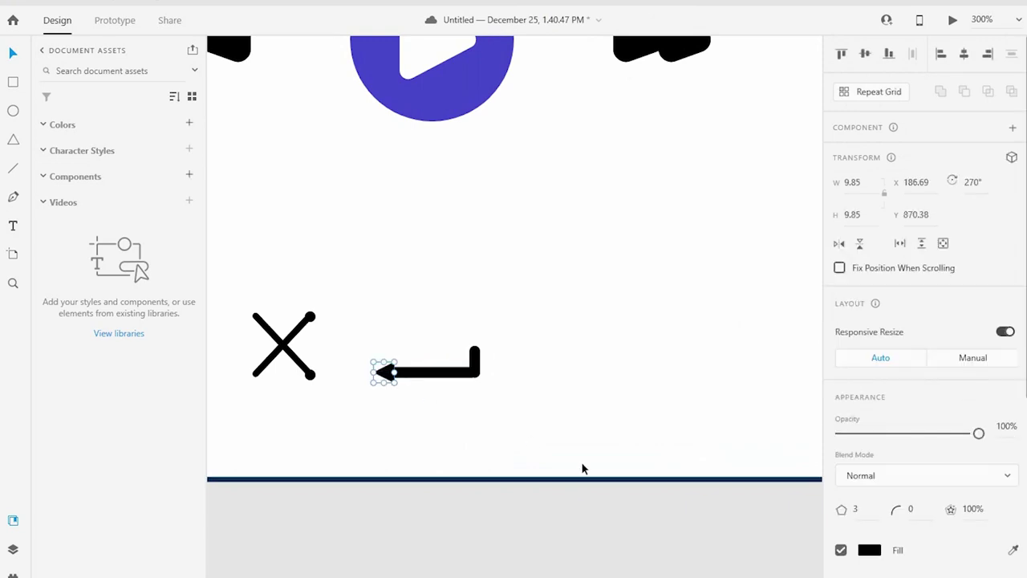
# - Group the bottom arrow's line and head, and copy it above pointing right
pyautogui.click(445, 379)
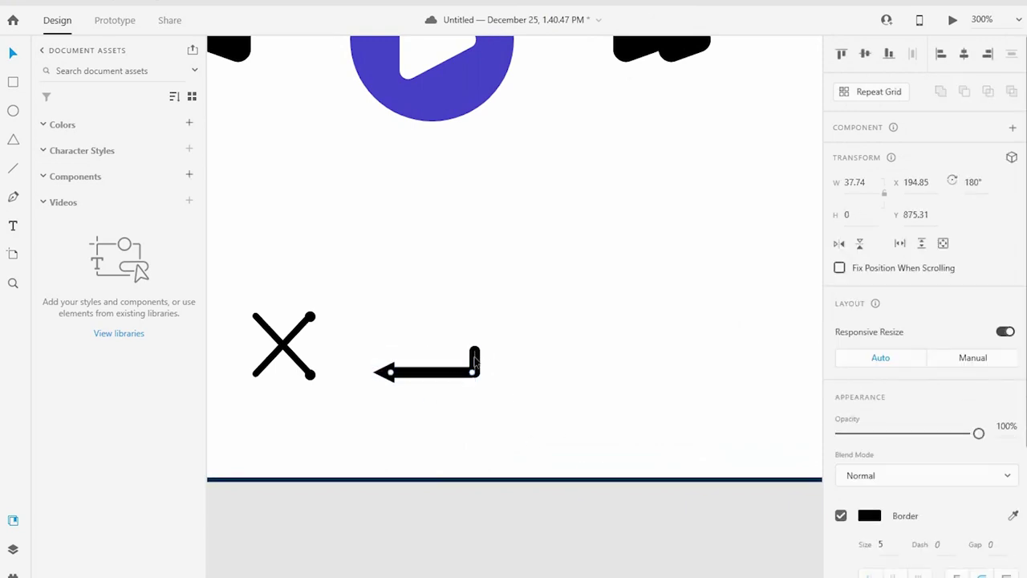
pyautogui.click(372, 372)
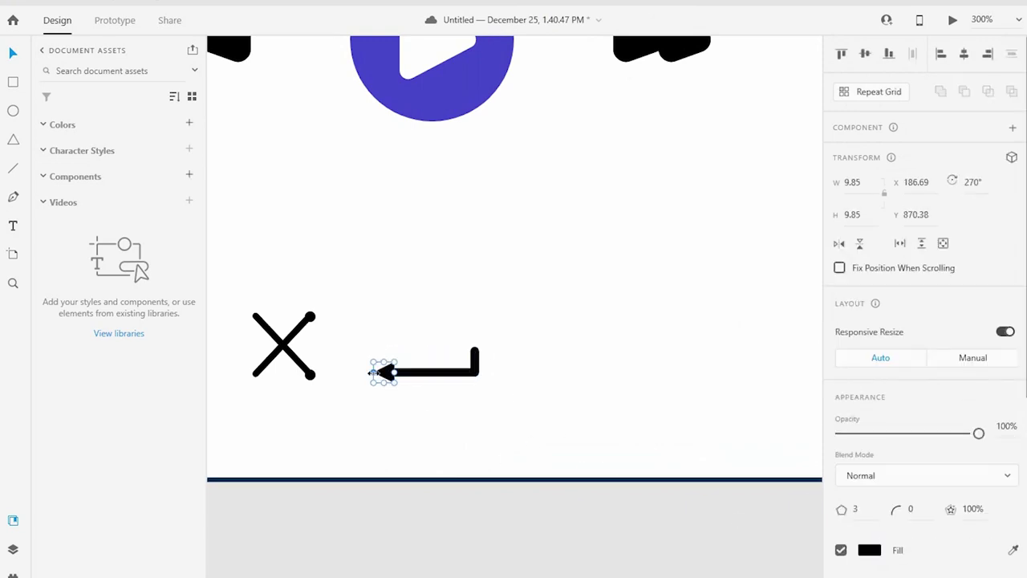
pyautogui.keyDown('shift'); pyautogui.click(410, 372); pyautogui.keyUp('shift')
pyautogui.keyDown('shift'); pyautogui.click(474, 360); pyautogui.keyUp('shift')
pyautogui.hotkey('ctrl', 'g')
pyautogui.moveTo(452, 373)
pyautogui.mouseDown()
pyautogui.moveTo(453, 320)
pyautogui.moveTo(335, 342)
pyautogui.moveTo(367, 305)
pyautogui.moveTo(481, 305)
pyautogui.moveTo(367, 329)
pyautogui.mouseUp()
pyautogui.click(487, 369)
# - Scale the arrow pair down to about 41x34 and narrow it slightly
pyautogui.keyDown('shift'); pyautogui.click(471, 327); pyautogui.keyUp('shift')
pyautogui.moveTo(478, 385); pyautogui.dragTo(470, 386)
pyautogui.scroll(-3, 514, 349)
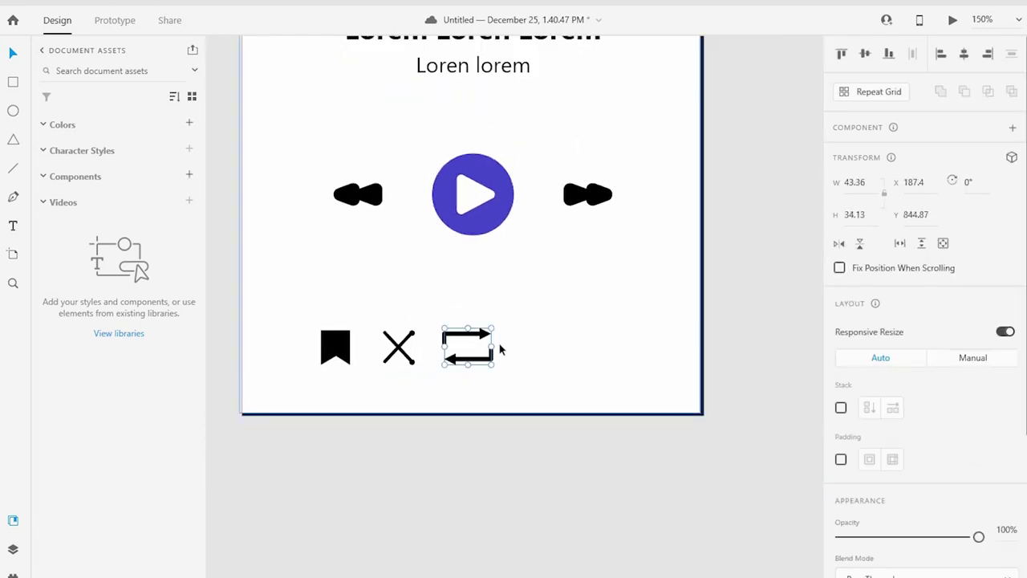
pyautogui.click(445, 343)
pyautogui.moveTo(491, 347); pyautogui.dragTo(481, 346)
pyautogui.hotkey('ctrl', 'z')
pyautogui.moveTo(414, 309); pyautogui.dragTo(542, 385)
pyautogui.moveTo(373, 268); pyautogui.dragTo(369, 268)
pyautogui.moveTo(591, 305); pyautogui.dragTo(569, 305)
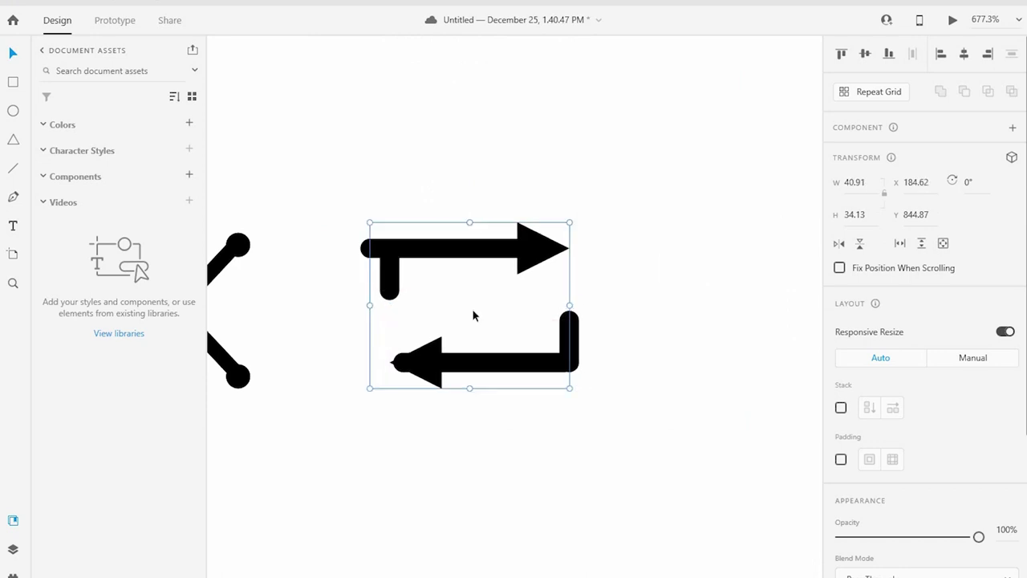
# - Select the top arrow's stem and nudge the bottom arrowhead one step left
pyautogui.click(469, 317)
pyautogui.doubleClick(392, 276)
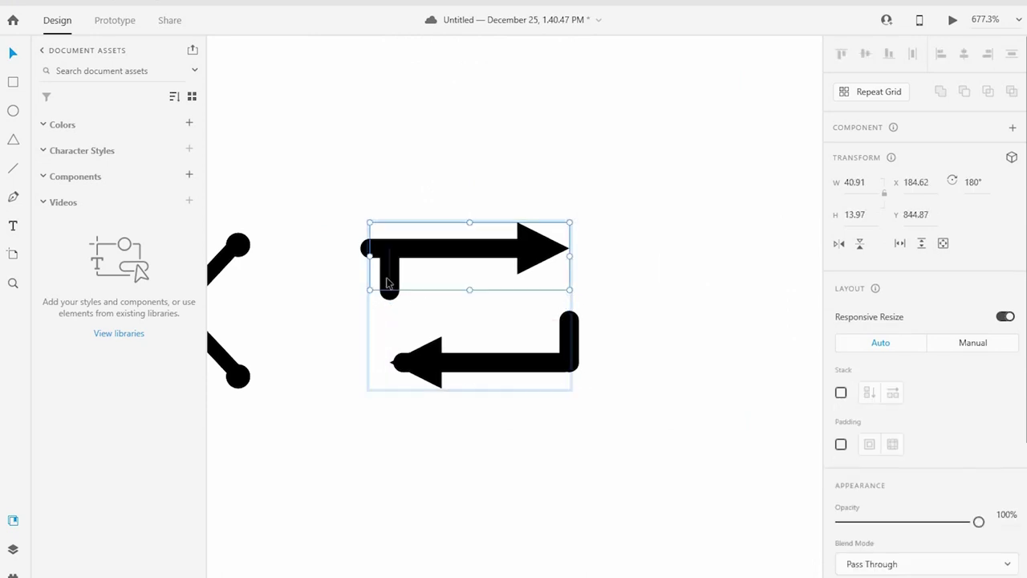
pyautogui.click(440, 379)
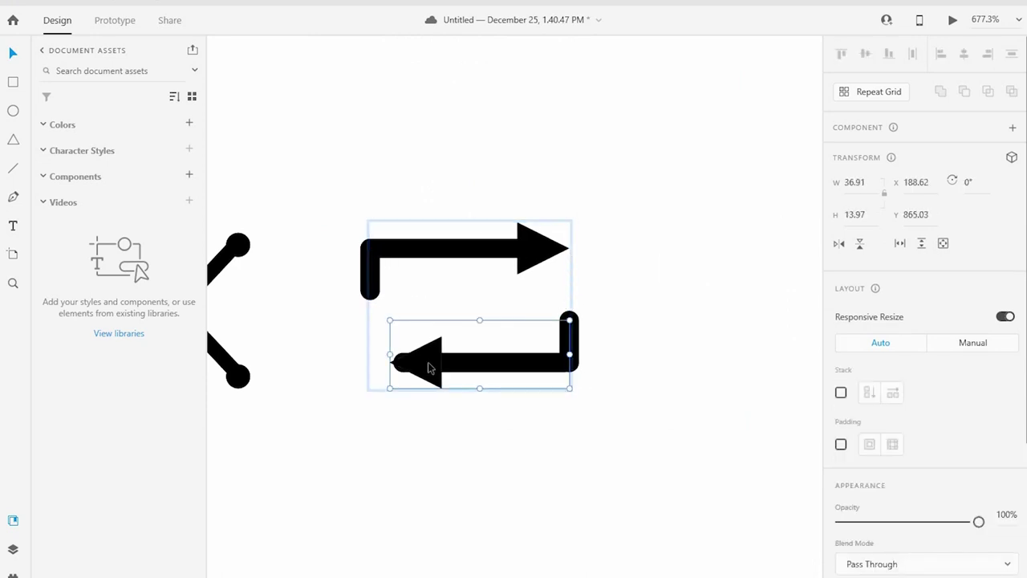
pyautogui.doubleClick(442, 379)
pyautogui.press('Left')
pyautogui.press('Left')
pyautogui.press('Left')
pyautogui.press('Escape')
pyautogui.scroll(-3, 519, 316)
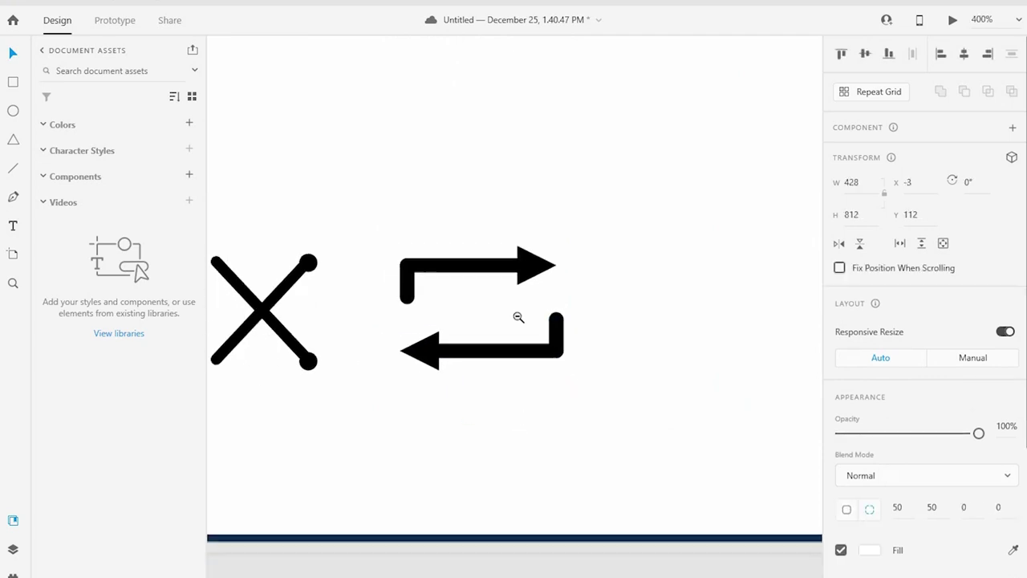
pyautogui.scroll(-3, 678, 429)
pyautogui.scroll(-2, 566, 377)
# - Draw a short black horizontal line to the right of the repeat icon
pyautogui.click(653, 371)
pyautogui.moveTo(653, 372)
pyautogui.mouseDown()
pyautogui.moveTo(430, 395)
pyautogui.moveTo(436, 386)
pyautogui.mouseUp()
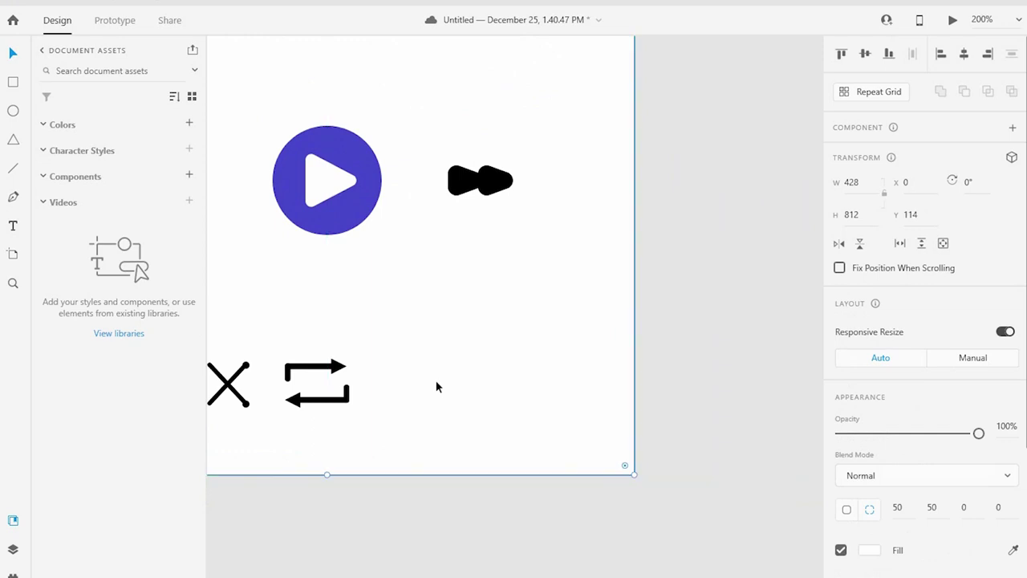
pyautogui.click(687, 431)
pyautogui.click(13, 168)
pyautogui.moveTo(399, 362); pyautogui.dragTo(446, 362)
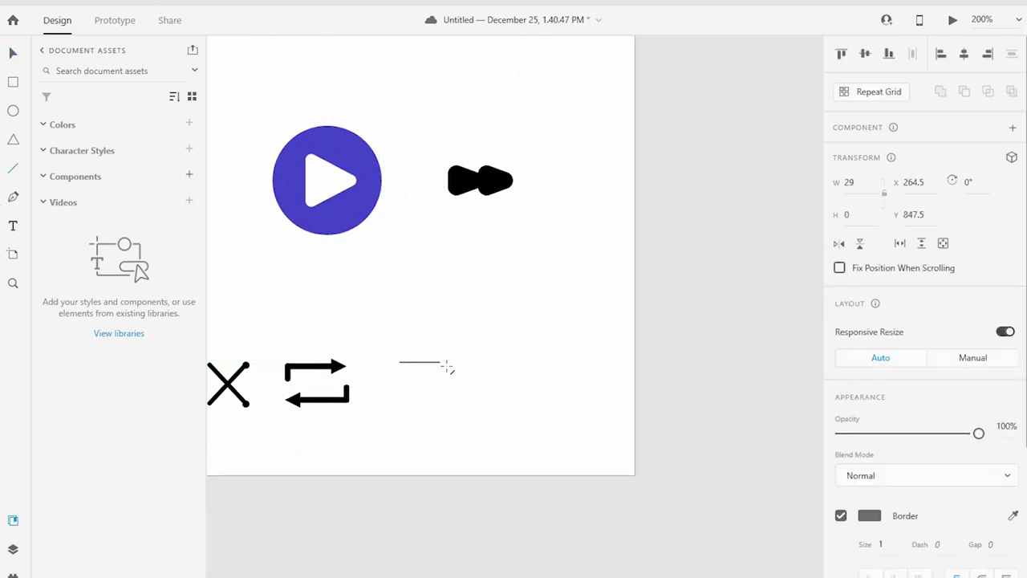
pyautogui.click(881, 544)
pyautogui.click(868, 519)
pyautogui.click(426, 371)
# - Duplicate the line into a stack of parallel lines
pyautogui.hotkey('ctrl', 'd')
pyautogui.hotkey('ctrl', 'd')
pyautogui.hotkey('ctrl', 'd')
pyautogui.press('Escape')
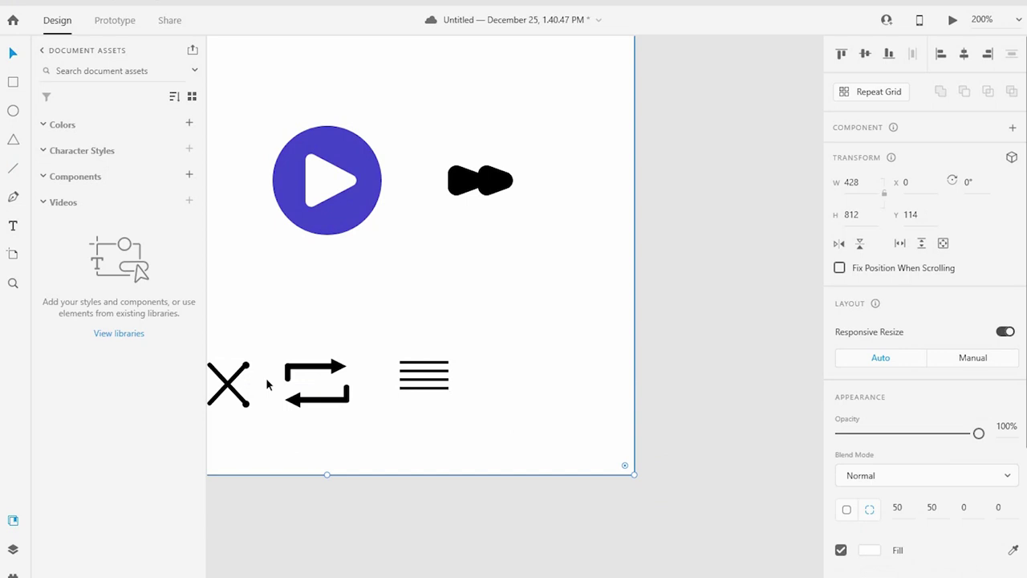
pyautogui.moveTo(381, 267); pyautogui.dragTo(685, 529)
pyautogui.click(561, 331)
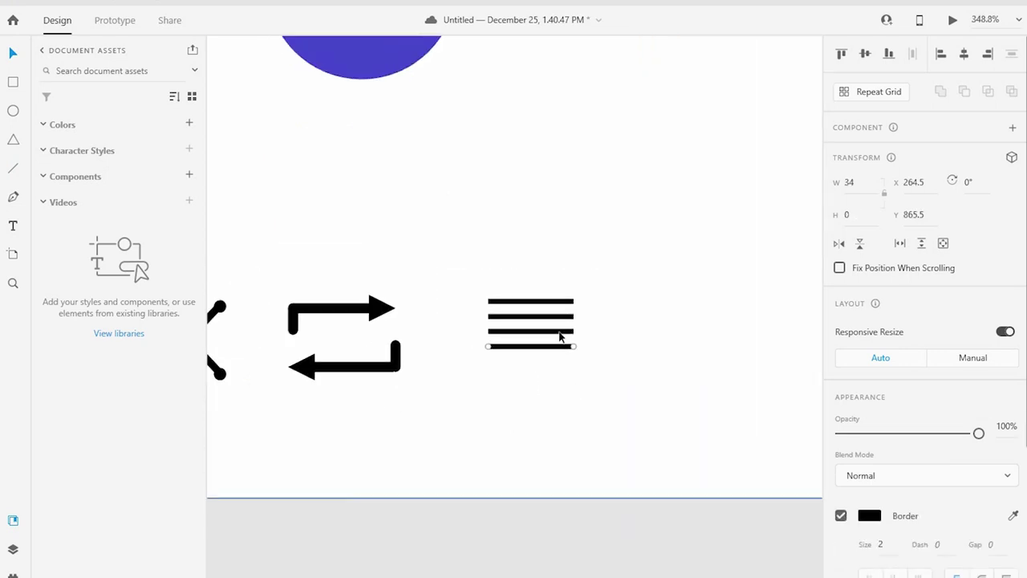
pyautogui.hscroll(2, 610, 337)
pyautogui.press('Escape')
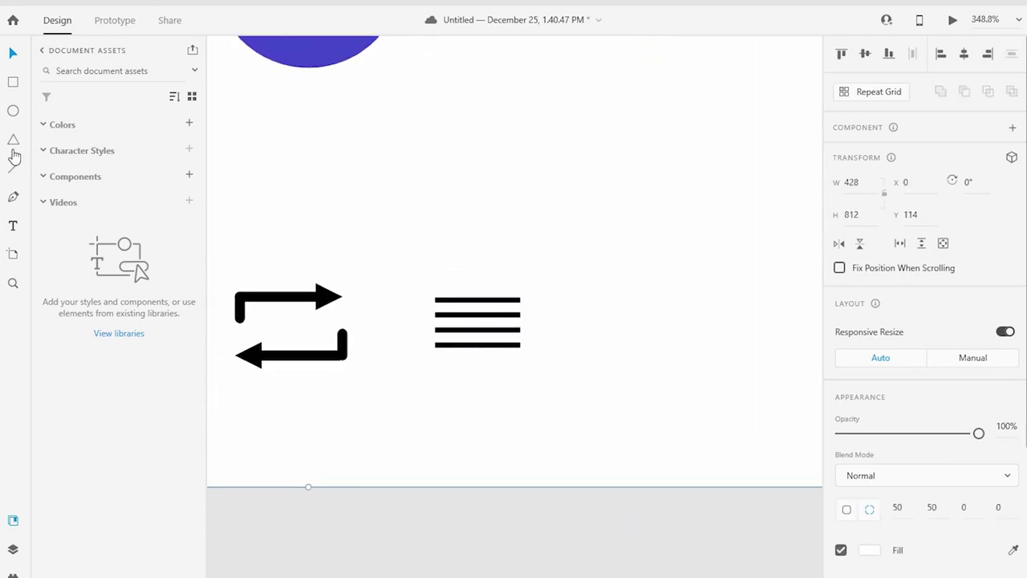
# - Add a bold size-30 '+' text at the lower right of the line stack
pyautogui.click(13, 225)
pyautogui.click(465, 218)
pyautogui.write('+')
pyautogui.press('Escape')
pyautogui.moveTo(488, 200); pyautogui.dragTo(538, 362)
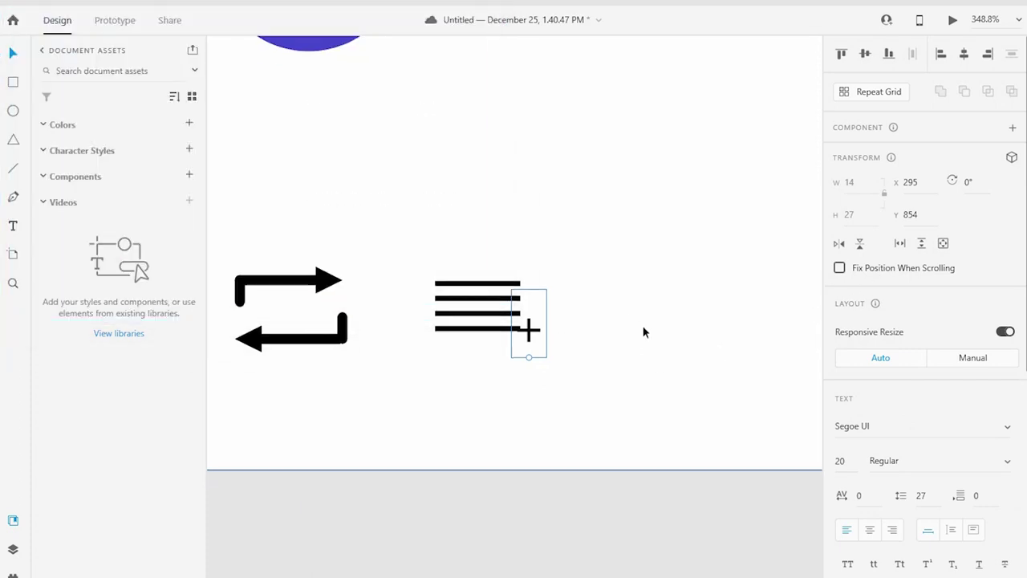
pyautogui.scroll(-2, 922, 320)
pyautogui.click(839, 377)
pyautogui.write('30')
pyautogui.press('Return')
pyautogui.moveTo(542, 359); pyautogui.dragTo(525, 362)
pyautogui.click(939, 377)
pyautogui.click(888, 433)
# - Give the plus sign a 1-pt stroke and enlarge it to 47 pt
pyautogui.scroll(-1, 957, 479)
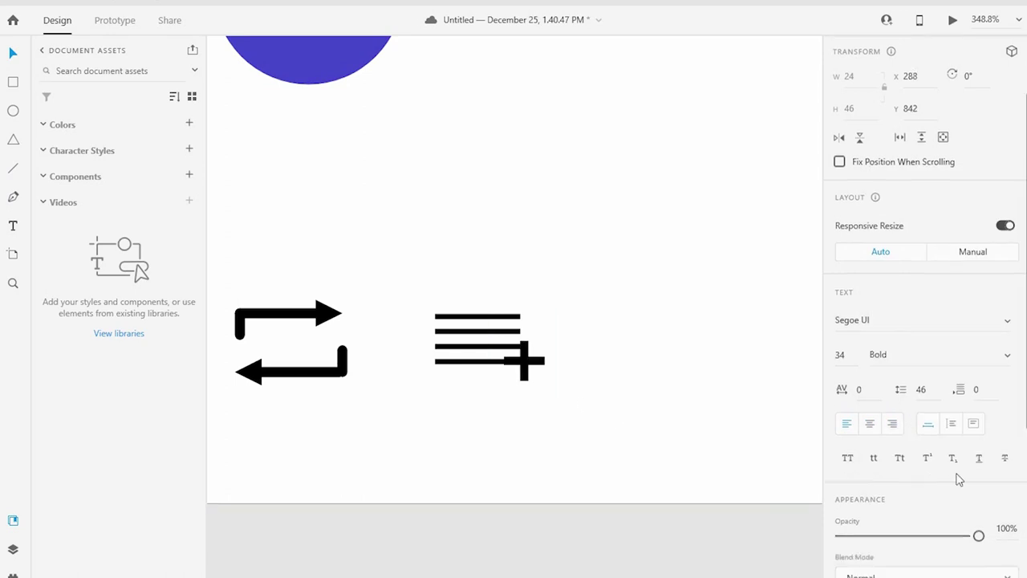
pyautogui.scroll(-3, 956, 479)
pyautogui.click(841, 423)
pyautogui.click(892, 452)
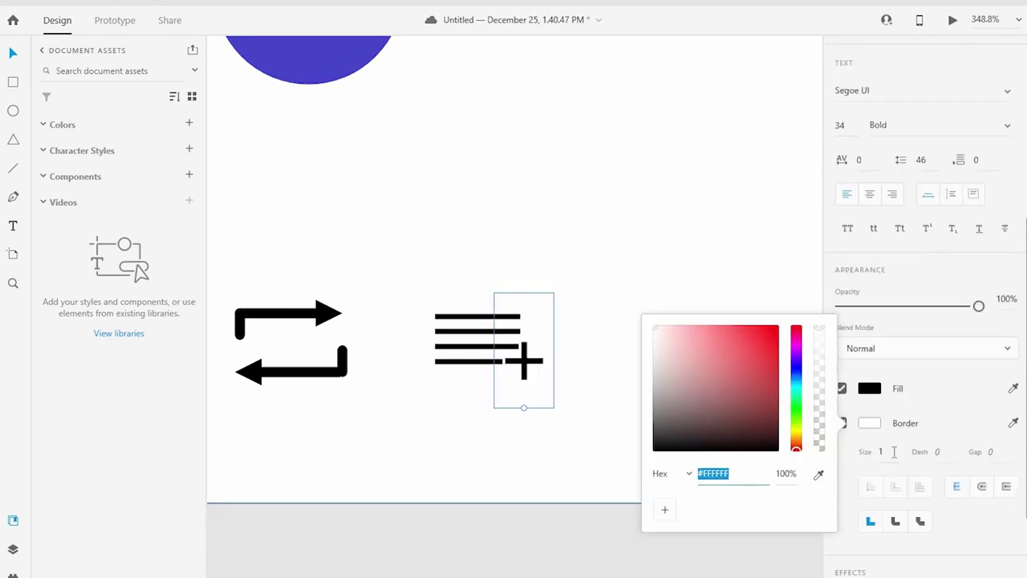
pyautogui.press('Up')
pyautogui.press('Down')
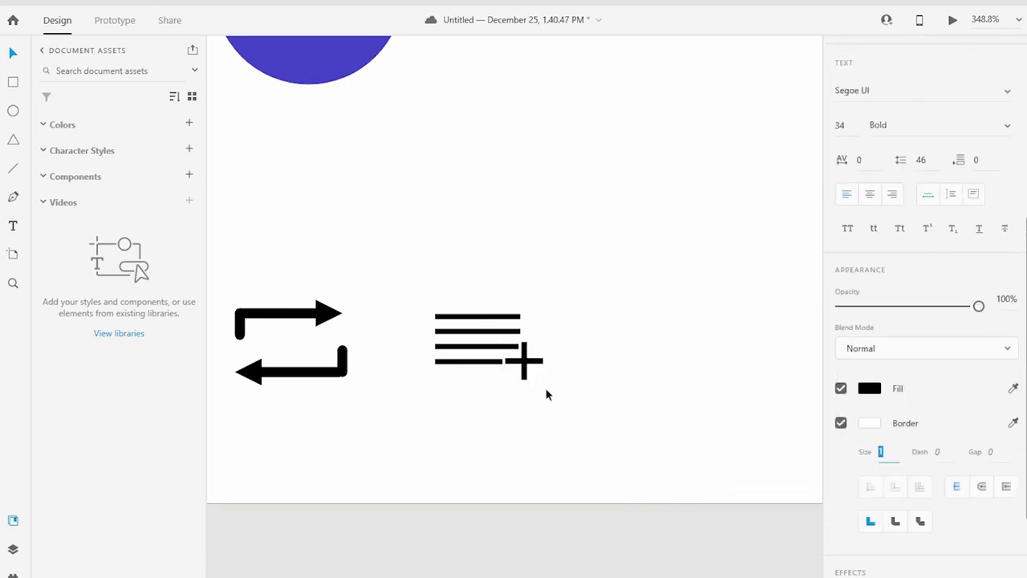
pyautogui.moveTo(550, 409); pyautogui.dragTo(523, 370)
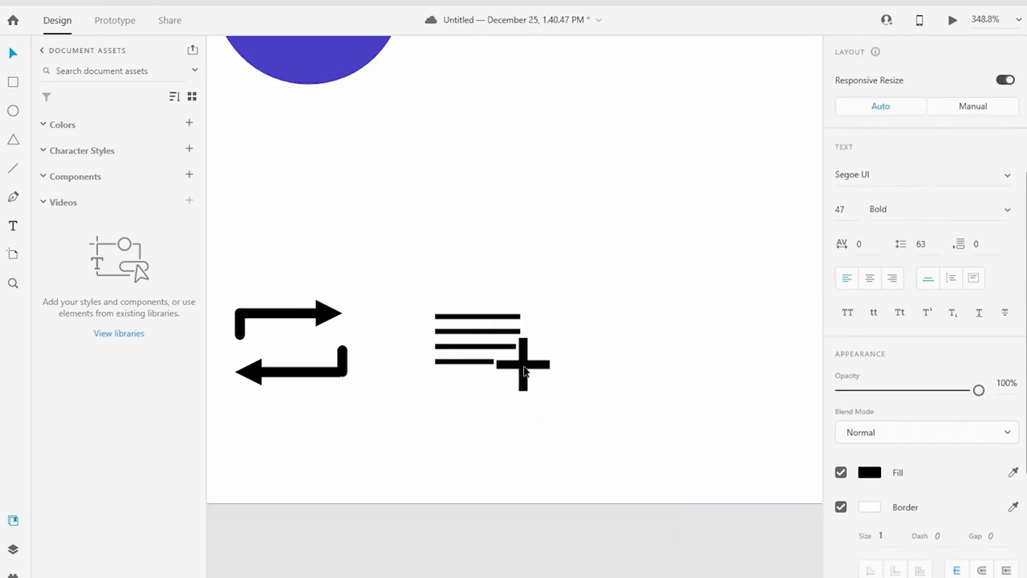
pyautogui.press('Escape')
pyautogui.scroll(-3, 575, 372)
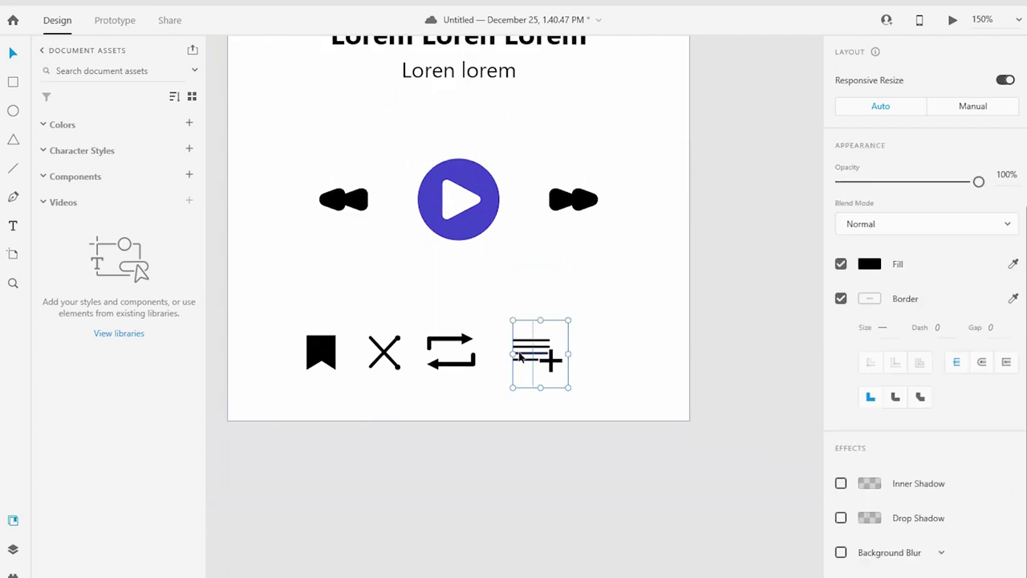
# - Ungroup the list-plus icon, test shifting its lower parts, then reselect all its parts
pyautogui.hotkey('ctrl', 'shift', 'g')
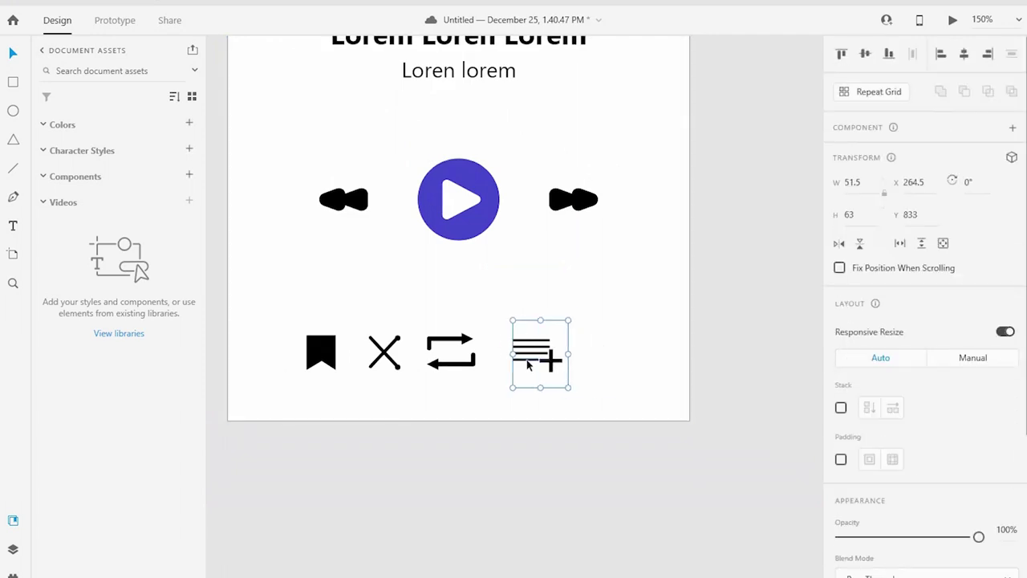
pyautogui.scroll(3, 461, 273)
pyautogui.moveTo(437, 310); pyautogui.dragTo(495, 318)
pyautogui.hotkey('ctrl', 'z')
pyautogui.hotkey('ctrl', 'shift', 'z')
pyautogui.hotkey('ctrl', 'z')
pyautogui.press('Escape')
pyautogui.moveTo(682, 478); pyautogui.dragTo(334, 210)
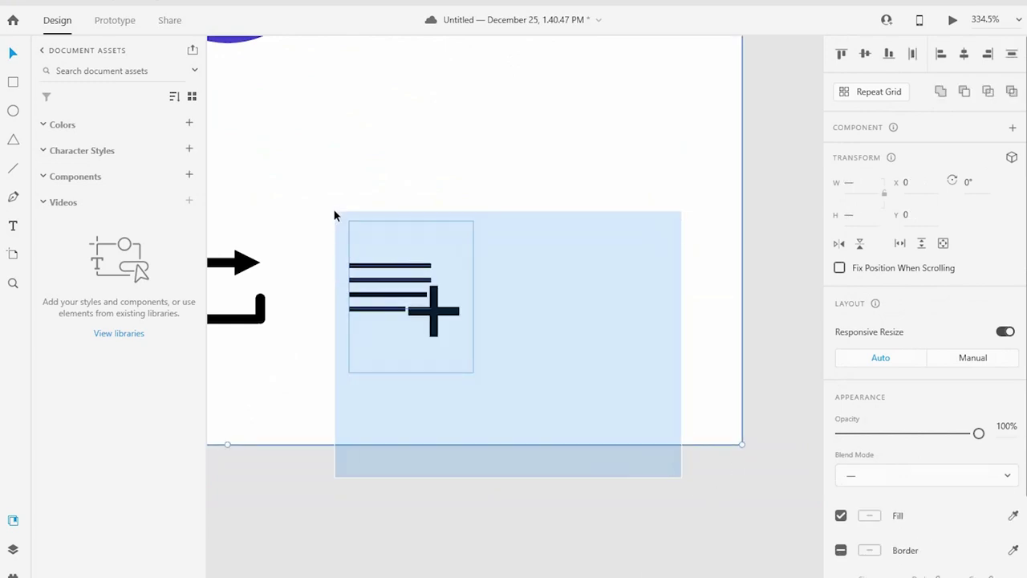
# - Reposition the add-to-playlist, bookmark, repeat and X icons into equal spacing along the row
pyautogui.scroll(-3, 582, 147)
pyautogui.scroll(-3, 569, 233)
pyautogui.scroll(-2, 555, 114)
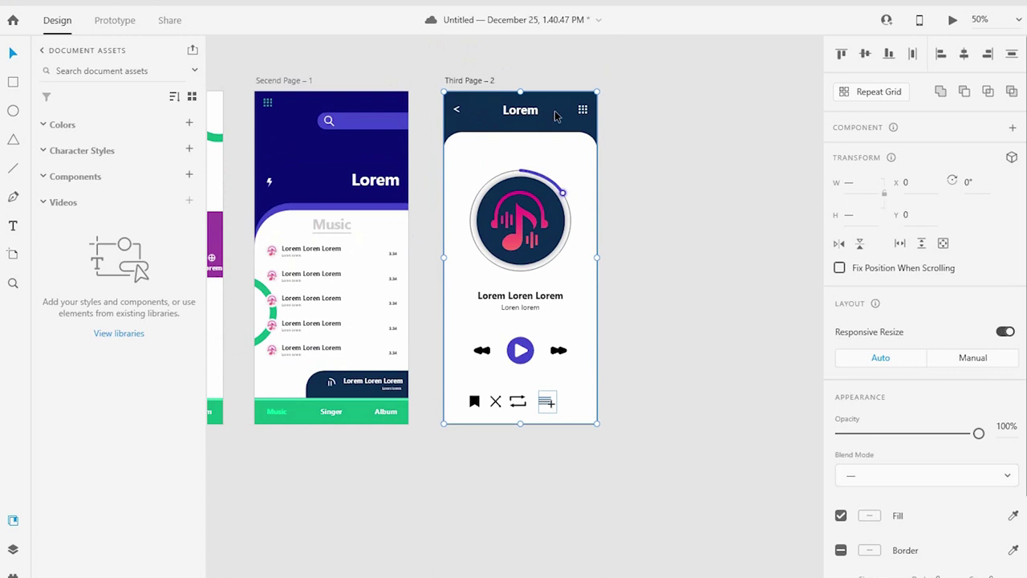
pyautogui.scroll(5, 660, 440)
pyautogui.moveTo(496, 340); pyautogui.dragTo(555, 347)
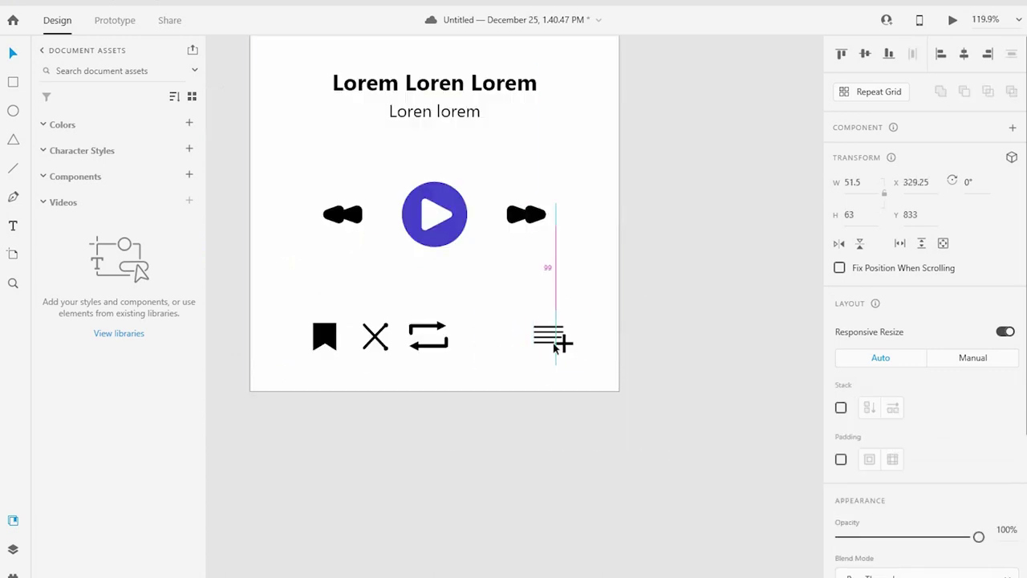
pyautogui.moveTo(324, 336); pyautogui.dragTo(328, 340)
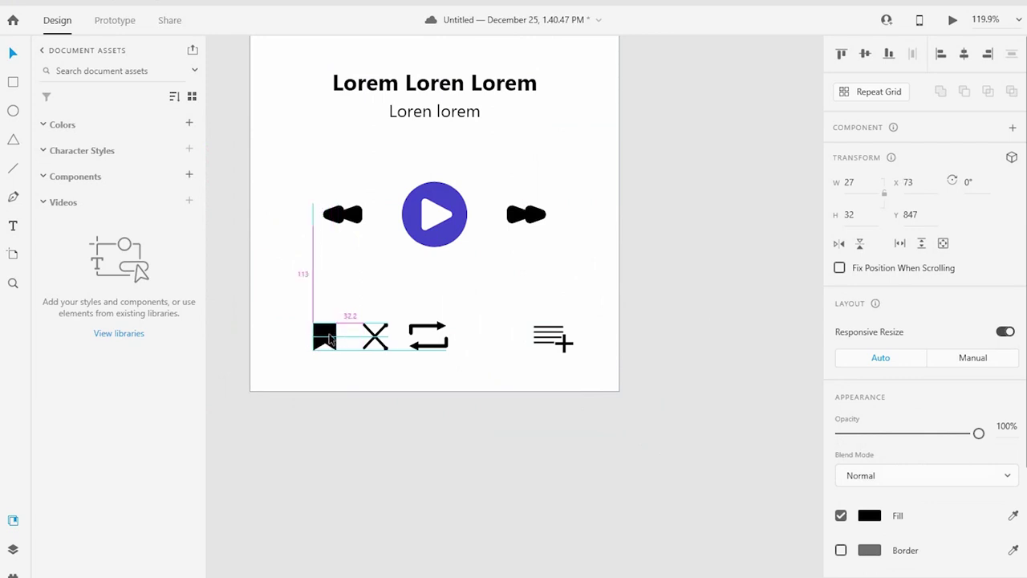
pyautogui.moveTo(429, 334); pyautogui.dragTo(482, 333)
pyautogui.moveTo(377, 337); pyautogui.dragTo(390, 339)
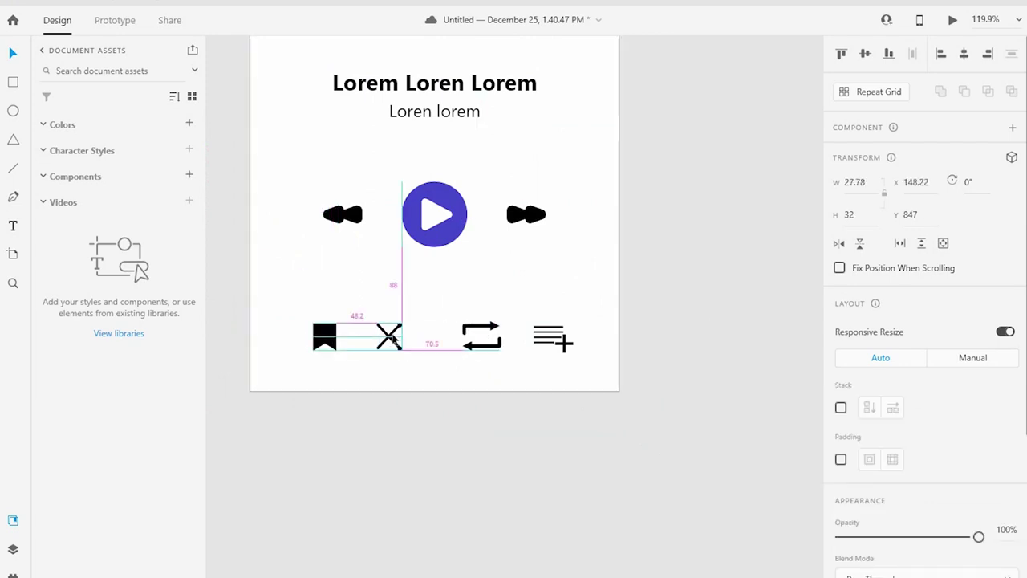
pyautogui.moveTo(485, 332); pyautogui.dragTo(488, 331)
pyautogui.moveTo(554, 337); pyautogui.dragTo(577, 344)
# - Select all four icons and shift them left to centre the row
pyautogui.keyDown('shift'); pyautogui.click(484, 337); pyautogui.keyUp('shift')
pyautogui.keyDown('shift'); pyautogui.click(399, 336); pyautogui.keyUp('shift')
pyautogui.keyDown('shift'); pyautogui.click(327, 339); pyautogui.keyUp('shift')
pyautogui.moveTo(330, 341); pyautogui.dragTo(313, 341)
pyautogui.click(380, 435)
pyautogui.scroll(-2, 580, 220)
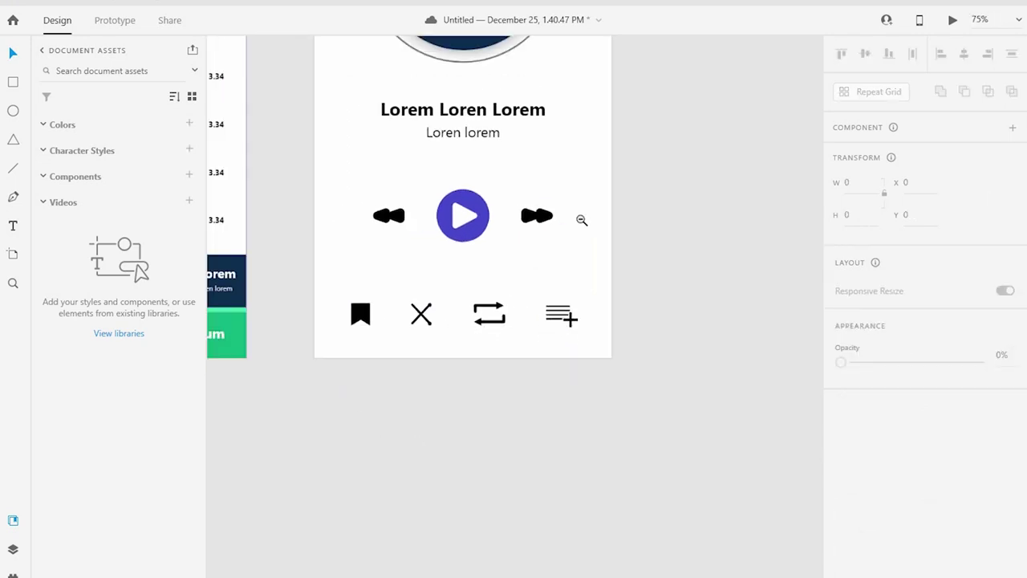
pyautogui.scroll(-2, 540, 325)
pyautogui.moveTo(745, 361); pyautogui.dragTo(570, 352)
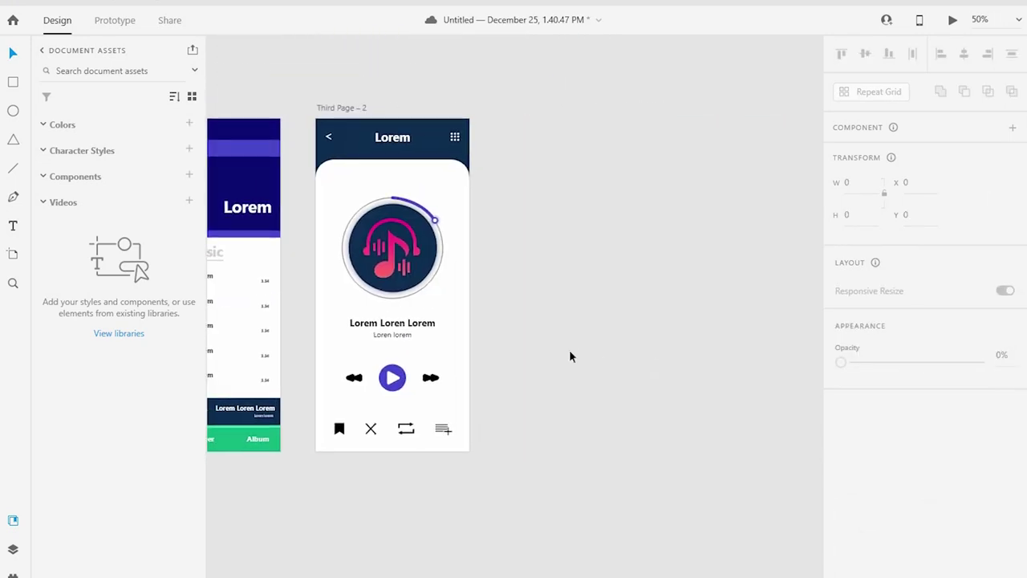
# - Duplicate the Third Page – 2 artboard to its right and delete its contents
pyautogui.click(339, 108)
pyautogui.moveTo(339, 108)
pyautogui.mouseDown()
pyautogui.moveTo(539, 108)
pyautogui.moveTo(730, 473)
pyautogui.mouseUp()
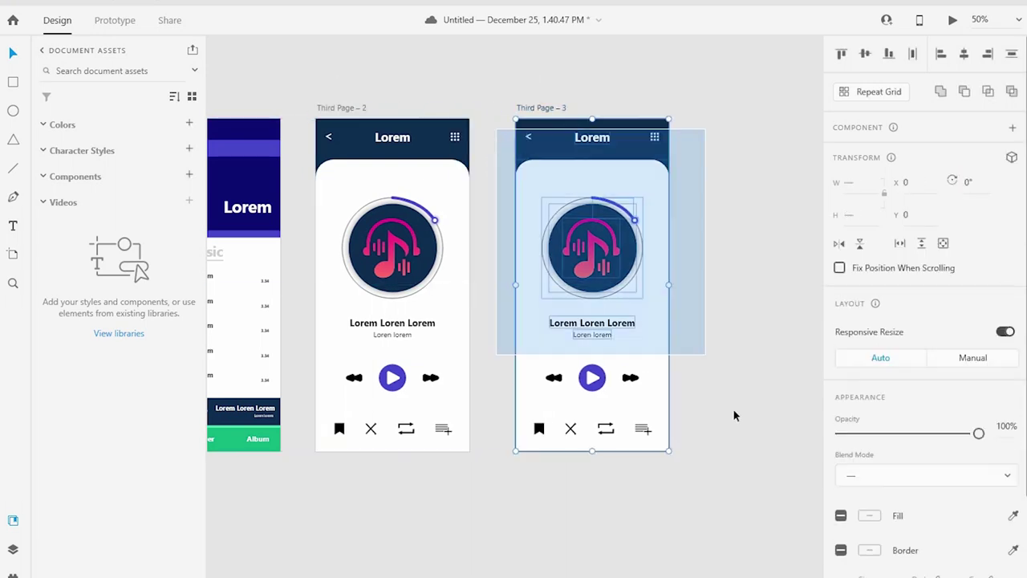
pyautogui.press('Delete')
pyautogui.moveTo(624, 308); pyautogui.dragTo(516, 345)
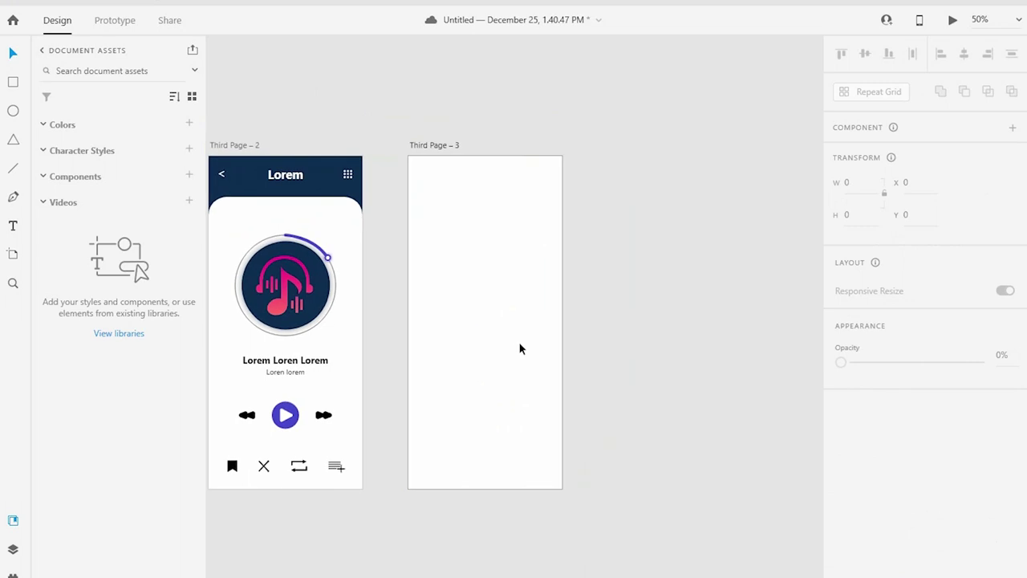
# - Cover the new artboard with a rectangle filled with the header's navy
pyautogui.press('e')
pyautogui.press('r')
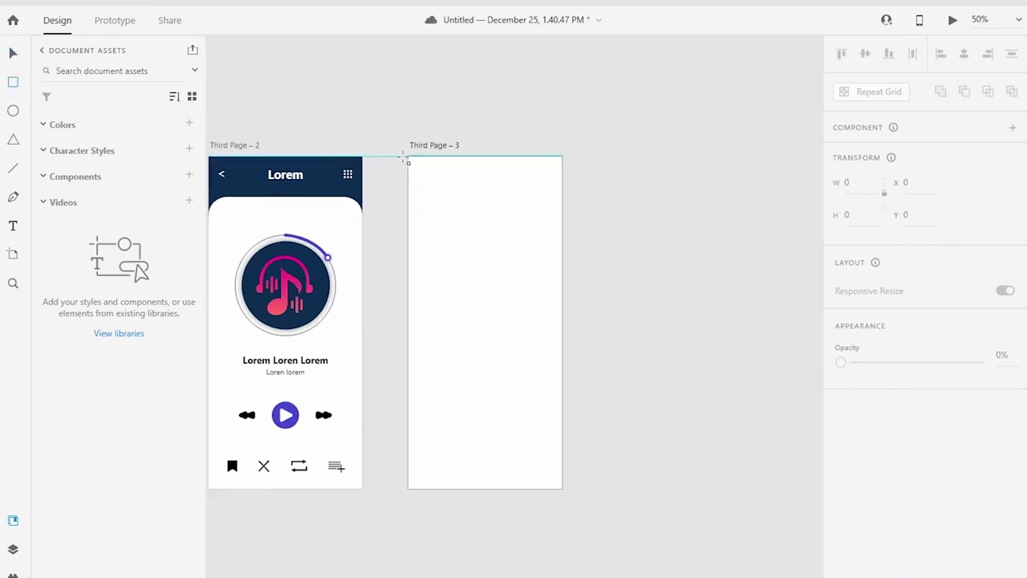
pyautogui.moveTo(412, 161); pyautogui.dragTo(562, 488)
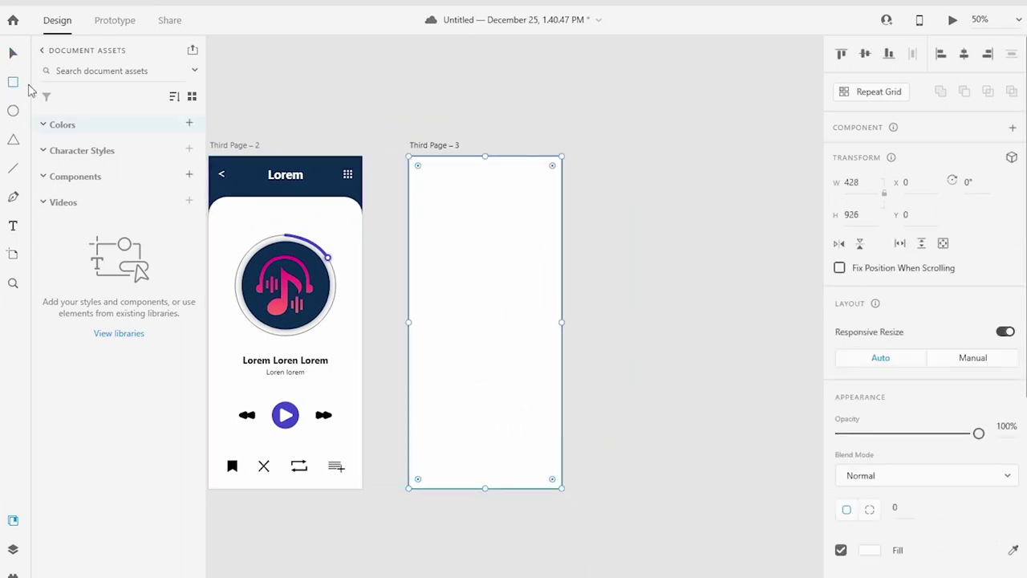
pyautogui.click(1012, 549)
pyautogui.click(325, 172)
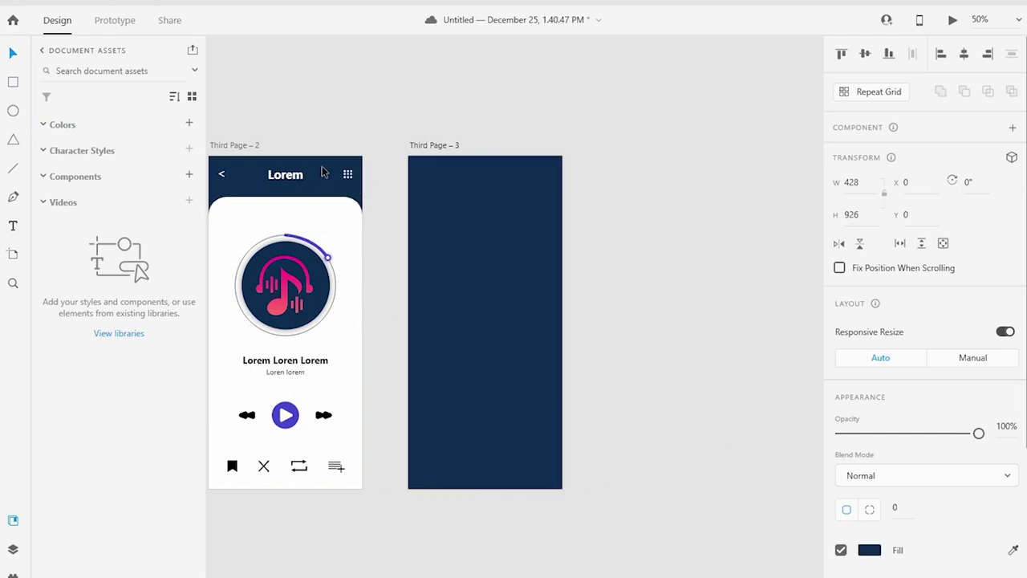
pyautogui.press('Escape')
# - Copy the header's search icon and back arrow onto the new dark artboard
pyautogui.click(317, 178)
pyautogui.click(348, 174)
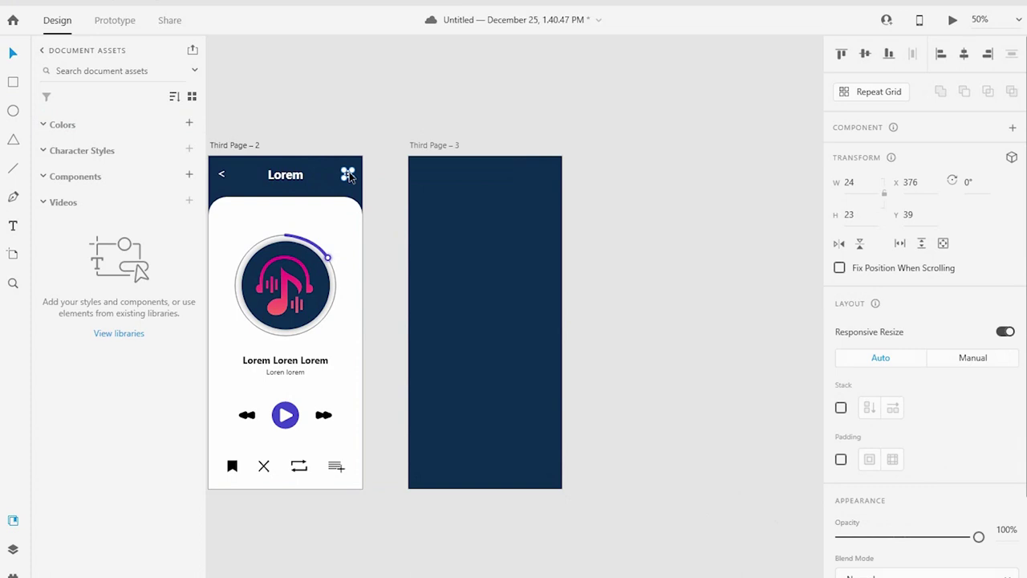
pyautogui.moveTo(380, 176); pyautogui.dragTo(546, 172)
pyautogui.scroll(3, 507, 273)
pyautogui.moveTo(515, 279); pyautogui.dragTo(507, 273)
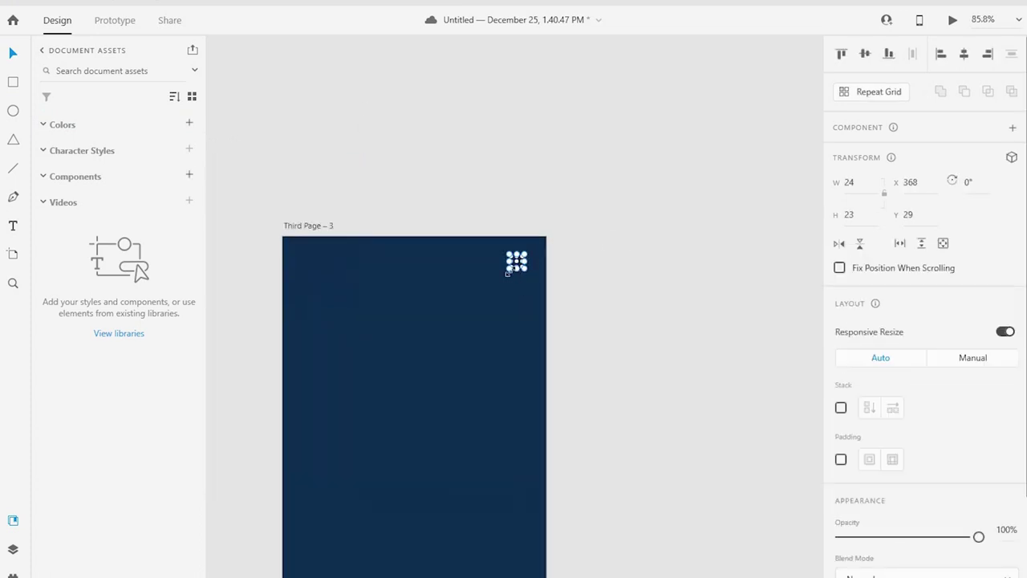
pyautogui.keyDown('alt'); pyautogui.click(554, 278); pyautogui.keyUp('alt')
pyautogui.press('Delete')
pyautogui.moveTo(228, 233); pyautogui.dragTo(430, 231)
pyautogui.scroll(5, 430, 232)
pyautogui.scroll(-4, 866, 431)
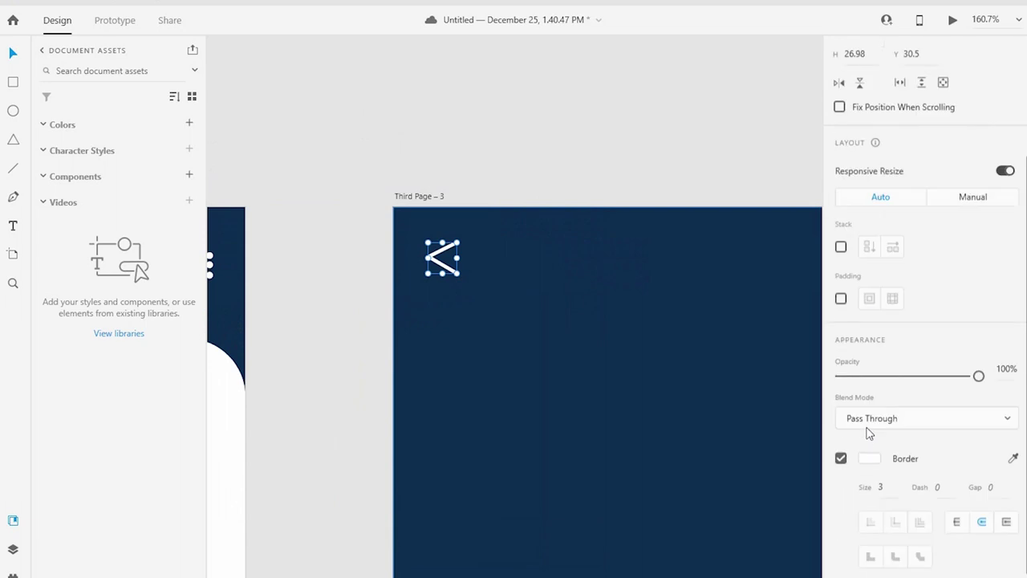
pyautogui.scroll(-1, 866, 430)
# - Place the search icon in the top-right corner, nudged level with the back arrow
pyautogui.click(444, 269)
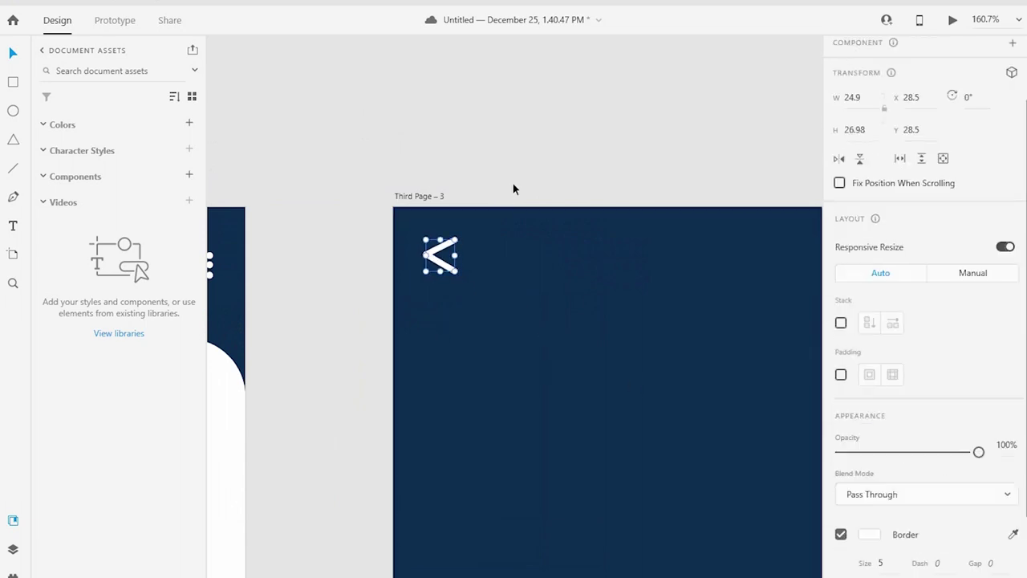
pyautogui.click(513, 188)
pyautogui.scroll(-3, 561, 208)
pyautogui.scroll(-2, 482, 281)
pyautogui.click(415, 244)
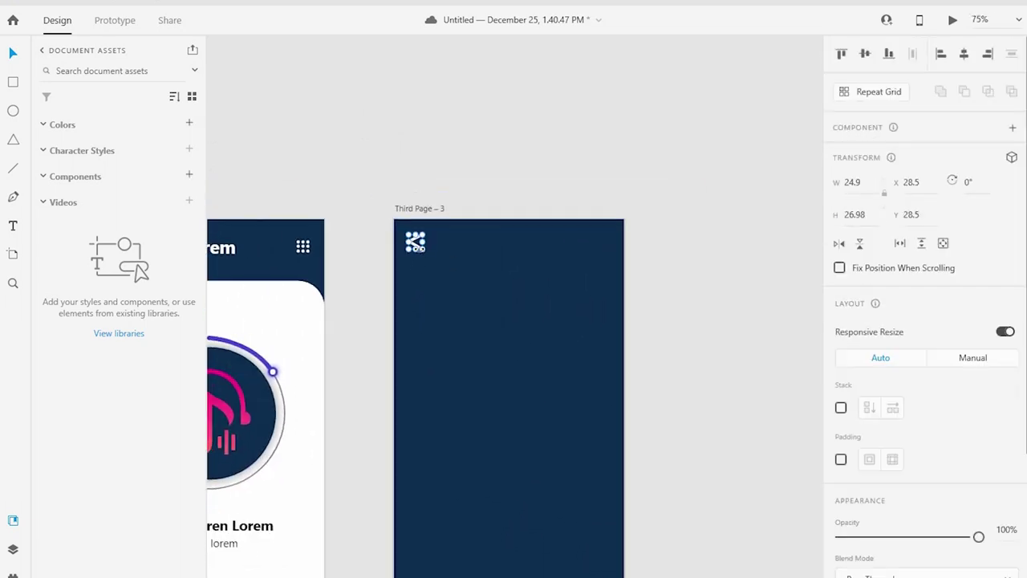
pyautogui.scroll(-2, 563, 256)
pyautogui.scroll(-2, 554, 260)
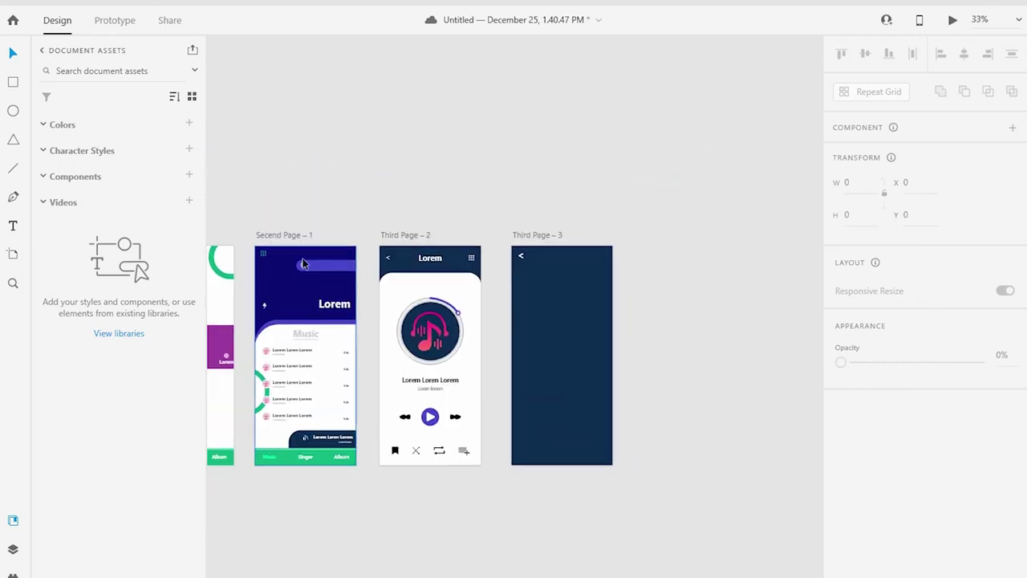
pyautogui.moveTo(545, 271); pyautogui.dragTo(600, 269)
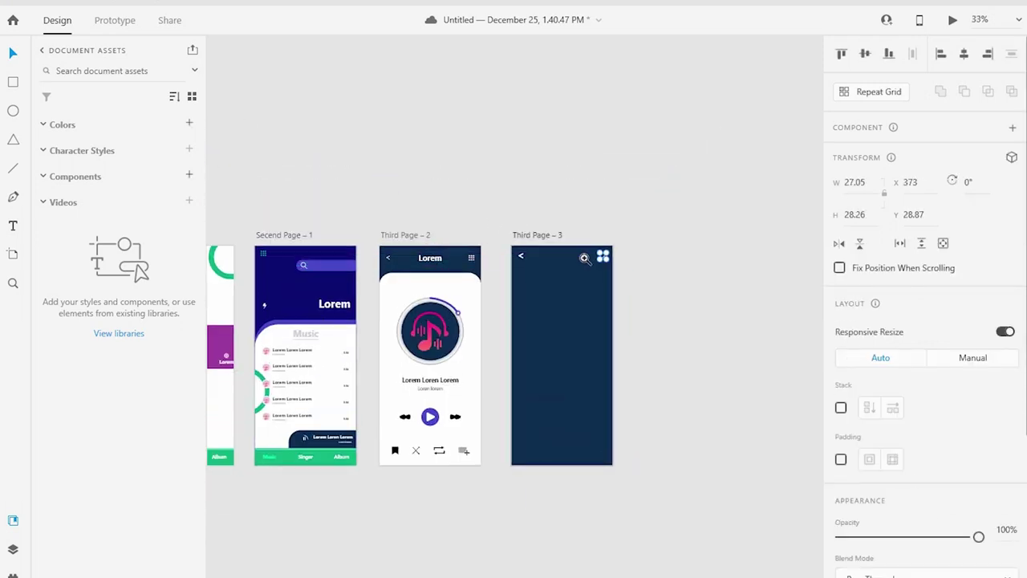
pyautogui.scroll(3, 600, 269)
pyautogui.press('Right')
pyautogui.press('Up')
pyautogui.press('Up')
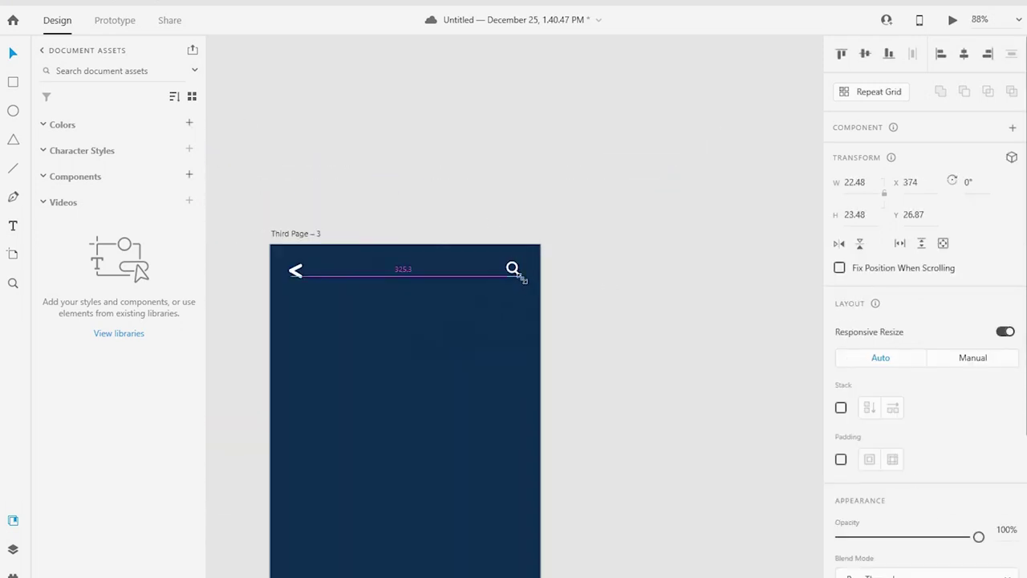
pyautogui.press('Right')
pyautogui.click(591, 327)
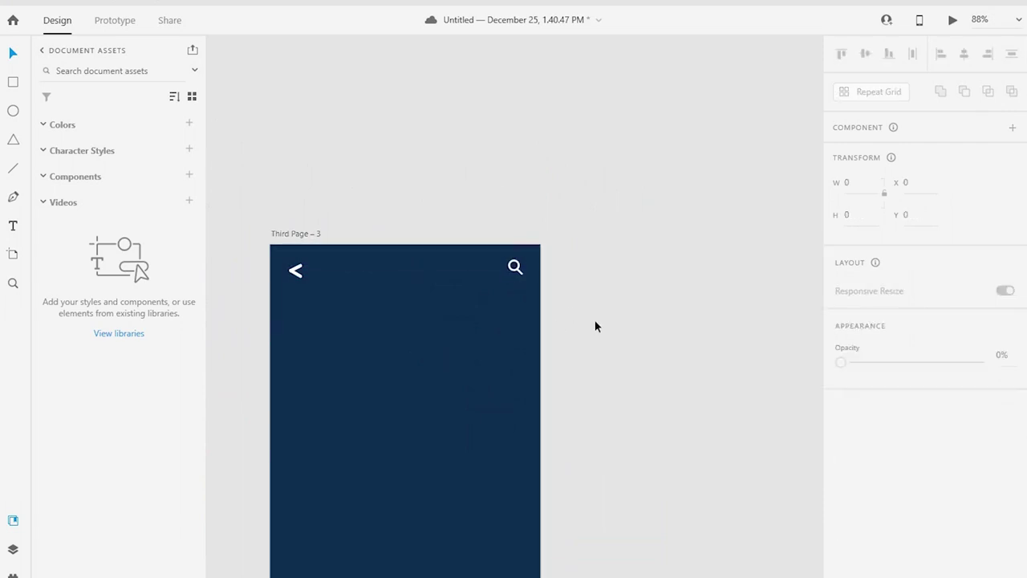
pyautogui.moveTo(576, 320)
pyautogui.mouseDown()
pyautogui.moveTo(619, 252)
pyautogui.moveTo(621, 383)
pyautogui.moveTo(635, 300)
pyautogui.moveTo(617, 338)
pyautogui.mouseUp()
# - Copy a Lorem label into Third Page – 3, duplicate it to four, and centre the row
pyautogui.moveTo(392, 418); pyautogui.dragTo(541, 357)
pyautogui.moveTo(271, 210); pyautogui.dragTo(588, 251)
pyautogui.scroll(-1, 905, 412)
pyautogui.scroll(-3, 905, 412)
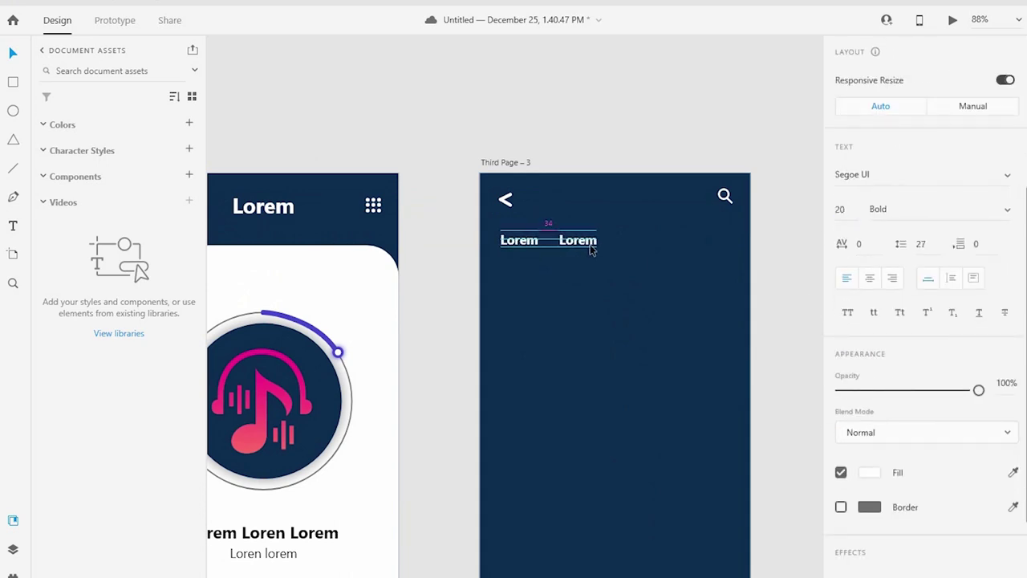
pyautogui.hotkey('ctrl', 'd')
pyautogui.hotkey('ctrl', 'd')
pyautogui.keyDown('shift'); pyautogui.click(589, 243); pyautogui.keyUp('shift')
pyautogui.keyDown('shift'); pyautogui.click(519, 243); pyautogui.keyUp('shift')
pyautogui.moveTo(519, 244); pyautogui.dragTo(530, 243)
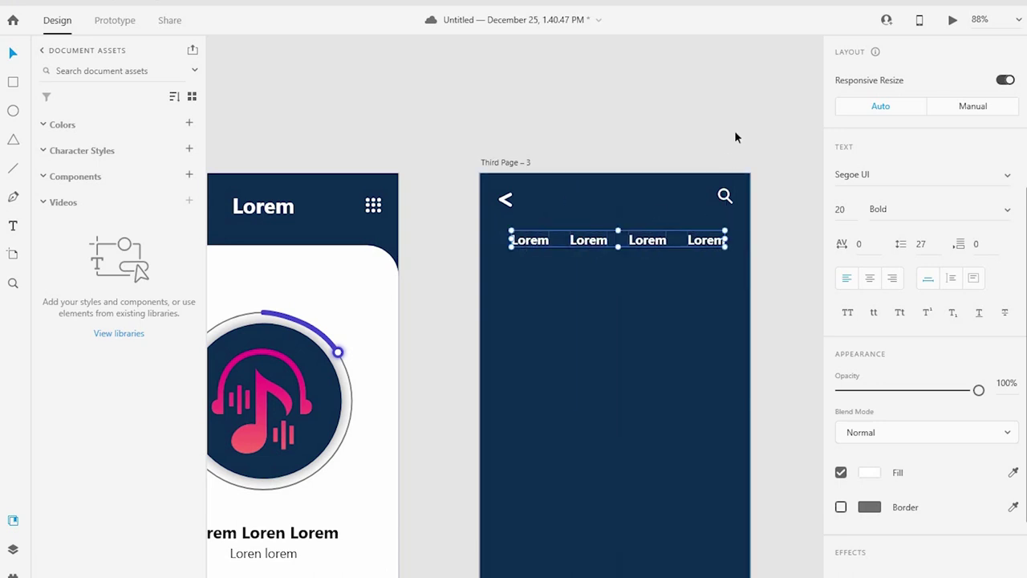
pyautogui.click(702, 151)
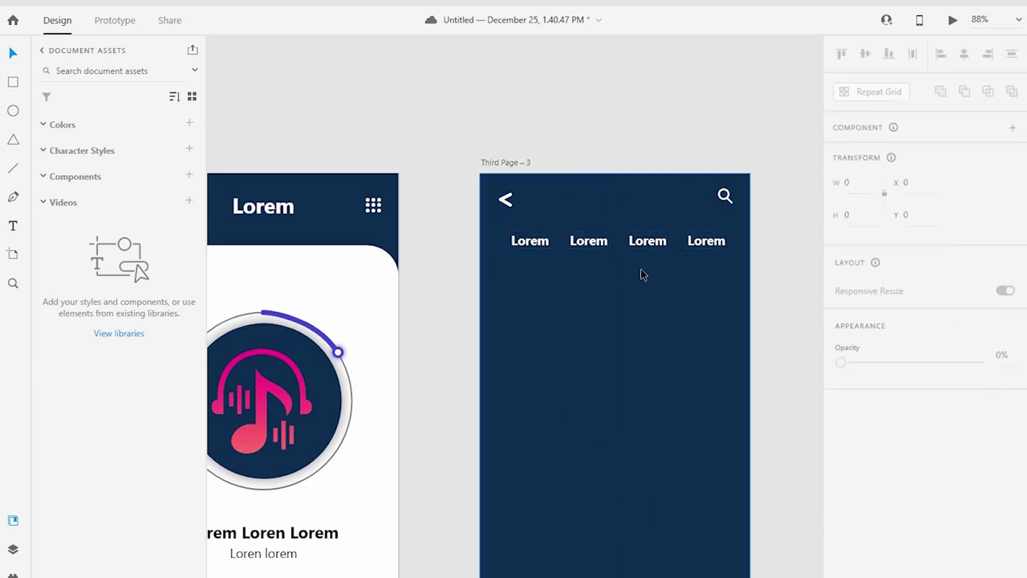
# - Draw a red underline of stroke 5 beneath the second Lorem label
pyautogui.hotkey('ctrl', '=')
pyautogui.click(12, 170)
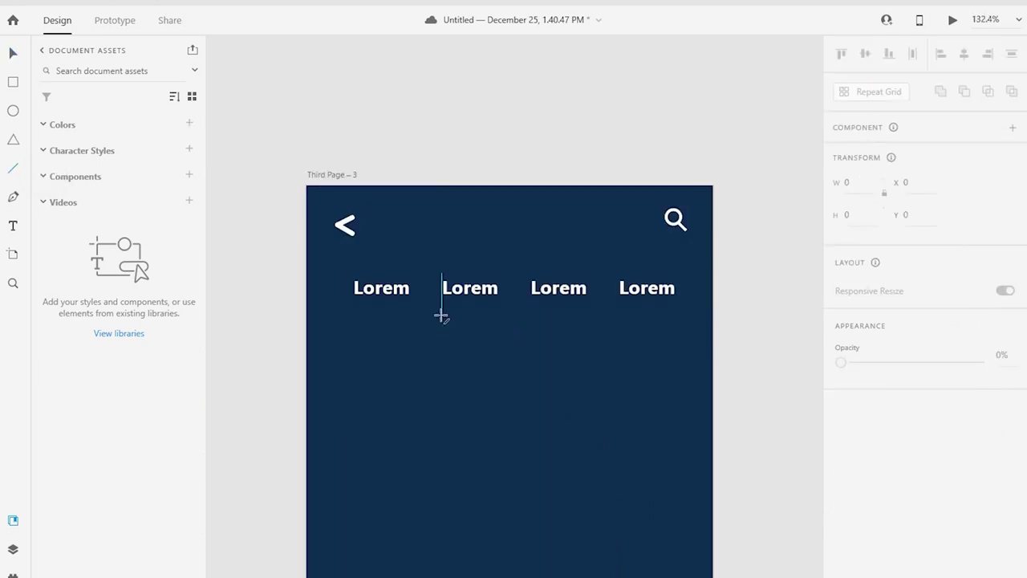
pyautogui.moveTo(459, 303); pyautogui.dragTo(497, 304)
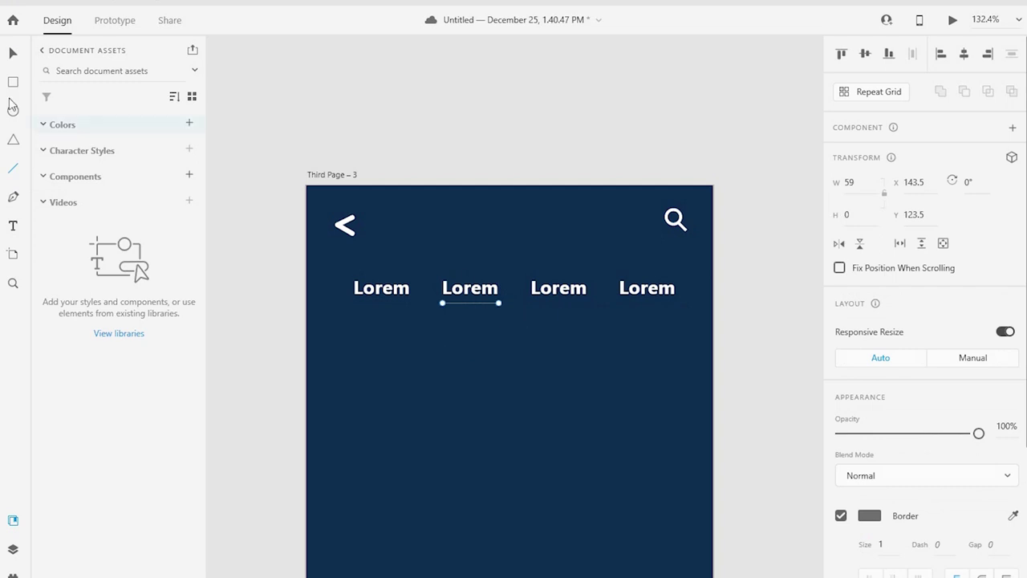
pyautogui.scroll(-3, 872, 458)
pyautogui.click(869, 348)
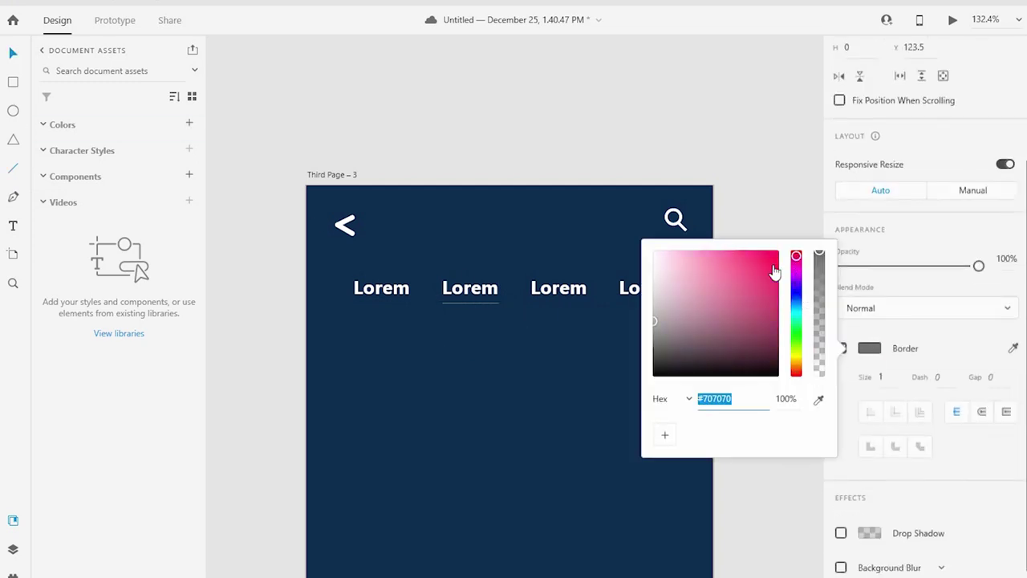
pyautogui.moveTo(774, 268); pyautogui.dragTo(795, 261)
pyautogui.click(892, 377)
pyautogui.write('5')
pyautogui.press('Return')
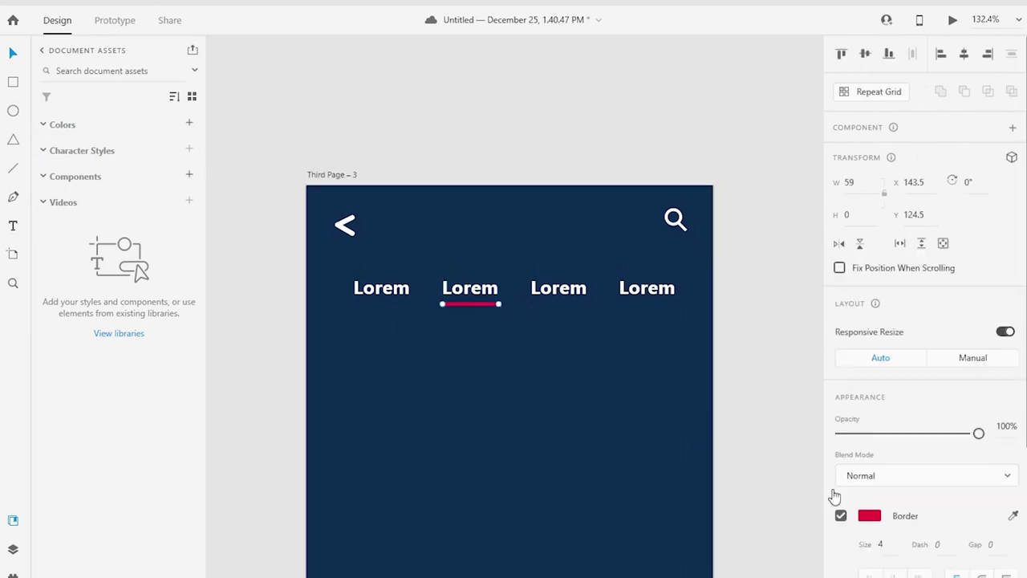
# - Change the underline's colour to pink
pyautogui.click(869, 515)
pyautogui.moveTo(766, 423)
pyautogui.mouseDown()
pyautogui.moveTo(745, 395)
pyautogui.moveTo(768, 404)
pyautogui.moveTo(749, 404)
pyautogui.moveTo(753, 412)
pyautogui.mouseUp()
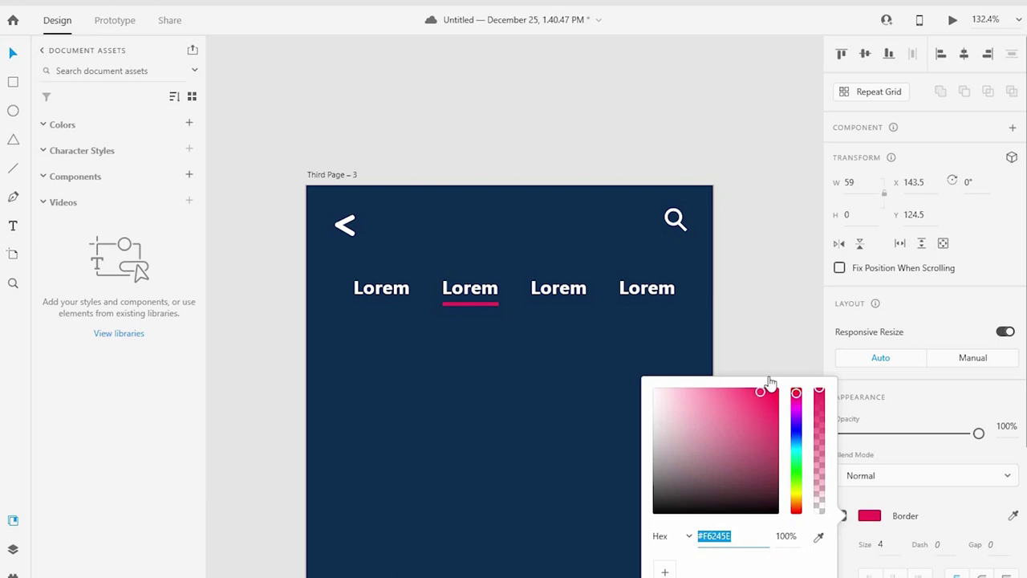
pyautogui.click(495, 304)
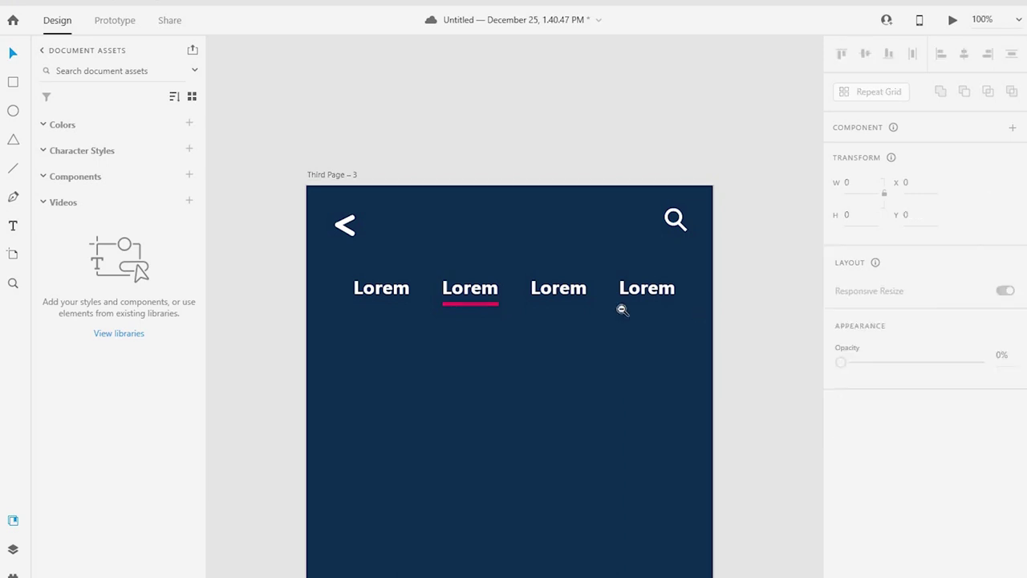
pyautogui.hotkey('ctrl', '1')
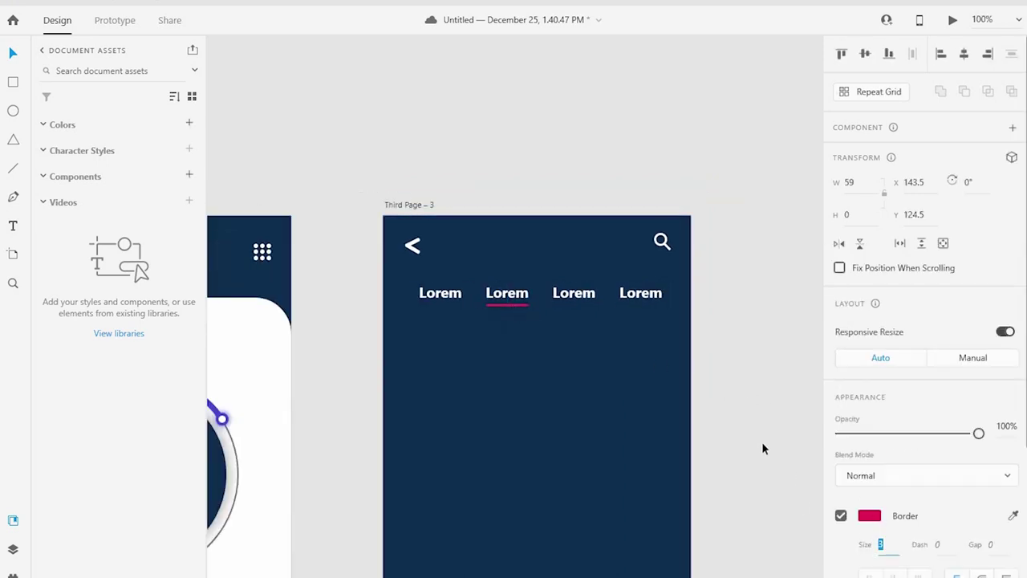
pyautogui.click(763, 449)
pyautogui.scroll(-1, 596, 312)
# - Copy the previous header title in, rename it 'Mixing' at size 25, and centre it
pyautogui.scroll(-2, 595, 320)
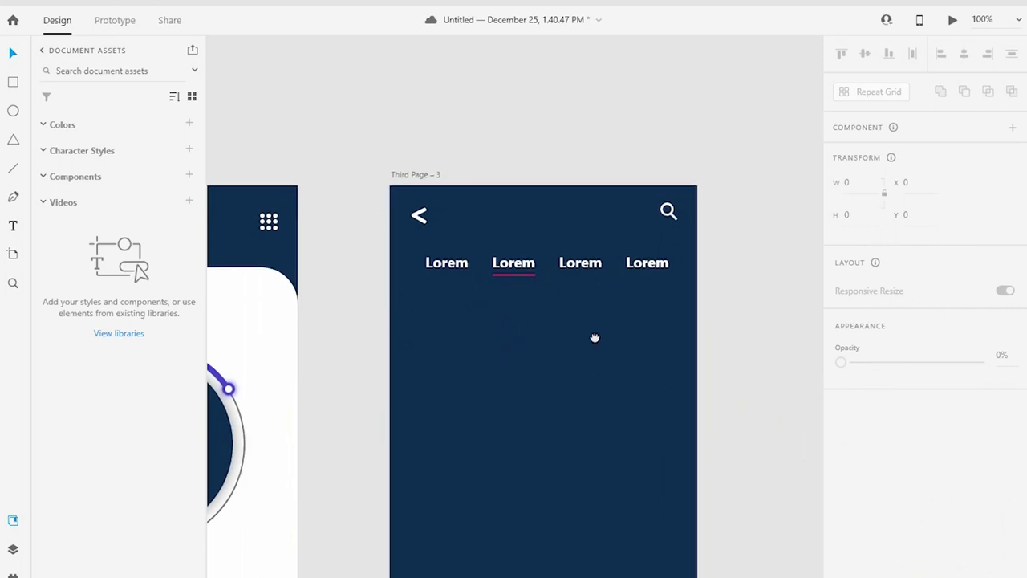
pyautogui.moveTo(595, 337); pyautogui.dragTo(647, 313)
pyautogui.scroll(-1, 655, 316)
pyautogui.moveTo(356, 236); pyautogui.dragTo(634, 221)
pyautogui.doubleClick(634, 219)
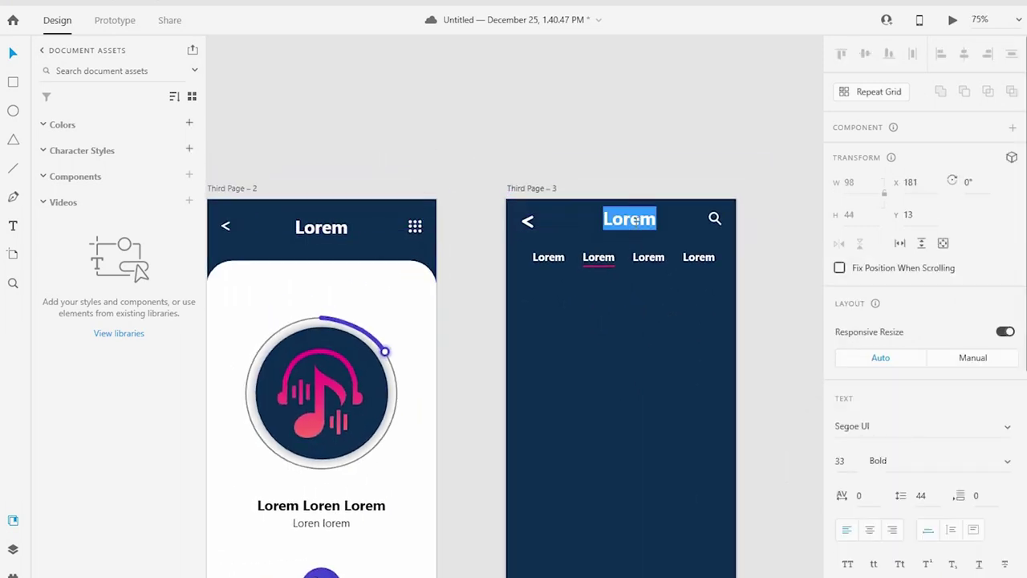
pyautogui.write('Mixing')
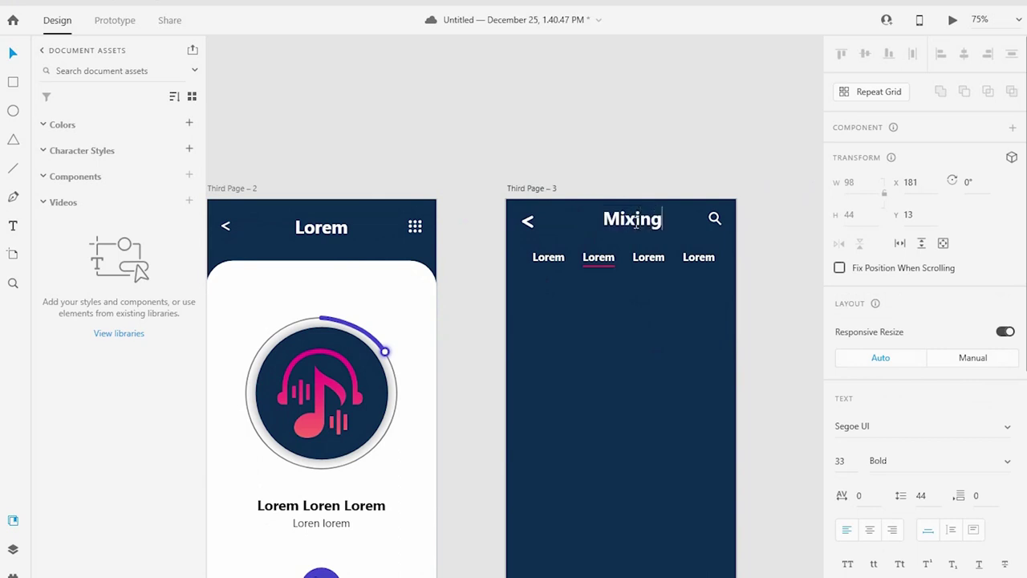
pyautogui.press('Escape')
pyautogui.press('Down')
pyautogui.press('Down')
pyautogui.press('Down')
pyautogui.press('Down')
pyautogui.press('Down')
pyautogui.press('Down')
pyautogui.moveTo(629, 231); pyautogui.dragTo(624, 227)
# - Align the Mixing title, back arrow and search icon on their vertical middles
pyautogui.click(715, 219)
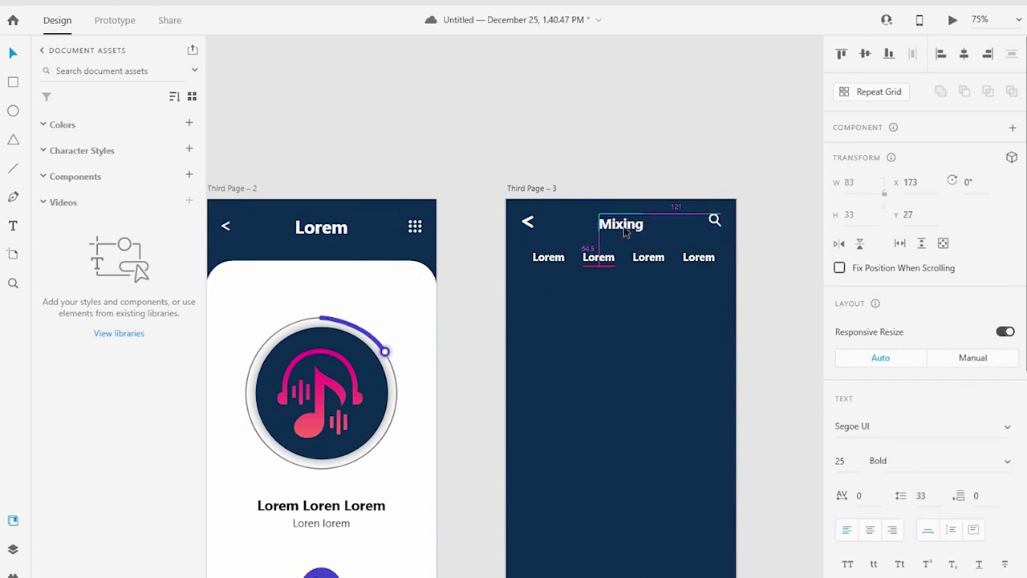
pyautogui.keyDown('shift'); pyautogui.click(527, 222); pyautogui.keyUp('shift')
pyautogui.keyDown('shift'); pyautogui.click(714, 220); pyautogui.keyUp('shift')
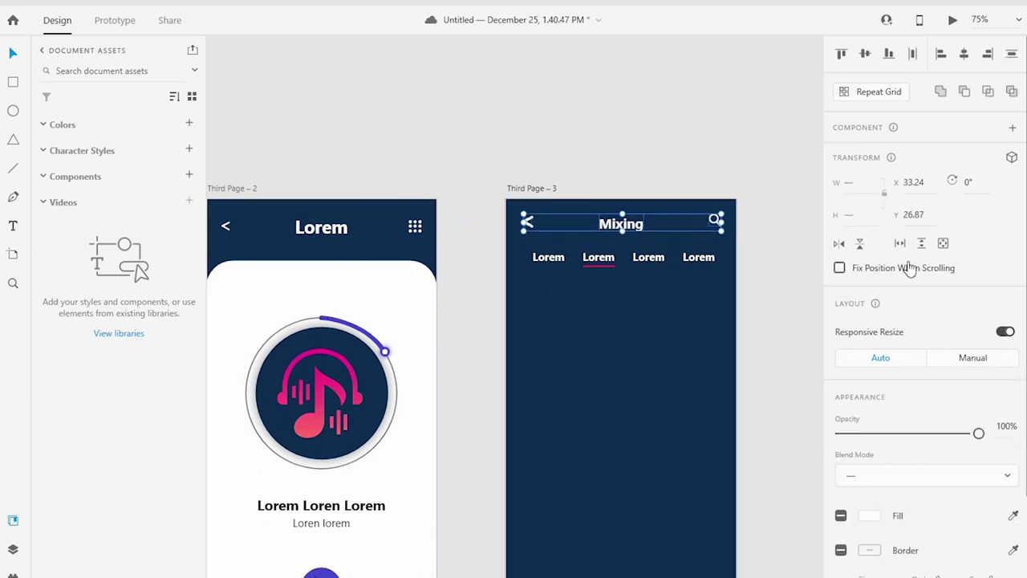
pyautogui.click(864, 54)
pyautogui.click(764, 291)
pyautogui.scroll(-3, 658, 227)
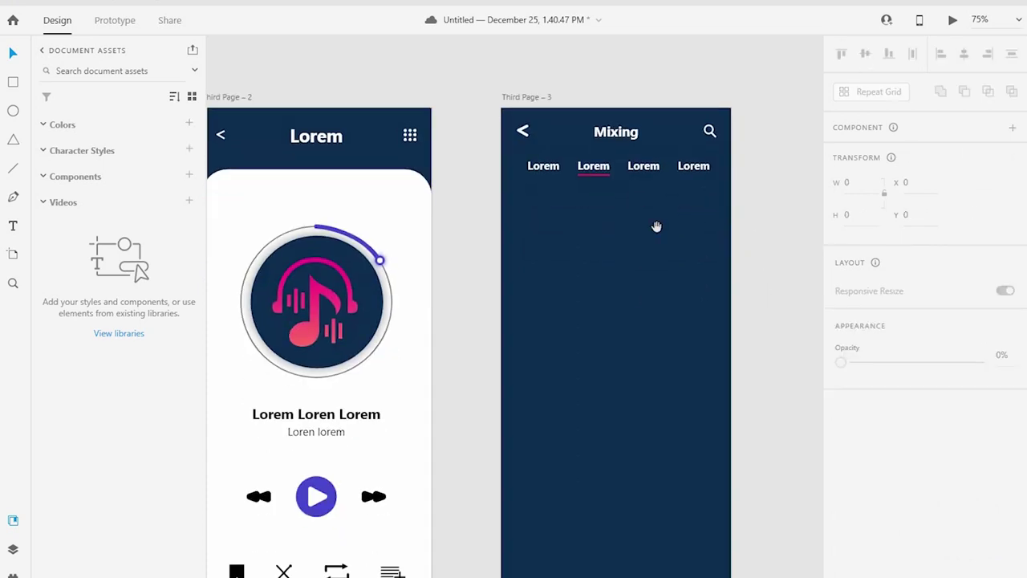
# - Draw a large 366×309 panel below the Lorem tabs with 25-px rounded corners
pyautogui.press('r')
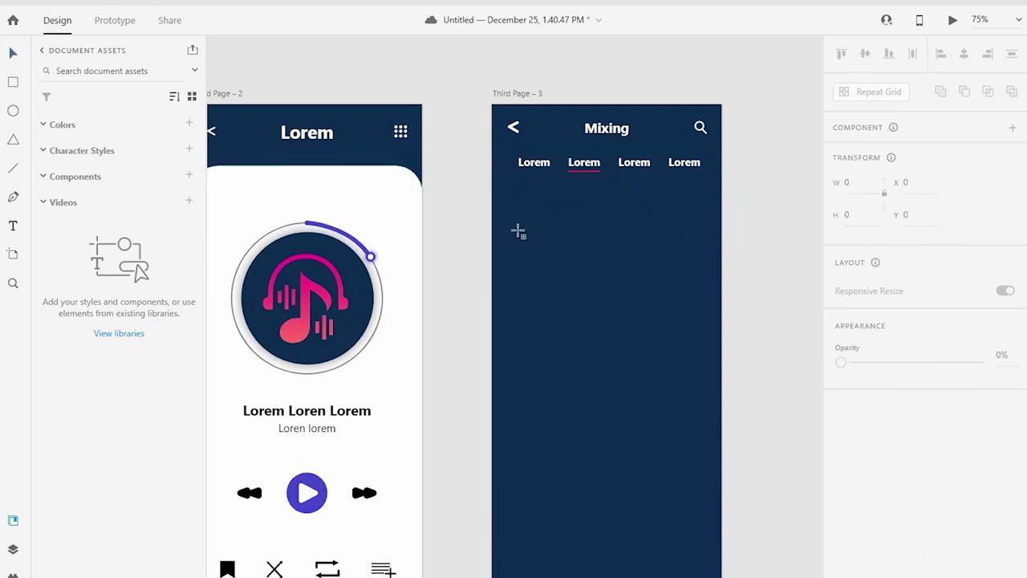
pyautogui.moveTo(508, 212); pyautogui.dragTo(710, 378)
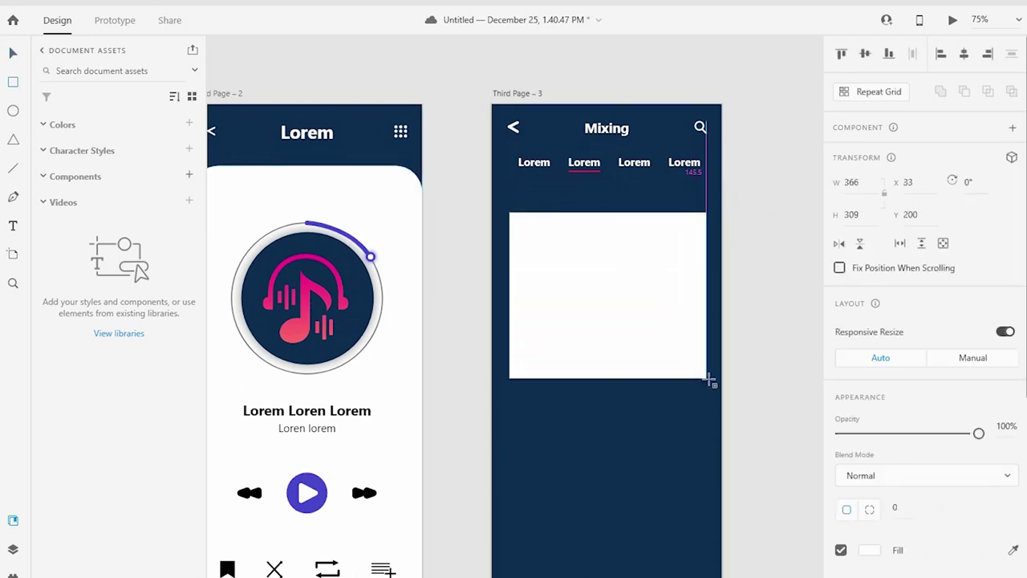
pyautogui.press('v')
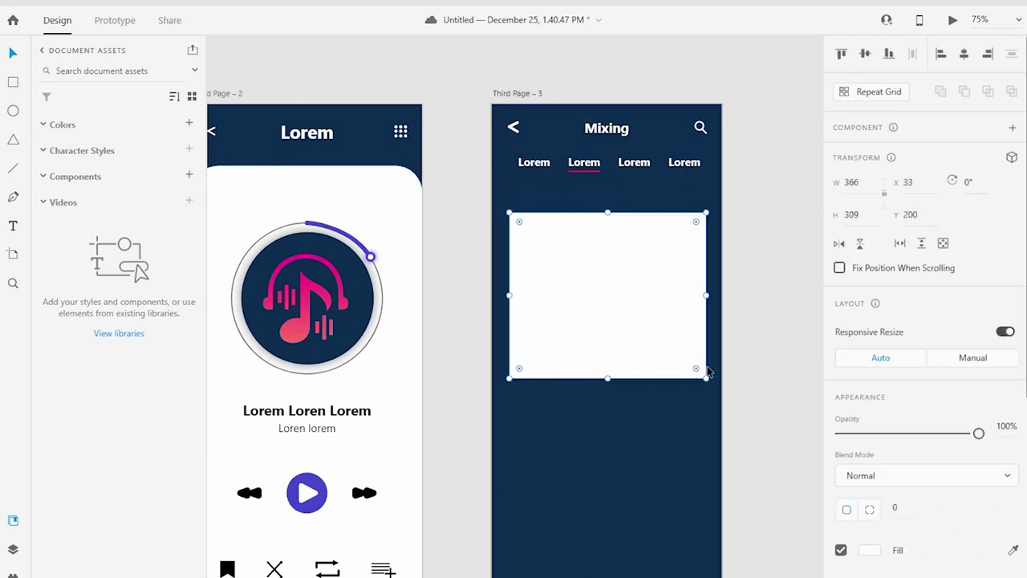
pyautogui.scroll(2, 798, 321)
pyautogui.moveTo(609, 263); pyautogui.dragTo(604, 267)
pyautogui.scroll(-3, 880, 497)
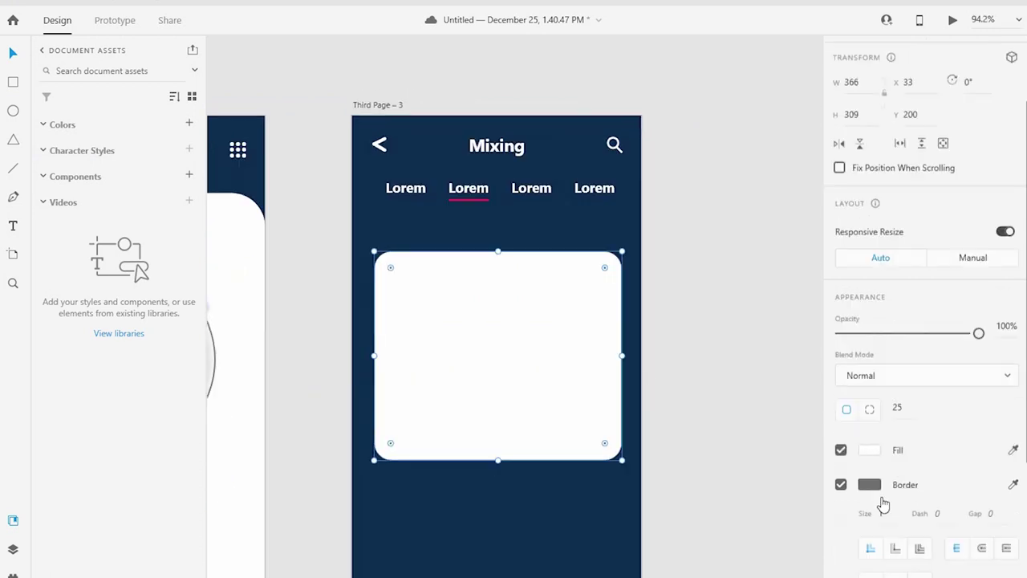
pyautogui.scroll(-2, 872, 387)
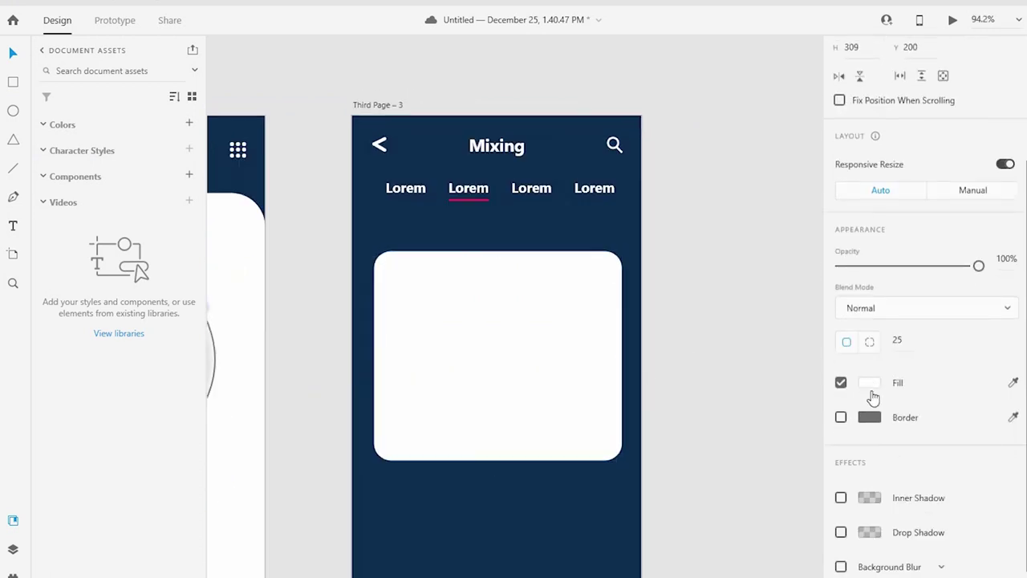
# - Set the panel's fill to dark navy #16283B
pyautogui.click(868, 382)
pyautogui.moveTo(713, 324)
pyautogui.mouseDown()
pyautogui.moveTo(756, 385)
pyautogui.moveTo(731, 398)
pyautogui.moveTo(756, 352)
pyautogui.moveTo(733, 409)
pyautogui.moveTo(709, 394)
pyautogui.moveTo(738, 399)
pyautogui.mouseUp()
pyautogui.click(682, 369)
# - Move the rounded panel up slightly under the tabs and paste a Lorem label copy
pyautogui.click(551, 319)
pyautogui.scroll(-3, 690, 385)
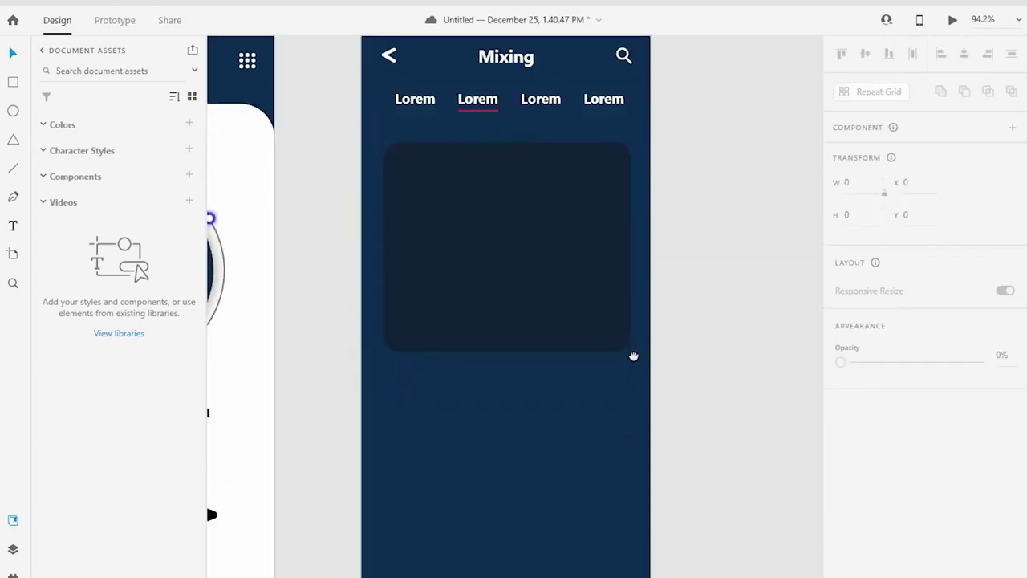
pyautogui.scroll(-5, 963, 401)
pyautogui.scroll(-3, 722, 297)
pyautogui.scroll(5, 738, 345)
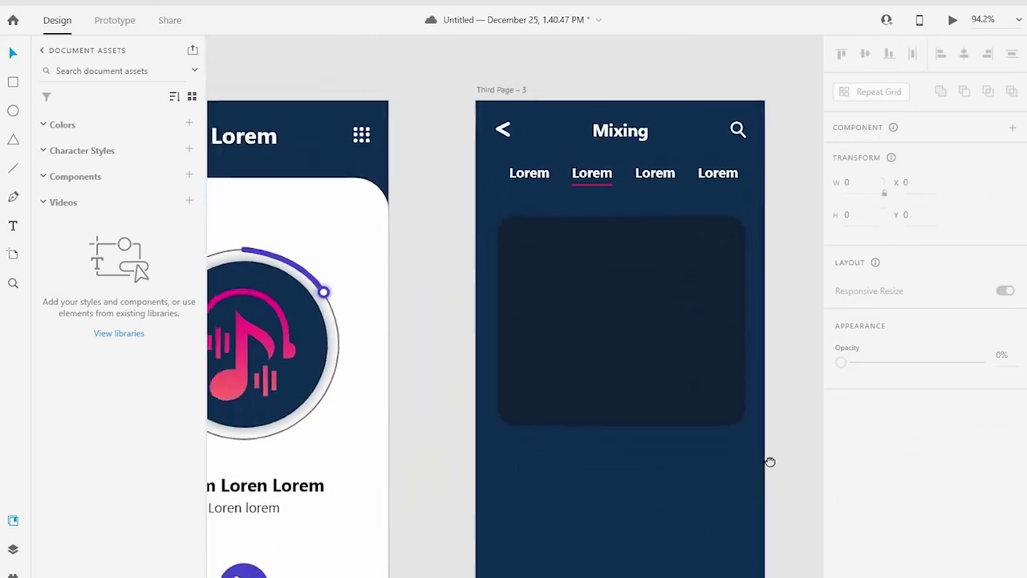
pyautogui.hscroll(3, 706, 460)
pyautogui.moveTo(542, 361); pyautogui.dragTo(544, 358)
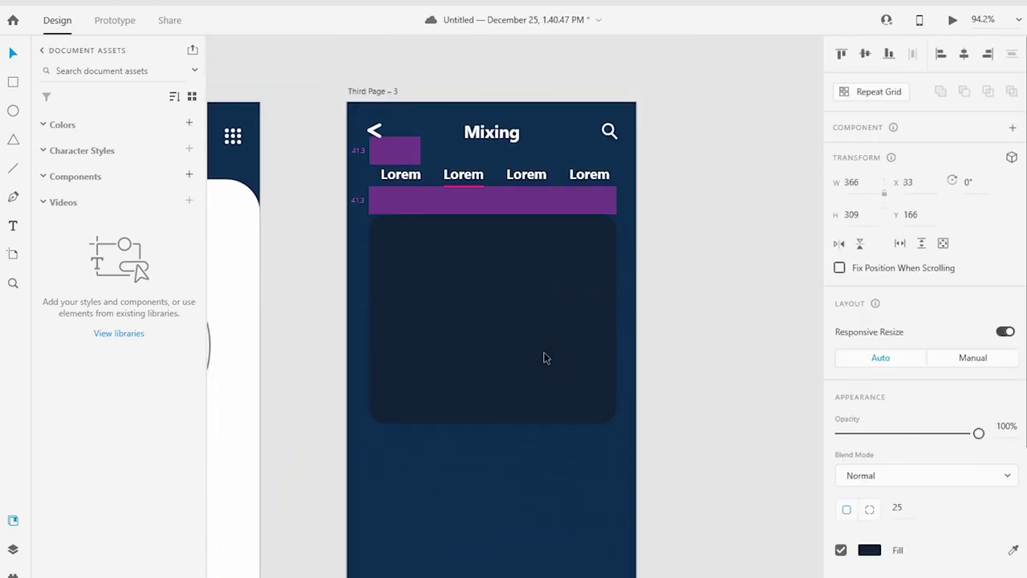
pyautogui.click(688, 350)
pyautogui.scroll(3, 372, 125)
pyautogui.moveTo(452, 342); pyautogui.dragTo(533, 410)
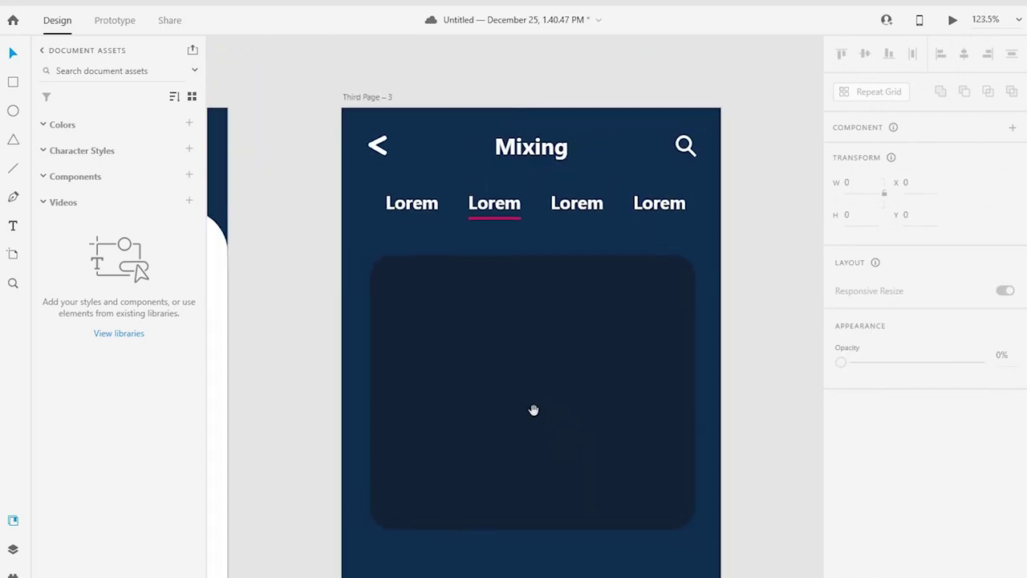
pyautogui.hotkey('ctrl', 'v')
# - Turn the label copy into a '0' inside the panel and add a '15' label below
pyautogui.moveTo(383, 373); pyautogui.dragTo(399, 390)
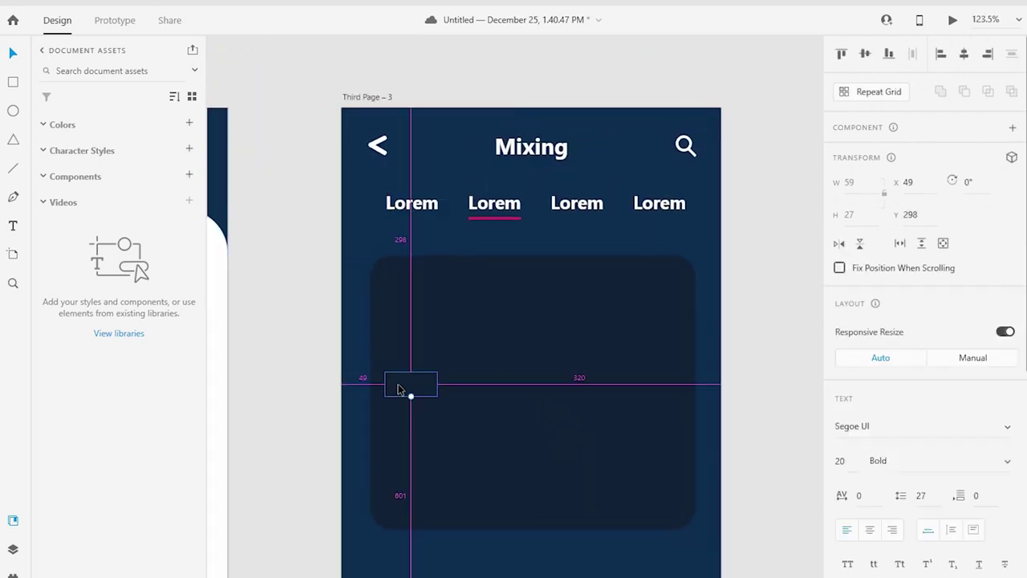
pyautogui.doubleClick(398, 390)
pyautogui.write('0')
pyautogui.click(12, 56)
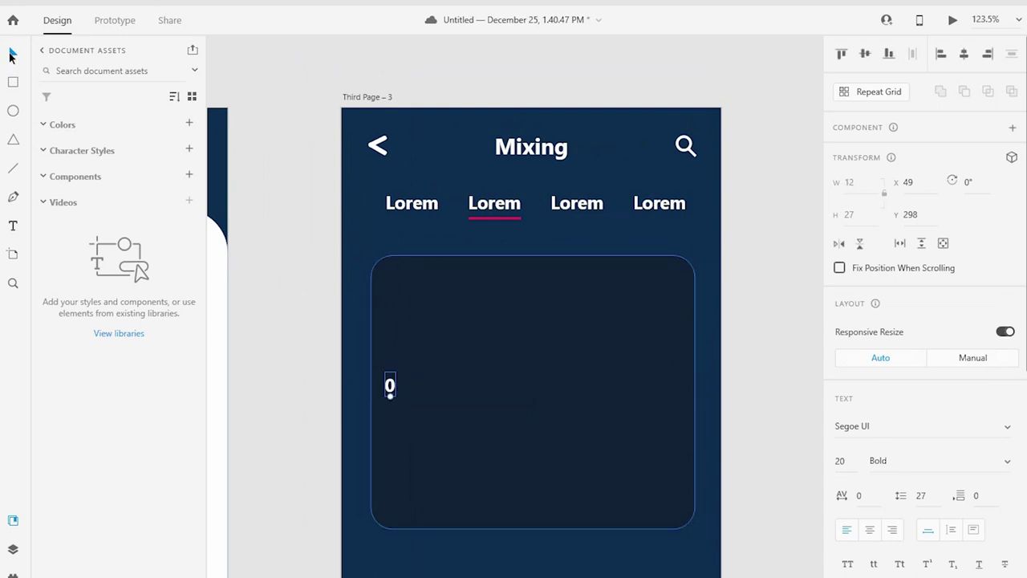
pyautogui.moveTo(390, 388)
pyautogui.mouseDown()
pyautogui.moveTo(412, 507)
pyautogui.moveTo(403, 509)
pyautogui.mouseUp()
pyautogui.doubleClick(393, 503)
pyautogui.write('15')
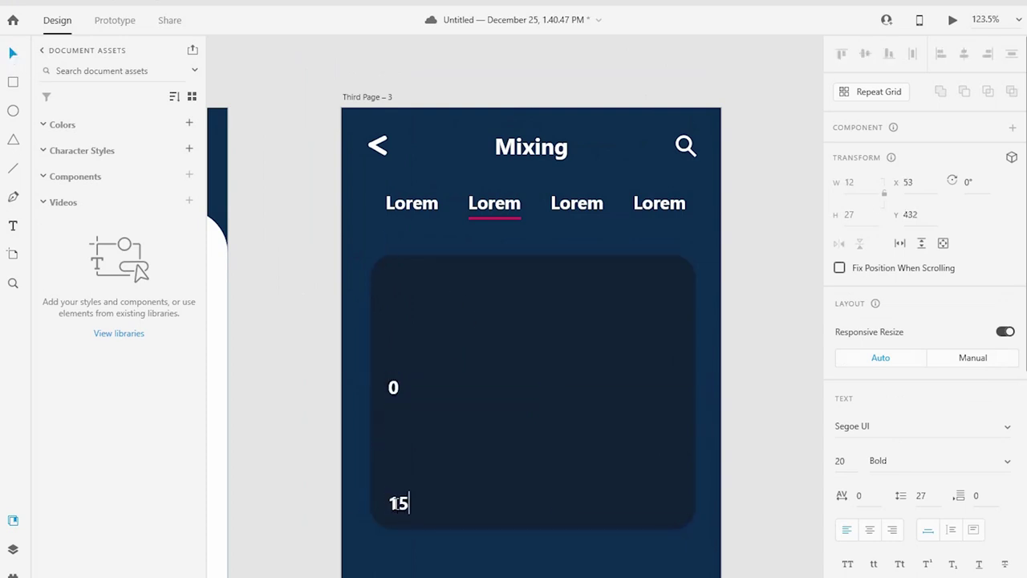
pyautogui.press('Escape')
pyautogui.keyDown('shift'); pyautogui.click(393, 387); pyautogui.keyUp('shift')
# - Colour the 0 and 15 labels pink, centre them, and set font size 14
pyautogui.scroll(-3, 887, 427)
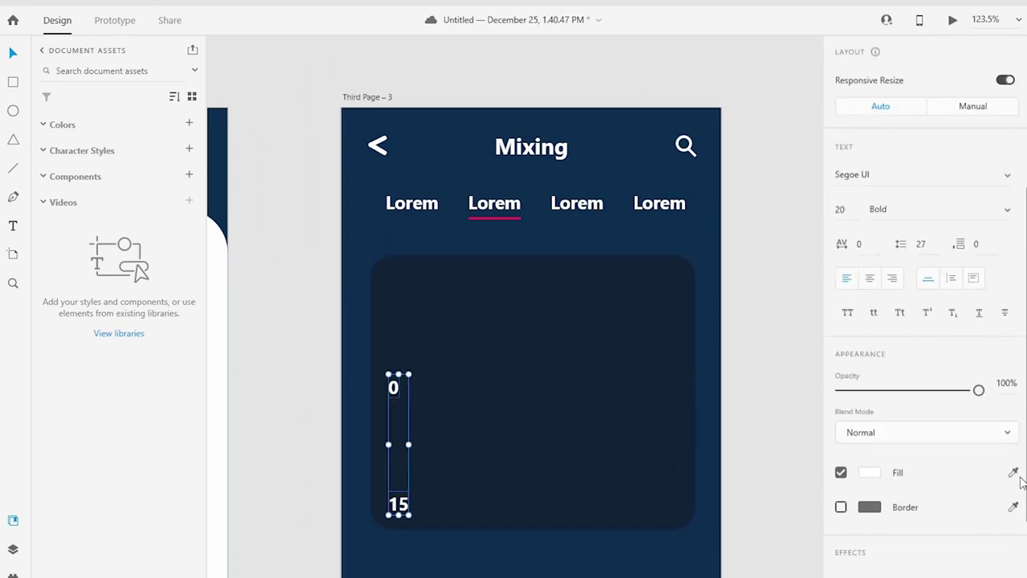
pyautogui.click(494, 216)
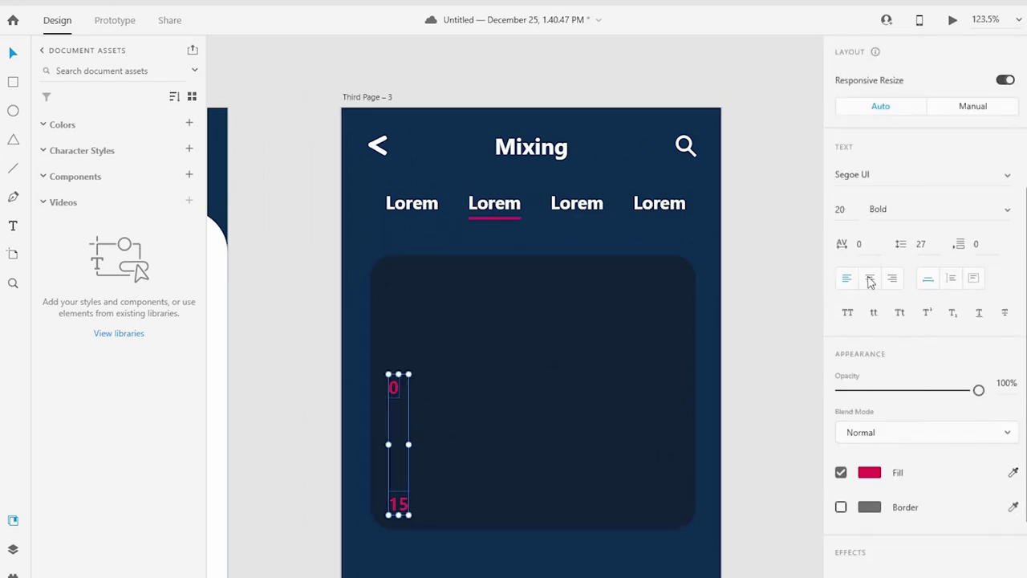
pyautogui.scroll(3, 922, 193)
pyautogui.click(963, 56)
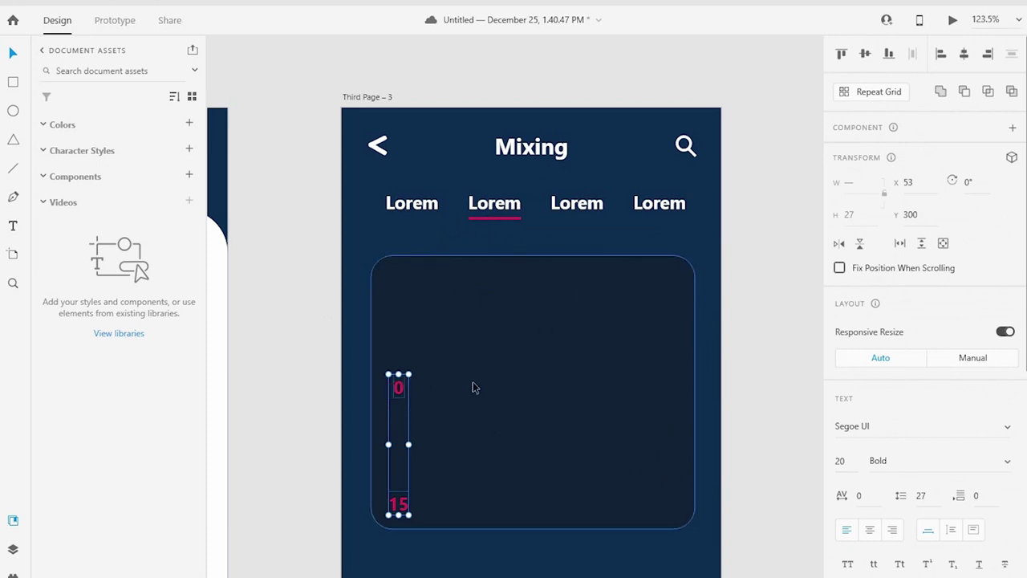
pyautogui.press('z')
pyautogui.moveTo(454, 420); pyautogui.dragTo(403, 427)
pyautogui.click(843, 461)
pyautogui.write('14')
pyautogui.press('Return')
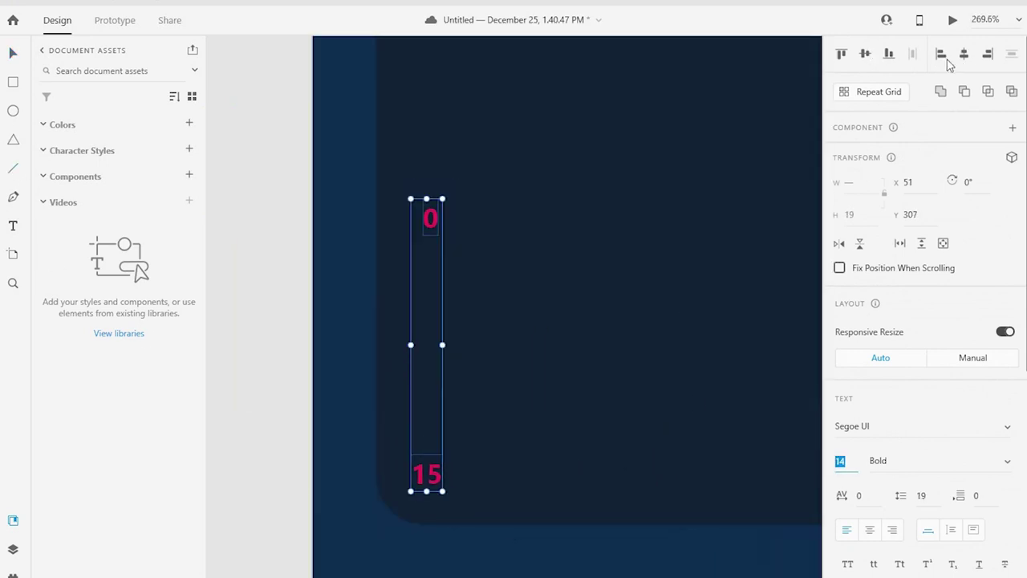
# - Draw a short white tick line with a 2 px stroke beside the labels
pyautogui.moveTo(412, 443); pyautogui.dragTo(436, 442)
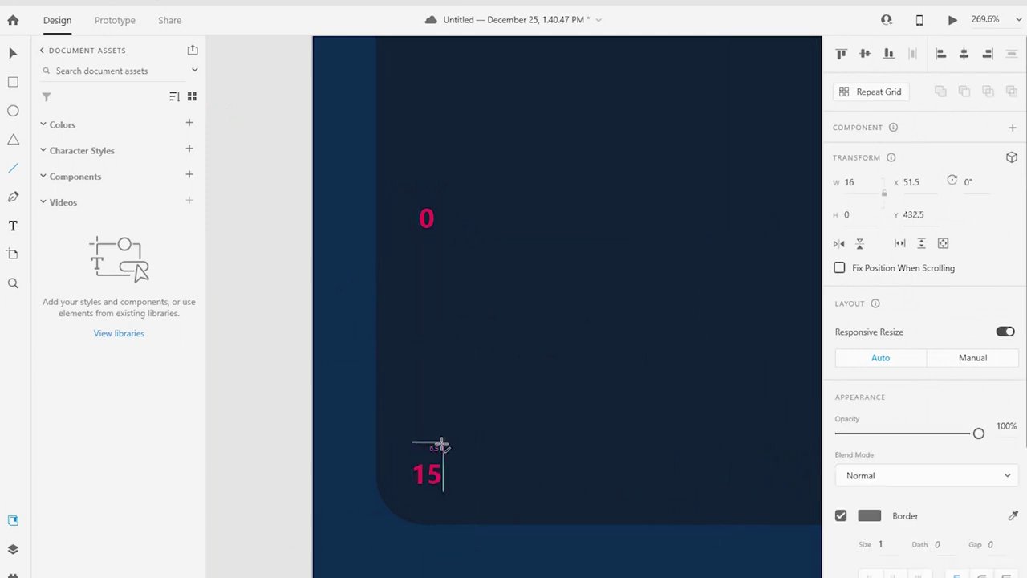
pyautogui.scroll(-2, 883, 401)
pyautogui.click(869, 431)
pyautogui.moveTo(756, 383); pyautogui.dragTo(657, 337)
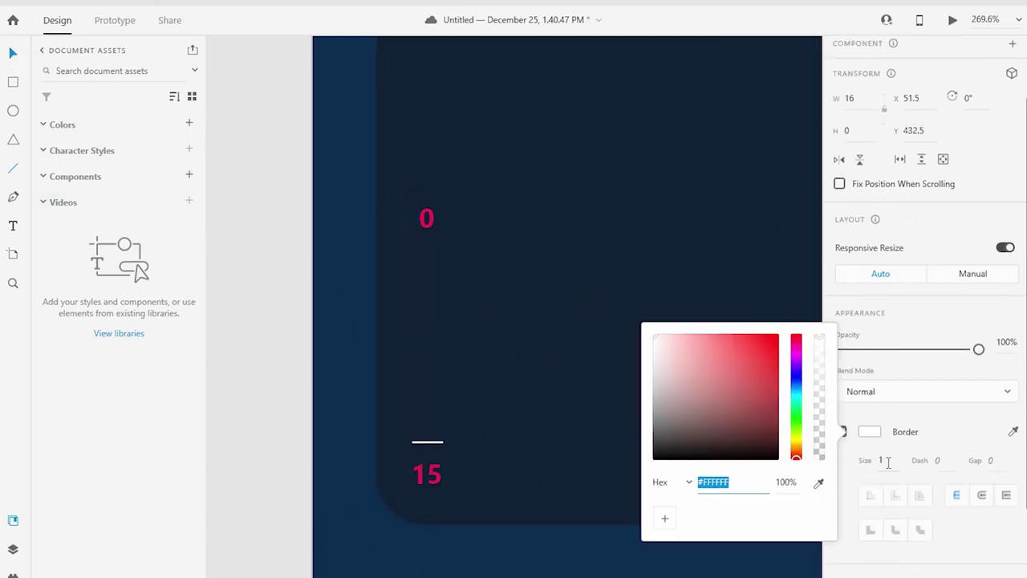
pyautogui.click(880, 460)
pyautogui.write('2')
pyautogui.press('Return')
pyautogui.moveTo(434, 442); pyautogui.dragTo(441, 368)
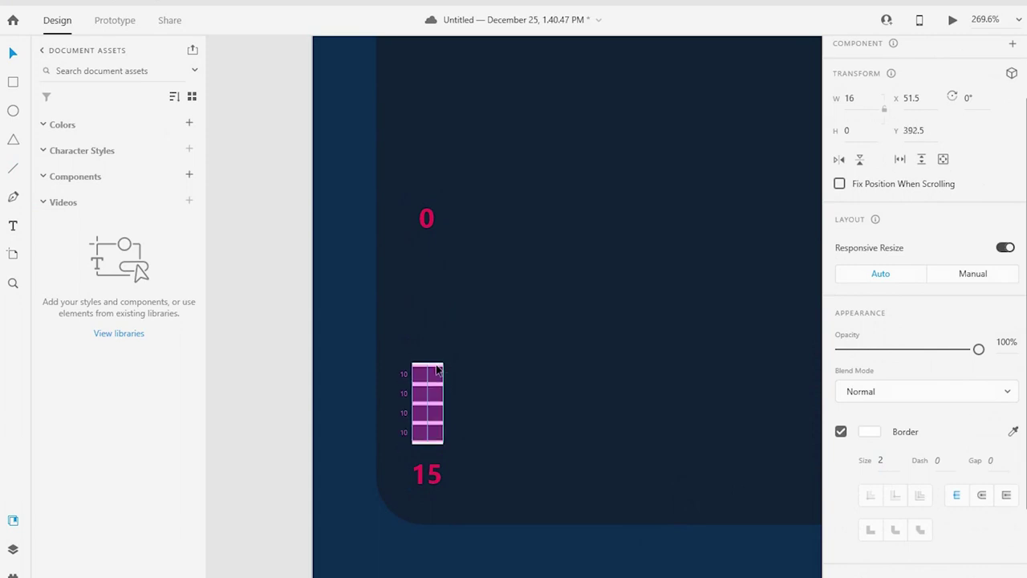
# - Repeat the tick up to about ten lines and group them
pyautogui.click(437, 426)
pyautogui.moveTo(436, 441); pyautogui.dragTo(445, 349)
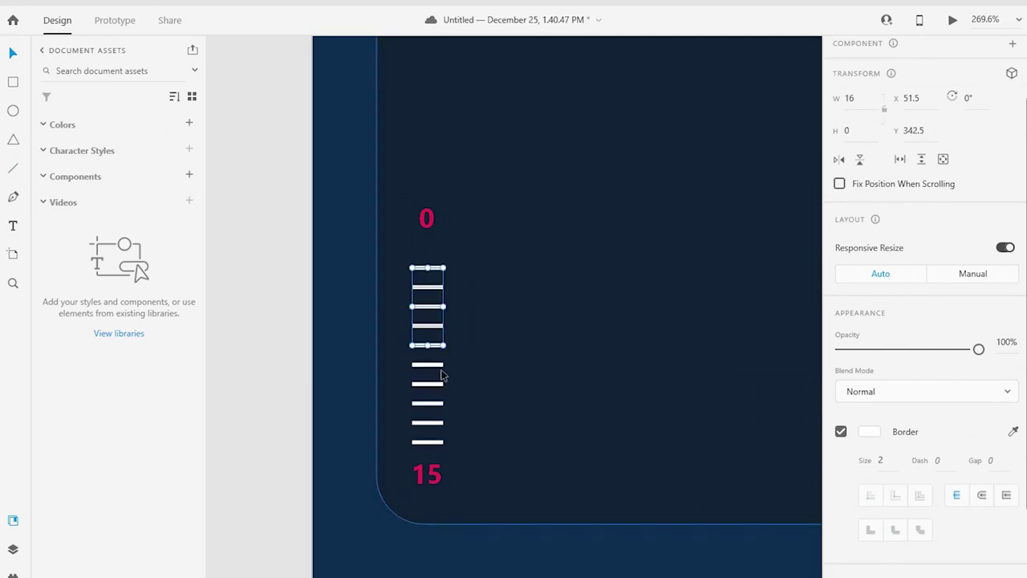
pyautogui.keyDown('shift'); pyautogui.click(441, 442); pyautogui.keyUp('shift')
pyautogui.hotkey('ctrl', 'g')
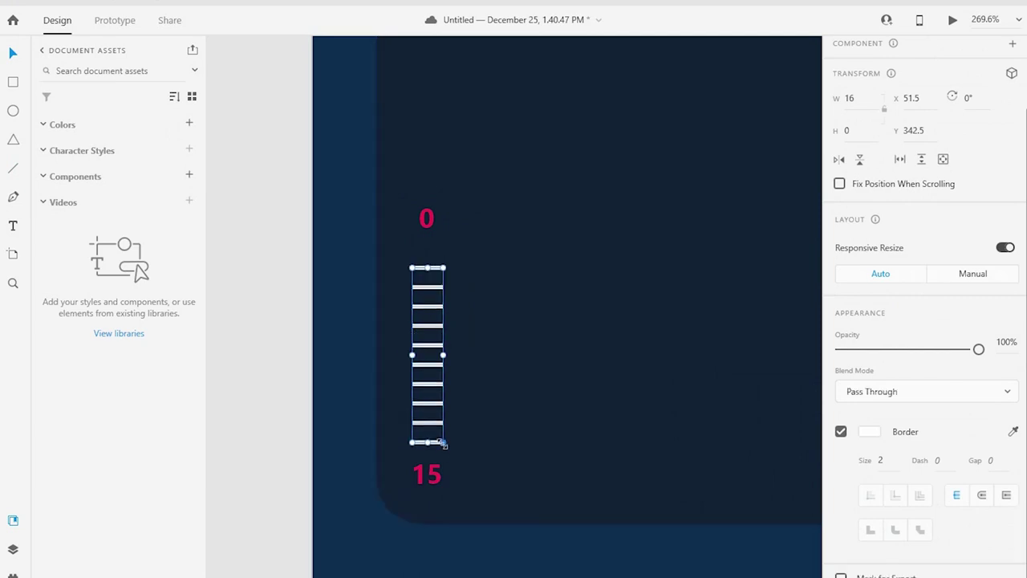
pyautogui.press('Up')
pyautogui.press('Up')
pyautogui.press('Up')
pyautogui.press('Up')
pyautogui.press('Up')
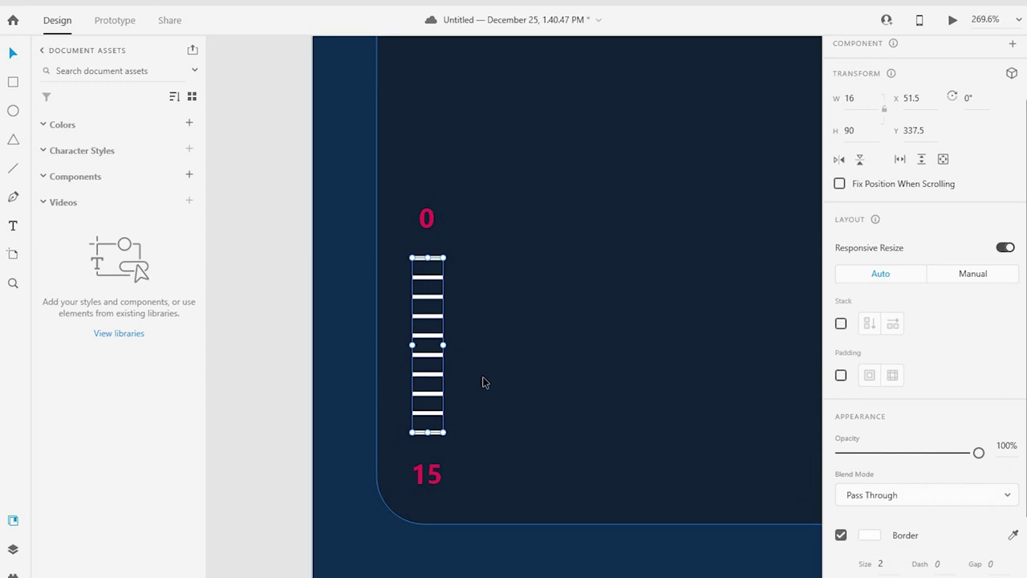
pyautogui.hotkey('ctrl', '-')
# - Duplicate the tick group above the original and group the whole scale
pyautogui.hotkey('ctrl', 'd')
pyautogui.moveTo(437, 281); pyautogui.dragTo(440, 139)
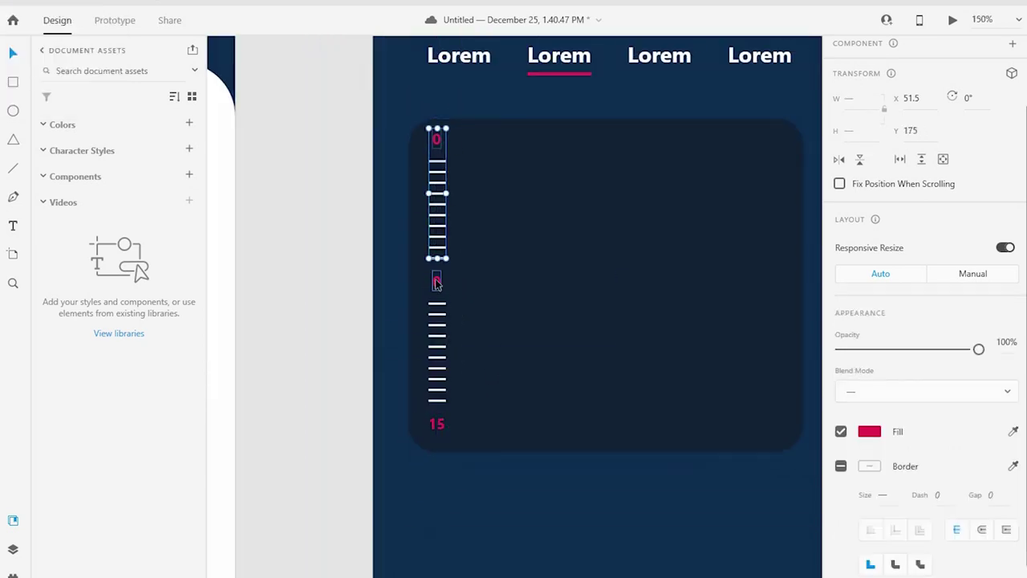
pyautogui.keyDown('shift'); pyautogui.click(438, 438); pyautogui.keyUp('shift')
pyautogui.hotkey('ctrl', 'g')
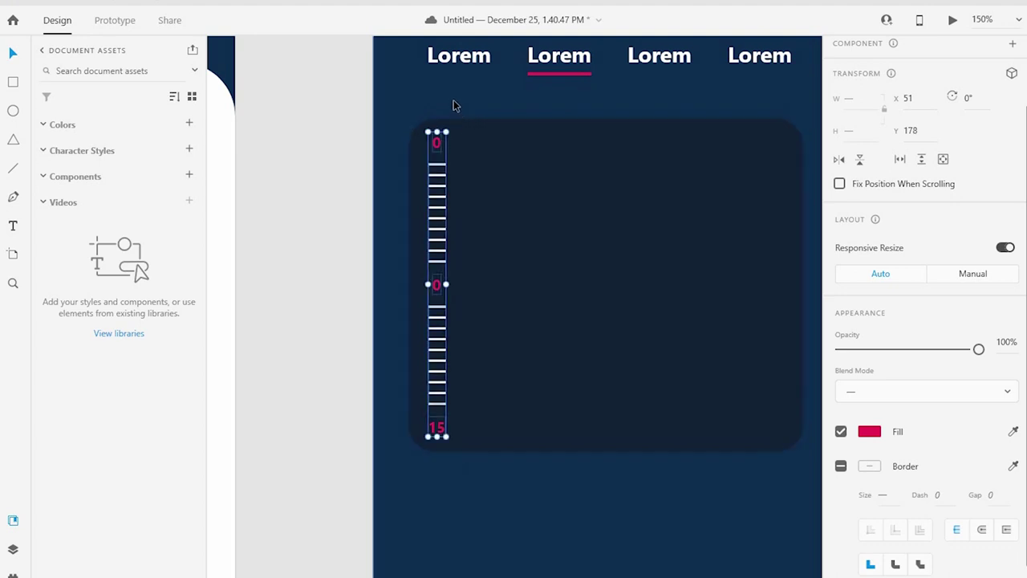
# - Make the top label read 15 and centre-align the 15, 0, 15 labels
pyautogui.doubleClick(435, 145)
pyautogui.write('15')
pyautogui.press('Escape')
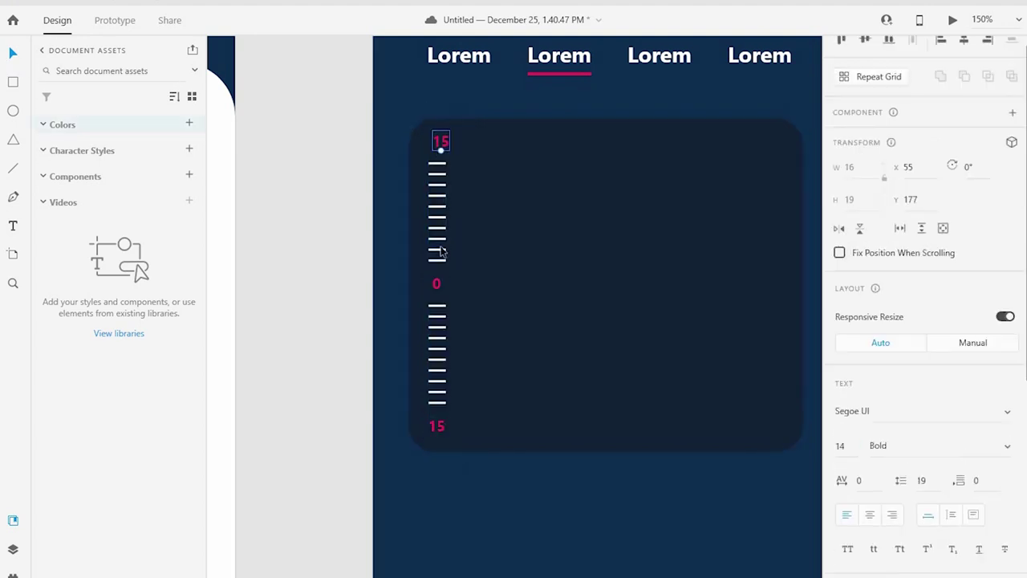
pyautogui.keyDown('shift'); pyautogui.click(436, 283); pyautogui.keyUp('shift')
pyautogui.keyDown('shift'); pyautogui.click(436, 425); pyautogui.keyUp('shift')
pyautogui.scroll(1, 944, 97)
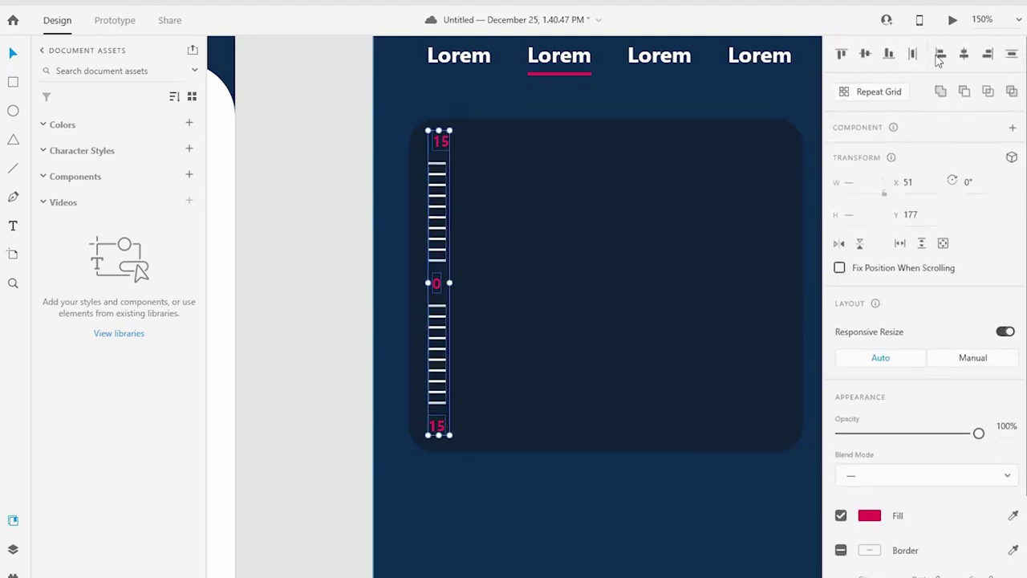
pyautogui.click(964, 54)
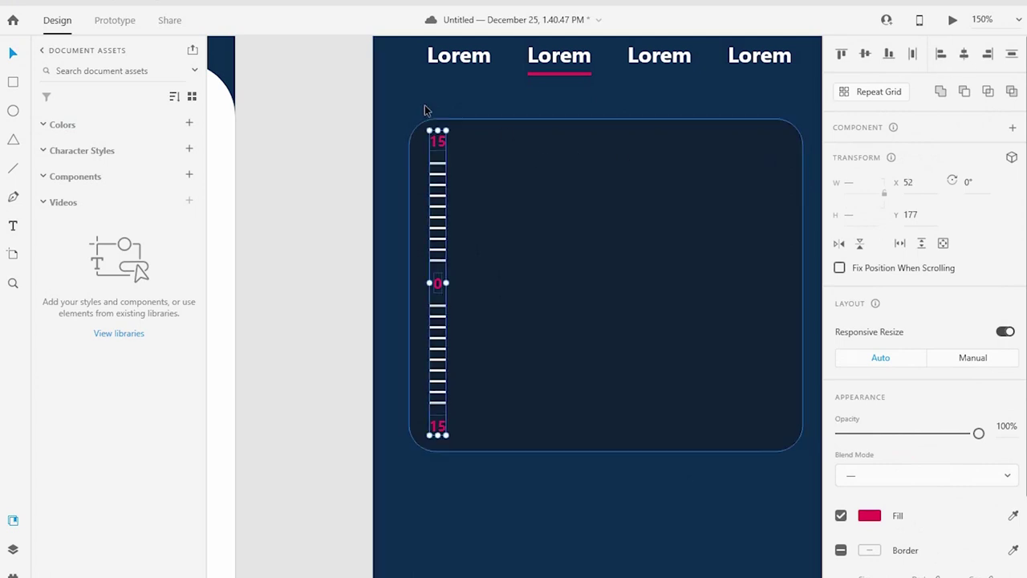
pyautogui.moveTo(438, 130); pyautogui.dragTo(438, 138)
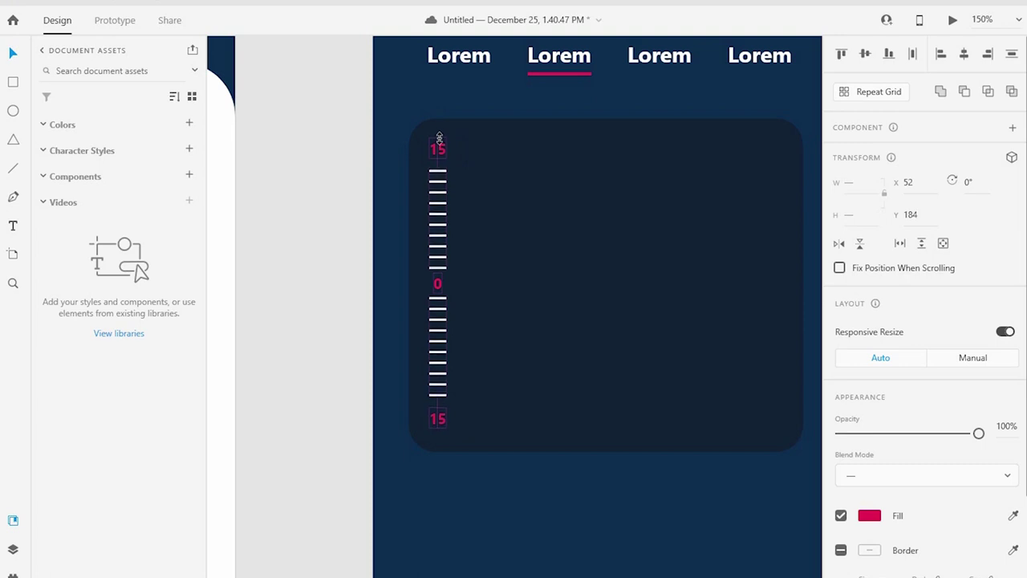
pyautogui.press('Escape')
pyautogui.moveTo(585, 206)
pyautogui.mouseDown()
pyautogui.moveTo(561, 288)
pyautogui.moveTo(535, 301)
pyautogui.mouseUp()
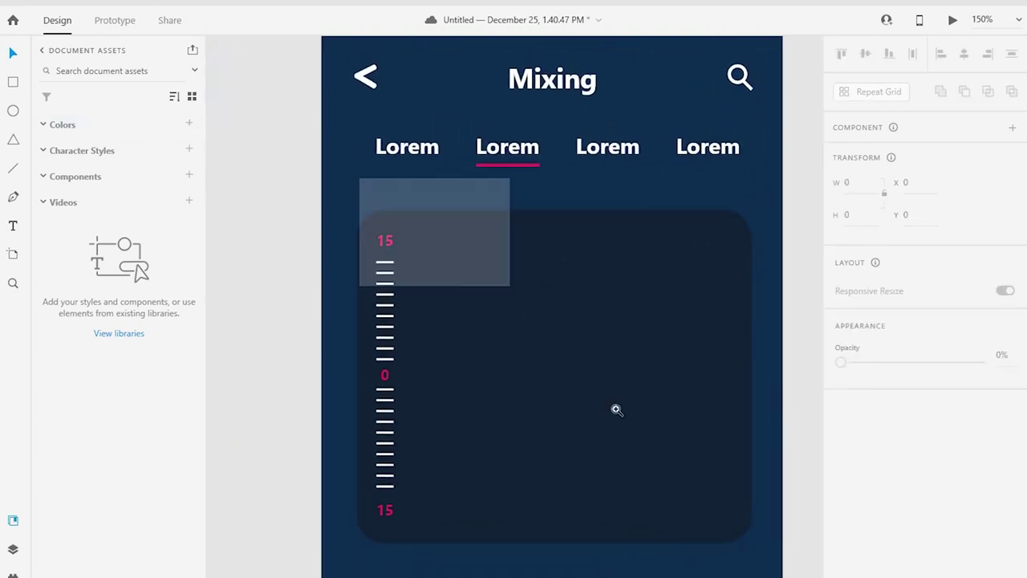
# - Shorten the 15–0–15 ruler group evenly around its centre
pyautogui.scroll(2, 615, 410)
pyautogui.click(316, 257)
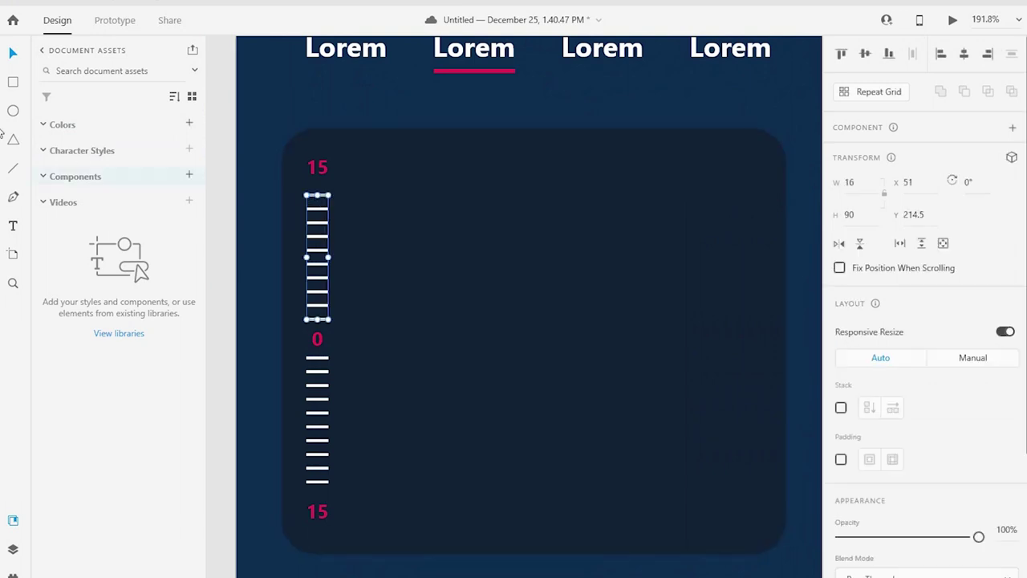
pyautogui.click(323, 170)
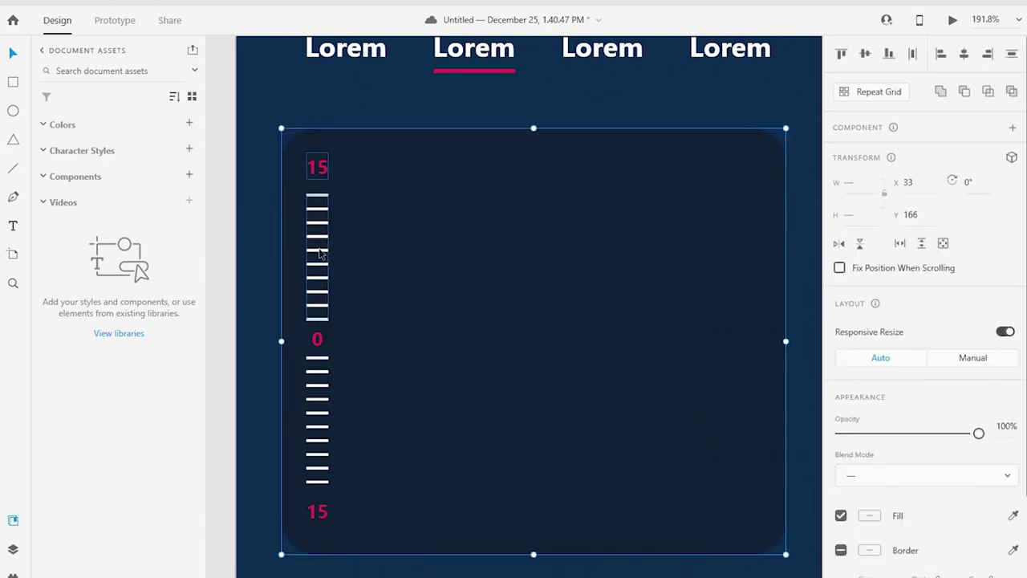
pyautogui.doubleClick(321, 514)
pyautogui.moveTo(327, 149)
pyautogui.mouseDown()
pyautogui.moveTo(316, 184)
pyautogui.moveTo(316, 171)
pyautogui.mouseUp()
pyautogui.click(387, 217)
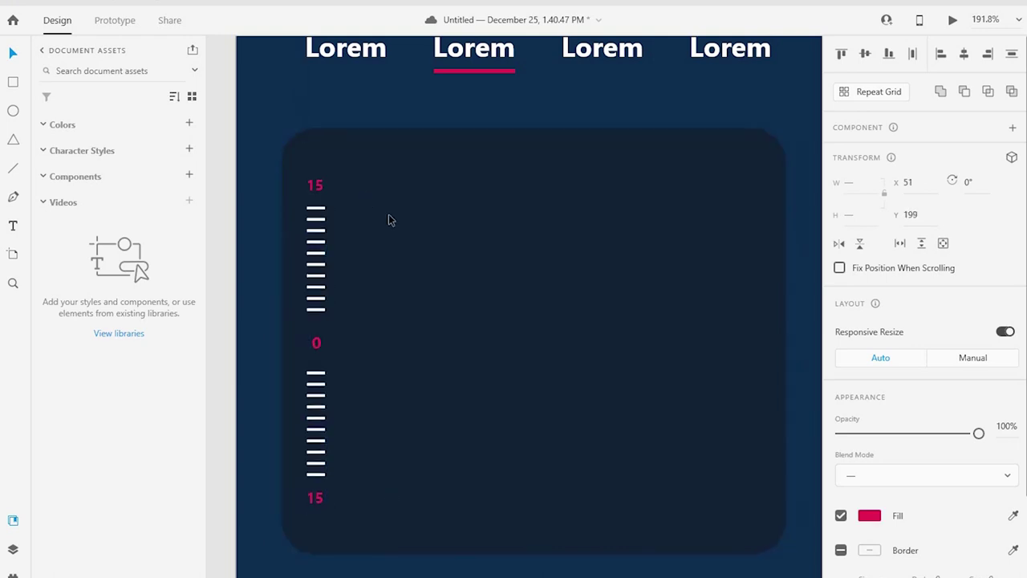
# - Add a 10-pt 60Hz text label at the panel top, right of the scale, with light grey fill
pyautogui.click(379, 154)
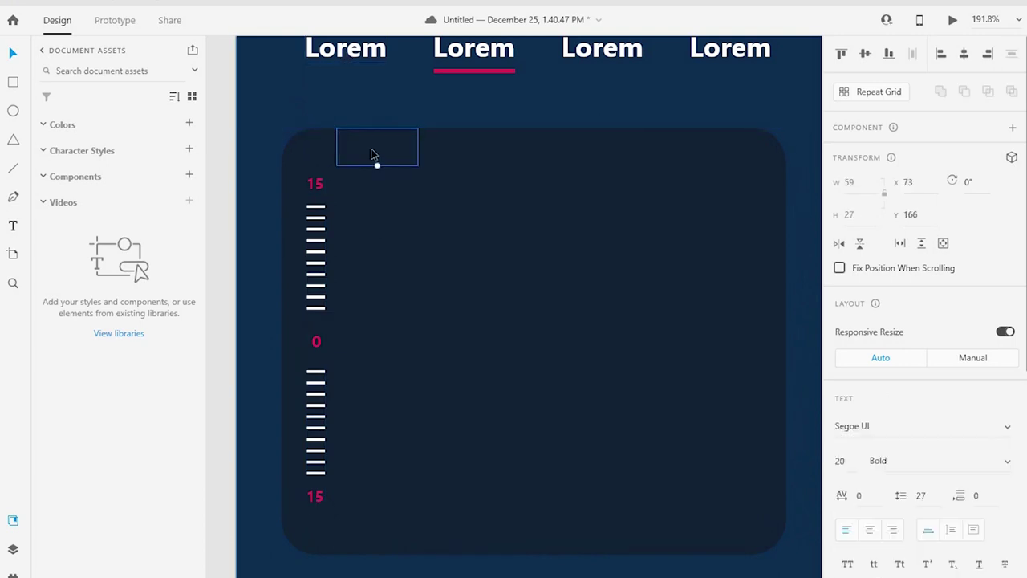
pyautogui.press('Down')
pyautogui.press('Down')
pyautogui.press('Down')
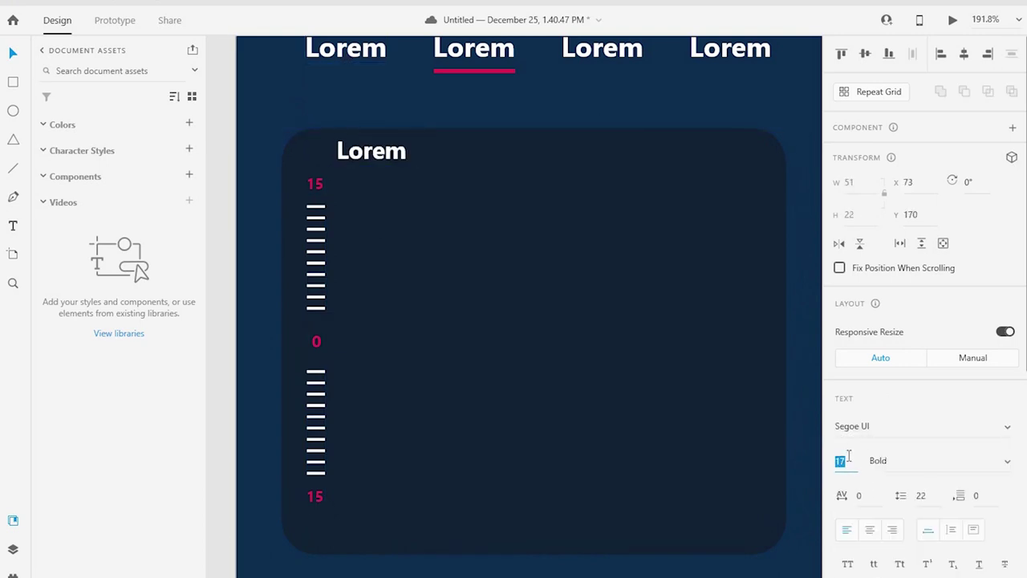
pyautogui.write('10')
pyautogui.press('Return')
pyautogui.moveTo(369, 161); pyautogui.dragTo(388, 155)
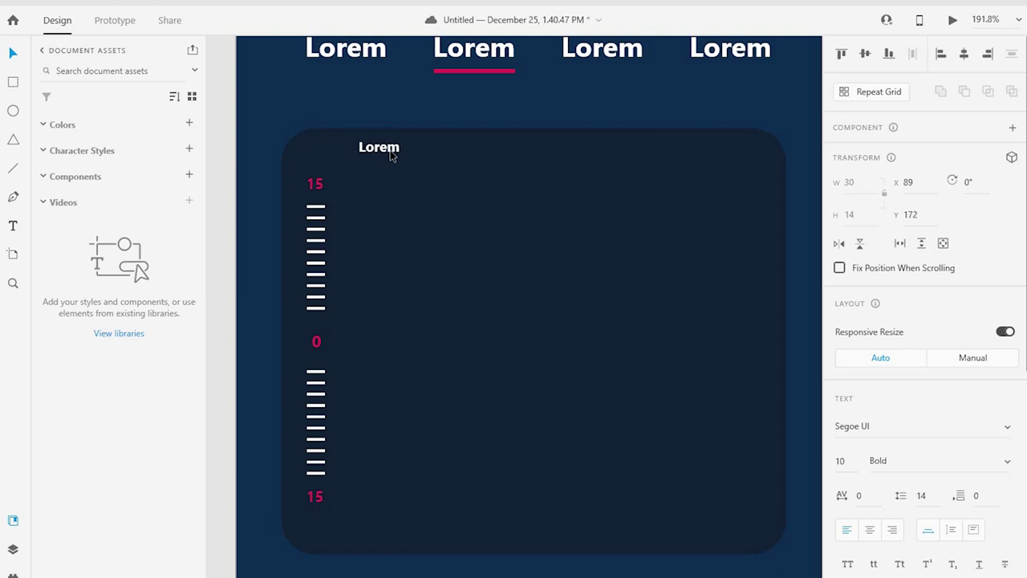
pyautogui.scroll(-2, 853, 449)
pyautogui.scroll(-5, 853, 449)
pyautogui.click(868, 351)
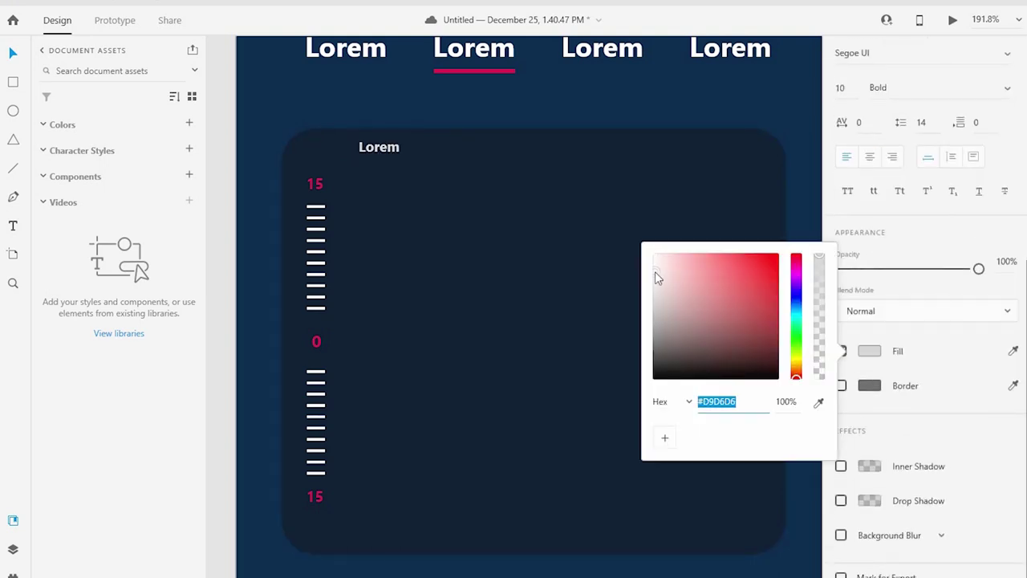
pyautogui.click(380, 152)
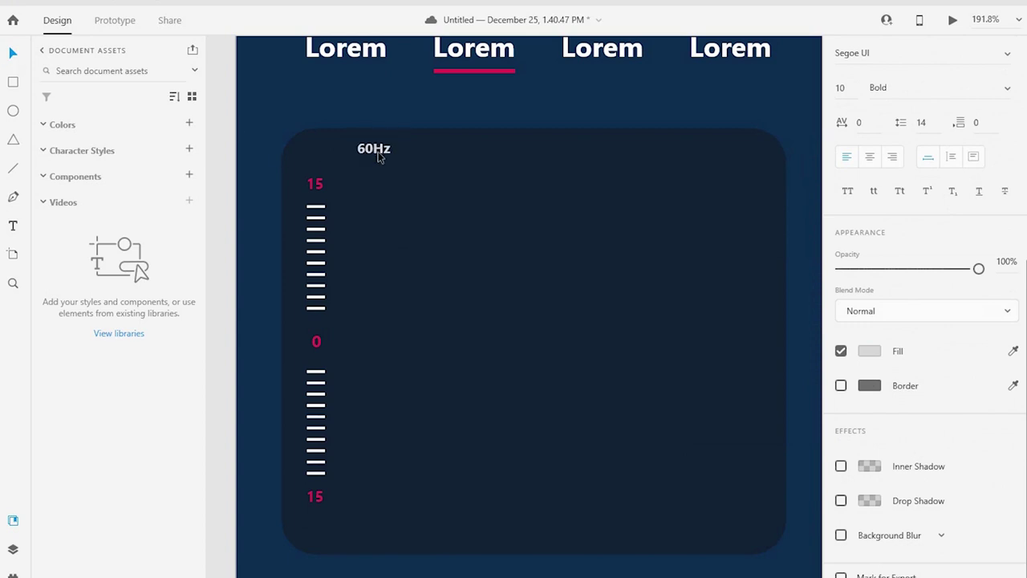
# - Draw a short horizontal tick under the 60Hz label with a white 1.5 border
pyautogui.click(257, 140)
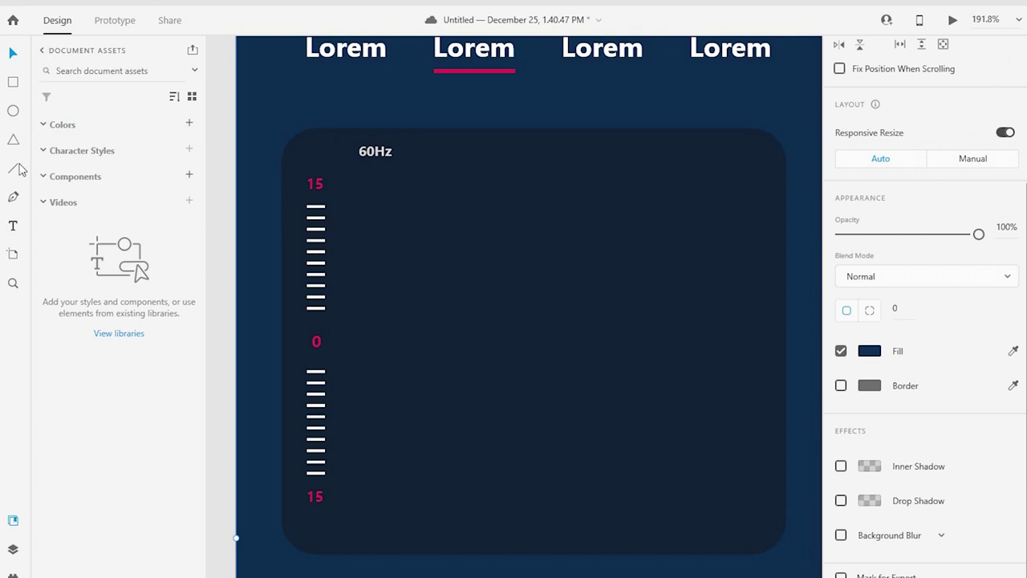
pyautogui.moveTo(307, 171); pyautogui.dragTo(389, 172)
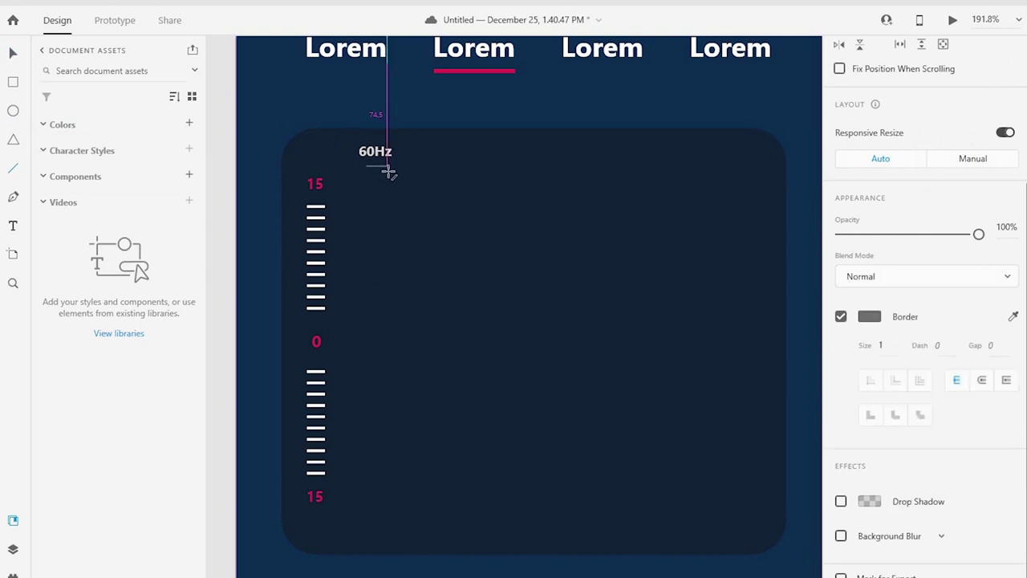
pyautogui.click(869, 316)
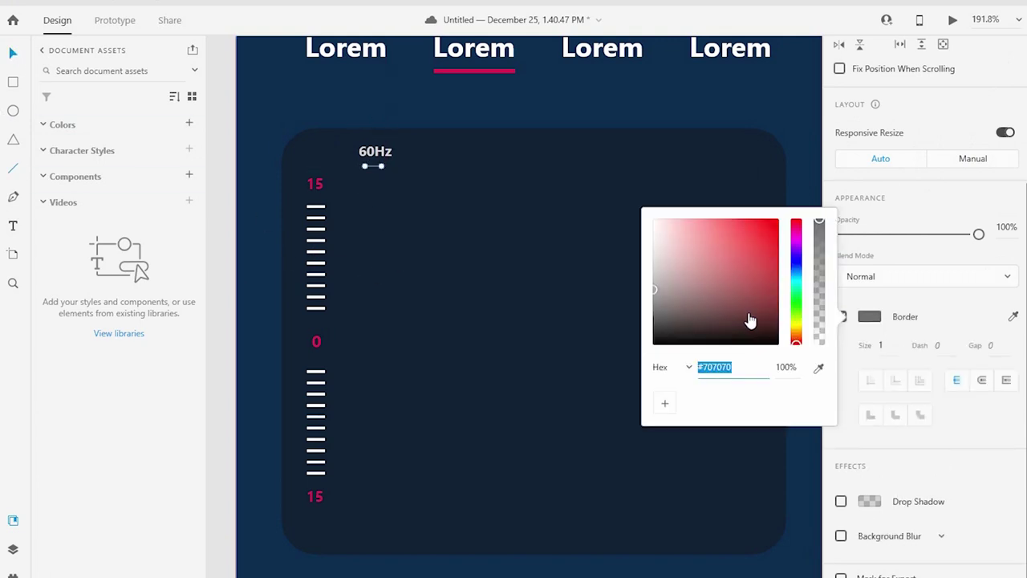
pyautogui.click(889, 345)
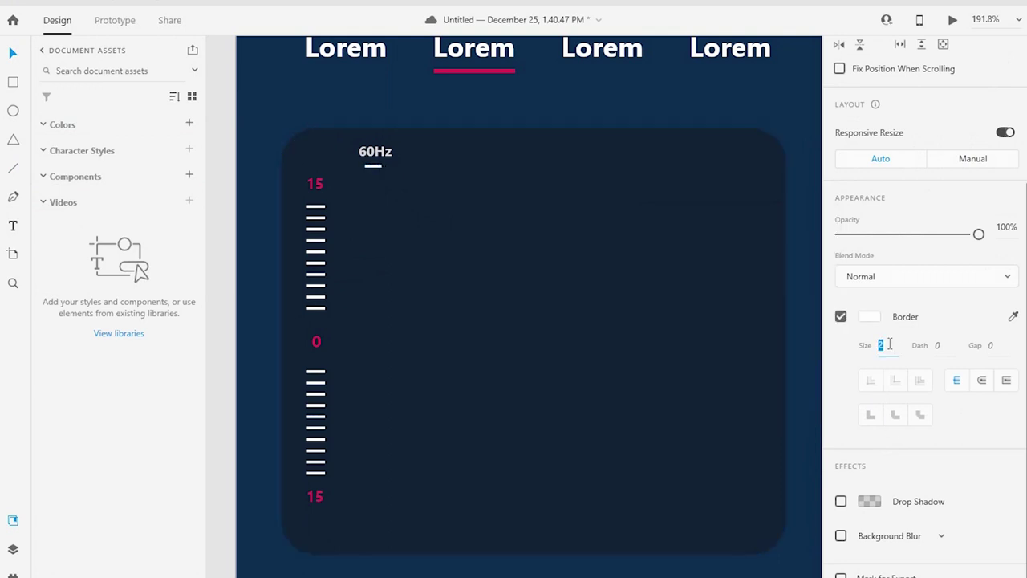
pyautogui.write('1.5')
pyautogui.press('Return')
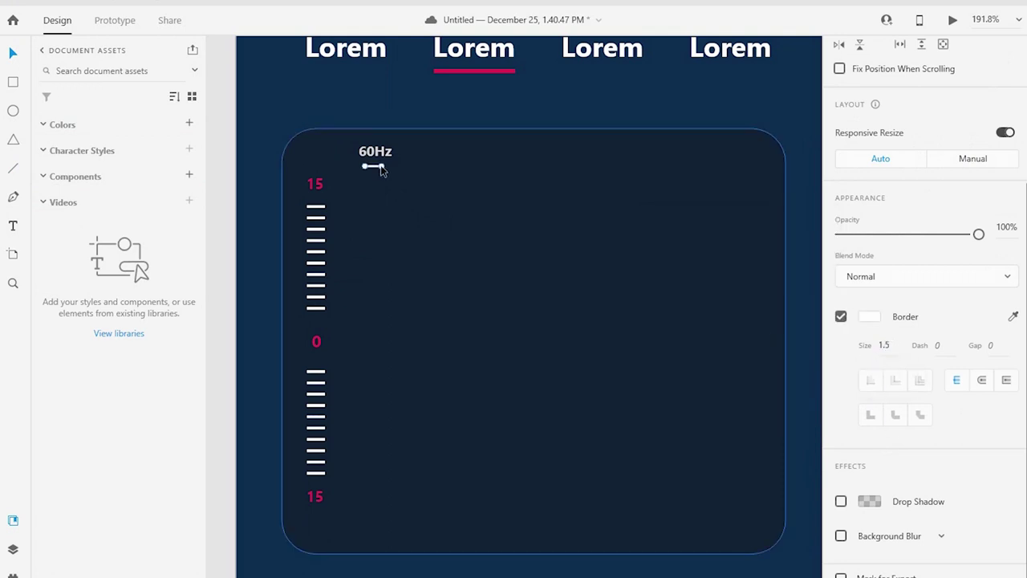
# - Repeat the tick into a stack and duplicate the stack below the original
pyautogui.scroll(5, 374, 169)
pyautogui.moveTo(404, 248)
pyautogui.mouseDown()
pyautogui.moveTo(407, 304)
pyautogui.moveTo(401, 265)
pyautogui.mouseUp()
pyautogui.scroll(-3, 459, 257)
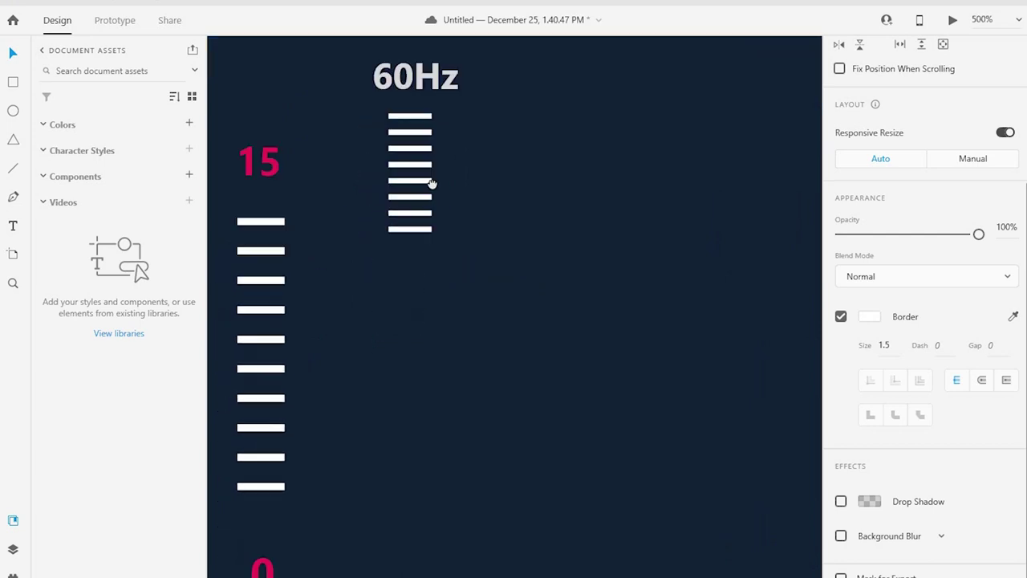
pyautogui.moveTo(409, 192); pyautogui.dragTo(411, 321)
pyautogui.moveTo(461, 290); pyautogui.dragTo(435, 301)
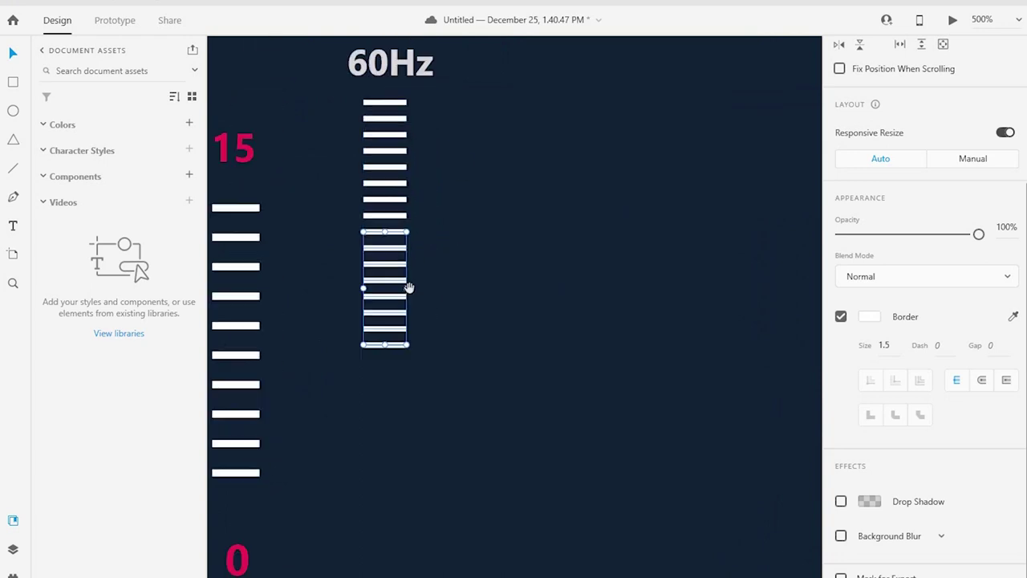
# - Stretch the tick column down to the bottom of the scale
pyautogui.click(390, 186)
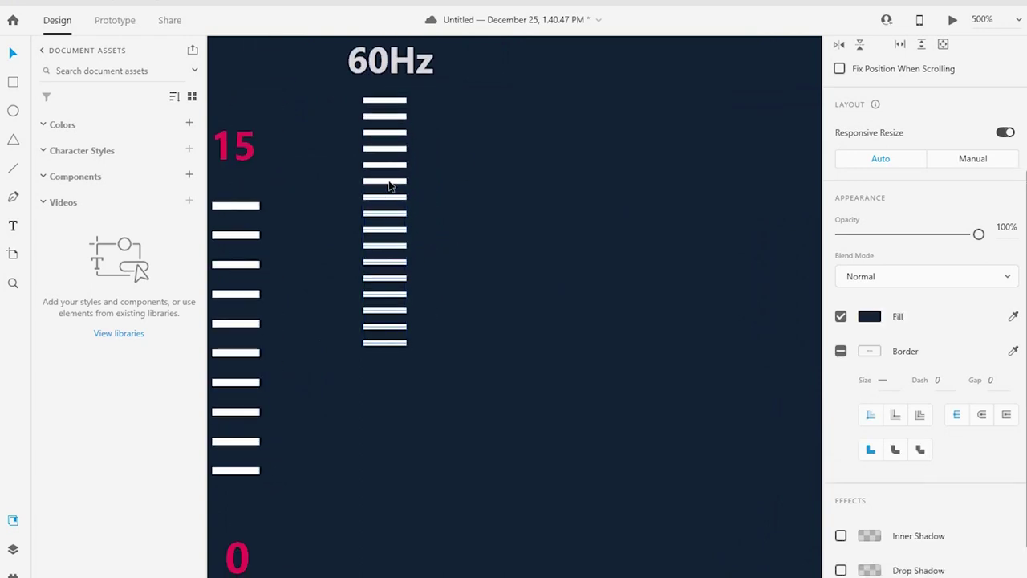
pyautogui.click(399, 173)
pyautogui.click(394, 127)
pyautogui.click(394, 104)
pyautogui.moveTo(404, 220); pyautogui.dragTo(404, 482)
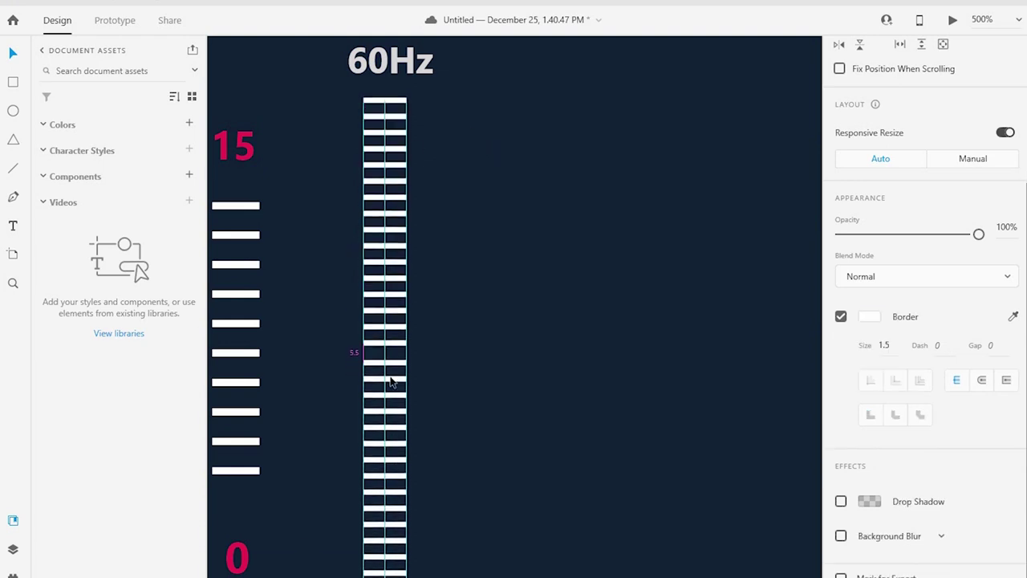
pyautogui.keyDown('alt'); pyautogui.click(454, 311); pyautogui.keyUp('alt')
pyautogui.moveTo(306, 224)
pyautogui.mouseDown()
pyautogui.moveTo(494, 330)
pyautogui.moveTo(471, 440)
pyautogui.mouseUp()
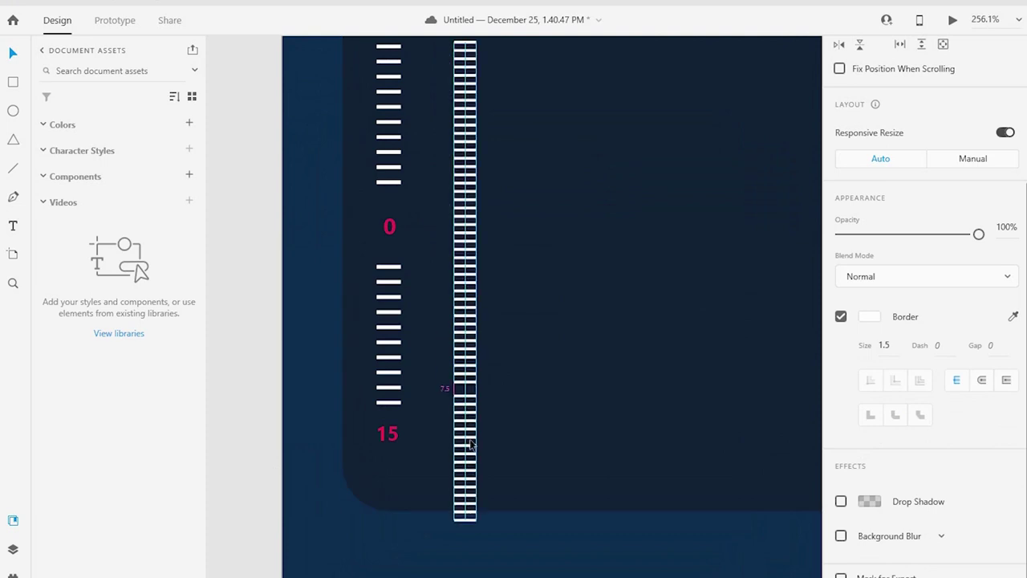
# - Move the tick column down so it sits just beneath the 60Hz label
pyautogui.doubleClick(472, 489)
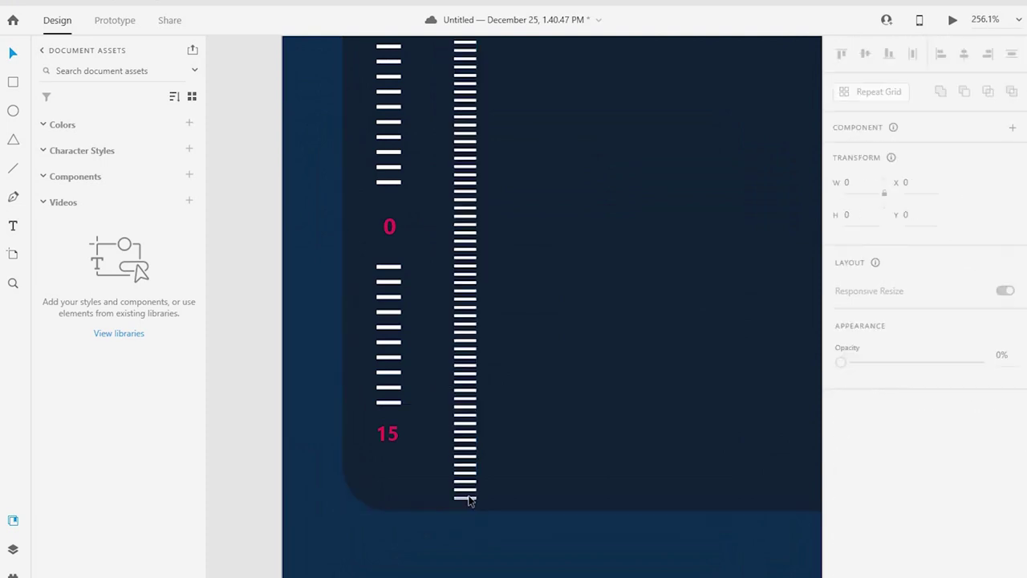
pyautogui.press('Escape')
pyautogui.press('Escape')
pyautogui.scroll(-2, 537, 199)
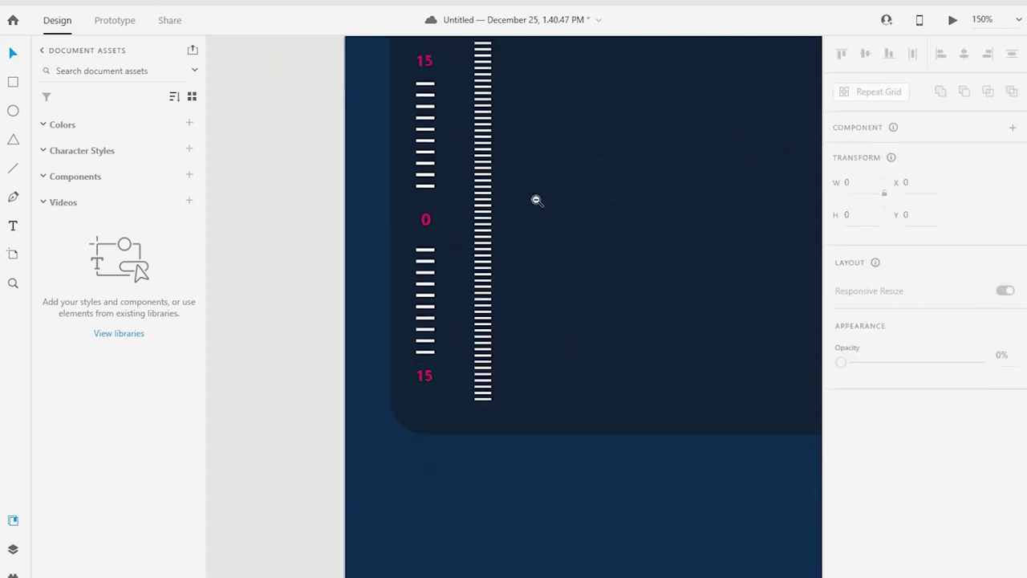
pyautogui.scroll(-3, 529, 291)
pyautogui.hotkey('alt', 'space')
pyautogui.press('Escape')
pyautogui.scroll(3, 569, 344)
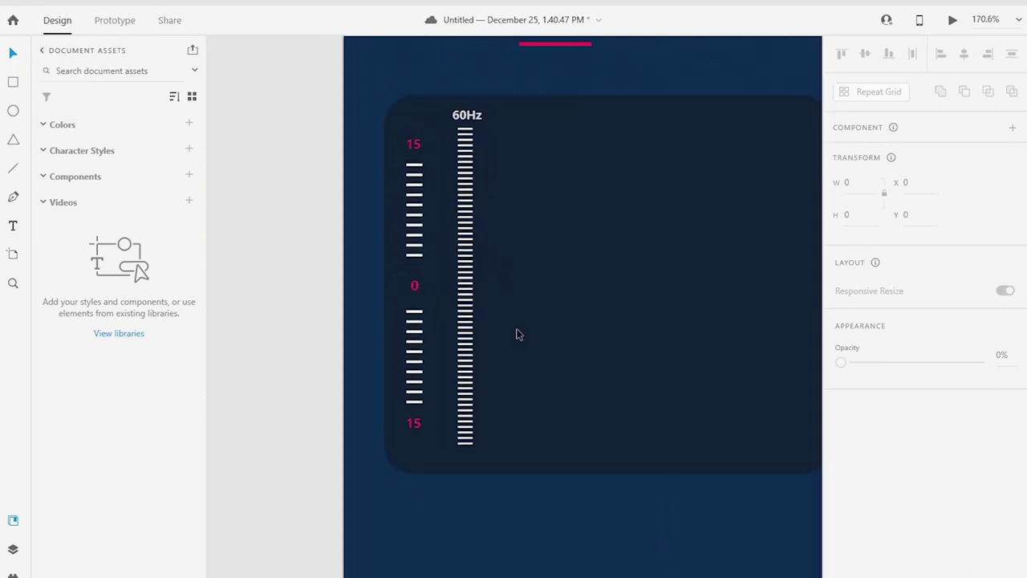
pyautogui.moveTo(332, 85); pyautogui.dragTo(509, 447)
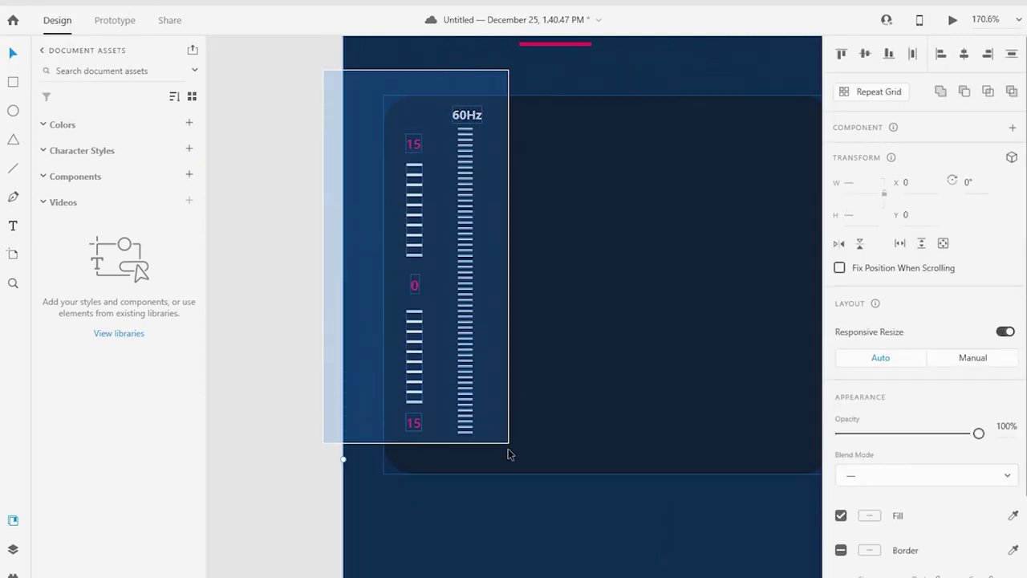
pyautogui.doubleClick(481, 228)
pyautogui.moveTo(481, 129); pyautogui.dragTo(482, 138)
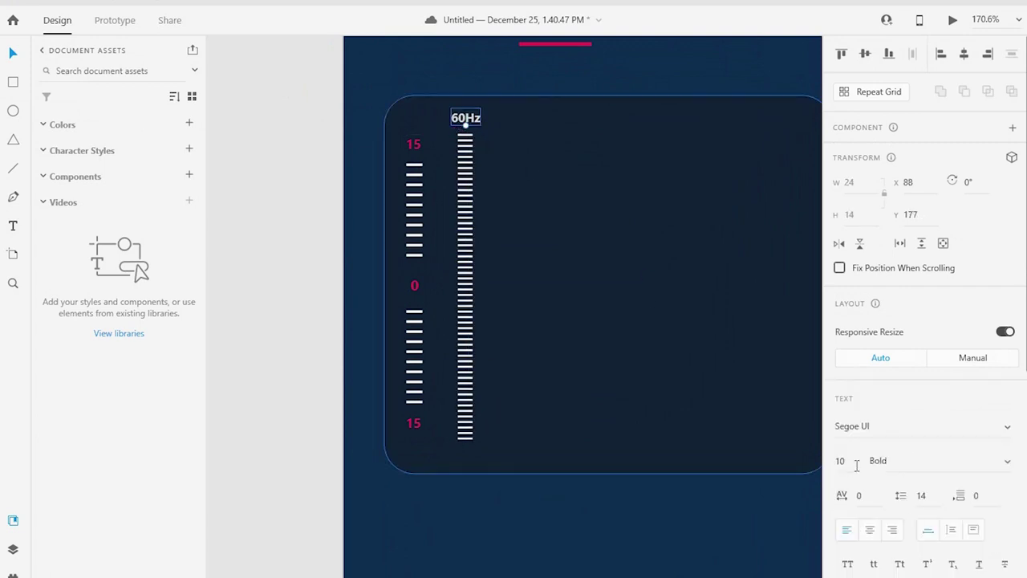
# - Set the 60Hz label's font size to 12
pyautogui.click(853, 466)
pyautogui.write('12')
pyautogui.press('Return')
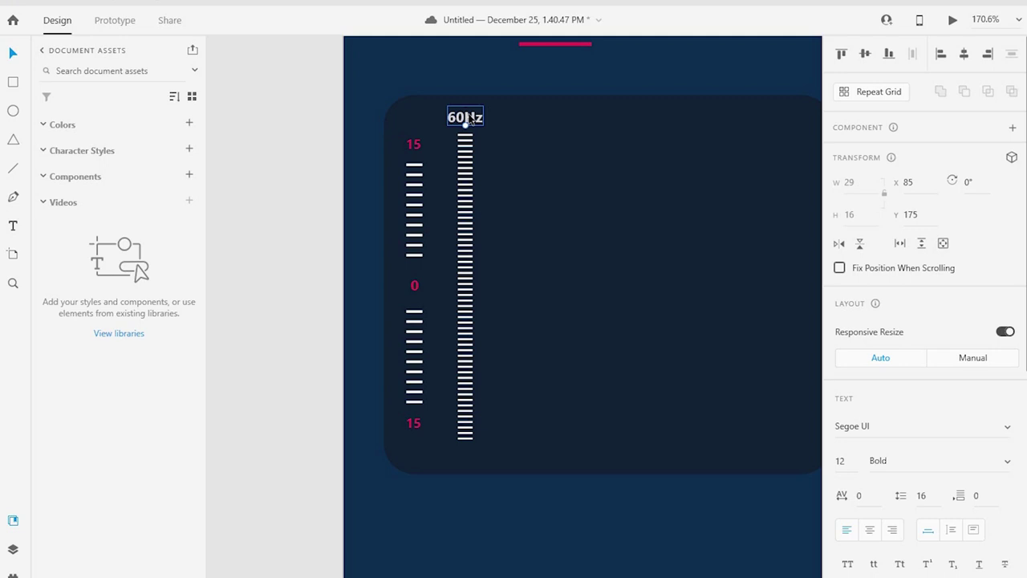
# - Copy the label below the column as '2' and centre-align it with column and 60Hz label
pyautogui.moveTo(465, 119); pyautogui.dragTo(473, 458)
pyautogui.doubleClick(472, 455)
pyautogui.write('2')
pyautogui.press('Escape')
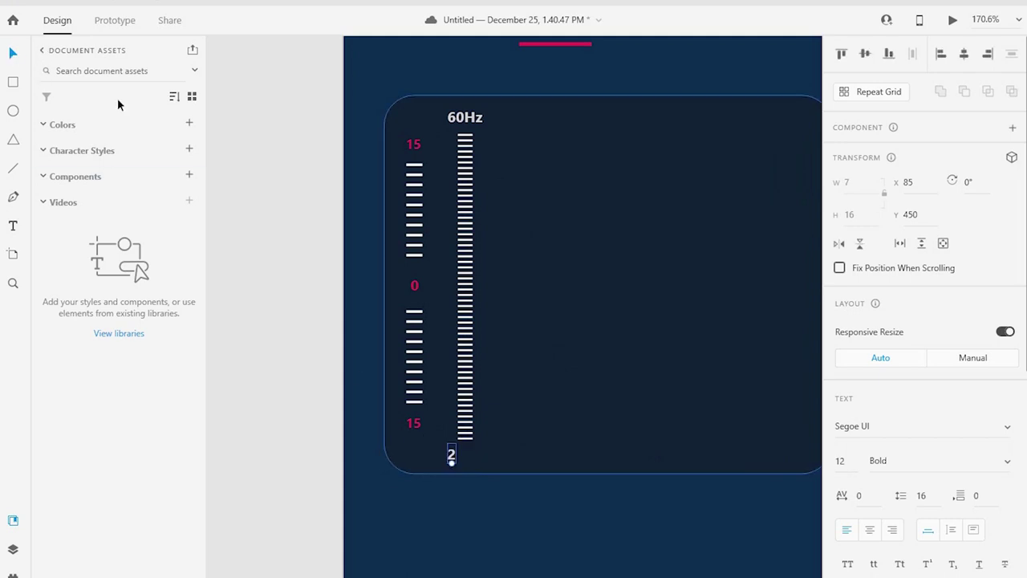
pyautogui.keyDown('shift'); pyautogui.click(465, 228); pyautogui.keyUp('shift')
pyautogui.keyDown('shift'); pyautogui.click(465, 117); pyautogui.keyUp('shift')
pyautogui.click(962, 54)
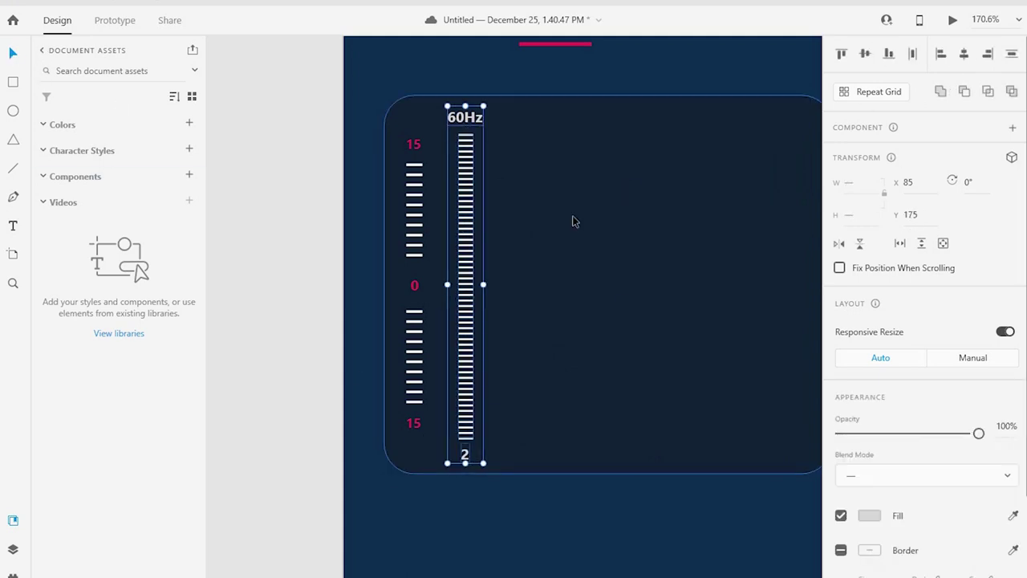
# - Duplicate the 60Hz column into five evenly spaced columns and group them
pyautogui.moveTo(466, 290)
pyautogui.mouseDown()
pyautogui.moveTo(558, 291)
pyautogui.moveTo(534, 286)
pyautogui.mouseUp()
pyautogui.hscroll(3, 534, 286)
pyautogui.moveTo(458, 265); pyautogui.dragTo(669, 271)
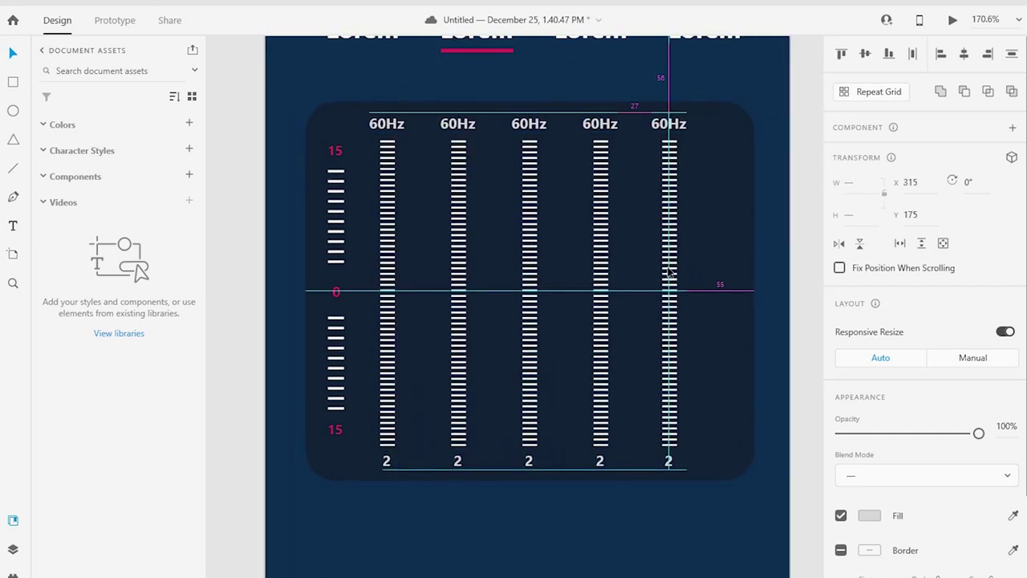
pyautogui.keyDown('shift'); pyautogui.click(600, 144); pyautogui.keyUp('shift')
pyautogui.keyDown('shift'); pyautogui.click(528, 459); pyautogui.keyUp('shift')
pyautogui.keyDown('shift'); pyautogui.click(458, 225); pyautogui.keyUp('shift')
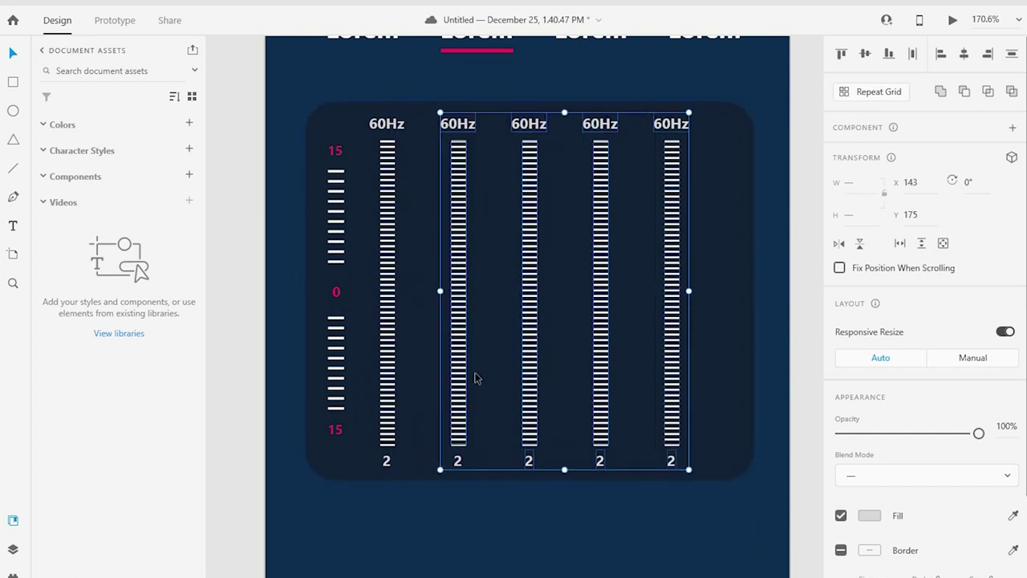
pyautogui.keyDown('shift'); pyautogui.click(383, 463); pyautogui.keyUp('shift')
pyautogui.press('Escape')
# - Shift the five-column group to the right within the equalizer card
pyautogui.doubleClick(433, 239)
pyautogui.moveTo(456, 230); pyautogui.dragTo(412, 238)
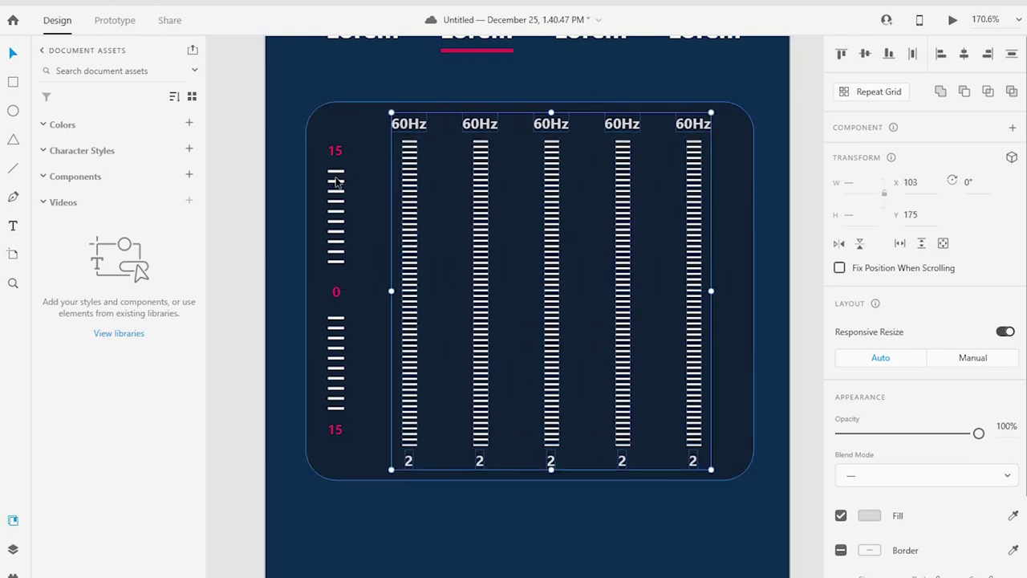
pyautogui.press('Right')
pyautogui.press('Right')
pyautogui.press('Right')
# - Nudge the left 15–0–15 scale slightly right, then zoom in on the equalizer card
pyautogui.click(335, 184)
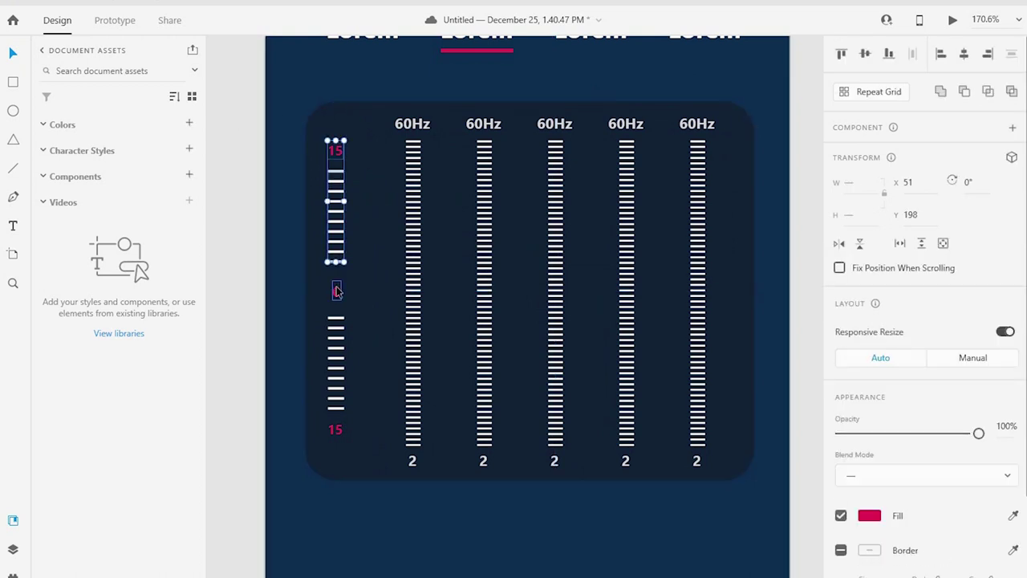
pyautogui.press('Escape')
pyautogui.click(341, 432)
pyautogui.hotkey('shift', 'Right')
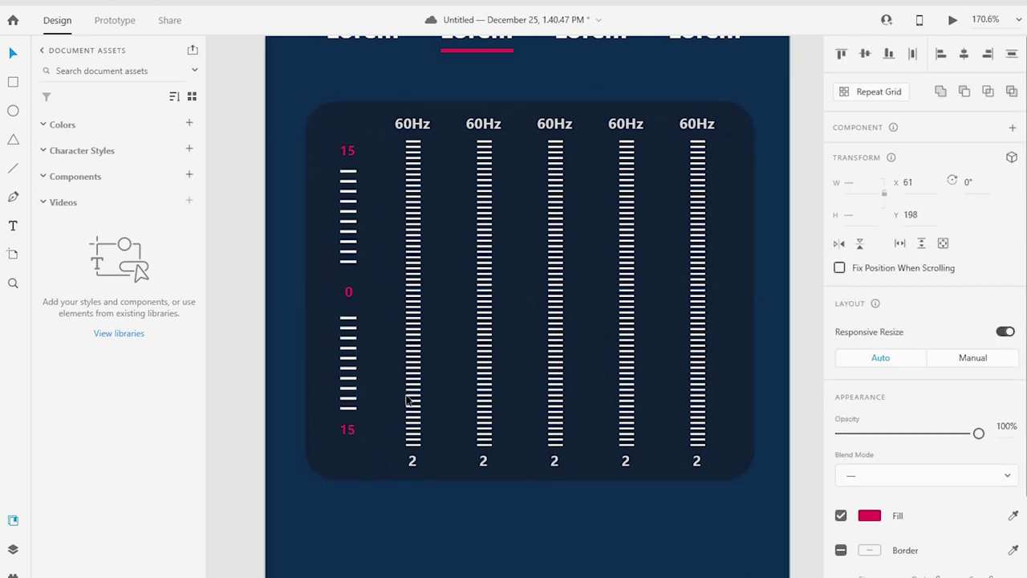
pyautogui.click(274, 414)
pyautogui.hscroll(1, 522, 360)
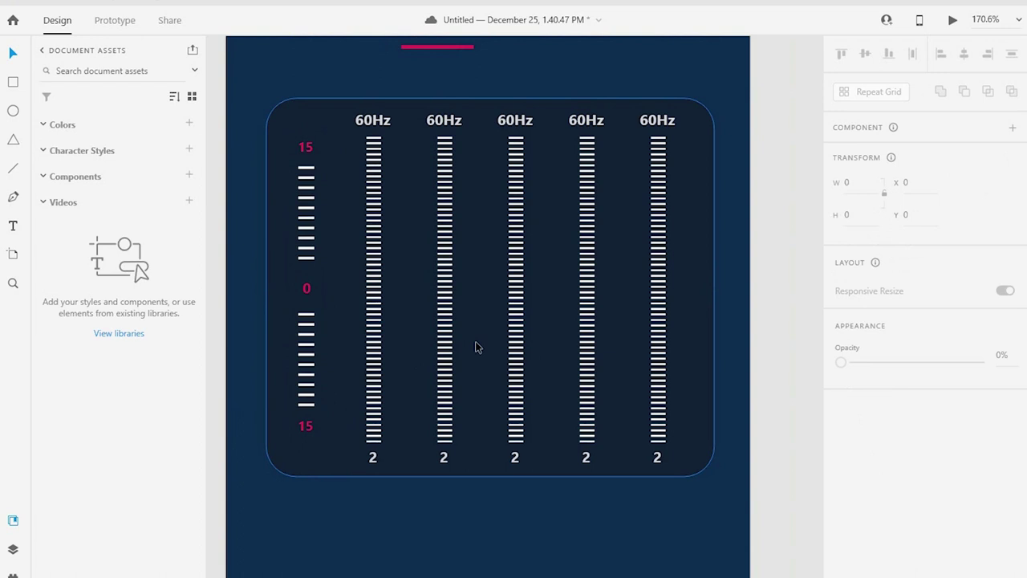
pyautogui.keyDown('alt'); pyautogui.click(594, 253); pyautogui.keyUp('alt')
pyautogui.keyDown('alt'); pyautogui.click(729, 339); pyautogui.keyUp('alt')
pyautogui.moveTo(396, 97); pyautogui.dragTo(650, 459)
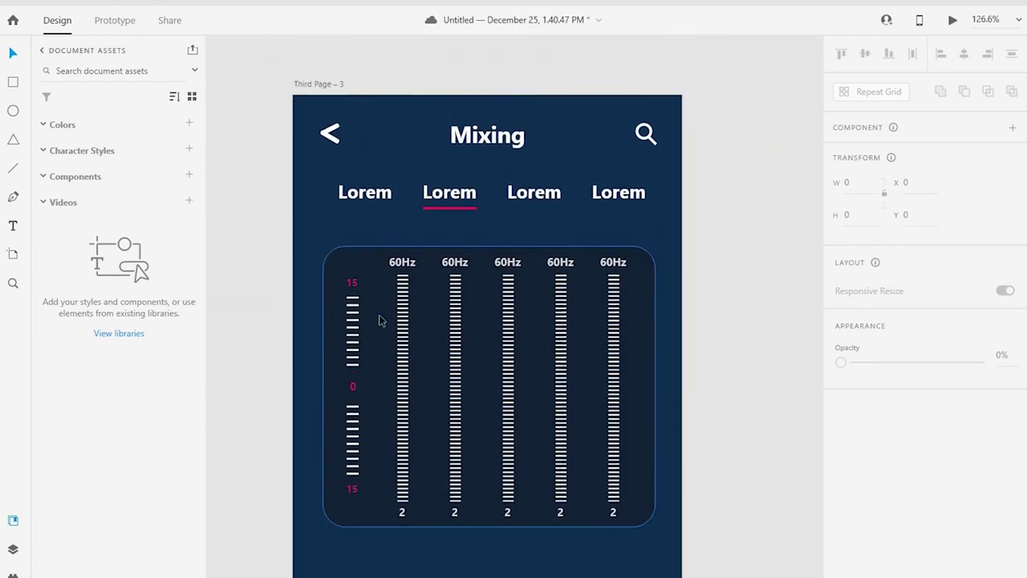
# - Relabel the columns 60Hz, 230Hz, 180Hz, 135Hz and 210Hz
pyautogui.doubleClick(402, 321)
pyautogui.doubleClick(454, 261)
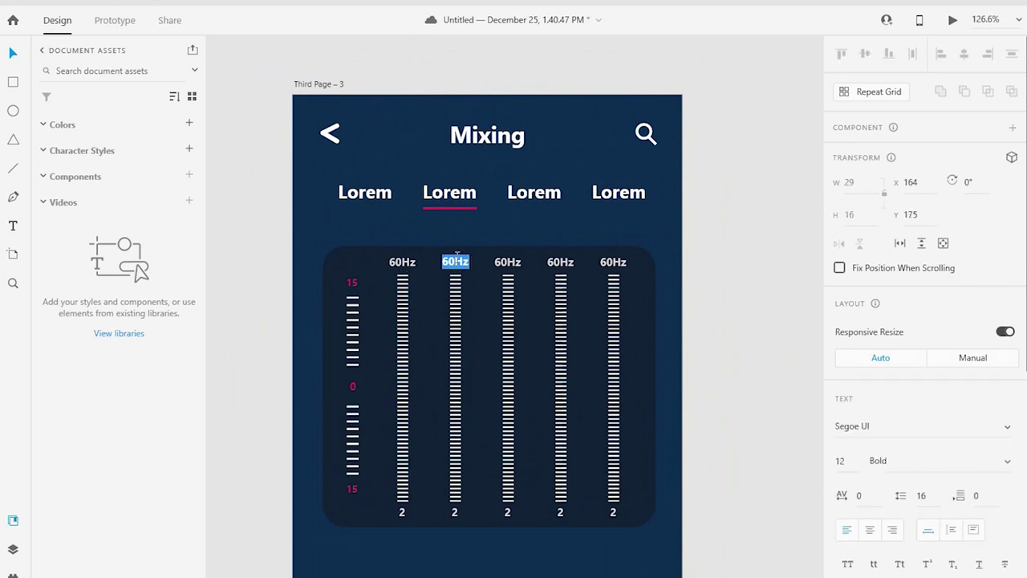
pyautogui.doubleClick(501, 263)
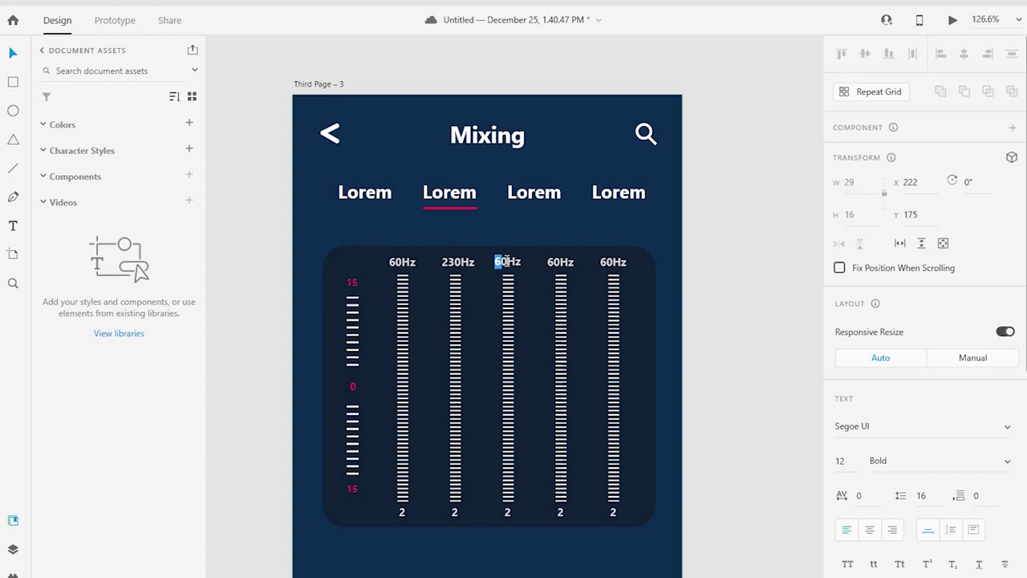
pyautogui.write('18')
pyautogui.doubleClick(557, 263)
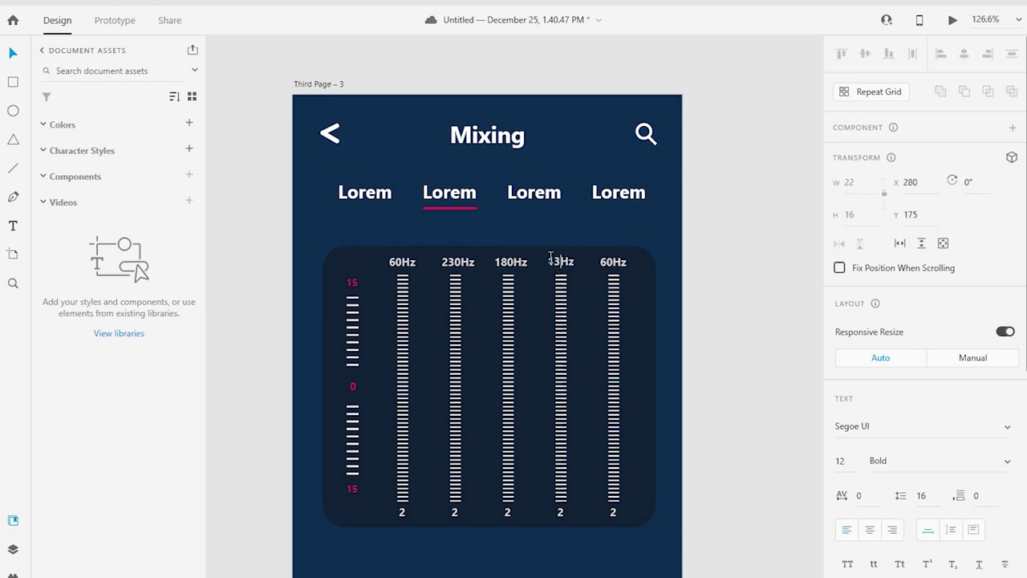
pyautogui.click(611, 267)
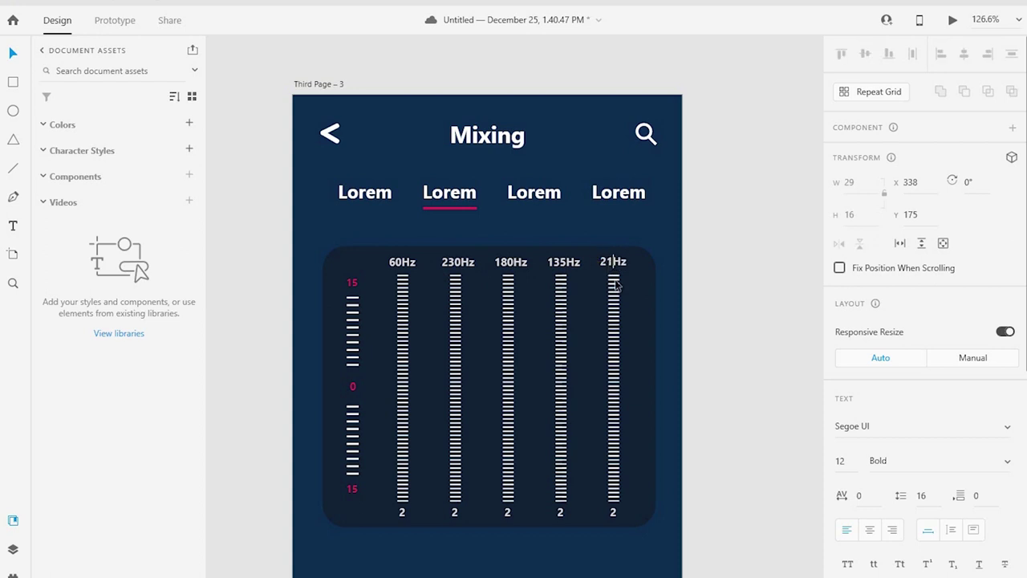
pyautogui.write('0')
# - Align the 210Hz label over its column and edit the values under the 230Hz and 135Hz columns
pyautogui.keyDown('shift'); pyautogui.click(416, 252); pyautogui.keyUp('shift')
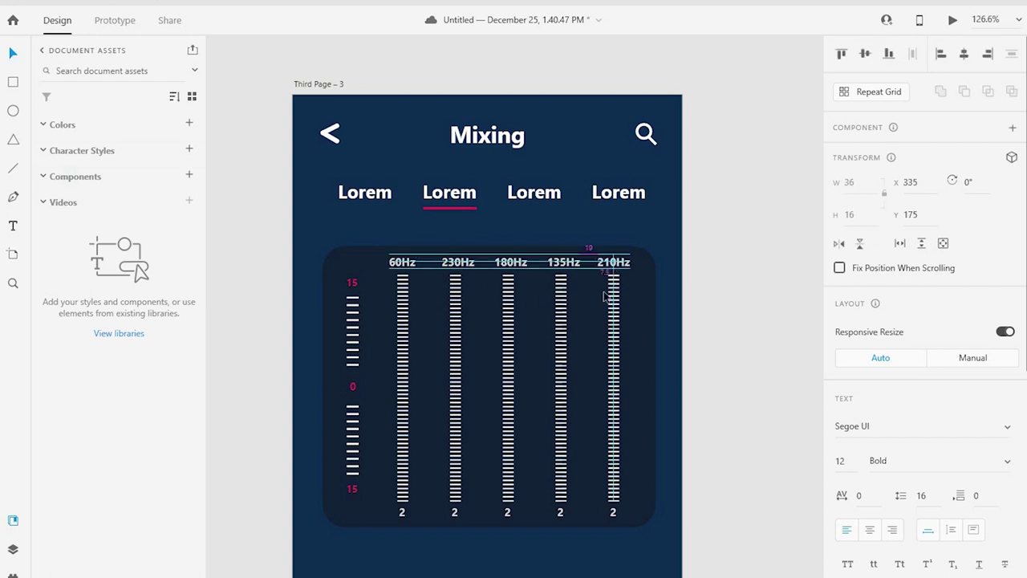
pyautogui.moveTo(571, 292)
pyautogui.mouseDown()
pyautogui.moveTo(451, 269)
pyautogui.moveTo(494, 289)
pyautogui.mouseUp()
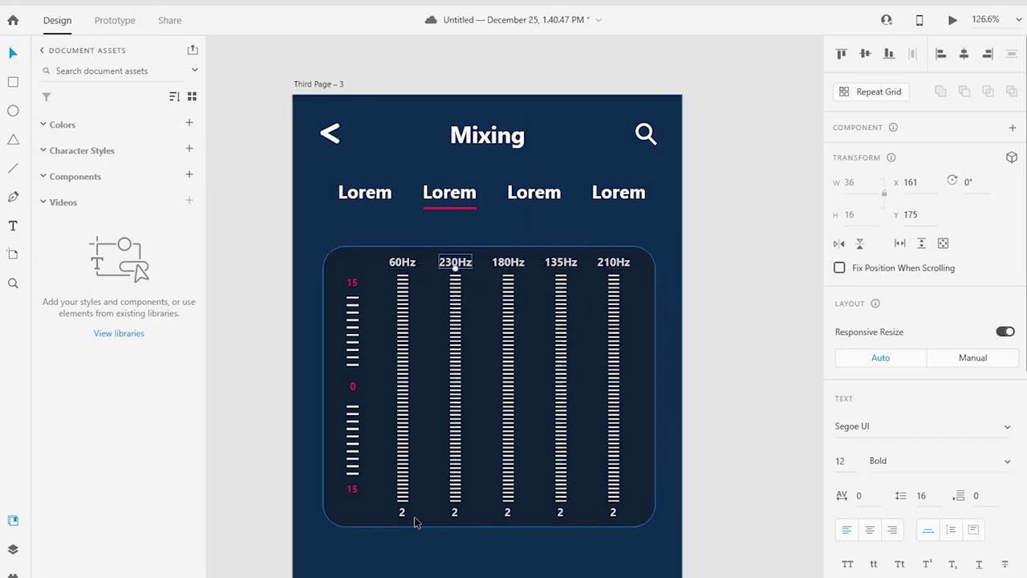
pyautogui.doubleClick(451, 514)
pyautogui.write('3')
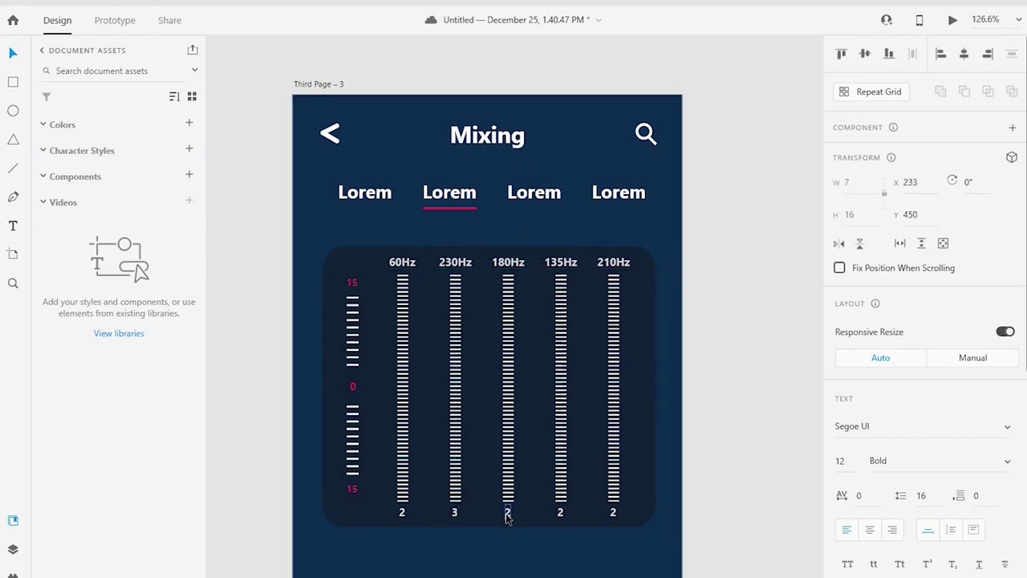
pyautogui.doubleClick(560, 513)
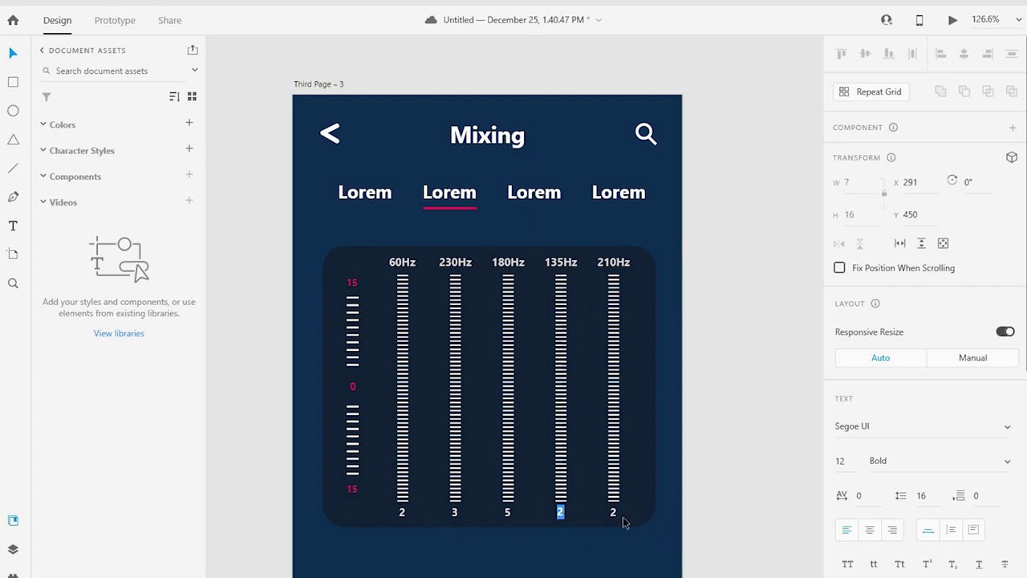
pyautogui.write('6')
# - Select the equalizer slider columns and the whole equalizer group
pyautogui.scroll(-1, 415, 329)
pyautogui.click(393, 297)
pyautogui.keyDown('shift'); pyautogui.click(446, 297); pyautogui.keyUp('shift')
pyautogui.keyDown('shift'); pyautogui.click(499, 297); pyautogui.keyUp('shift')
pyautogui.keyDown('shift'); pyautogui.click(604, 297); pyautogui.keyUp('shift')
pyautogui.rightClick(607, 345)
pyautogui.click(721, 321)
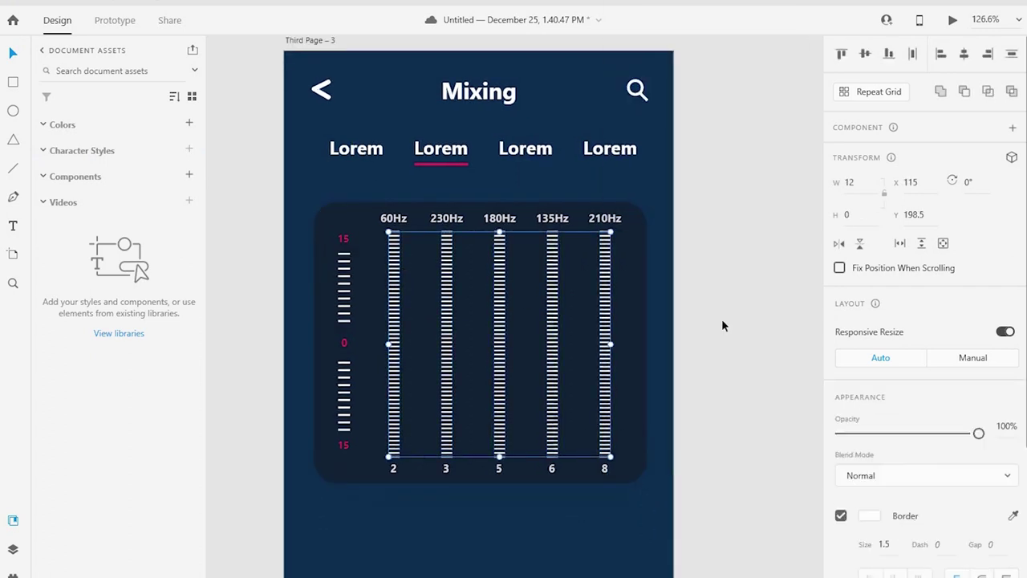
pyautogui.click(378, 265)
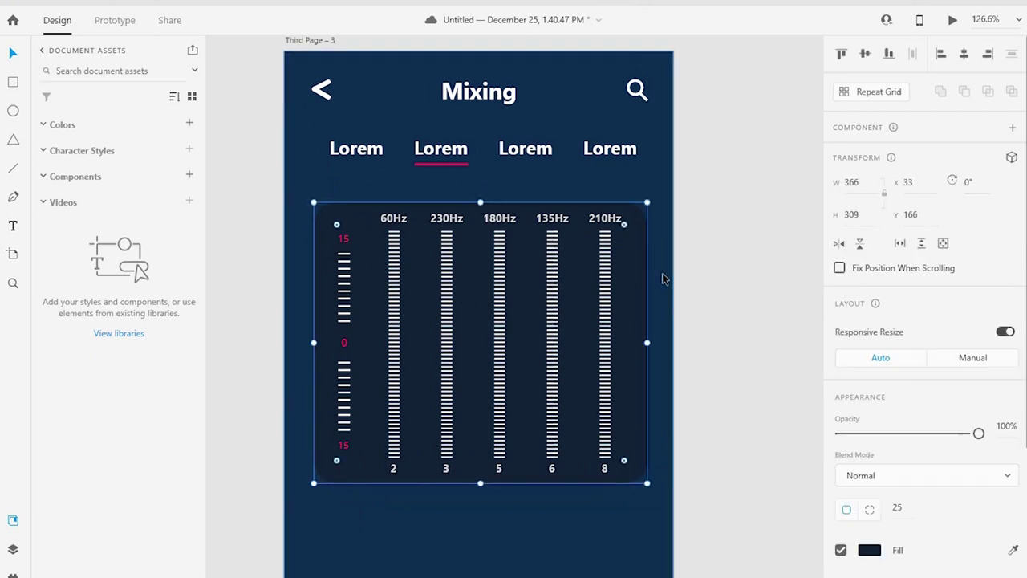
# - Colour the 210Hz column's lines with the pink sampled from the tab underline
pyautogui.moveTo(676, 254); pyautogui.dragTo(593, 438)
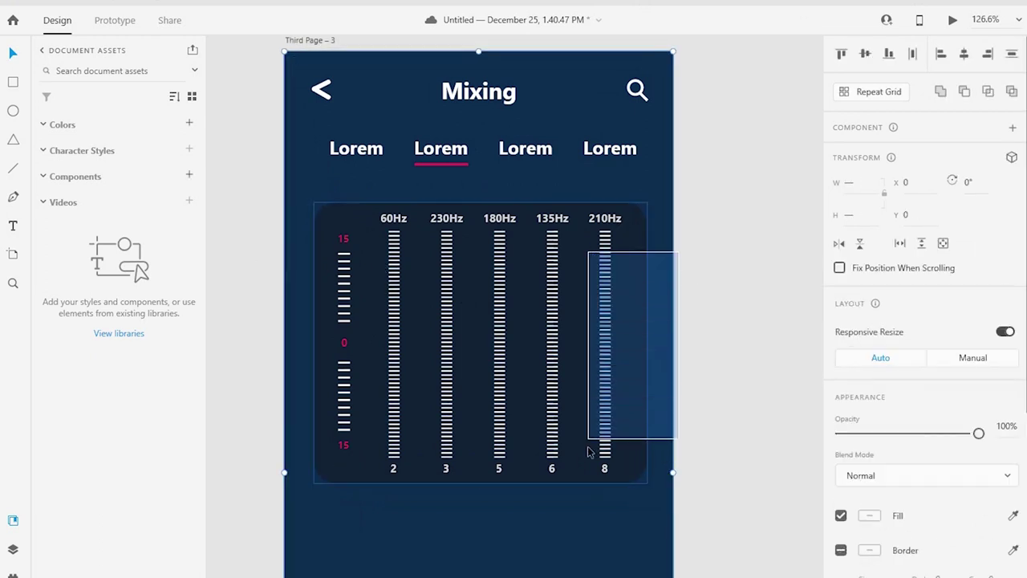
pyautogui.moveTo(716, 298)
pyautogui.mouseDown()
pyautogui.moveTo(636, 369)
pyautogui.moveTo(749, 382)
pyautogui.mouseUp()
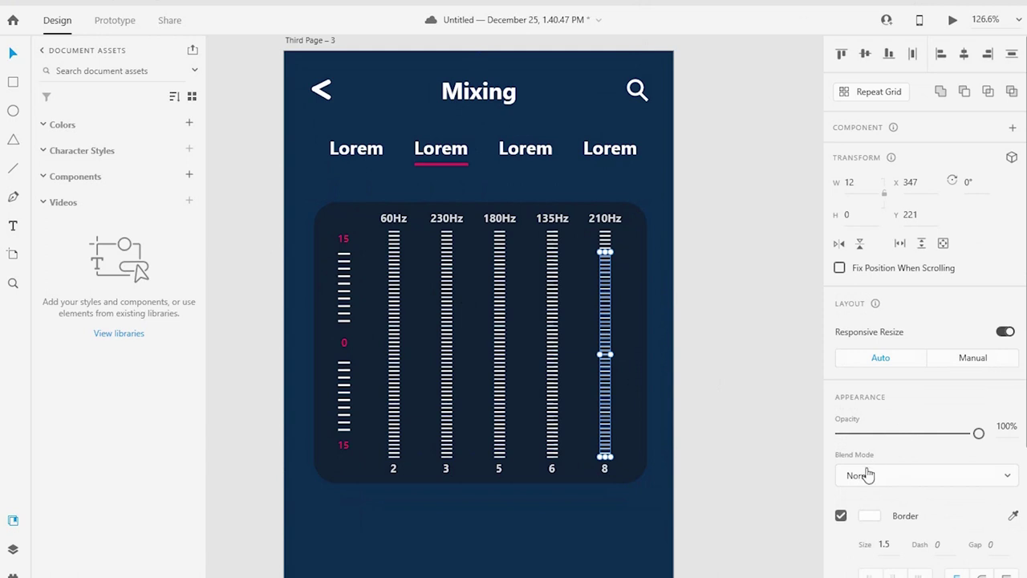
pyautogui.click(871, 517)
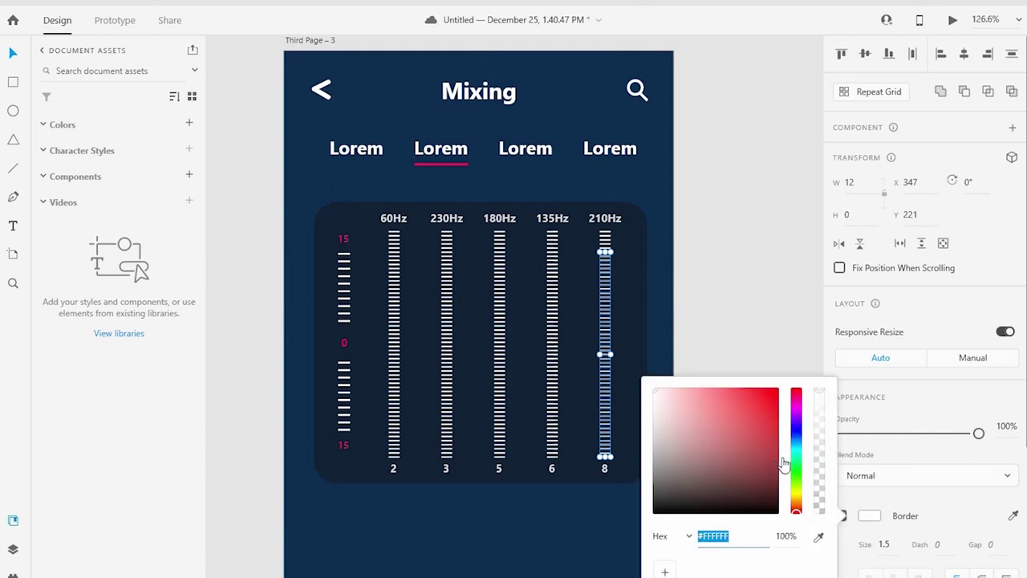
pyautogui.click(820, 539)
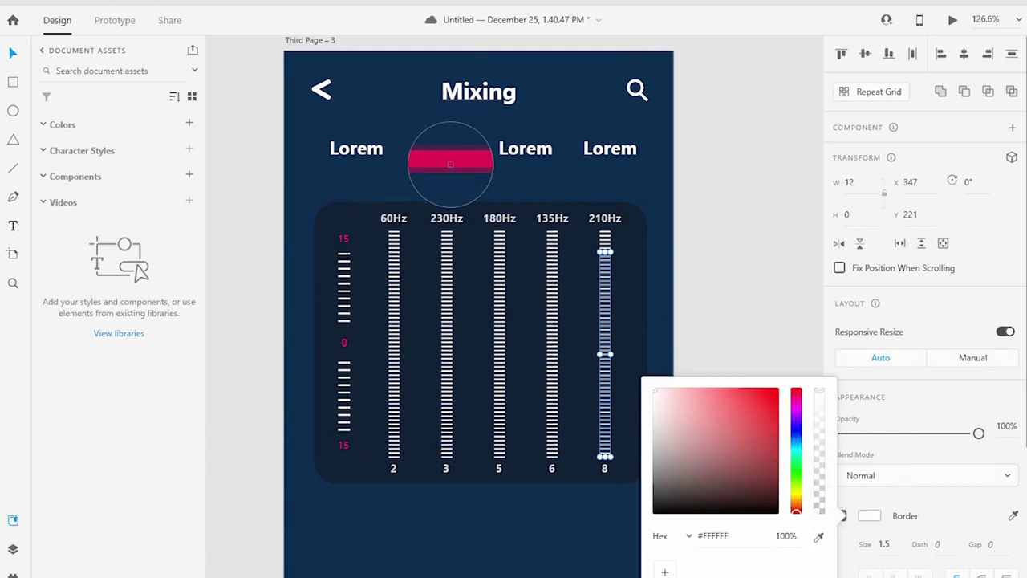
pyautogui.click(444, 164)
pyautogui.click(733, 301)
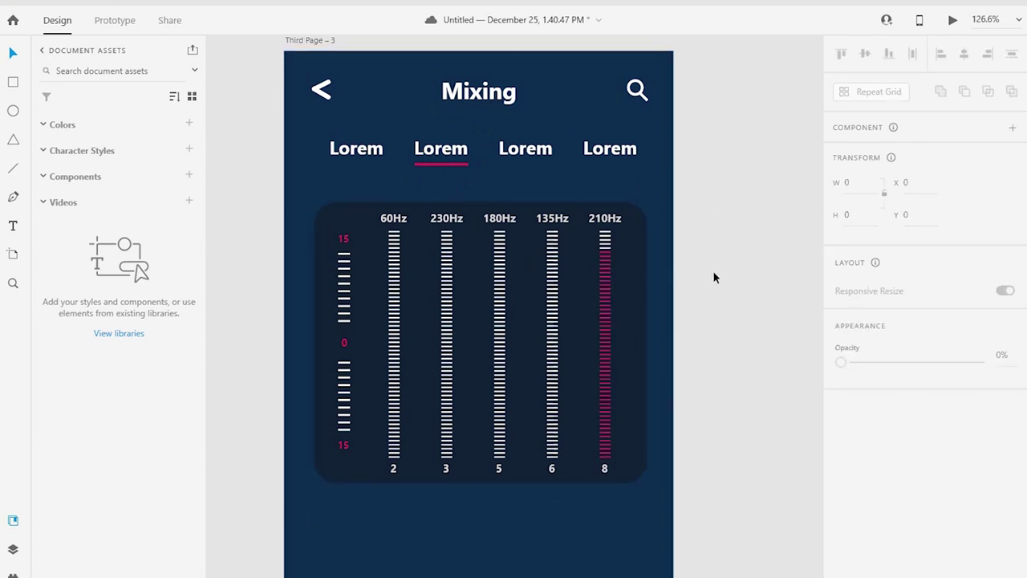
# - Colour the 135Hz column's lines pink with the eyedropper
pyautogui.moveTo(713, 272); pyautogui.dragTo(536, 472)
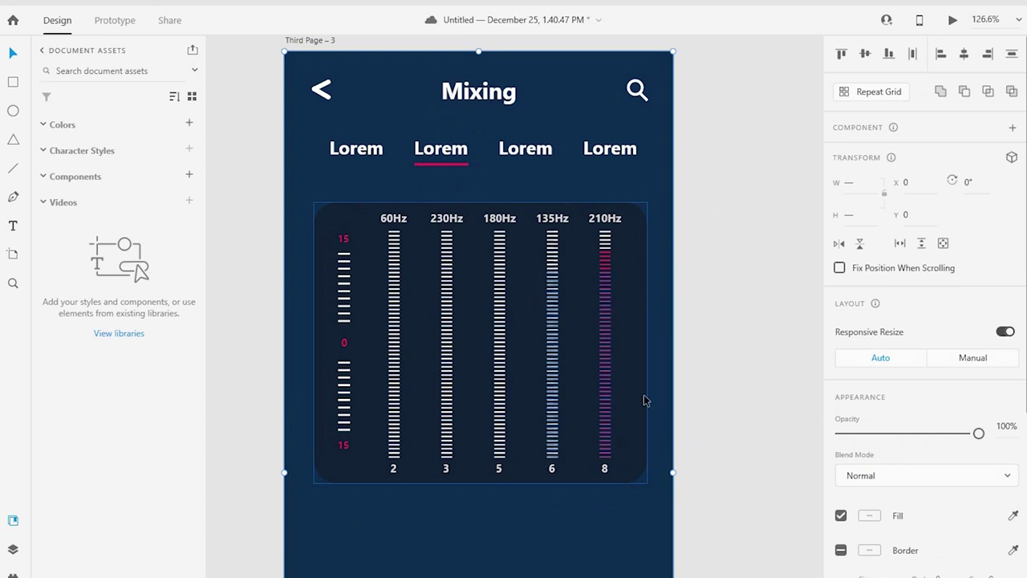
pyautogui.moveTo(686, 277); pyautogui.dragTo(548, 461)
pyautogui.click(1013, 515)
pyautogui.click(609, 345)
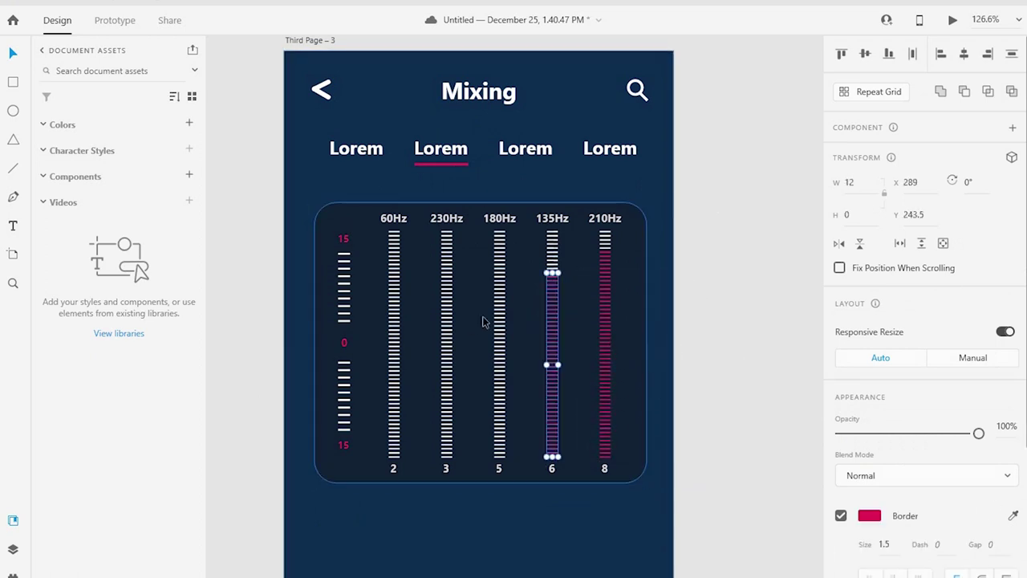
pyautogui.click(482, 281)
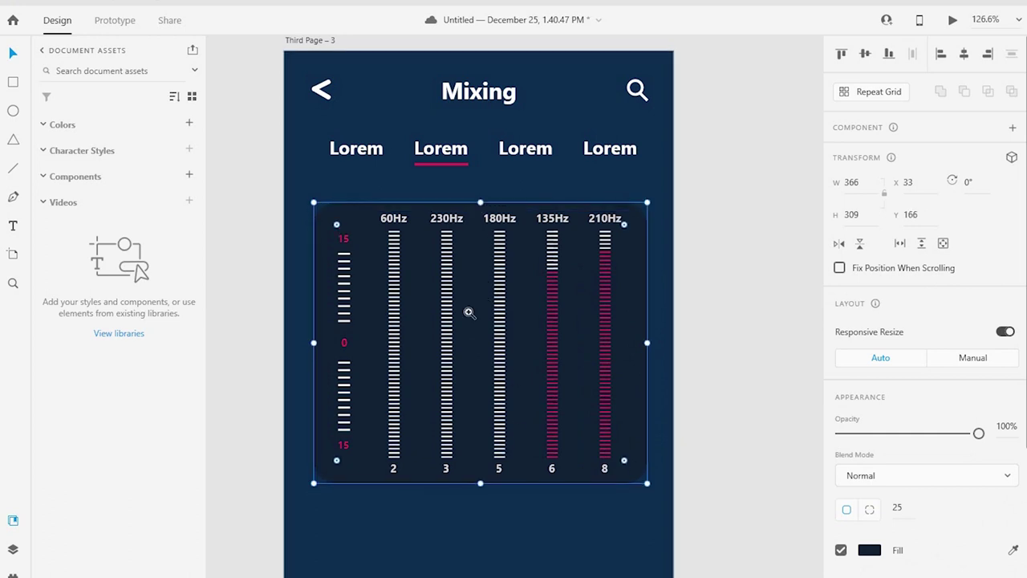
# - Colour the lower lines of the 180Hz column pink
pyautogui.scroll(3, 468, 312)
pyautogui.moveTo(547, 414)
pyautogui.mouseDown()
pyautogui.moveTo(369, 414)
pyautogui.moveTo(509, 414)
pyautogui.mouseUp()
pyautogui.doubleClick(418, 479)
pyautogui.moveTo(426, 470); pyautogui.dragTo(425, 263)
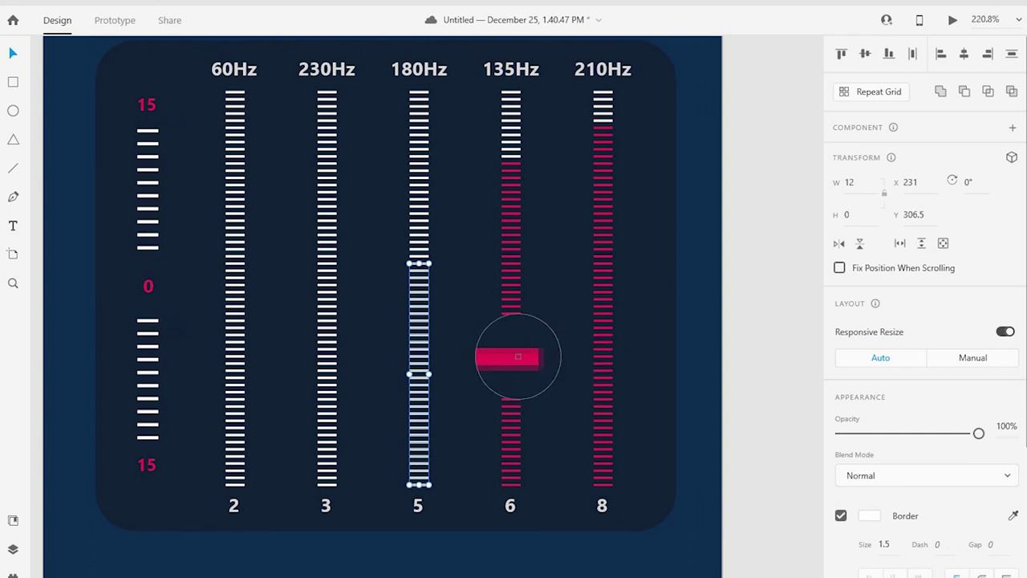
pyautogui.click(517, 356)
# - Colour the 60Hz column's lines pink, sampled from the 135Hz lines
pyautogui.hscroll(-3, 540, 380)
pyautogui.hscroll(-3, 449, 321)
pyautogui.click(385, 282)
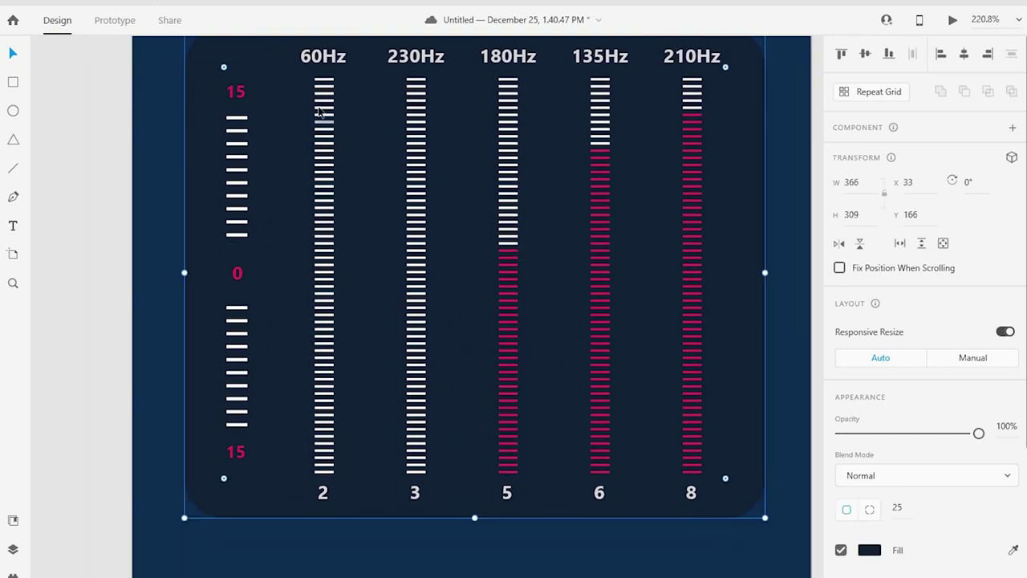
pyautogui.scroll(-3, 319, 112)
pyautogui.scroll(-2, 396, 201)
pyautogui.click(231, 168)
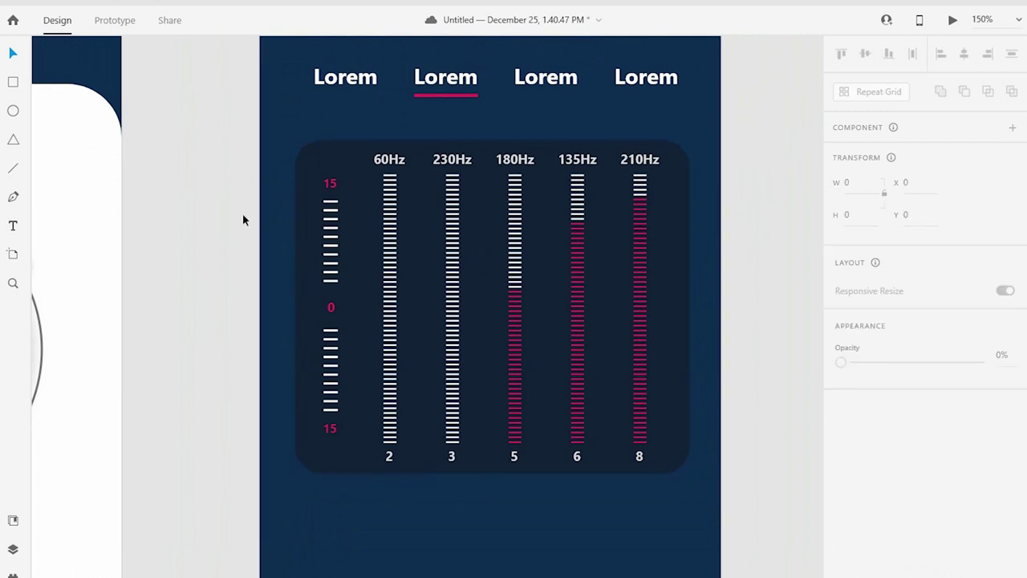
pyautogui.moveTo(240, 207); pyautogui.dragTo(419, 435)
pyautogui.moveTo(216, 195); pyautogui.dragTo(358, 442)
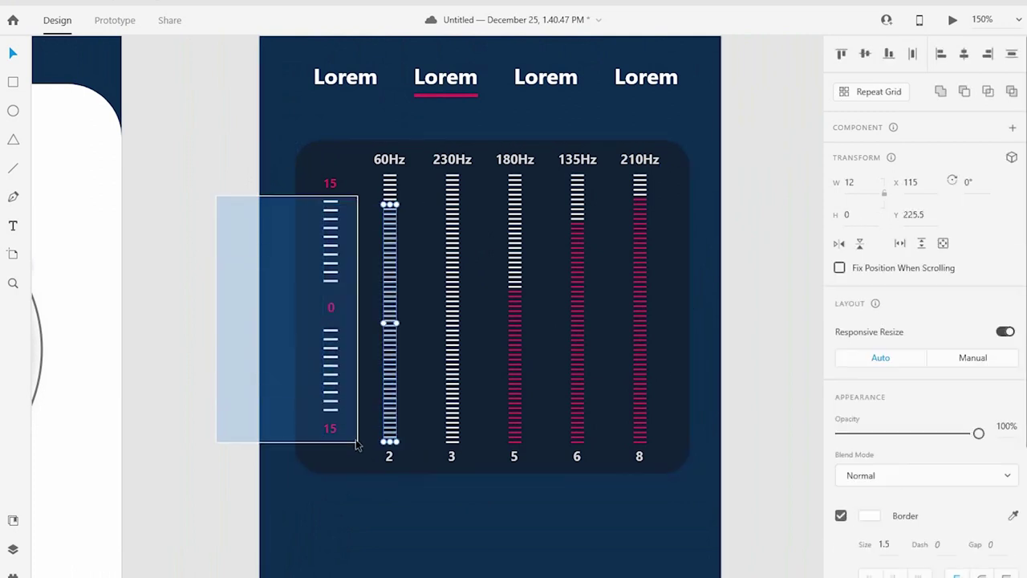
pyautogui.click(1013, 518)
pyautogui.click(581, 298)
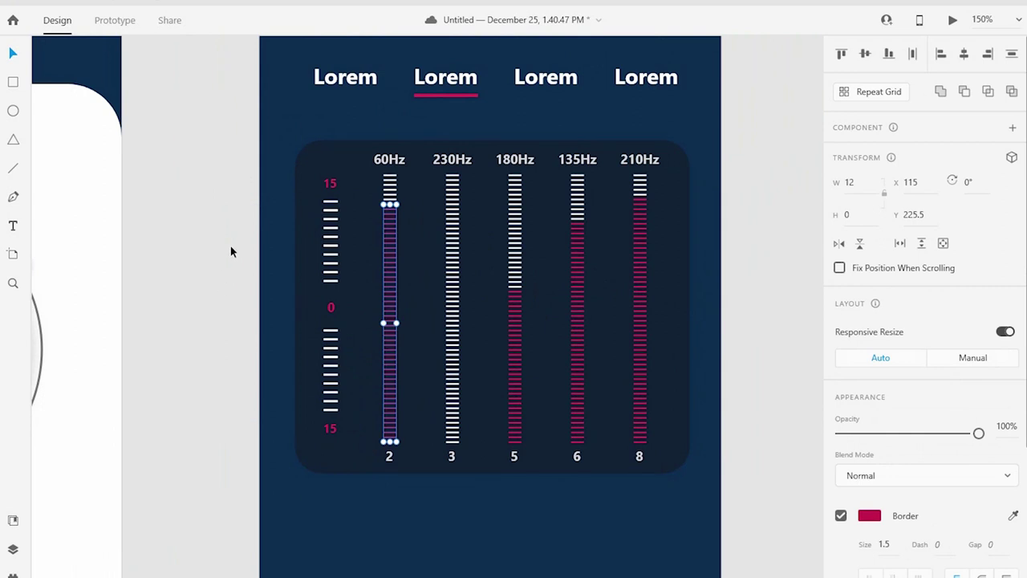
# - Isolate the 60Hz and 230Hz line stacks without the left scale and zoom in
pyautogui.moveTo(230, 246); pyautogui.dragTo(478, 454)
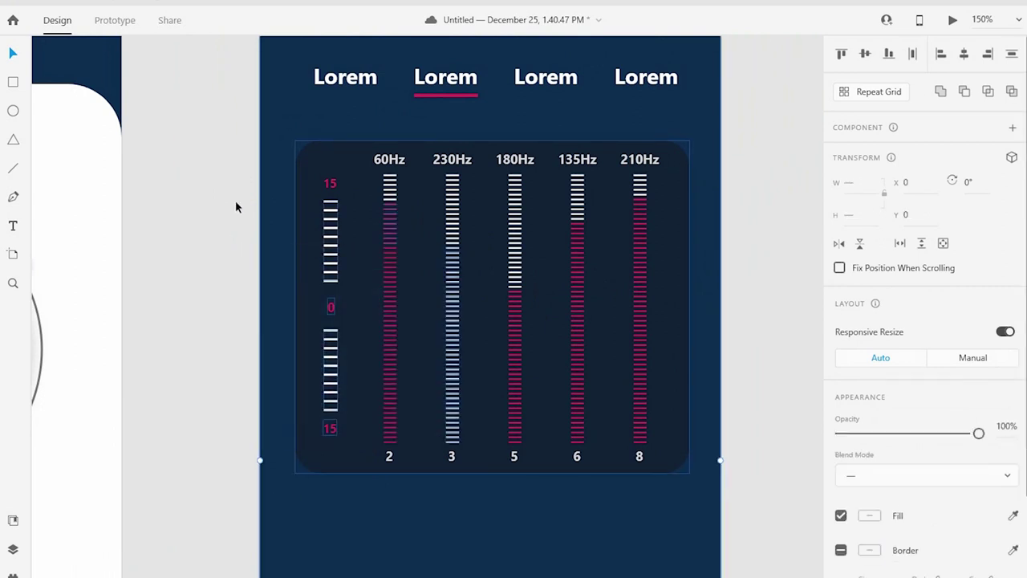
pyautogui.moveTo(245, 197); pyautogui.dragTo(427, 453)
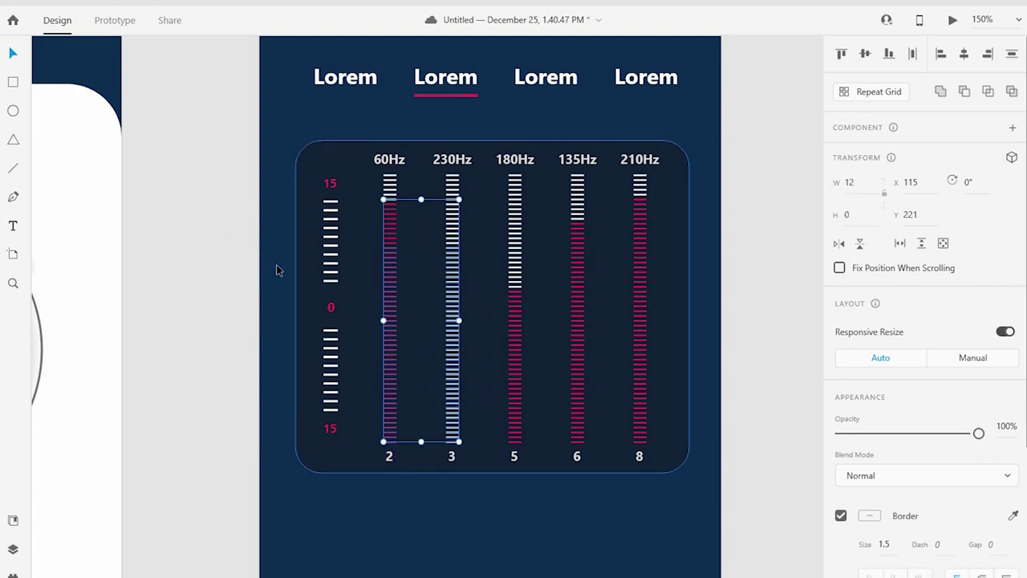
pyautogui.moveTo(242, 246); pyautogui.dragTo(418, 451)
pyautogui.moveTo(218, 287); pyautogui.dragTo(311, 344)
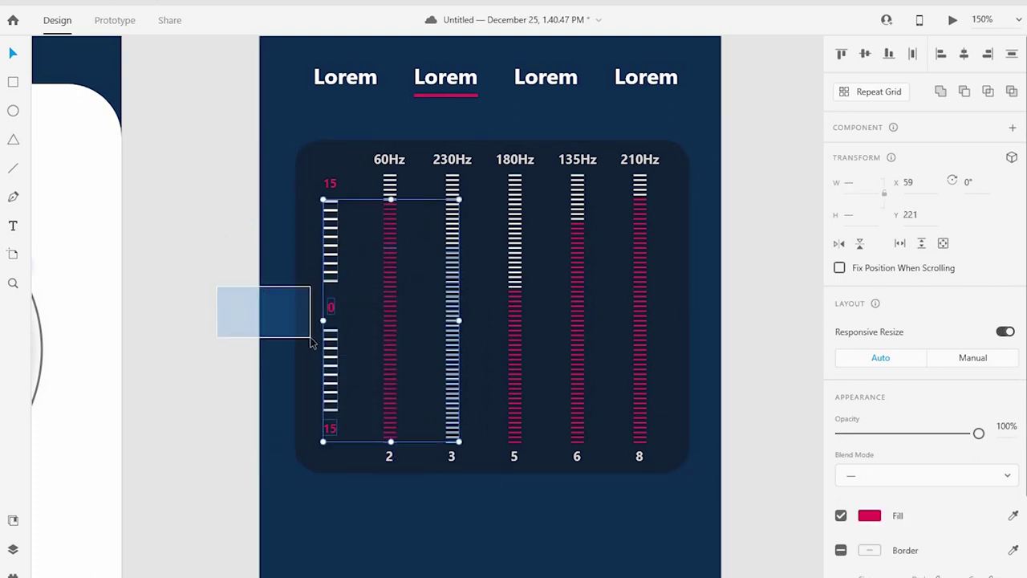
pyautogui.click(329, 302)
pyautogui.doubleClick(332, 268)
pyautogui.click(331, 265)
pyautogui.doubleClick(329, 331)
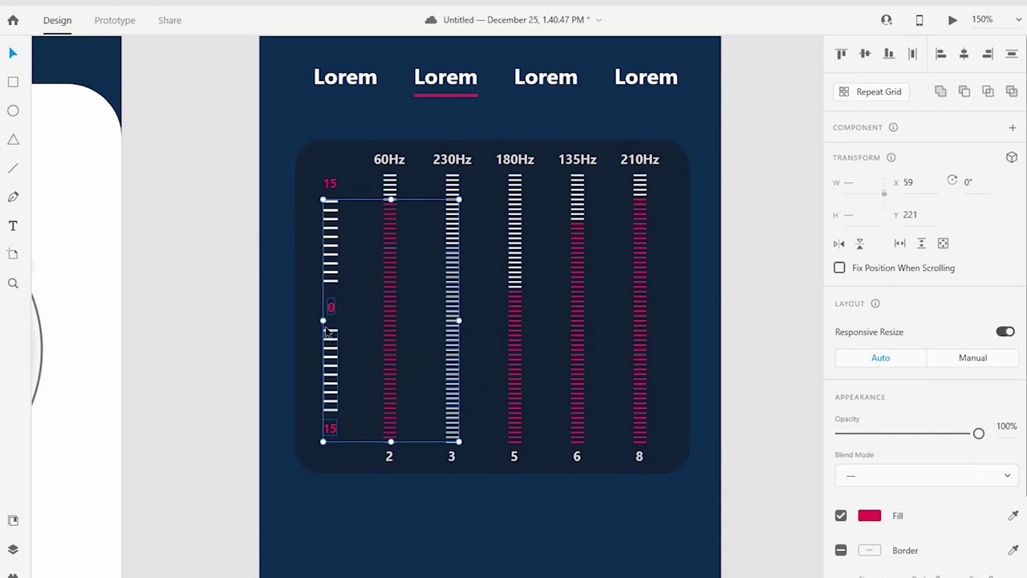
pyautogui.keyDown('shift'); pyautogui.click(335, 404); pyautogui.keyUp('shift')
pyautogui.moveTo(321, 169); pyautogui.dragTo(550, 465)
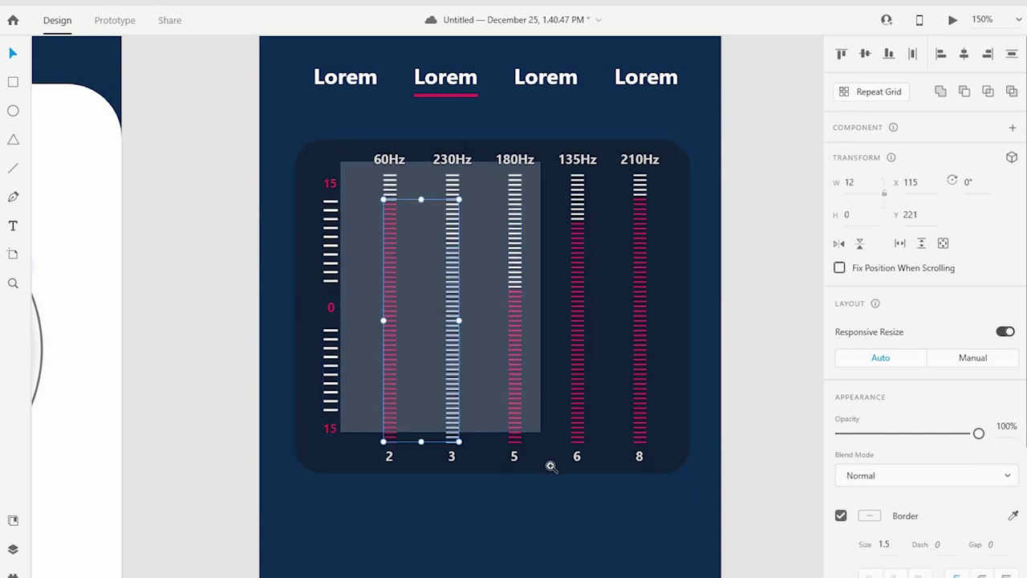
pyautogui.moveTo(333, 142); pyautogui.dragTo(334, 216)
# - Recolour the 230Hz column's lines with the bright magenta sampled from the 60Hz column
pyautogui.keyDown('shift'); pyautogui.click(342, 506); pyautogui.keyUp('shift')
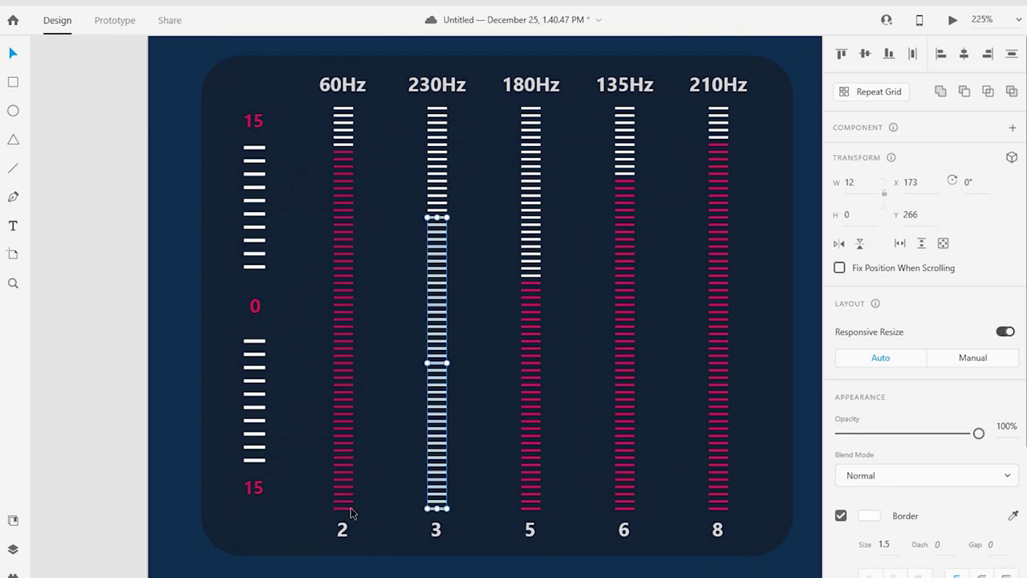
pyautogui.click(1012, 515)
pyautogui.click(535, 325)
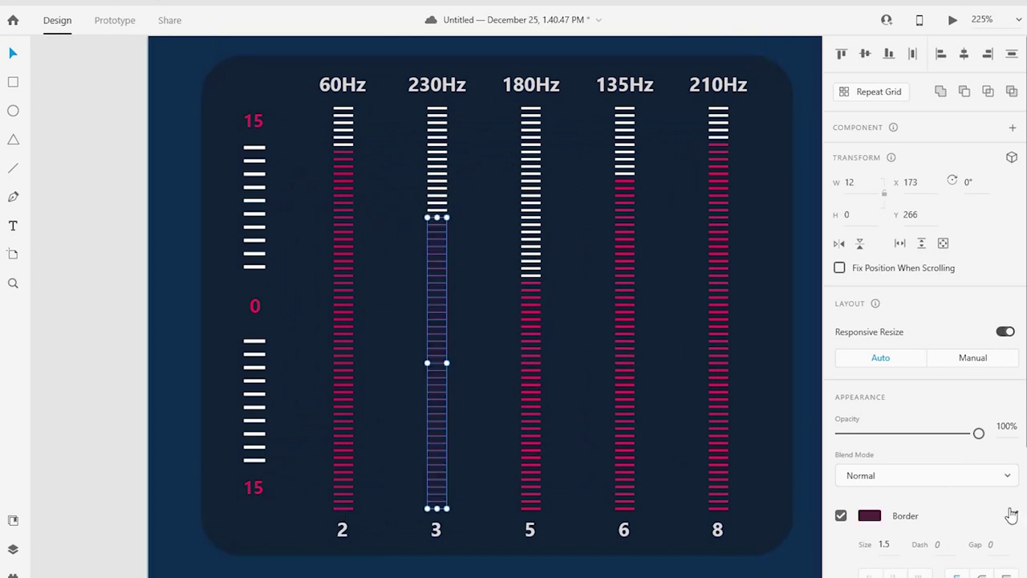
pyautogui.click(340, 295)
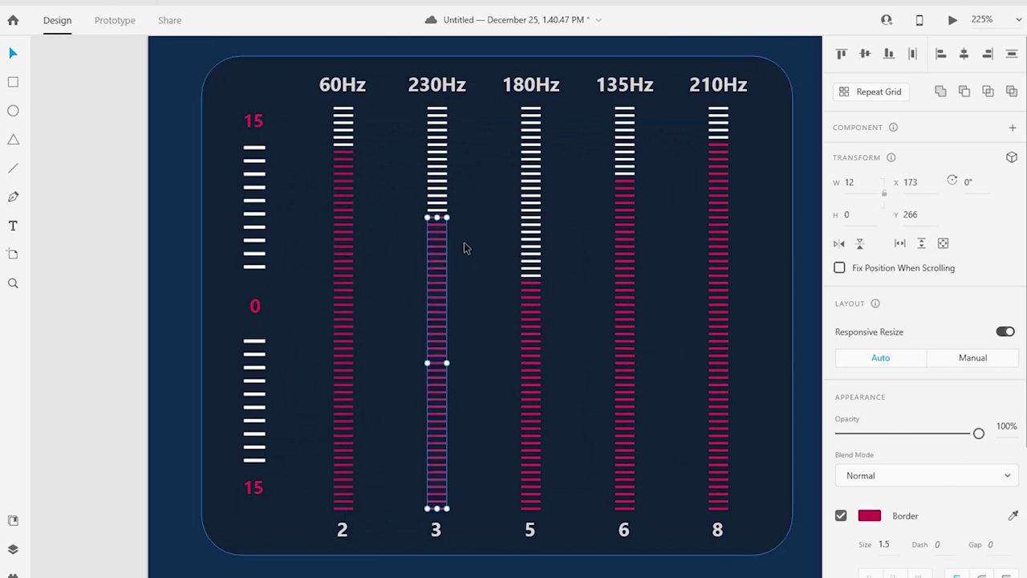
pyautogui.click(149, 194)
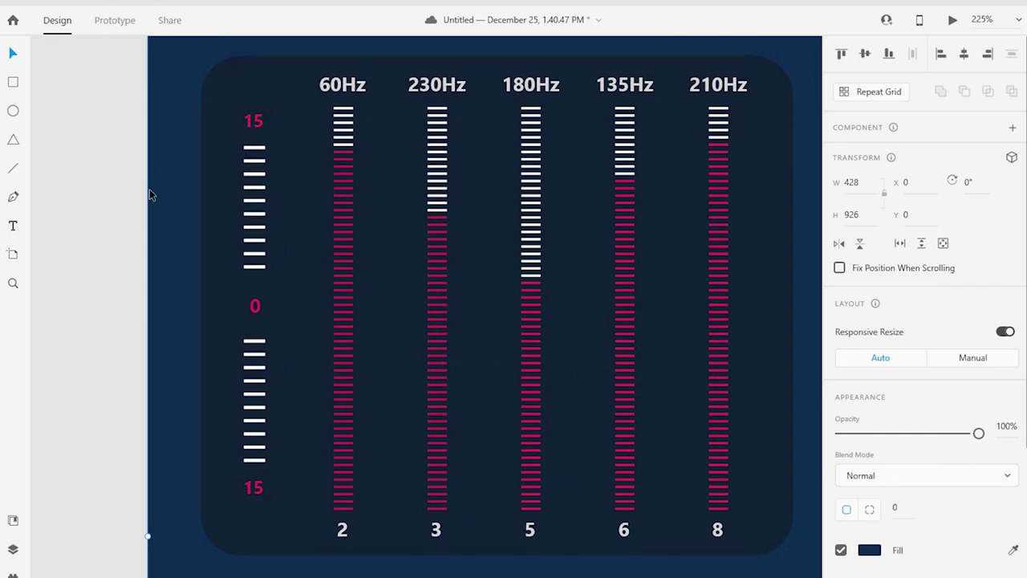
pyautogui.hotkey('ctrl', '1')
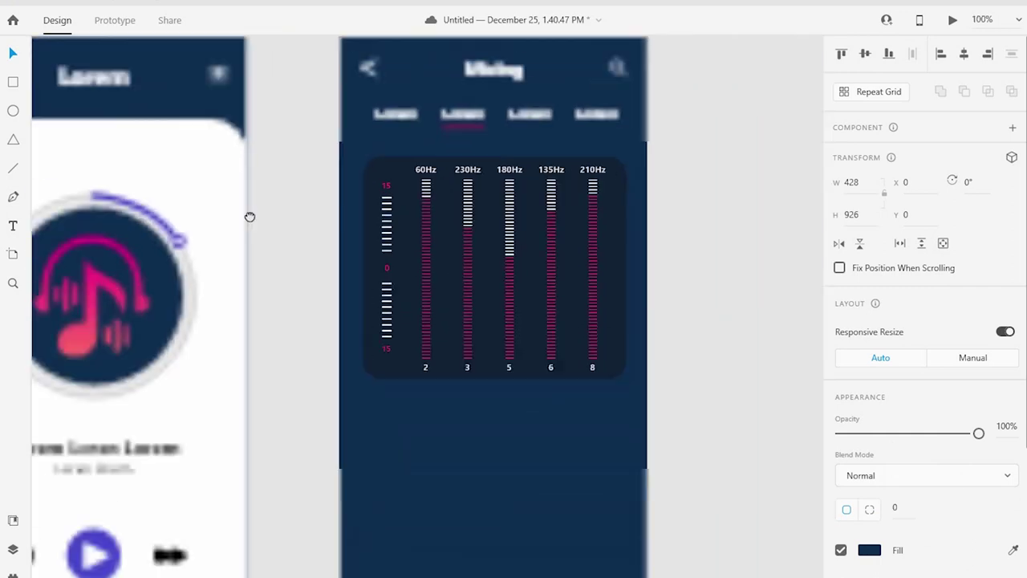
# - Copy the progress-arc knob onto the 60Hz slider and fill it with the sliders' pink
pyautogui.click(221, 267)
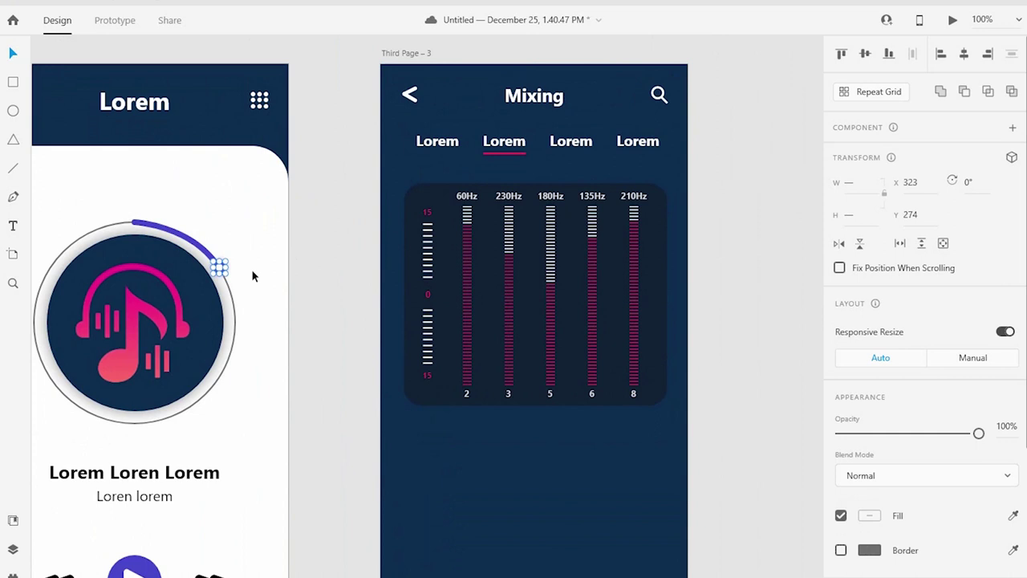
pyautogui.moveTo(470, 230); pyautogui.dragTo(468, 231)
pyautogui.scroll(5, 482, 213)
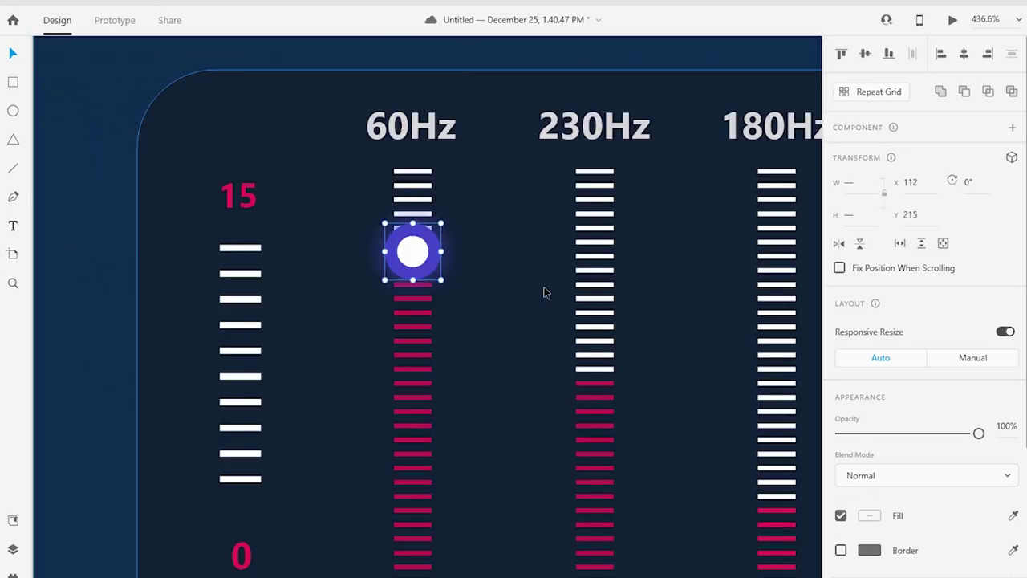
pyautogui.click(446, 268)
pyautogui.click(1012, 515)
pyautogui.click(600, 399)
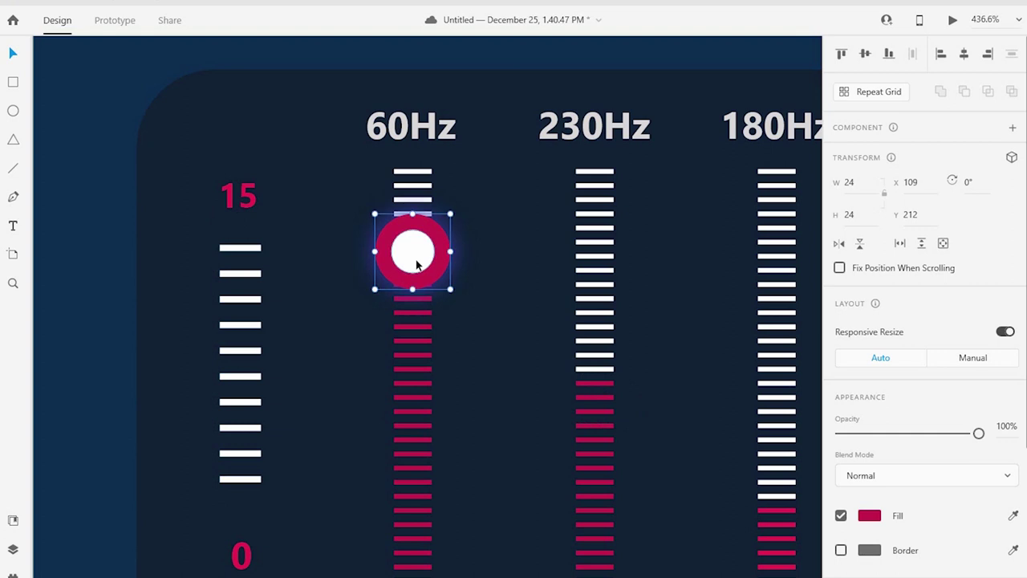
# - Make the knob's inner circle pink and its outer ring black #000000
pyautogui.doubleClick(416, 266)
pyautogui.click(1012, 515)
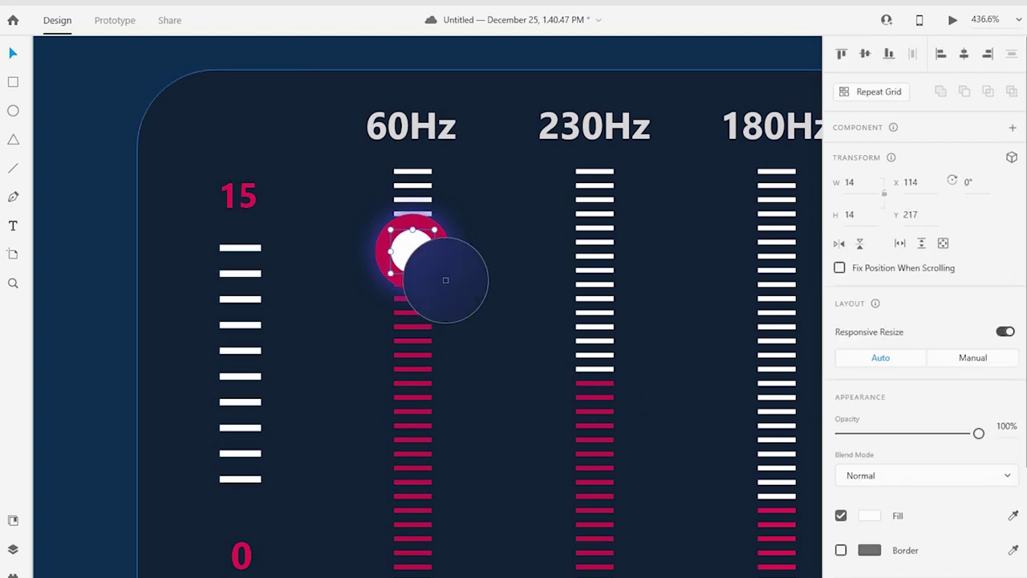
pyautogui.click(393, 277)
pyautogui.press('Escape')
pyautogui.click(869, 515)
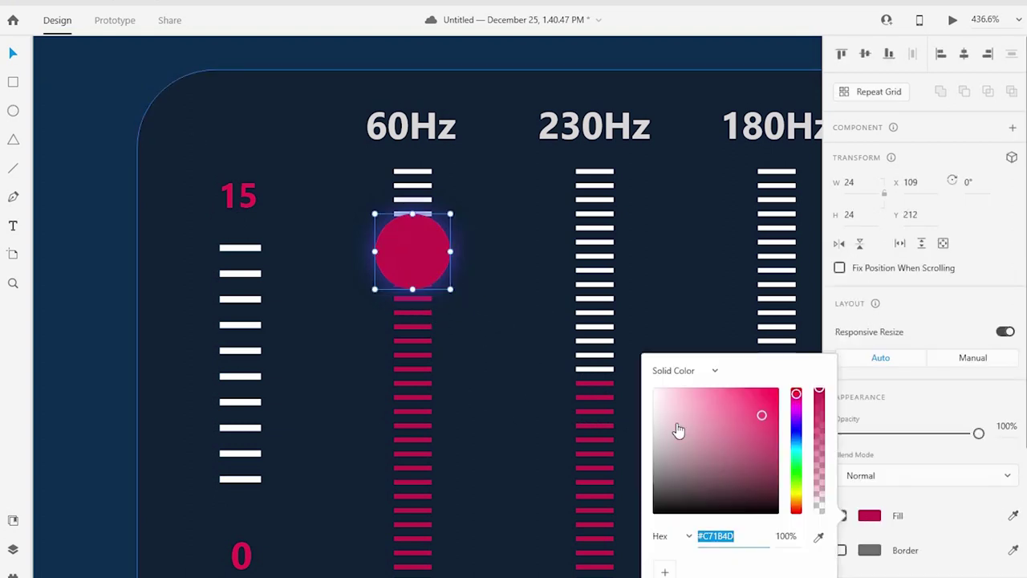
pyautogui.write('000000')
pyautogui.click(416, 259)
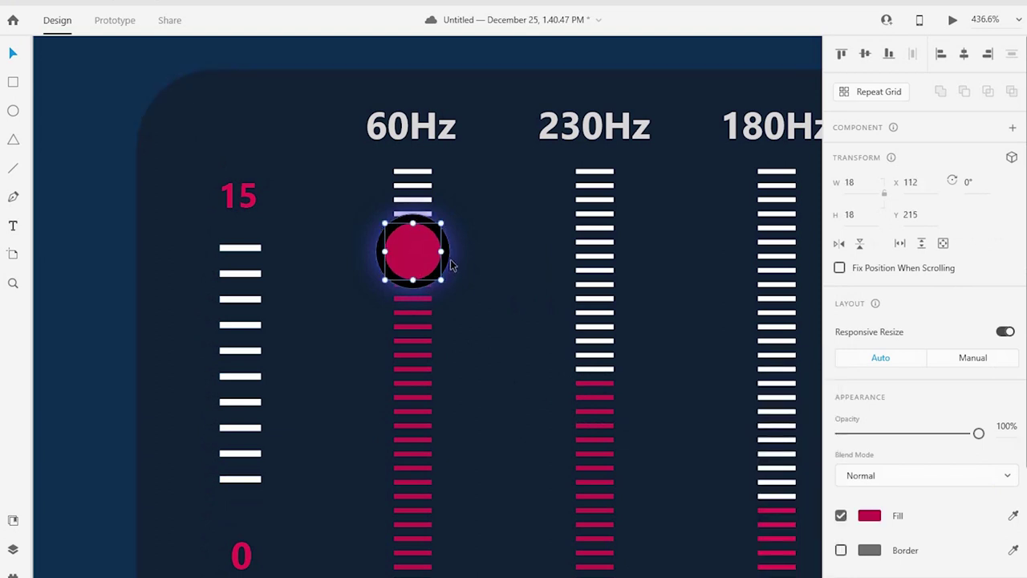
# - Set the knob's drop shadow colour to #000000
pyautogui.scroll(-5, 910, 503)
pyautogui.click(869, 468)
pyautogui.write('000000')
pyautogui.click(420, 289)
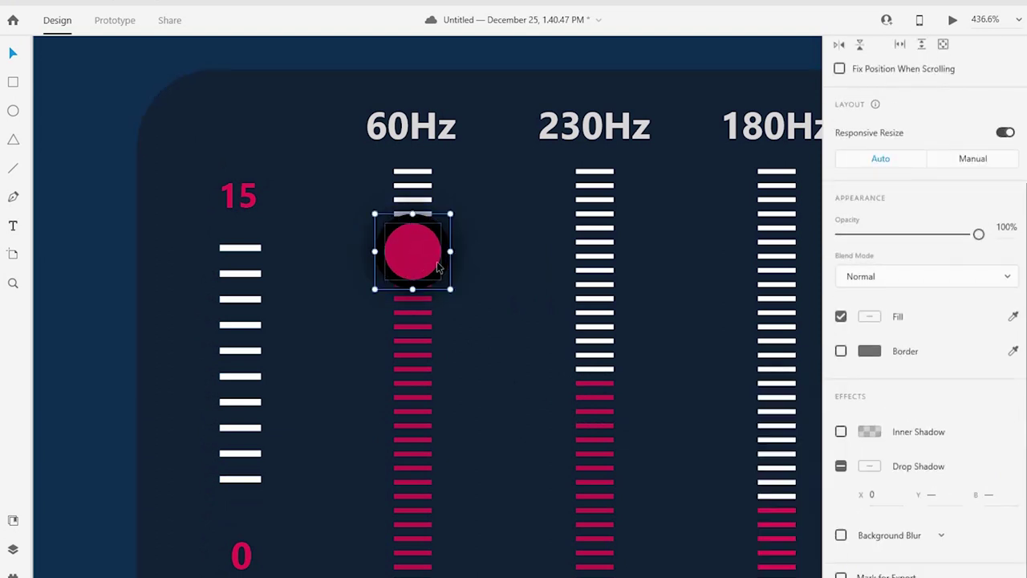
pyautogui.doubleClick(436, 268)
pyautogui.press('Escape')
# - Alt-drag copies of the knob onto the other four sliders
pyautogui.scroll(-5, 503, 293)
pyautogui.moveTo(393, 204)
pyautogui.mouseDown()
pyautogui.moveTo(419, 239)
pyautogui.moveTo(445, 231)
pyautogui.moveTo(535, 290)
pyautogui.moveTo(618, 199)
pyautogui.moveTo(696, 172)
pyautogui.moveTo(695, 163)
pyautogui.mouseUp()
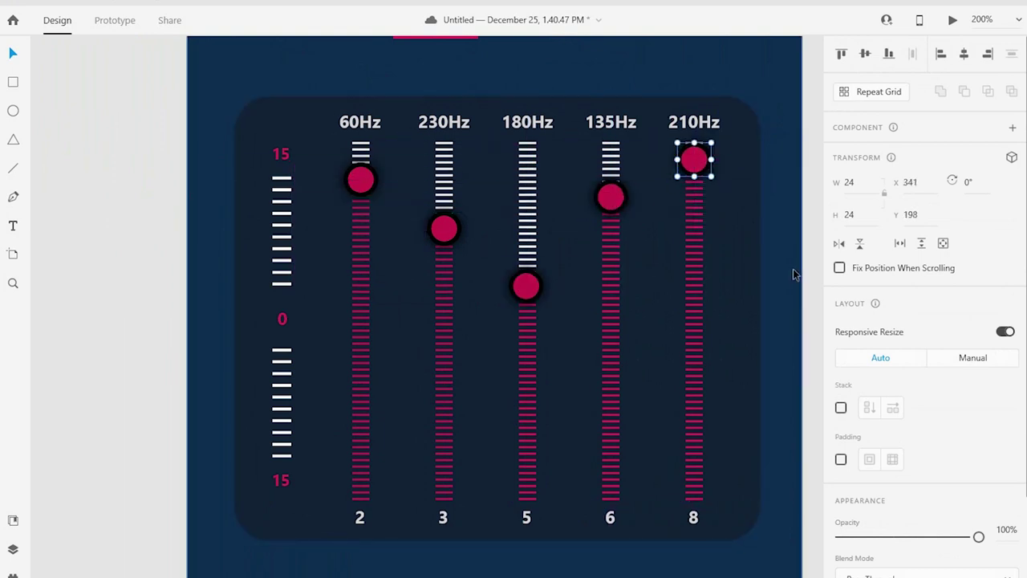
pyautogui.click(792, 268)
# - Draw a pen curve from the 60Hz to the 230Hz knob, bordered in the knobs' crimson
pyautogui.click(13, 199)
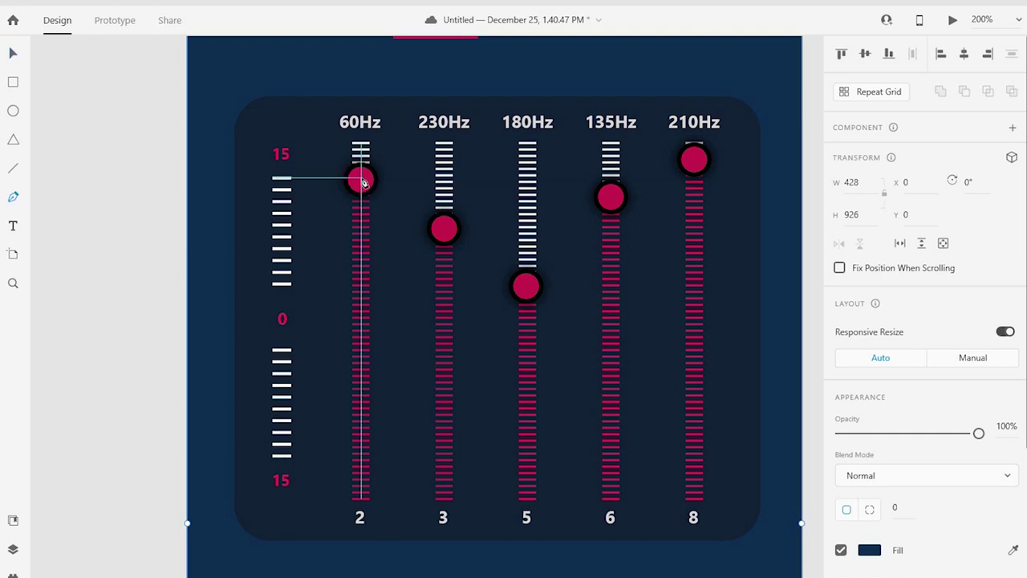
pyautogui.click(361, 179)
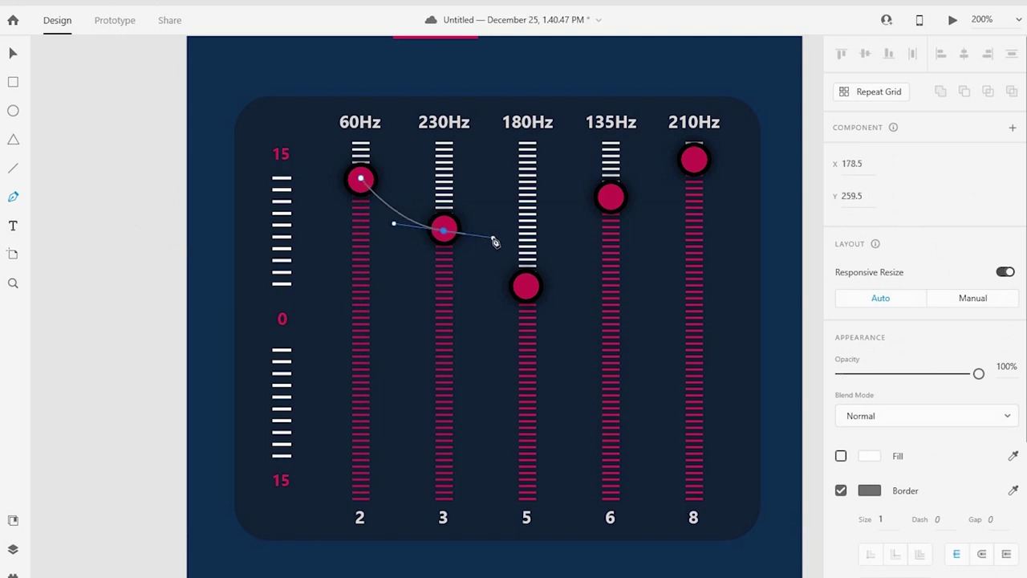
pyautogui.click(15, 54)
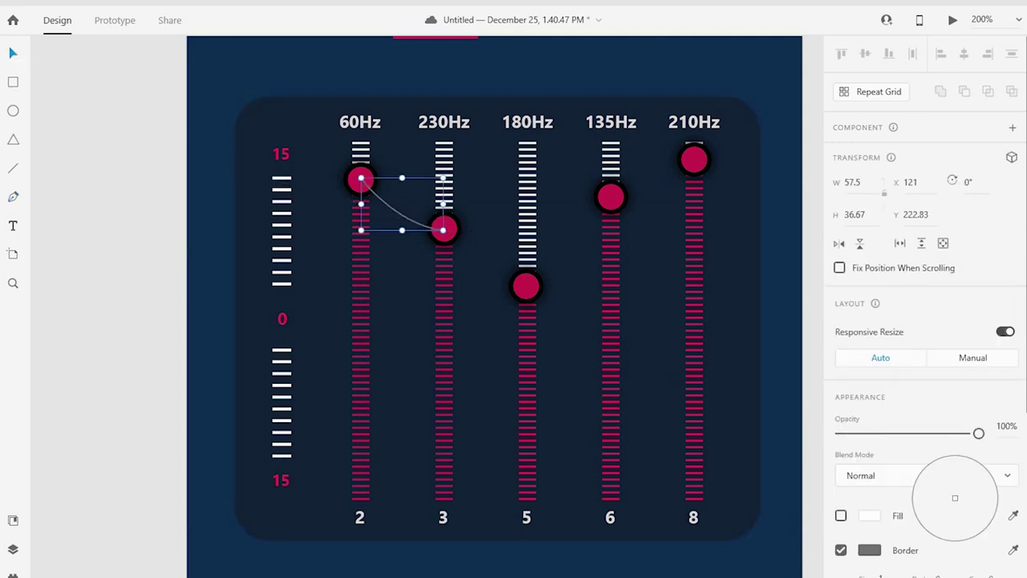
pyautogui.click(1012, 516)
pyautogui.click(610, 374)
pyautogui.hotkey('ctrl', 'z')
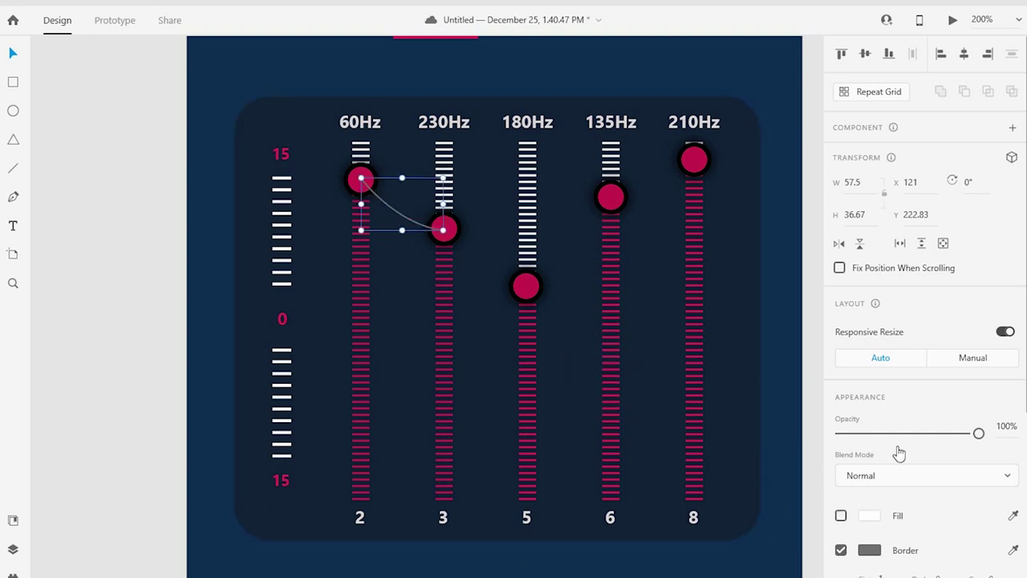
pyautogui.click(869, 550)
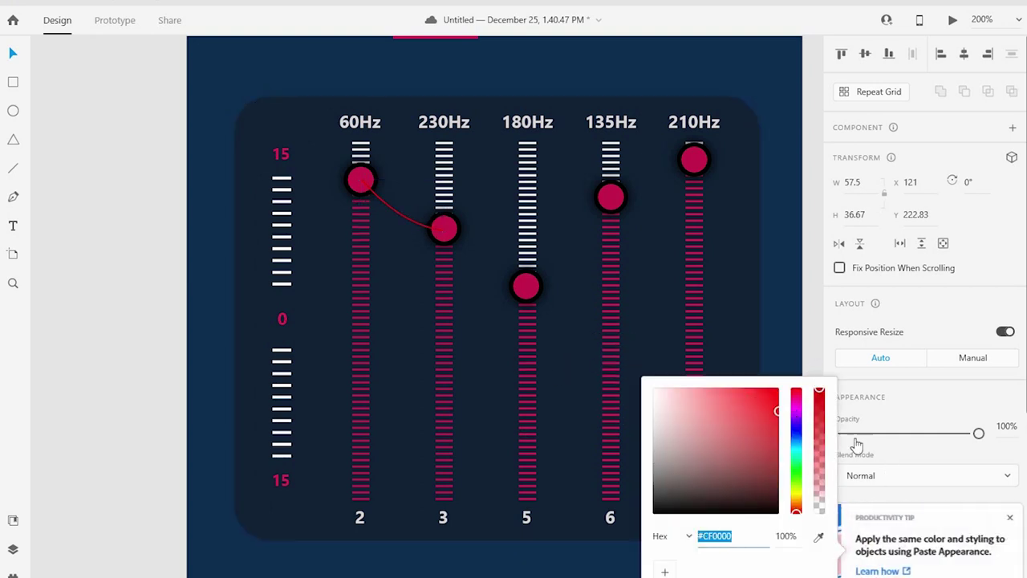
pyautogui.click(1010, 520)
pyautogui.click(1013, 550)
pyautogui.click(449, 227)
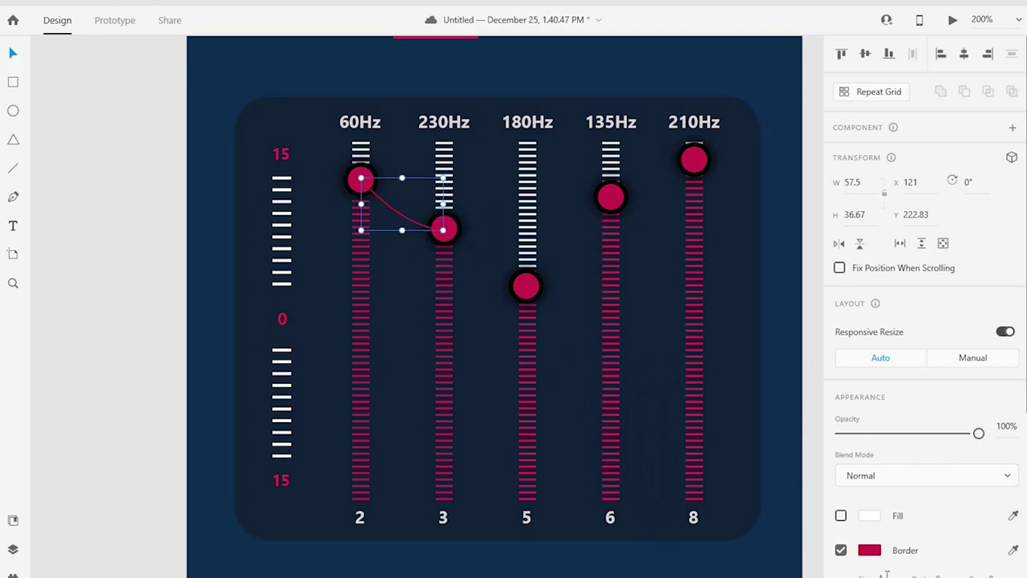
# - Extend the curve through the 180Hz, 135Hz and 210Hz knobs
pyautogui.click(117, 303)
pyautogui.click(370, 188)
pyautogui.click(457, 228)
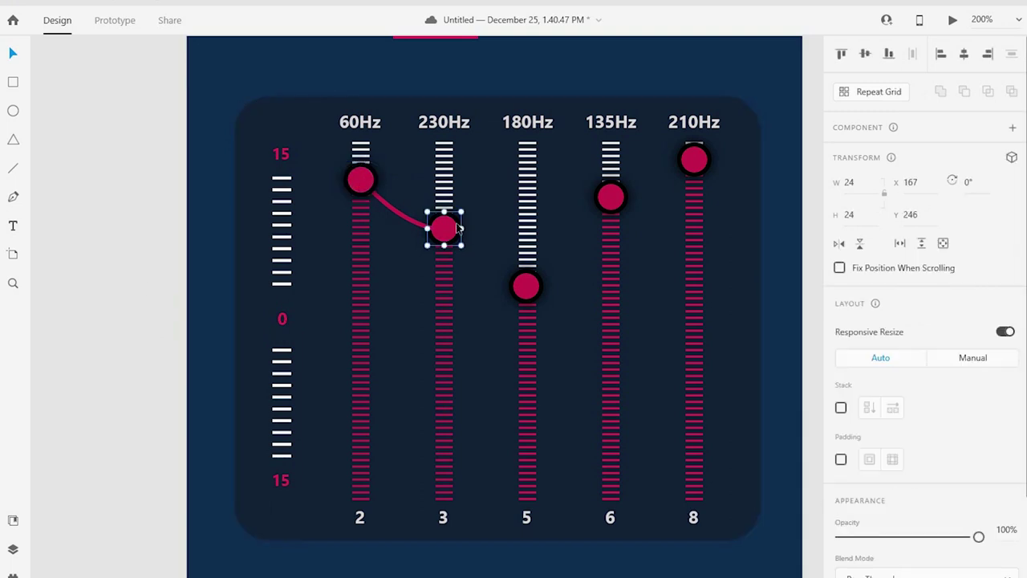
pyautogui.press('p')
pyautogui.click(499, 282)
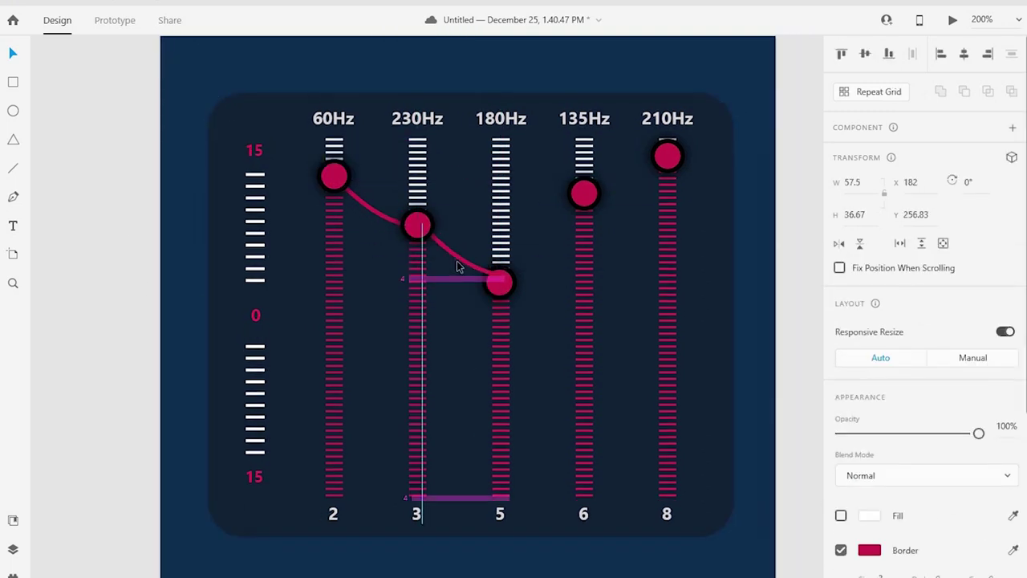
pyautogui.press('Escape')
pyautogui.click(506, 281)
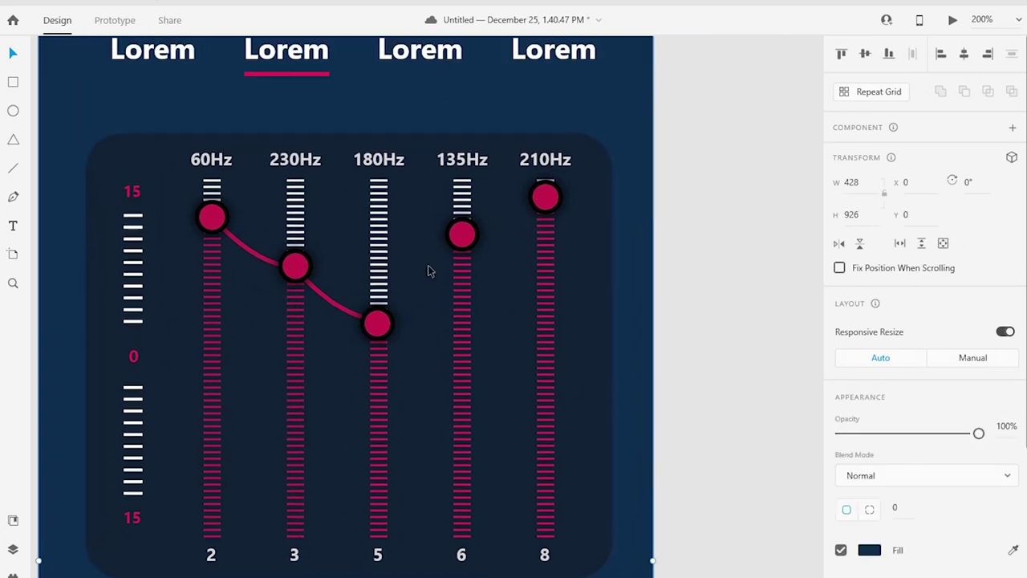
pyautogui.click(378, 322)
pyautogui.click(460, 236)
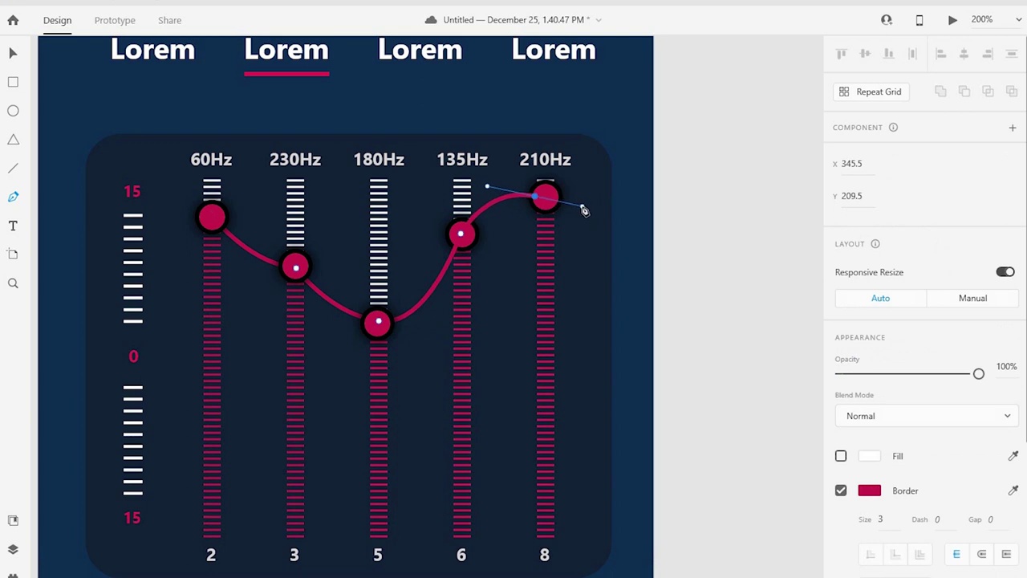
pyautogui.click(13, 53)
# - Deselect the finished curve and zoom out to see both screens
pyautogui.click(728, 377)
pyautogui.click(469, 243)
pyautogui.keyDown('shift'); pyautogui.click(554, 199); pyautogui.keyUp('shift')
pyautogui.press('Escape')
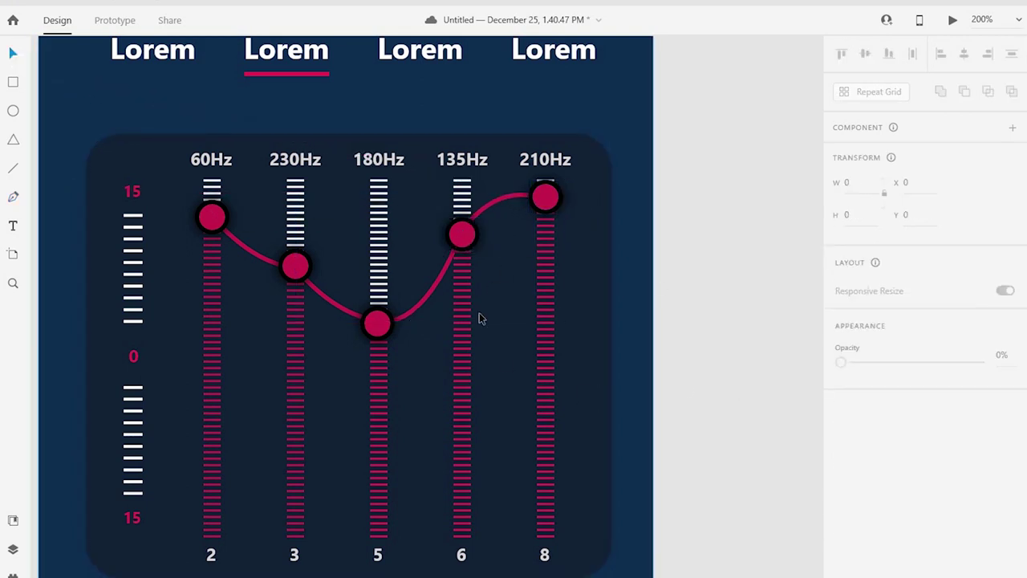
pyautogui.scroll(-5, 489, 337)
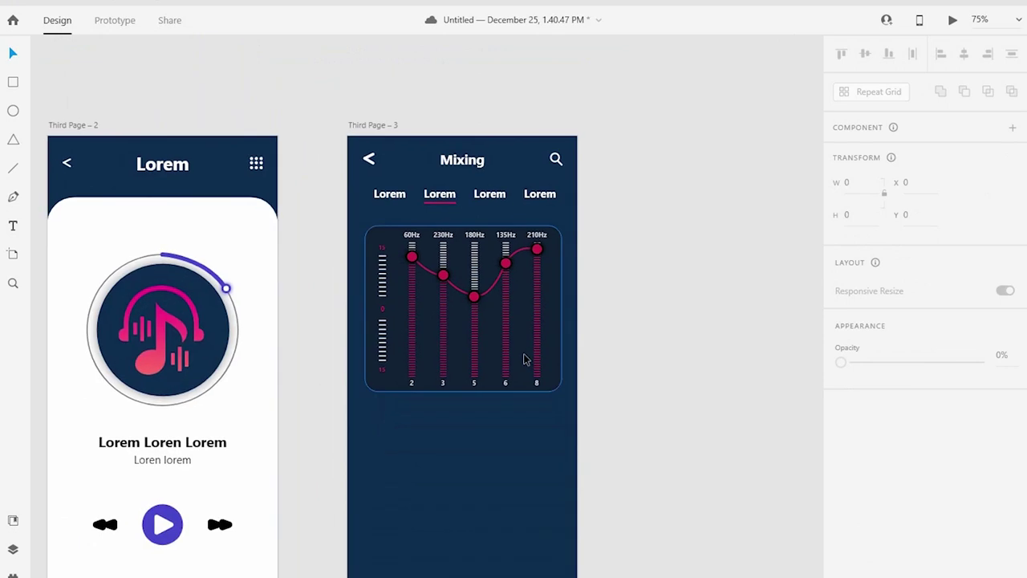
# - Draw a 158 × 158 circle below the equalizer on the Mixing screen
pyautogui.moveTo(675, 368); pyautogui.dragTo(689, 310)
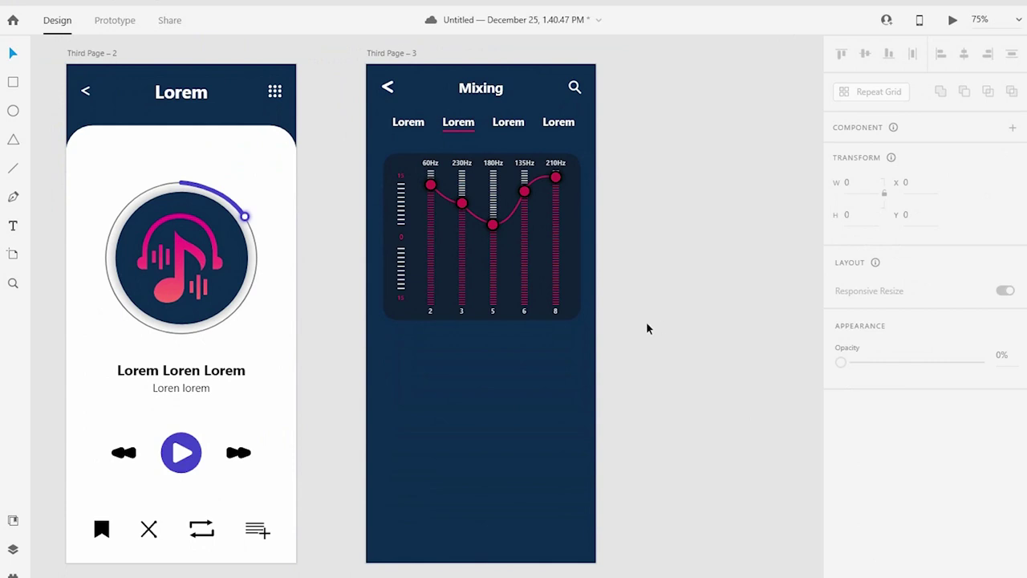
pyautogui.moveTo(369, 187); pyautogui.dragTo(696, 457)
pyautogui.press('e')
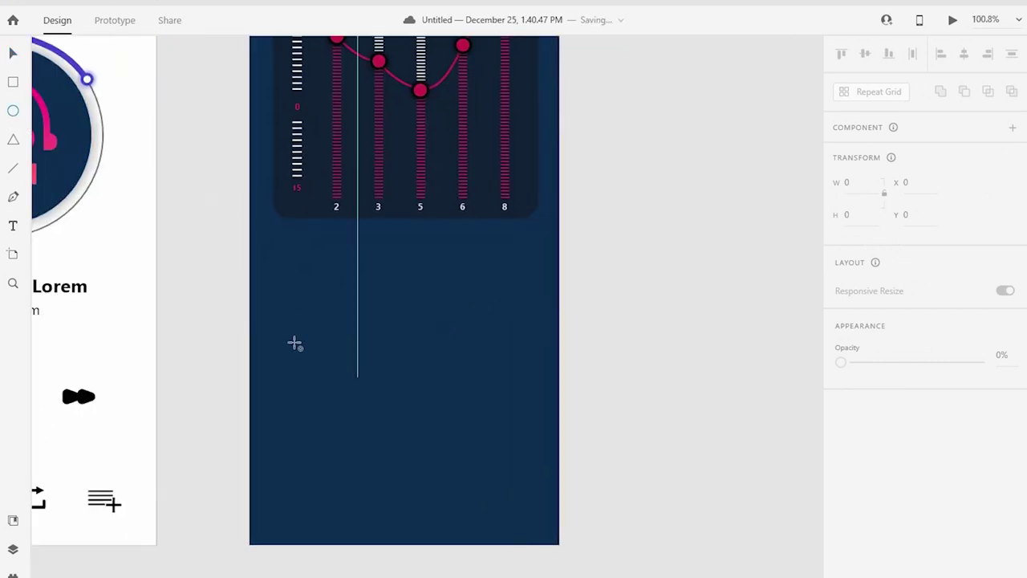
pyautogui.moveTo(336, 325); pyautogui.dragTo(402, 389)
pyautogui.click(13, 53)
pyautogui.moveTo(323, 328); pyautogui.dragTo(465, 329)
pyautogui.hotkey('ctrl', 'z')
pyautogui.moveTo(401, 389); pyautogui.dragTo(388, 375)
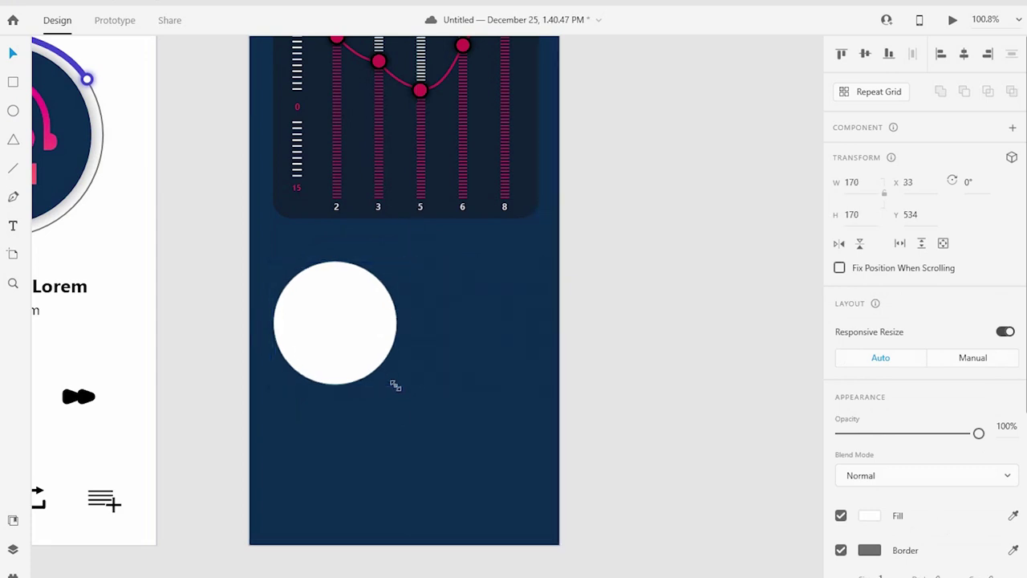
# - Remove the circle's border and fill it with the background's dark navy
pyautogui.click(839, 550)
pyautogui.click(1012, 515)
pyautogui.click(396, 161)
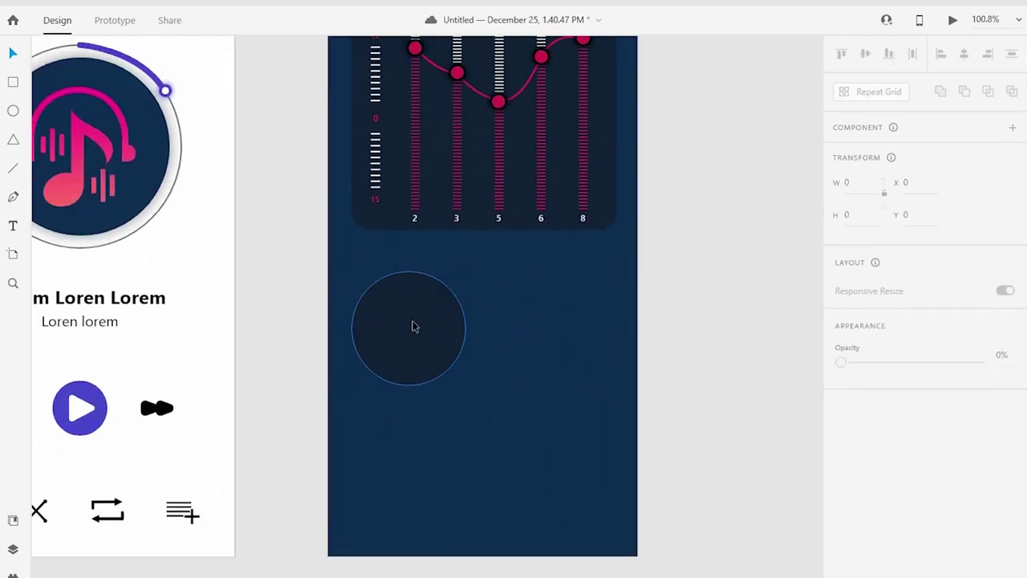
pyautogui.click(413, 324)
pyautogui.scroll(2, 566, 410)
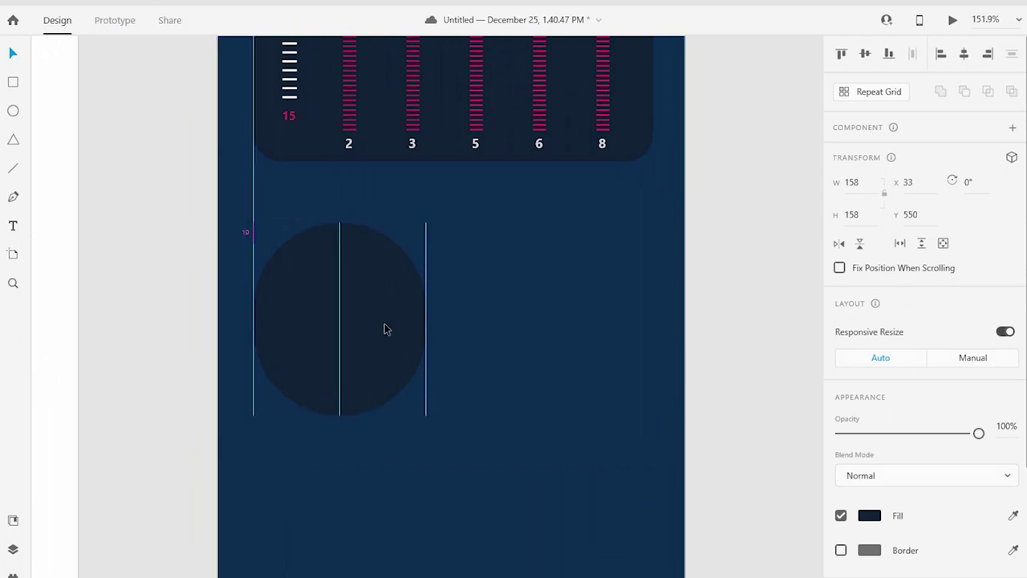
# - Add a pink square inside the dark circle, centred and shrunk around its middle
pyautogui.press('r')
pyautogui.moveTo(408, 243); pyautogui.dragTo(271, 380)
pyautogui.click(1013, 515)
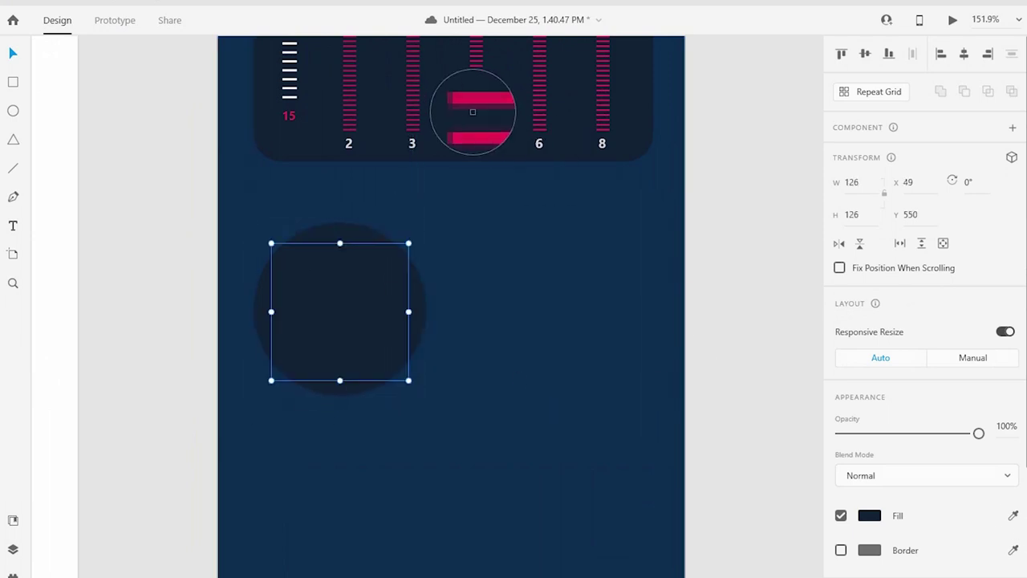
pyautogui.click(475, 120)
pyautogui.moveTo(392, 338); pyautogui.dragTo(393, 335)
pyautogui.moveTo(409, 377); pyautogui.dragTo(403, 371)
# - Place eight small white dots evenly around the dial's ring
pyautogui.press('e')
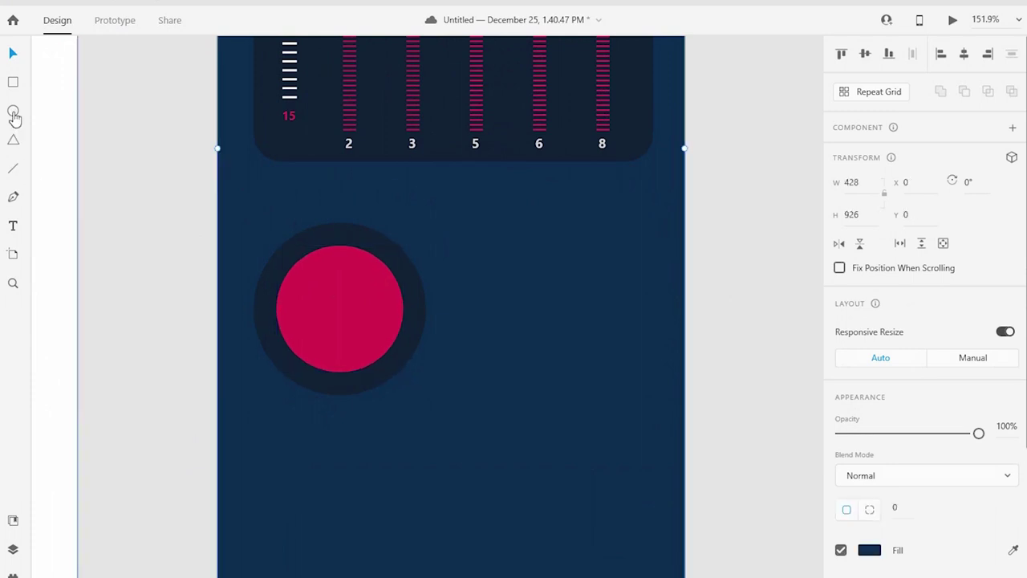
pyautogui.keyDown('ctrl'); pyautogui.scroll(2, 374, 230); pyautogui.keyUp('ctrl')
pyautogui.moveTo(369, 224); pyautogui.dragTo(387, 237)
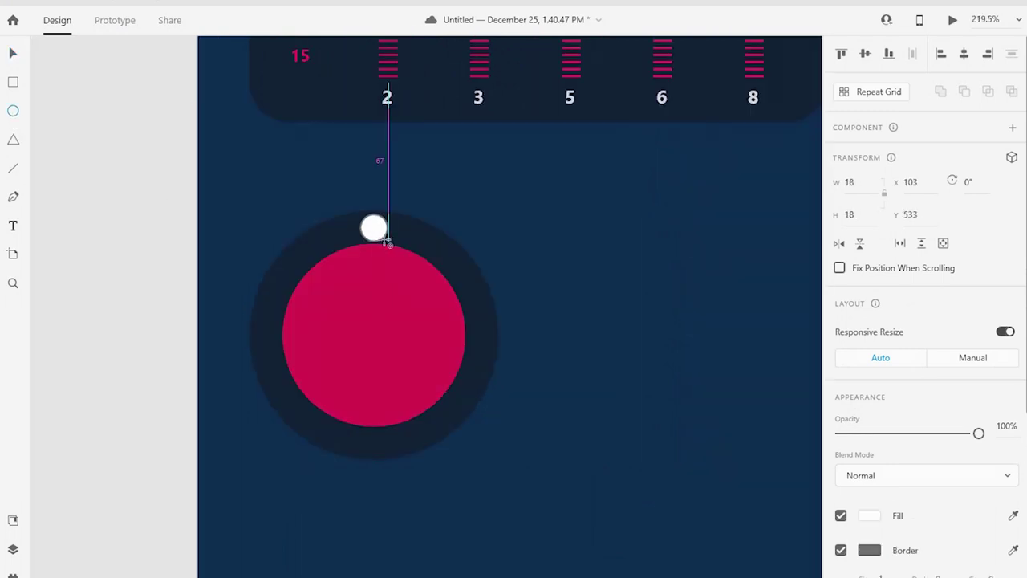
pyautogui.moveTo(374, 228)
pyautogui.keyDown('alt'); pyautogui.mouseDown()
pyautogui.moveTo(269, 335)
pyautogui.moveTo(374, 442)
pyautogui.mouseUp(); pyautogui.keyUp('alt')
pyautogui.moveTo(268, 337)
pyautogui.keyDown('alt'); pyautogui.mouseDown()
pyautogui.moveTo(302, 418)
pyautogui.moveTo(303, 251)
pyautogui.moveTo(465, 251)
pyautogui.mouseUp(); pyautogui.keyUp('alt')
pyautogui.keyDown('alt'); pyautogui.moveTo(465, 251); pyautogui.dragTo(466, 418); pyautogui.keyUp('alt')
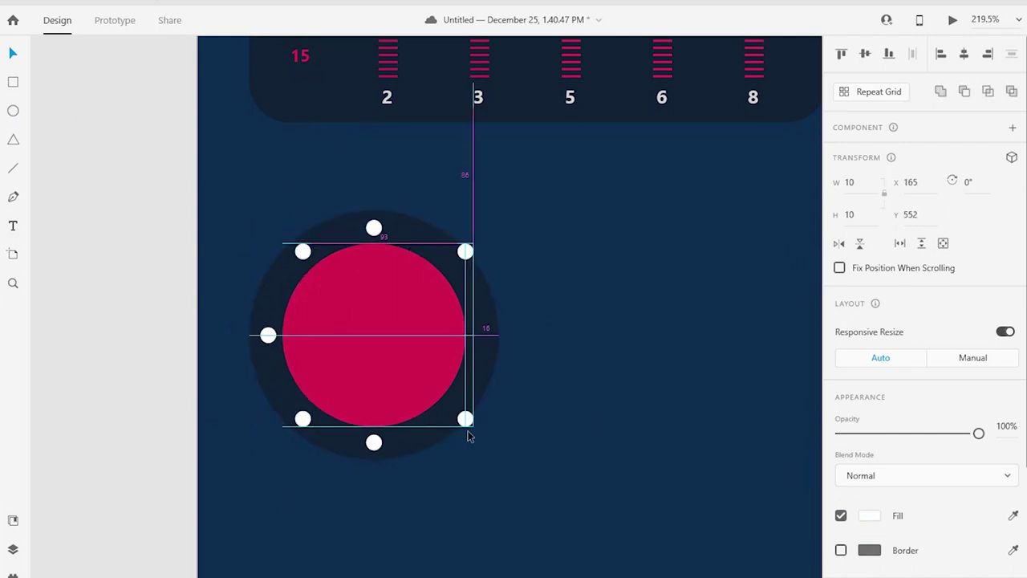
pyautogui.hotkey('shift', 'Left')
pyautogui.press('Left')
pyautogui.press('Left')
# - Draw a small rectangle pointer bar at the dial's right edge
pyautogui.click(14, 113)
pyautogui.moveTo(438, 334); pyautogui.dragTo(493, 353)
pyautogui.hotkey('ctrl', 'z')
pyautogui.click(12, 82)
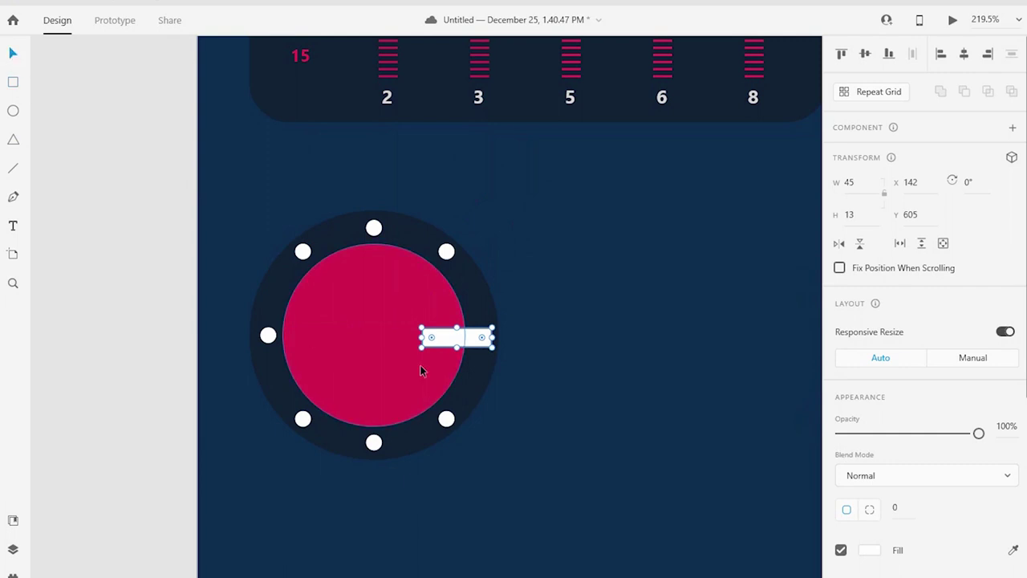
pyautogui.moveTo(454, 348); pyautogui.dragTo(454, 343)
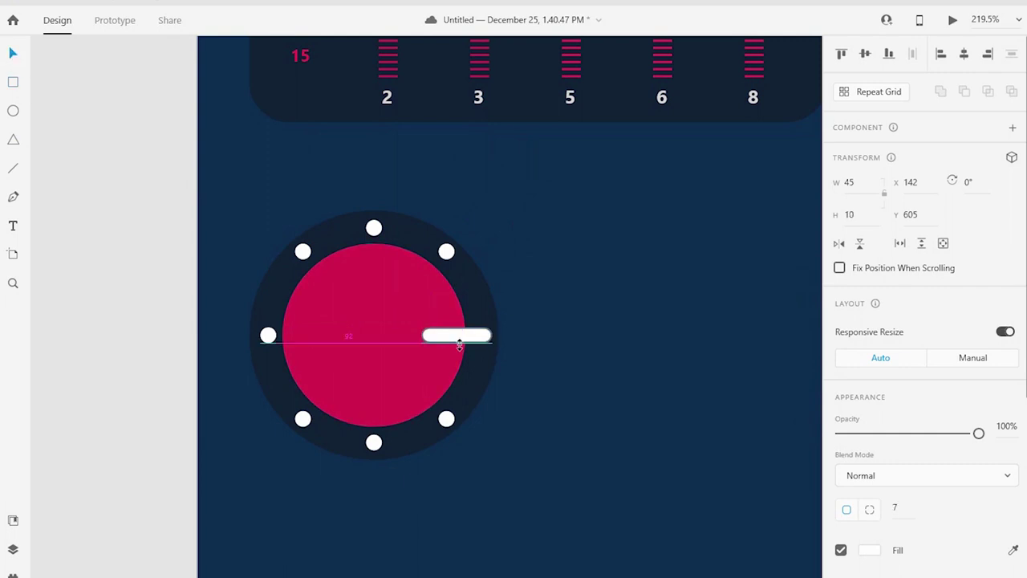
pyautogui.scroll(-5, 853, 482)
pyautogui.scroll(-1, 842, 423)
# - Give the pointer bar no outline and a crimson fill sampled from the dial
pyautogui.click(841, 417)
pyautogui.click(868, 382)
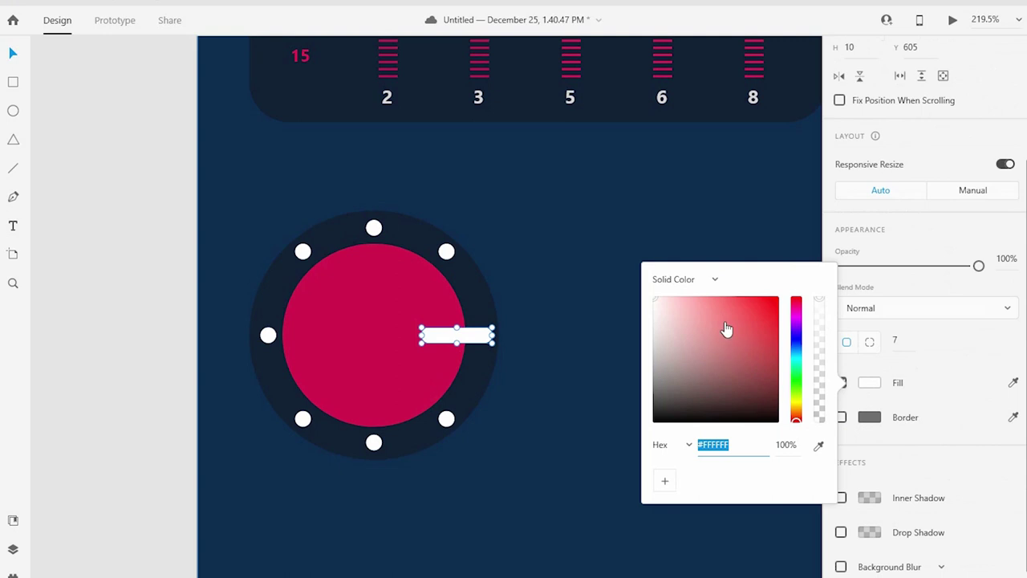
pyautogui.click(1013, 382)
pyautogui.click(335, 313)
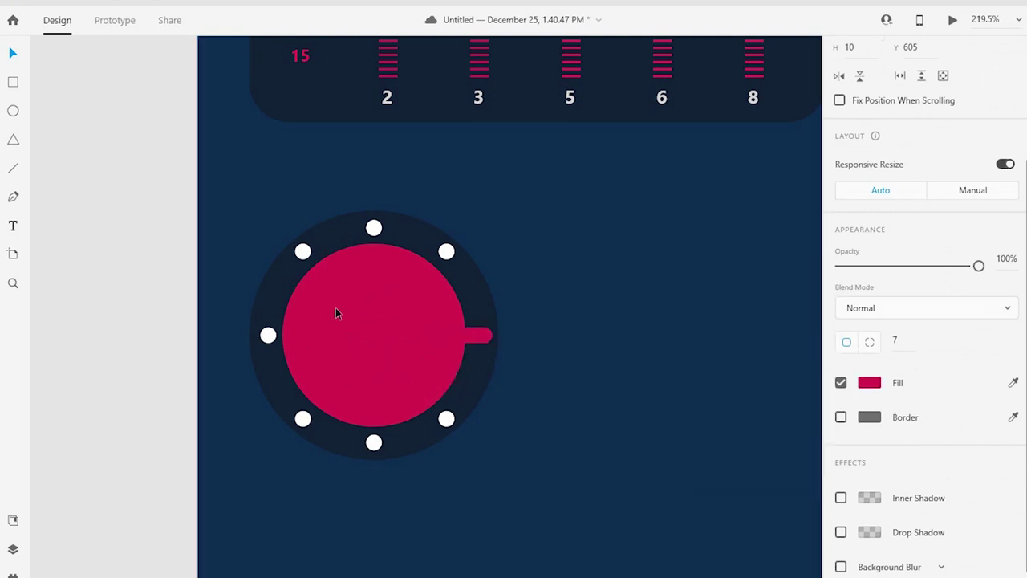
pyautogui.press('Escape')
# - Duplicate the dial beside the first and rotate its pointer to the upper right, about -45°
pyautogui.scroll(-3, 497, 297)
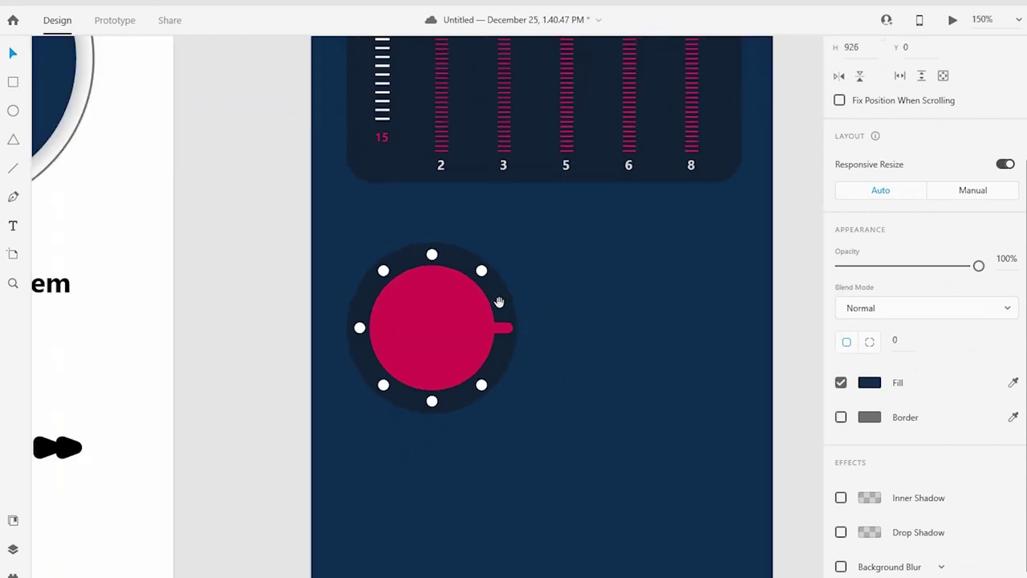
pyautogui.moveTo(472, 353)
pyautogui.mouseDown()
pyautogui.moveTo(425, 367)
pyautogui.moveTo(546, 390)
pyautogui.moveTo(535, 391)
pyautogui.mouseUp()
pyautogui.click(355, 390)
pyautogui.doubleClick(626, 368)
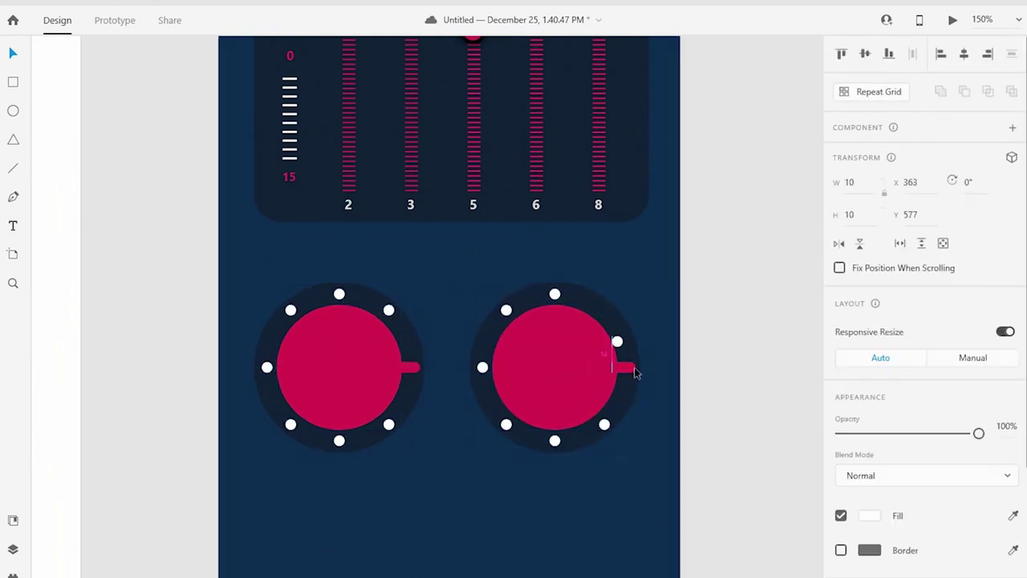
pyautogui.moveTo(601, 371); pyautogui.dragTo(582, 337)
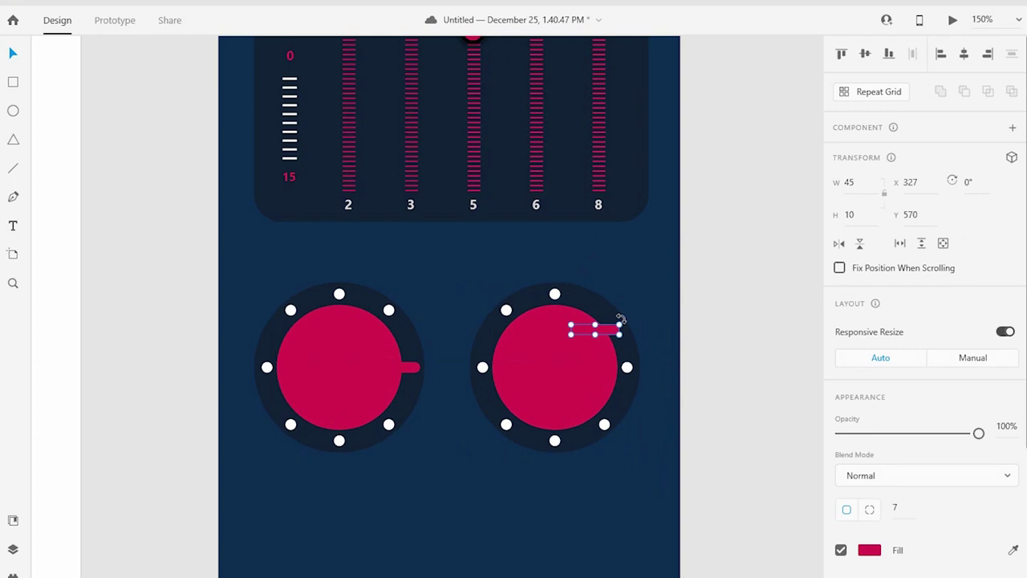
pyautogui.moveTo(609, 303); pyautogui.dragTo(613, 300)
# - Nudge the second dial right, then zoom out to see both screens
pyautogui.click(717, 426)
pyautogui.click(543, 319)
pyautogui.hotkey('shift', 'Right')
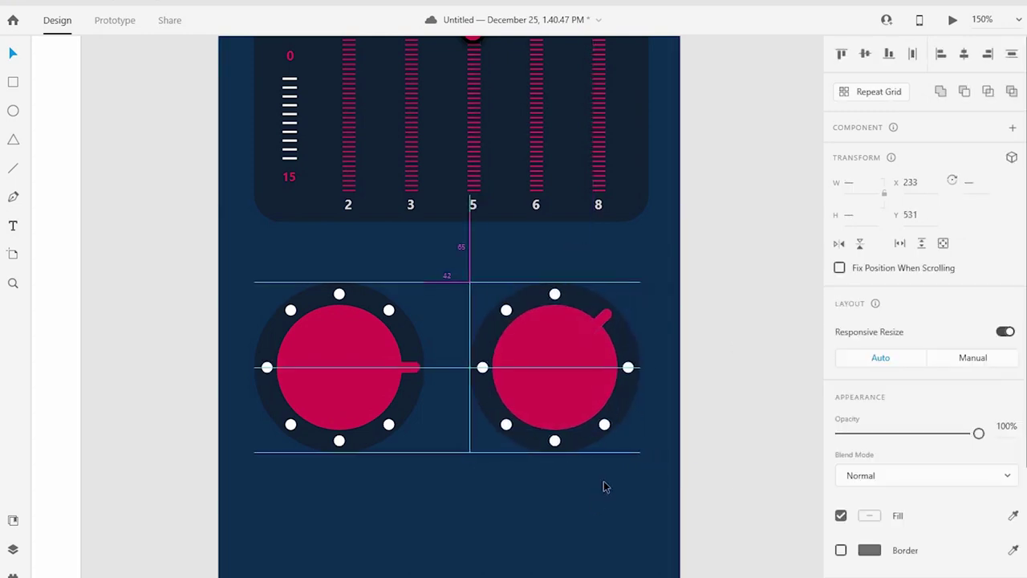
pyautogui.click(703, 472)
pyautogui.keyDown('alt'); pyautogui.click(609, 351); pyautogui.keyUp('alt')
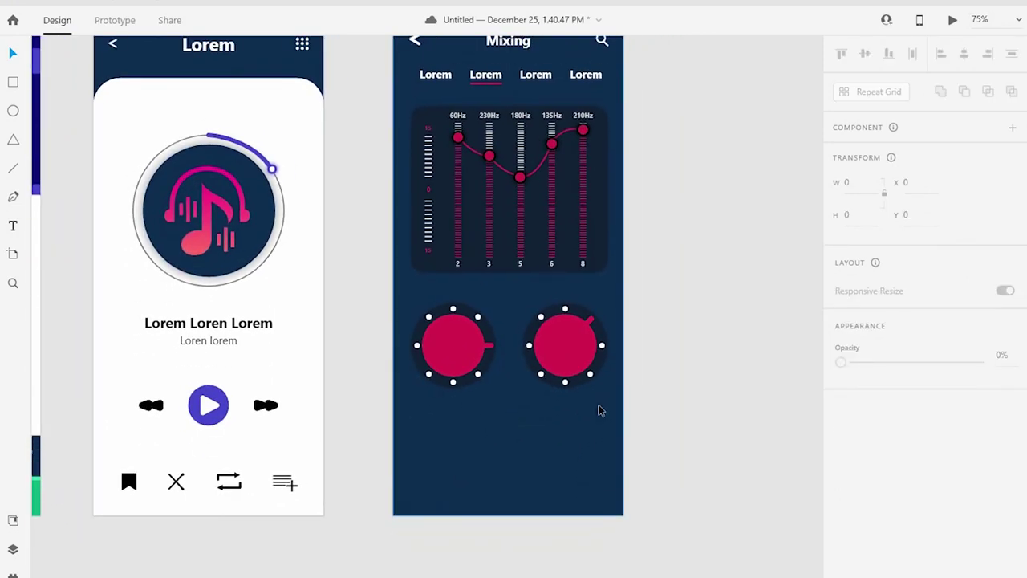
# - Draw a wide pink rectangle below the two dials
pyautogui.scroll(-2, 342, 337)
pyautogui.hscroll(2, 355, 326)
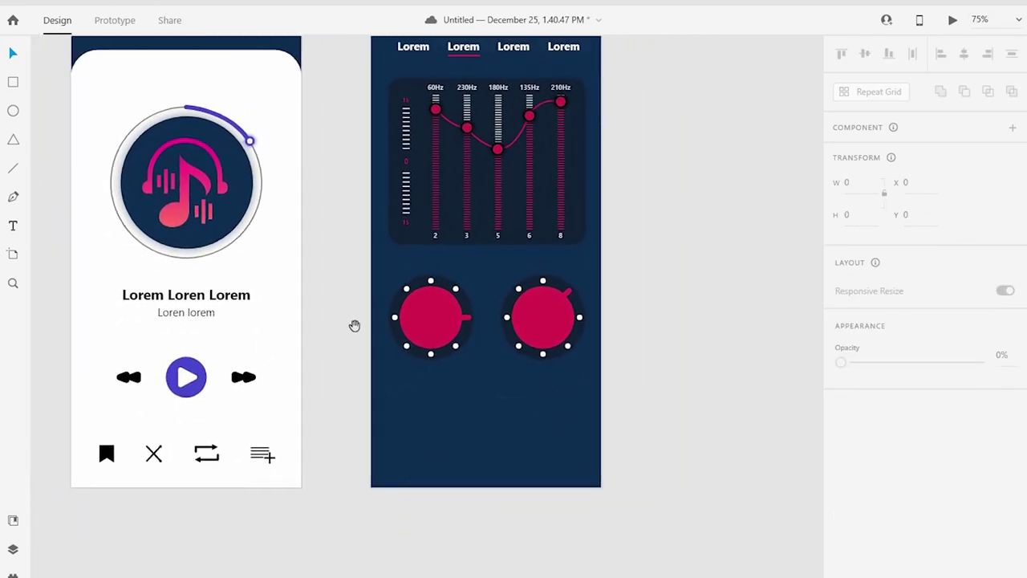
pyautogui.hscroll(2, 336, 323)
pyautogui.scroll(2, 397, 384)
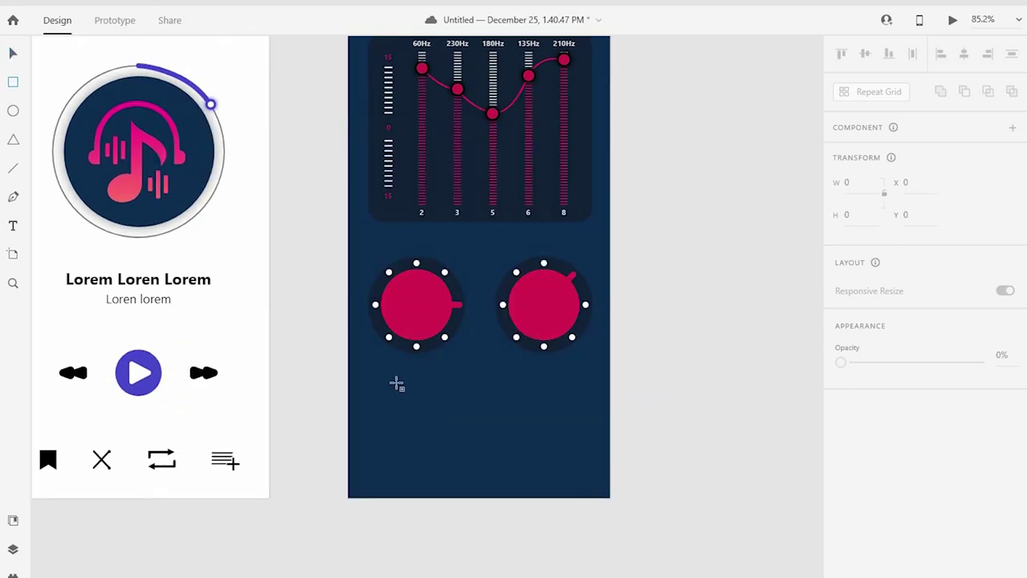
pyautogui.moveTo(418, 401); pyautogui.dragTo(545, 431)
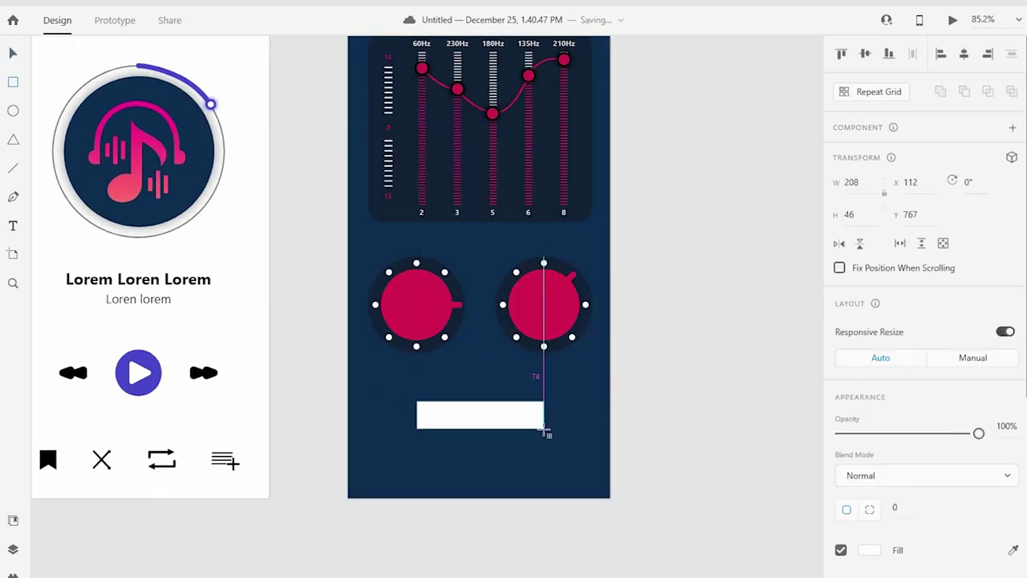
pyautogui.press('v')
pyautogui.moveTo(482, 414); pyautogui.dragTo(482, 409)
pyautogui.press('i')
pyautogui.click(529, 321)
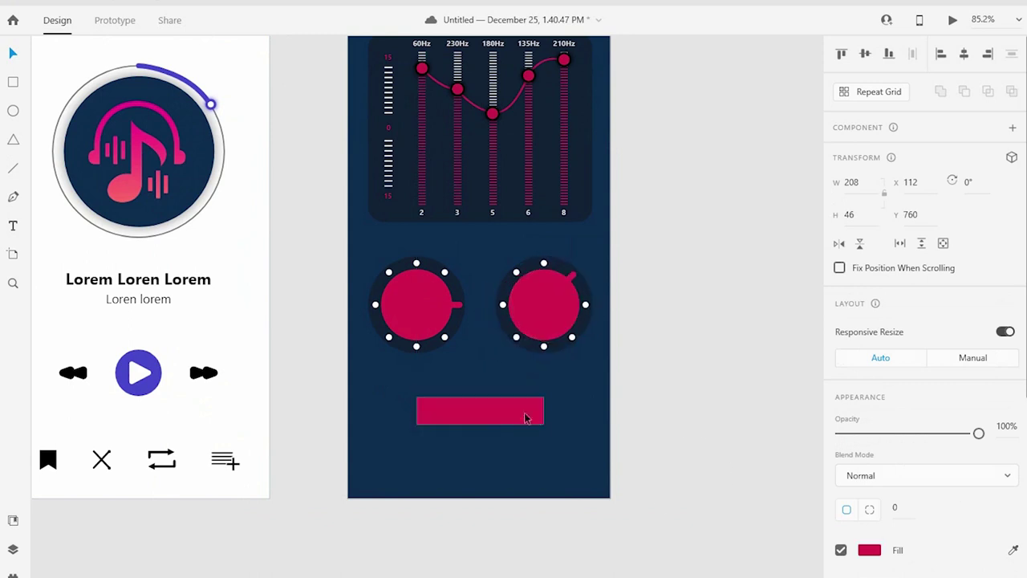
# - Place bold 'Lorem' text at 32 pt centred on the pink button
pyautogui.scroll(3, 481, 361)
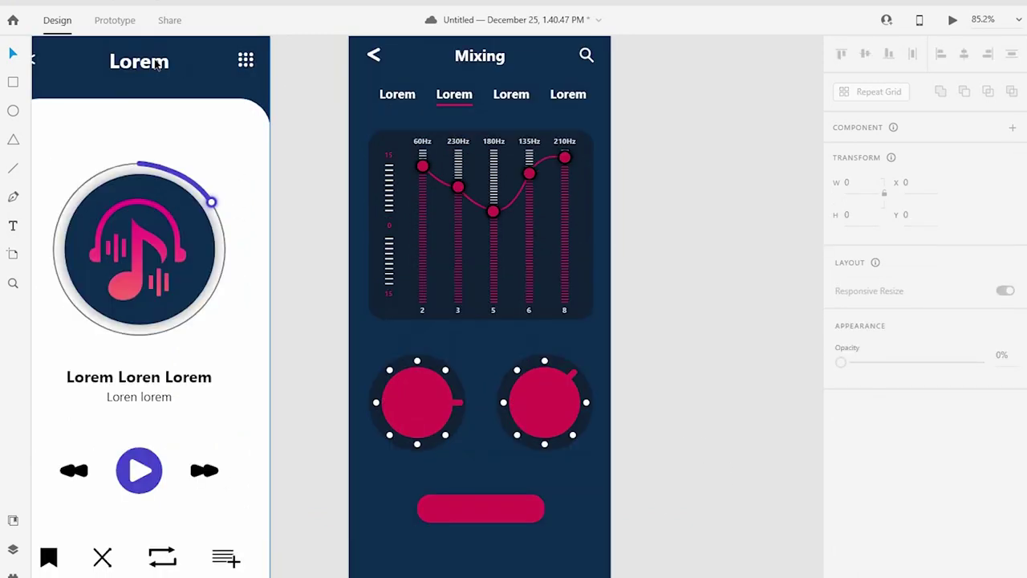
pyautogui.moveTo(485, 481); pyautogui.dragTo(484, 512)
pyautogui.click(839, 461)
pyautogui.press('Down')
pyautogui.click(481, 513)
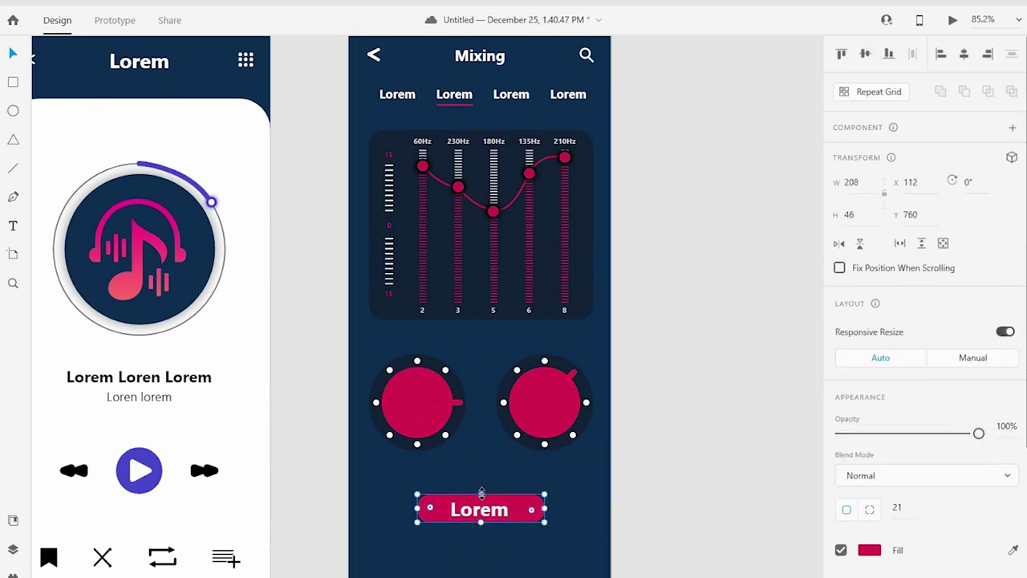
pyautogui.moveTo(492, 514); pyautogui.dragTo(498, 516)
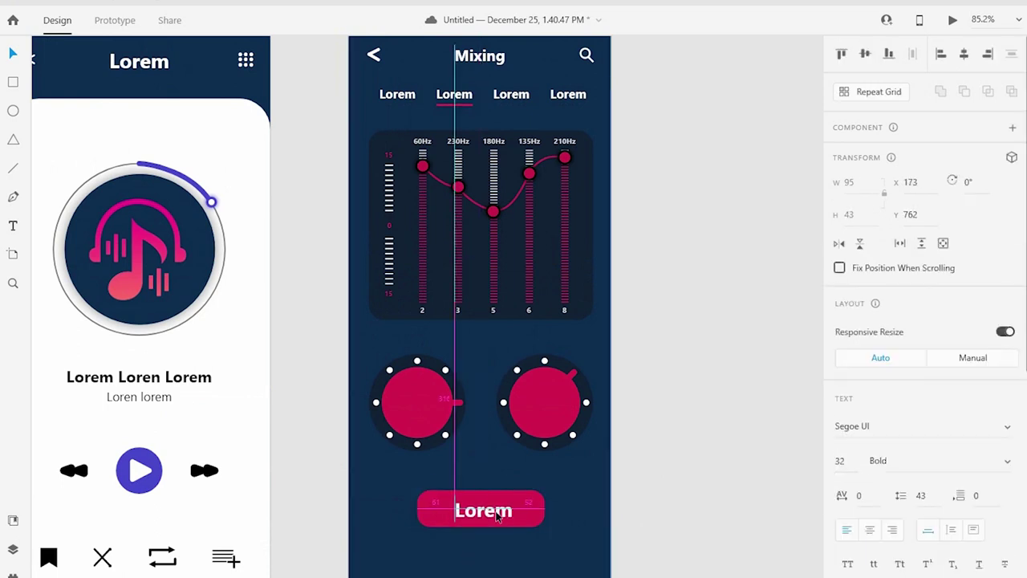
pyautogui.click(688, 507)
# - Zoom in to inspect the Lorem button, then back out to all screens
pyautogui.moveTo(689, 508); pyautogui.dragTo(700, 317)
pyautogui.keyDown('alt'); pyautogui.click(523, 355); pyautogui.keyUp('alt')
pyautogui.moveTo(522, 355); pyautogui.dragTo(559, 300)
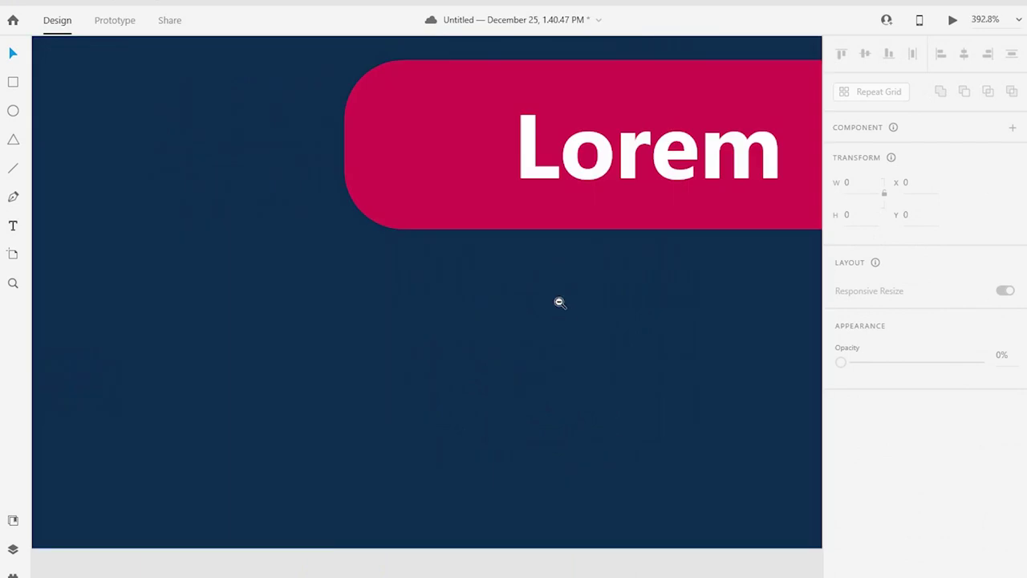
pyautogui.keyDown('alt'); pyautogui.click(648, 275); pyautogui.keyUp('alt')
pyautogui.keyDown('alt'); pyautogui.click(546, 342); pyautogui.keyUp('alt')
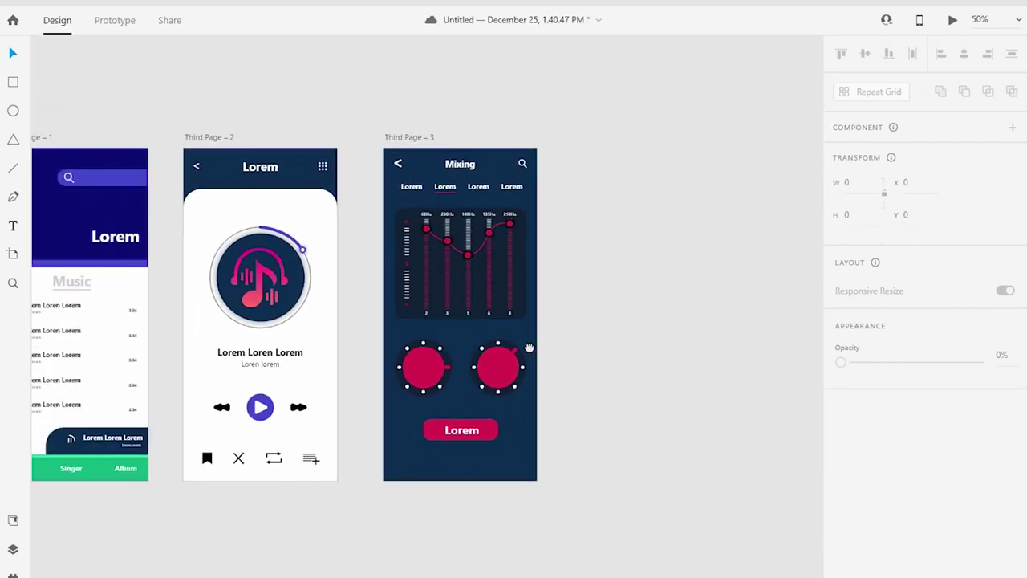
# - Copy the green nav bar from the first screen onto the Mixing screen
pyautogui.hscroll(-5, 562, 433)
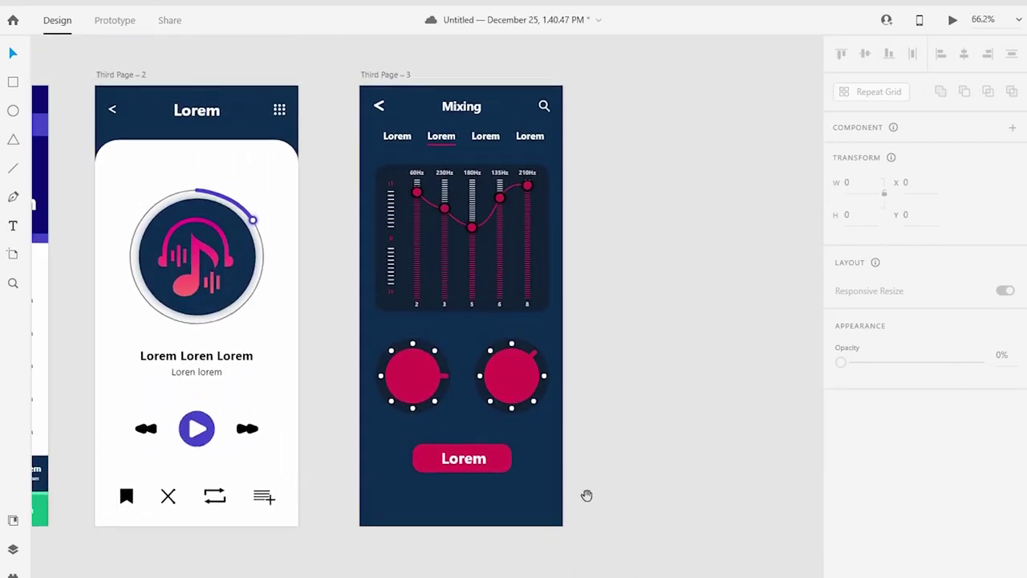
pyautogui.hscroll(-10, 330, 506)
pyautogui.moveTo(281, 514); pyautogui.dragTo(79, 401)
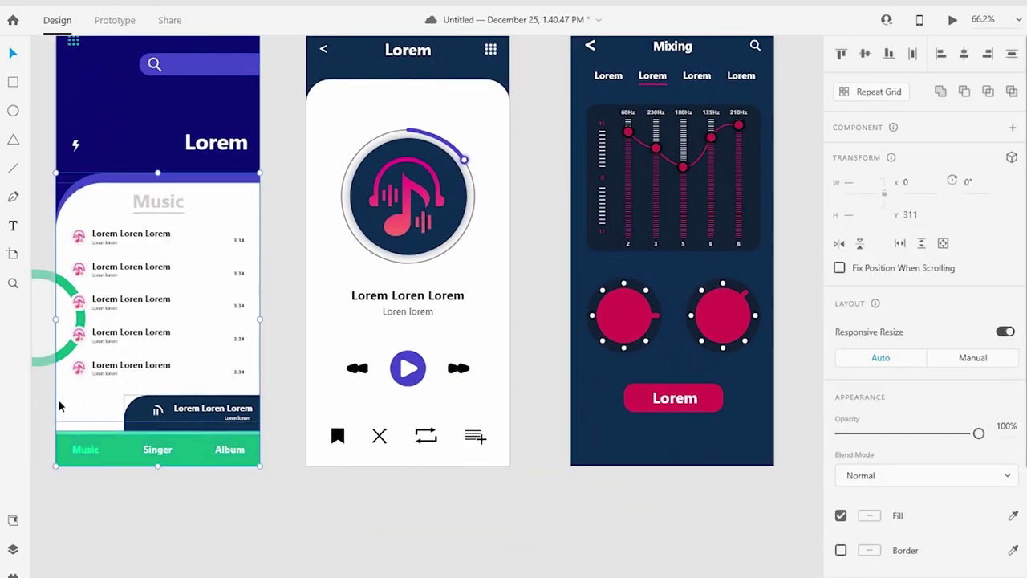
pyautogui.press('Escape')
pyautogui.click(152, 453)
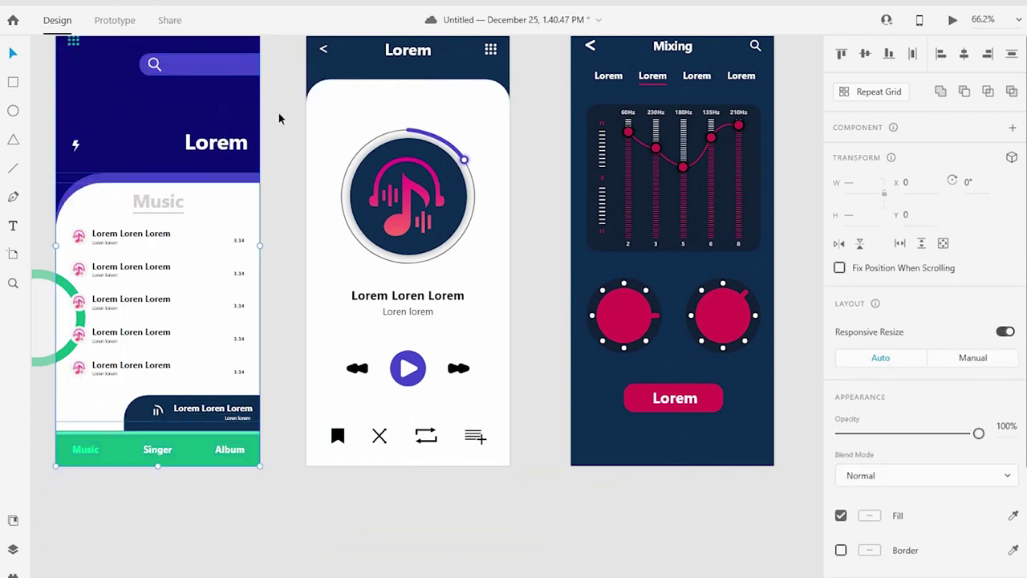
pyautogui.click(250, 191)
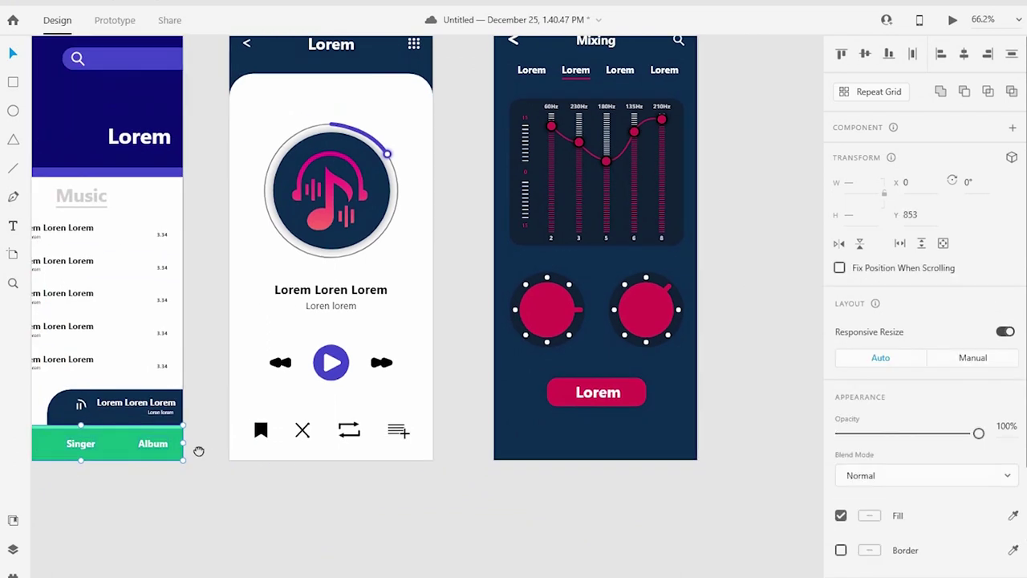
pyautogui.moveTo(192, 449); pyautogui.dragTo(648, 445)
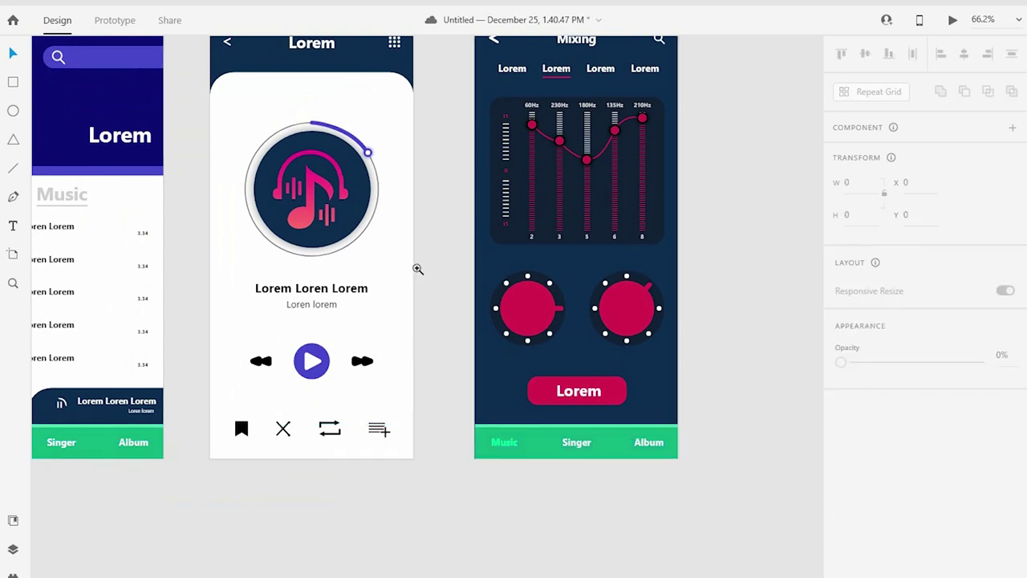
# - Delete the Album label and rearrange the Music and Singer labels in the bar
pyautogui.scroll(5, 502, 442)
pyautogui.click(519, 372)
pyautogui.press('Delete')
pyautogui.moveTo(405, 367)
pyautogui.mouseDown()
pyautogui.moveTo(516, 371)
pyautogui.moveTo(498, 369)
pyautogui.mouseUp()
pyautogui.moveTo(300, 368); pyautogui.dragTo(322, 365)
pyautogui.click(481, 367)
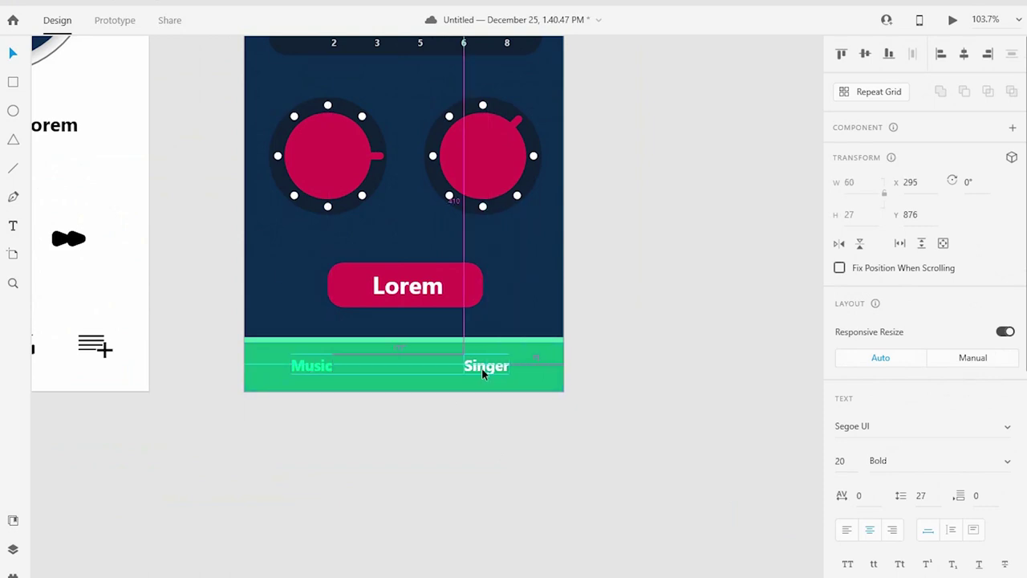
pyautogui.keyDown('shift'); pyautogui.click(337, 367); pyautogui.keyUp('shift')
pyautogui.moveTo(319, 370); pyautogui.dragTo(332, 372)
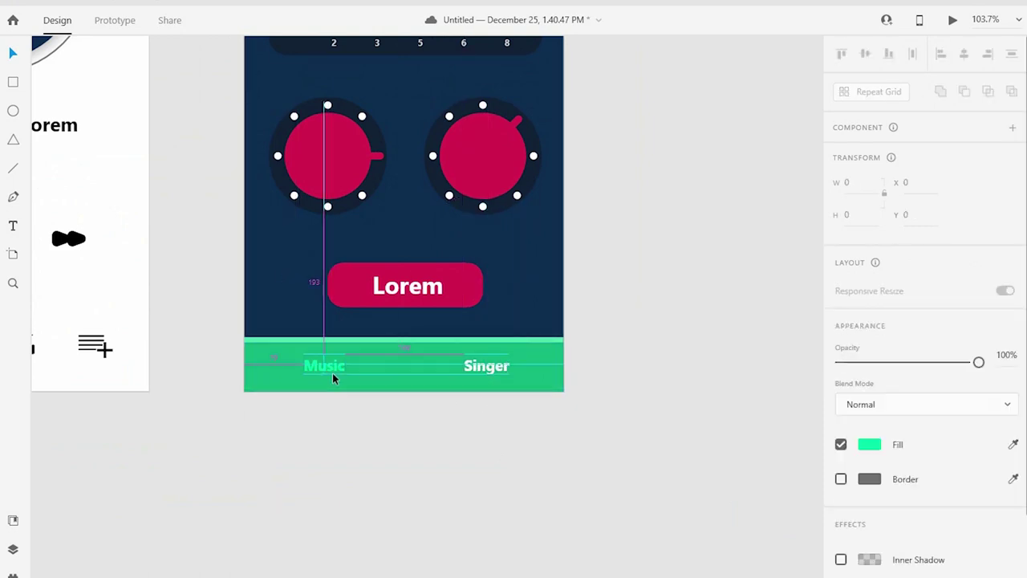
# - Change the Singer label's text to 'Home'
pyautogui.doubleClick(473, 366)
pyautogui.press('Escape')
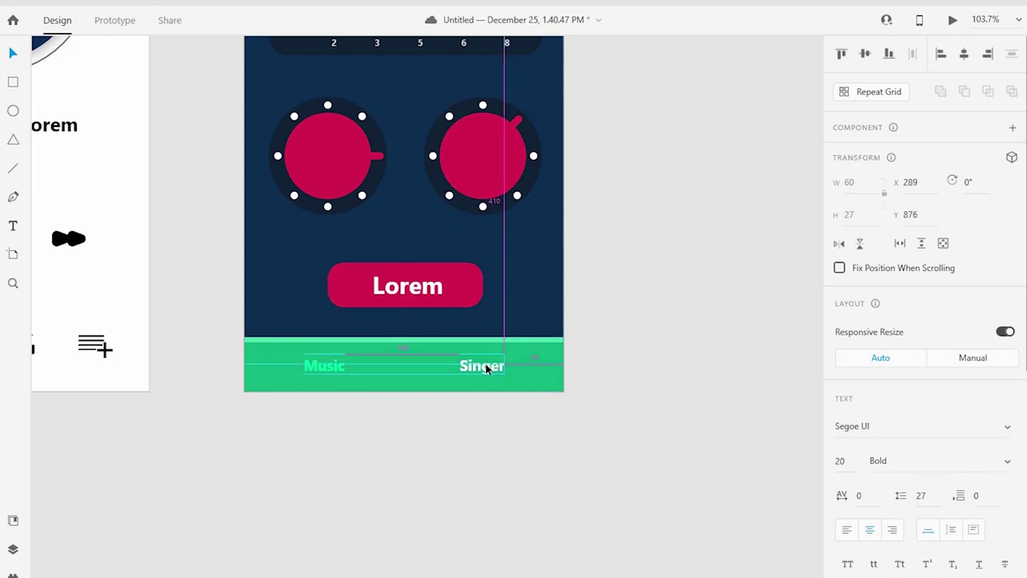
pyautogui.click(500, 369)
pyautogui.doubleClick(501, 369)
pyautogui.write('Home')
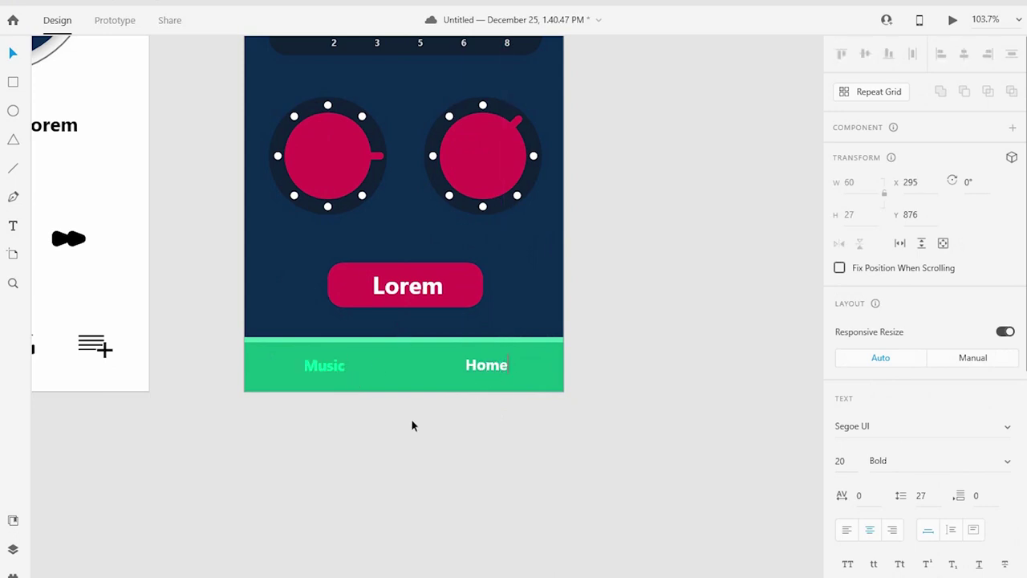
pyautogui.hotkey('ctrl', '-')
pyautogui.hotkey('ctrl', '-')
pyautogui.click(529, 449)
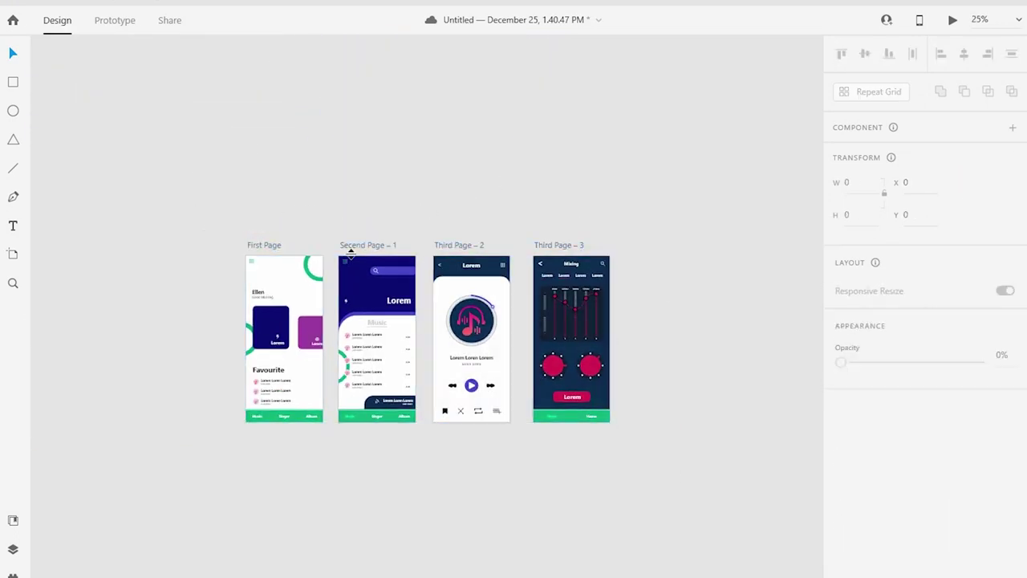
# - Rename the Mixing artboard to 'Forth Page – 3'
pyautogui.hotkey('ctrl', '0')
pyautogui.doubleClick(559, 200)
pyautogui.press('BackSpace')
pyautogui.write('Forth')
pyautogui.click(546, 182)
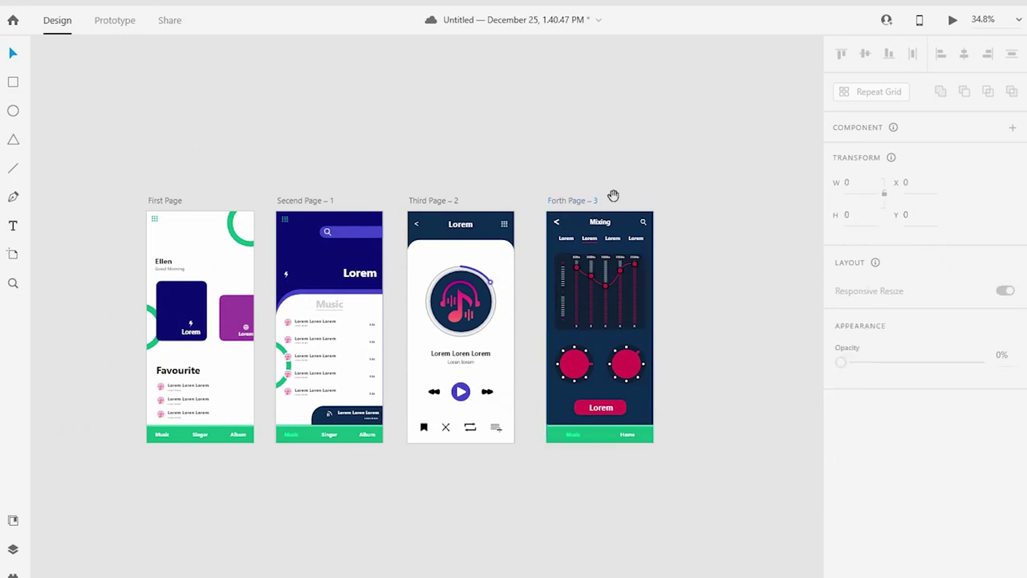
# - Zoom and recentre the view on all four screens
pyautogui.moveTo(612, 195); pyautogui.dragTo(708, 194)
pyautogui.moveTo(172, 176); pyautogui.dragTo(774, 543)
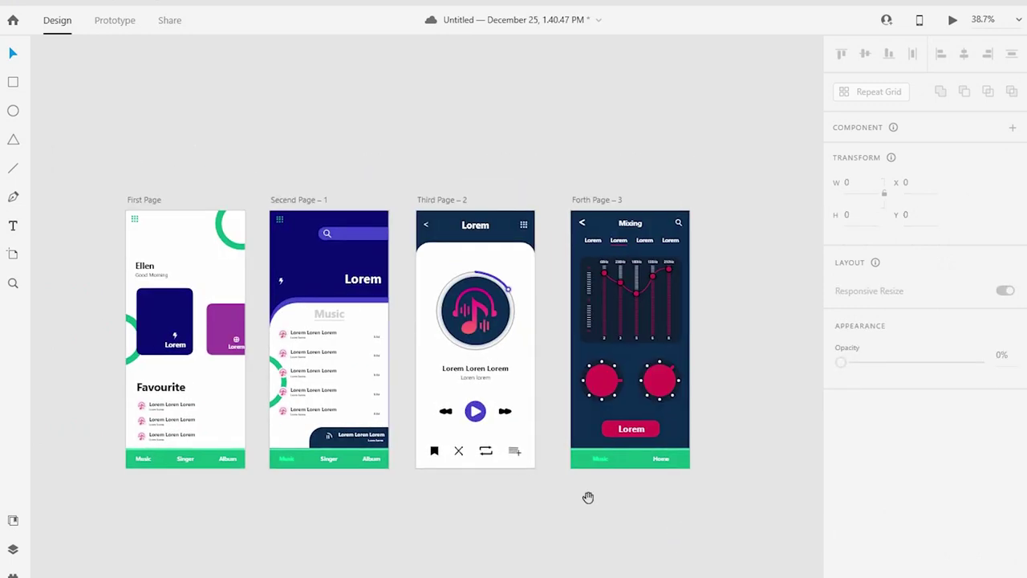
pyautogui.moveTo(586, 495); pyautogui.dragTo(646, 488)
pyautogui.scroll(-1, 630, 452)
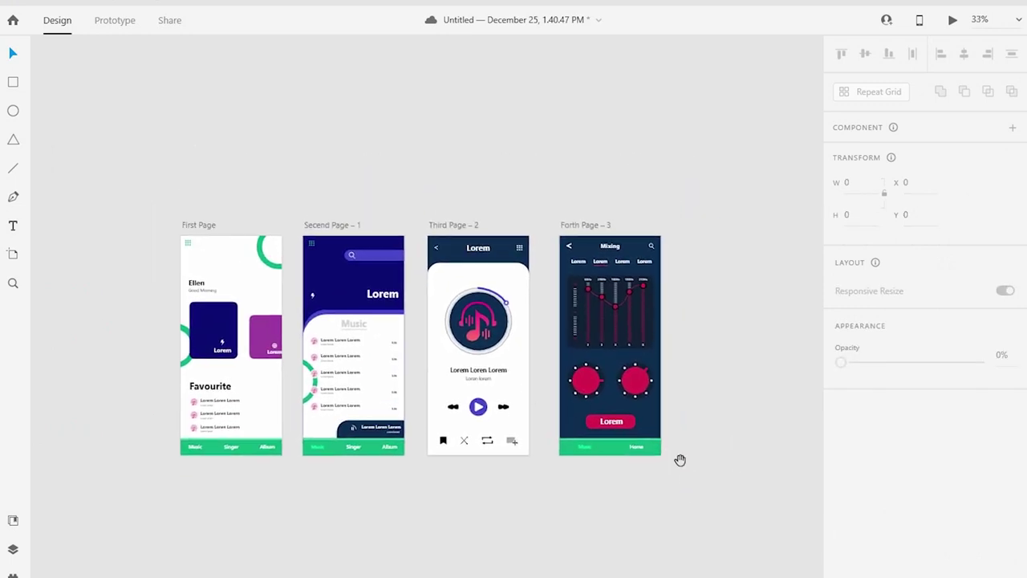
pyautogui.moveTo(630, 452); pyautogui.dragTo(704, 433)
# - In Prototype mode, link the dark Lorem card and Music tab on First Page to Second Page – 1
pyautogui.click(115, 24)
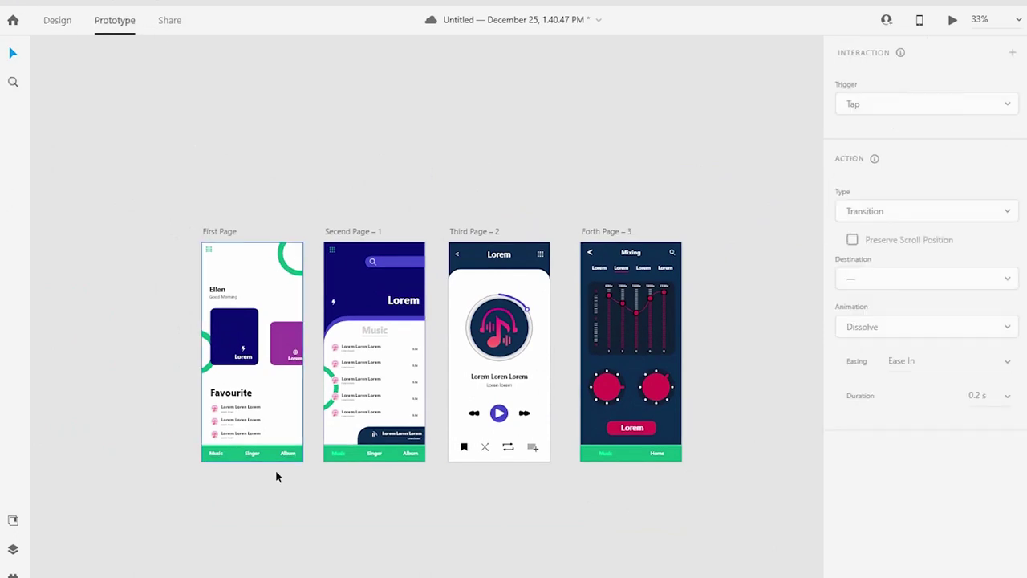
pyautogui.scroll(1, 676, 522)
pyautogui.scroll(-1, 341, 231)
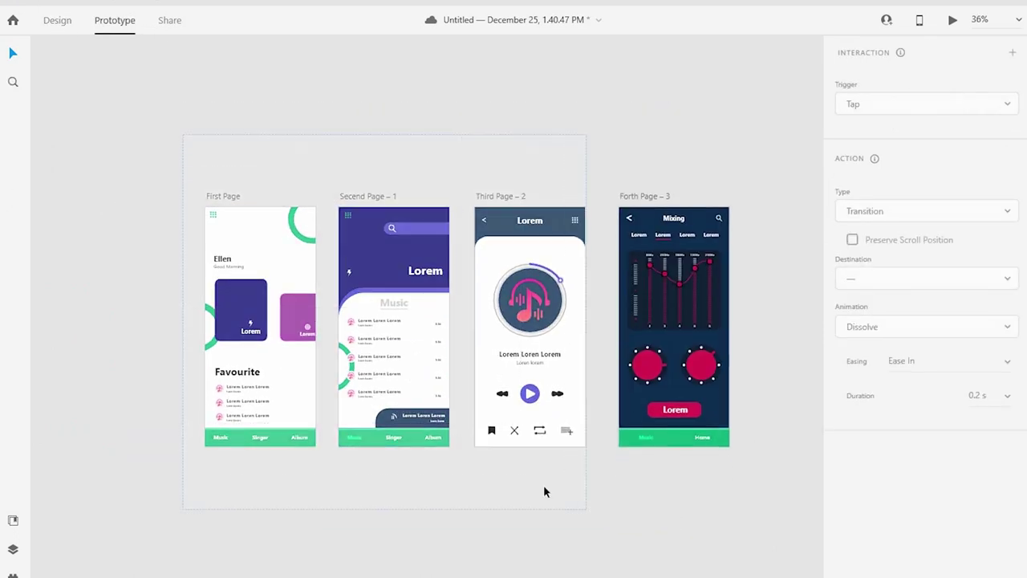
pyautogui.scroll(1, 293, 413)
pyautogui.click(257, 287)
pyautogui.moveTo(261, 285)
pyautogui.mouseDown()
pyautogui.moveTo(371, 249)
pyautogui.moveTo(373, 257)
pyautogui.mouseUp()
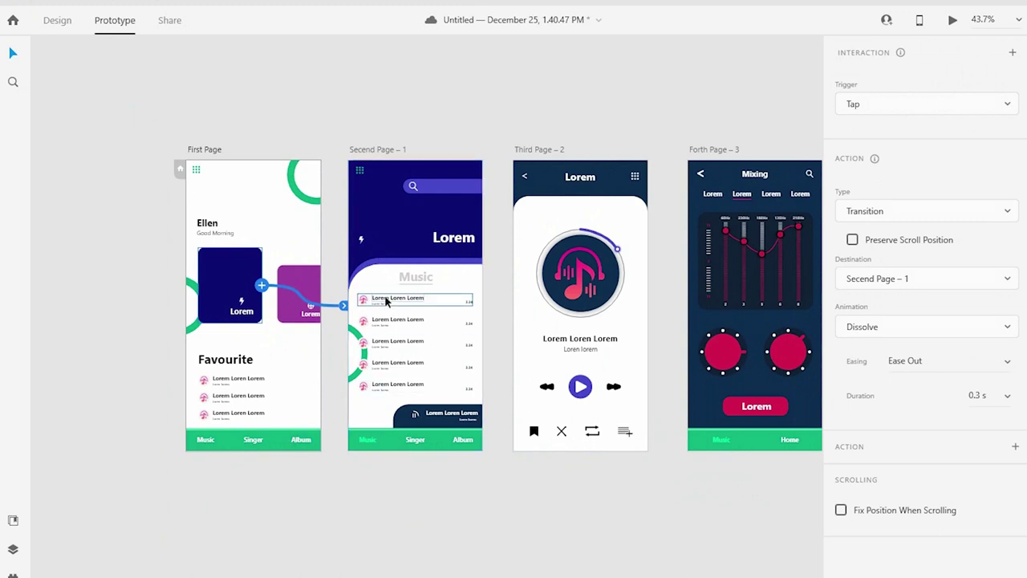
pyautogui.click(207, 445)
pyautogui.moveTo(214, 439); pyautogui.dragTo(371, 353)
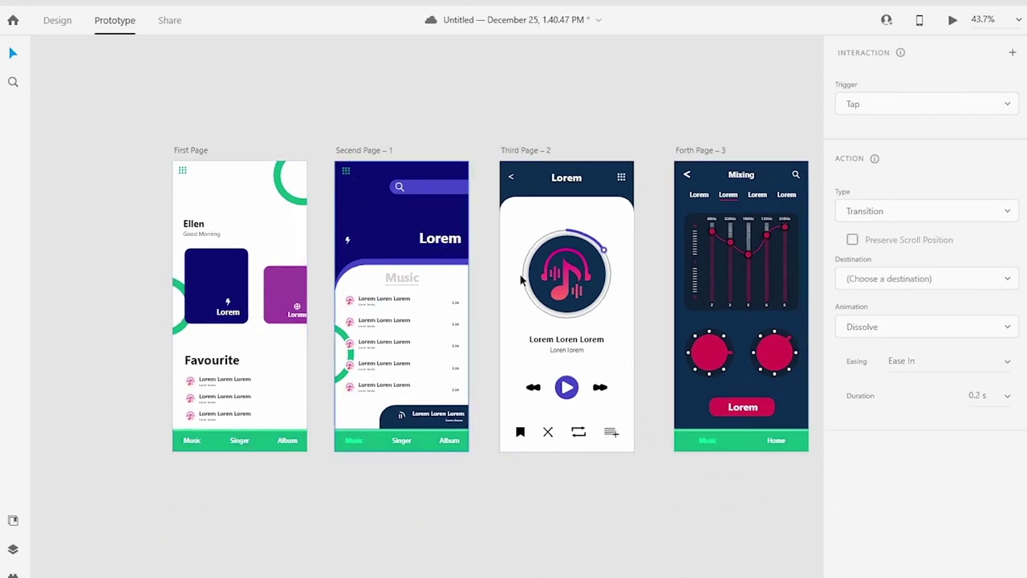
# - Link the song row to Third Page – 2, grid icon to Mixing, and both back arrows back
pyautogui.click(401, 298)
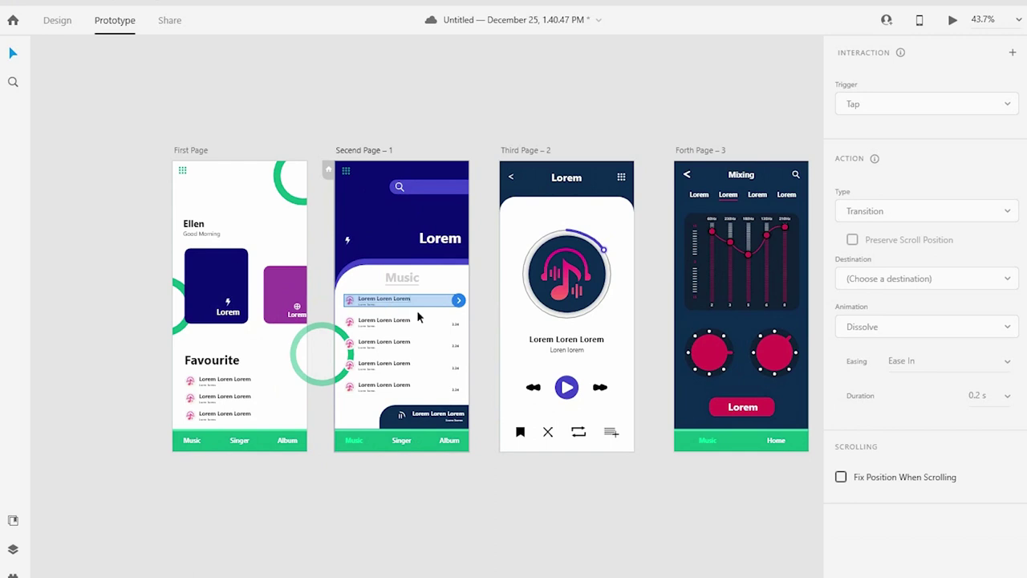
pyautogui.moveTo(458, 300); pyautogui.dragTo(518, 301)
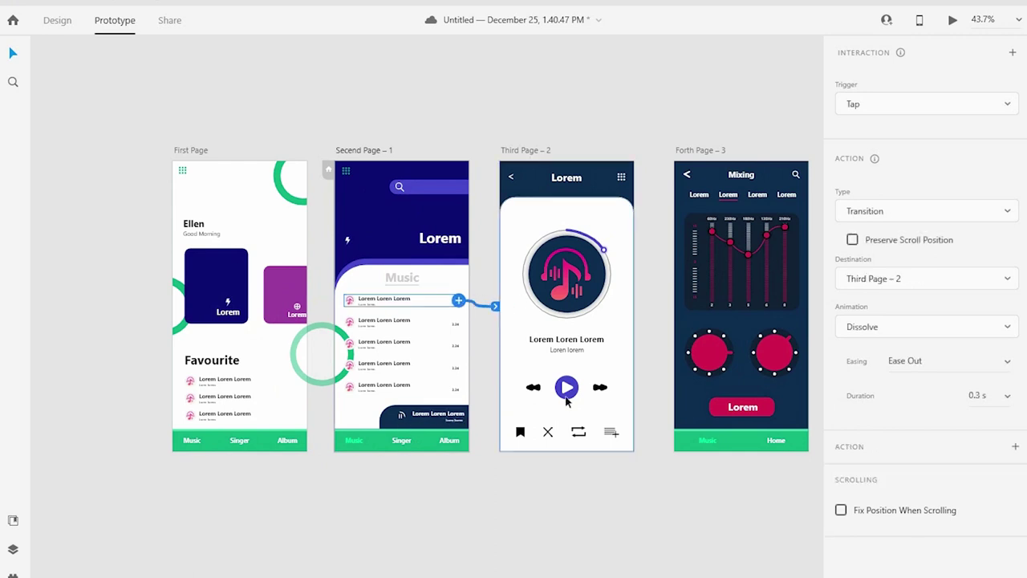
pyautogui.moveTo(604, 167); pyautogui.dragTo(706, 241)
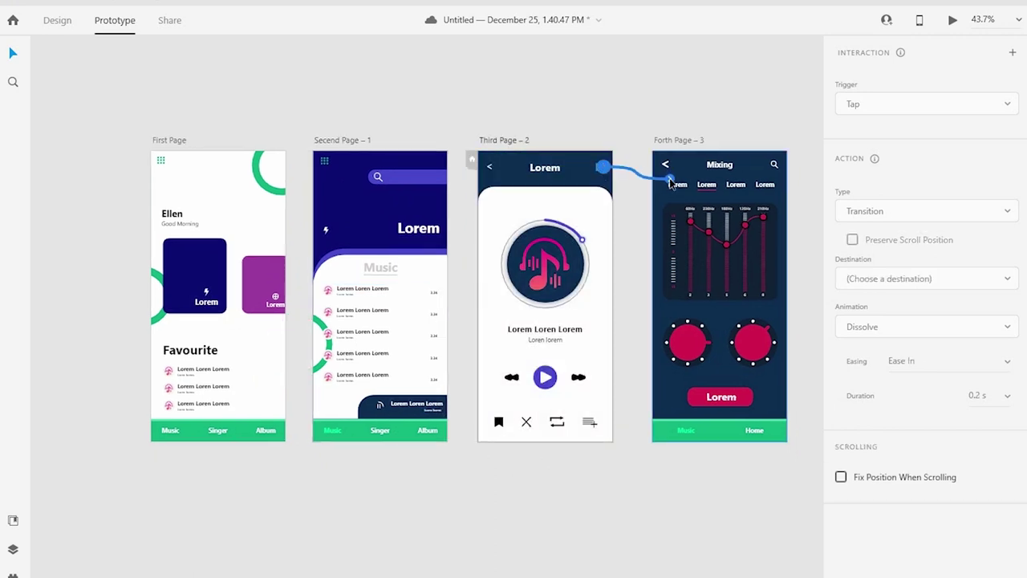
pyautogui.click(665, 164)
pyautogui.moveTo(666, 163); pyautogui.dragTo(291, 194)
pyautogui.click(491, 174)
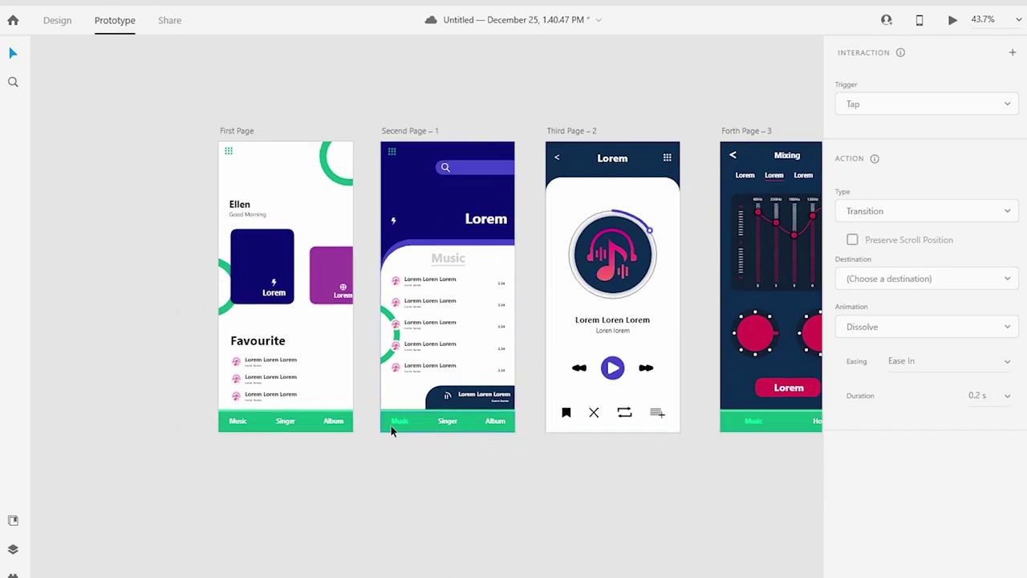
# - Re-link the Music tab and dark Lorem card to Second Page – 1
pyautogui.click(238, 421)
pyautogui.moveTo(250, 420); pyautogui.dragTo(447, 281)
pyautogui.click(262, 265)
pyautogui.moveTo(294, 266); pyautogui.dragTo(447, 286)
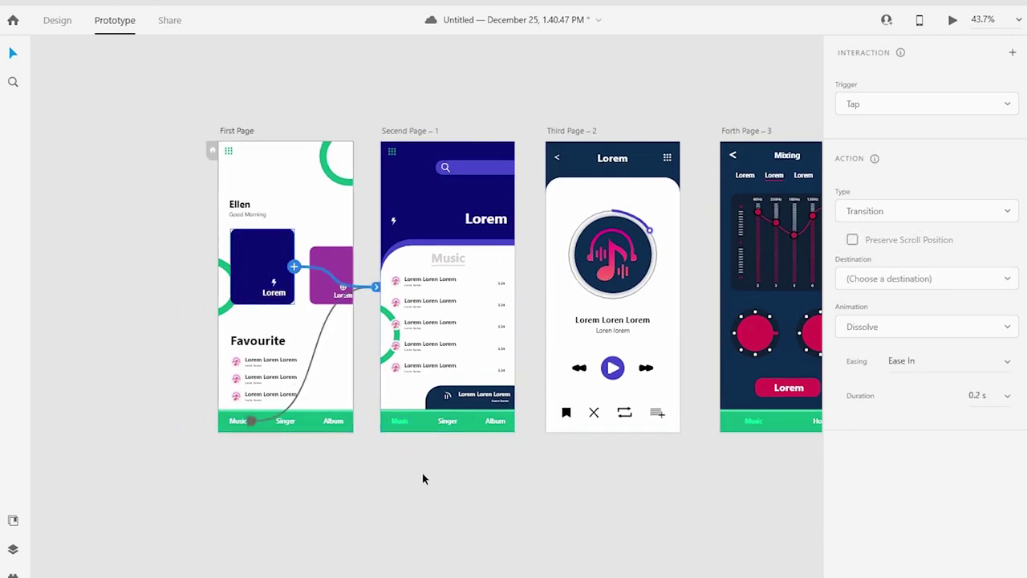
pyautogui.click(423, 479)
pyautogui.hscroll(3, 334, 119)
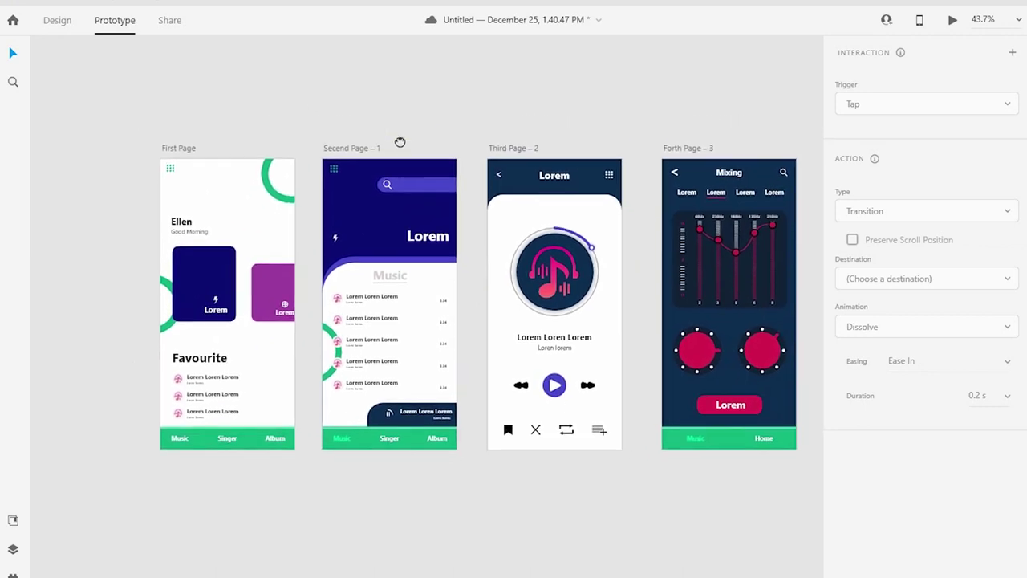
pyautogui.scroll(-2, 478, 268)
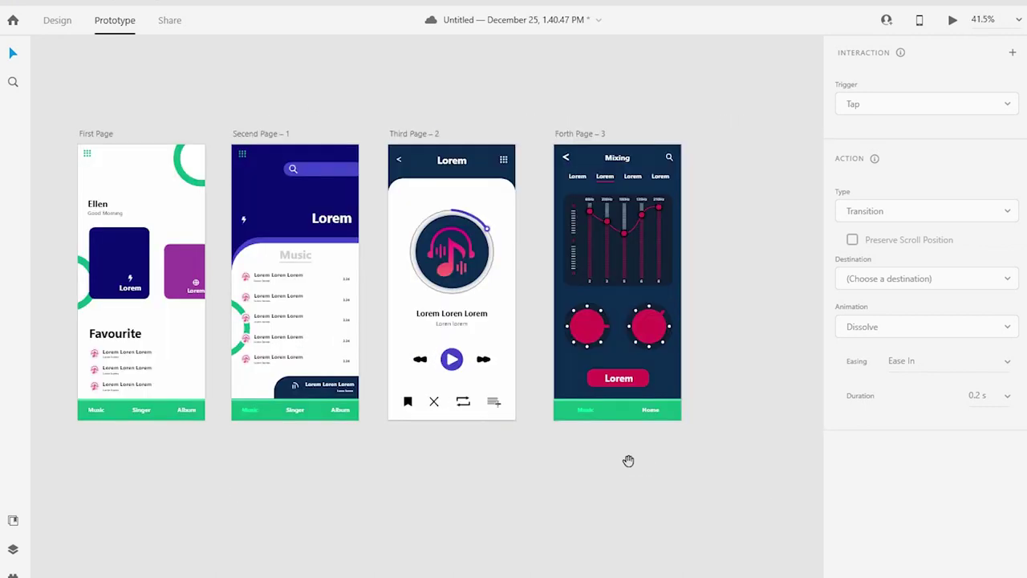
# - Run a maximised Desktop Preview, tapping card, song row, grid icon, then the Mixing back arrow
pyautogui.click(951, 23)
pyautogui.click(365, 12)
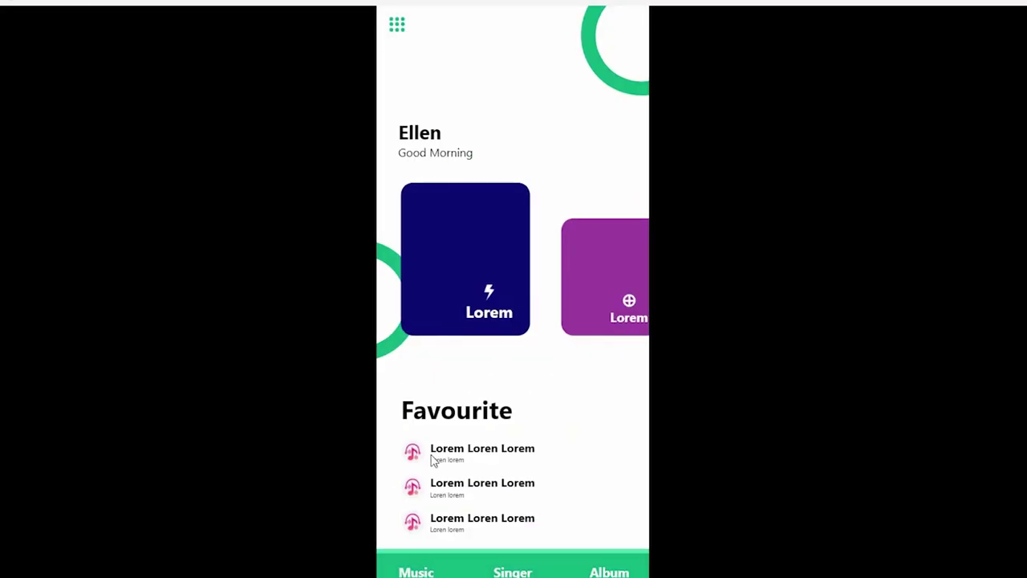
pyautogui.click(469, 280)
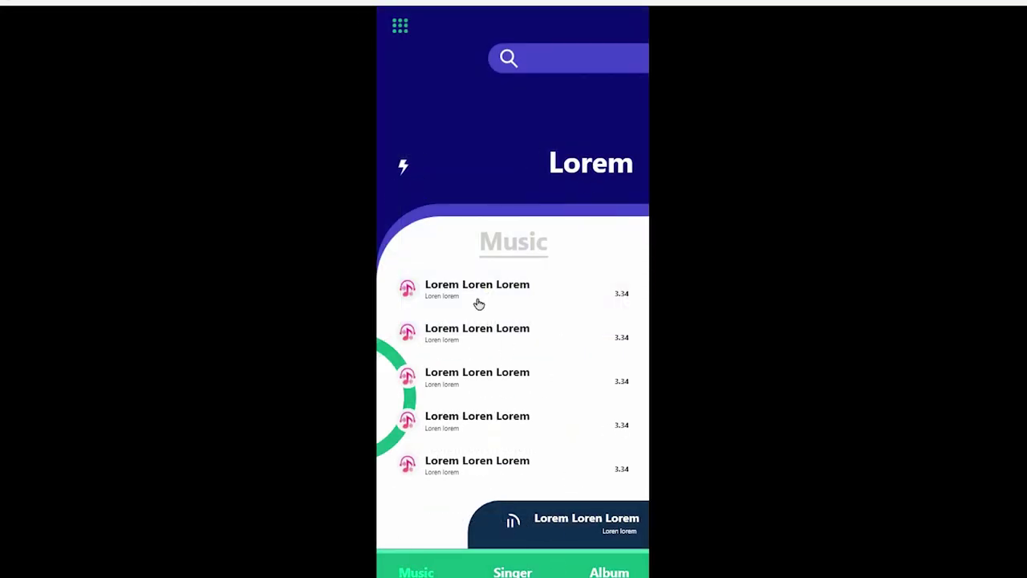
pyautogui.click(499, 282)
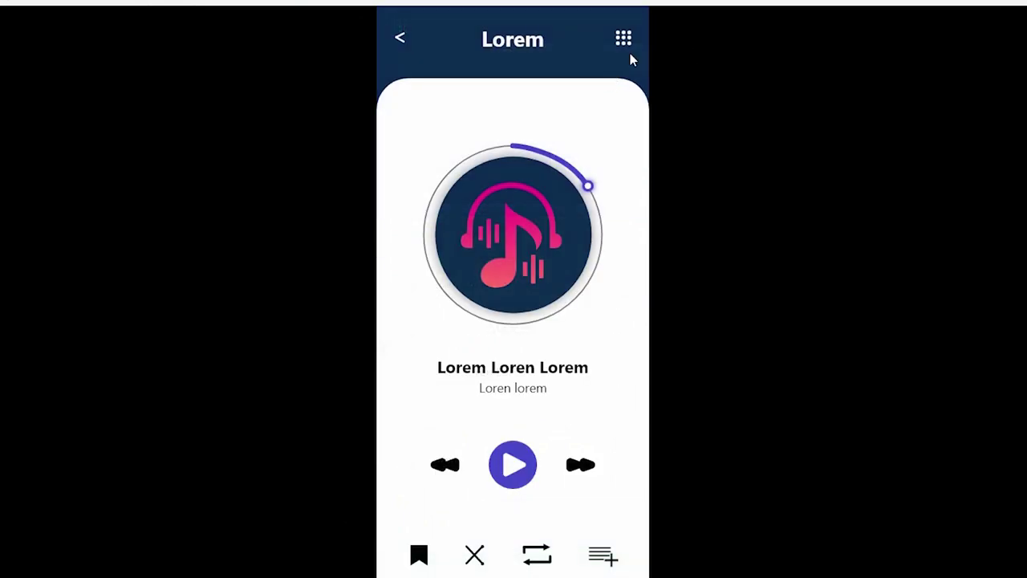
pyautogui.click(623, 39)
pyautogui.click(402, 35)
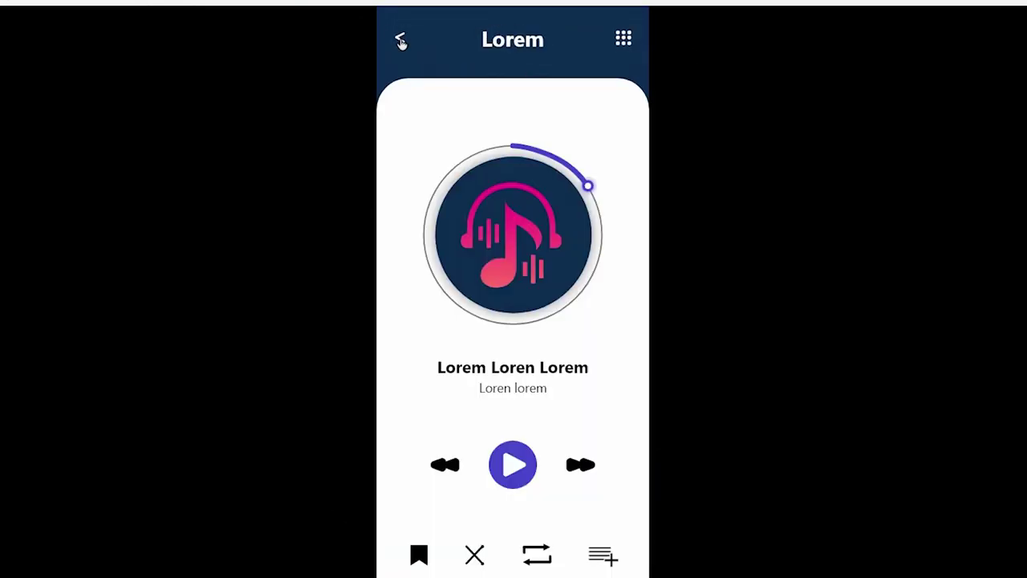